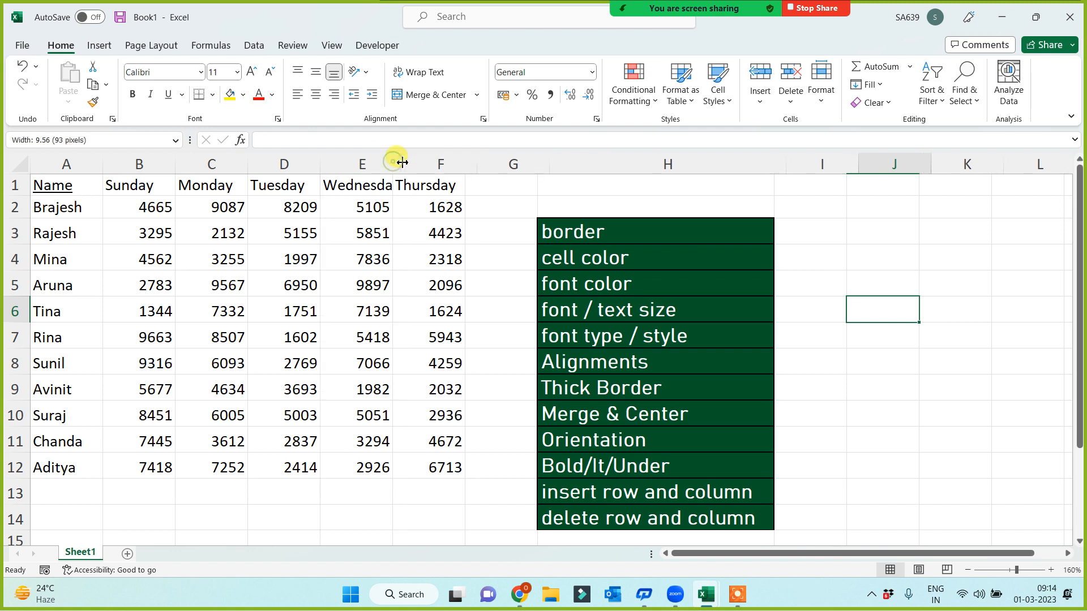
Step: Widen columns E and F so the Wednesday and Thursday headings fit fully
{"action": "left_click_drag", "start_coordinate": [477, 163], "coordinate": [483, 163]}
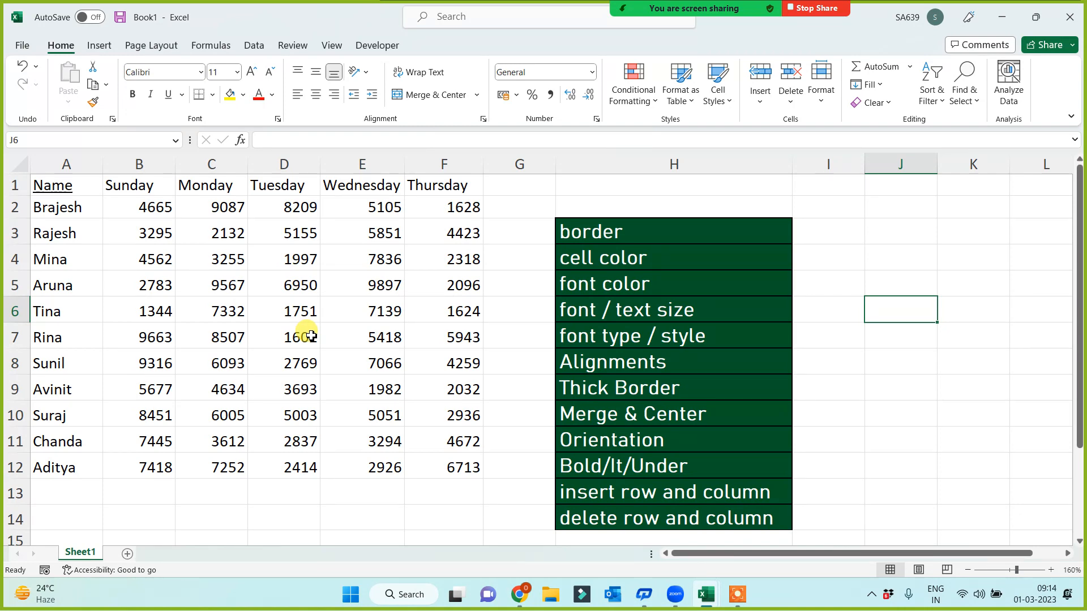
{"action": "left_click", "coordinate": [57, 187]}
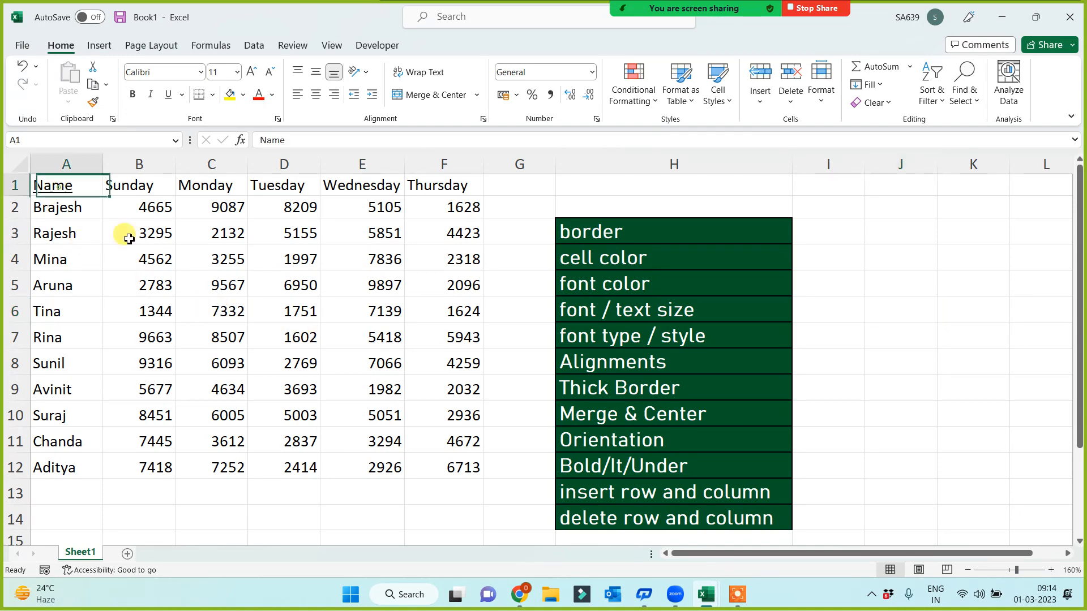
{"action": "left_click_drag", "start_coordinate": [57, 187], "coordinate": [449, 473]}
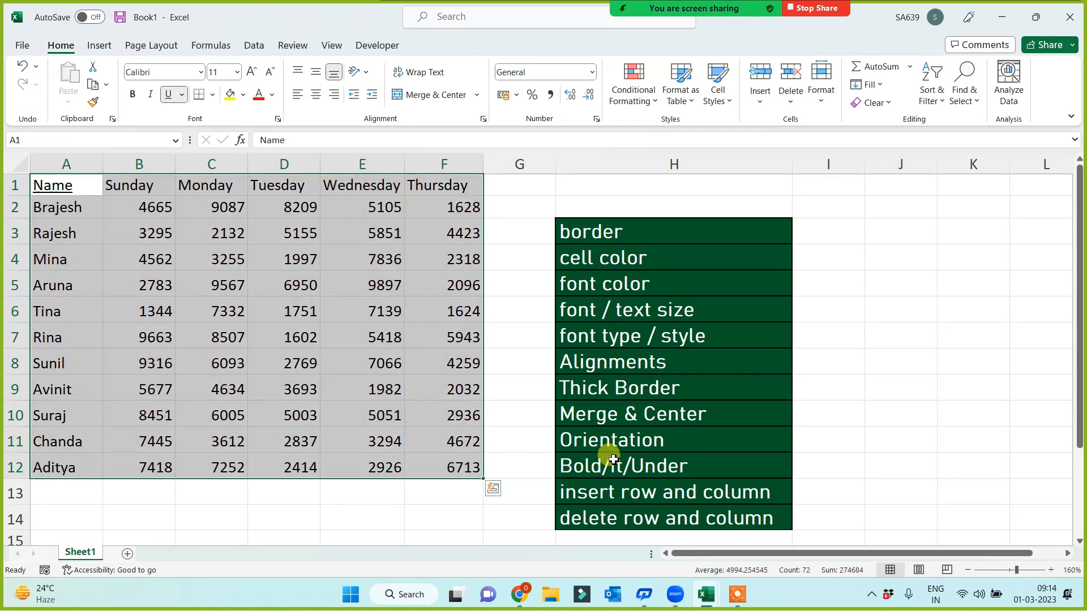
{"action": "left_click", "coordinate": [907, 302]}
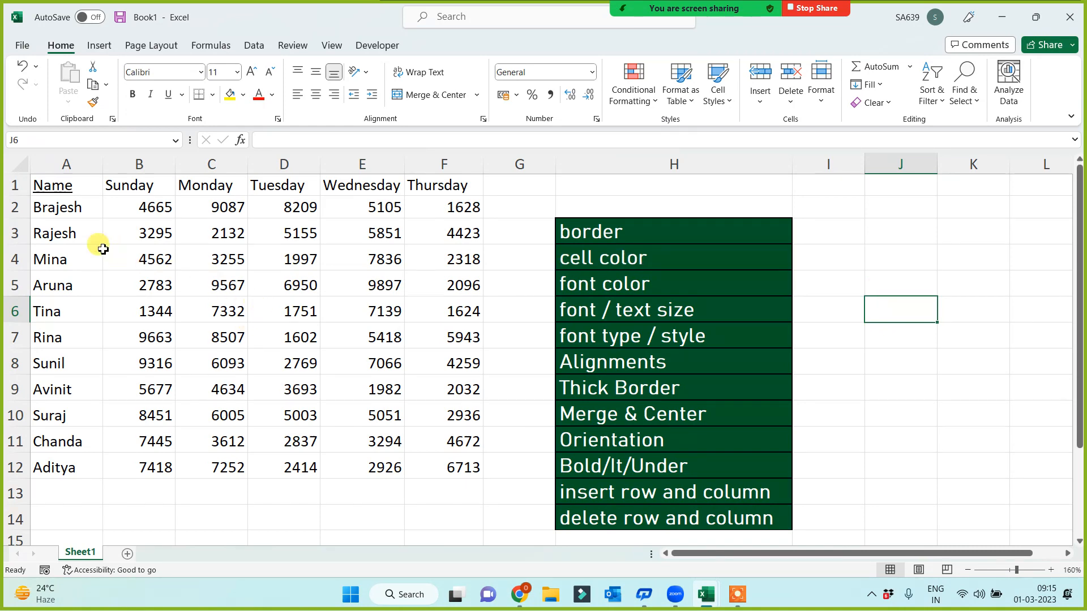
Step: Select the table A1:F11, then the label list in column H
{"action": "left_click_drag", "start_coordinate": [53, 185], "coordinate": [463, 468]}
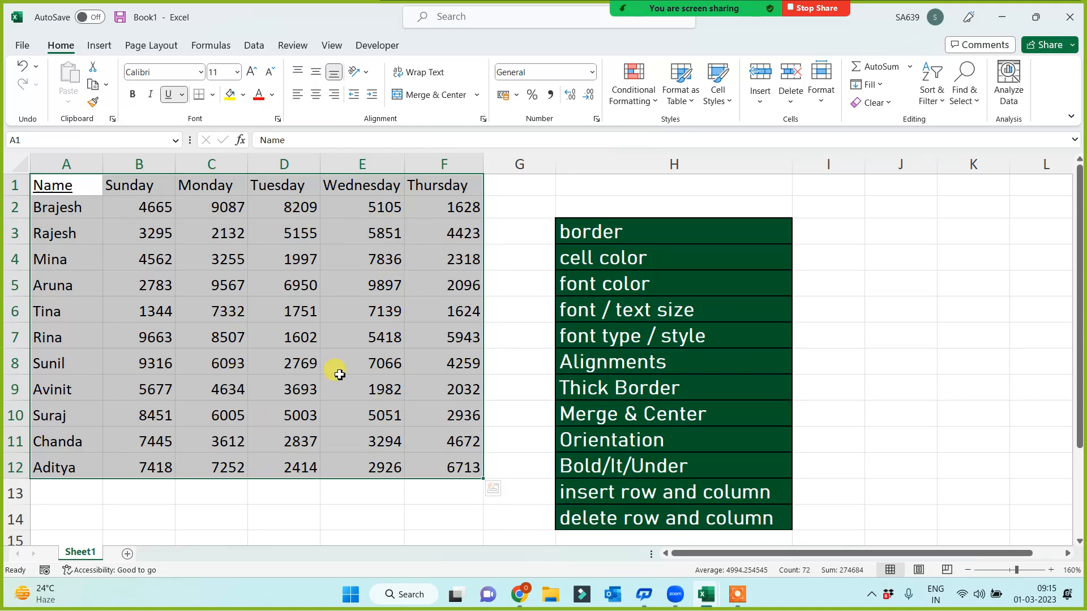
{"action": "left_click_drag", "start_coordinate": [677, 229], "coordinate": [679, 517]}
{"action": "left_click", "coordinate": [949, 358]}
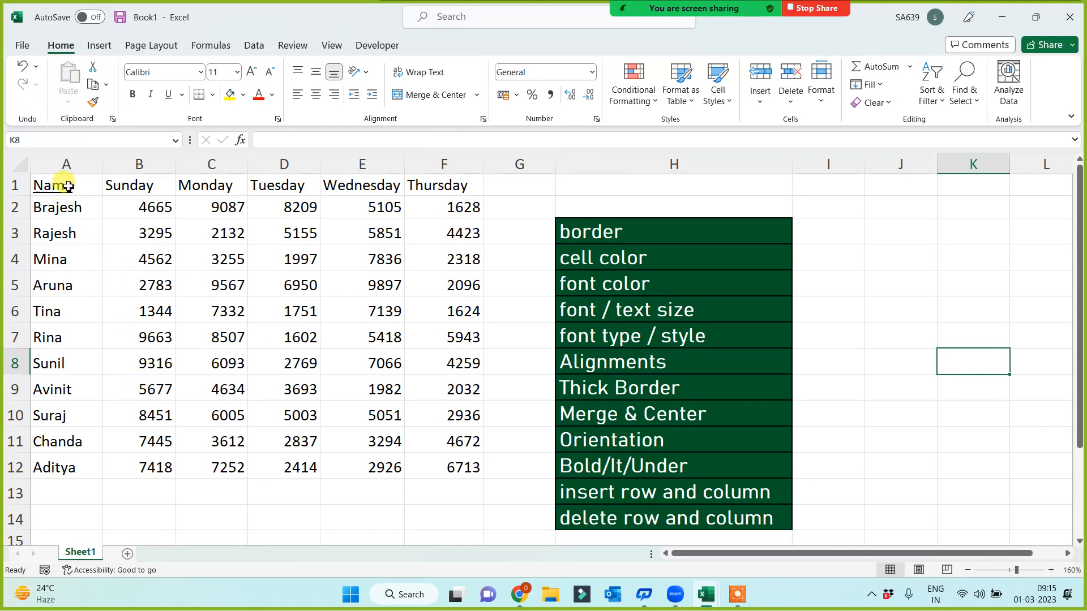
Step: Select the table A1:F12 by dragging, then with Ctrl+A from the 7139 cell
{"action": "left_click_drag", "start_coordinate": [68, 186], "coordinate": [446, 473]}
{"action": "left_click", "coordinate": [341, 495]}
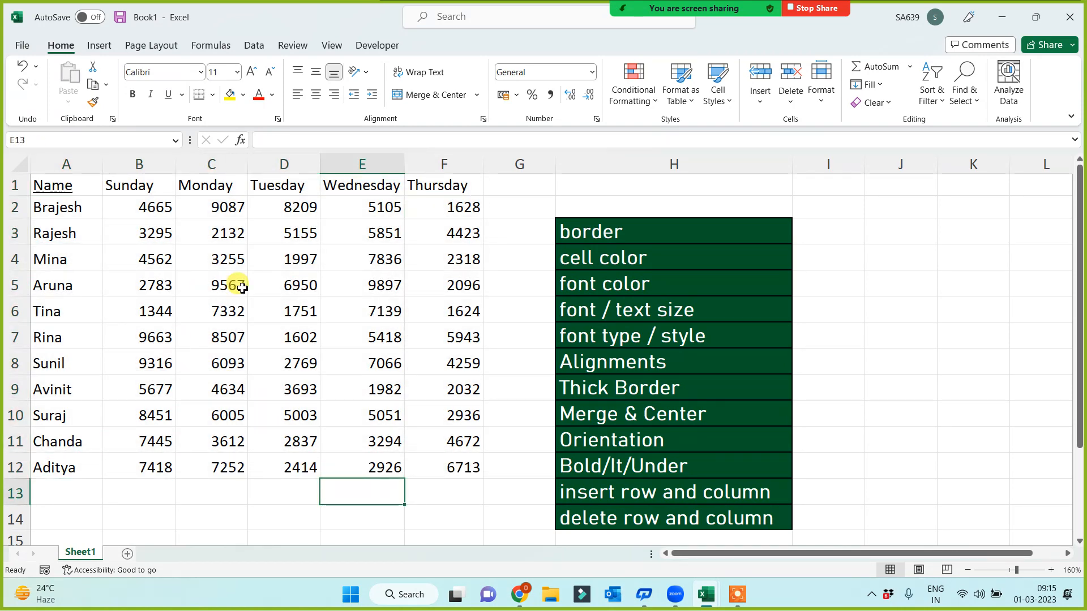
{"action": "left_click_drag", "start_coordinate": [48, 188], "coordinate": [417, 451]}
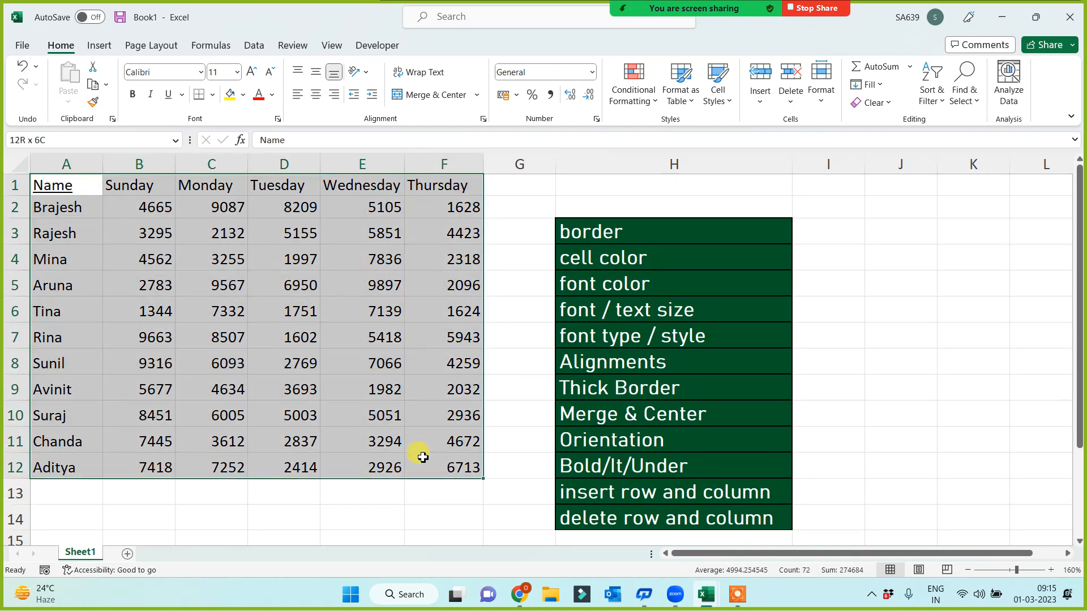
{"action": "left_click", "coordinate": [341, 301]}
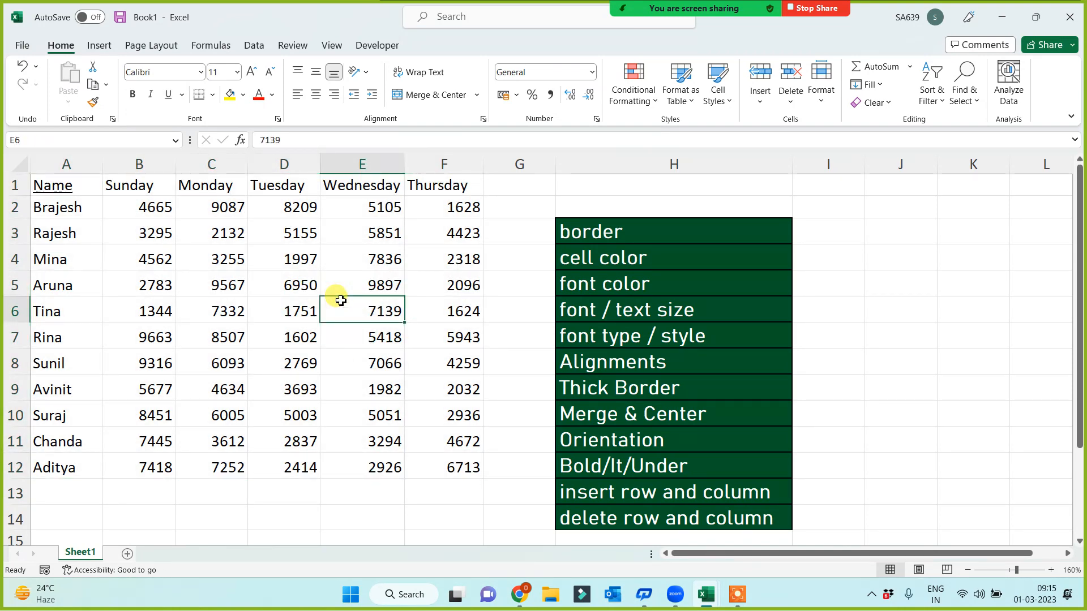
{"action": "key", "text": "ctrl+a"}
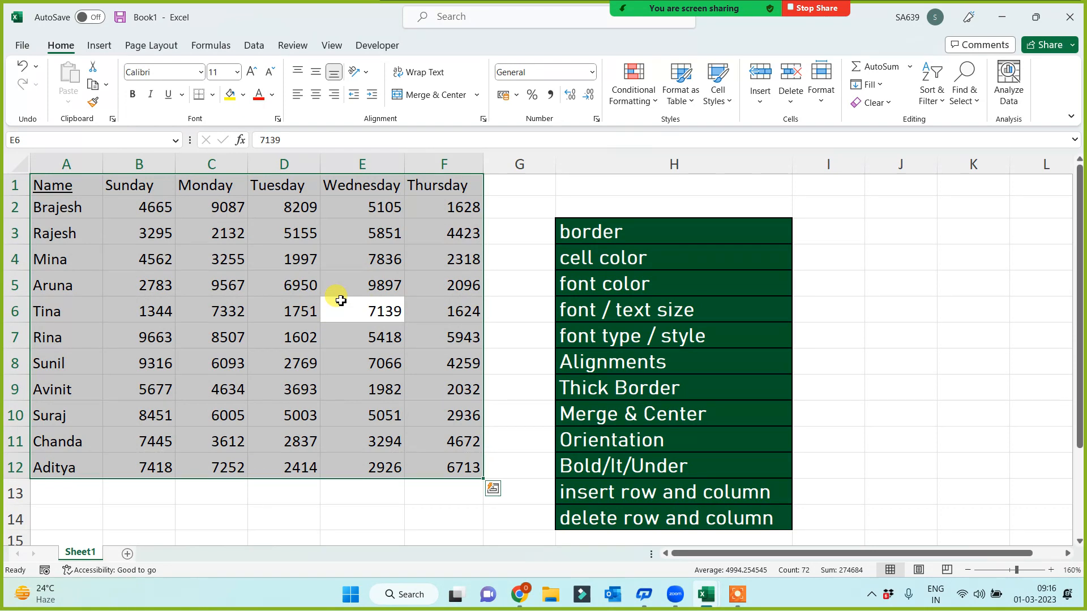
{"action": "left_click", "coordinate": [243, 287]}
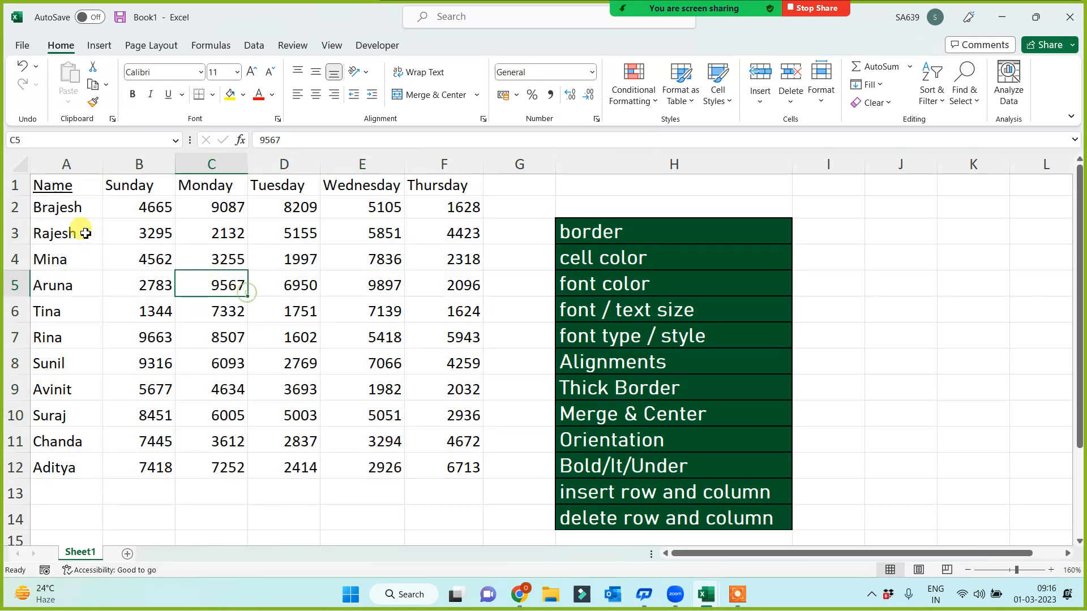
Step: Select the whole table A1:F12 with Ctrl+A from the Tina cell in A6
{"action": "left_click", "coordinate": [59, 184]}
{"action": "left_click_drag", "start_coordinate": [63, 185], "coordinate": [425, 606]}
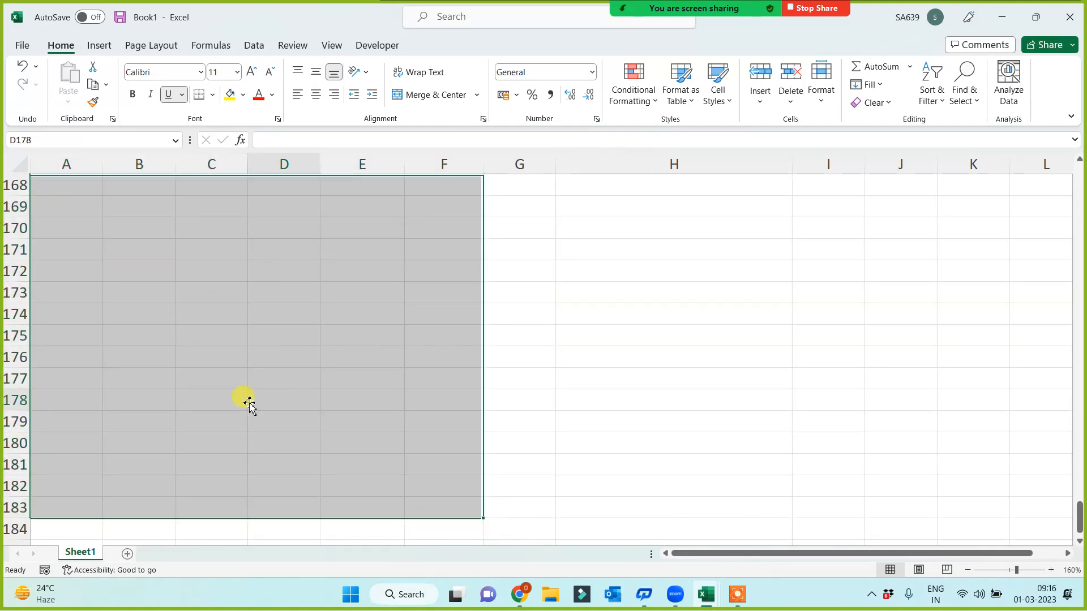
{"action": "left_click", "coordinate": [250, 404]}
{"action": "scroll", "coordinate": [279, 340], "scroll_direction": "up", "scroll_amount": 10}
{"action": "scroll", "coordinate": [284, 342], "scroll_direction": "up", "scroll_amount": 20}
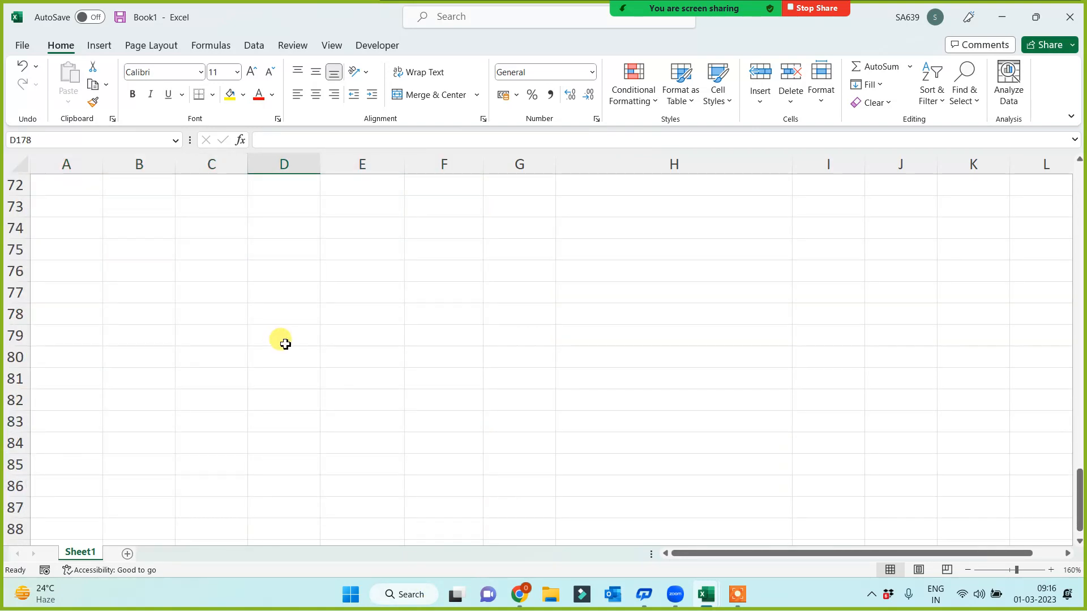
{"action": "scroll", "coordinate": [284, 342], "scroll_direction": "up", "scroll_amount": 5}
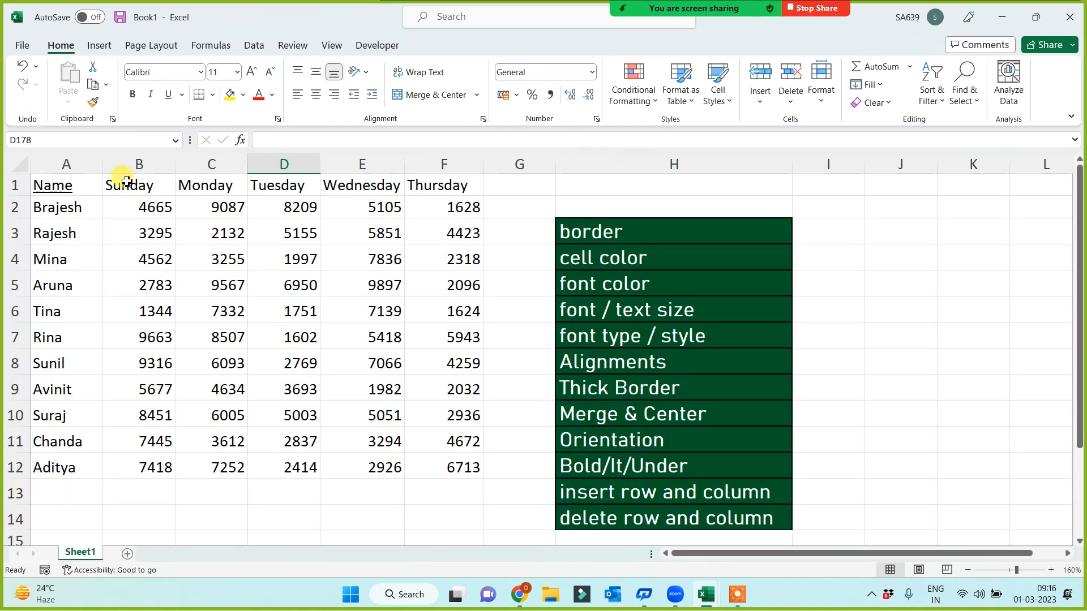
{"action": "left_click", "coordinate": [74, 304]}
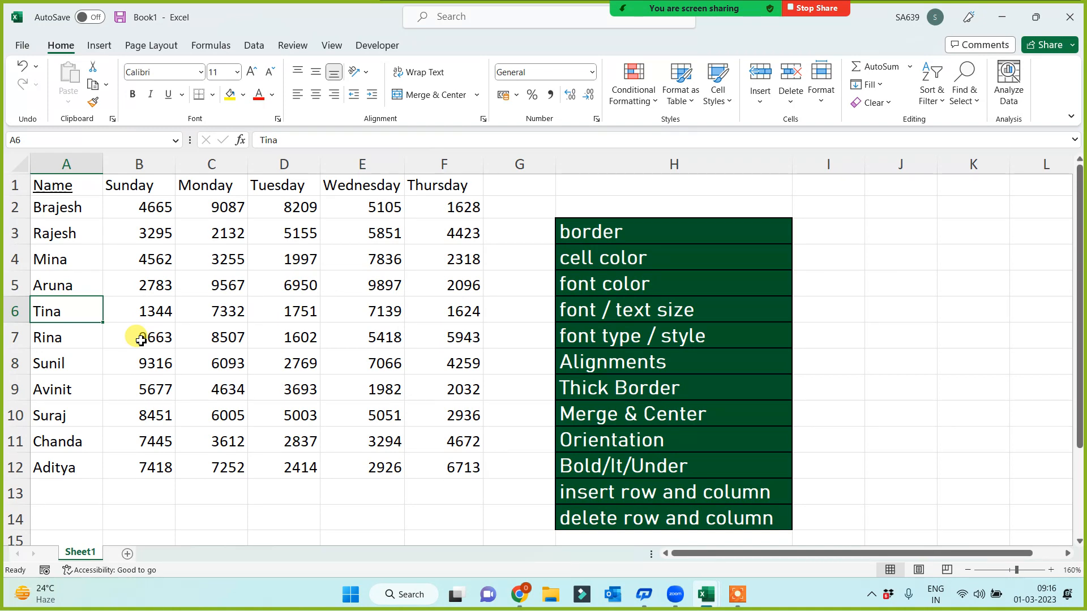
{"action": "key", "text": "ctrl+a"}
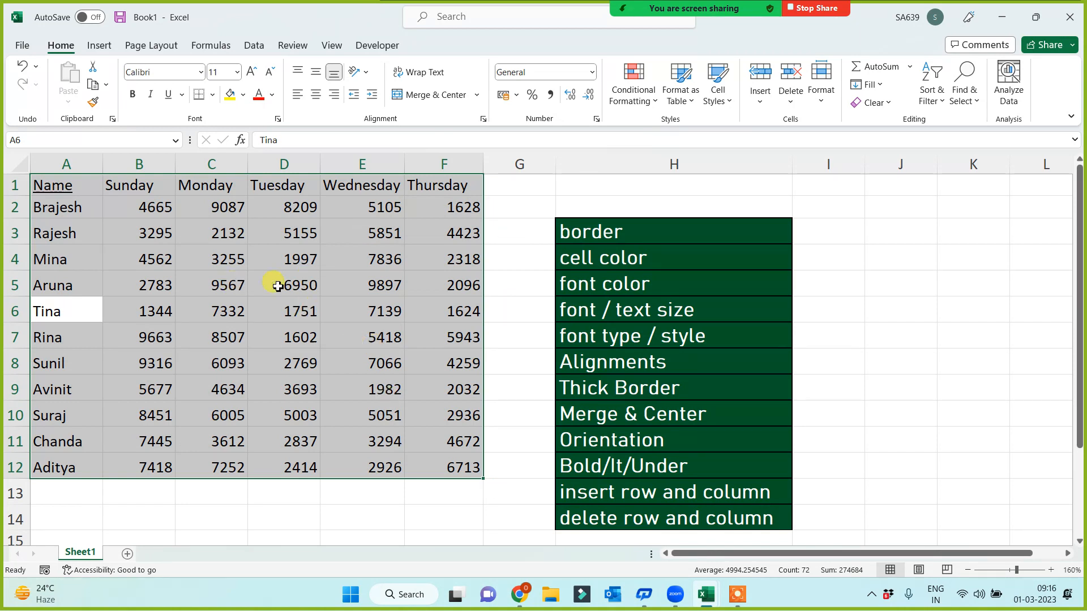
Step: Apply All Borders to the table cells and a Thick Outside Border around the table
{"action": "left_click", "coordinate": [213, 96]}
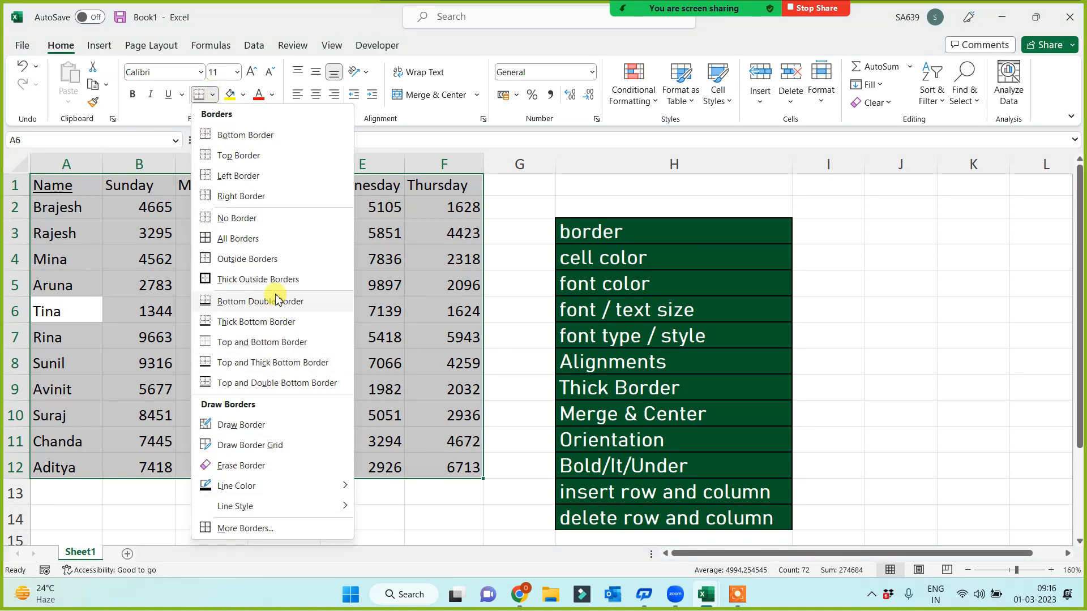
{"action": "left_click", "coordinate": [209, 239]}
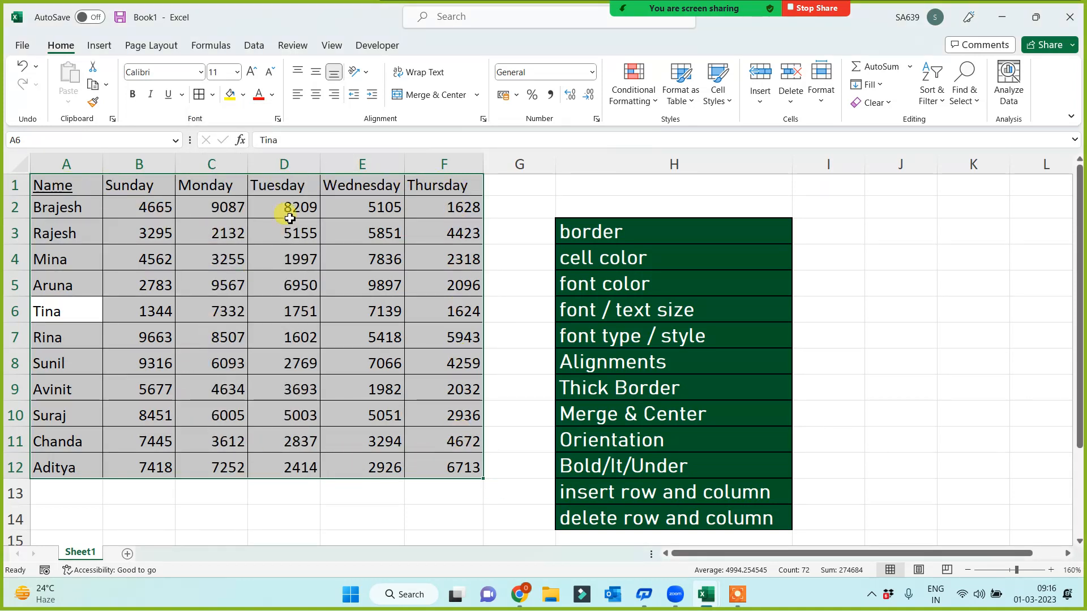
{"action": "left_click", "coordinate": [213, 95]}
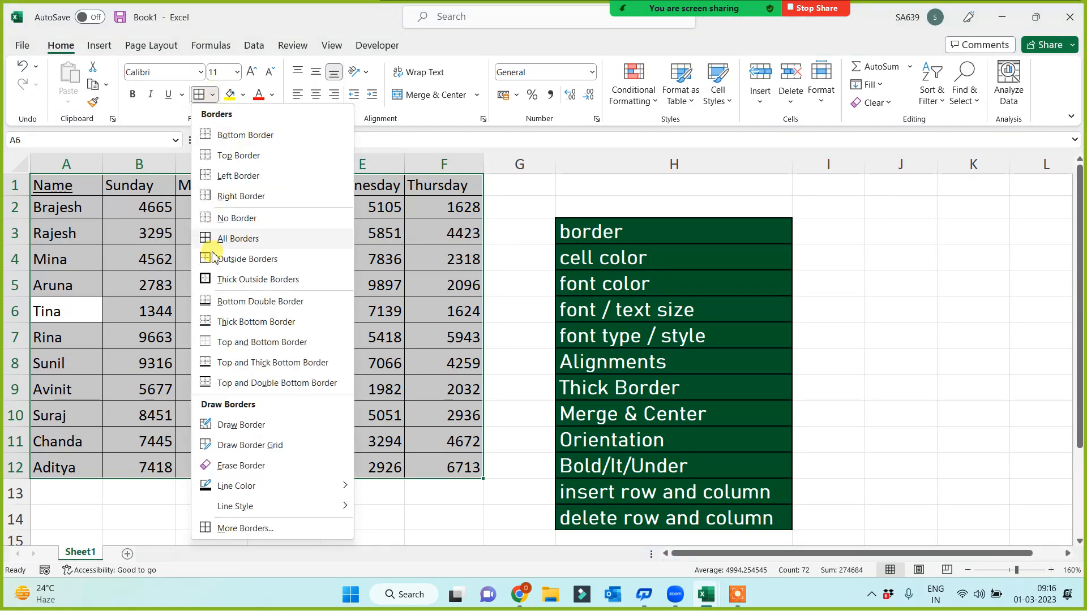
{"action": "left_click", "coordinate": [205, 282]}
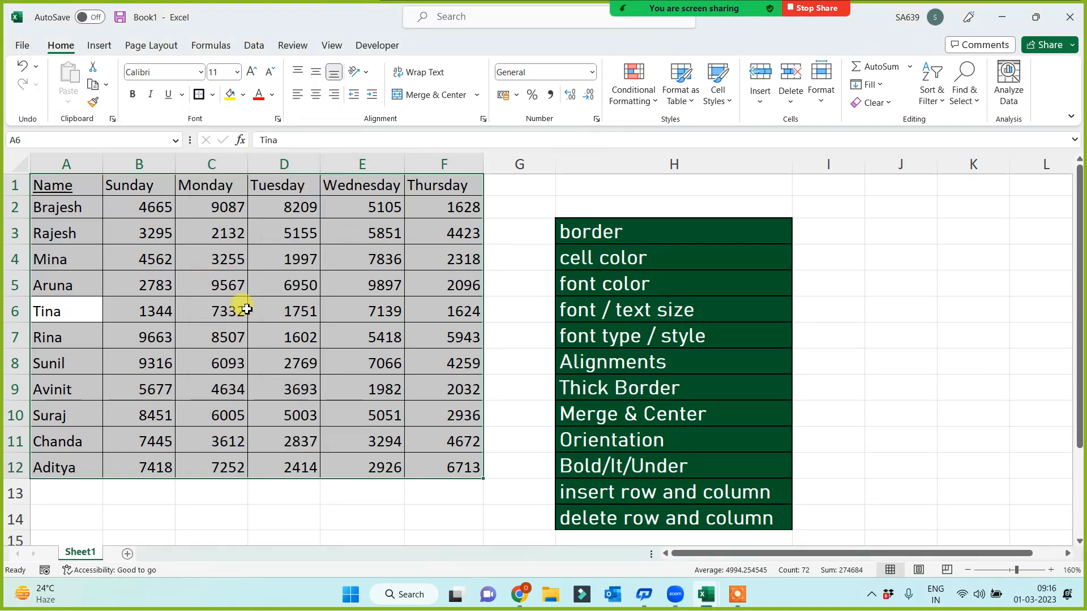
{"action": "left_click", "coordinate": [517, 289]}
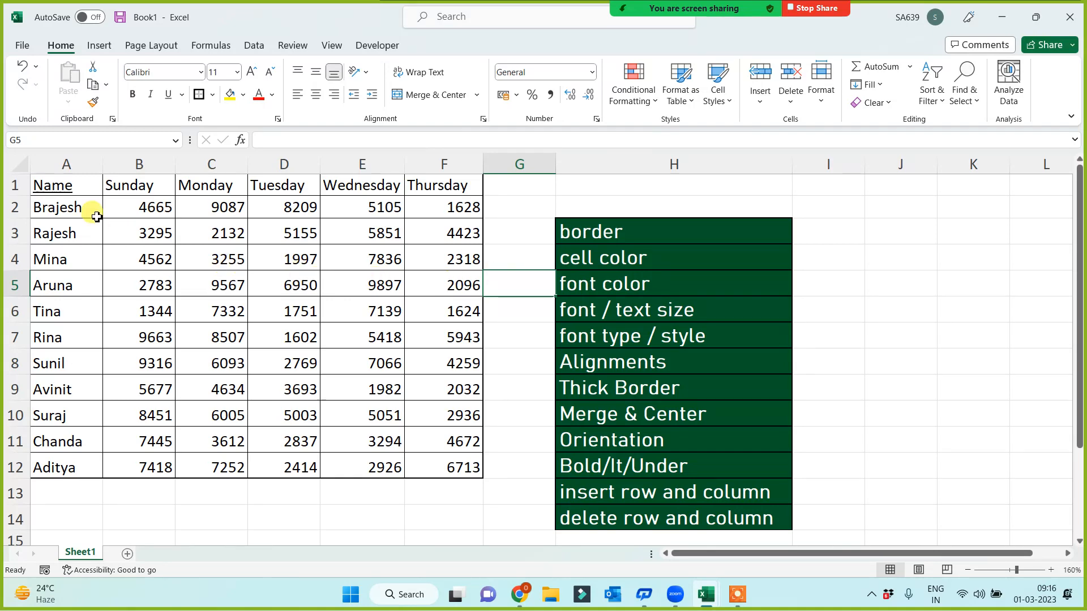
{"action": "mouse_move", "coordinate": [66, 184]}
{"action": "left_mouse_down"}
{"action": "mouse_move", "coordinate": [415, 411]}
{"action": "mouse_move", "coordinate": [466, 468]}
{"action": "mouse_move", "coordinate": [456, 465]}
{"action": "left_mouse_up"}
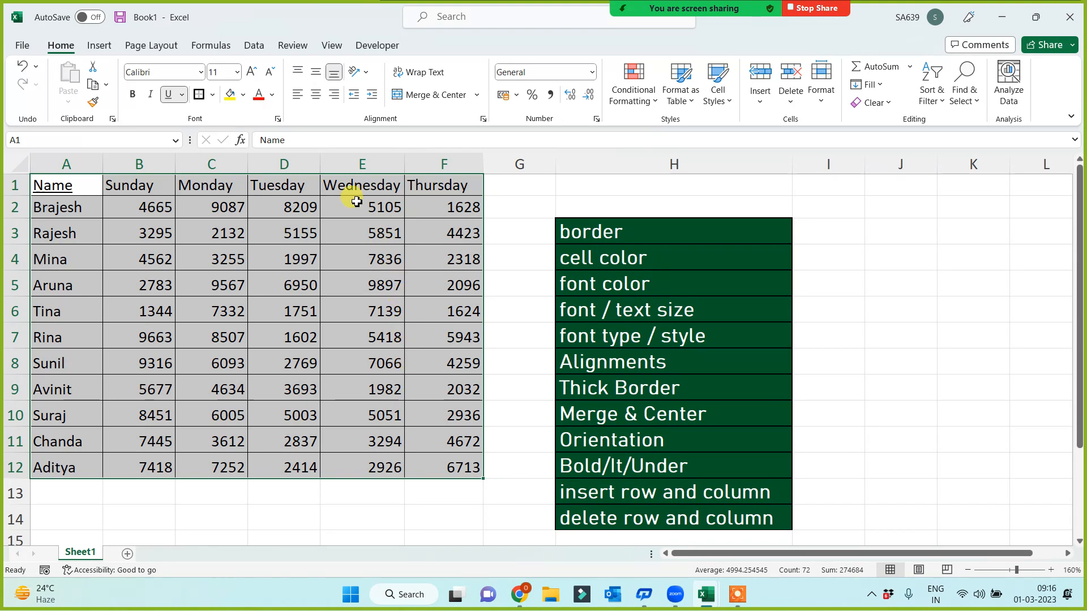
Step: Try left, center and right alignment on the table, finishing with Align Right
{"action": "left_click", "coordinate": [298, 95]}
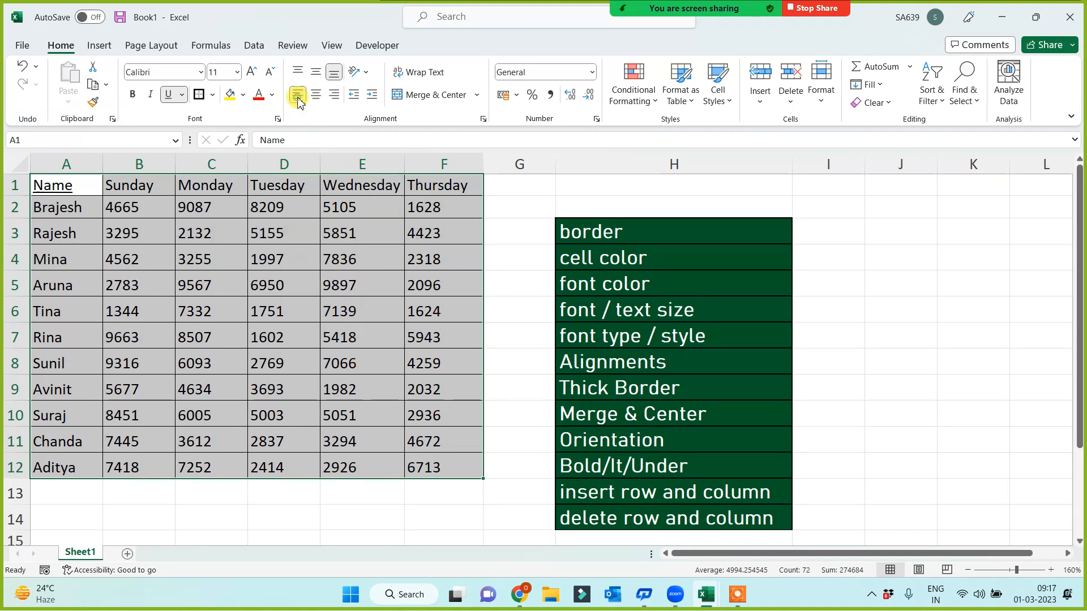
{"action": "left_click", "coordinate": [316, 98]}
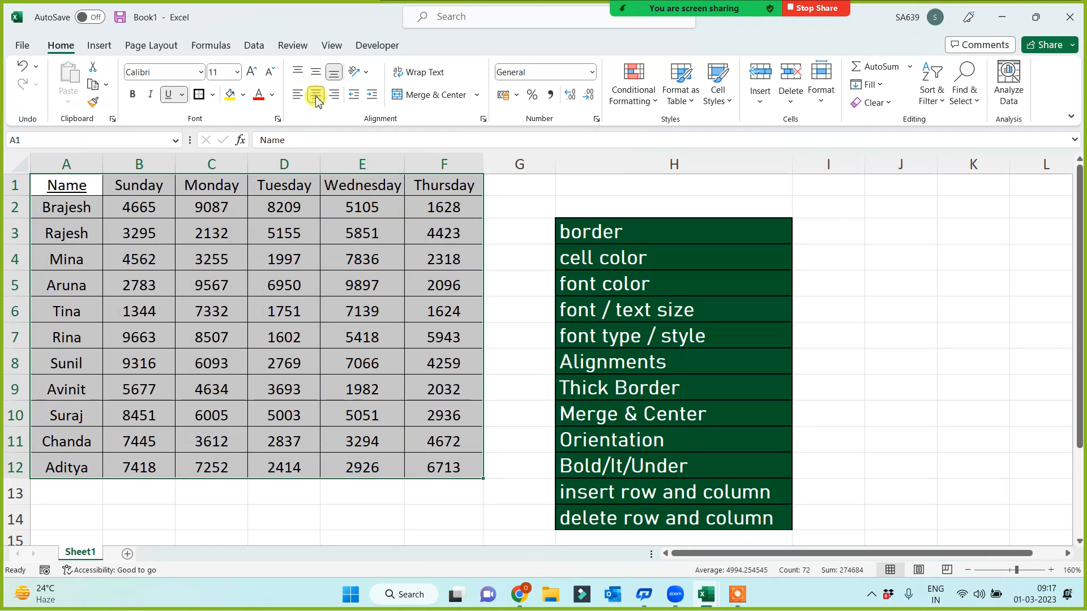
{"action": "left_click", "coordinate": [334, 95]}
{"action": "left_click", "coordinate": [304, 98]}
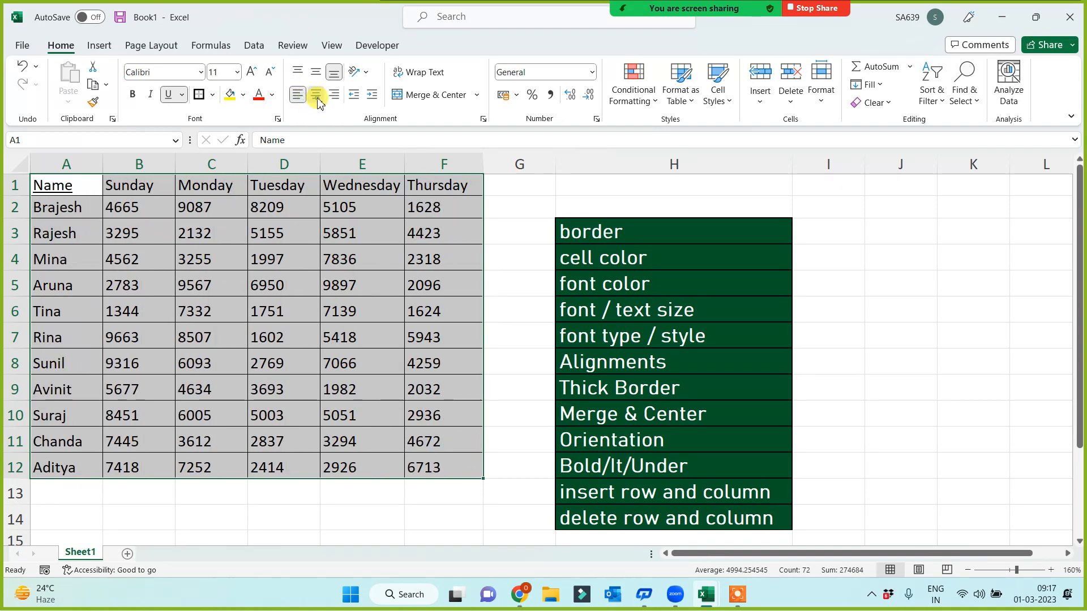
{"action": "left_click", "coordinate": [317, 99]}
{"action": "left_click", "coordinate": [333, 97]}
{"action": "left_click", "coordinate": [315, 98]}
{"action": "left_click", "coordinate": [303, 97]}
{"action": "left_click", "coordinate": [316, 96]}
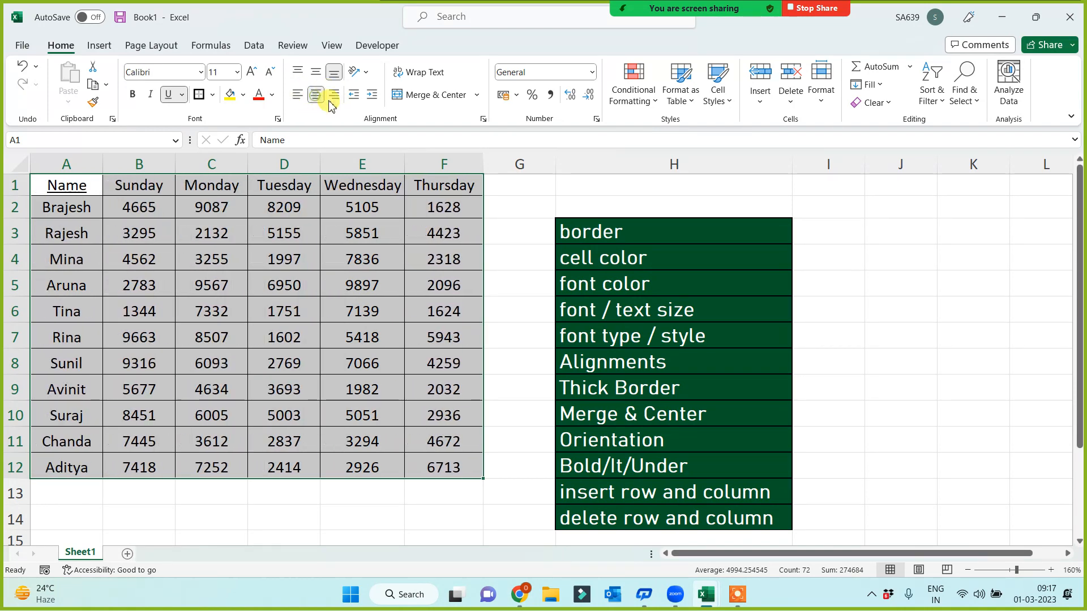
{"action": "left_click", "coordinate": [334, 97]}
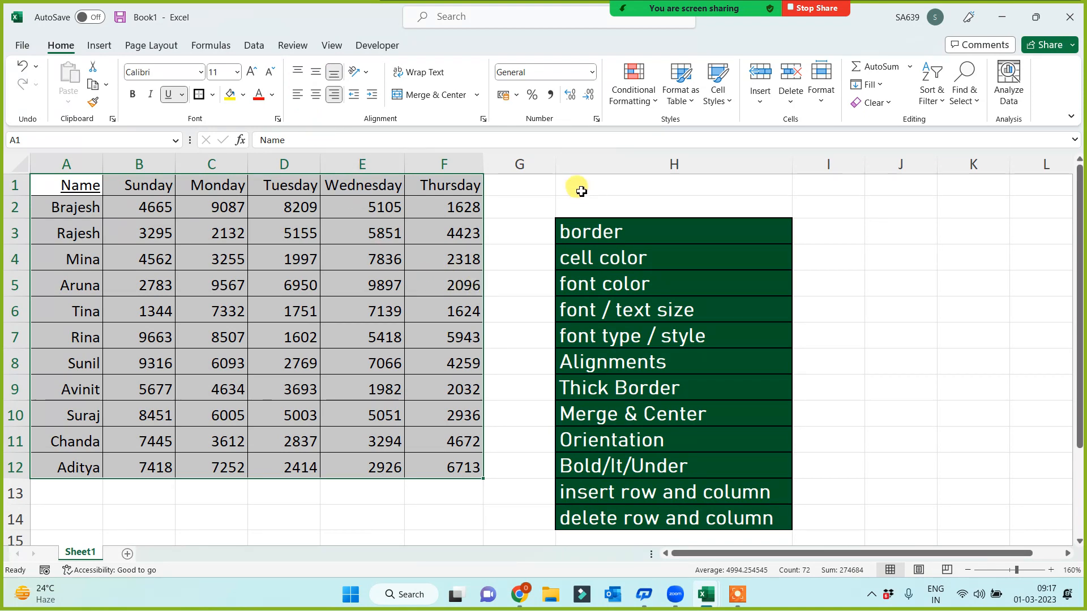
Step: Make header row 1 taller and set the Thursday heading in F1 to top alignment
{"action": "left_click", "coordinate": [533, 187]}
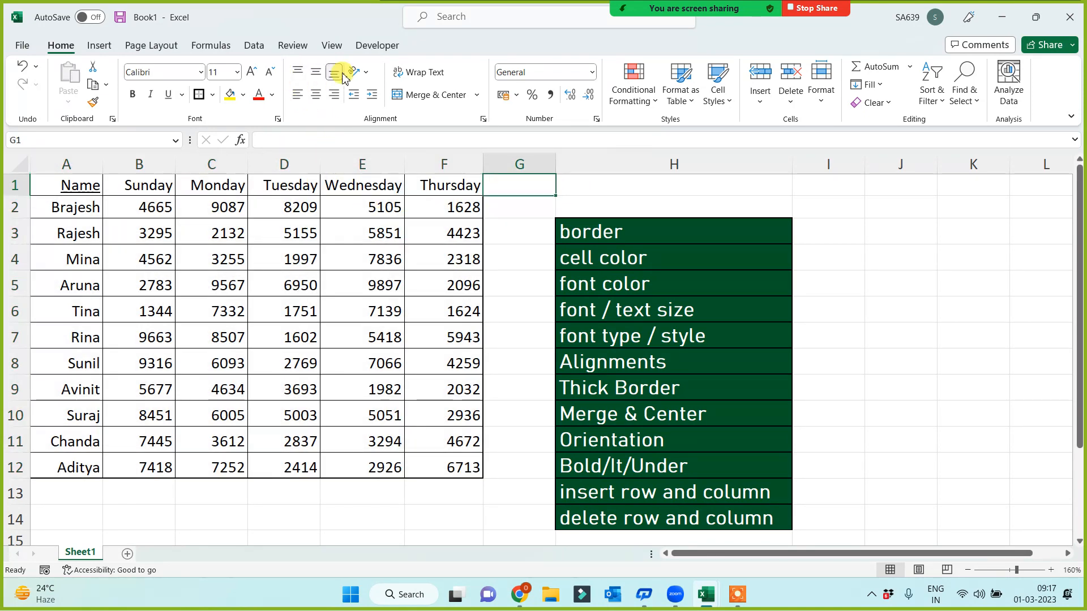
{"action": "left_click_drag", "start_coordinate": [23, 196], "coordinate": [21, 221]}
{"action": "left_click", "coordinate": [17, 198]}
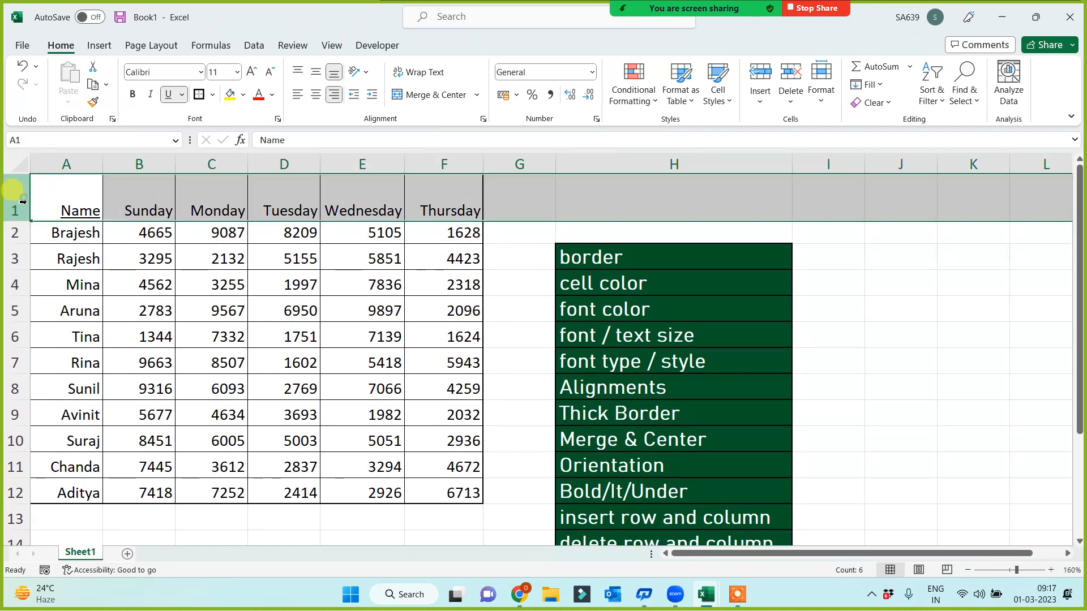
{"action": "left_click", "coordinate": [526, 212]}
{"action": "left_click", "coordinate": [438, 213]}
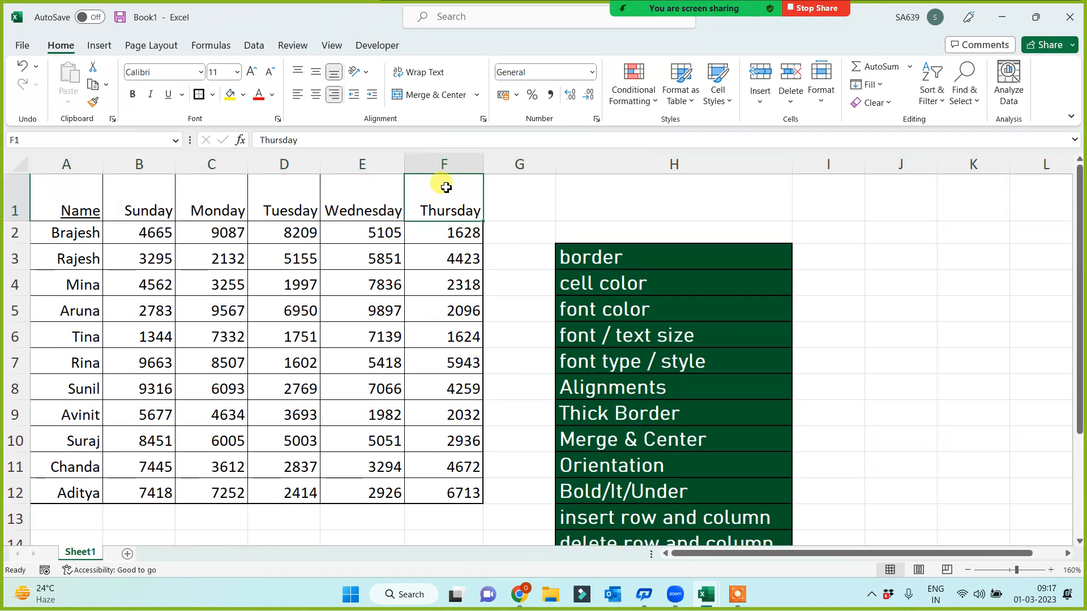
{"action": "left_click", "coordinate": [316, 72]}
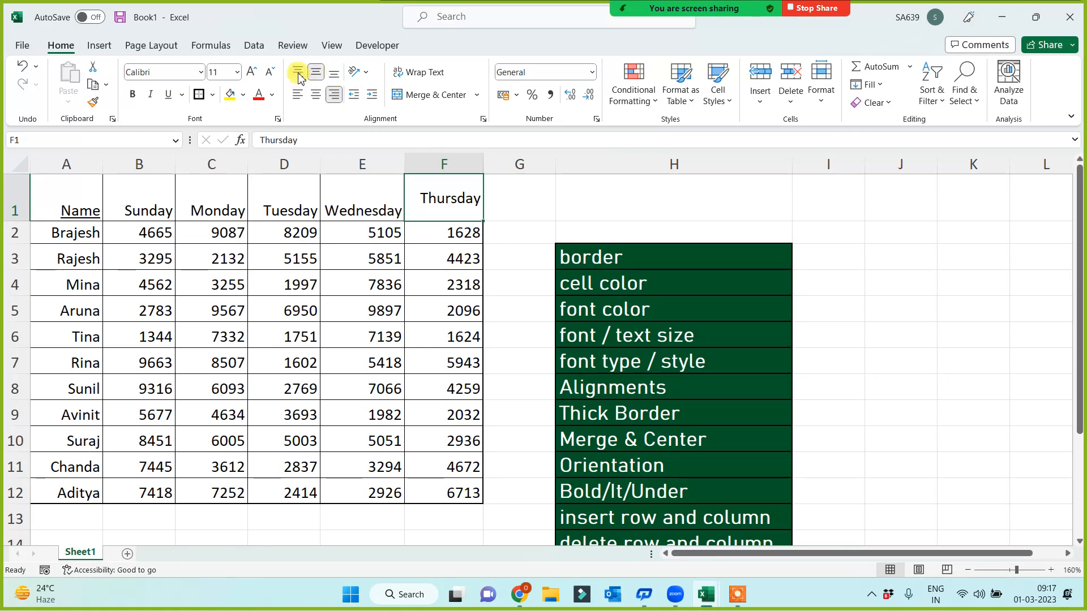
{"action": "left_click", "coordinate": [299, 72]}
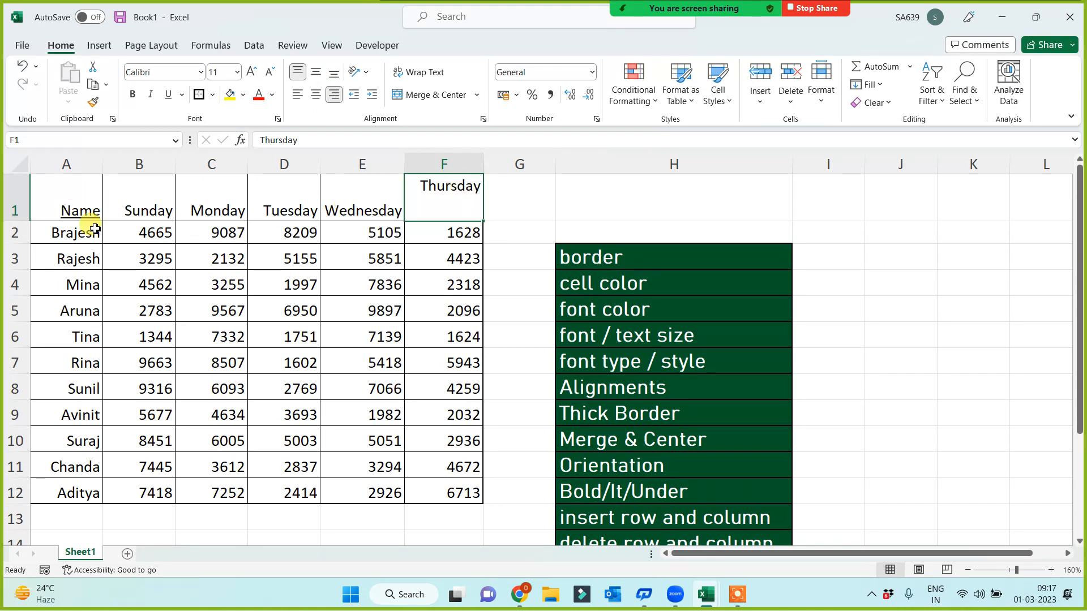
Step: Shrink header row 1 back to normal height and test horizontal alignment on Thursday
{"action": "left_click_drag", "start_coordinate": [20, 221], "coordinate": [24, 201]}
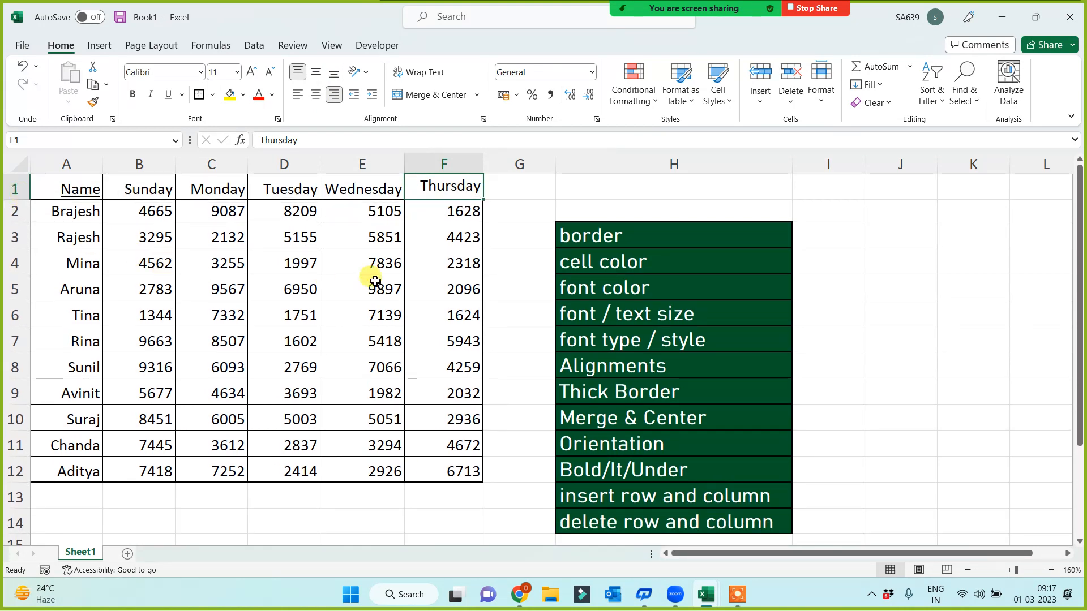
{"action": "left_click", "coordinate": [311, 96]}
{"action": "left_click", "coordinate": [297, 97]}
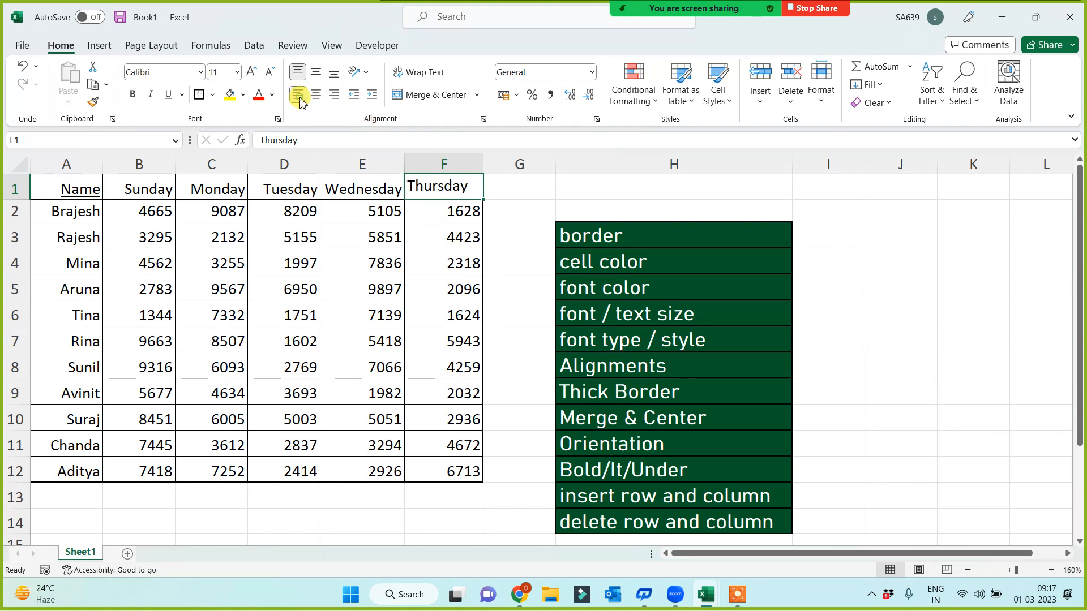
Step: Select the whole table A1:F12 and center all its contents horizontally
{"action": "left_click_drag", "start_coordinate": [80, 189], "coordinate": [80, 211]}
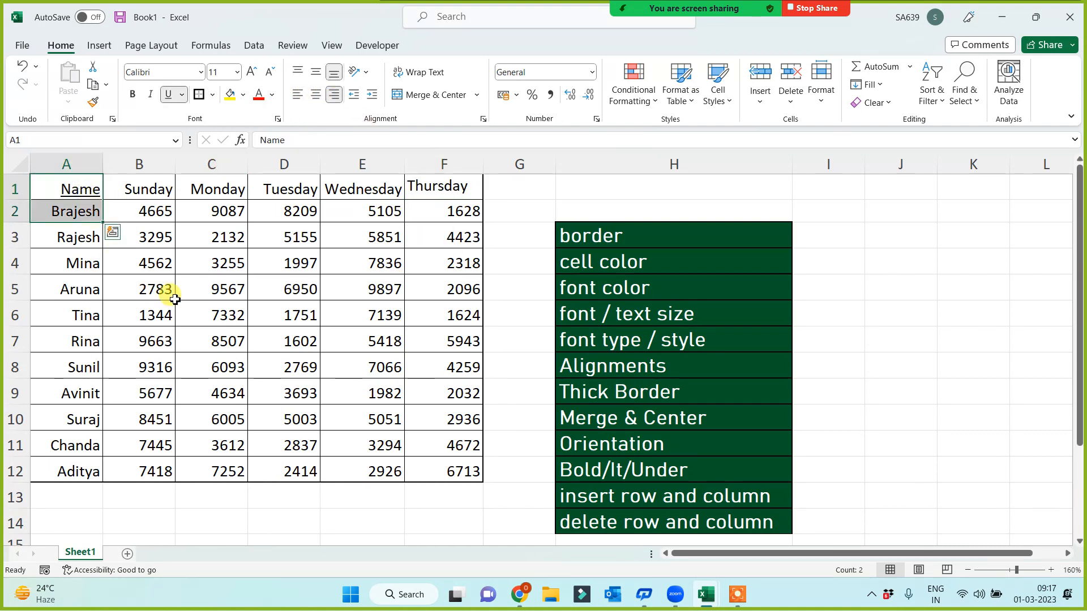
{"action": "key", "text": "ctrl+a"}
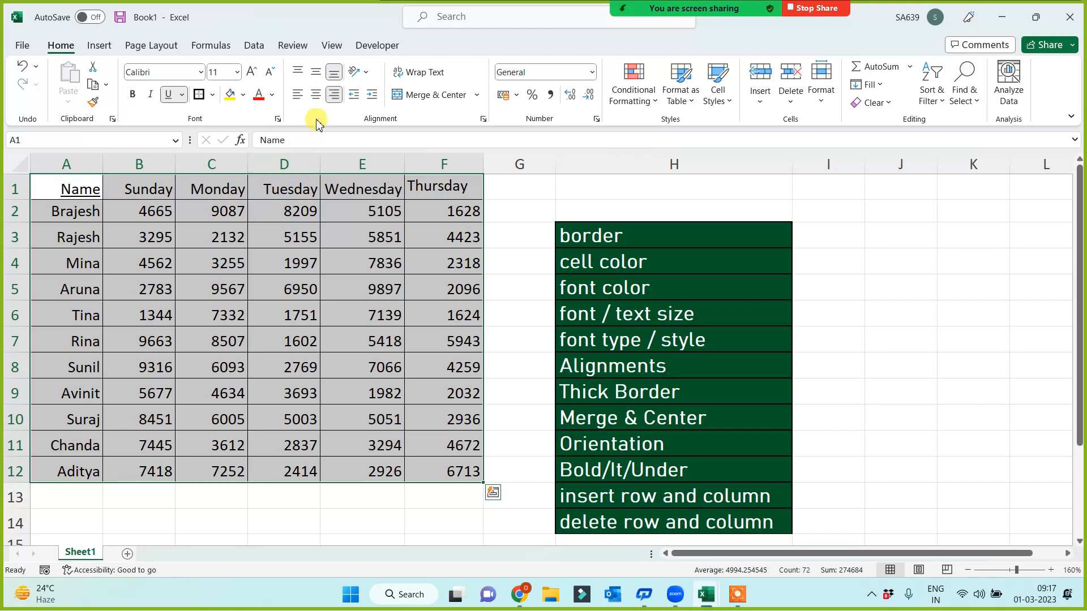
{"action": "left_click", "coordinate": [316, 95]}
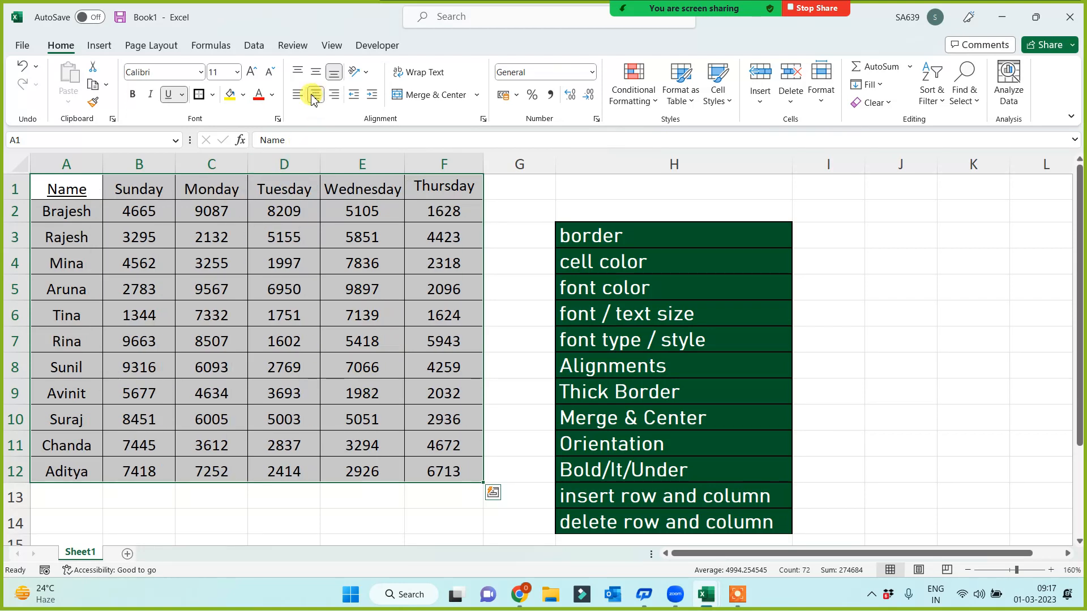
{"action": "left_click", "coordinate": [297, 94]}
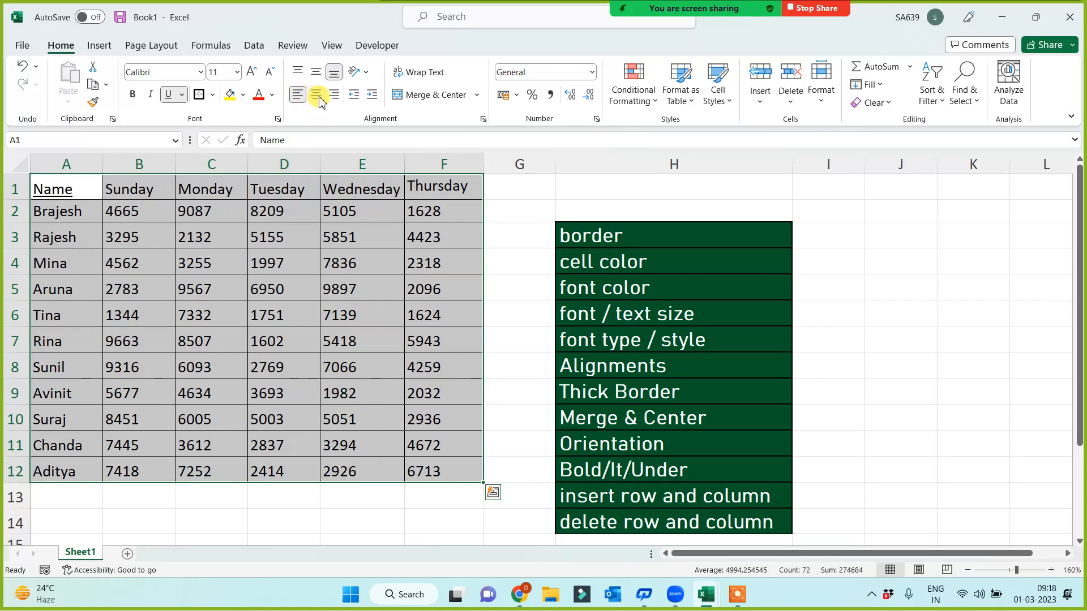
{"action": "left_click", "coordinate": [318, 97]}
{"action": "left_click", "coordinate": [334, 97]}
{"action": "left_click", "coordinate": [316, 96]}
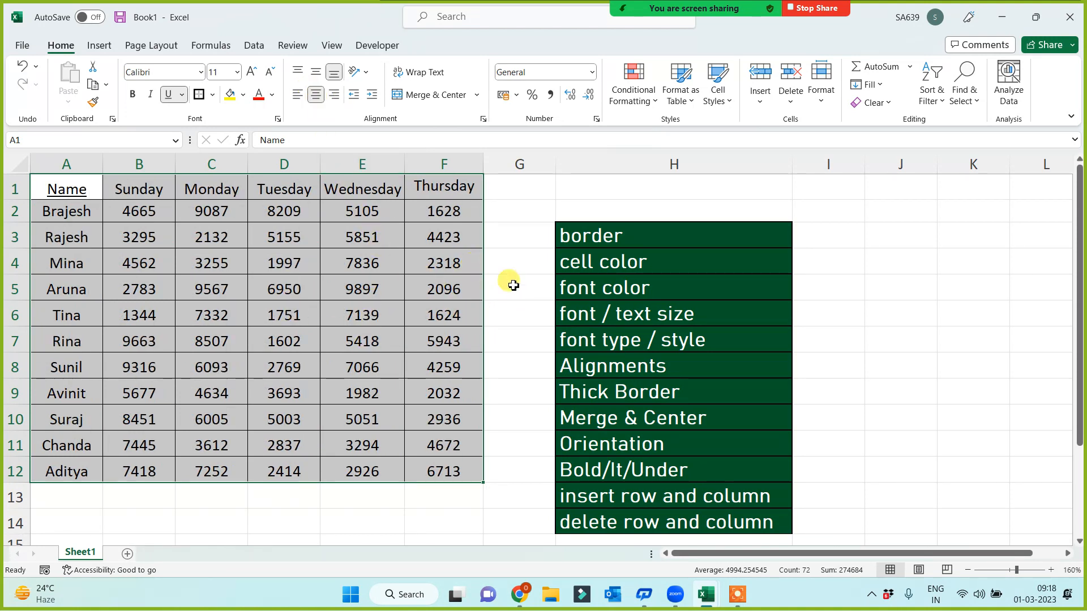
{"action": "left_click", "coordinate": [527, 315]}
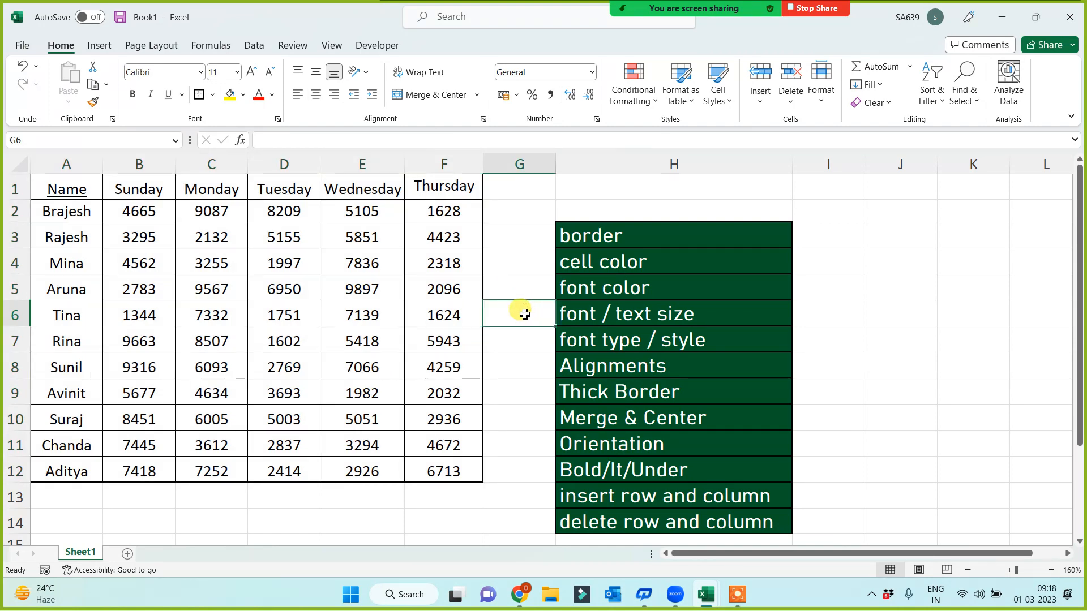
Step: Give Thick Border, Alignments, border and Bold/It/Under entries yellow fill and red text
{"action": "left_click", "coordinate": [613, 401]}
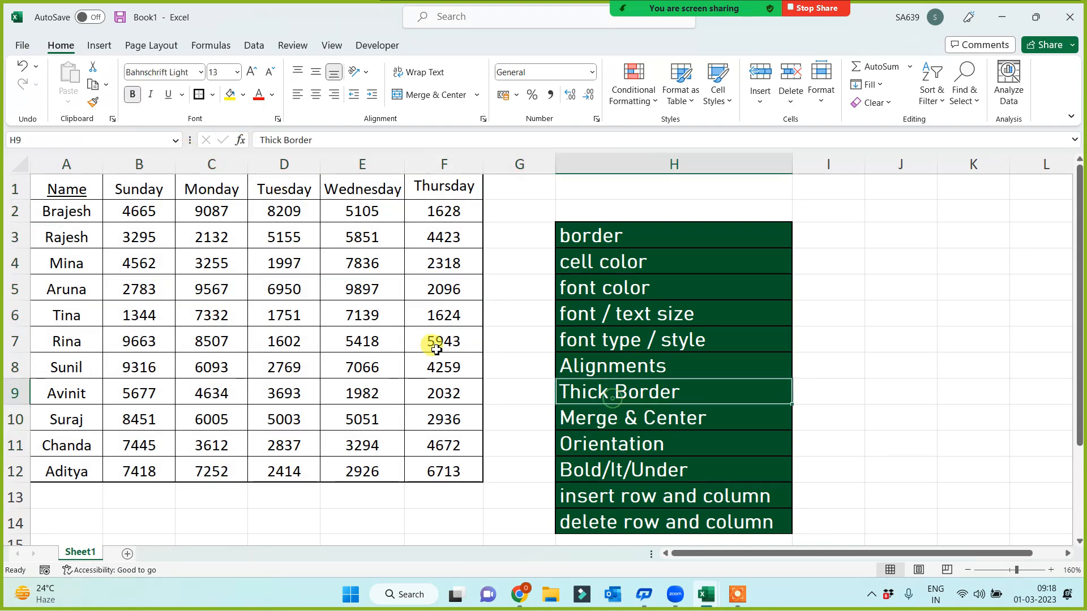
{"action": "left_click", "coordinate": [230, 95]}
{"action": "left_click", "coordinate": [259, 96]}
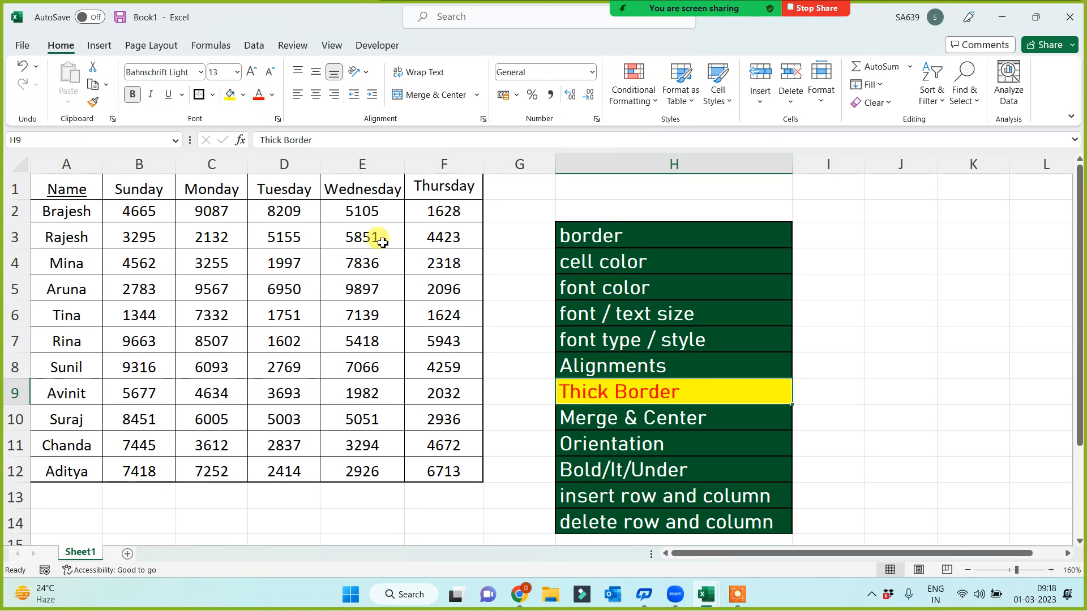
{"action": "left_click", "coordinate": [566, 366]}
{"action": "left_click", "coordinate": [230, 95]}
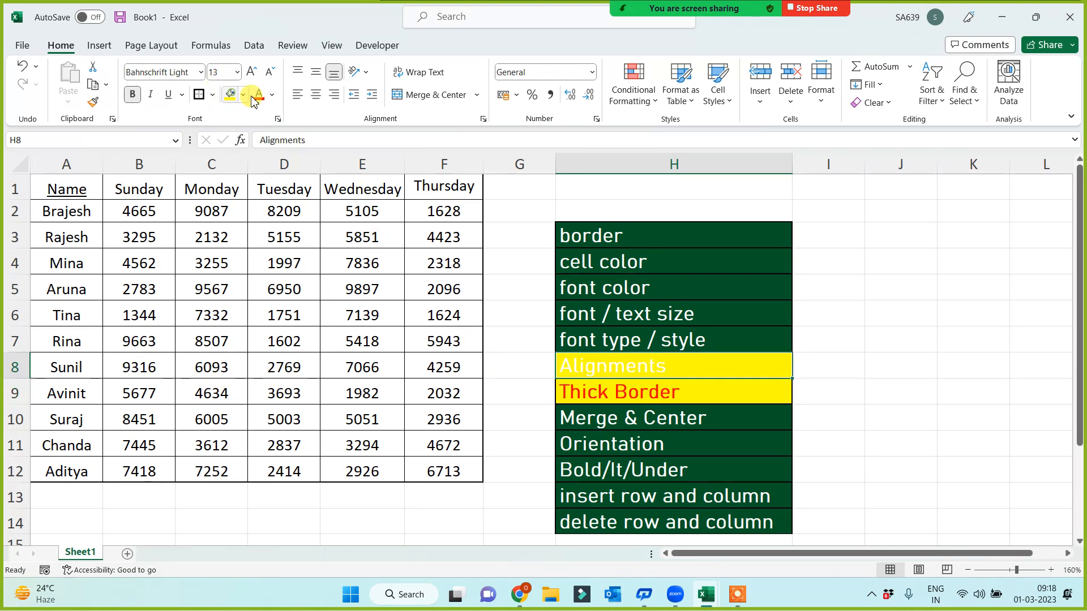
{"action": "left_click", "coordinate": [259, 95]}
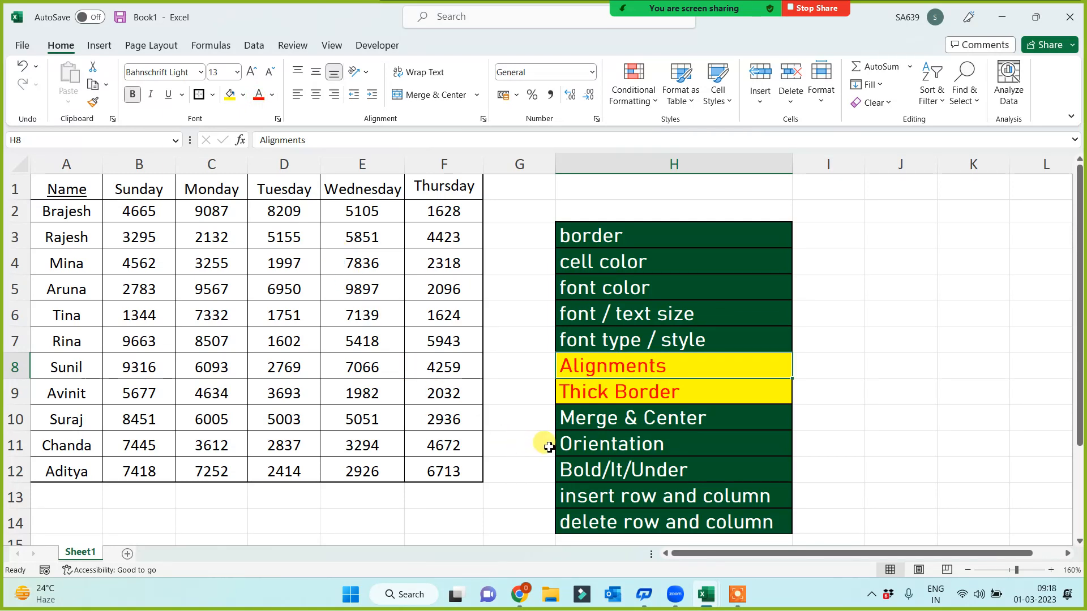
{"action": "left_click", "coordinate": [582, 235]}
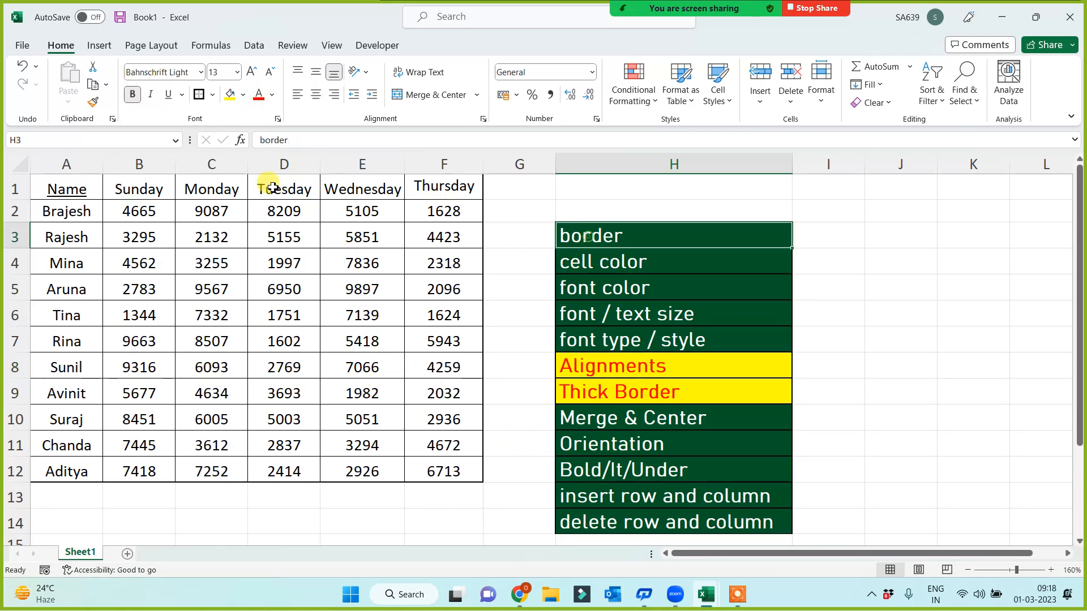
{"action": "left_click", "coordinate": [231, 95]}
{"action": "left_click", "coordinate": [259, 95]}
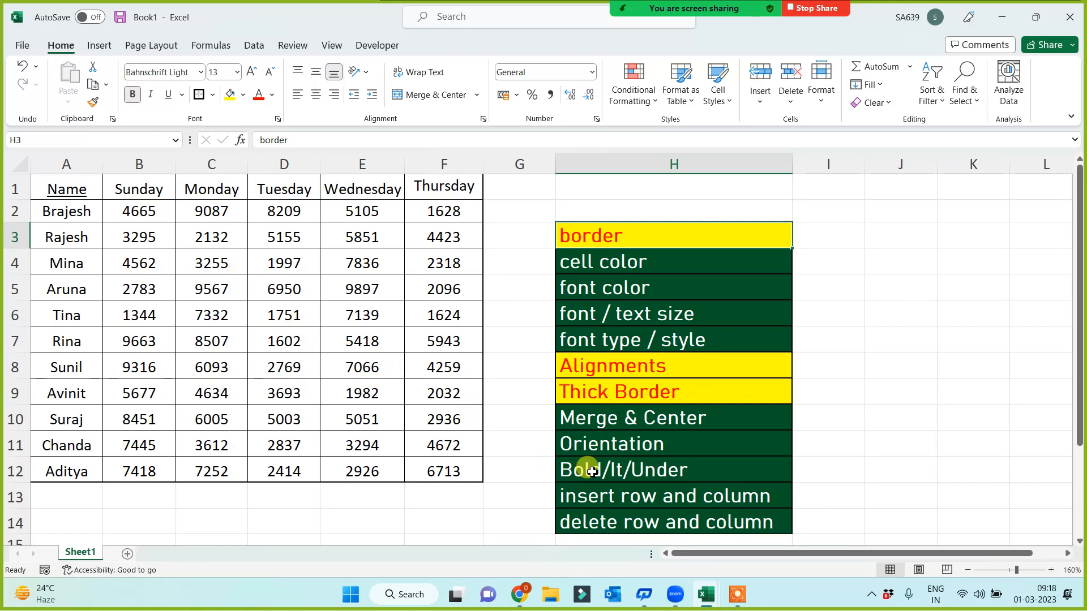
{"action": "left_click", "coordinate": [570, 468]}
{"action": "left_click", "coordinate": [231, 95]}
{"action": "left_click", "coordinate": [258, 95]}
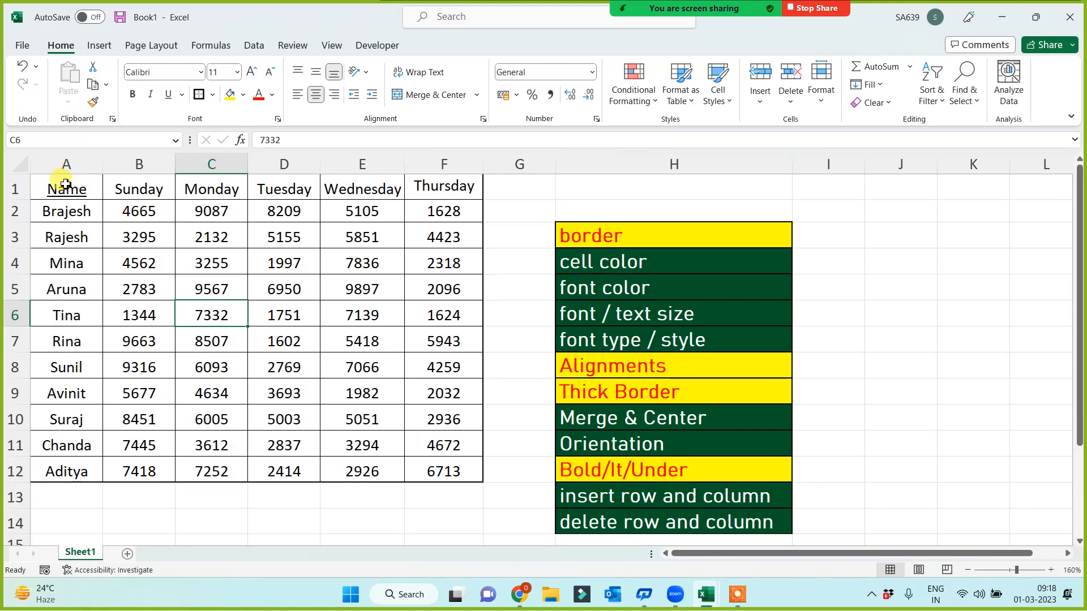
Step: Bold the headers A1:F1, italicise the figures B2:F12 and underline the names A2:A12
{"action": "left_click_drag", "start_coordinate": [64, 183], "coordinate": [460, 187]}
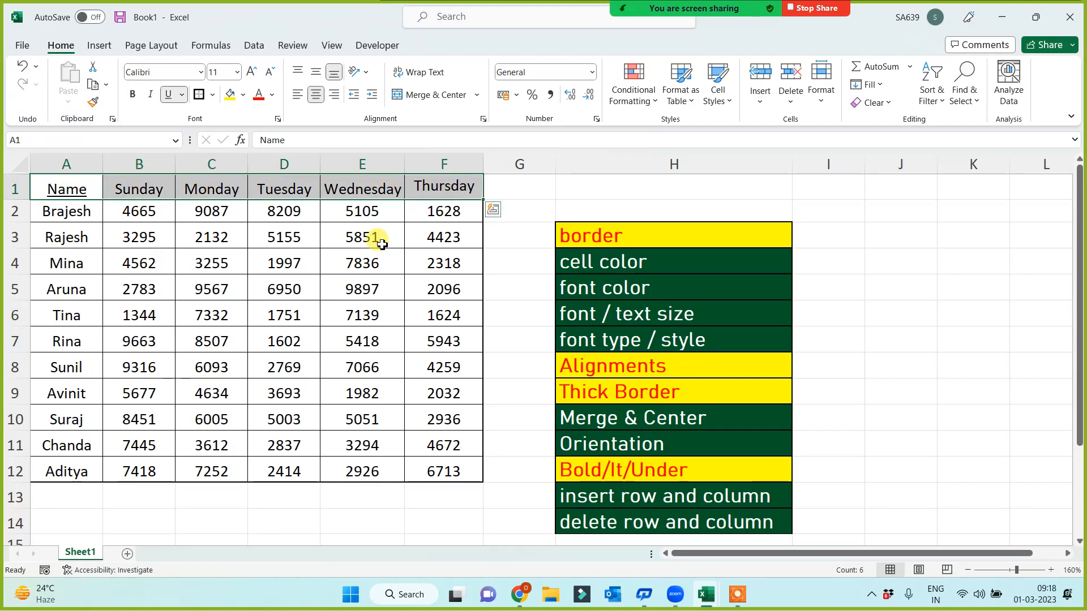
{"action": "left_click", "coordinate": [132, 95]}
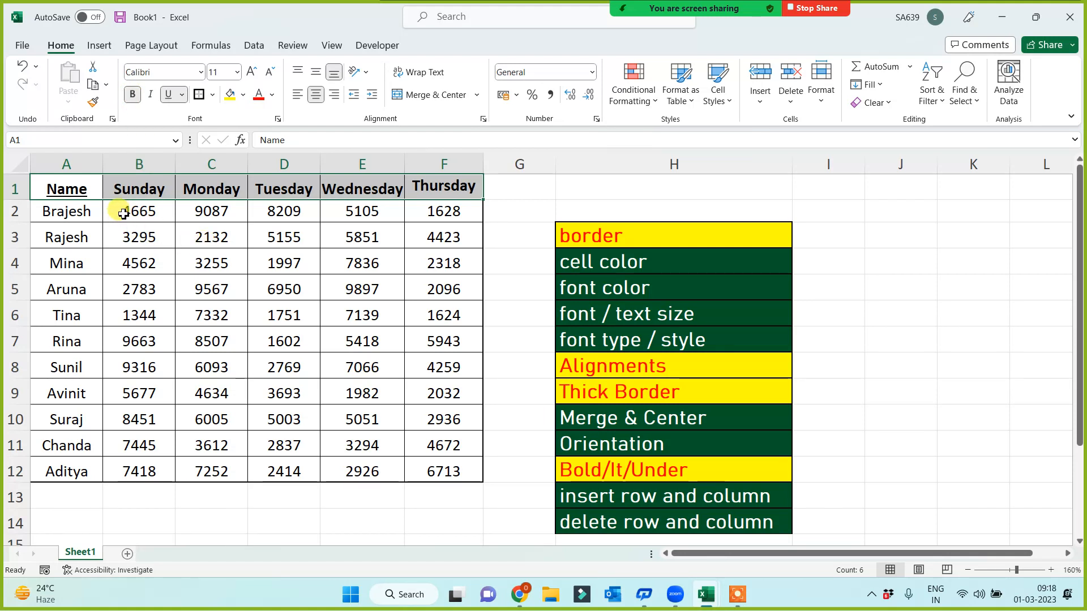
{"action": "left_click_drag", "start_coordinate": [111, 207], "coordinate": [430, 468]}
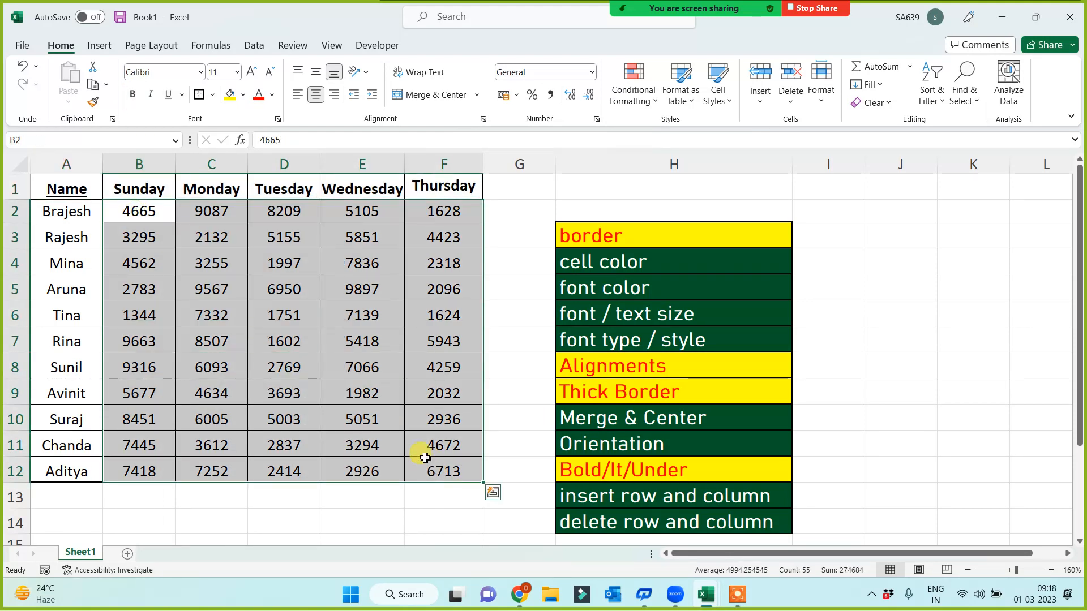
{"action": "left_click", "coordinate": [151, 93]}
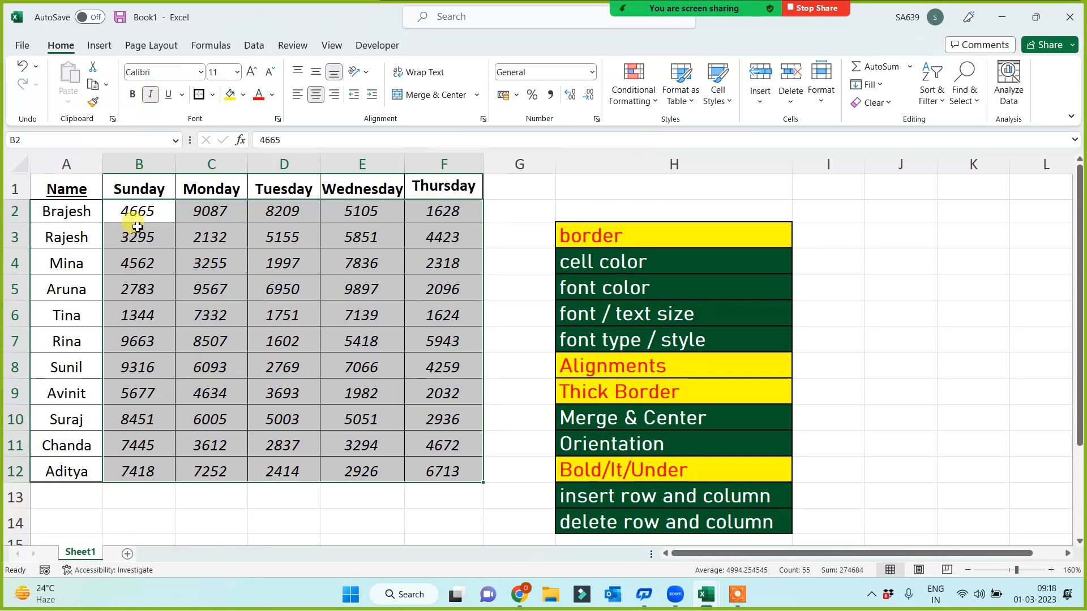
{"action": "left_click_drag", "start_coordinate": [68, 212], "coordinate": [79, 470]}
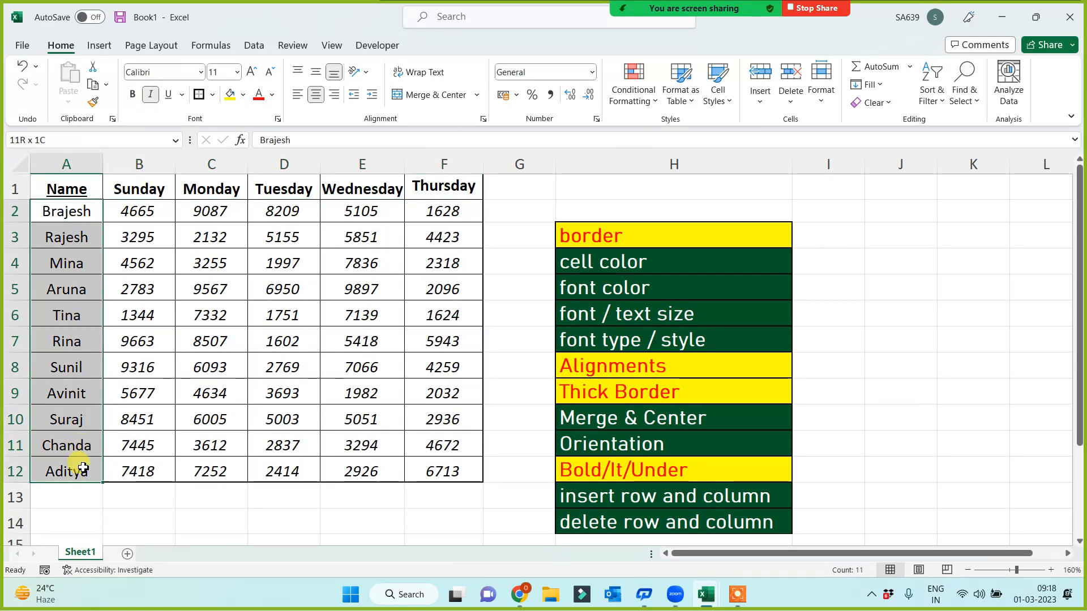
{"action": "left_click", "coordinate": [169, 95]}
{"action": "left_click", "coordinate": [216, 340]}
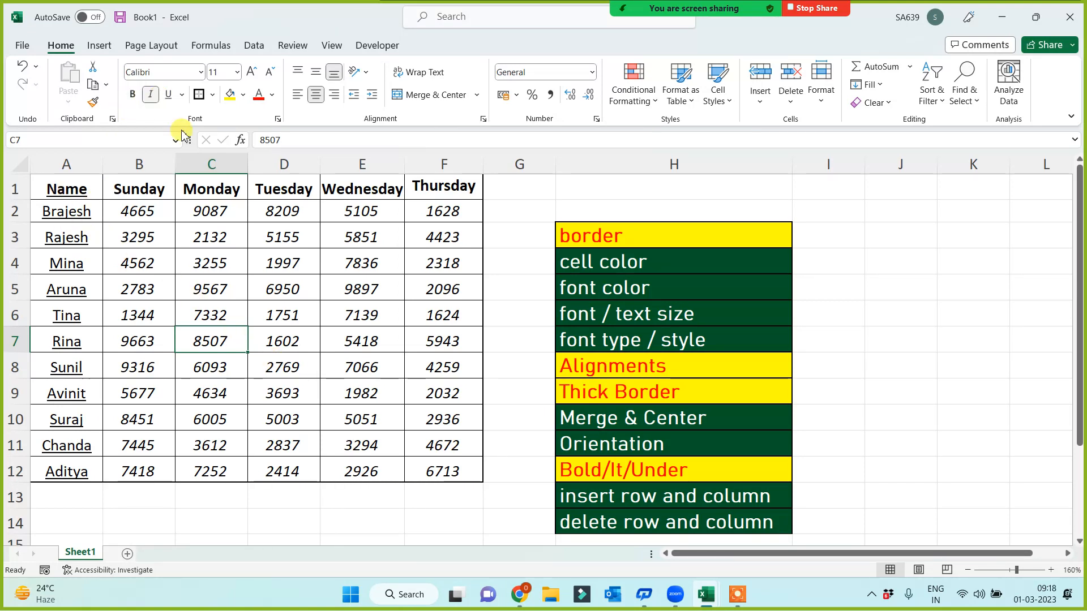
{"action": "left_click", "coordinate": [608, 474]}
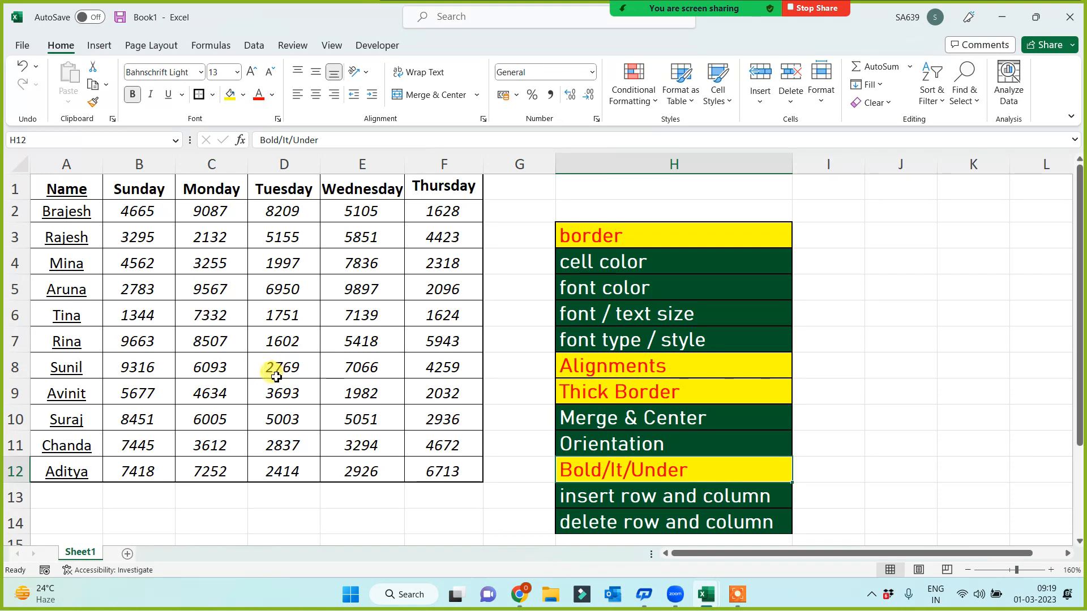
{"action": "left_click_drag", "start_coordinate": [405, 165], "coordinate": [414, 165]}
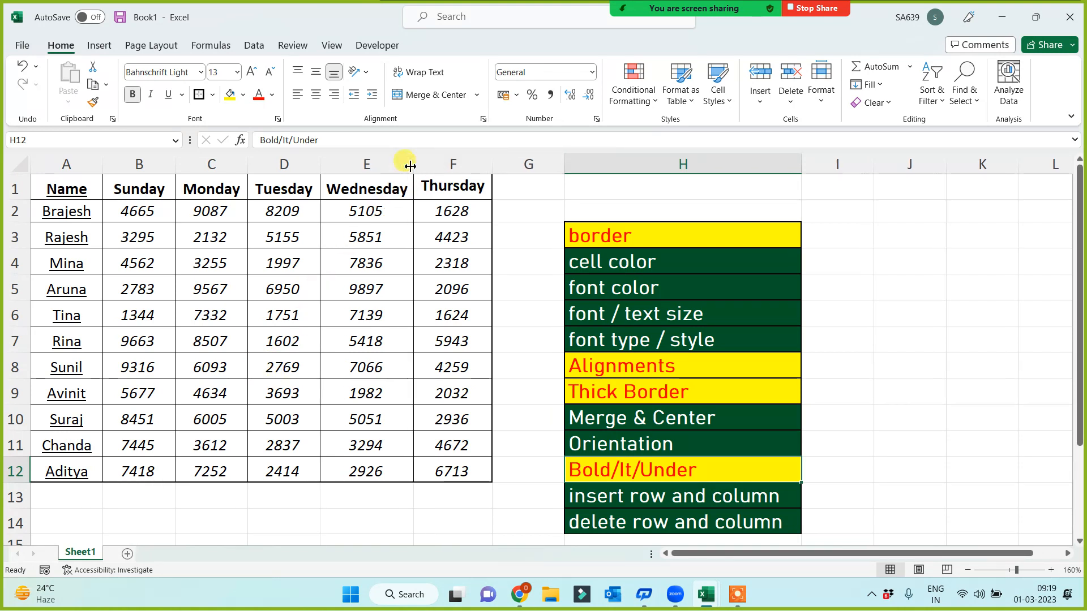
{"action": "left_click_drag", "start_coordinate": [248, 165], "coordinate": [258, 165]}
{"action": "left_click_drag", "start_coordinate": [168, 165], "coordinate": [188, 165]}
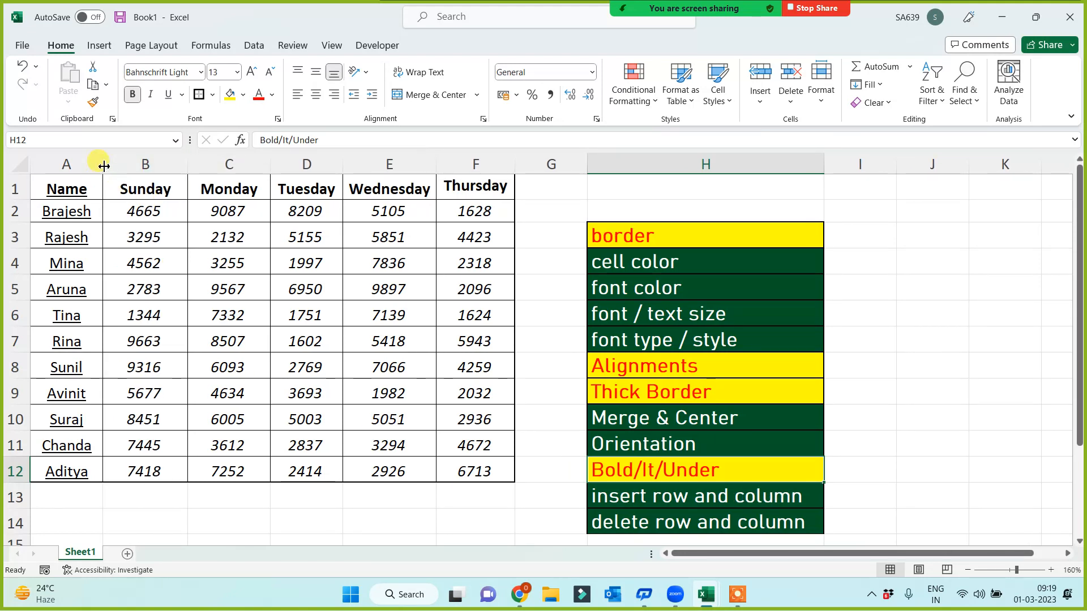
{"action": "left_click_drag", "start_coordinate": [103, 166], "coordinate": [112, 165]}
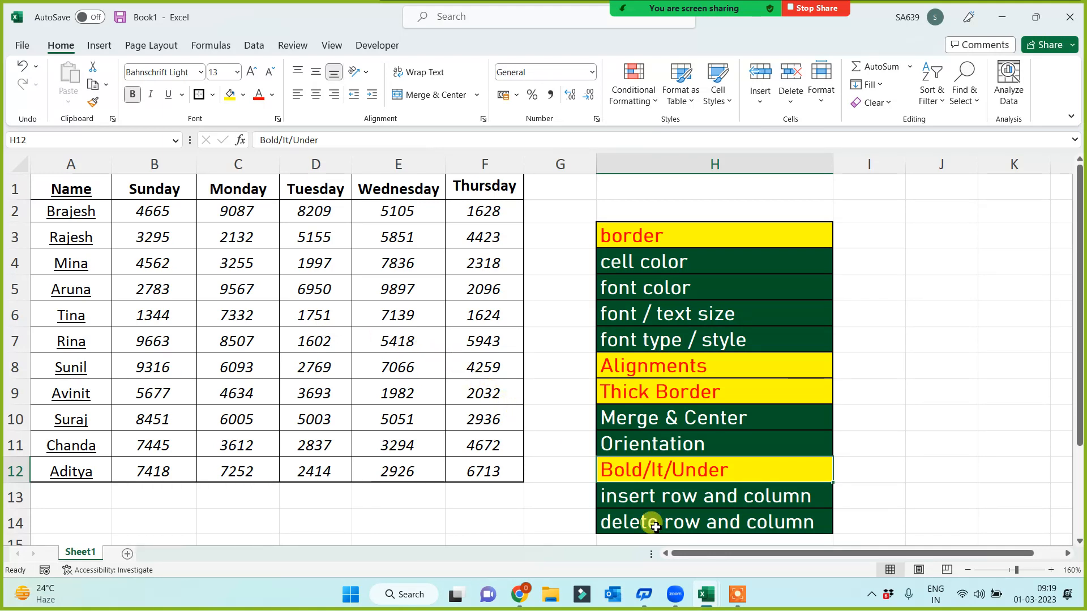
{"action": "left_click", "coordinate": [645, 497]}
{"action": "left_click", "coordinate": [656, 519]}
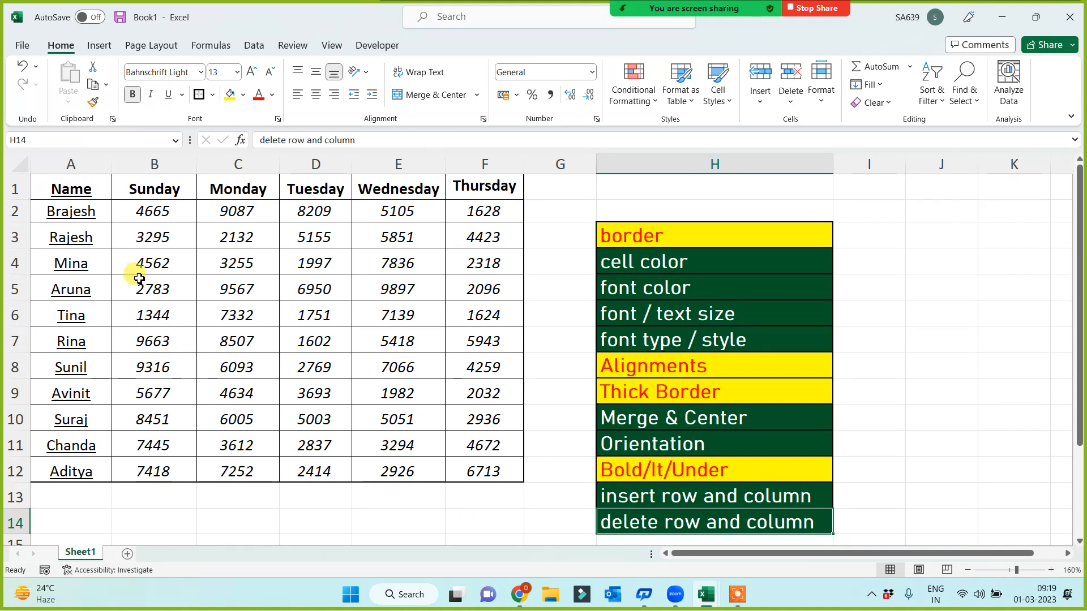
{"action": "left_click", "coordinate": [72, 163]}
{"action": "left_click", "coordinate": [132, 164]}
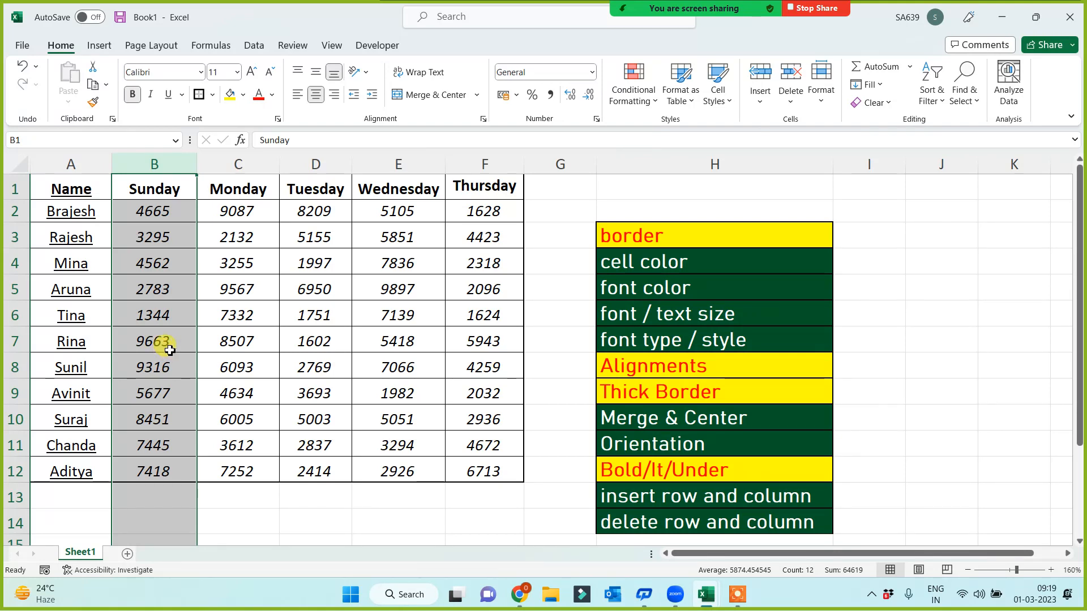
Step: Insert two empty columns before the Sunday column, then delete both again
{"action": "left_click", "coordinate": [161, 368]}
{"action": "left_click", "coordinate": [91, 164]}
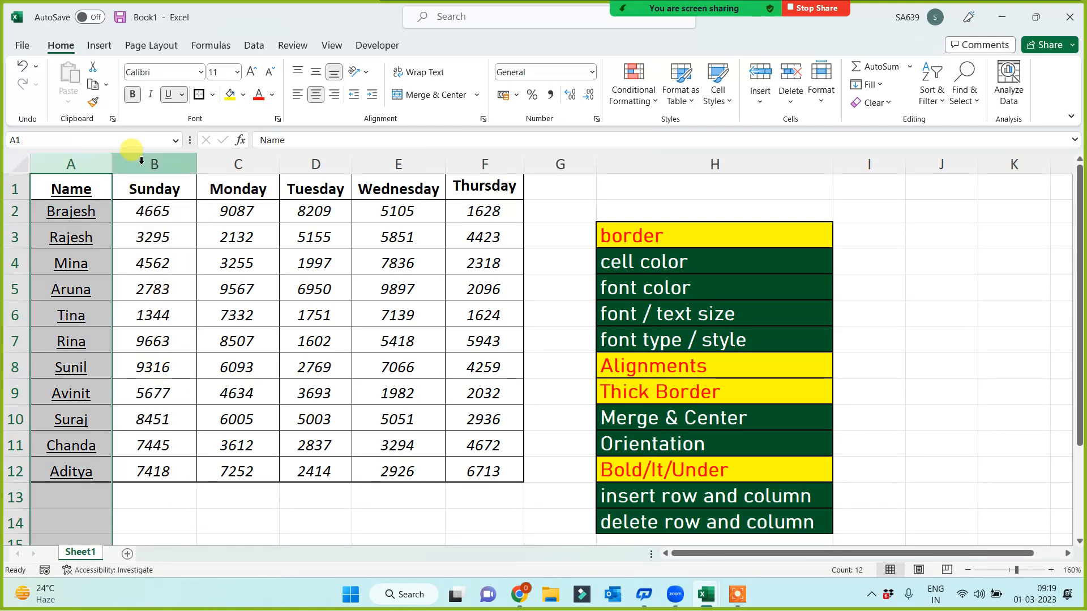
{"action": "left_click", "coordinate": [144, 163]}
{"action": "right_click", "coordinate": [145, 164]}
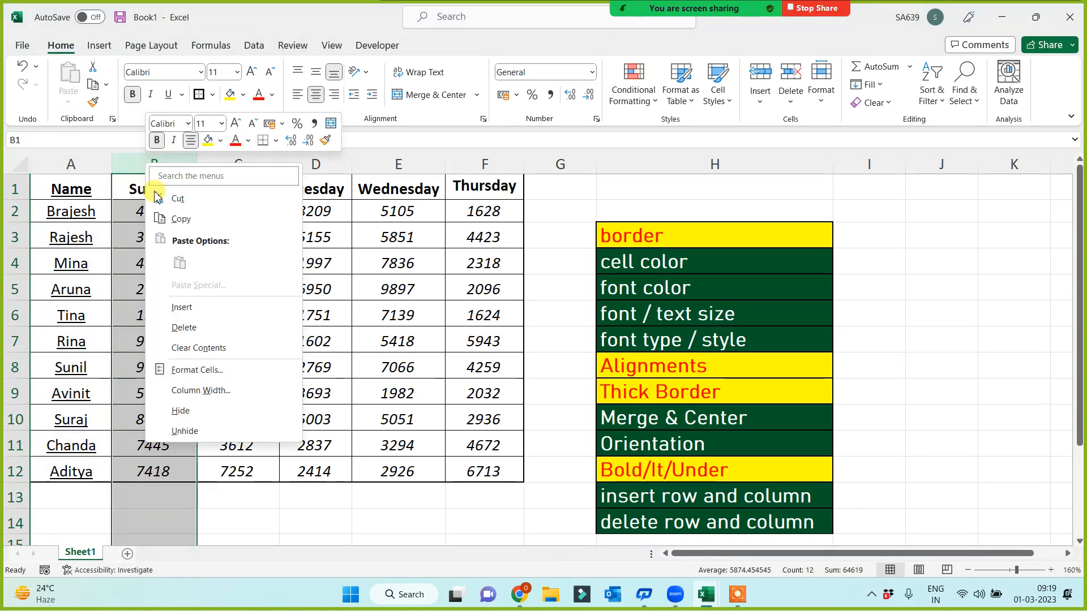
{"action": "left_click", "coordinate": [182, 307]}
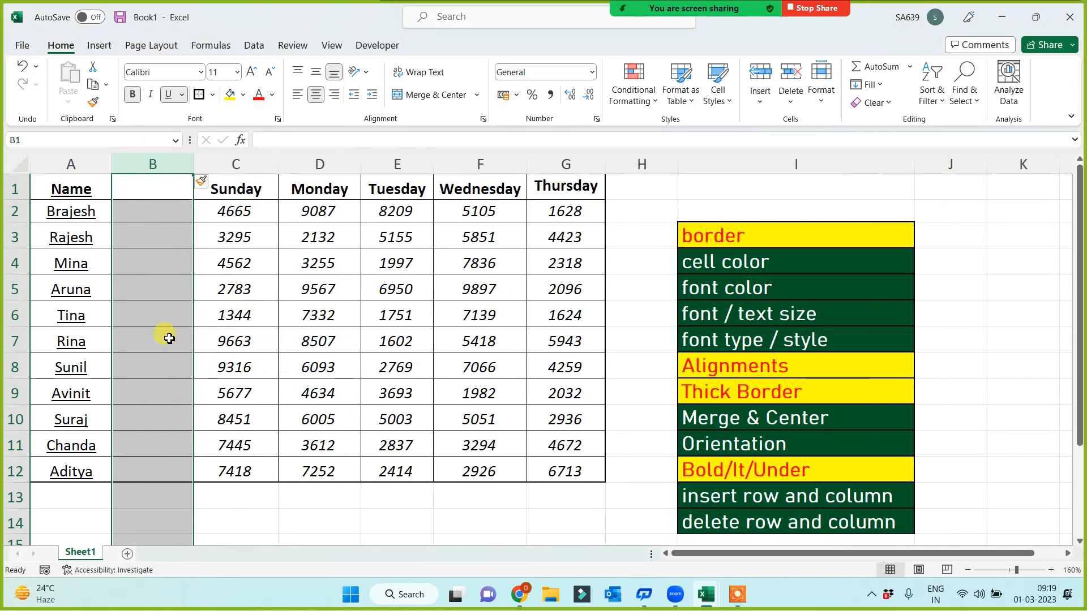
{"action": "right_click", "coordinate": [156, 166]}
{"action": "left_click", "coordinate": [181, 309]}
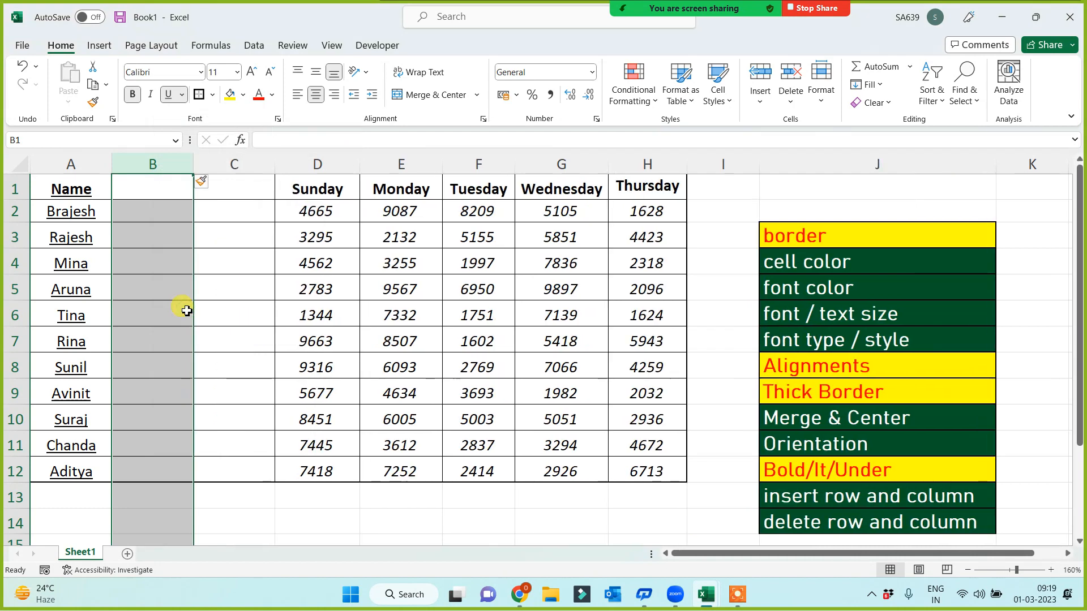
{"action": "left_click", "coordinate": [167, 168]}
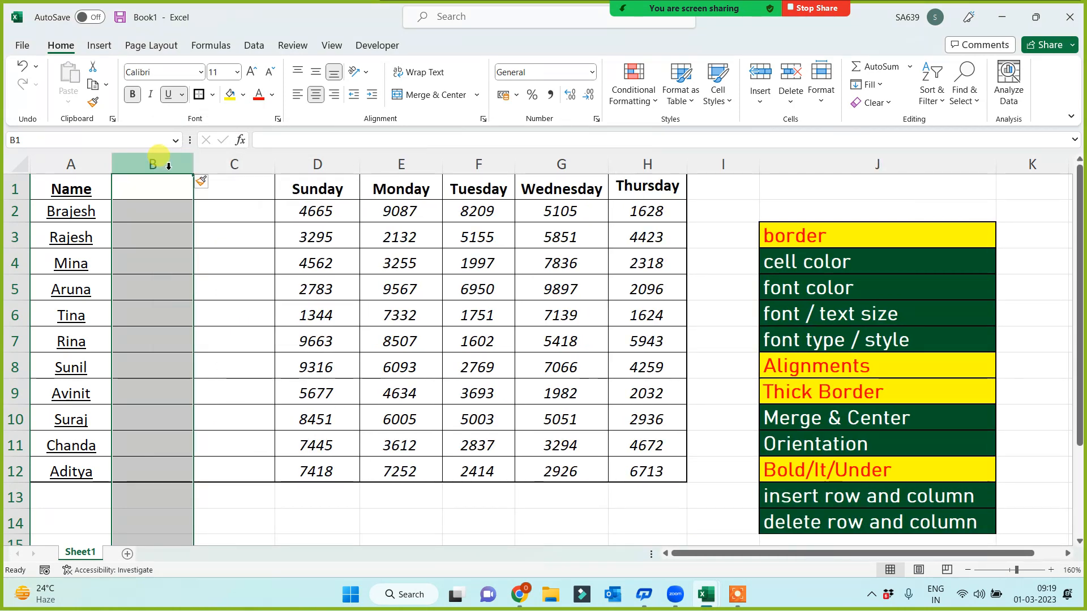
{"action": "right_click", "coordinate": [166, 168]}
{"action": "left_click", "coordinate": [195, 334]}
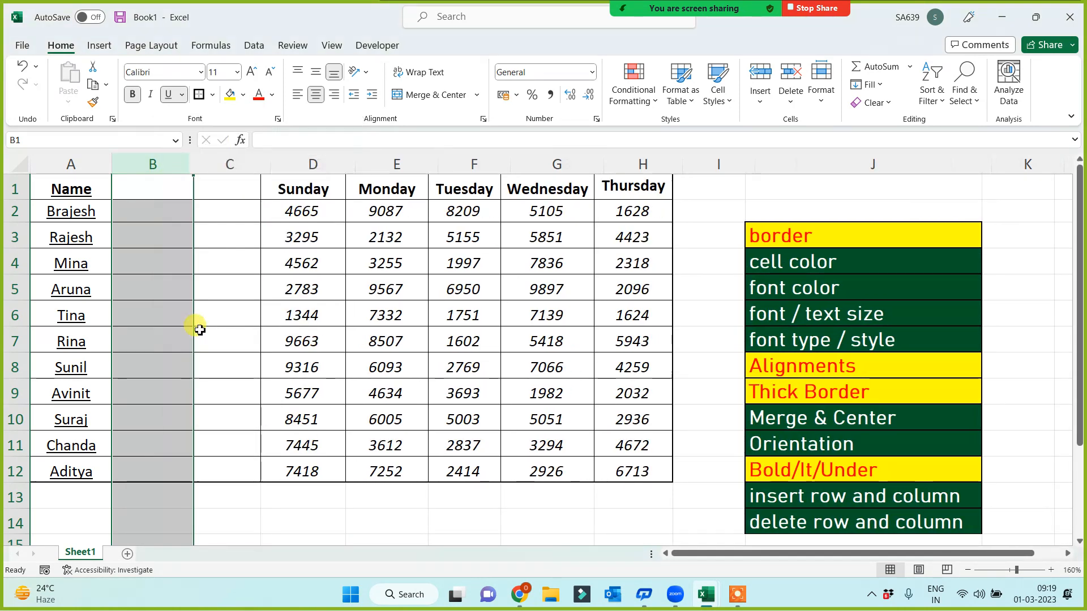
{"action": "right_click", "coordinate": [162, 168]}
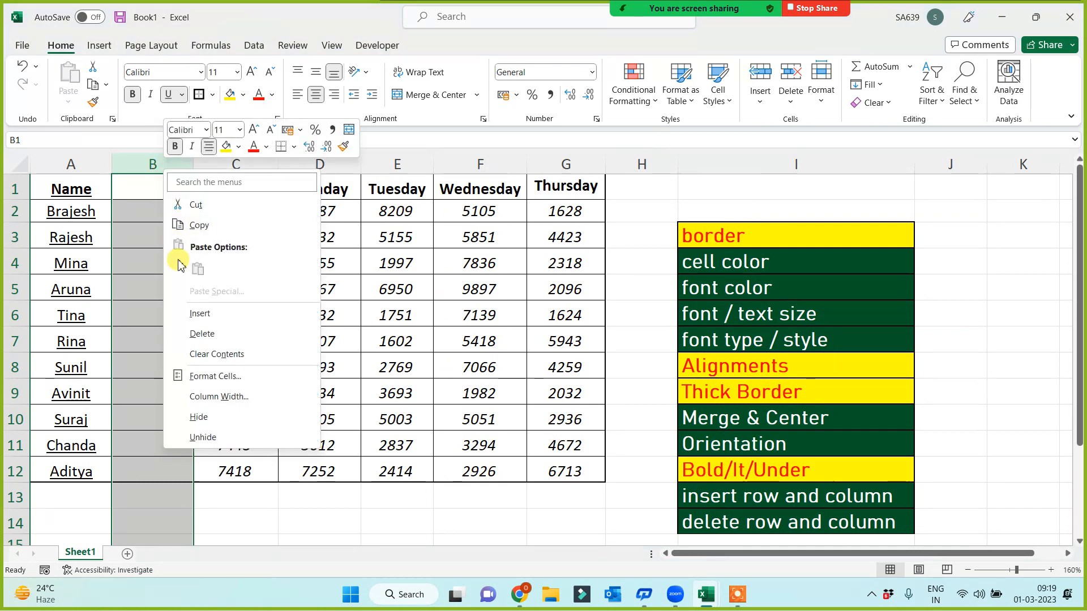
{"action": "left_click", "coordinate": [196, 334]}
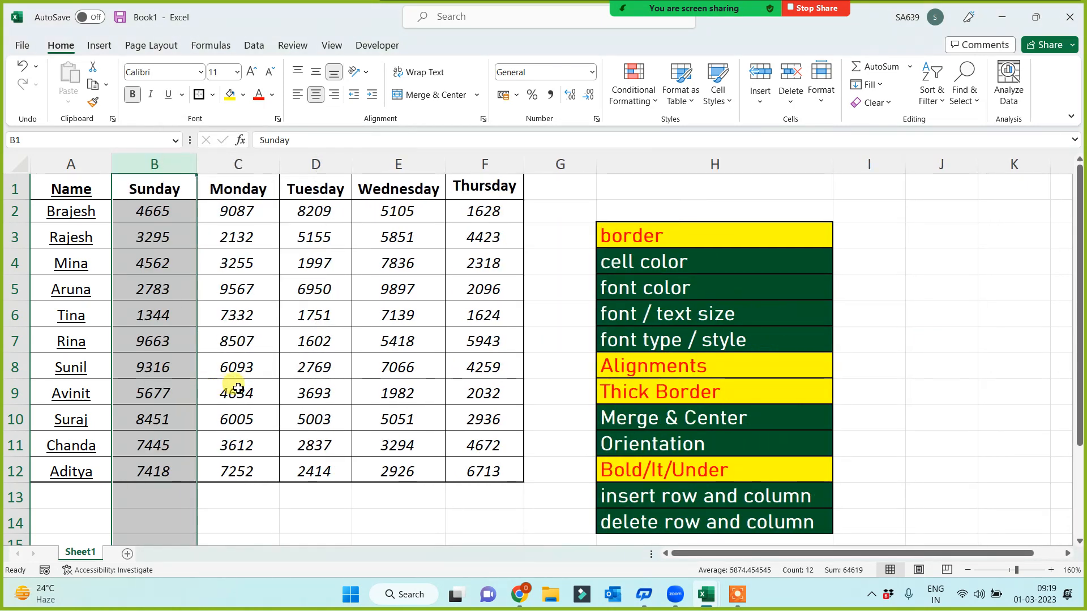
{"action": "left_click", "coordinate": [237, 387]}
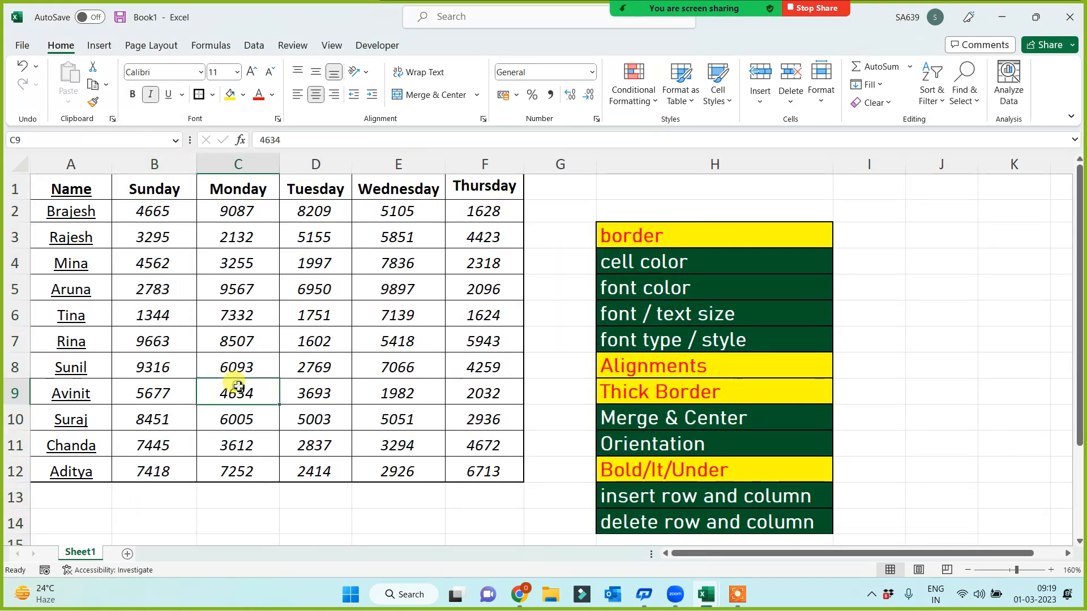
Step: Insert an empty column to the left of the Name column
{"action": "left_click", "coordinate": [148, 165]}
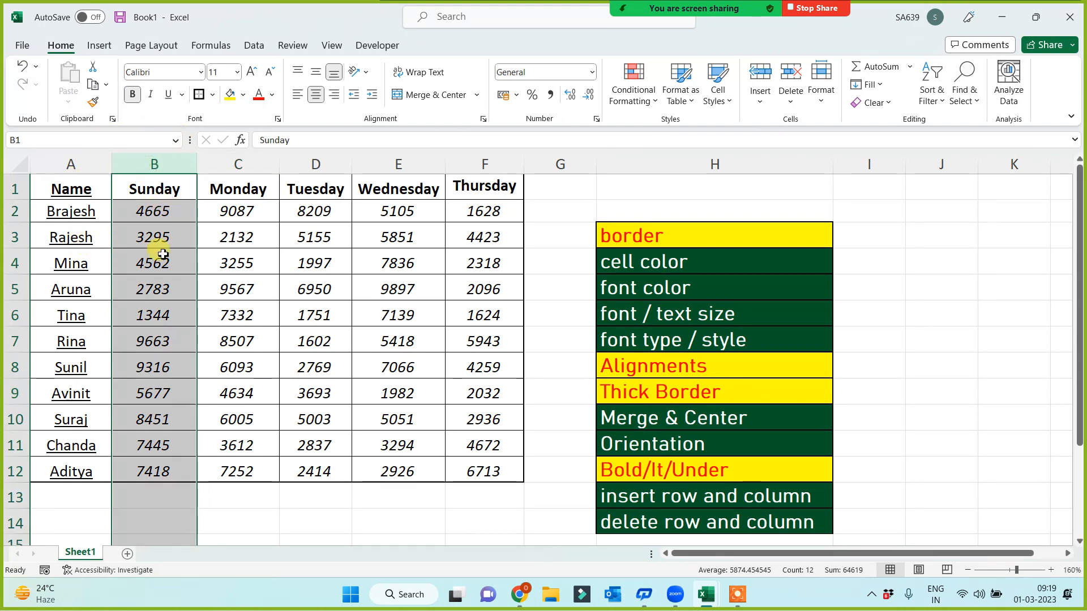
{"action": "left_click", "coordinate": [322, 164]}
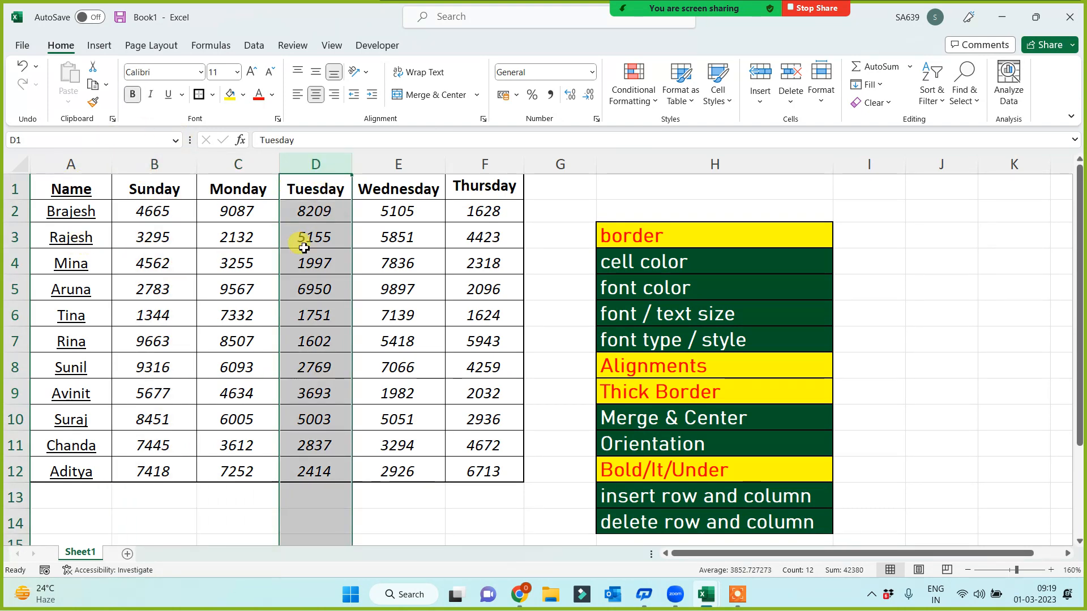
{"action": "left_click", "coordinate": [85, 165]}
{"action": "right_click", "coordinate": [85, 164]}
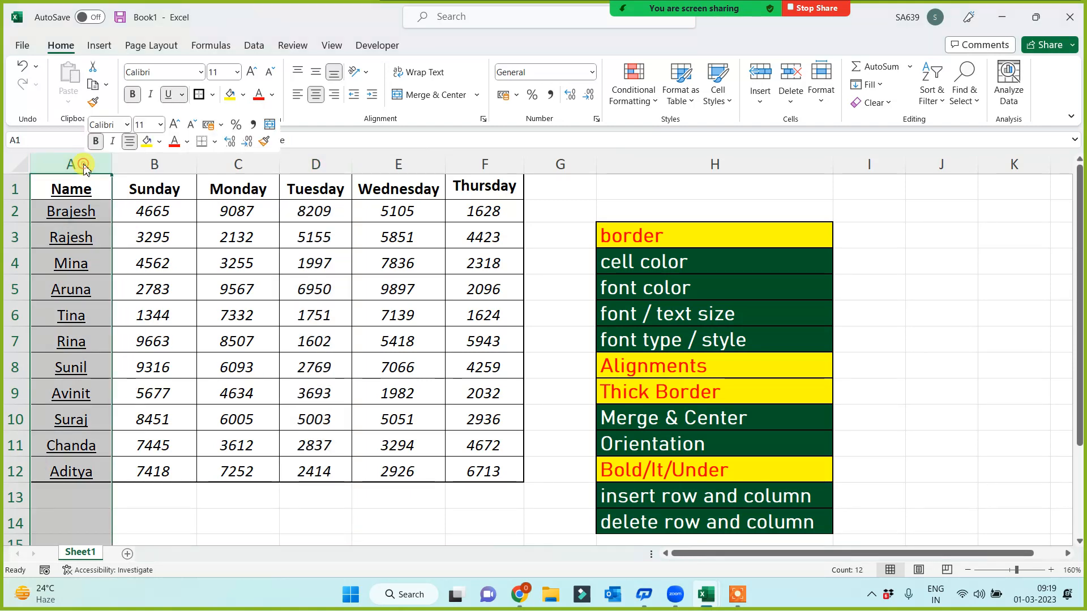
{"action": "left_click", "coordinate": [116, 310]}
{"action": "left_click", "coordinate": [71, 315]}
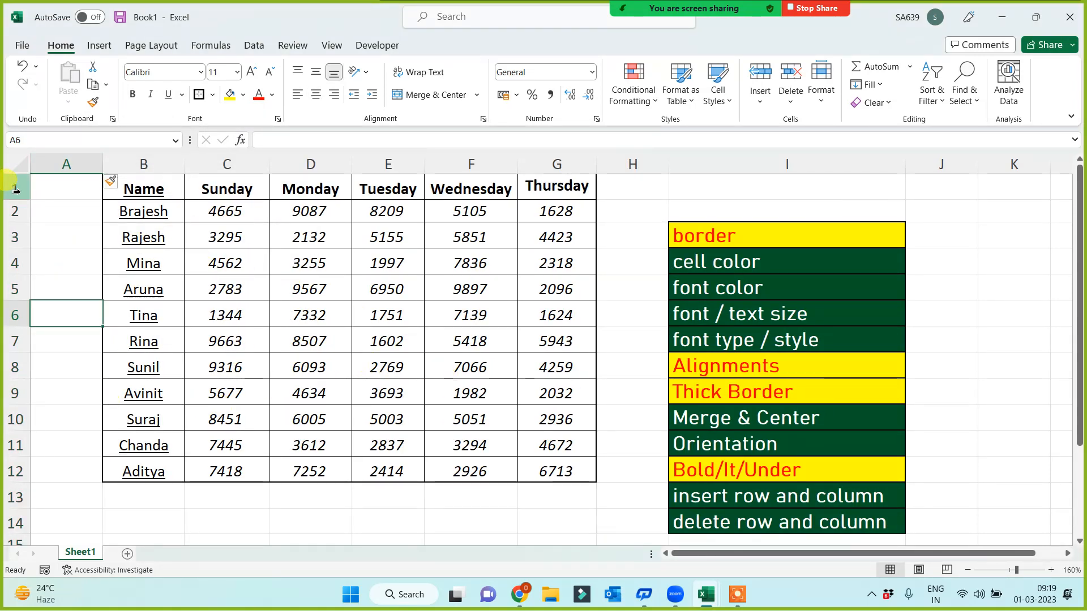
Step: Insert two blank rows above Mina's row, then delete both again
{"action": "left_click", "coordinate": [160, 237]}
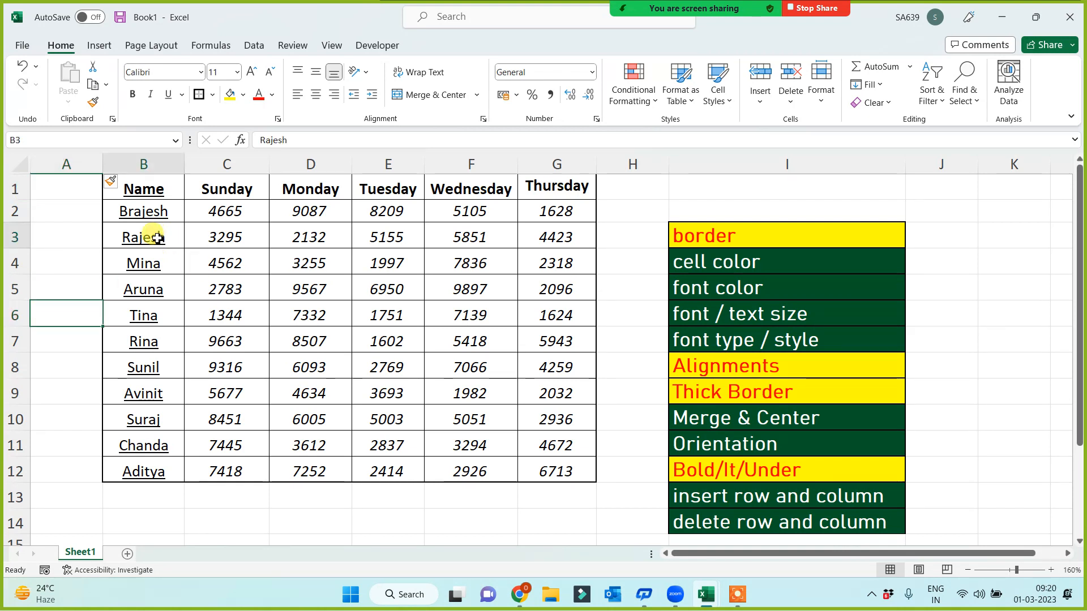
{"action": "left_click", "coordinate": [153, 267]}
{"action": "left_click", "coordinate": [17, 263]}
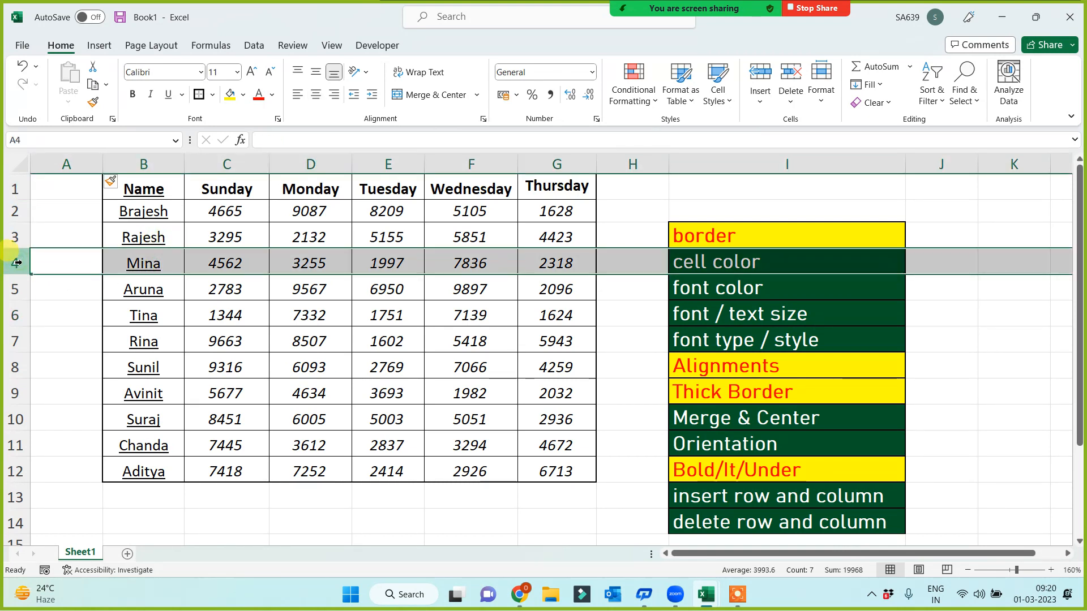
{"action": "right_click", "coordinate": [18, 262]}
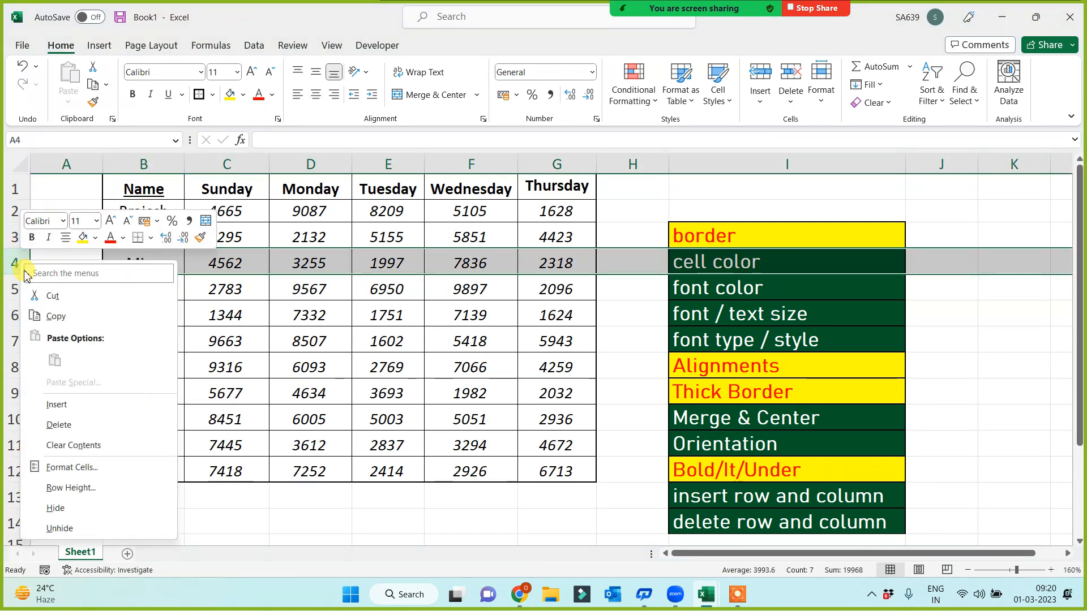
{"action": "left_click", "coordinate": [64, 403]}
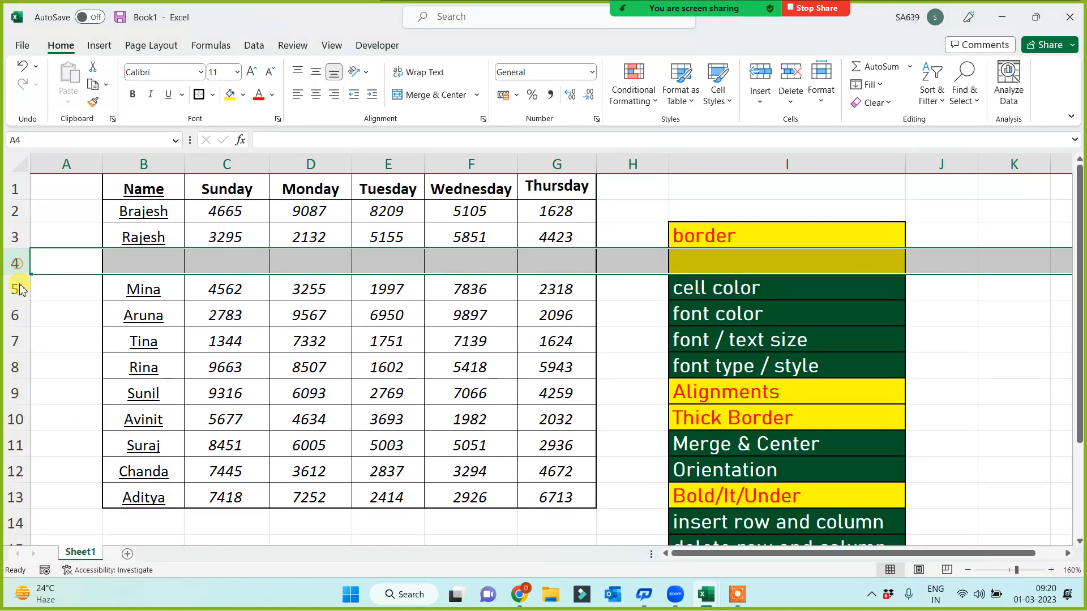
{"action": "right_click", "coordinate": [16, 262]}
{"action": "left_click", "coordinate": [51, 416]}
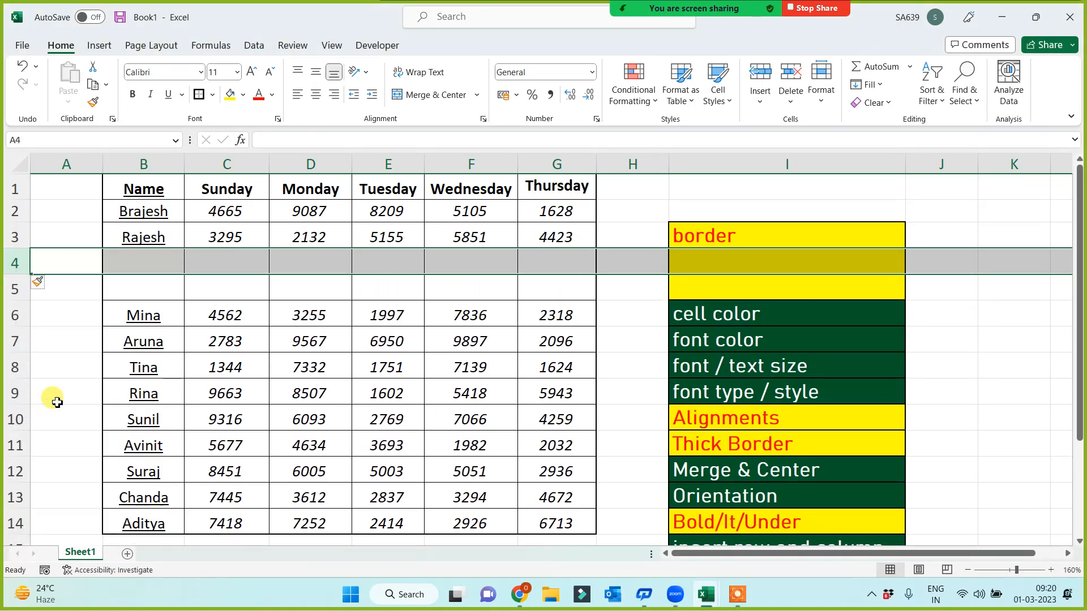
{"action": "left_click", "coordinate": [62, 366]}
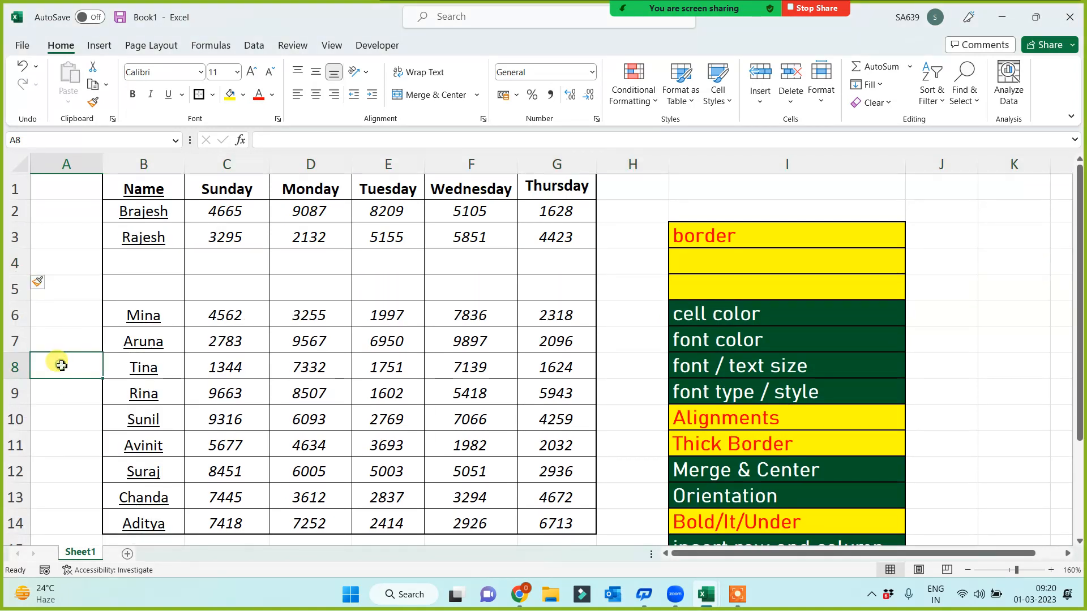
{"action": "right_click", "coordinate": [16, 263]}
{"action": "left_click", "coordinate": [57, 430]}
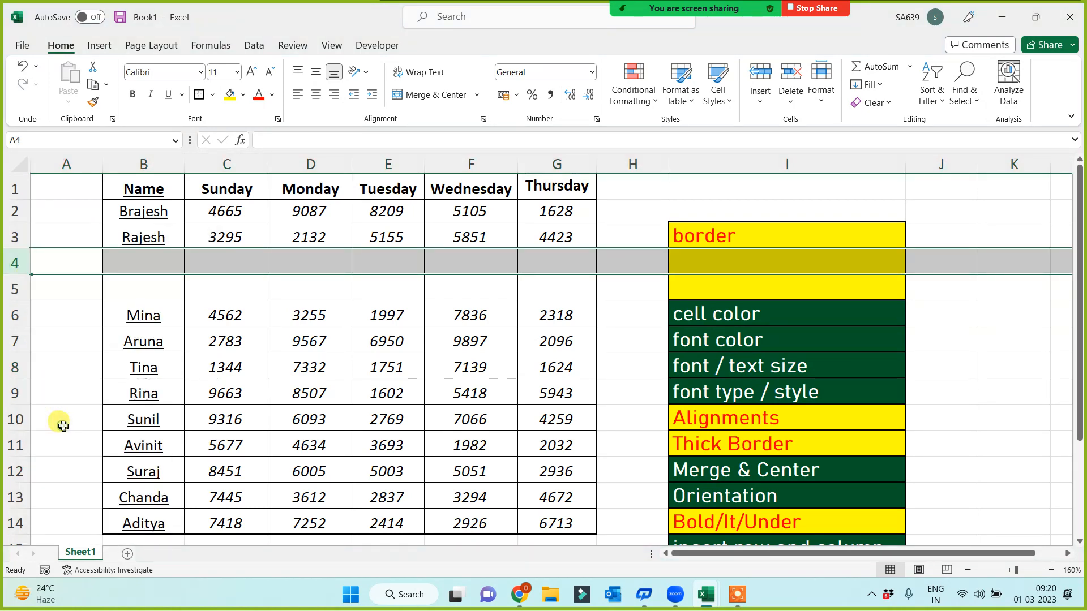
{"action": "right_click", "coordinate": [16, 263]}
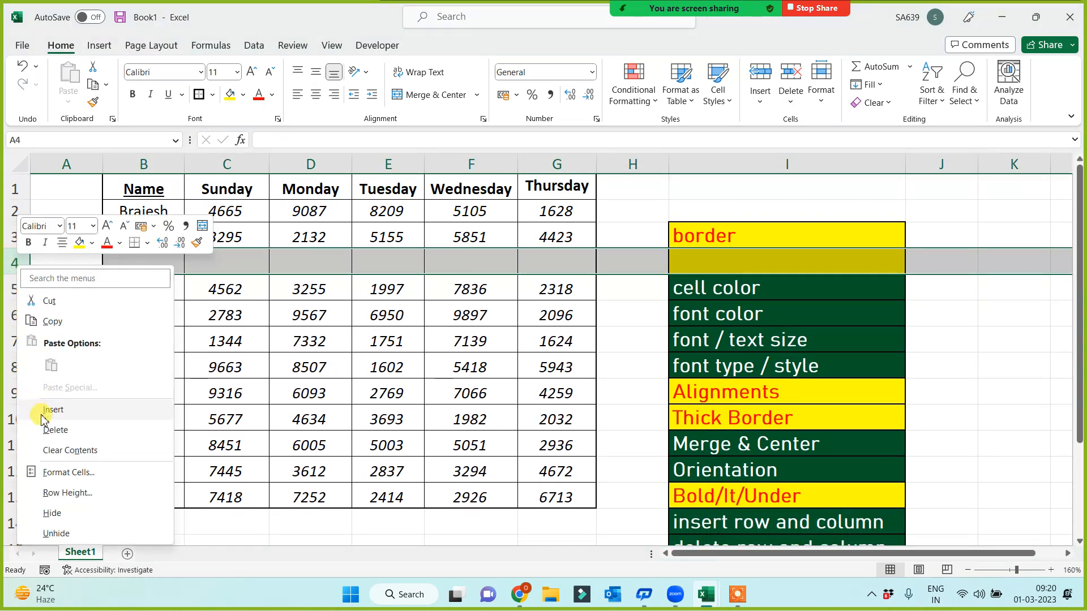
{"action": "left_click", "coordinate": [53, 431]}
{"action": "left_click", "coordinate": [115, 365]}
Step: Insert a blank row above the table's header row
{"action": "left_click_drag", "start_coordinate": [144, 187], "coordinate": [555, 190]}
{"action": "left_click", "coordinate": [336, 300]}
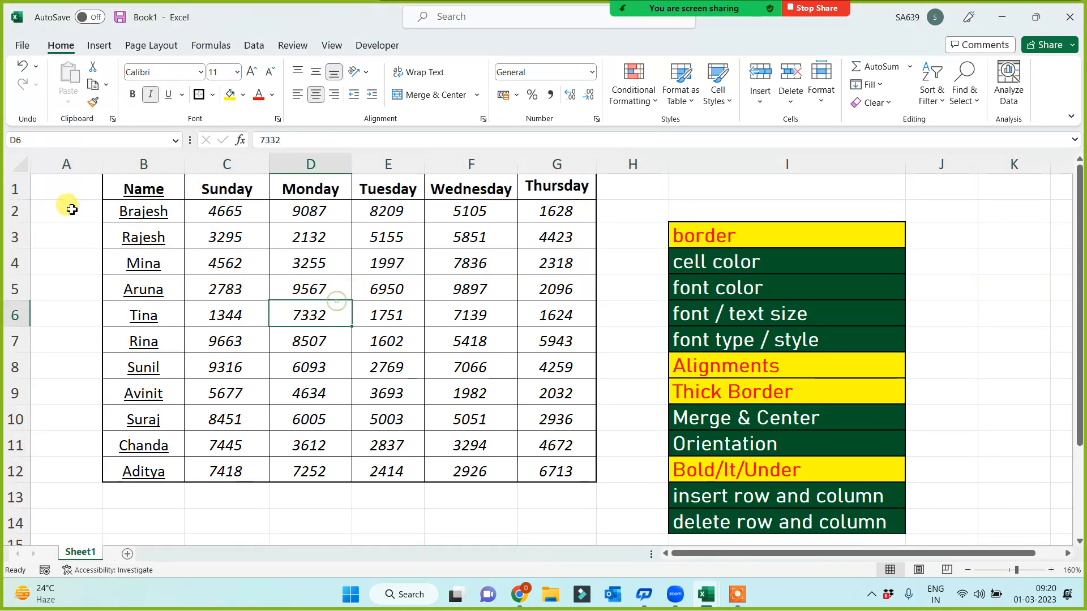
{"action": "right_click", "coordinate": [21, 190]}
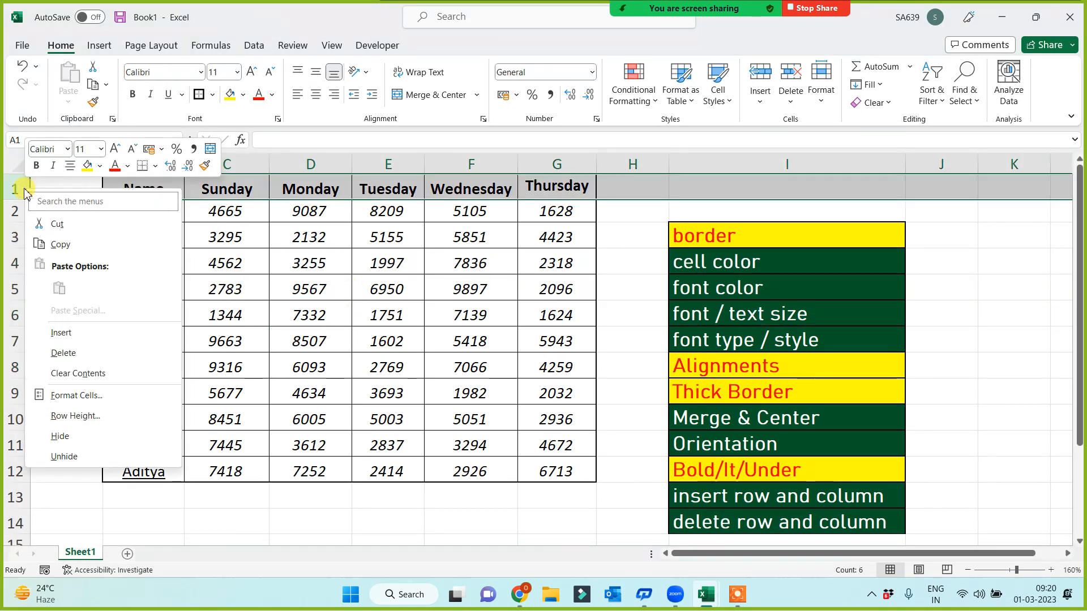
{"action": "left_click", "coordinate": [62, 334]}
{"action": "left_click", "coordinate": [639, 389]}
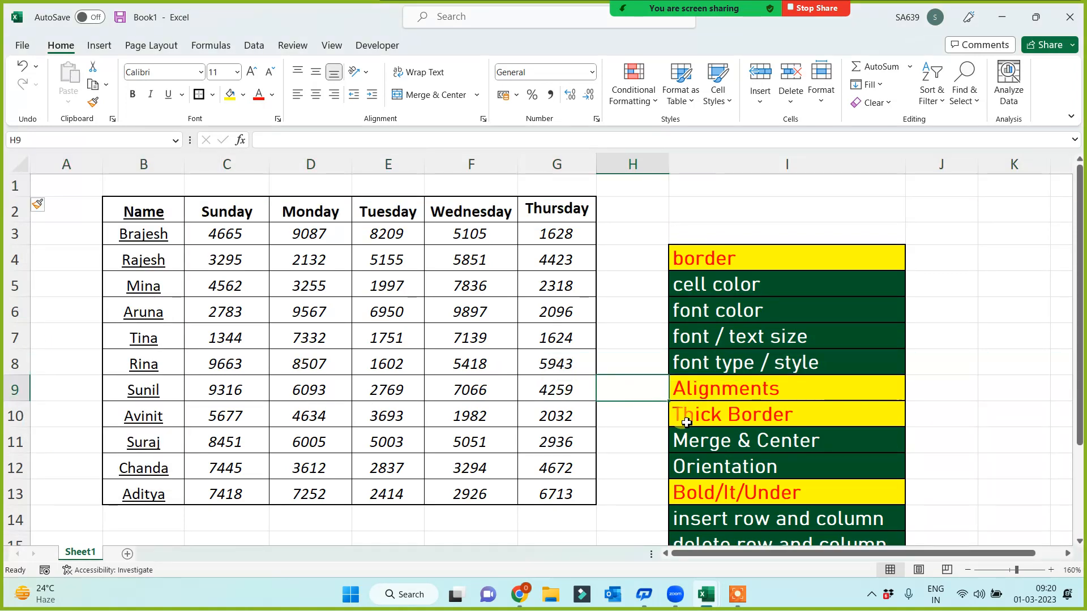
Step: Copy the Bold/Italic/Underline entry's yellow-and-red styling onto the insert and delete row/column entries
{"action": "scroll", "coordinate": [686, 422], "scroll_direction": "down", "scroll_amount": 1}
{"action": "left_click", "coordinate": [674, 429]}
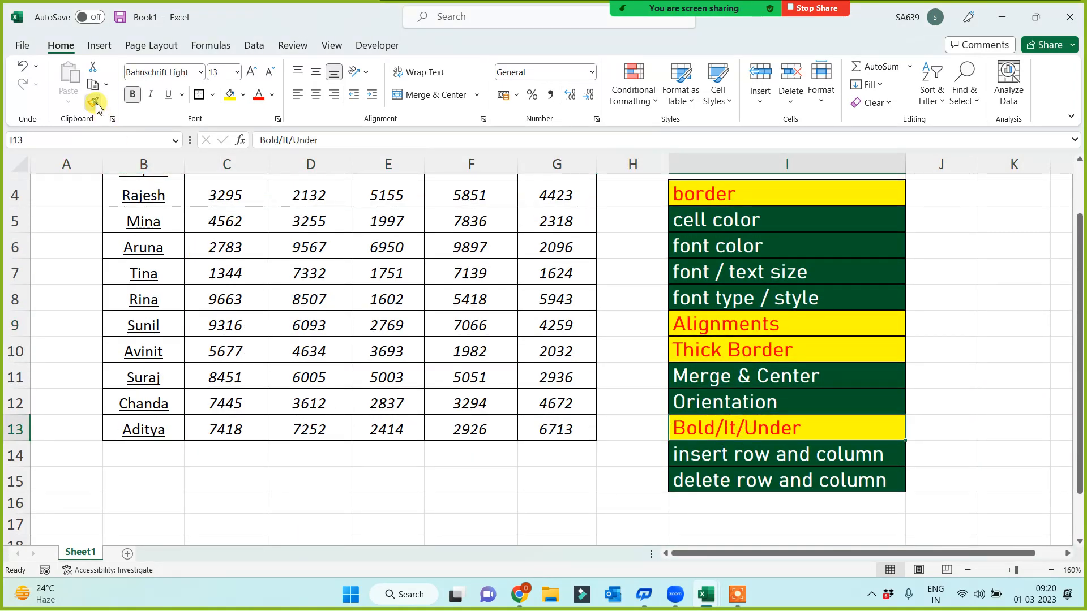
{"action": "left_click_drag", "start_coordinate": [721, 453], "coordinate": [728, 482]}
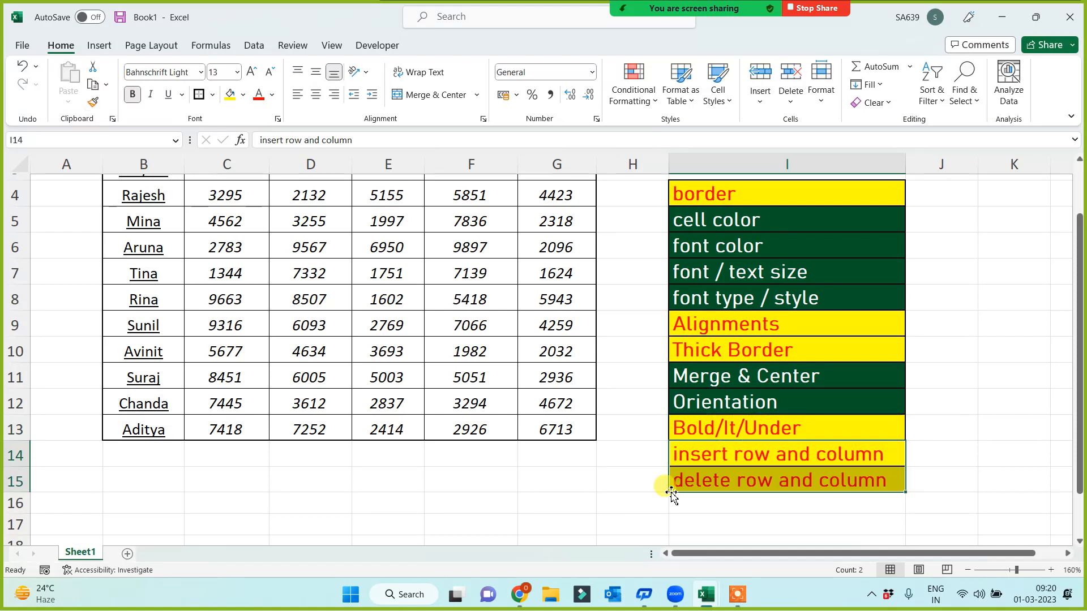
{"action": "left_click", "coordinate": [530, 491]}
{"action": "left_click", "coordinate": [782, 457]}
{"action": "left_click", "coordinate": [761, 484]}
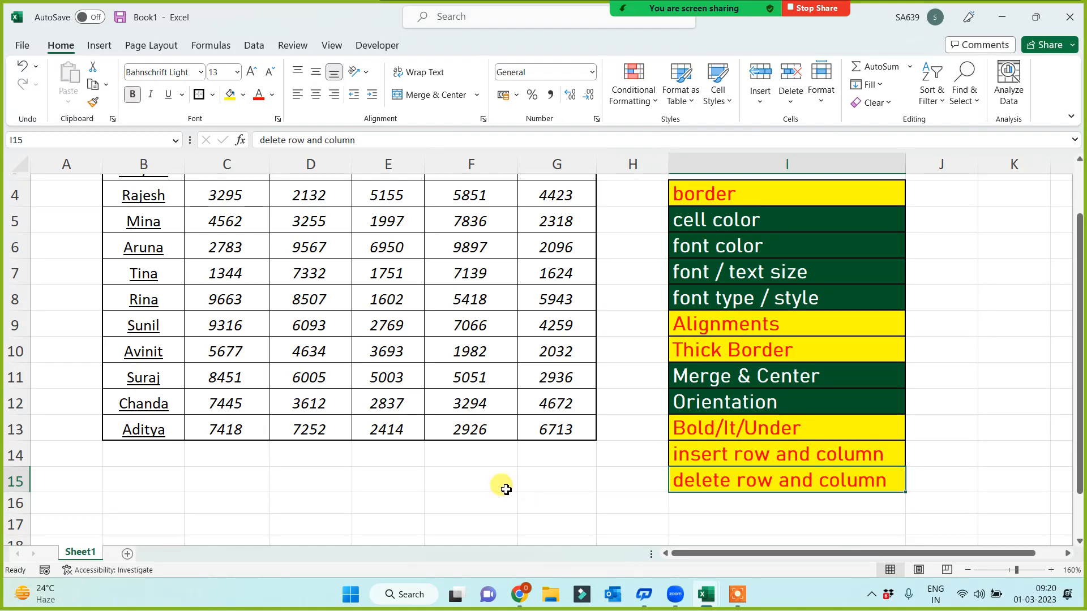
Step: Give the font color checklist item yellow fill and red text, and select table B2:G13
{"action": "scroll", "coordinate": [328, 478], "scroll_direction": "up", "scroll_amount": 1}
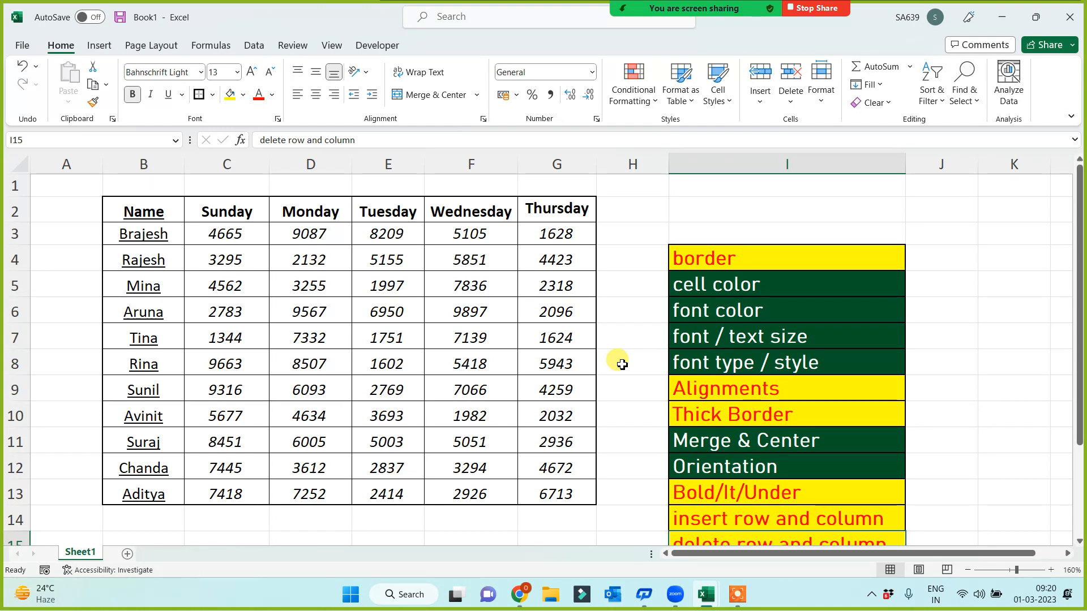
{"action": "scroll", "coordinate": [784, 496], "scroll_direction": "down", "scroll_amount": 2}
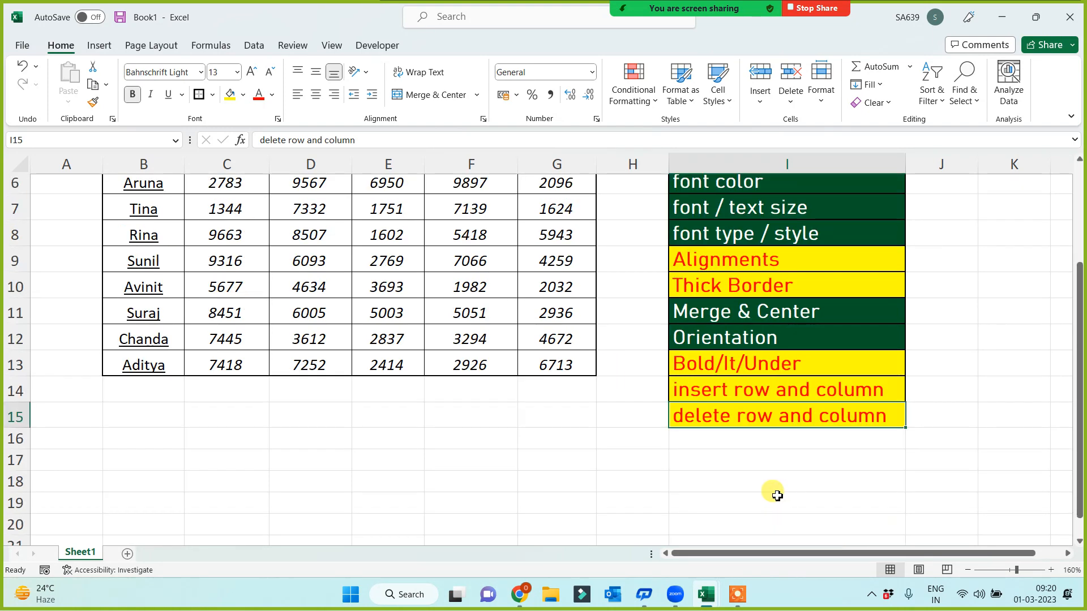
{"action": "scroll", "coordinate": [592, 487], "scroll_direction": "up", "scroll_amount": 2}
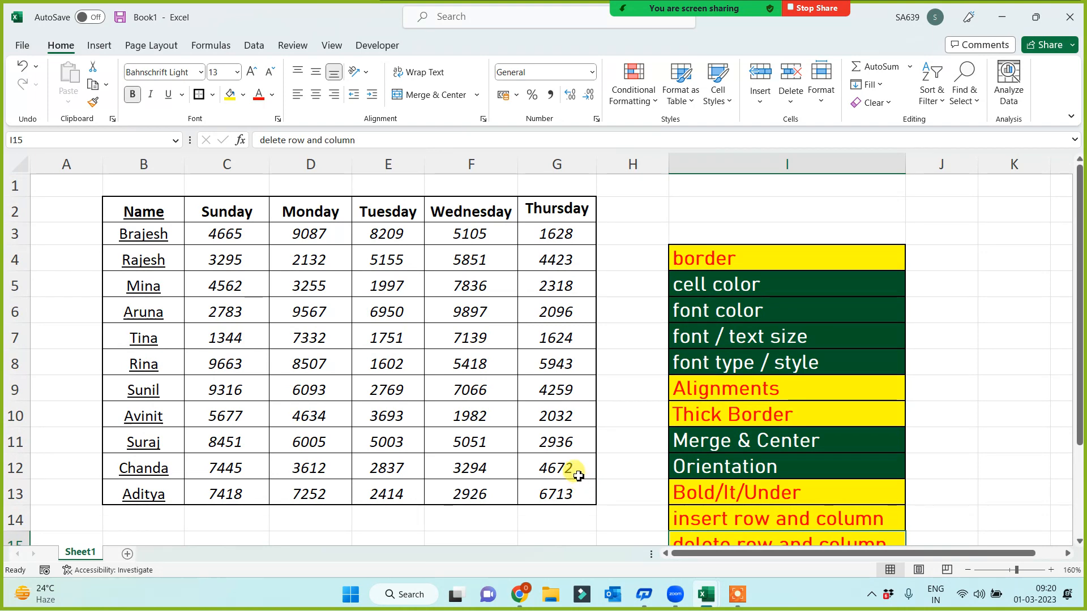
{"action": "scroll", "coordinate": [754, 510], "scroll_direction": "down", "scroll_amount": 2}
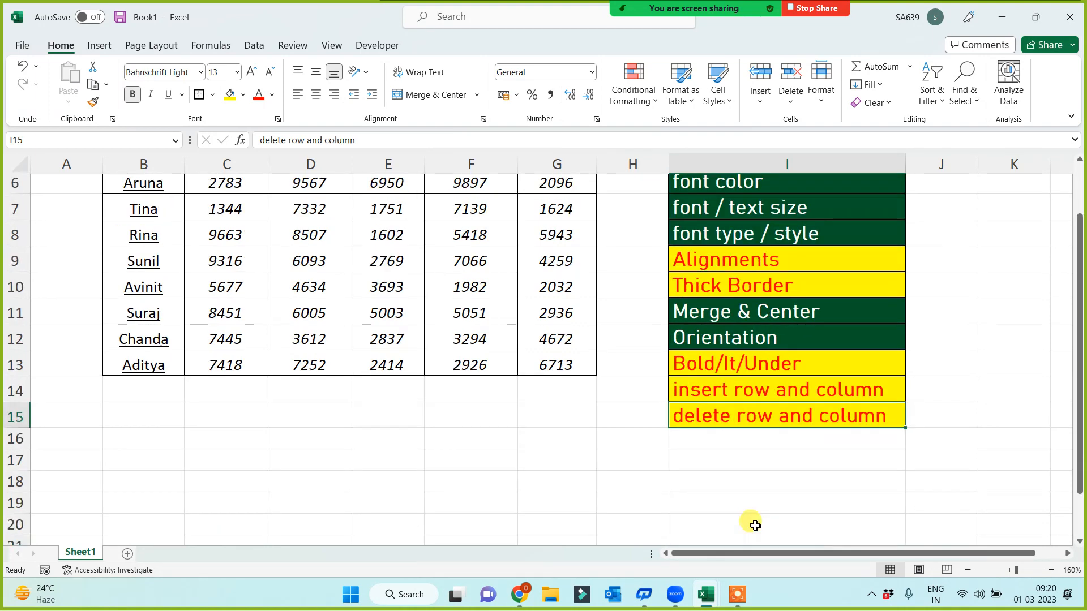
{"action": "scroll", "coordinate": [595, 511], "scroll_direction": "up", "scroll_amount": 2}
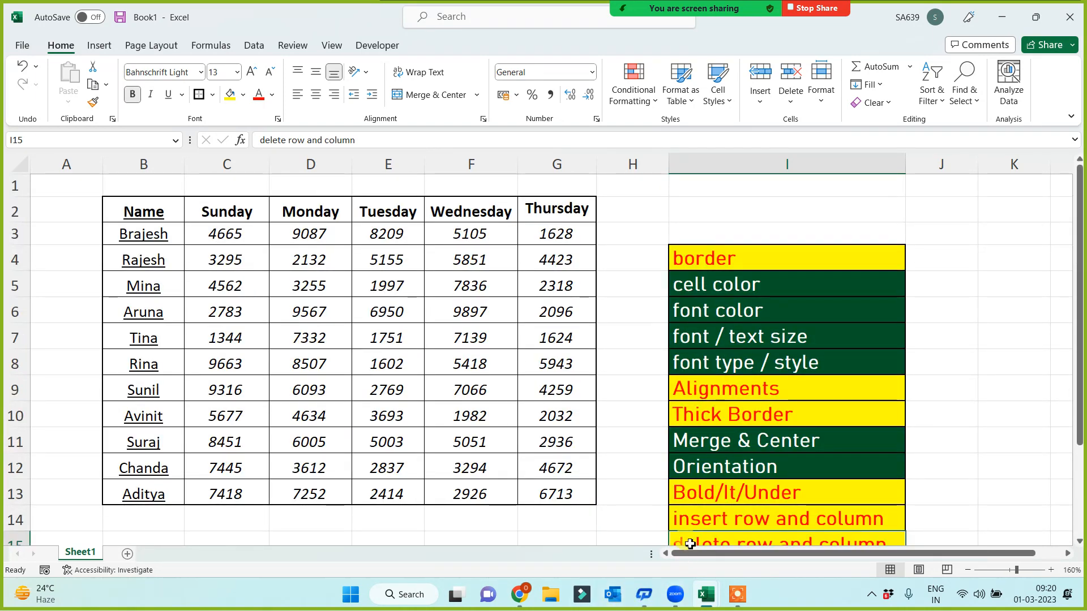
{"action": "left_click", "coordinate": [687, 312]}
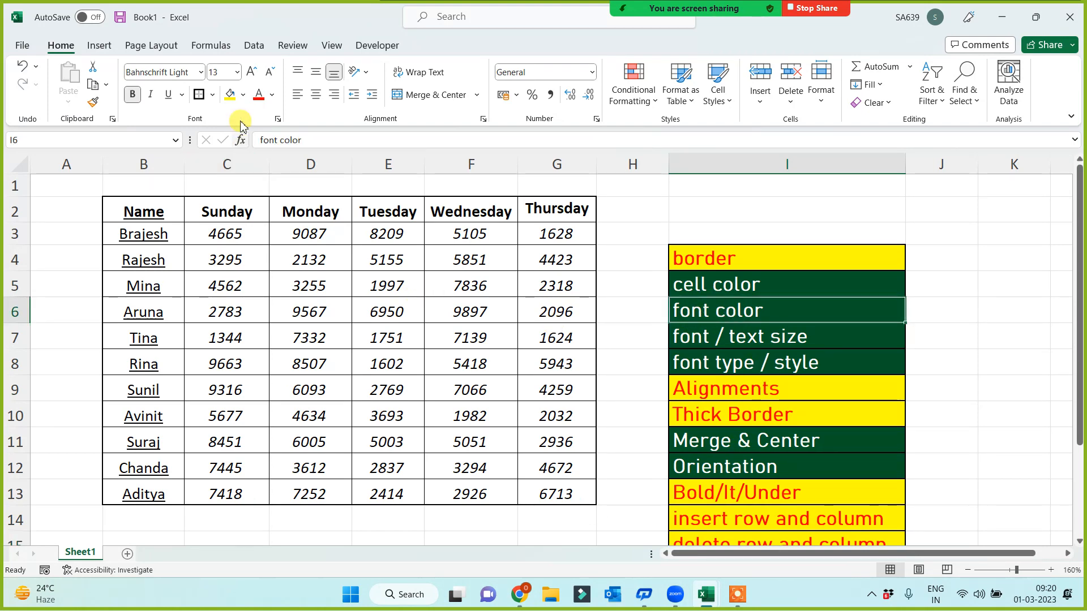
{"action": "left_click", "coordinate": [230, 94]}
{"action": "left_click", "coordinate": [258, 95]}
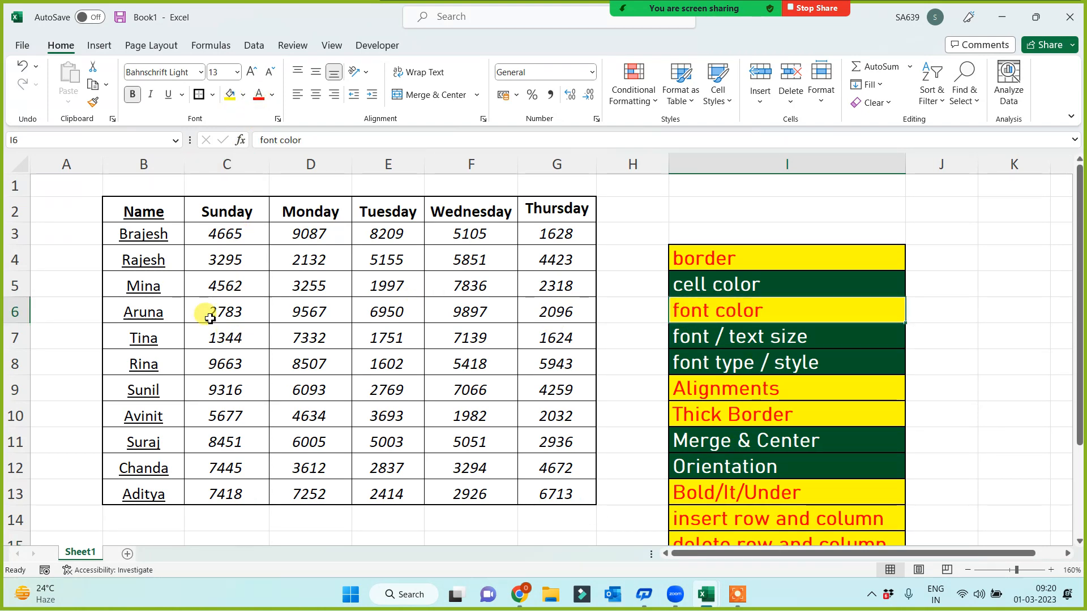
{"action": "left_click_drag", "start_coordinate": [141, 213], "coordinate": [573, 497]}
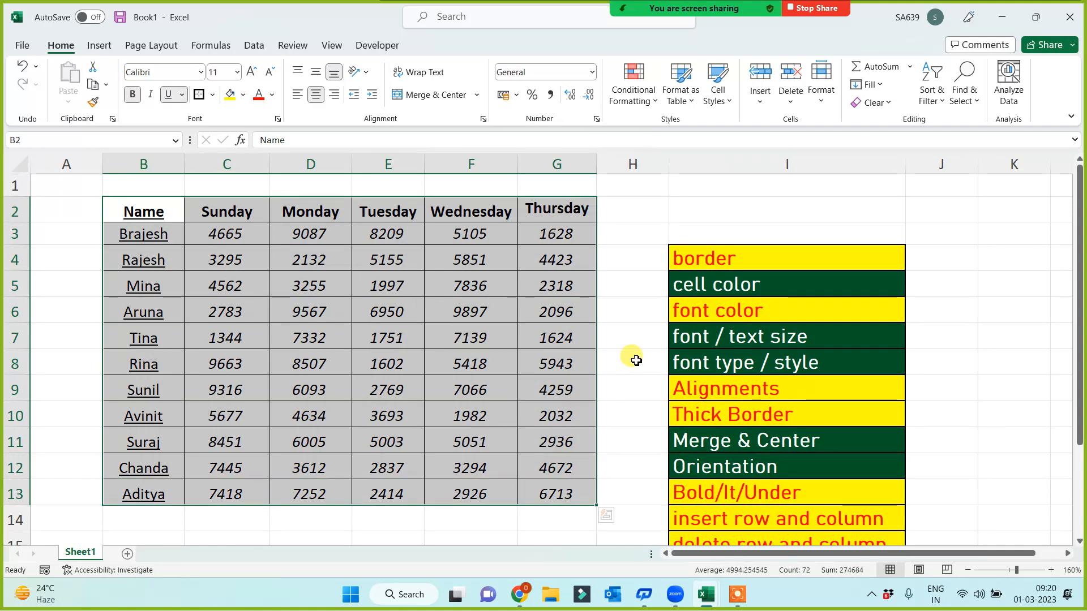
Step: Colour the daily sales figures in C3:G13 purple, after briefly trying blue
{"action": "left_click", "coordinate": [467, 337]}
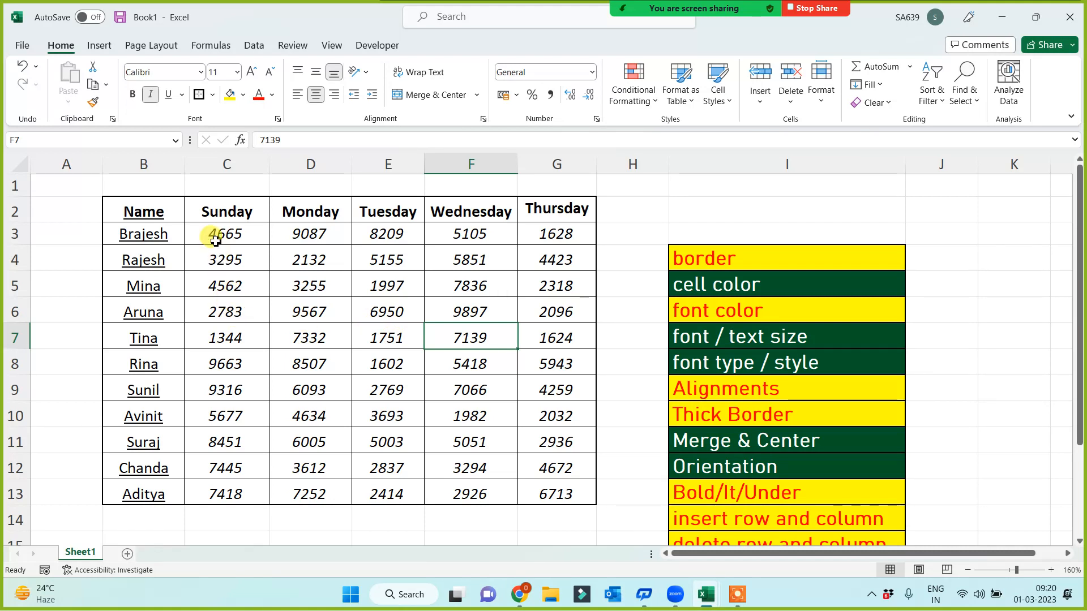
{"action": "left_click_drag", "start_coordinate": [215, 241], "coordinate": [545, 493]}
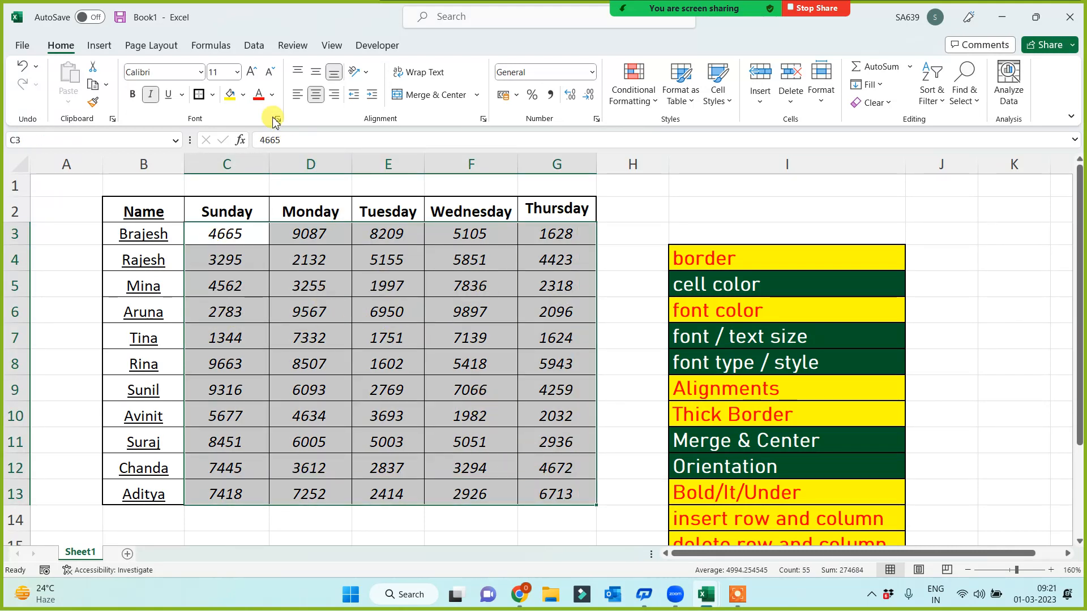
{"action": "left_click", "coordinate": [274, 96]}
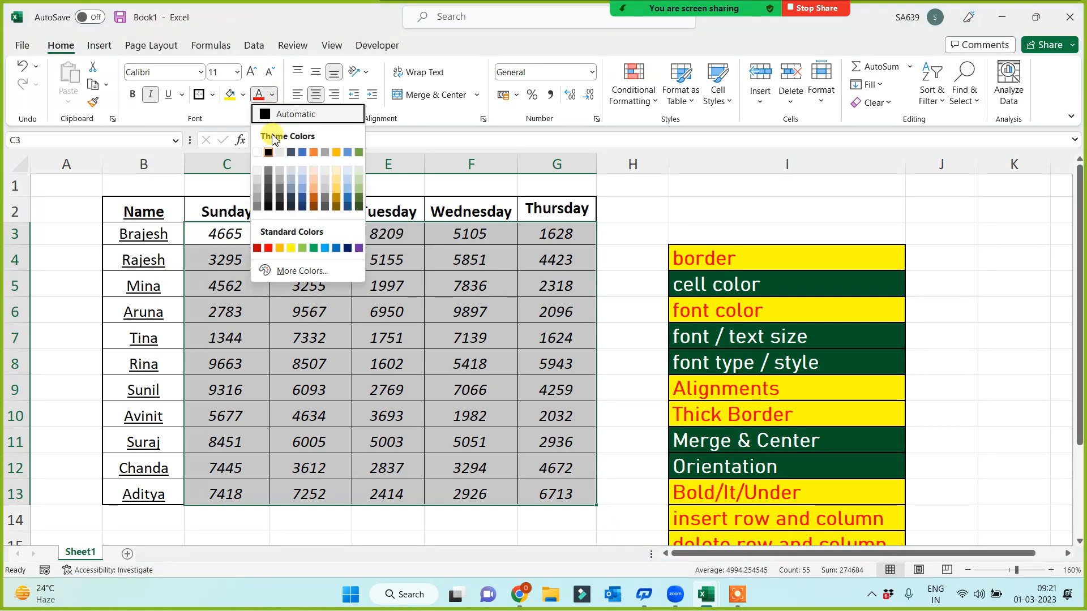
{"action": "left_click", "coordinate": [338, 249]}
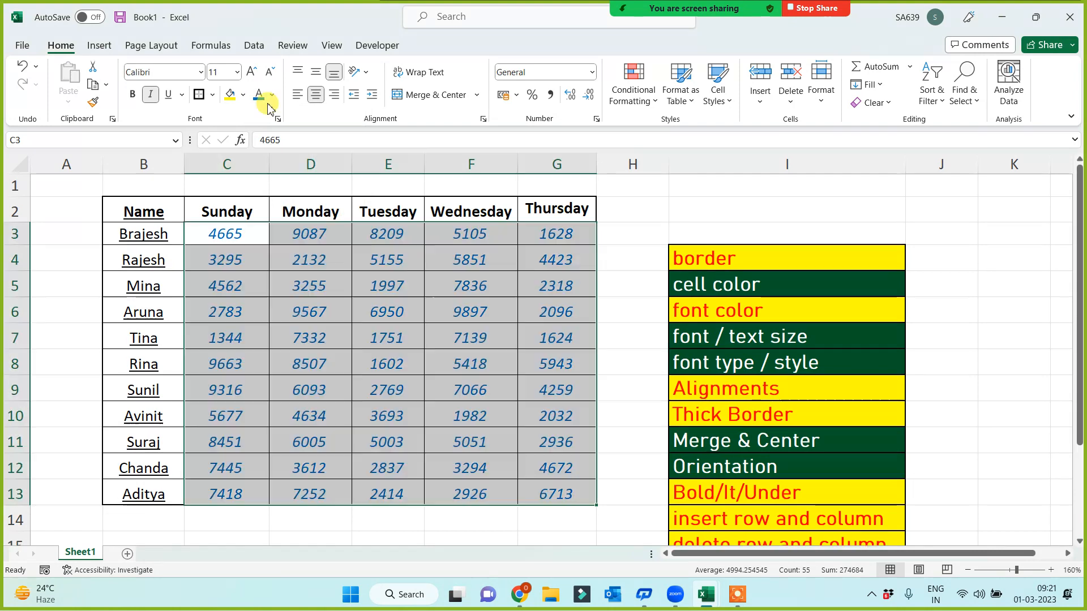
{"action": "left_click", "coordinate": [272, 95]}
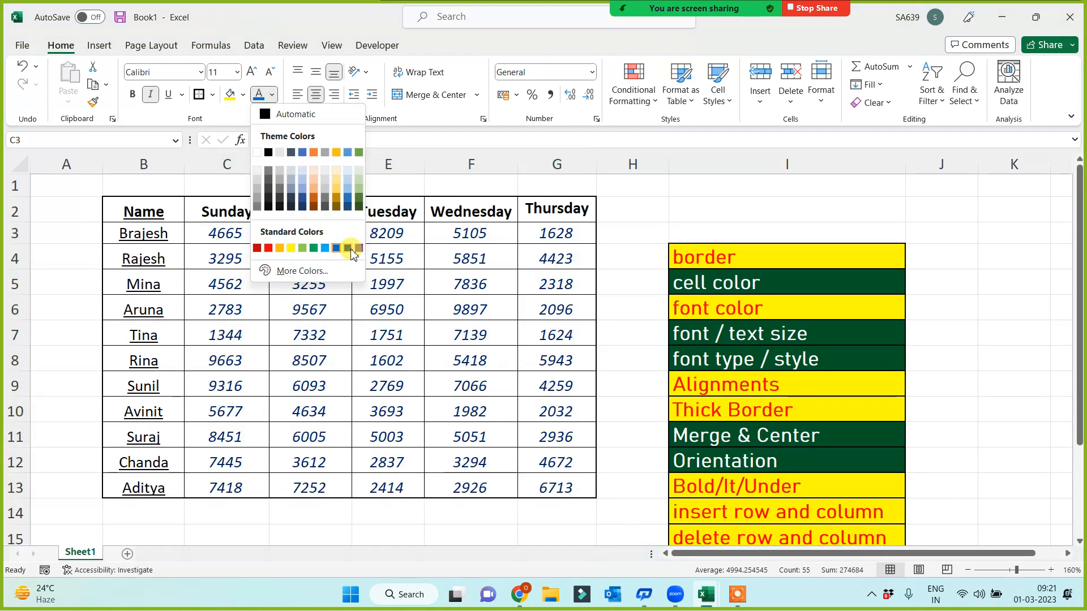
{"action": "left_click", "coordinate": [358, 249]}
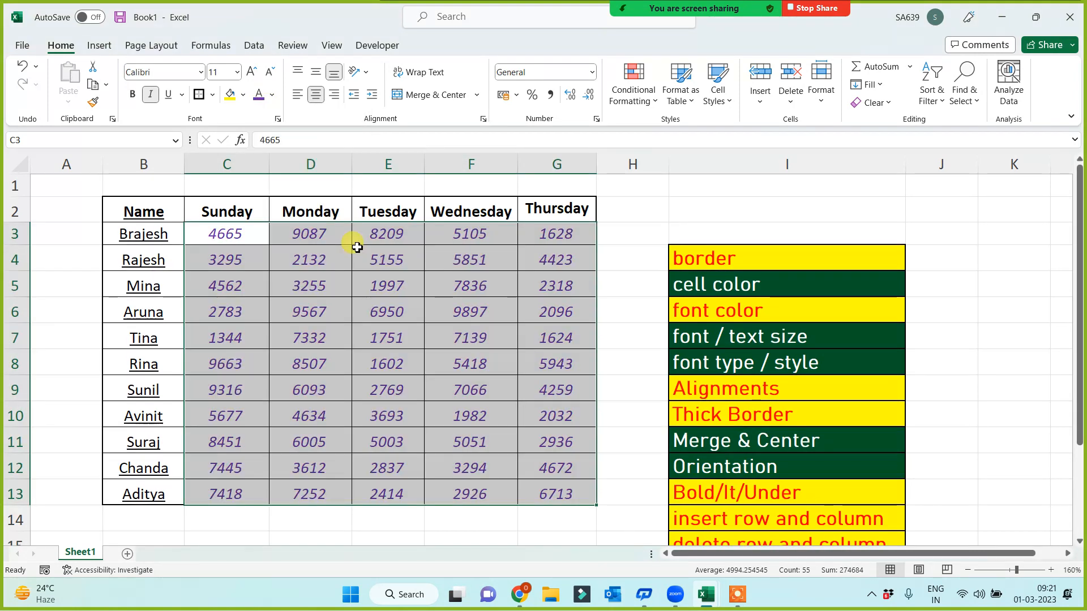
{"action": "left_click", "coordinate": [411, 391]}
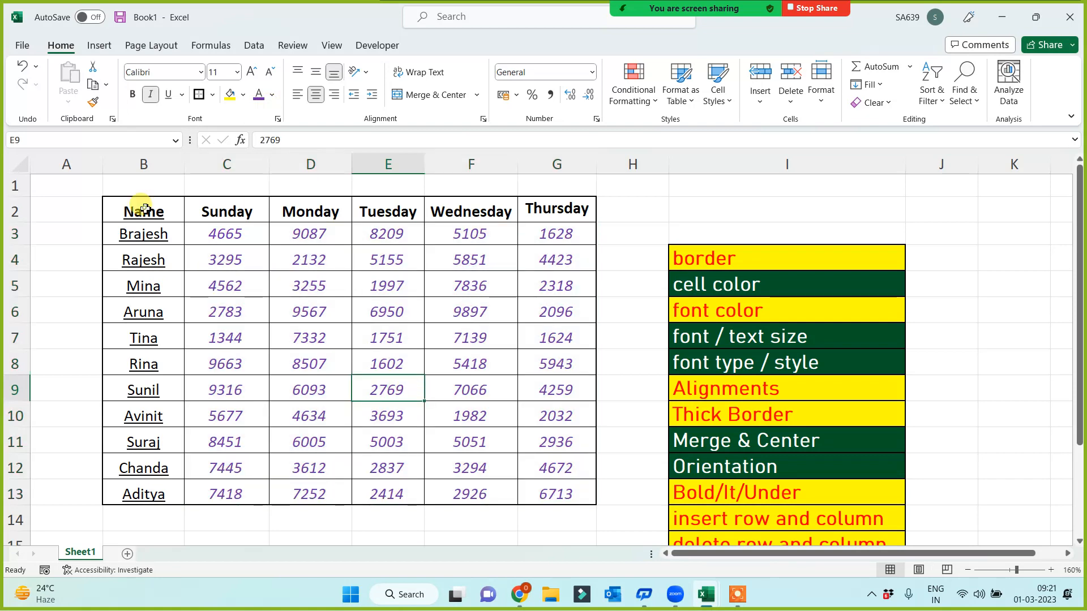
Step: Fill header row B2:G2 yellow and the name cells B3:B13 green
{"action": "left_click_drag", "start_coordinate": [144, 208], "coordinate": [543, 208]}
{"action": "left_click", "coordinate": [230, 94]}
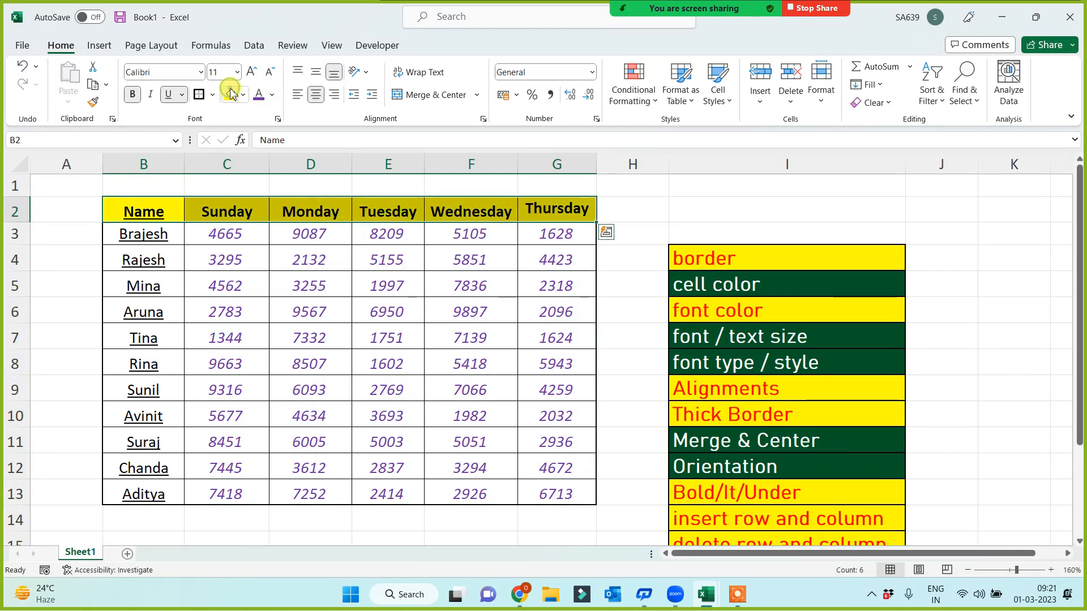
{"action": "left_click", "coordinate": [308, 311]}
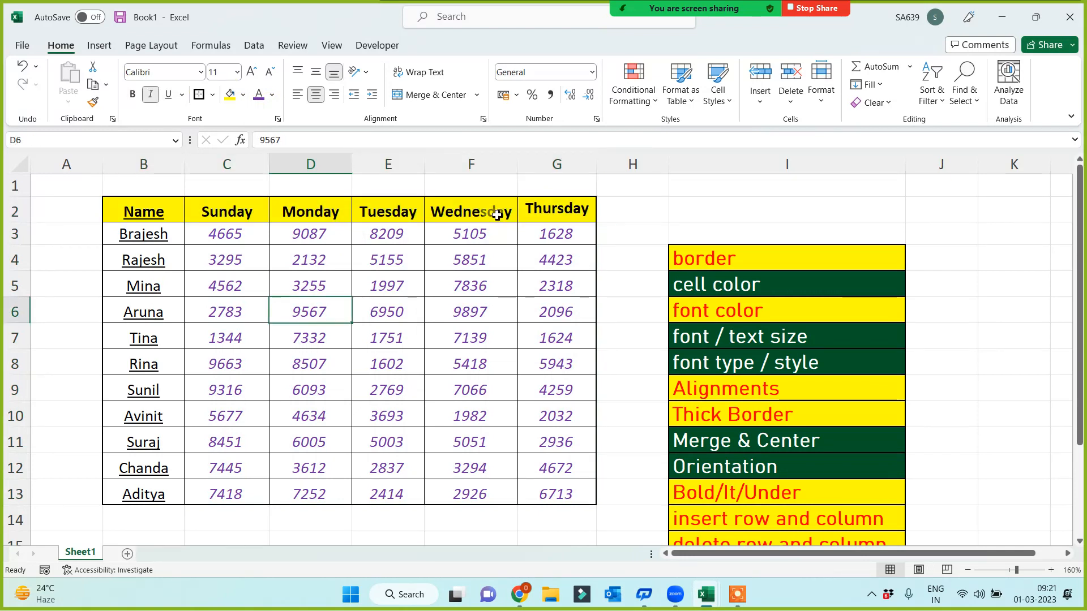
{"action": "left_click_drag", "start_coordinate": [173, 240], "coordinate": [170, 330]}
{"action": "left_click_drag", "start_coordinate": [170, 489], "coordinate": [168, 490]}
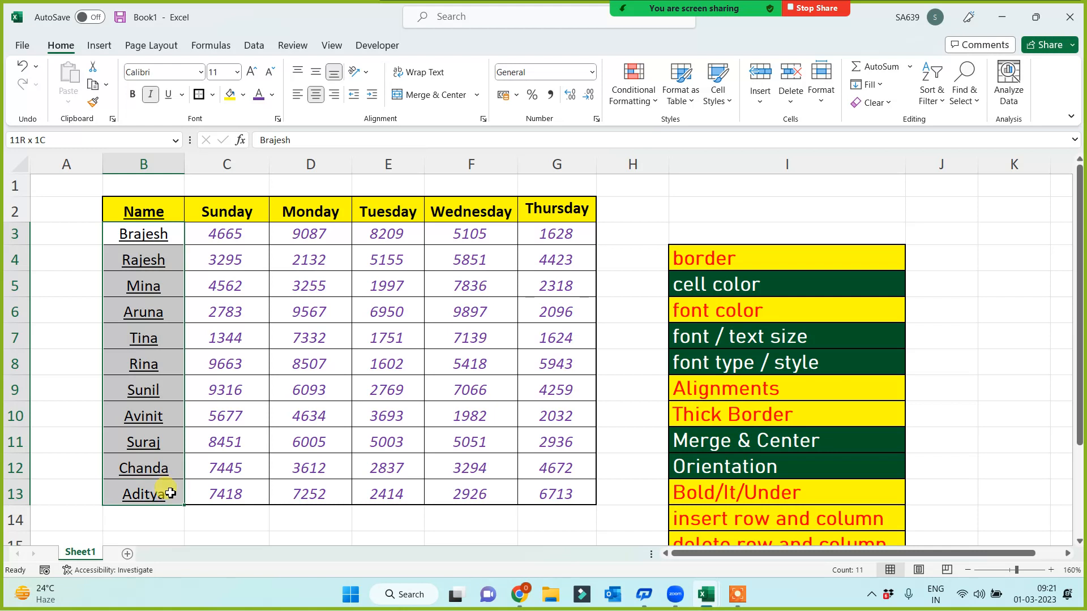
{"action": "left_click", "coordinate": [242, 97]}
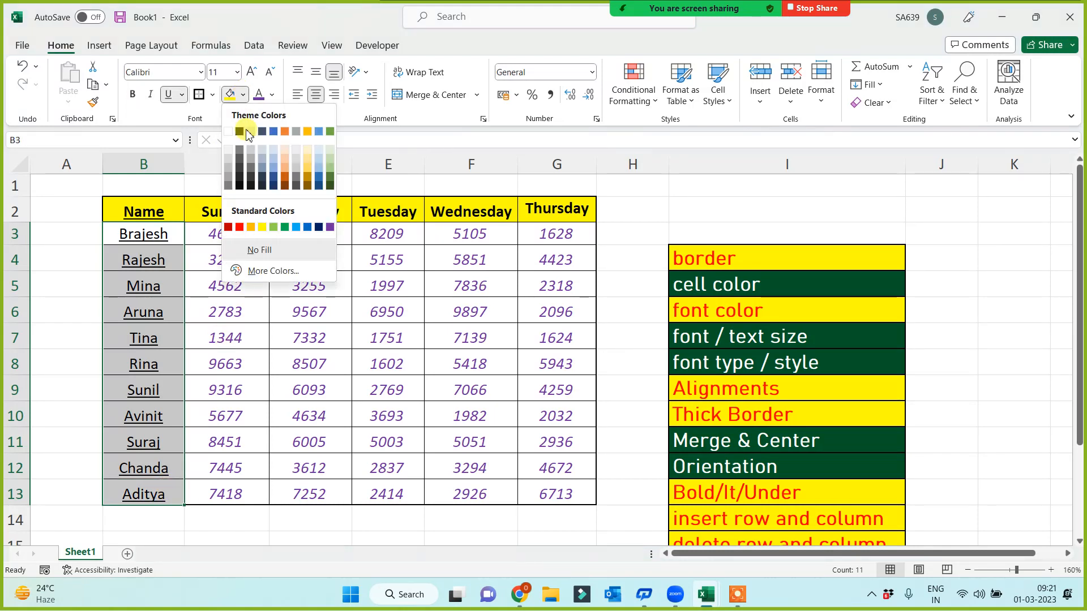
{"action": "left_click", "coordinate": [273, 228]}
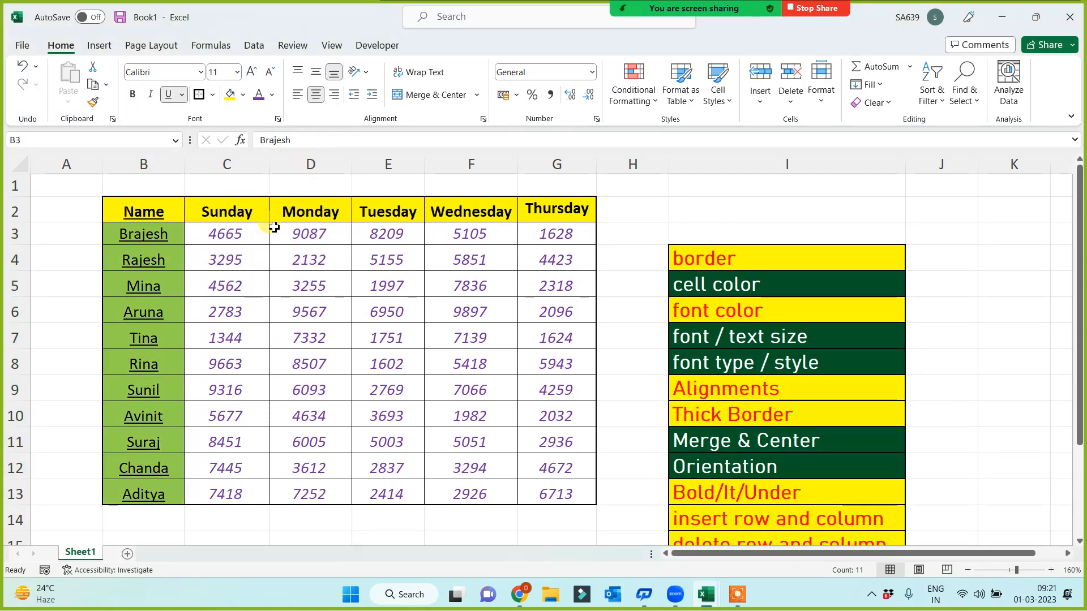
Step: Copy the font color item's yellow-and-red formatting onto the cell color checklist item
{"action": "left_click", "coordinate": [703, 289]}
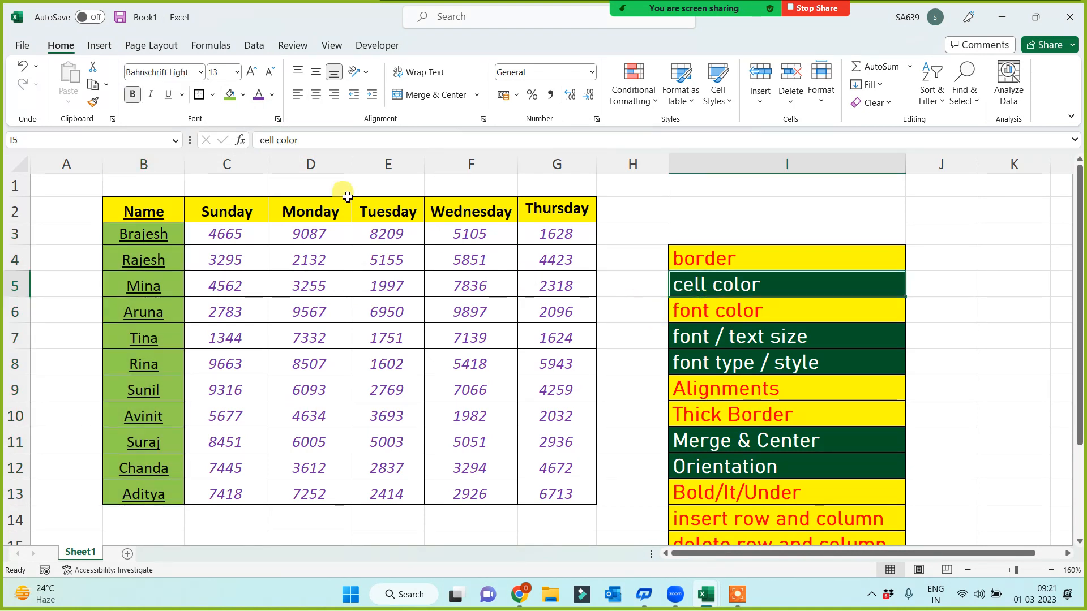
{"action": "left_click", "coordinate": [752, 312]}
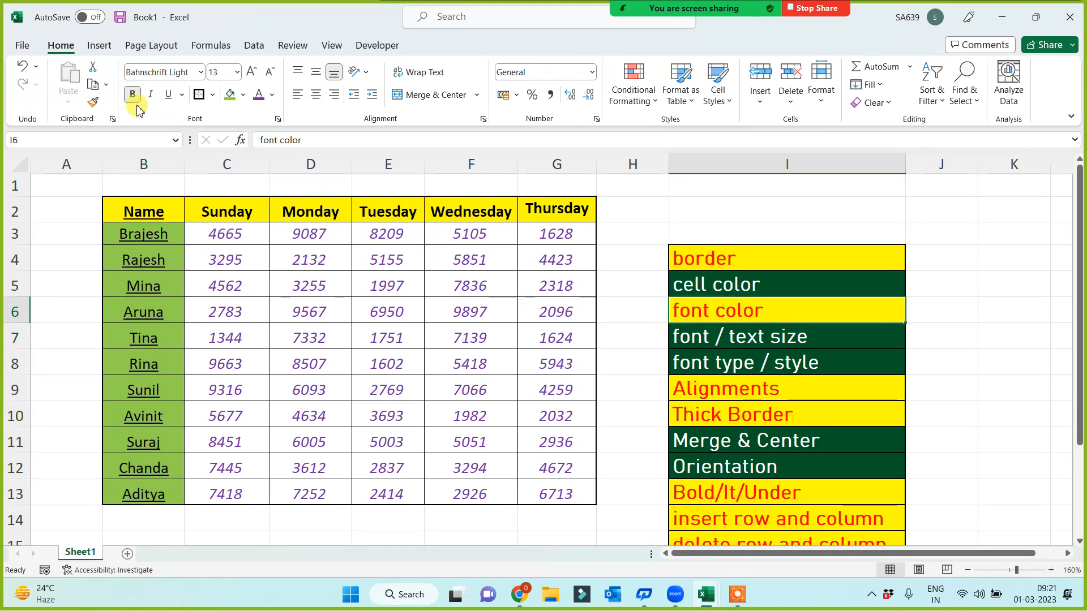
{"action": "left_click", "coordinate": [93, 102]}
{"action": "left_click", "coordinate": [678, 291]}
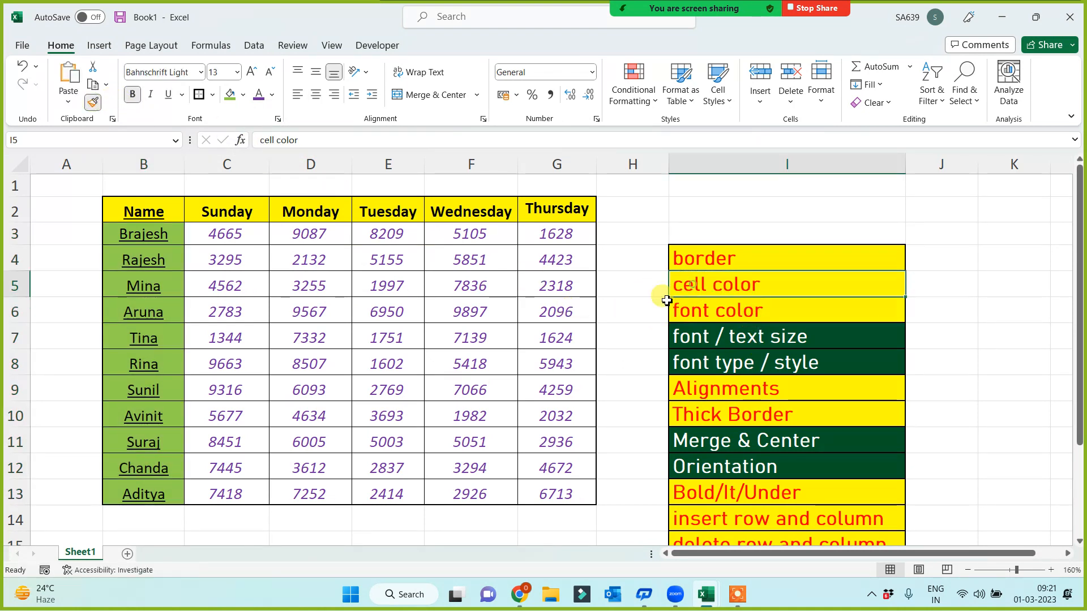
{"action": "left_click", "coordinate": [461, 340]}
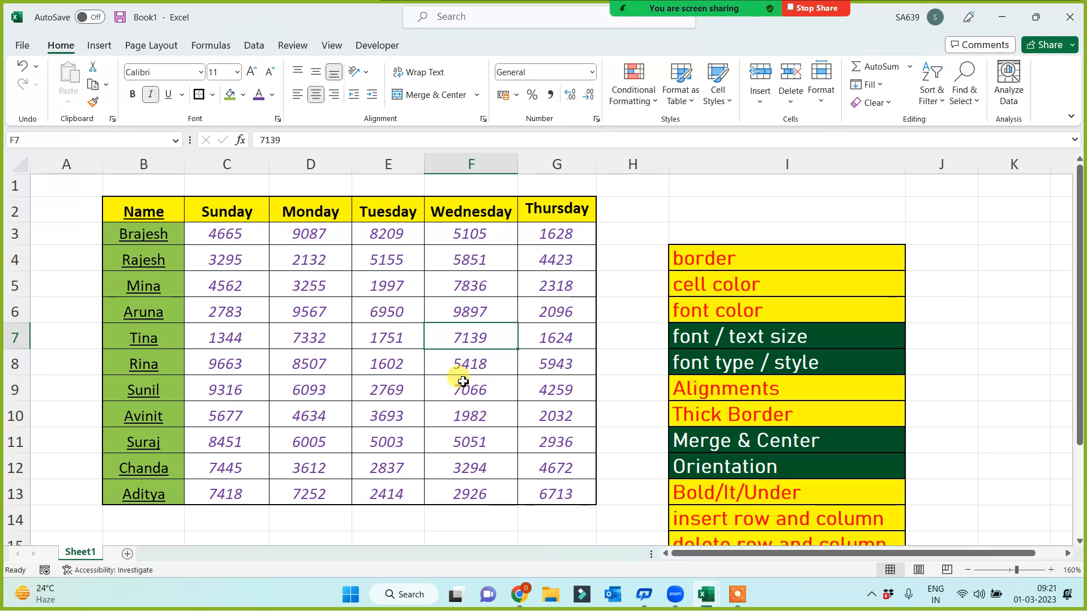
{"action": "left_click", "coordinate": [775, 341]}
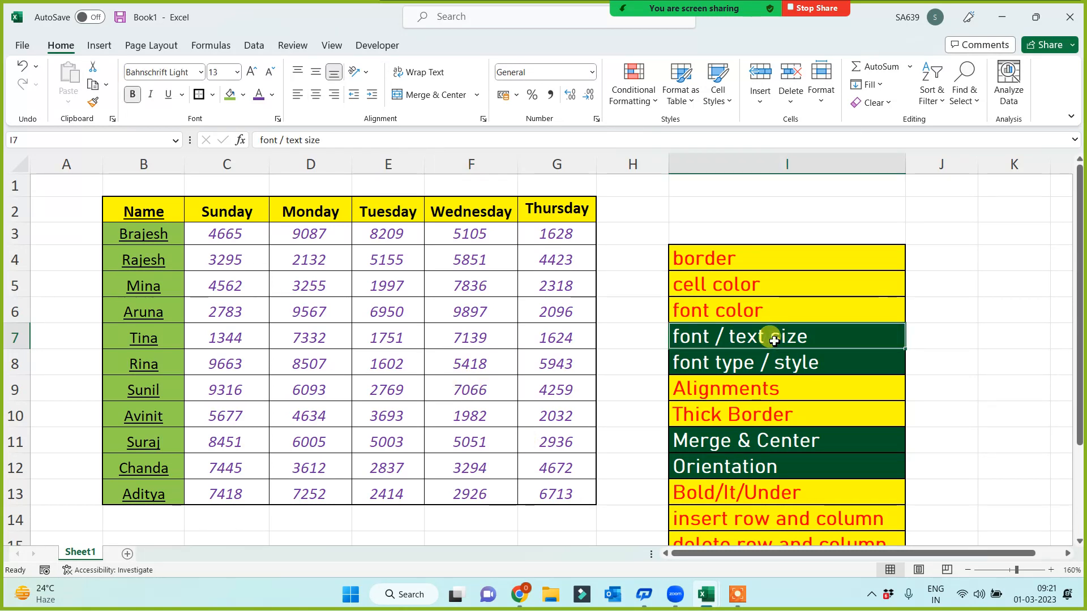
{"action": "left_click", "coordinate": [759, 363]}
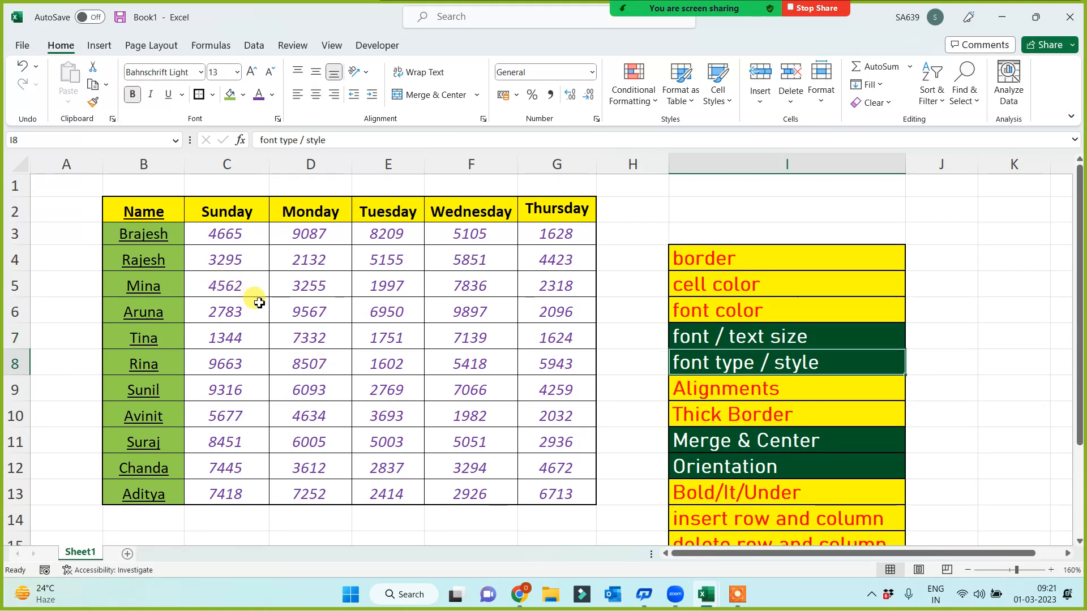
{"action": "left_click_drag", "start_coordinate": [153, 210], "coordinate": [225, 258]}
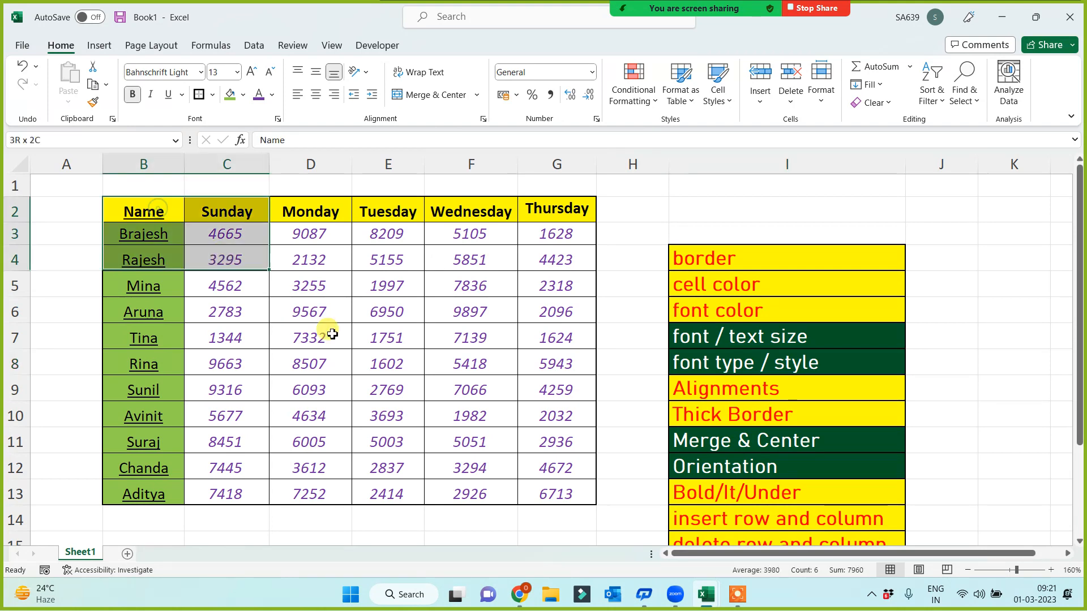
{"action": "left_click_drag", "start_coordinate": [333, 334], "coordinate": [558, 490]}
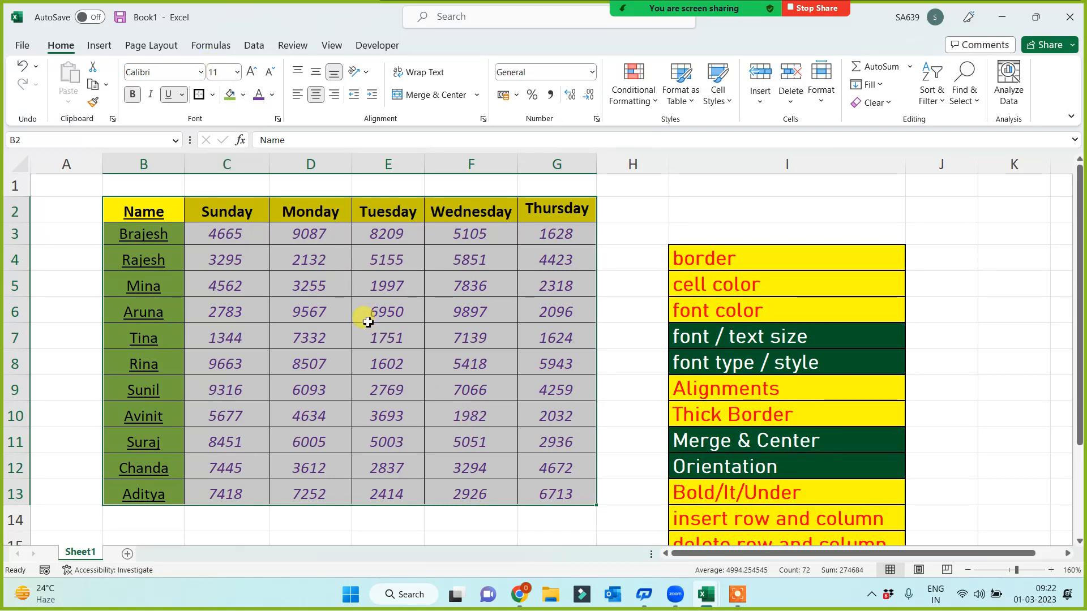
Step: Try font size 100 on the table, then set it back to 13
{"action": "left_click", "coordinate": [228, 70]}
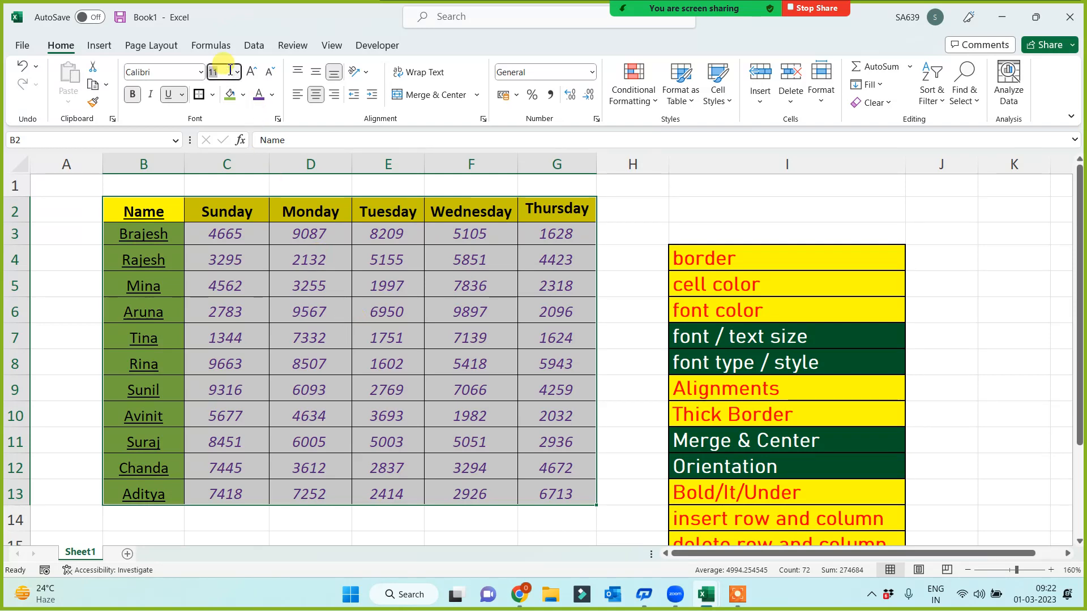
{"action": "type", "text": "13"}
{"action": "key", "text": "Return"}
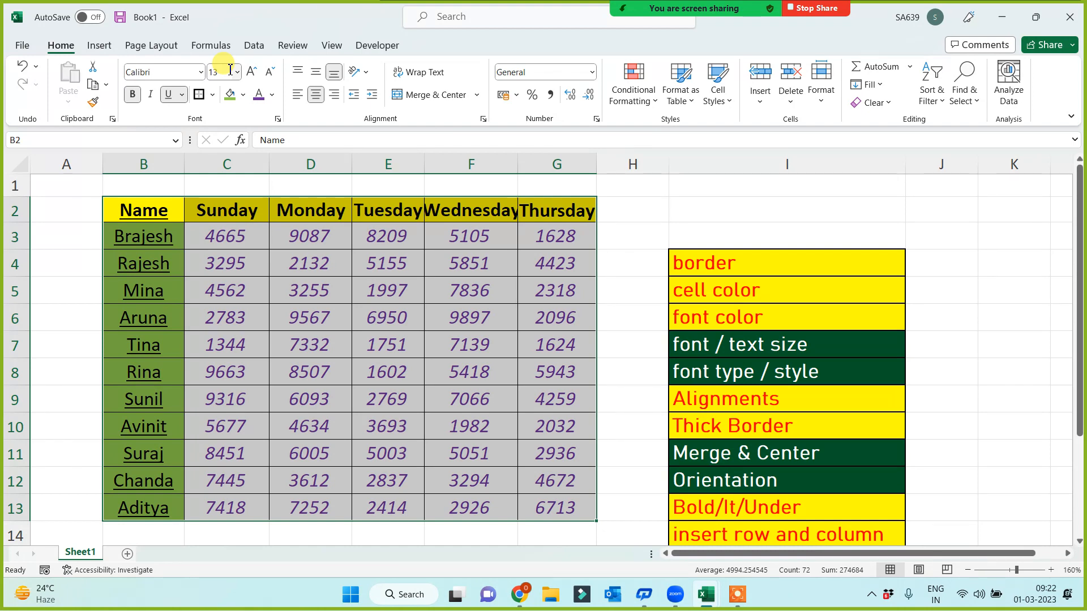
{"action": "left_click", "coordinate": [230, 69]}
{"action": "type", "text": "100"}
{"action": "key", "text": "Return"}
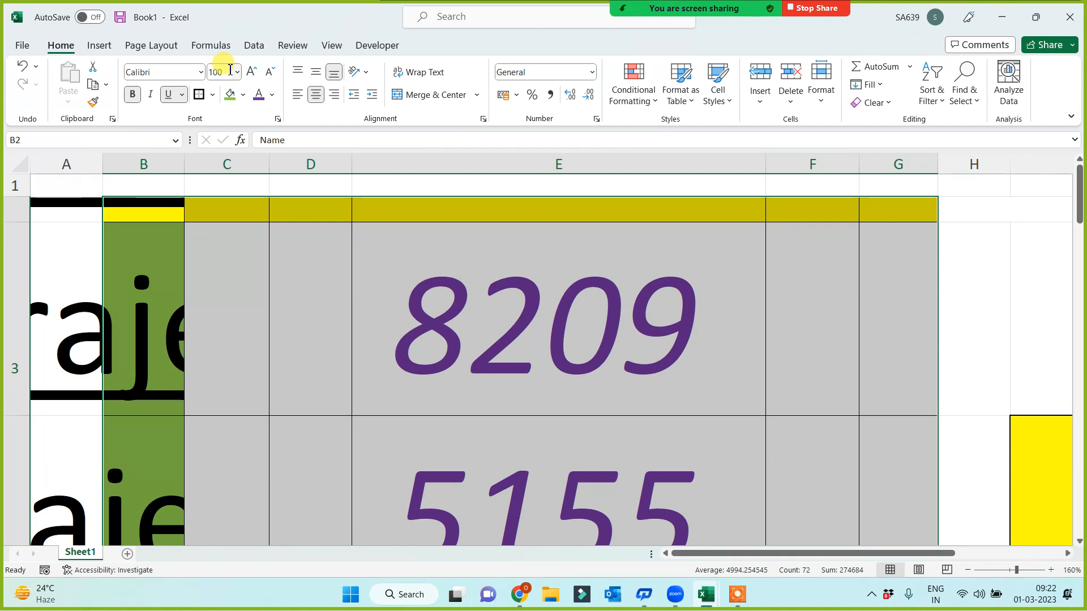
{"action": "left_click", "coordinate": [230, 69]}
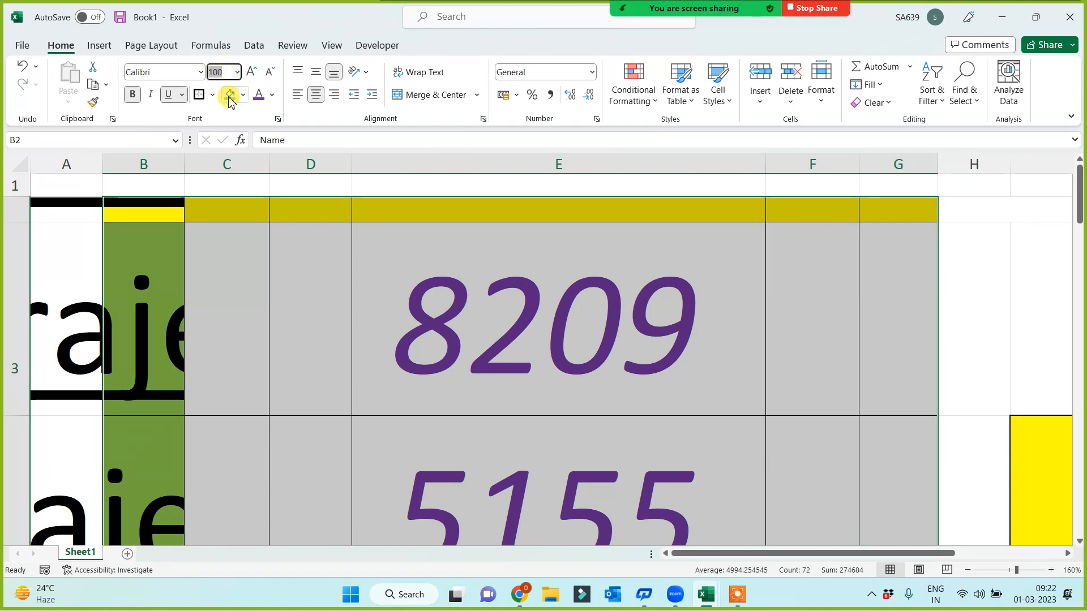
{"action": "type", "text": "13"}
{"action": "key", "text": "Return"}
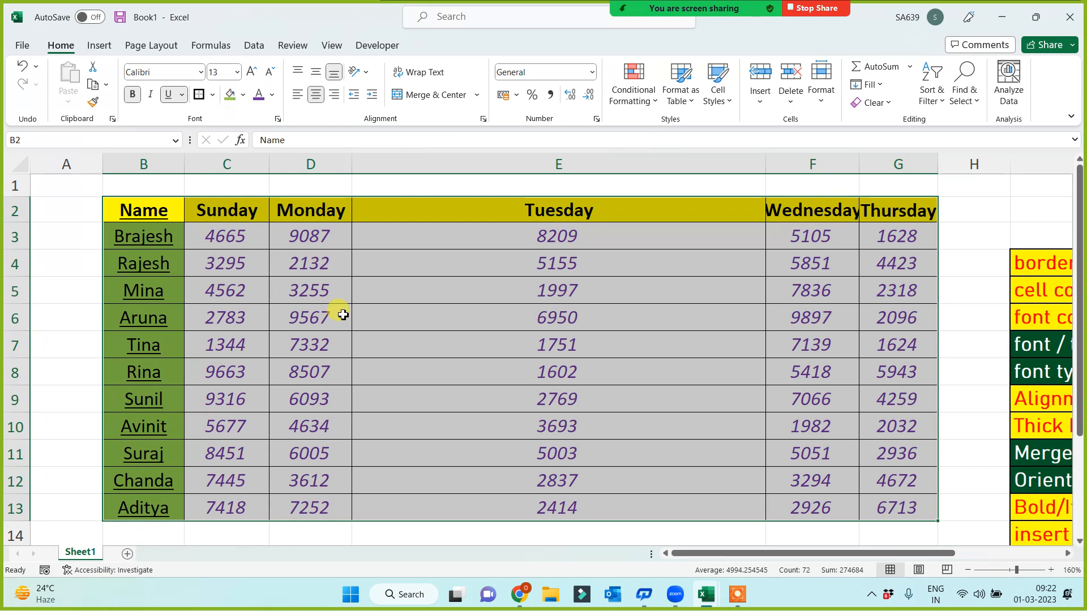
{"action": "scroll", "coordinate": [376, 351], "scroll_direction": "down", "scroll_amount": 3}
{"action": "scroll", "coordinate": [380, 367], "scroll_direction": "up", "scroll_amount": 3}
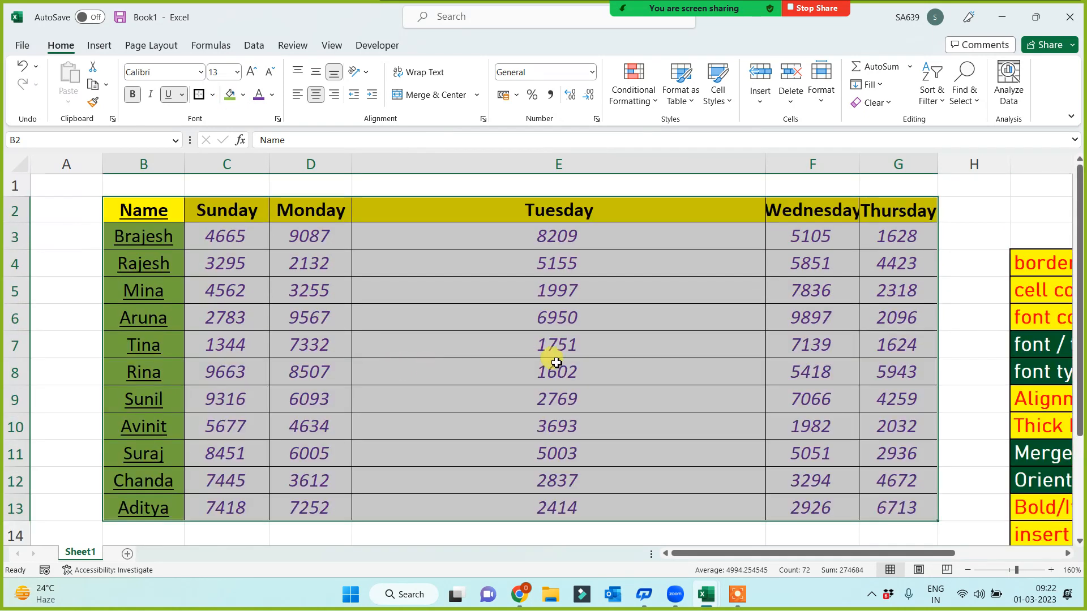
Step: Set columns B through G to one equal, narrower width
{"action": "left_click_drag", "start_coordinate": [172, 164], "coordinate": [873, 206]}
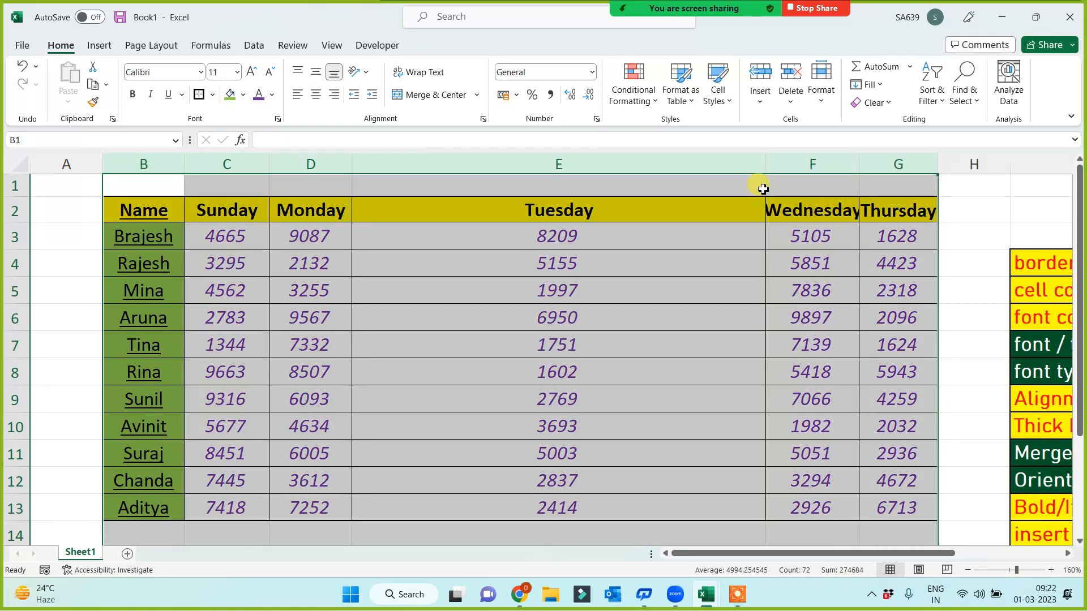
{"action": "left_click_drag", "start_coordinate": [767, 167], "coordinate": [708, 187]}
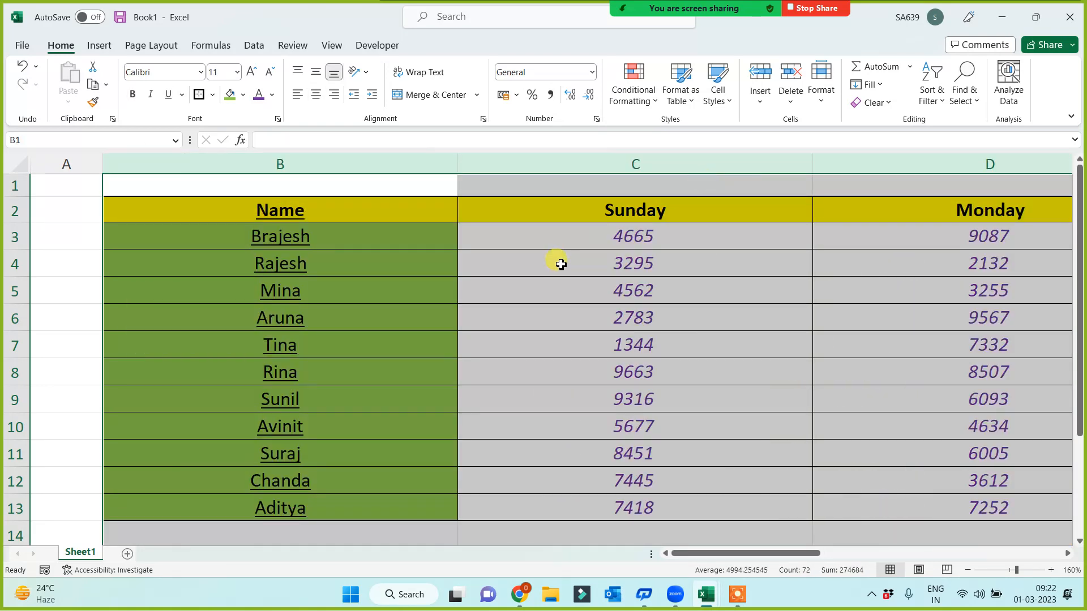
{"action": "left_click_drag", "start_coordinate": [458, 164], "coordinate": [208, 208]}
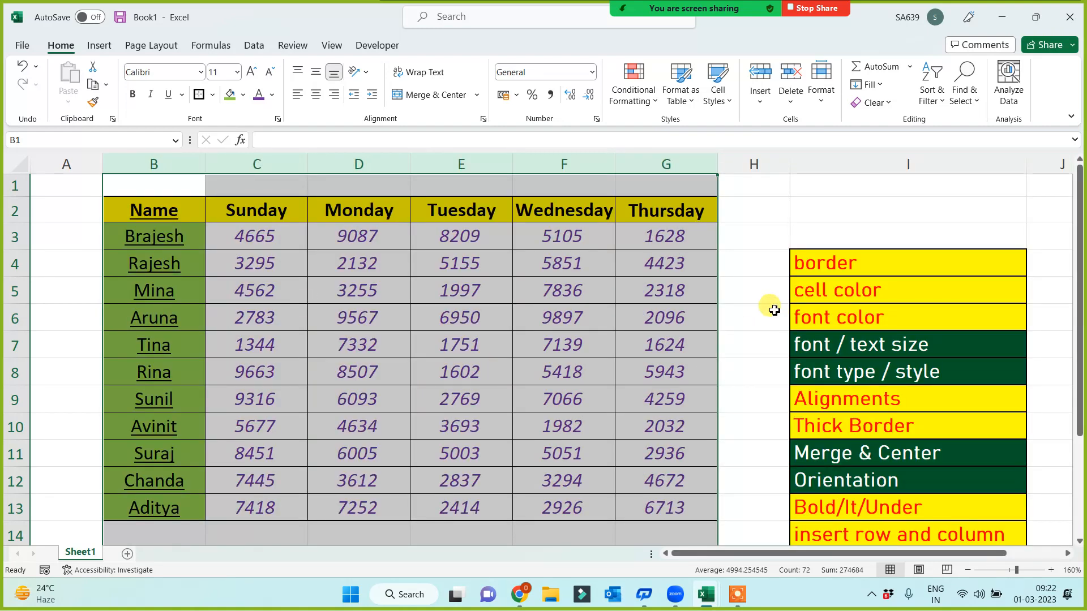
{"action": "left_click", "coordinate": [770, 308]}
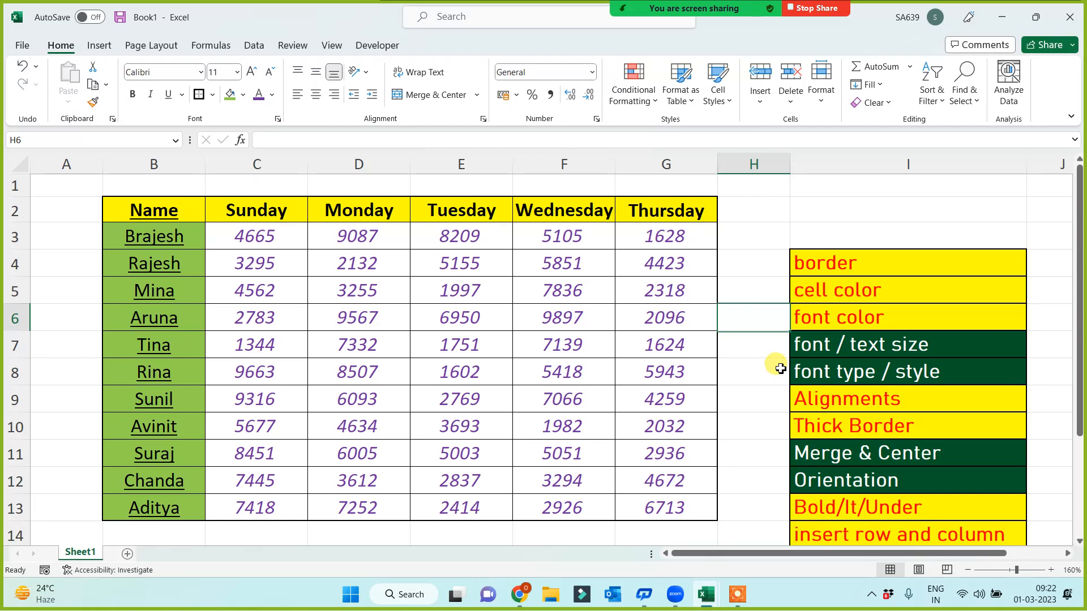
{"action": "left_click", "coordinate": [852, 369]}
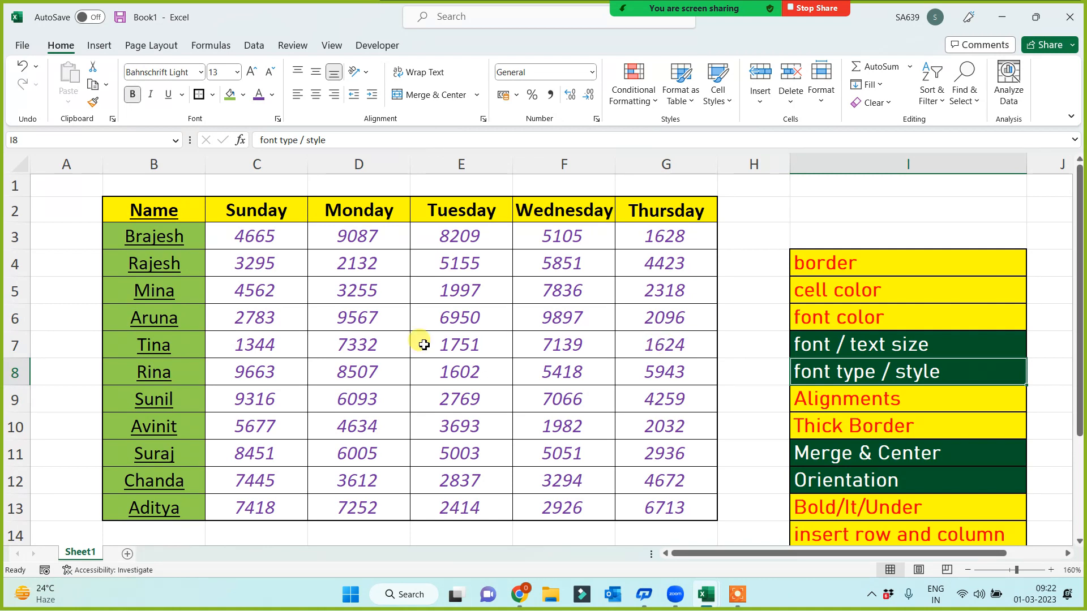
{"action": "left_click_drag", "start_coordinate": [154, 210], "coordinate": [691, 518]}
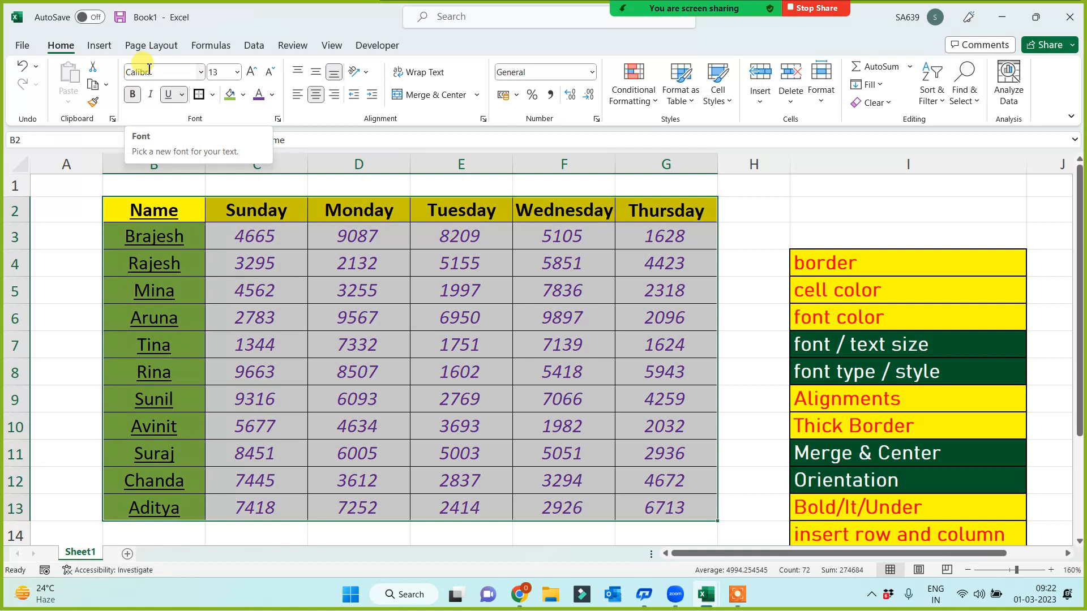
Step: Switch the table font to Amasis MT Pro Medium after trying Lucida Handwriting
{"action": "left_click", "coordinate": [200, 72]}
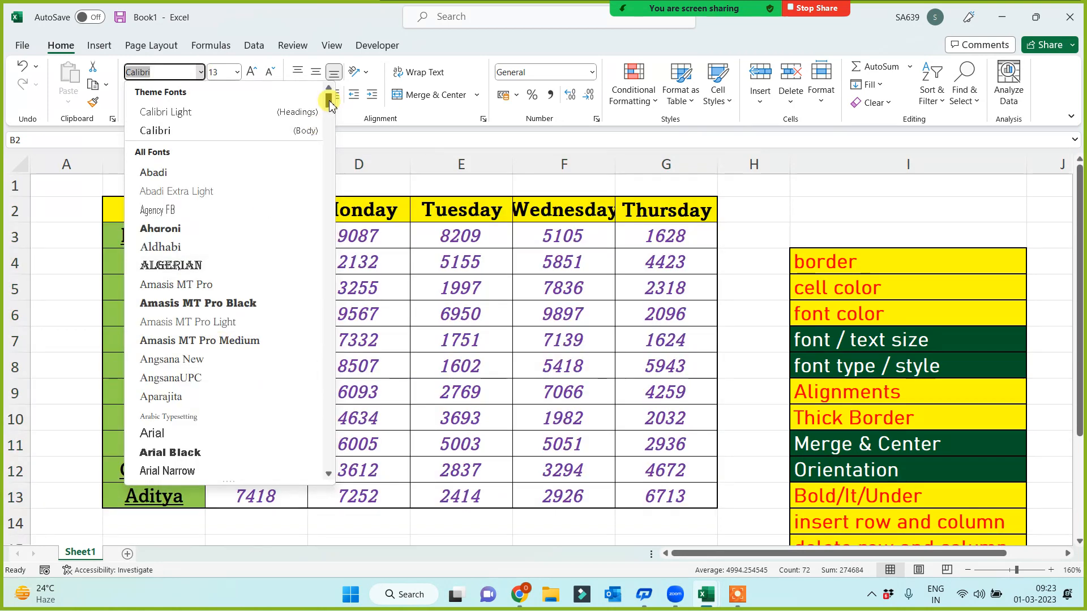
{"action": "left_click_drag", "start_coordinate": [329, 101], "coordinate": [329, 331]}
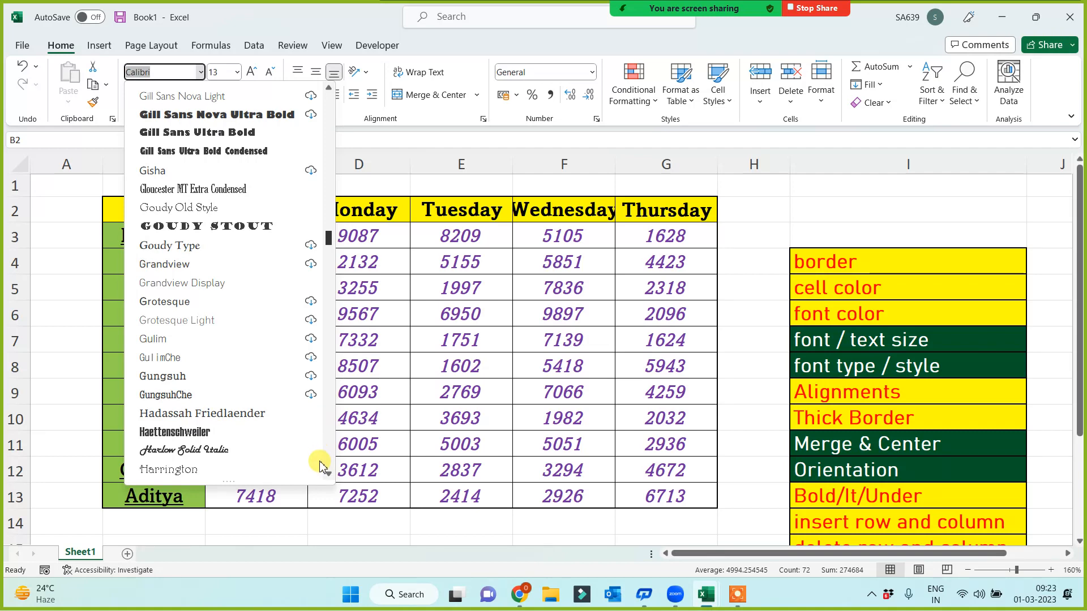
{"action": "left_click_drag", "start_coordinate": [320, 462], "coordinate": [321, 453]}
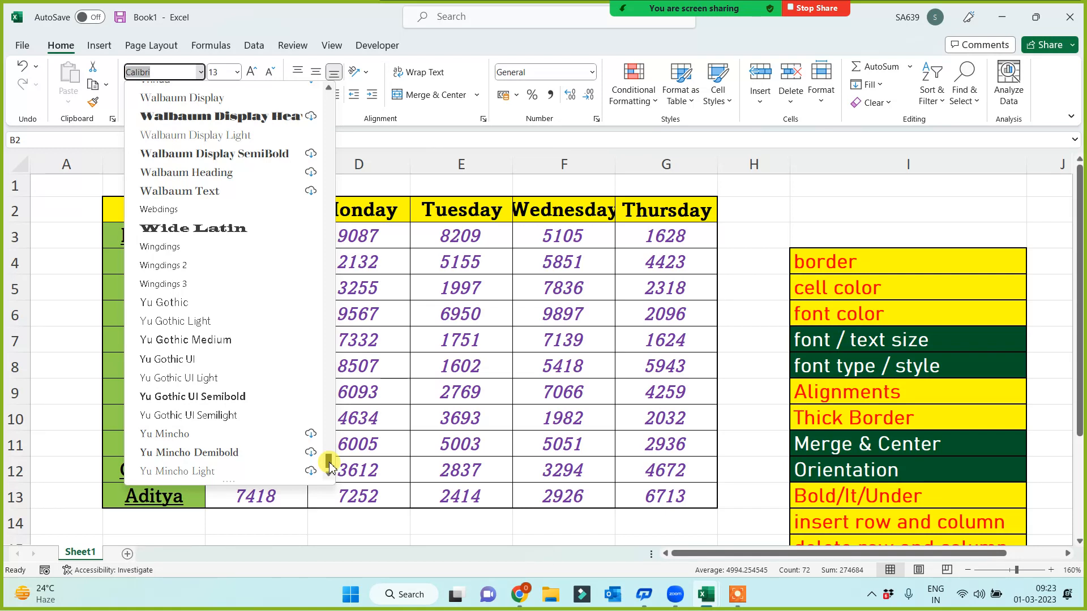
{"action": "left_click_drag", "start_coordinate": [329, 463], "coordinate": [327, 306]}
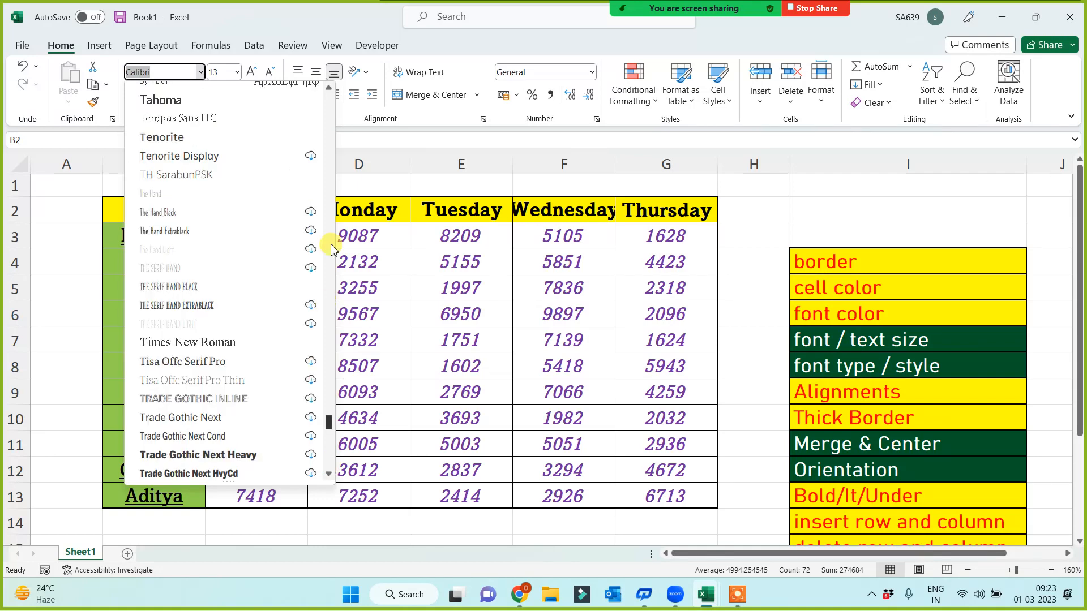
{"action": "left_click_drag", "start_coordinate": [332, 249], "coordinate": [328, 94]}
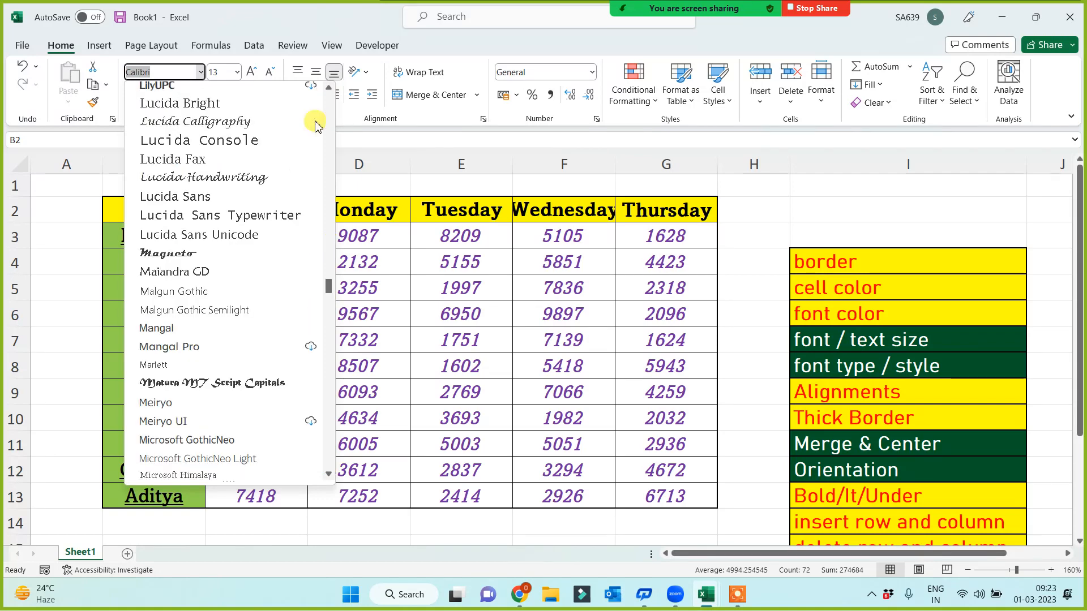
{"action": "left_click", "coordinate": [203, 177]}
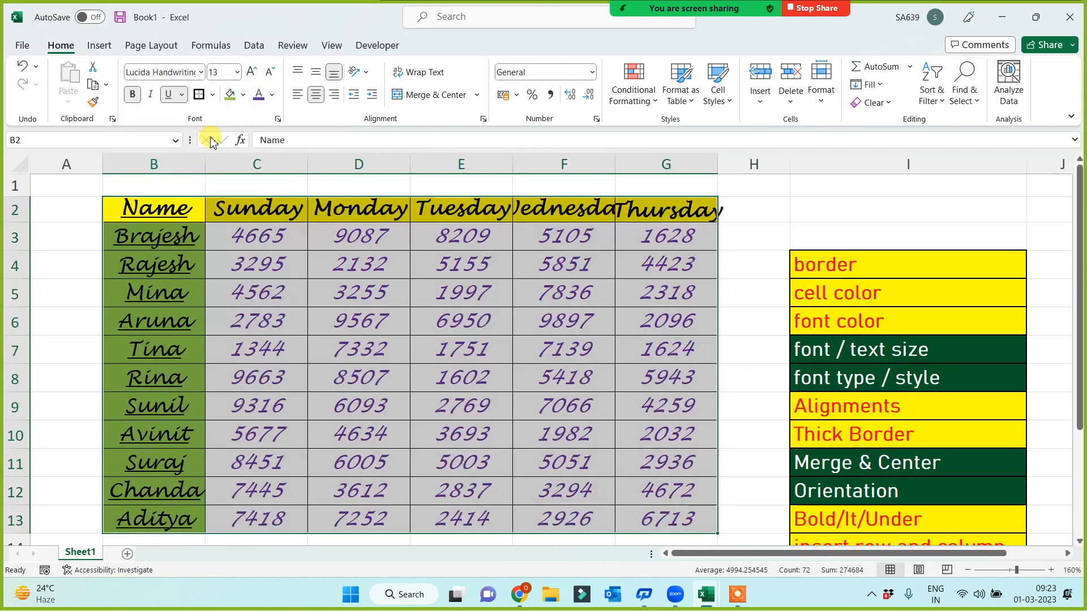
{"action": "left_click", "coordinate": [202, 73]}
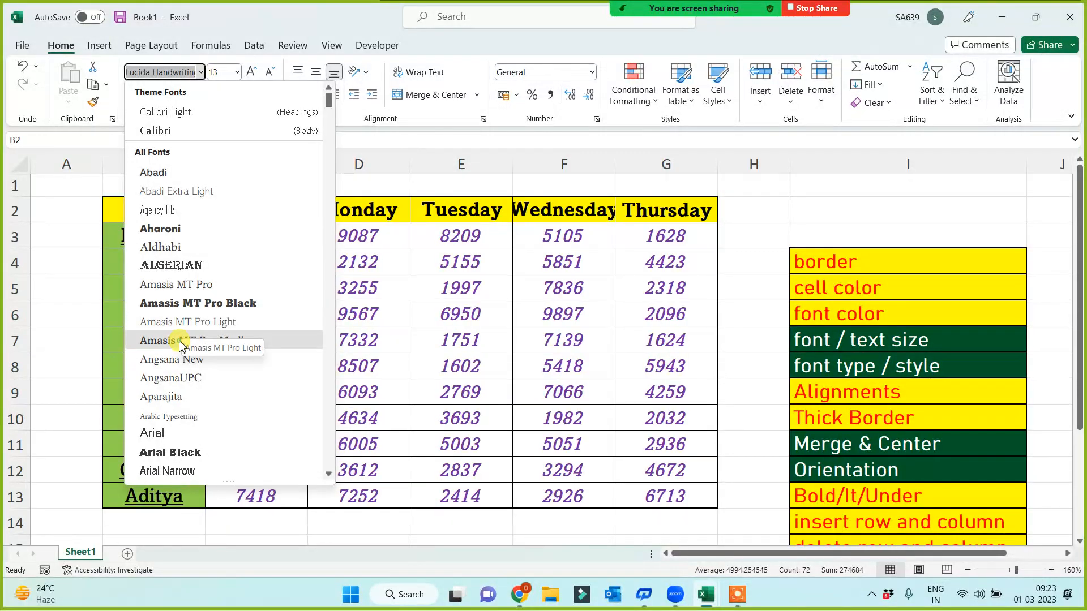
{"action": "left_click", "coordinate": [180, 341]}
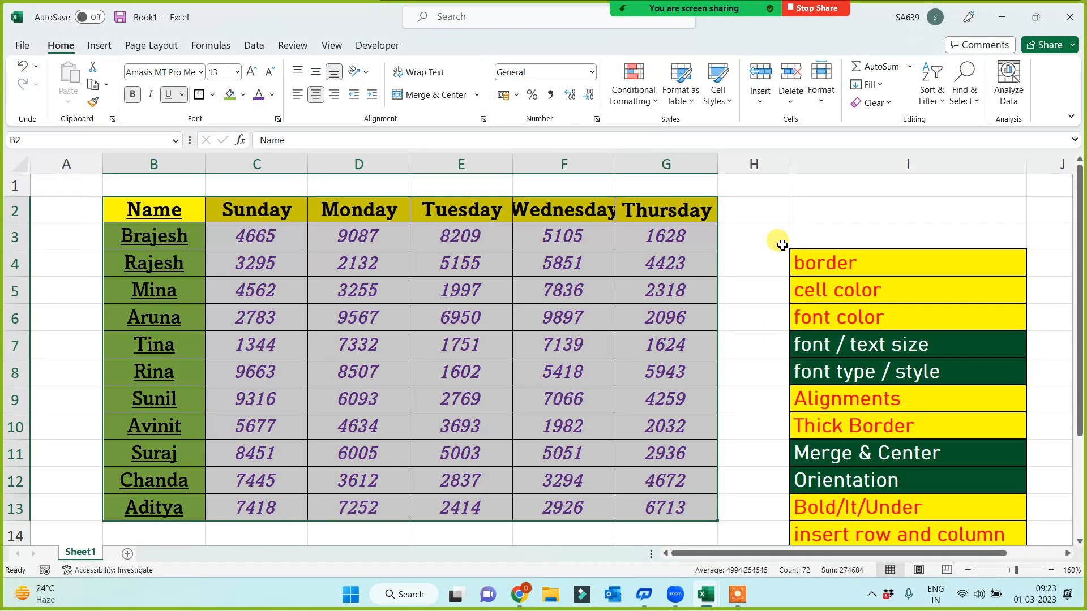
{"action": "left_click", "coordinate": [772, 230]}
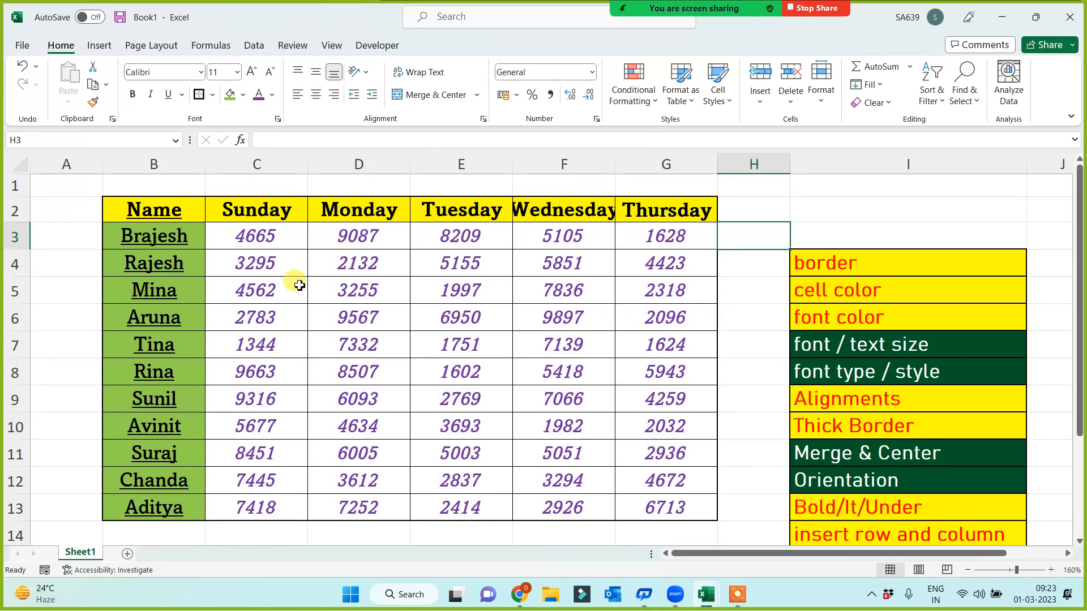
Step: Widen Wednesday column F so its heading fits, and Tuesday column E slightly
{"action": "left_click", "coordinate": [537, 211]}
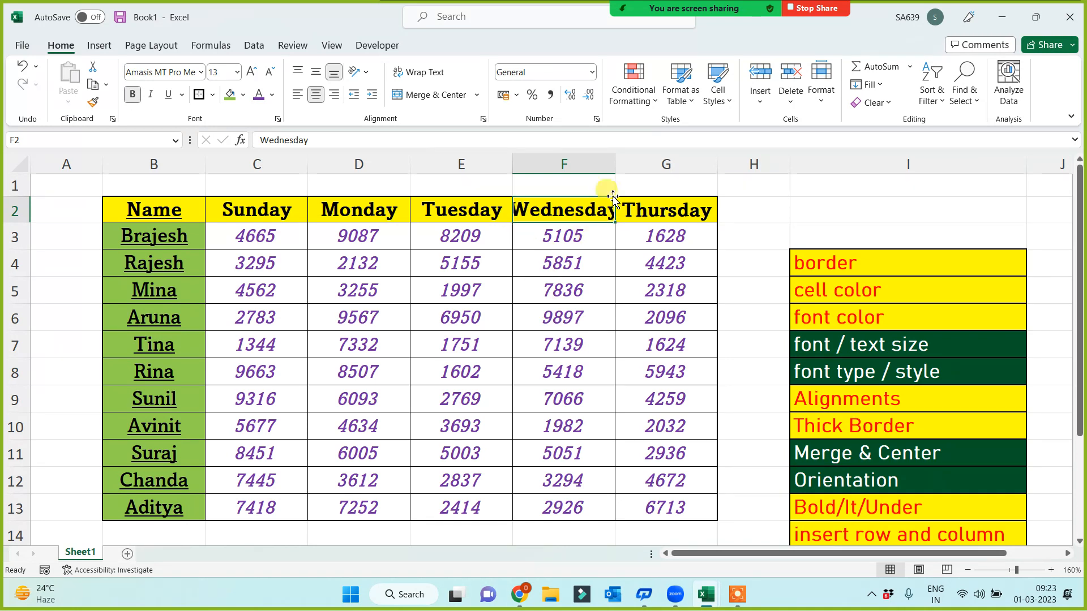
{"action": "left_click_drag", "start_coordinate": [616, 156], "coordinate": [628, 157]}
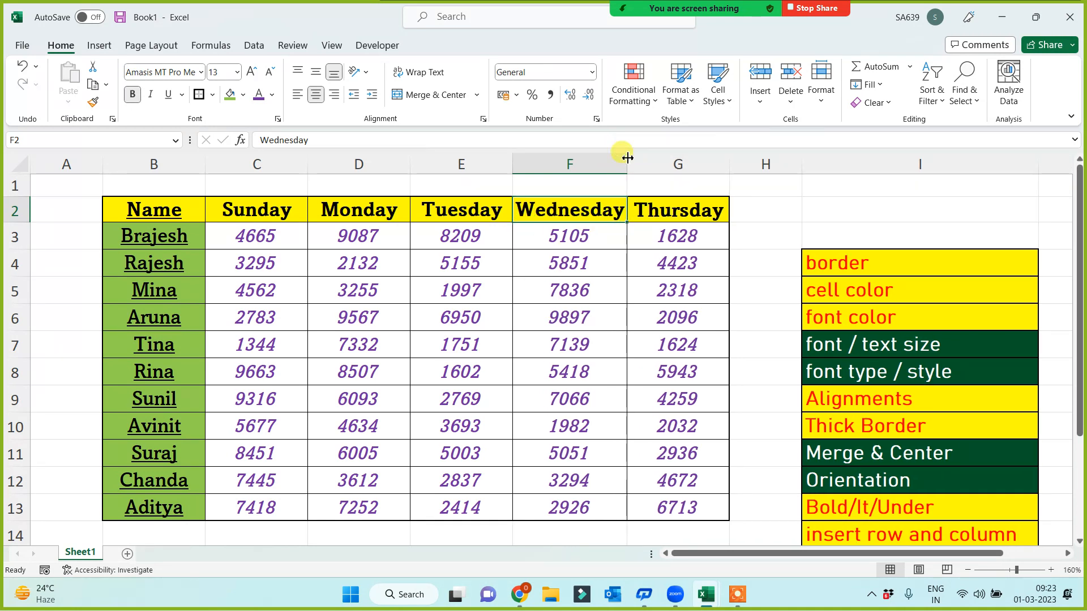
{"action": "mouse_move", "coordinate": [512, 163]}
{"action": "left_mouse_down"}
{"action": "mouse_move", "coordinate": [565, 163]}
{"action": "mouse_move", "coordinate": [529, 164]}
{"action": "left_mouse_up"}
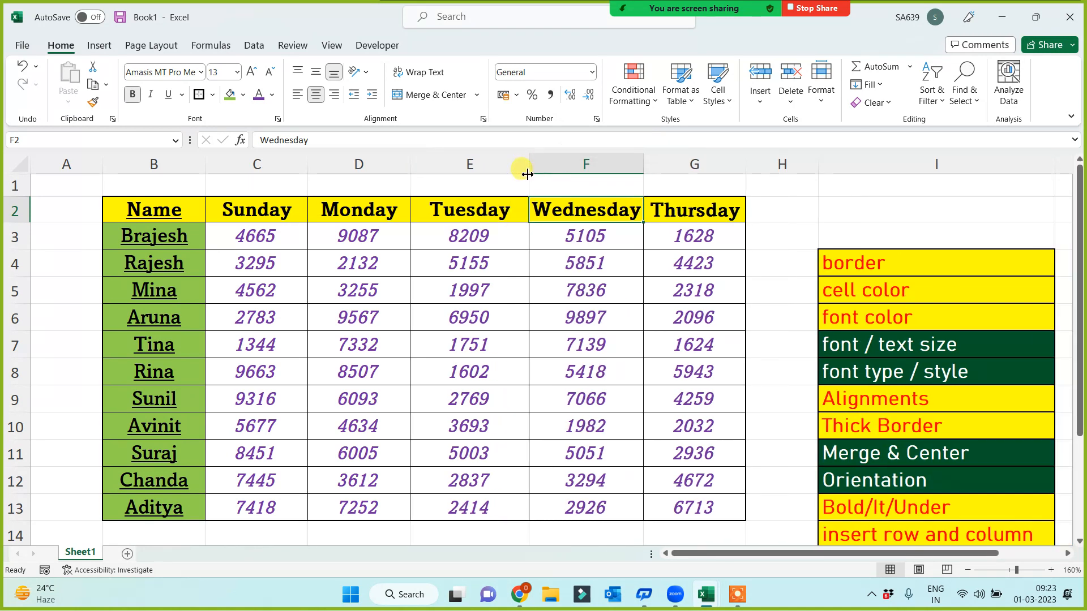
{"action": "left_click_drag", "start_coordinate": [643, 158], "coordinate": [651, 159]}
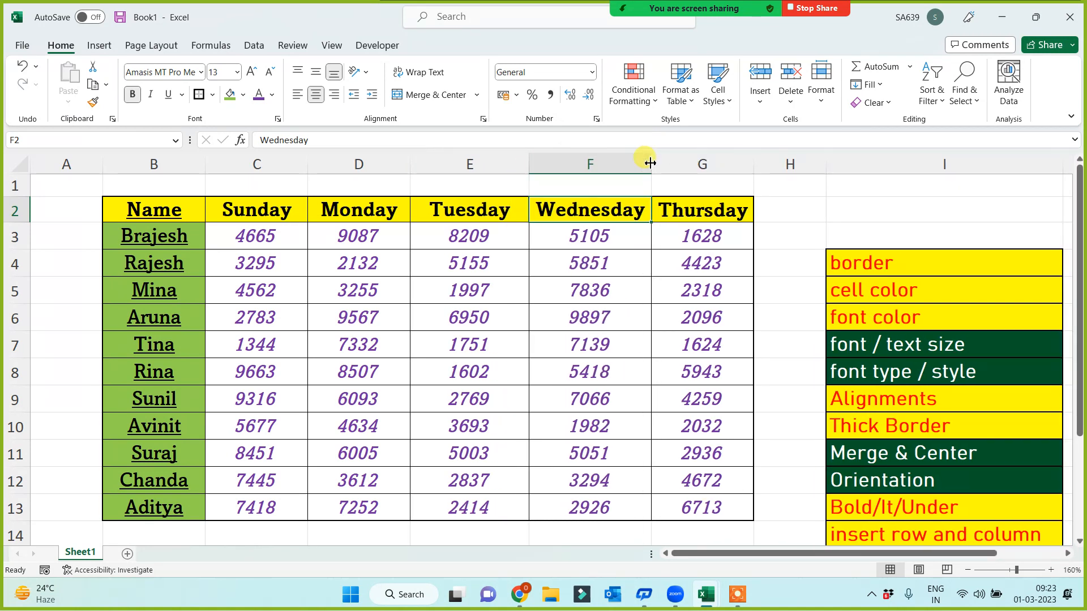
Step: Paint the Alignments label's yellow-and-red formatting onto the font / text size and font type / style labels
{"action": "left_click", "coordinate": [873, 406]}
{"action": "left_click", "coordinate": [92, 102]}
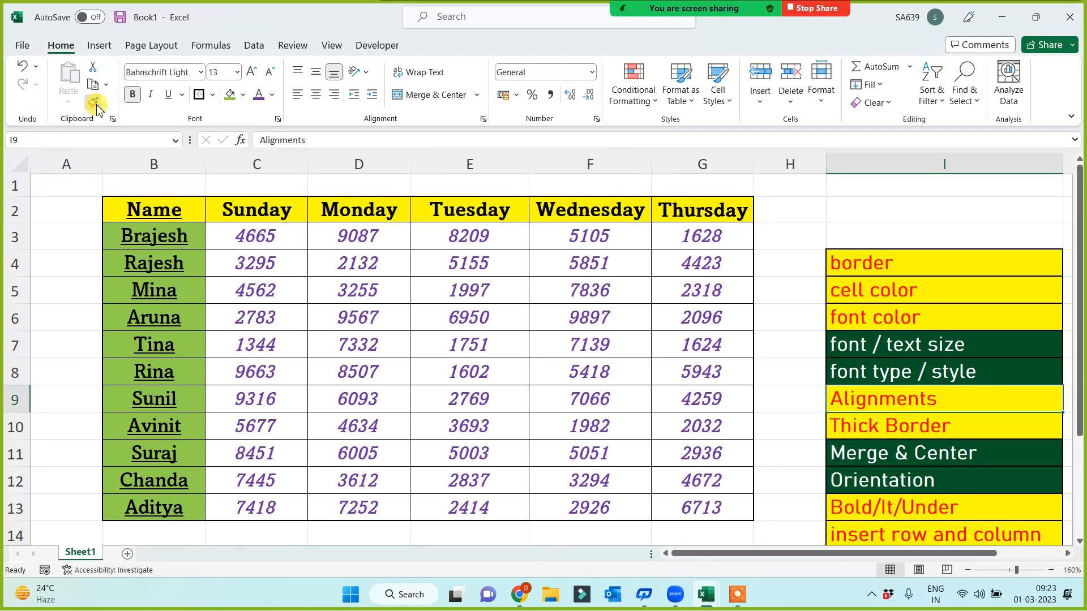
{"action": "left_click_drag", "start_coordinate": [881, 349], "coordinate": [889, 376]}
{"action": "left_click", "coordinate": [866, 375]}
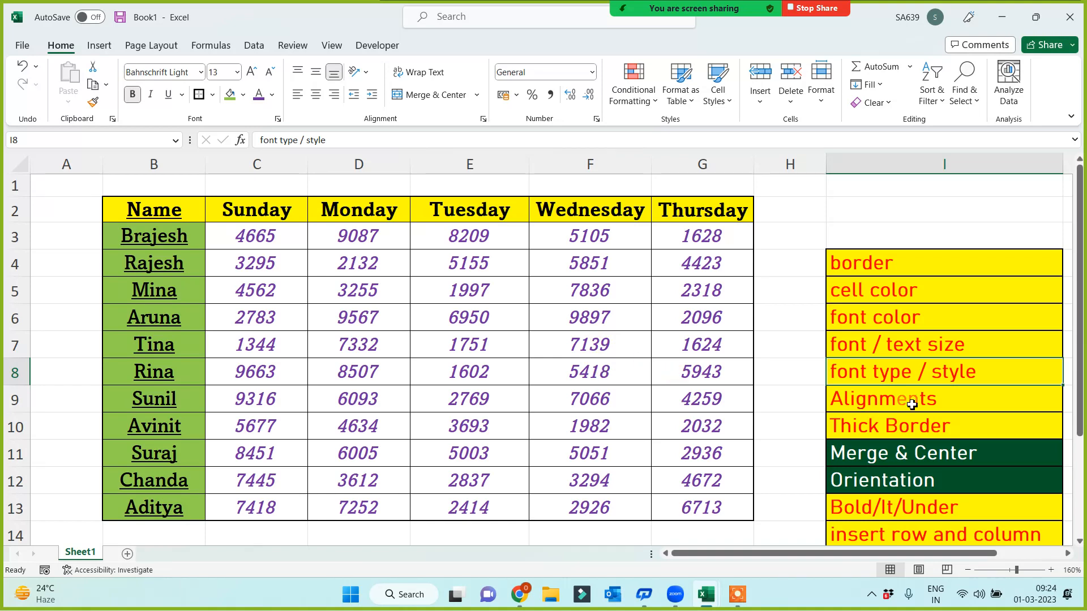
Step: Copy the font type / style label's formatting onto the Merge & Center label
{"action": "scroll", "coordinate": [722, 429], "scroll_direction": "down", "scroll_amount": 1, "text": "ctrl"}
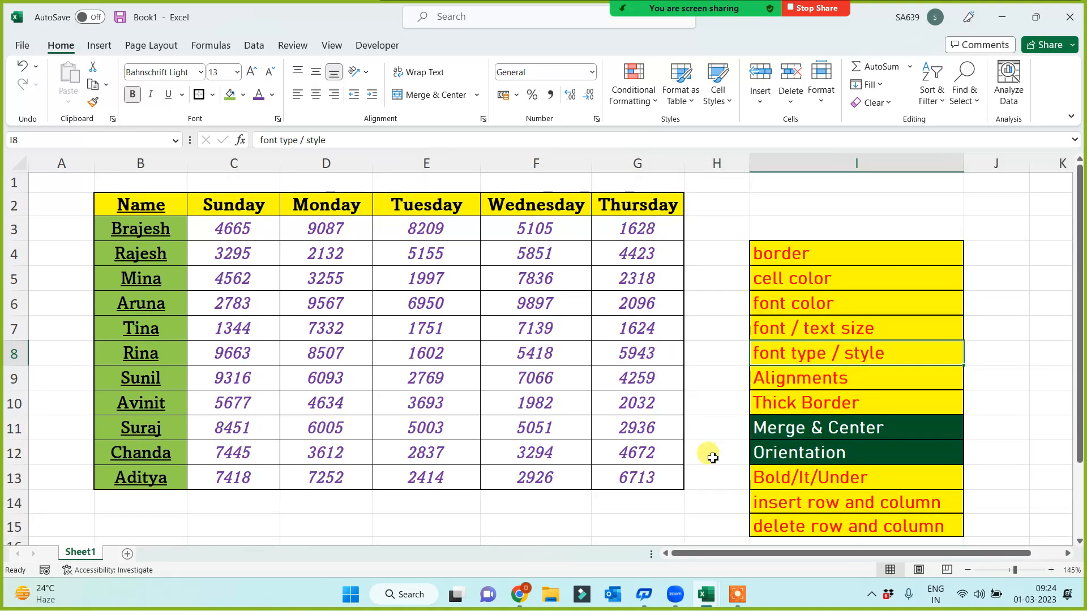
{"action": "left_click", "coordinate": [464, 518]}
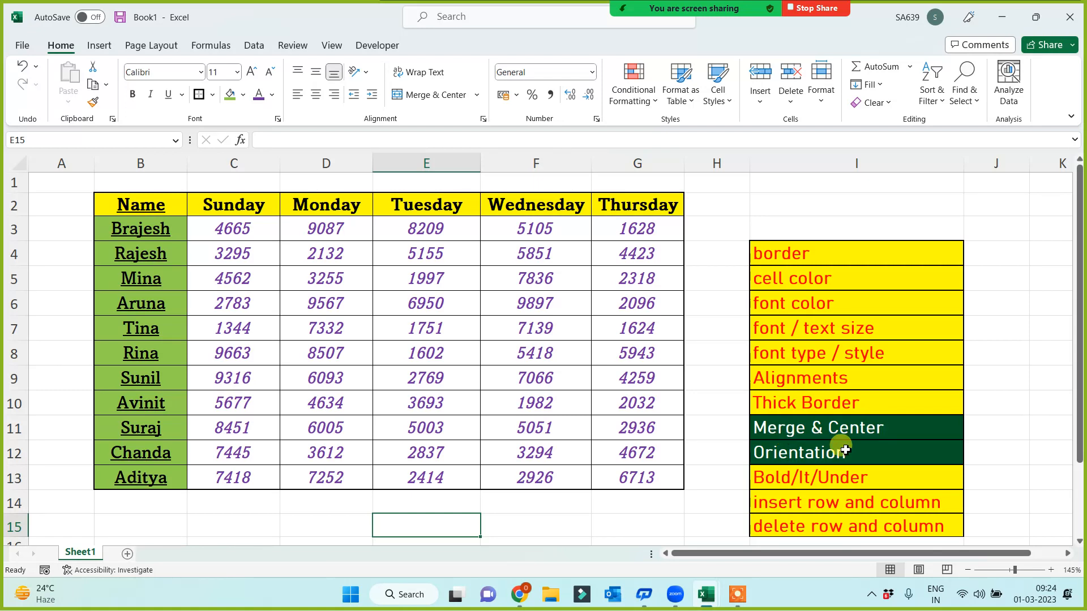
{"action": "left_click", "coordinate": [776, 435]}
{"action": "left_click", "coordinate": [818, 355]}
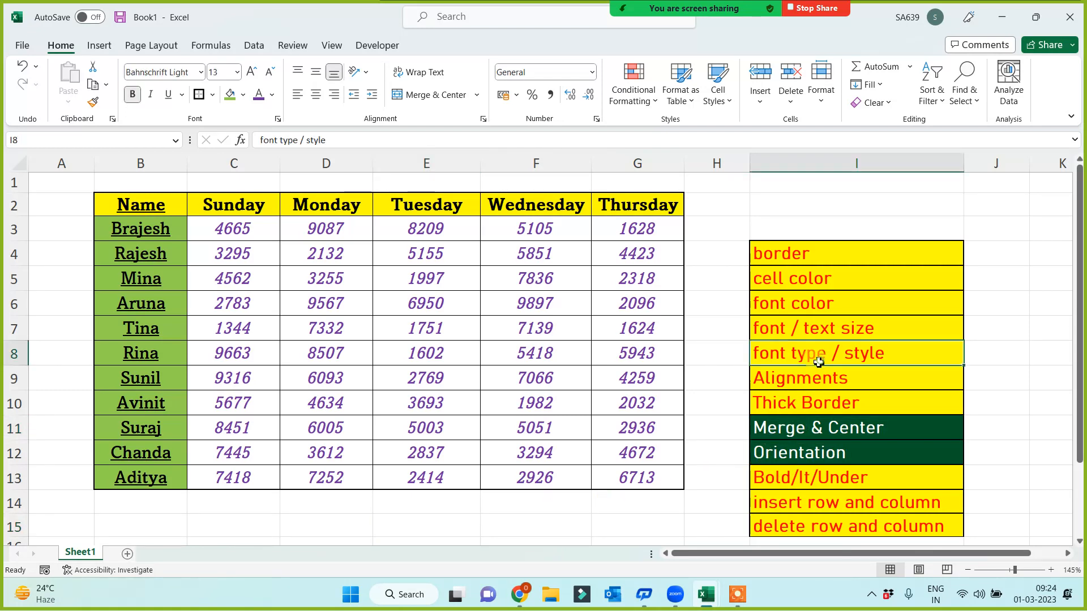
{"action": "left_click", "coordinate": [93, 102]}
{"action": "left_click", "coordinate": [887, 431]}
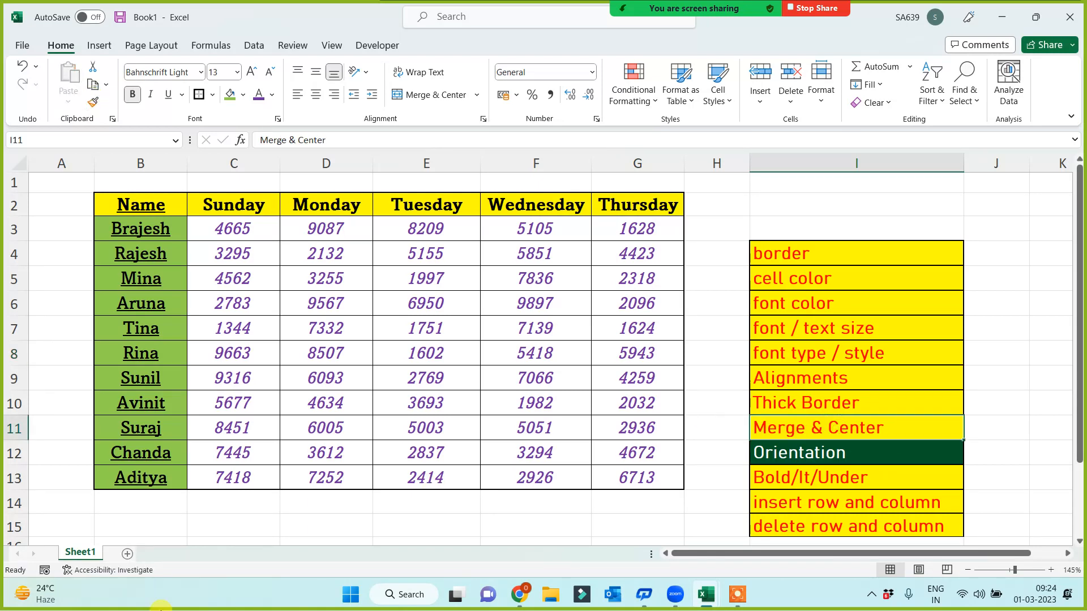
Step: Merge B1:G1 into one title cell and raise row 1 to about 32.4 height
{"action": "left_click_drag", "start_coordinate": [141, 184], "coordinate": [640, 182]}
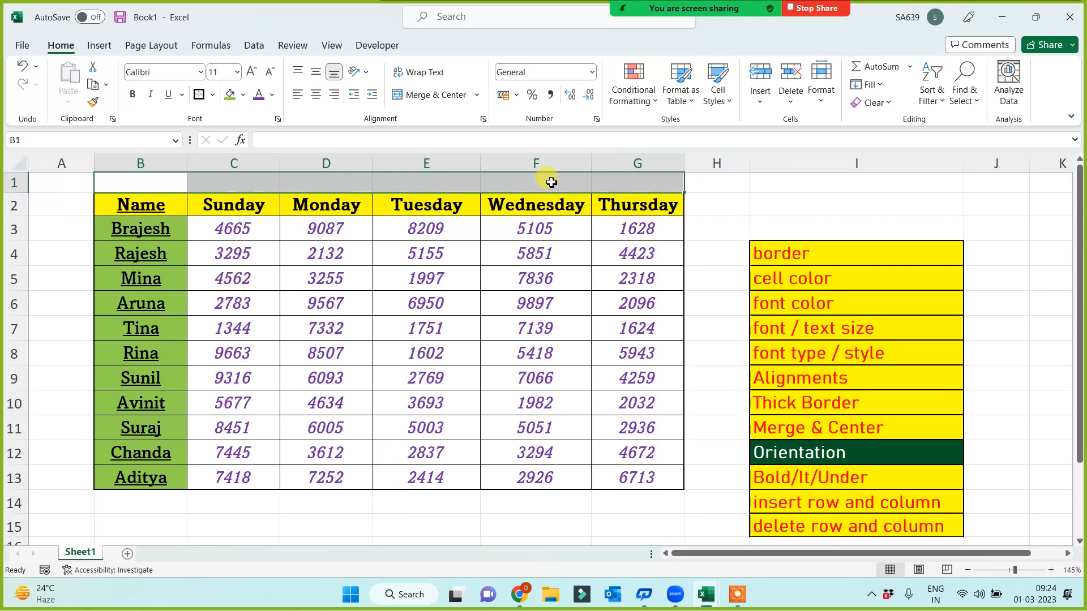
{"action": "left_click", "coordinate": [432, 98]}
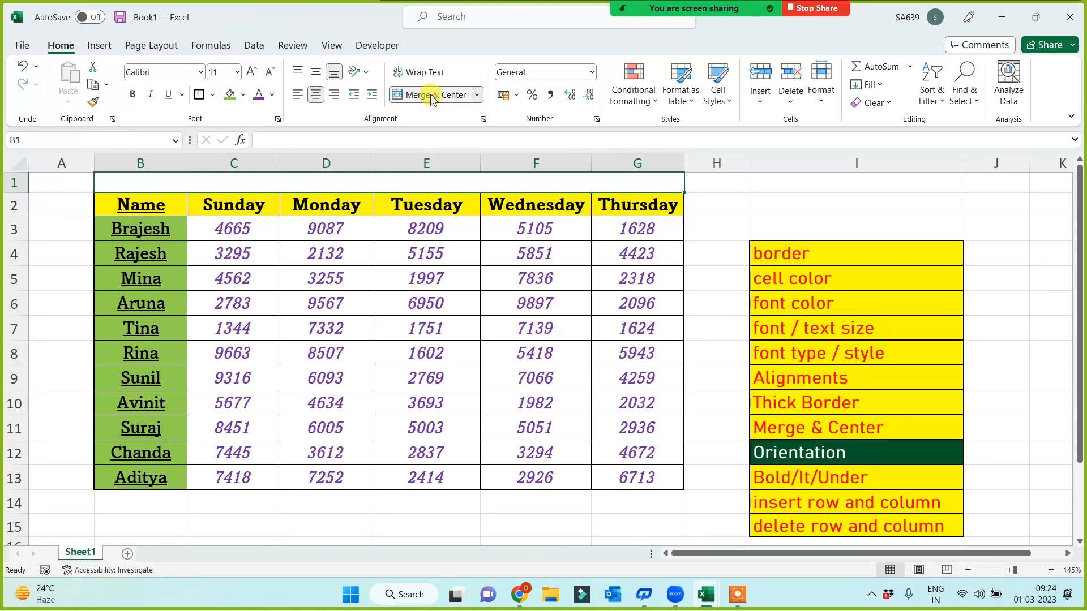
{"action": "left_click_drag", "start_coordinate": [17, 192], "coordinate": [17, 218]}
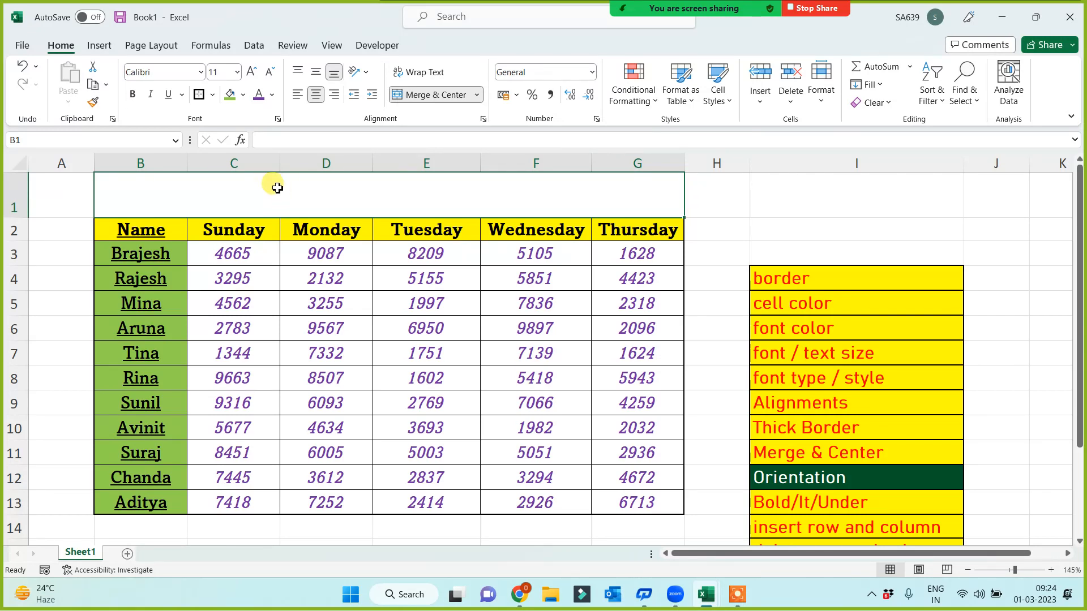
{"action": "left_click", "coordinate": [831, 231]}
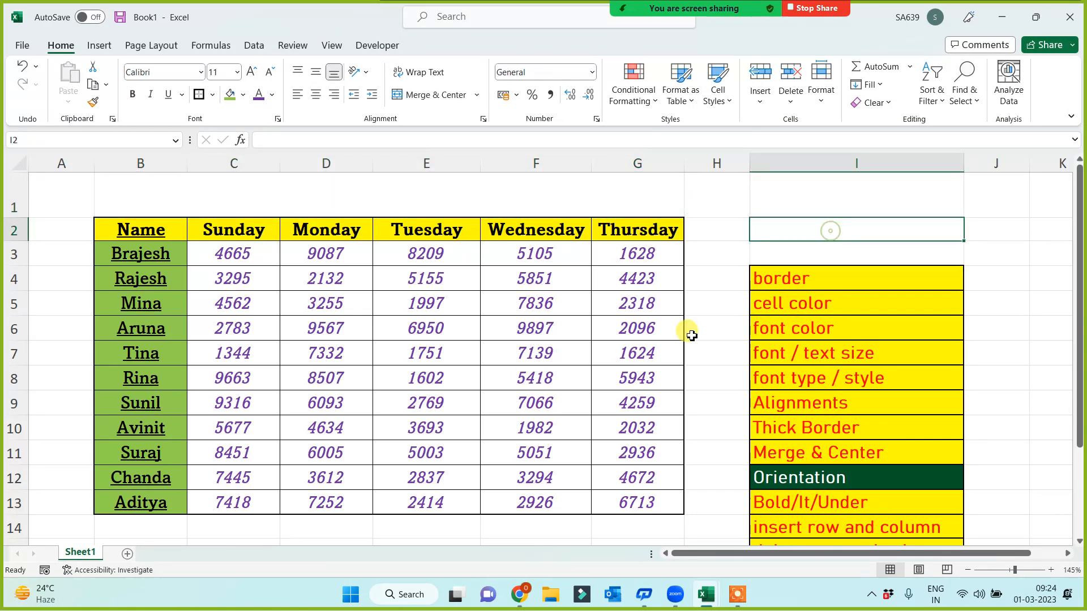
{"action": "left_click", "coordinate": [60, 403]}
{"action": "left_click", "coordinate": [58, 252]}
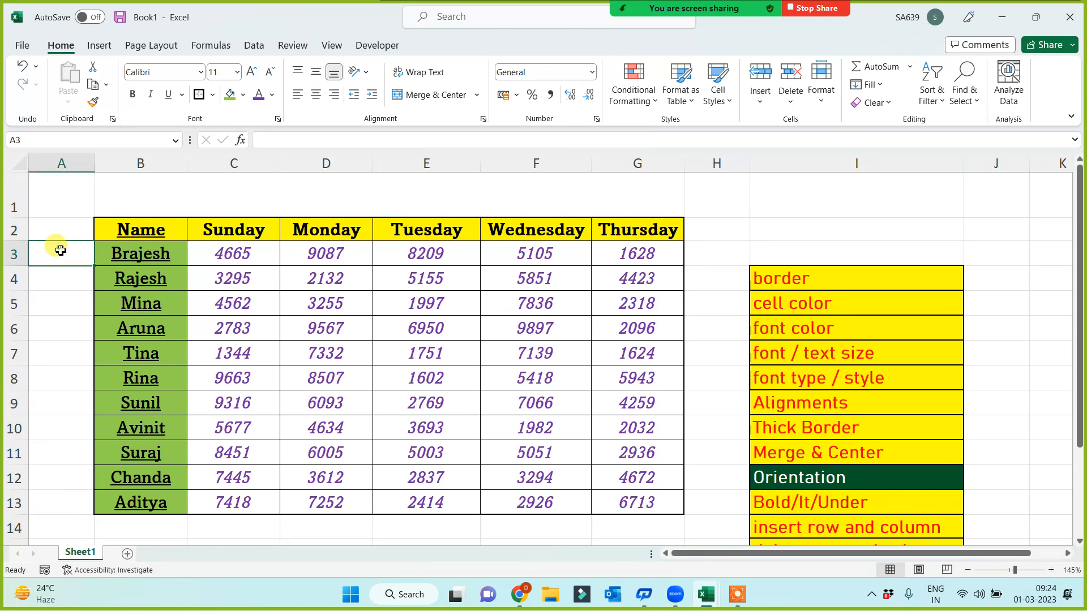
{"action": "left_click", "coordinate": [146, 187]}
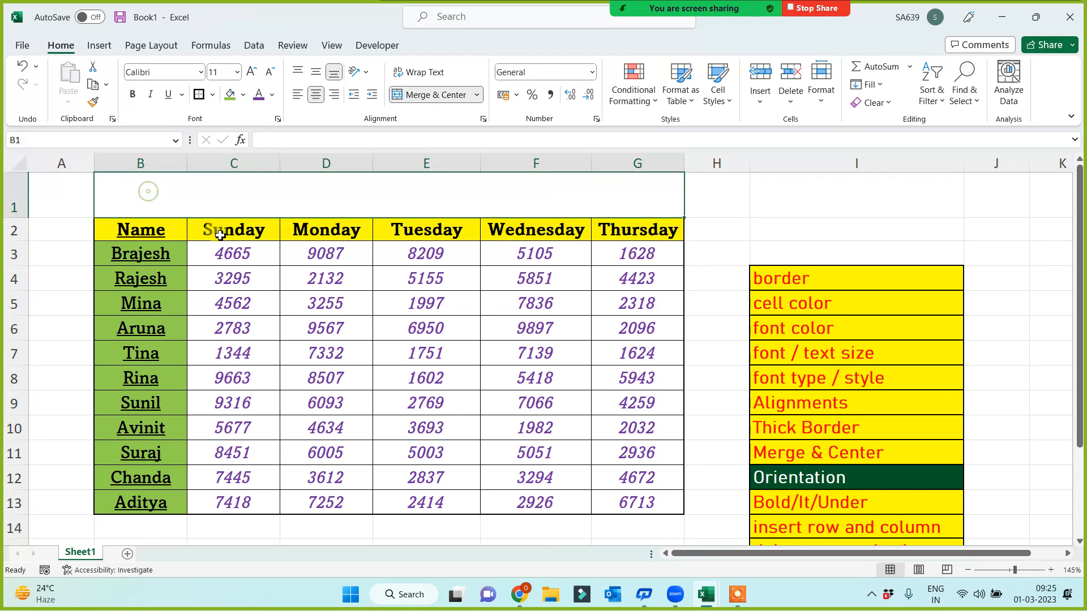
Step: Fill the merged B1 banner purple and set its text colour to white
{"action": "left_click", "coordinate": [243, 95]}
{"action": "left_click", "coordinate": [243, 96]}
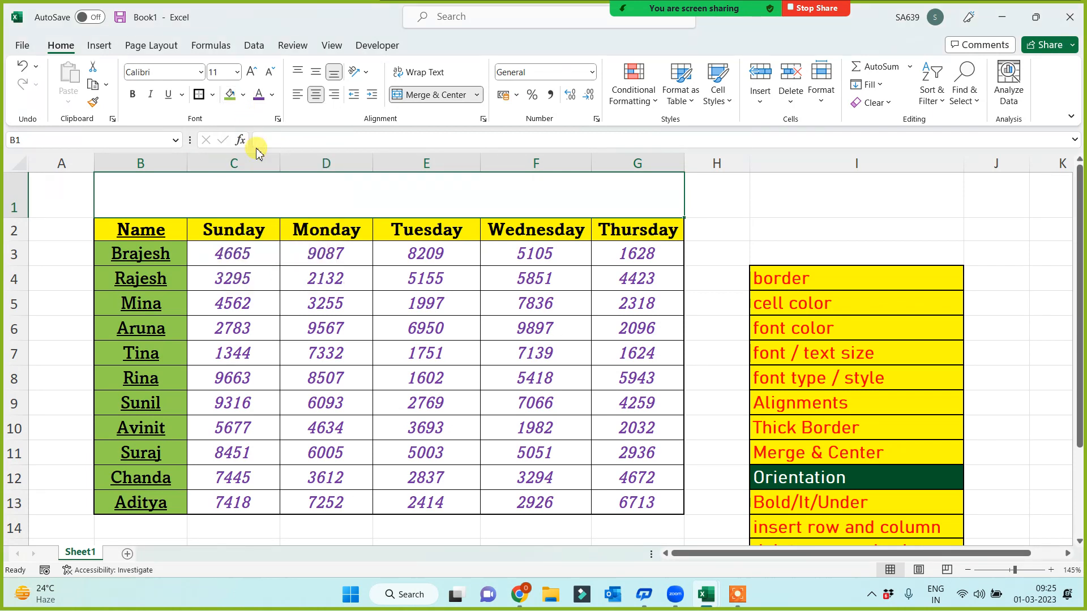
{"action": "left_click", "coordinate": [244, 96]}
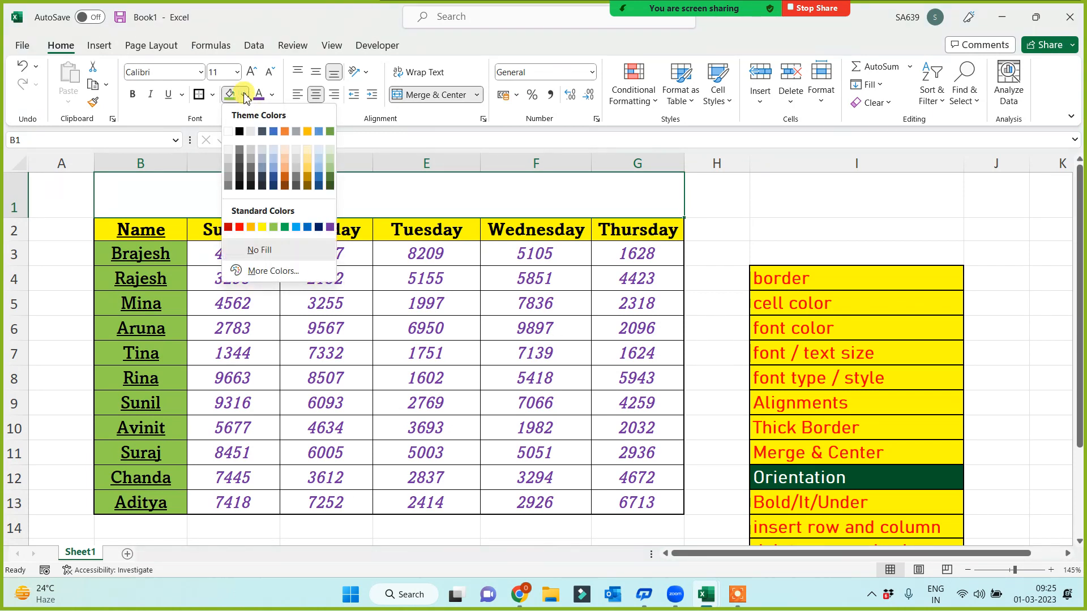
{"action": "left_click", "coordinate": [330, 227]}
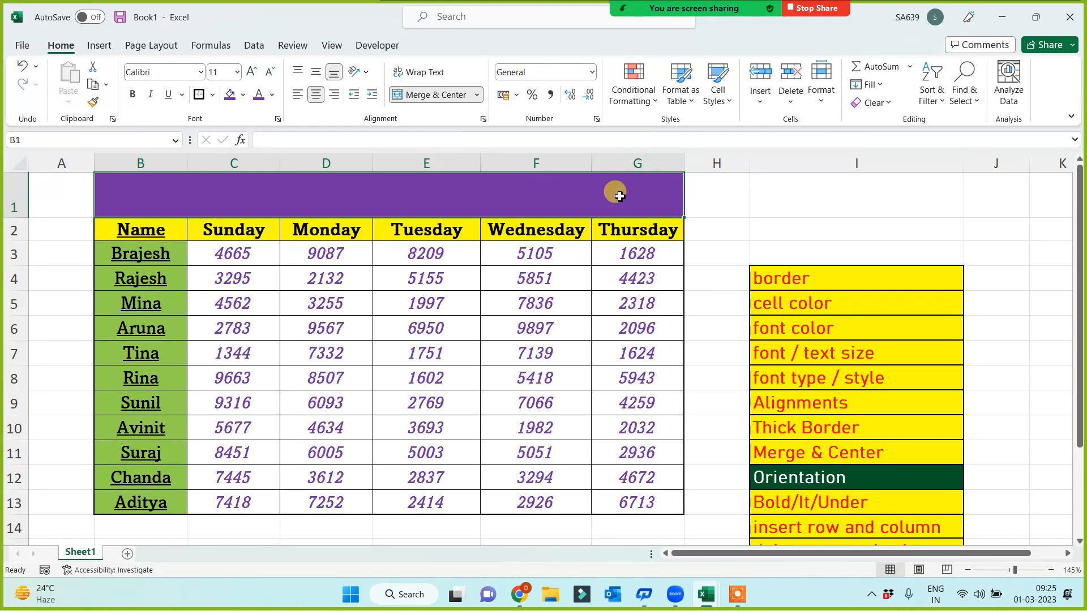
{"action": "left_click", "coordinate": [858, 200]}
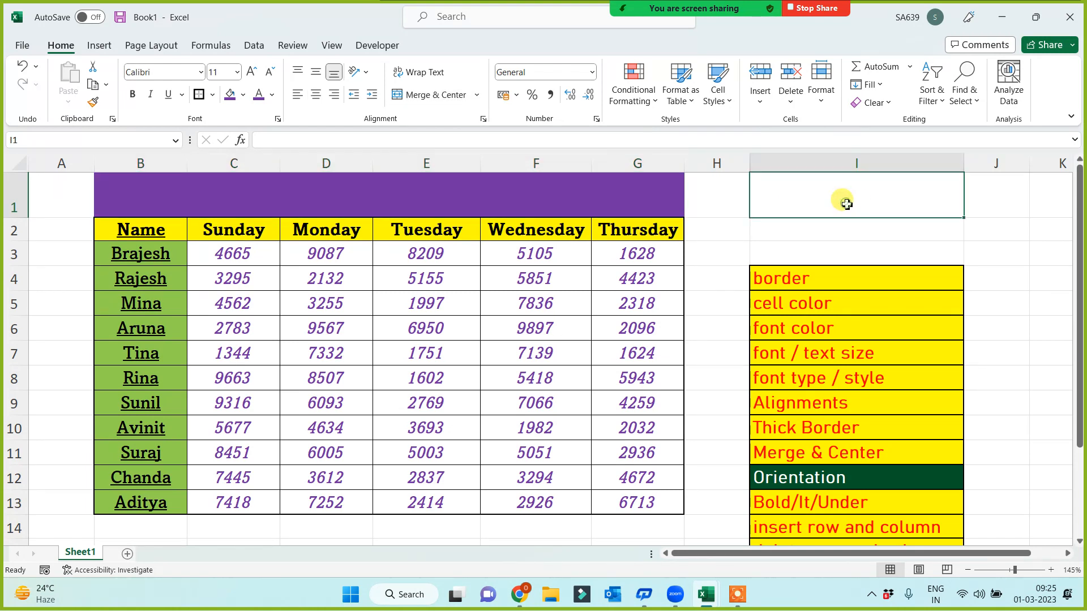
{"action": "left_click", "coordinate": [191, 202]}
{"action": "right_click", "coordinate": [398, 197]}
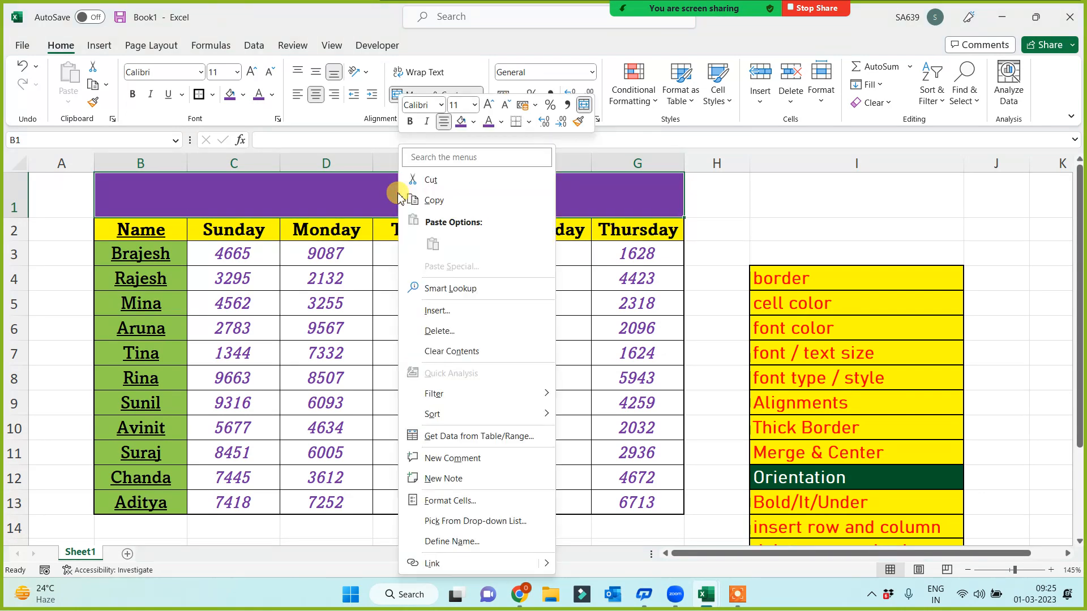
{"action": "left_click", "coordinate": [352, 194]}
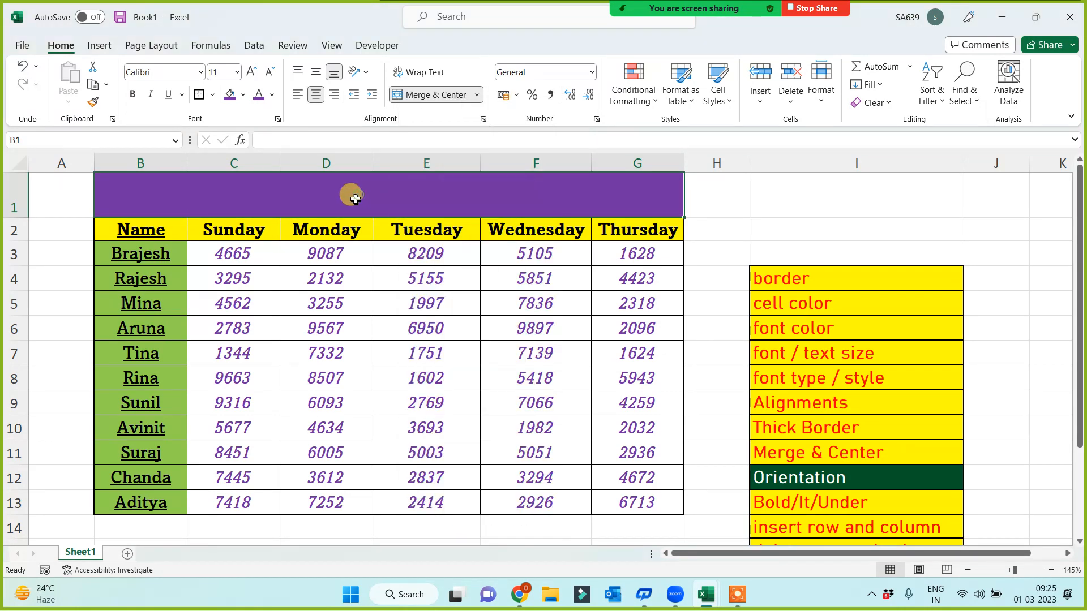
{"action": "left_click", "coordinate": [272, 95]}
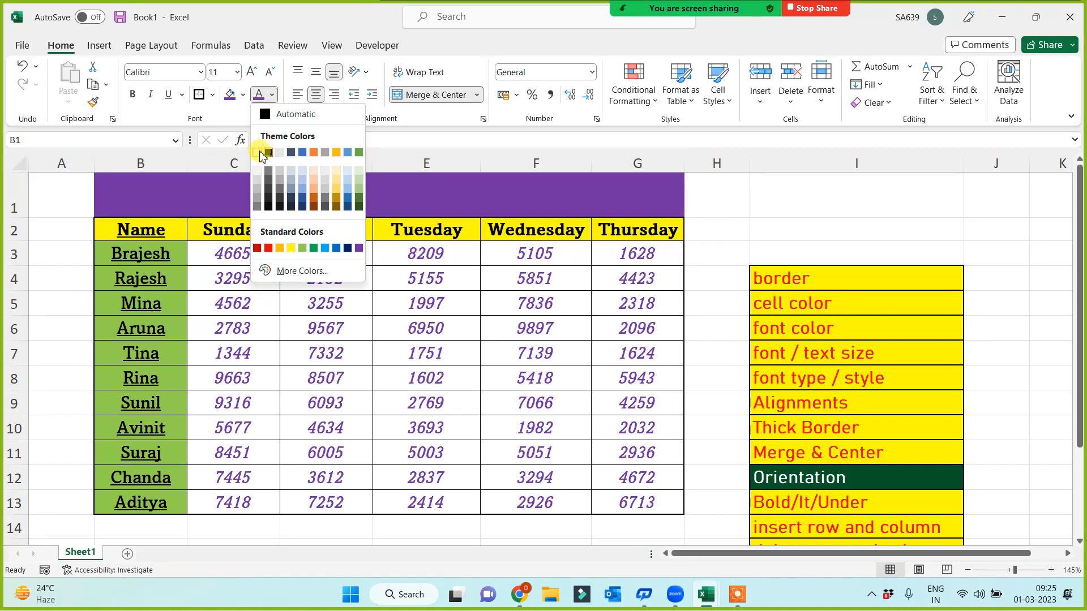
{"action": "left_click", "coordinate": [257, 153]}
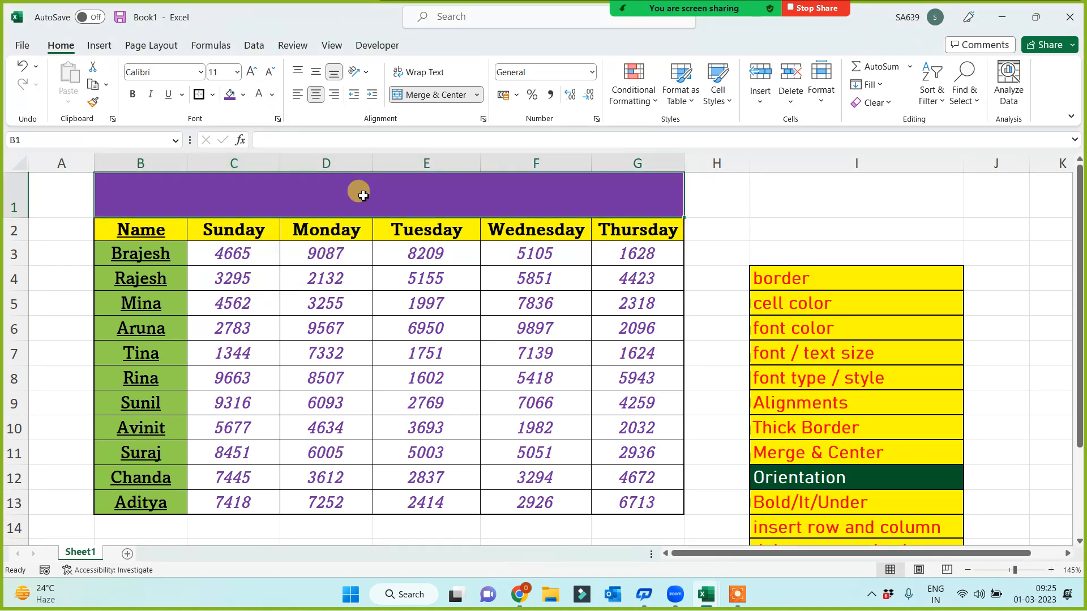
Step: Enter 'Sales Analysis 2021-2022' in the banner and enlarge it to size 26
{"action": "type", "text": "Sales An"}
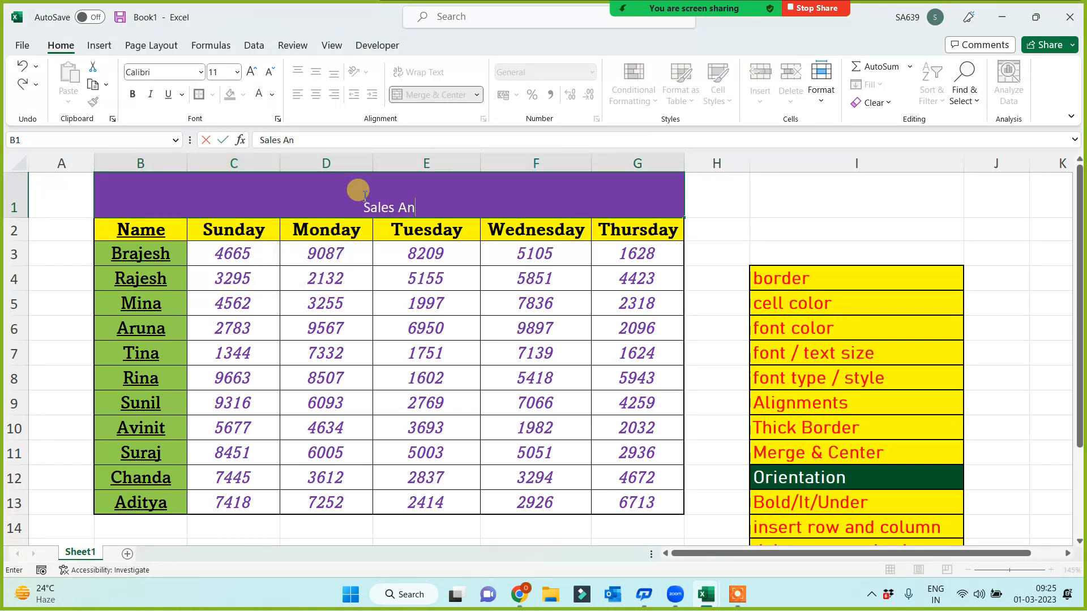
{"action": "type", "text": "alysis "}
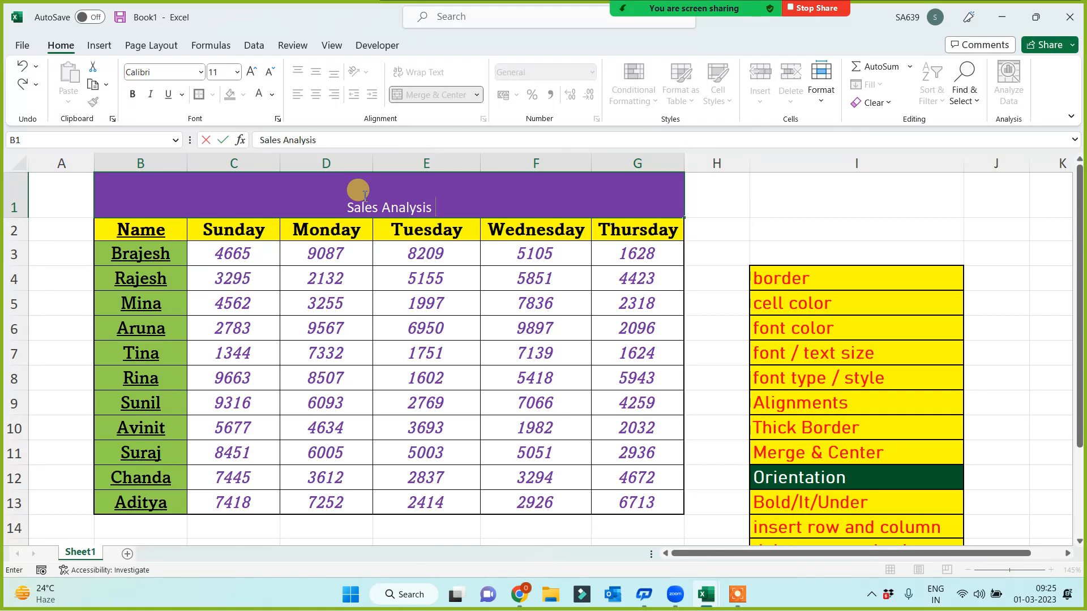
{"action": "type", "text": "2021-202"}
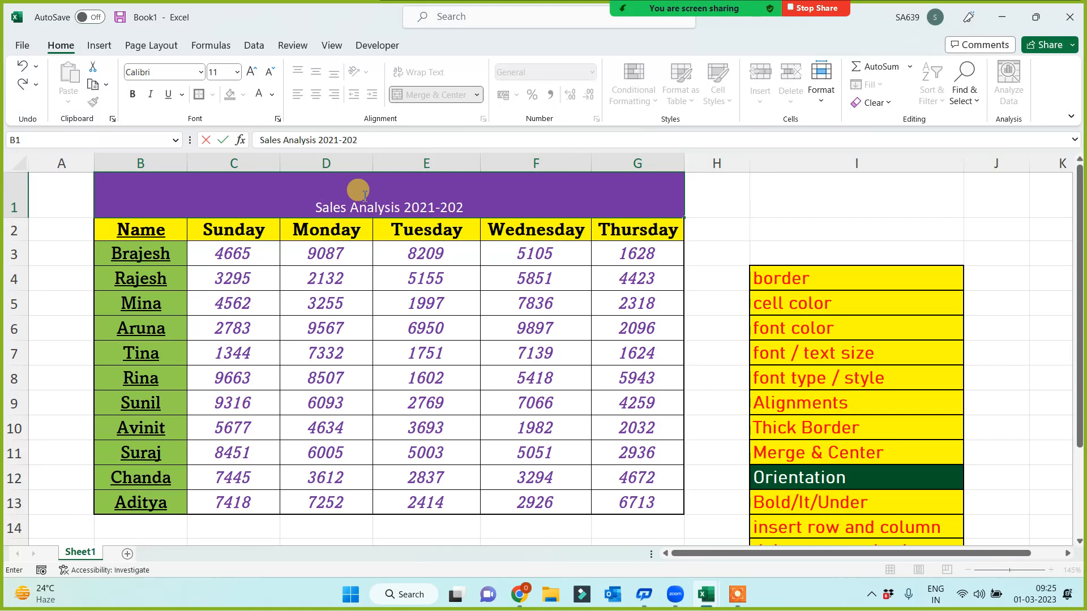
{"action": "type", "text": "2"}
{"action": "left_click", "coordinate": [346, 369]}
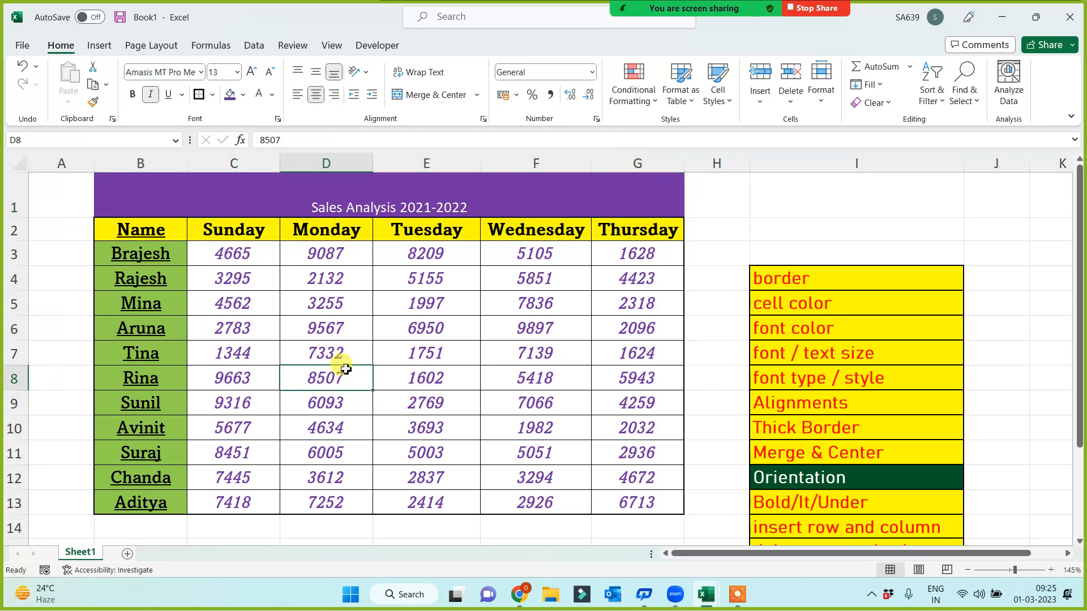
{"action": "left_click", "coordinate": [439, 208]}
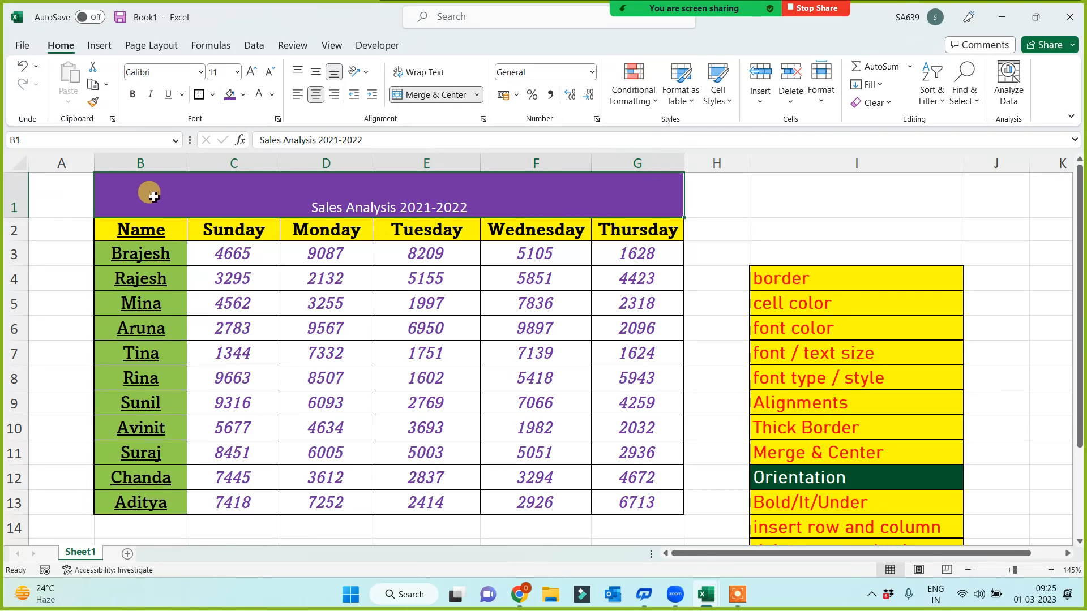
{"action": "left_click", "coordinate": [250, 72]}
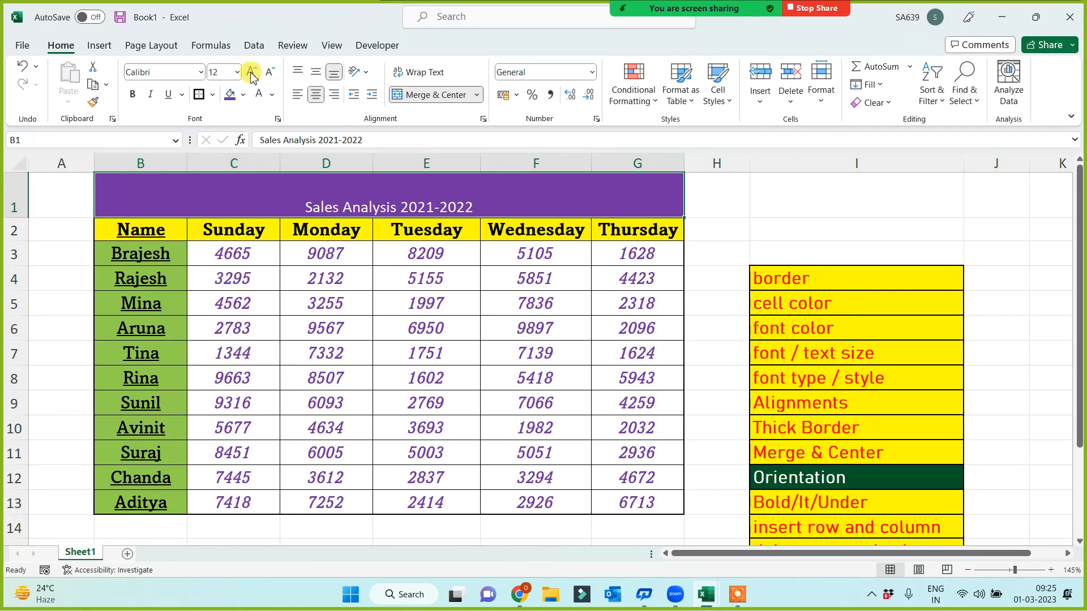
{"action": "left_click", "coordinate": [251, 72]}
{"action": "left_click", "coordinate": [251, 72]}
{"action": "left_click", "coordinate": [251, 73]}
{"action": "left_click", "coordinate": [251, 73]}
{"action": "left_click", "coordinate": [251, 72]}
{"action": "left_click", "coordinate": [251, 72]}
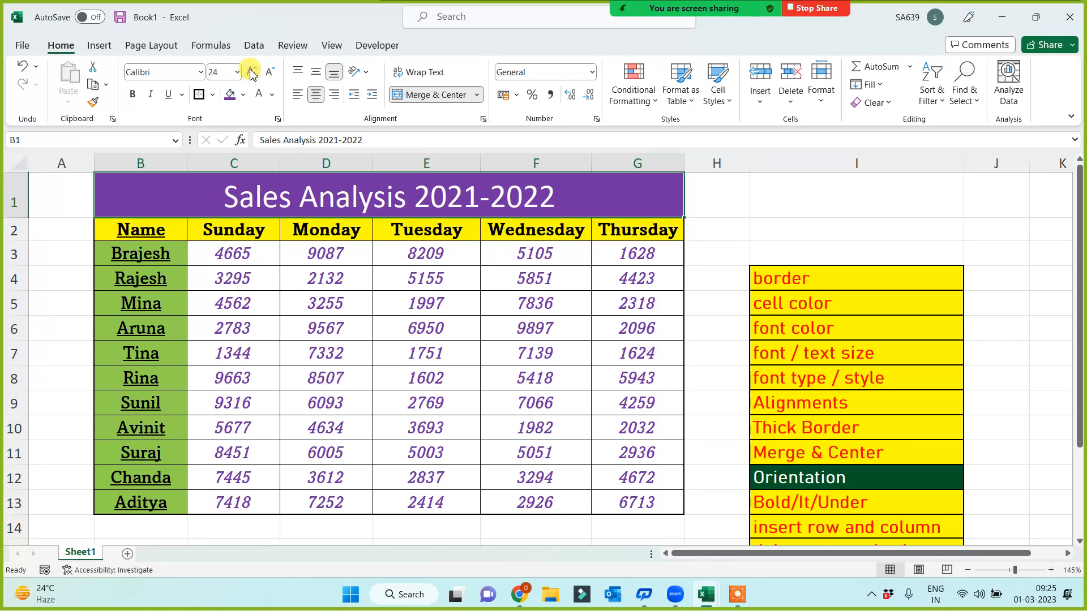
{"action": "left_click", "coordinate": [238, 72]}
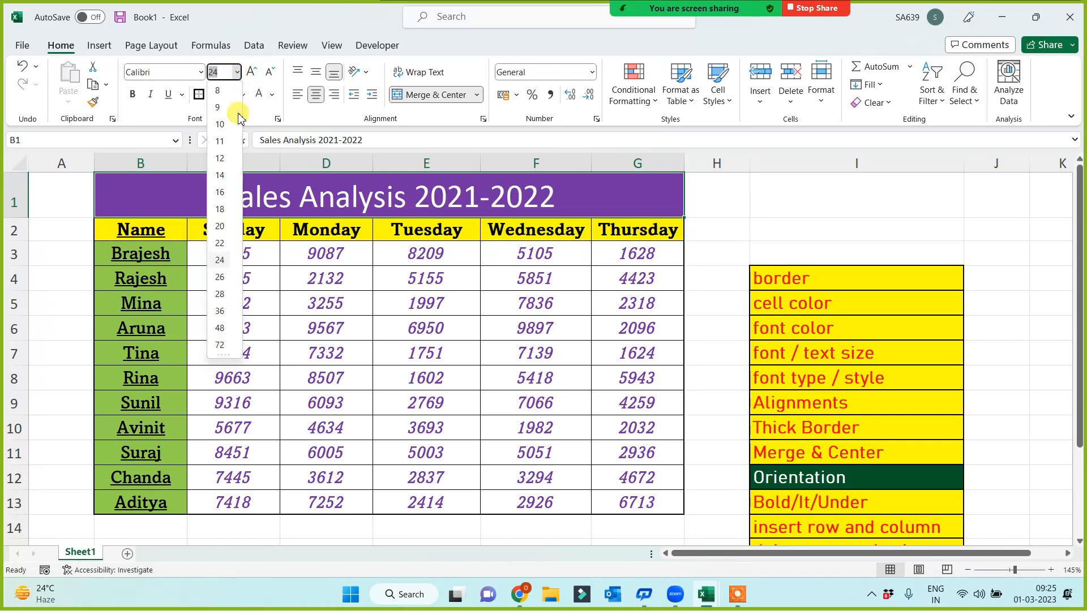
{"action": "left_click", "coordinate": [222, 277]}
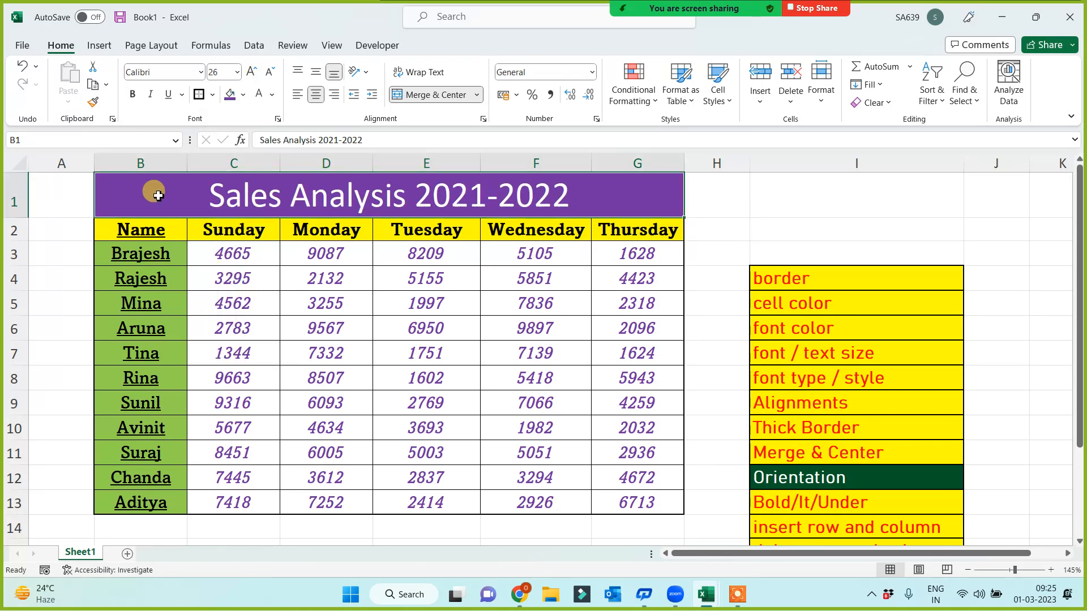
Step: Change the title font to Algerian at size 24
{"action": "left_click", "coordinate": [201, 73]}
{"action": "left_click", "coordinate": [193, 267]}
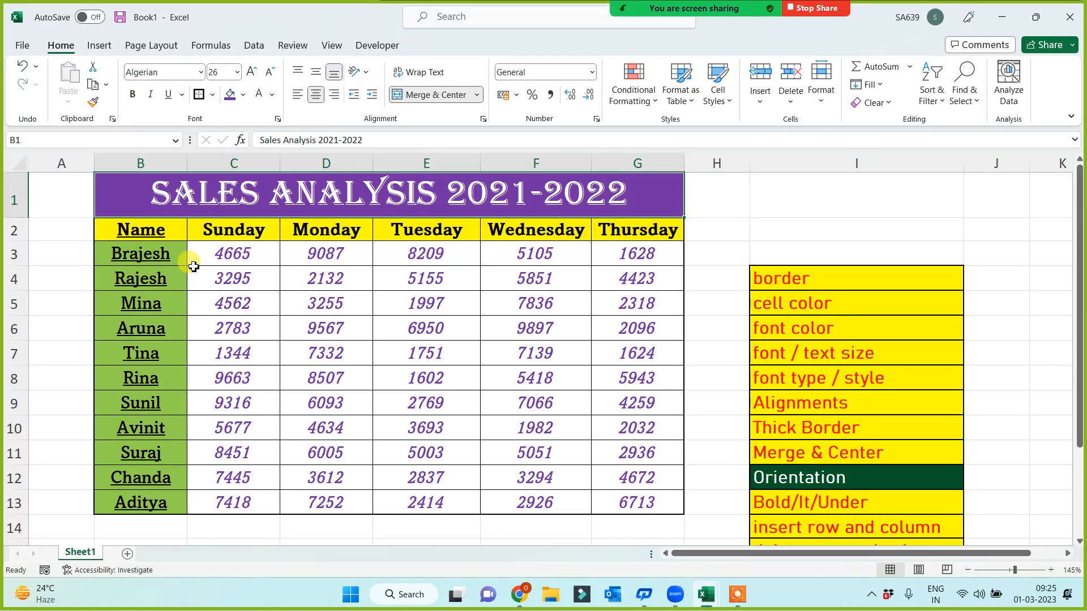
{"action": "left_click", "coordinate": [268, 73]}
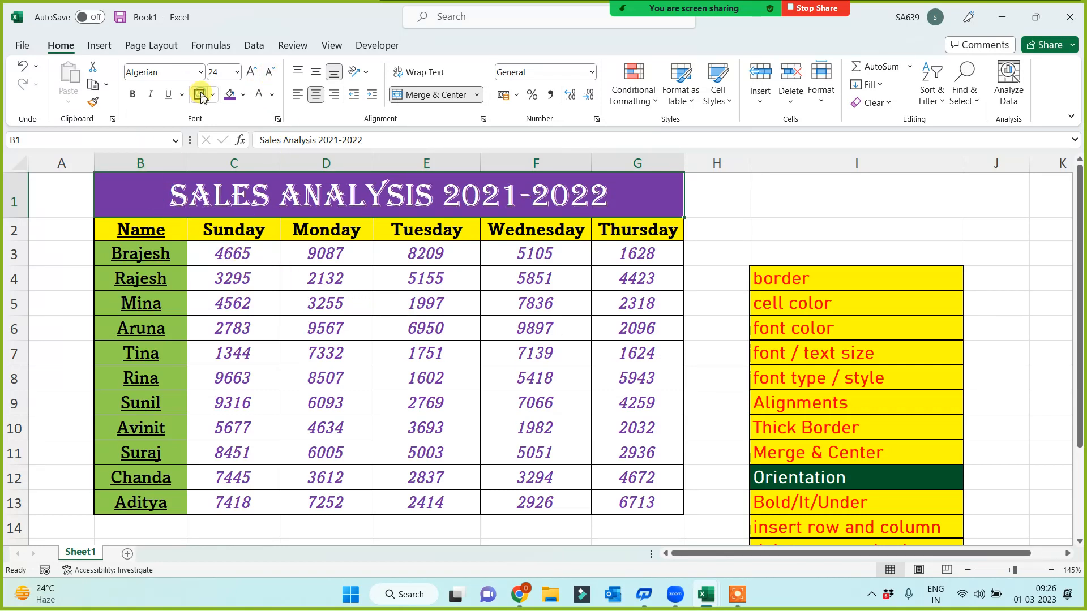
{"action": "left_click", "coordinate": [709, 231]}
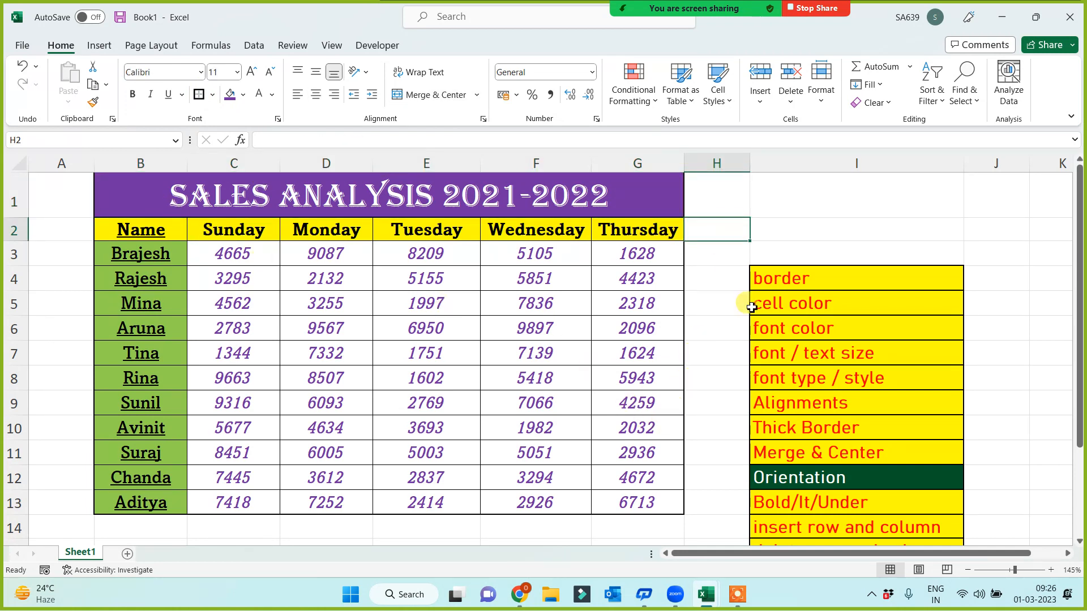
{"action": "left_click", "coordinate": [798, 455]}
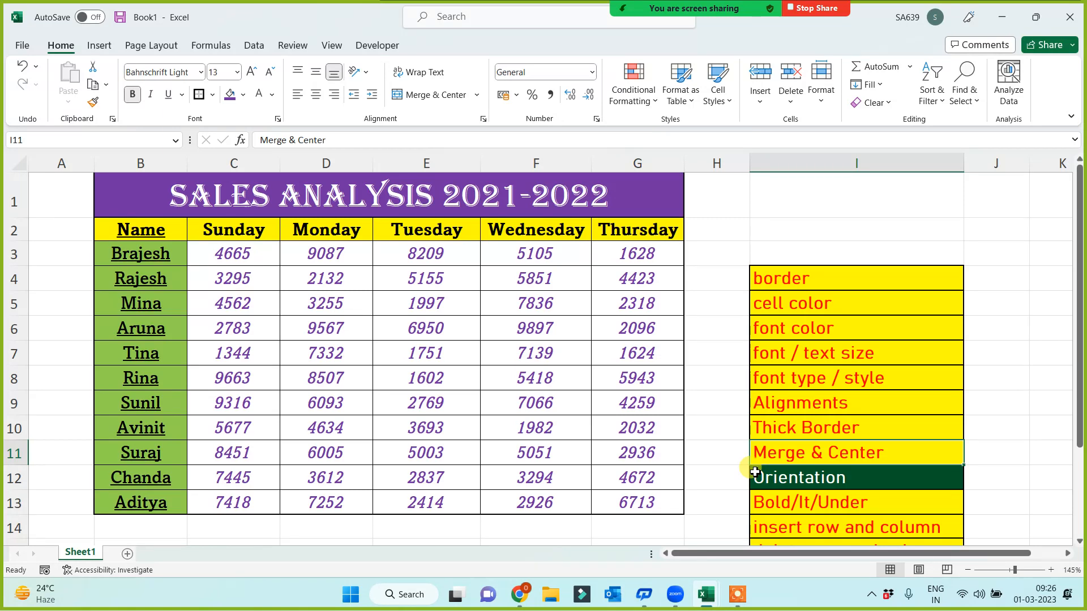
{"action": "left_click", "coordinate": [66, 190]}
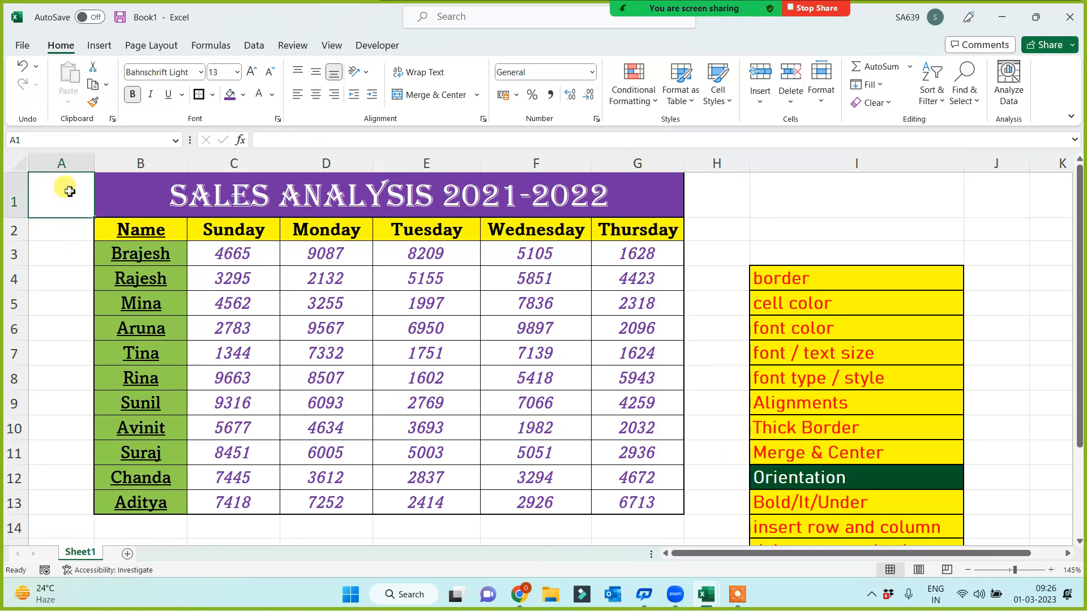
Step: Merge A1:A13 into one purple cell and enter 'Sales Report Created By Delhi Team'
{"action": "left_click_drag", "start_coordinate": [68, 211], "coordinate": [60, 505]}
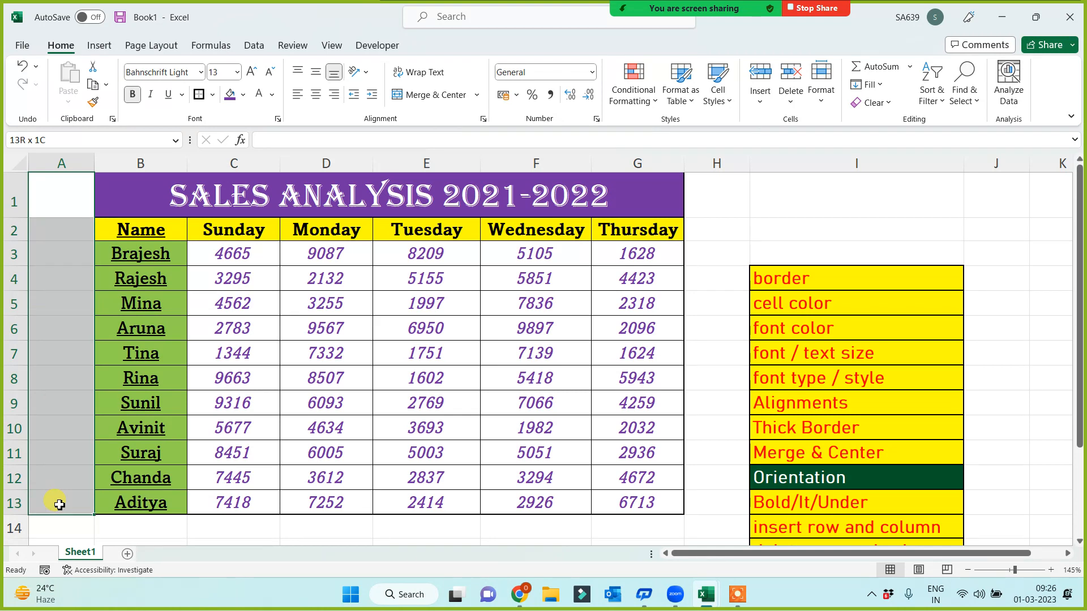
{"action": "left_click", "coordinate": [428, 97]}
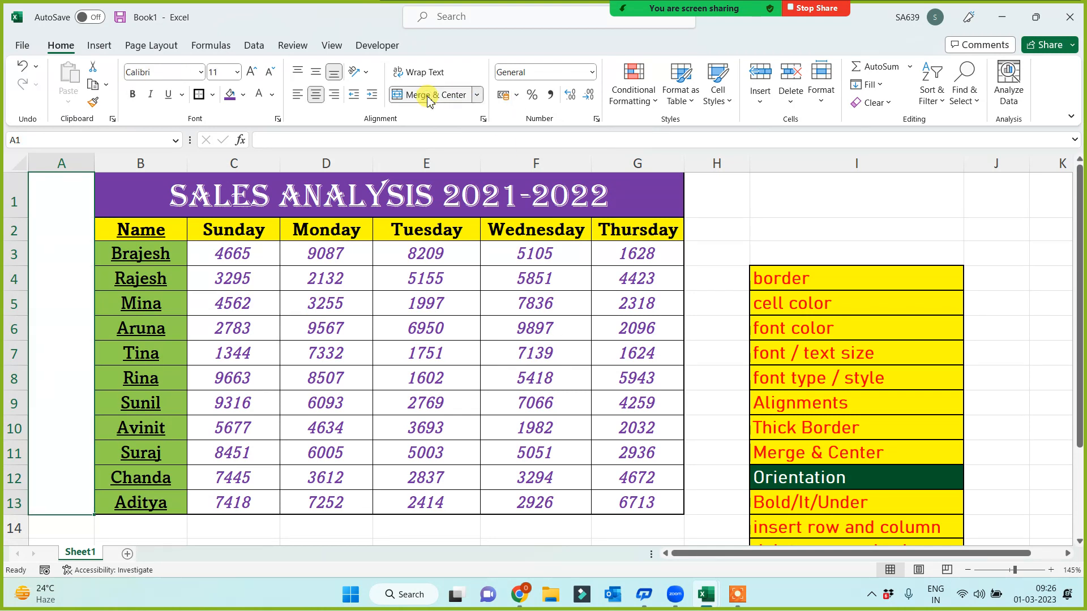
{"action": "left_click", "coordinate": [229, 95]}
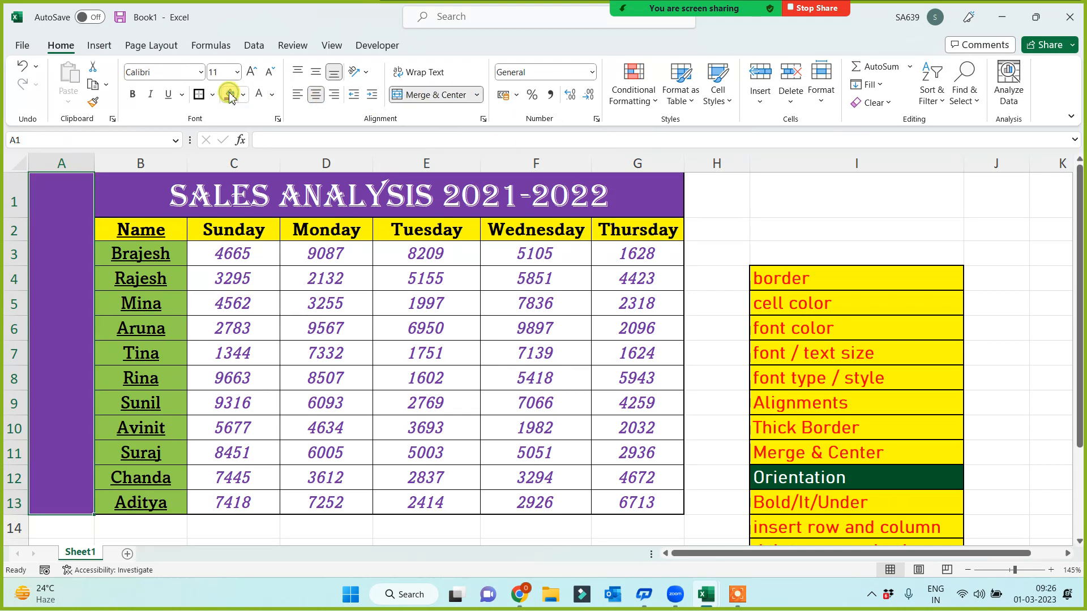
{"action": "double_click", "coordinate": [56, 354]}
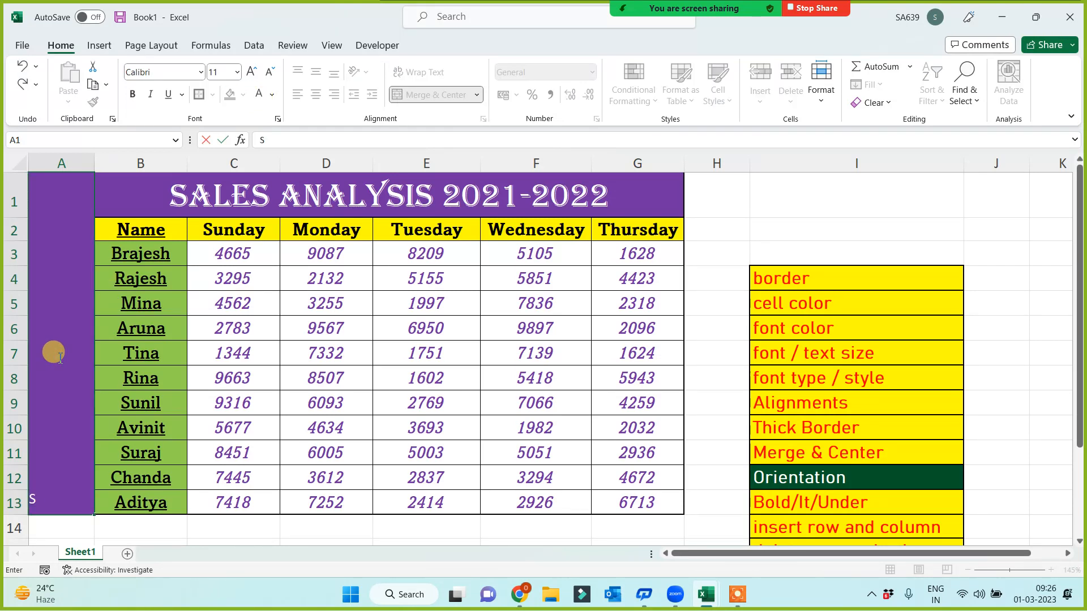
{"action": "type", "text": "Sales Repor"}
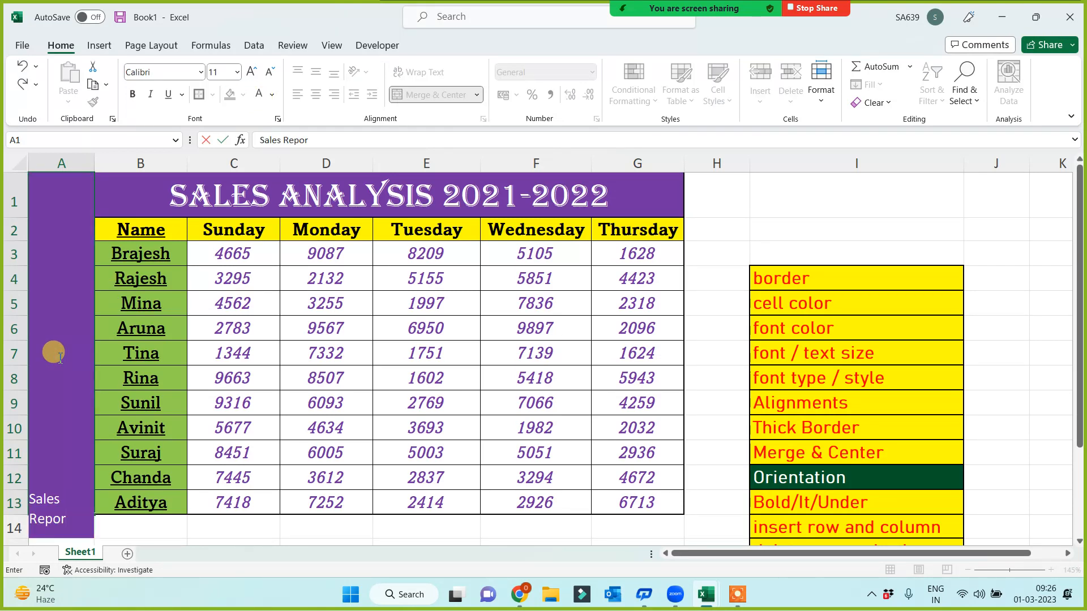
{"action": "type", "text": "t Created By Delhi Team"}
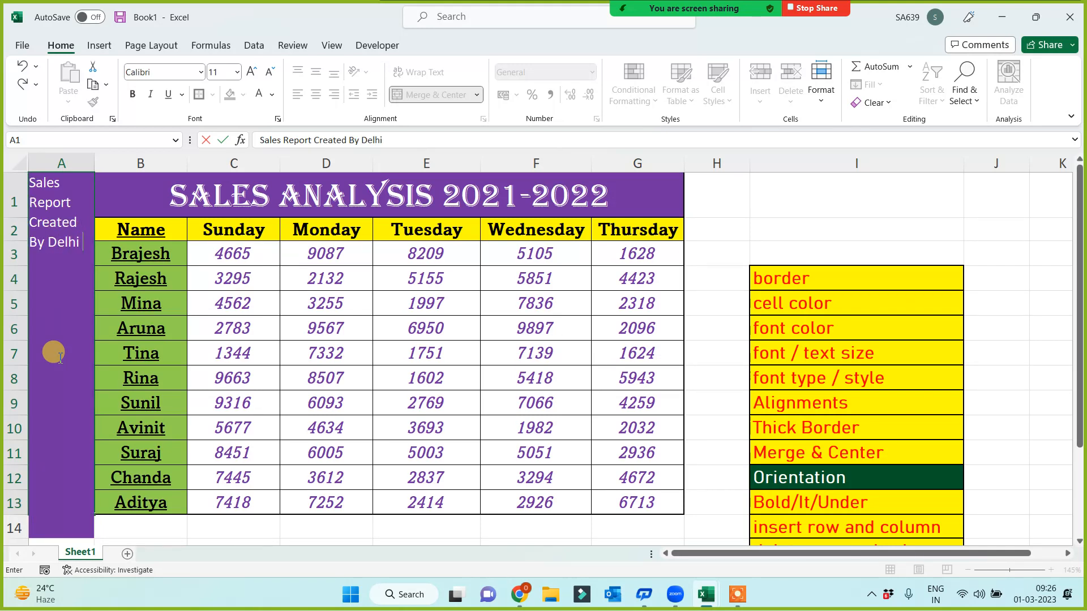
{"action": "left_click", "coordinate": [399, 353]}
Step: Check the side label text, widen column A to show it, then narrow it to a strip
{"action": "left_click", "coordinate": [77, 417]}
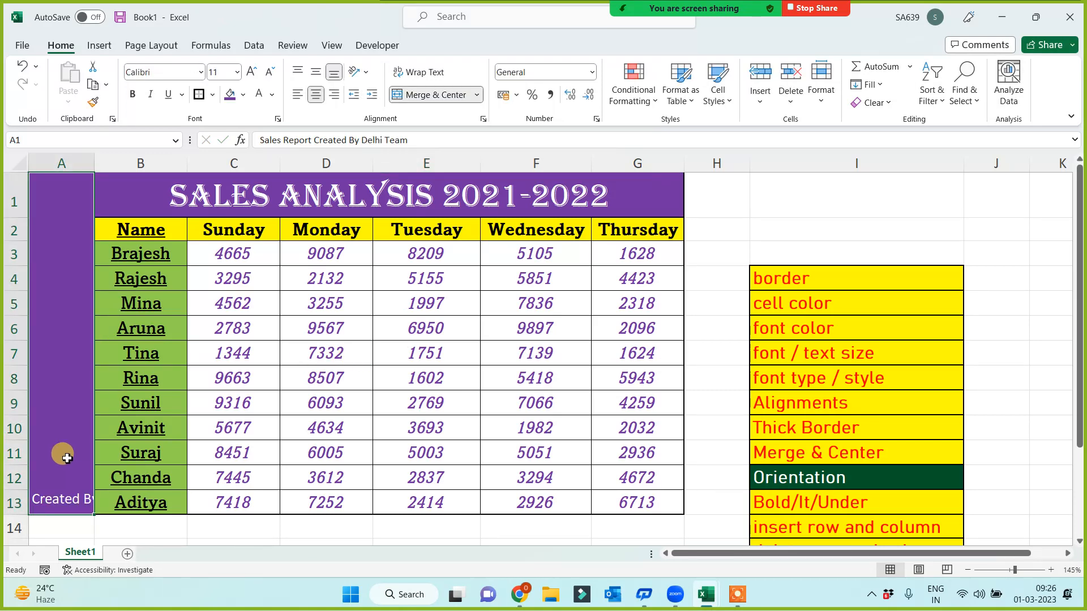
{"action": "left_click", "coordinate": [360, 417]}
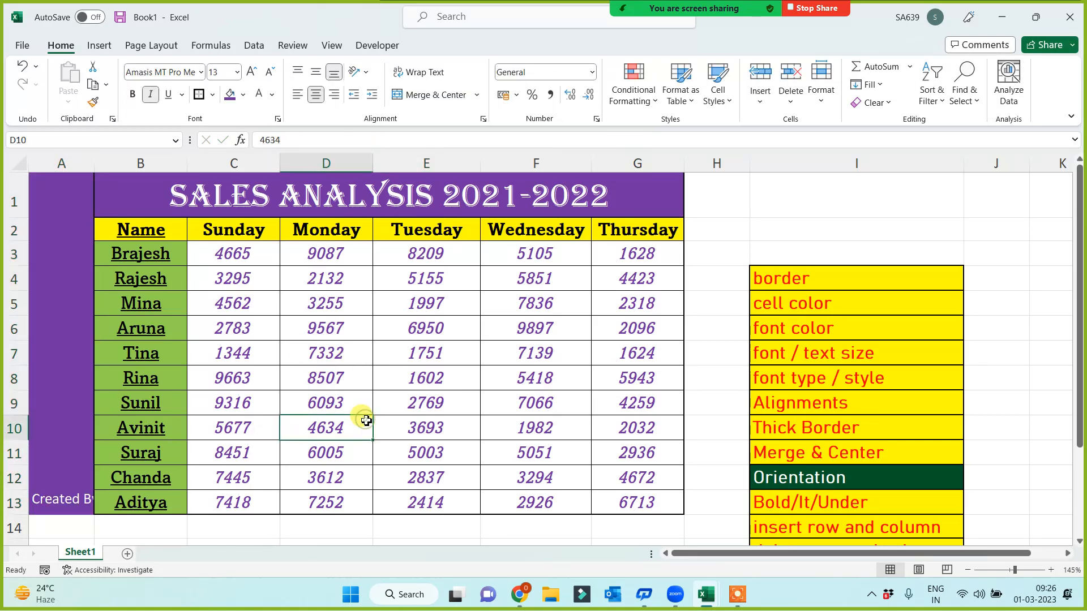
{"action": "left_click", "coordinate": [57, 498]}
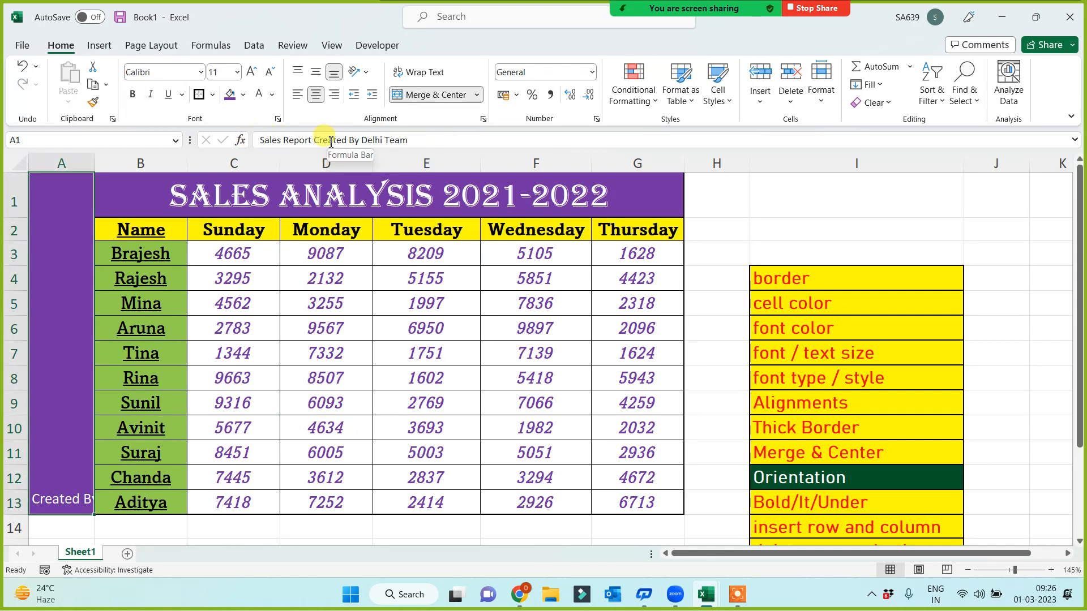
{"action": "left_click", "coordinate": [325, 354]}
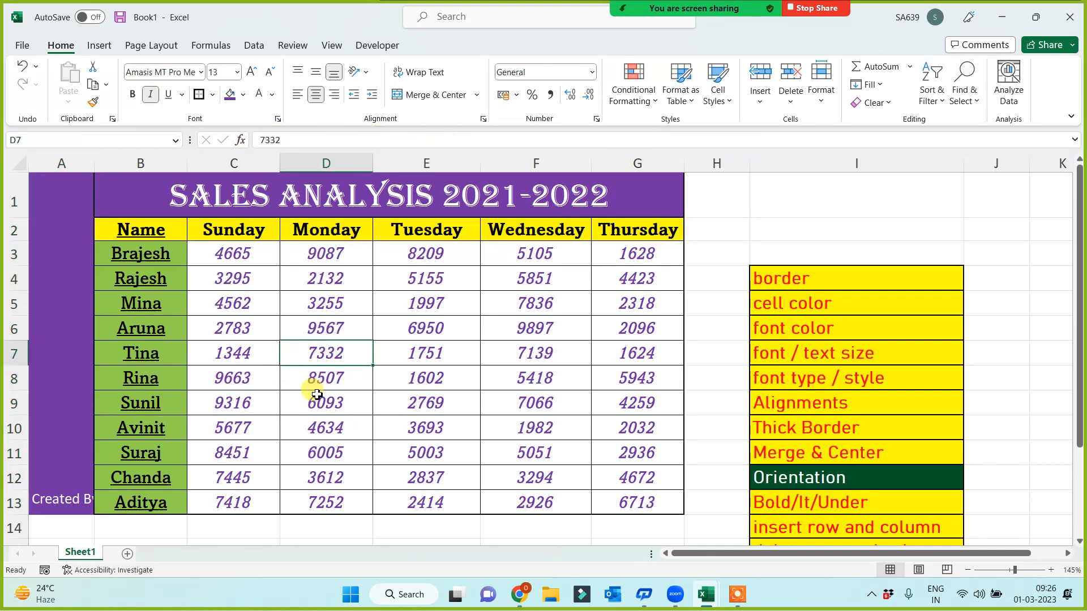
{"action": "left_click_drag", "start_coordinate": [94, 168], "coordinate": [274, 221]}
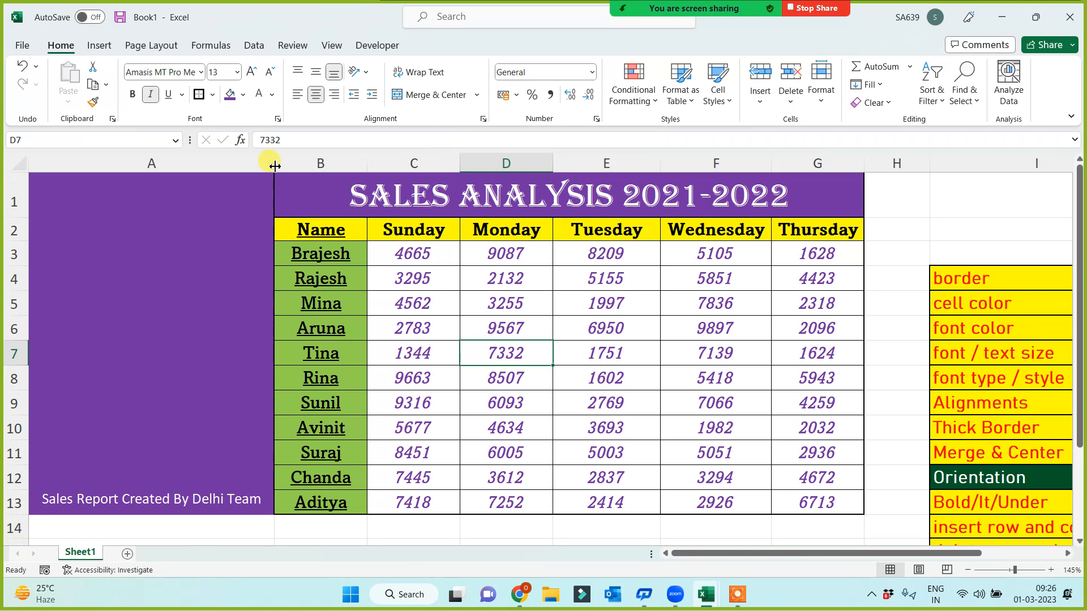
{"action": "left_click_drag", "start_coordinate": [274, 164], "coordinate": [64, 201]}
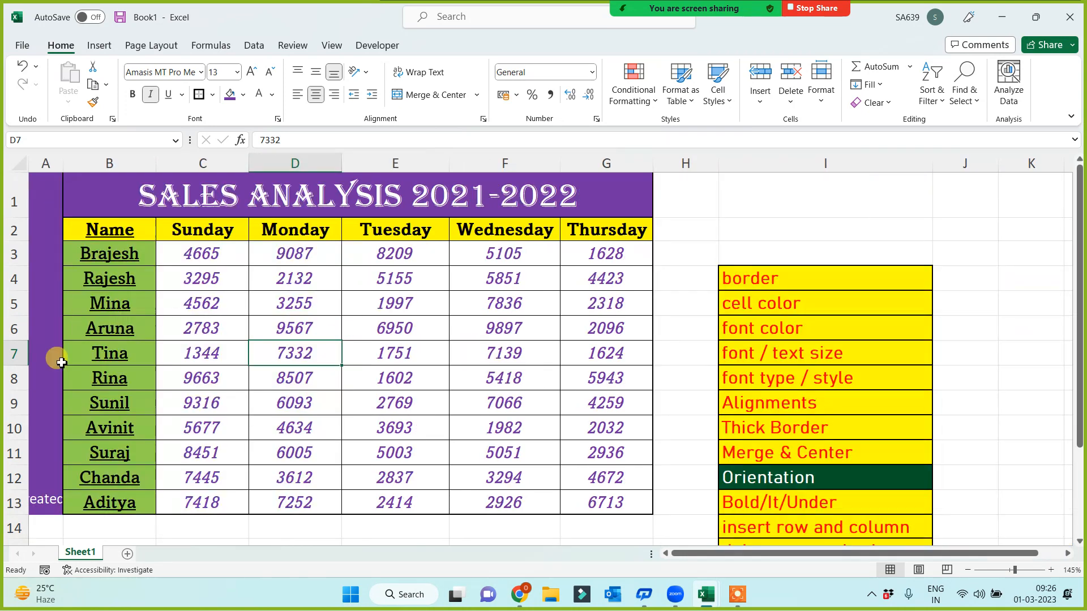
Step: Rotate the side label text upward, enlarge it to 14, middle-align it and make it bold
{"action": "left_click", "coordinate": [43, 481]}
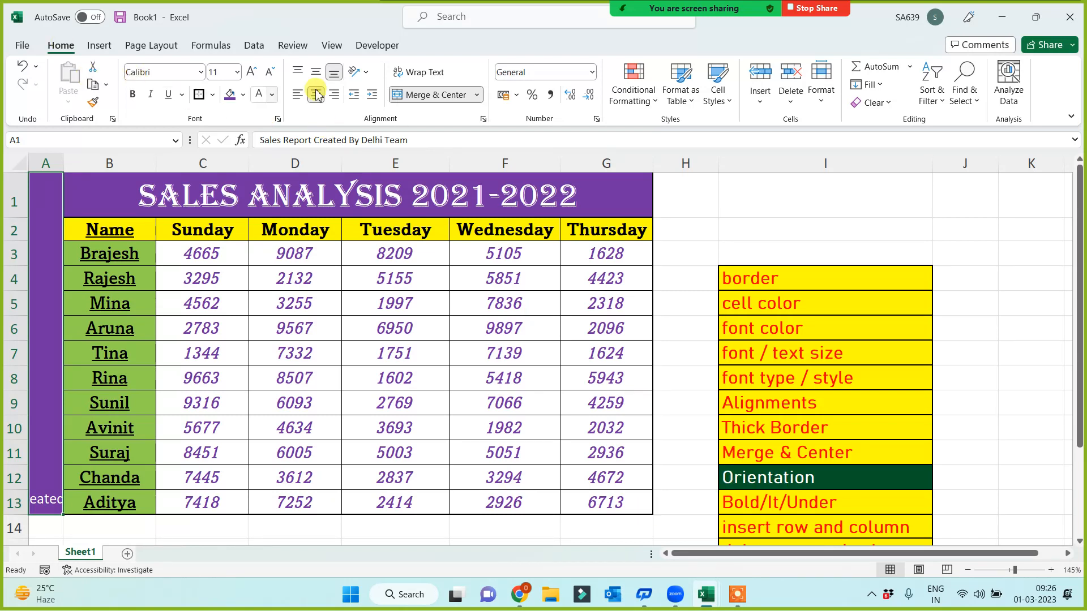
{"action": "left_click", "coordinate": [369, 75]}
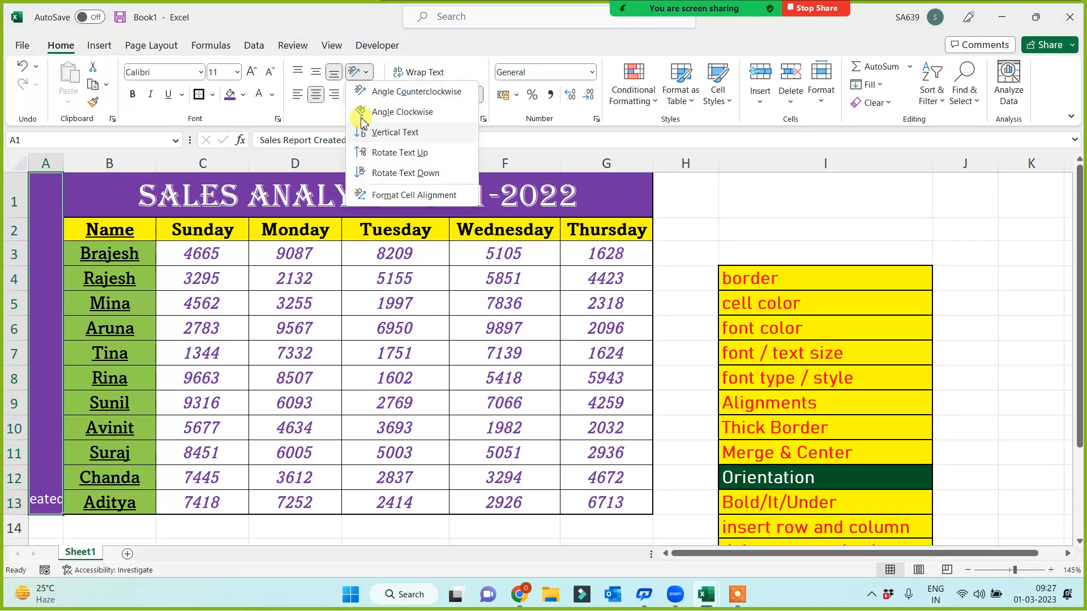
{"action": "left_click", "coordinate": [361, 154]}
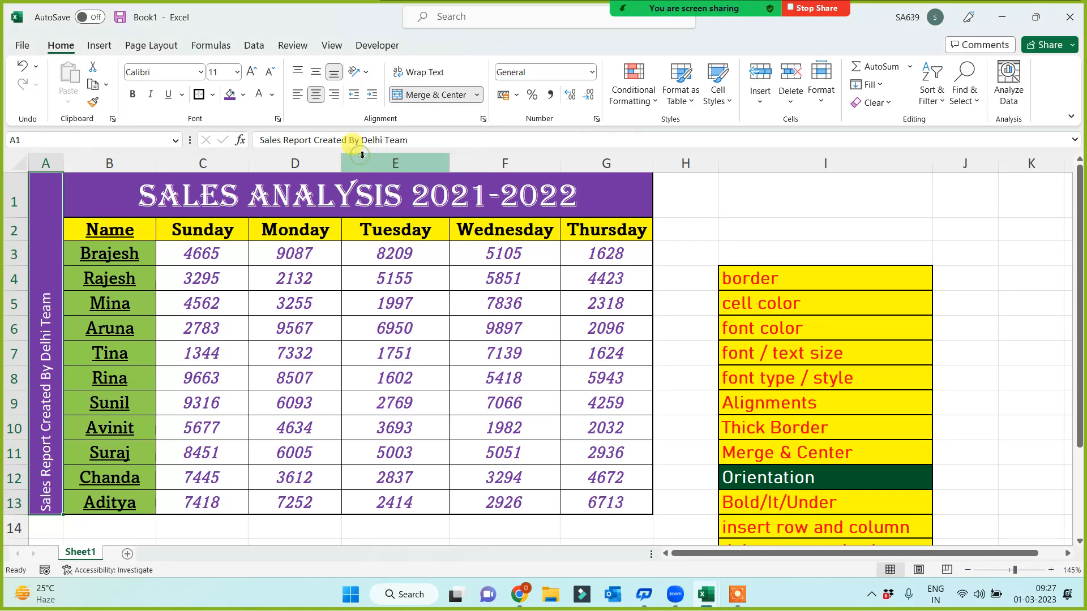
{"action": "left_click", "coordinate": [252, 72]}
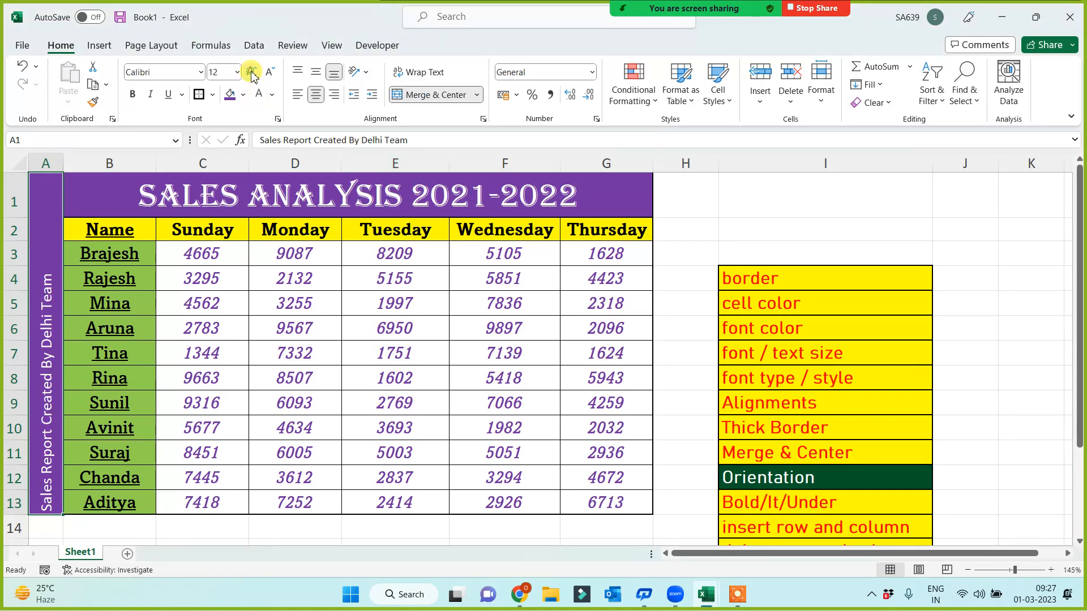
{"action": "left_click", "coordinate": [252, 72]}
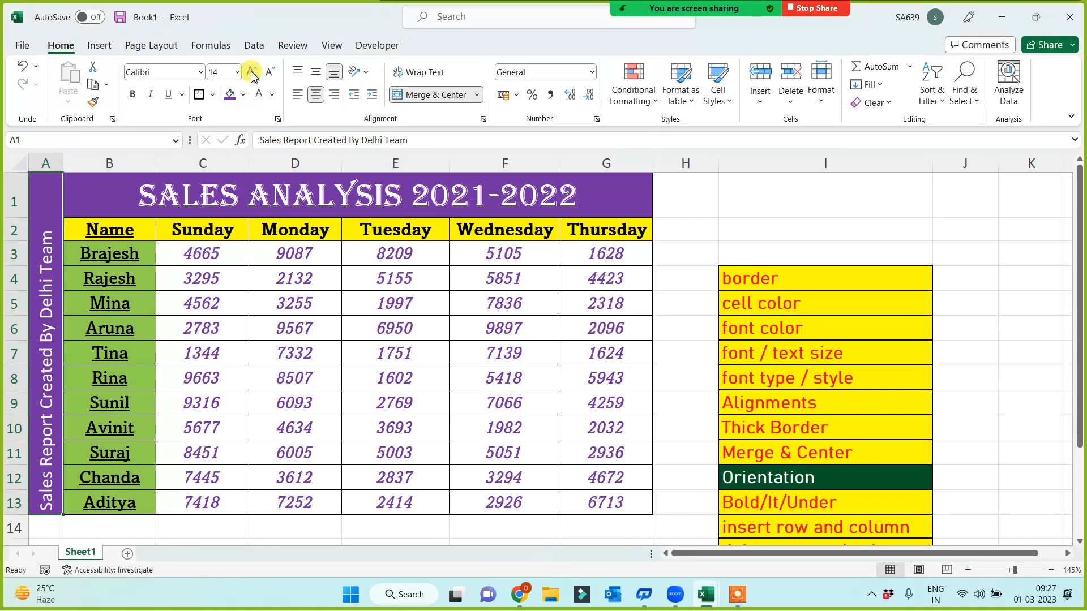
{"action": "left_click", "coordinate": [319, 76]}
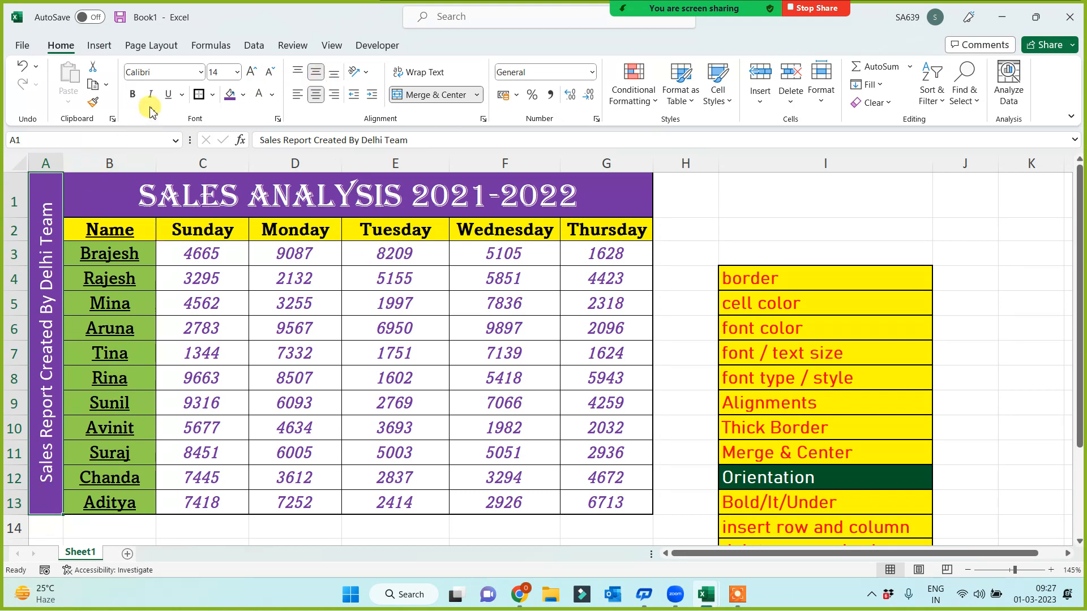
{"action": "left_click", "coordinate": [132, 94]}
{"action": "left_click", "coordinate": [753, 235]}
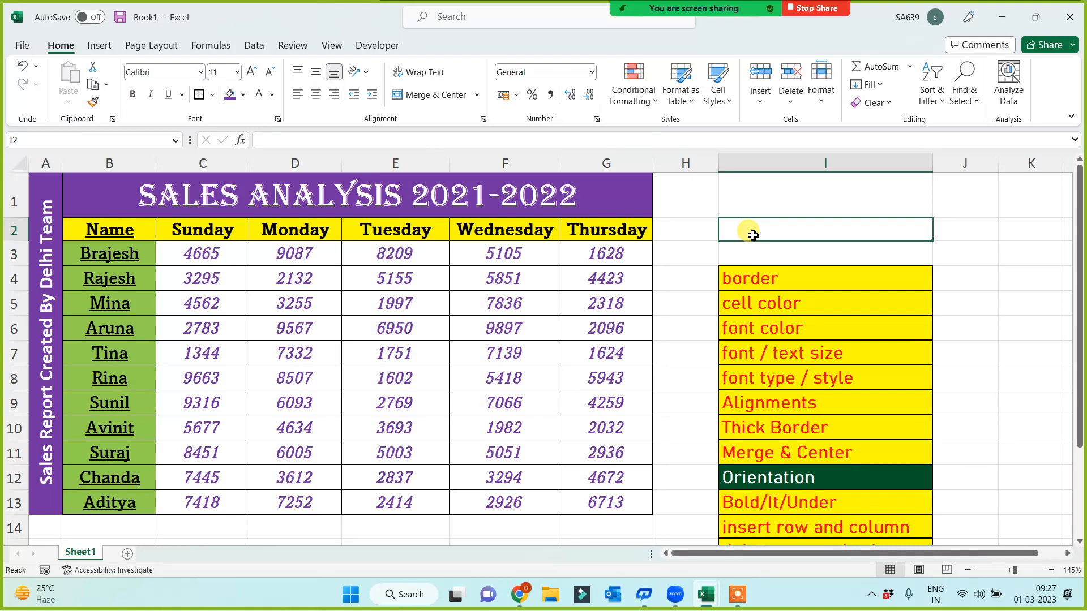
Step: Copy the yellow-and-red style from 'font type / style' onto the Orientation entry with Format Painter
{"action": "left_click", "coordinate": [772, 475]}
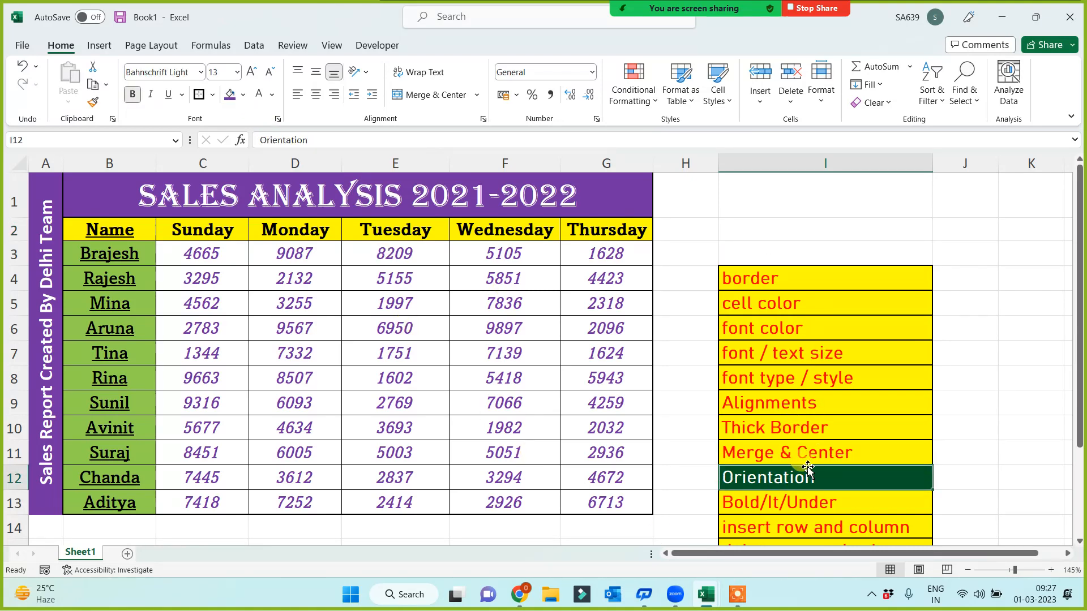
{"action": "scroll", "coordinate": [804, 453], "scroll_direction": "down", "scroll_amount": 1}
{"action": "scroll", "coordinate": [653, 463], "scroll_direction": "up", "scroll_amount": 1}
{"action": "left_click", "coordinate": [835, 379]}
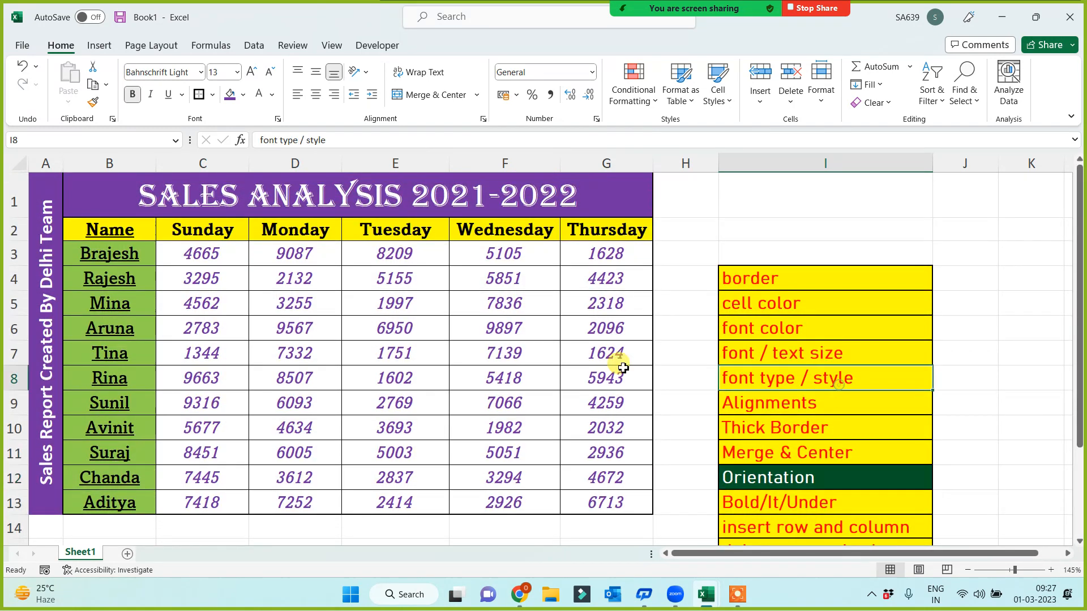
{"action": "left_click", "coordinate": [93, 104]}
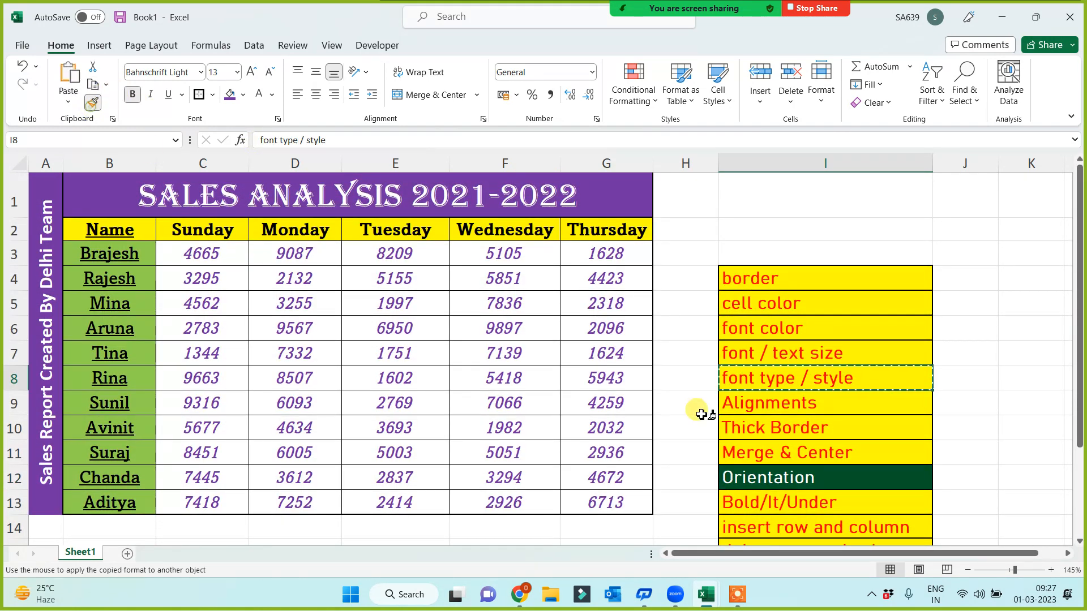
{"action": "left_click", "coordinate": [800, 481]}
{"action": "left_click", "coordinate": [741, 235]}
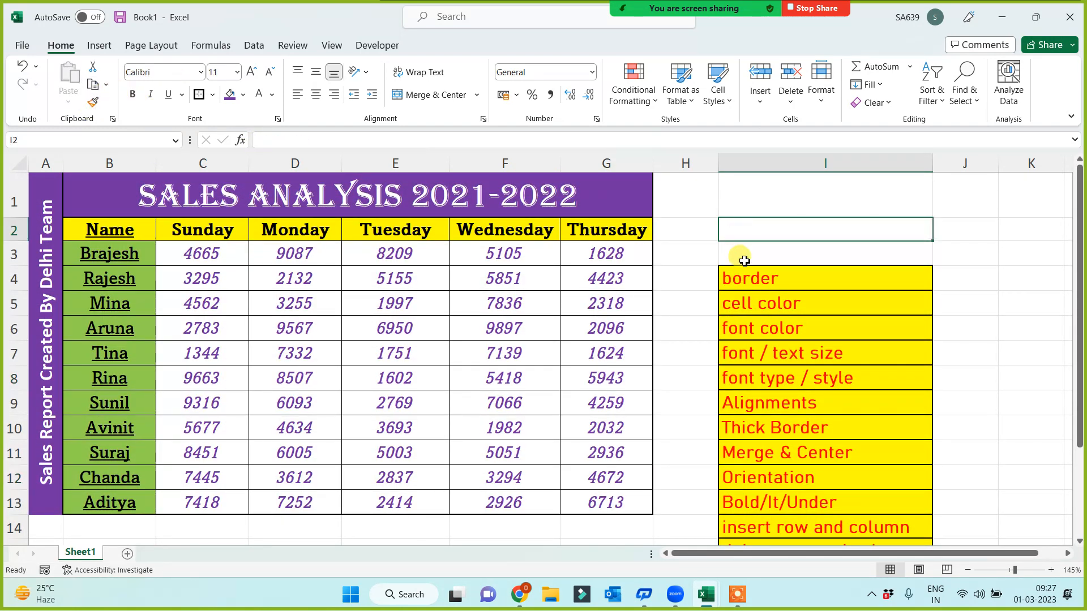
Step: Save the workbook under the new name 'Formatting 9AM New'
{"action": "key", "text": "ctrl+s"}
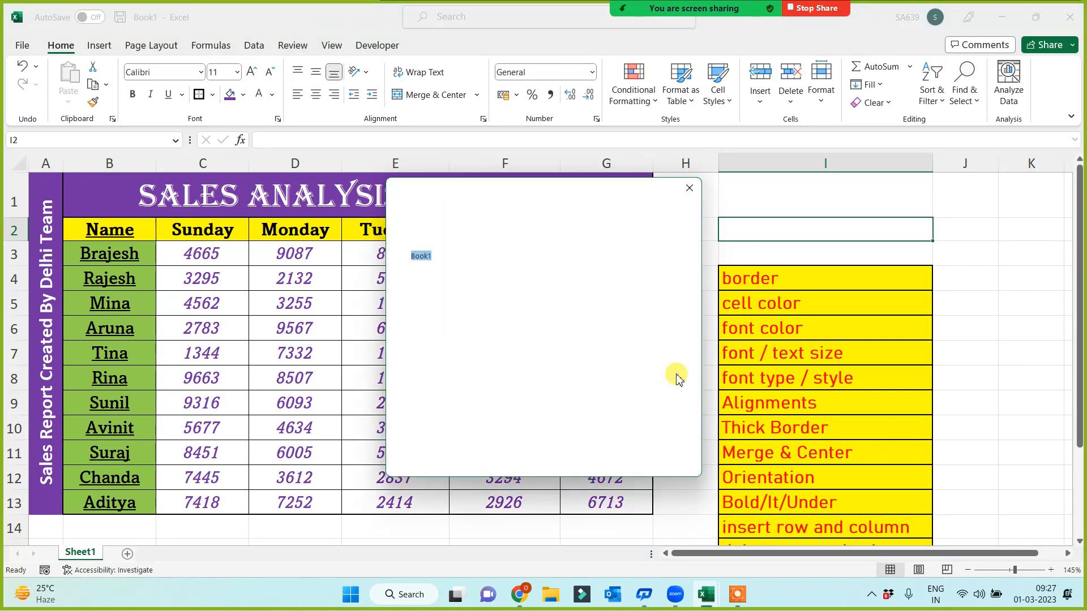
{"action": "left_click", "coordinate": [420, 451]}
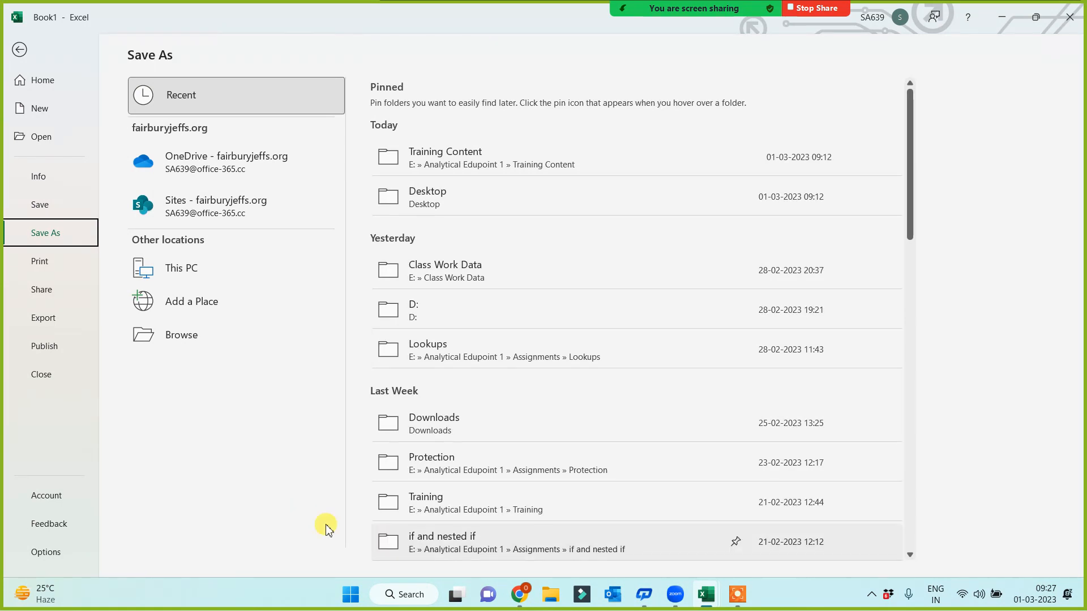
{"action": "left_click", "coordinate": [162, 339]}
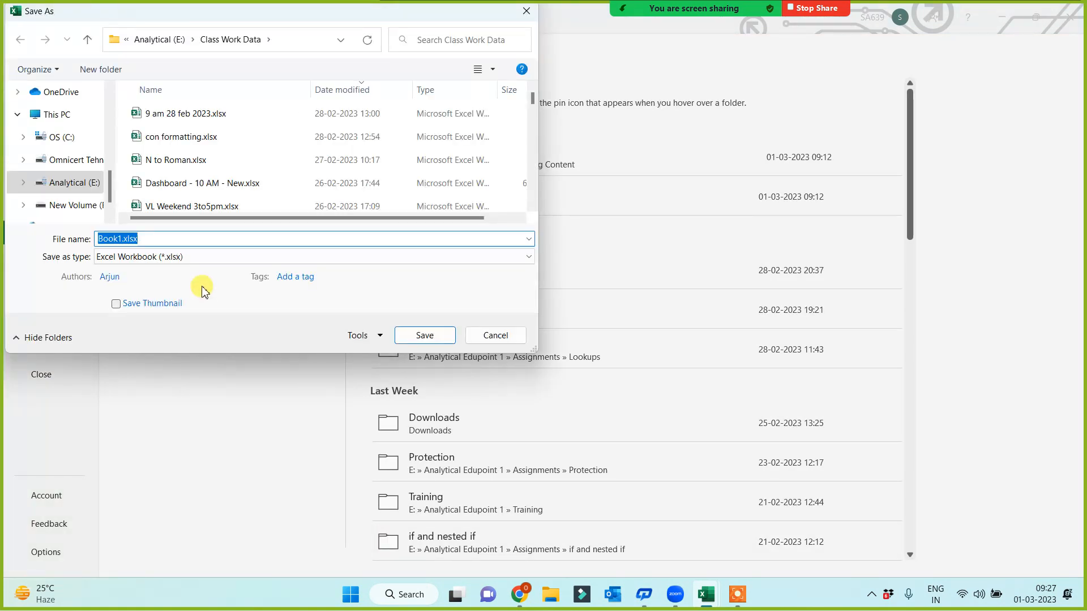
{"action": "type", "text": "fro"}
{"action": "key", "text": "BackSpace"}
{"action": "key", "text": "BackSpace"}
{"action": "key", "text": "BackSpace"}
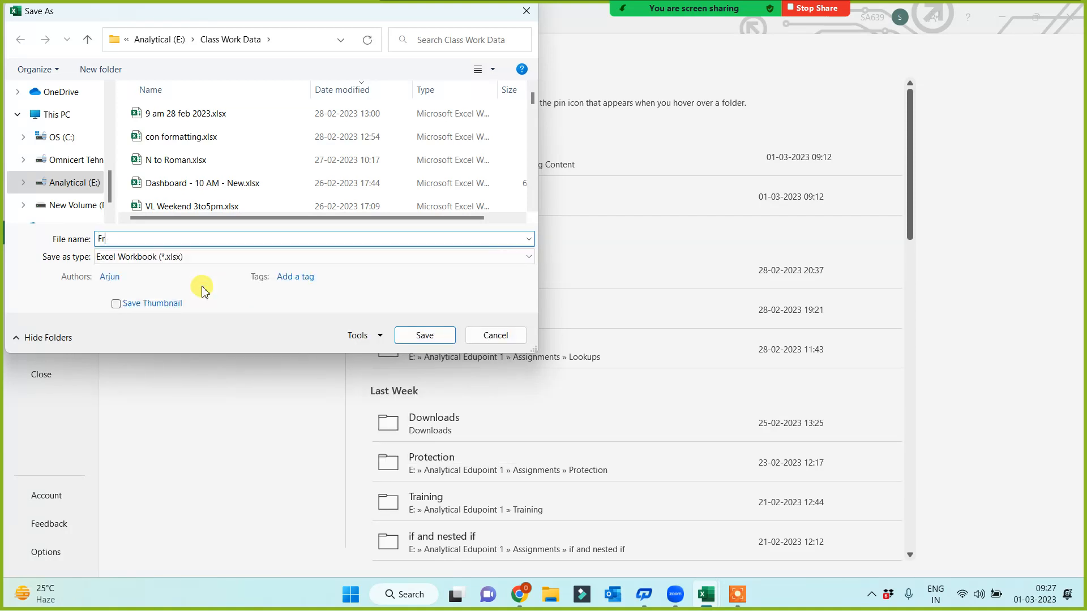
{"action": "type", "text": "For"}
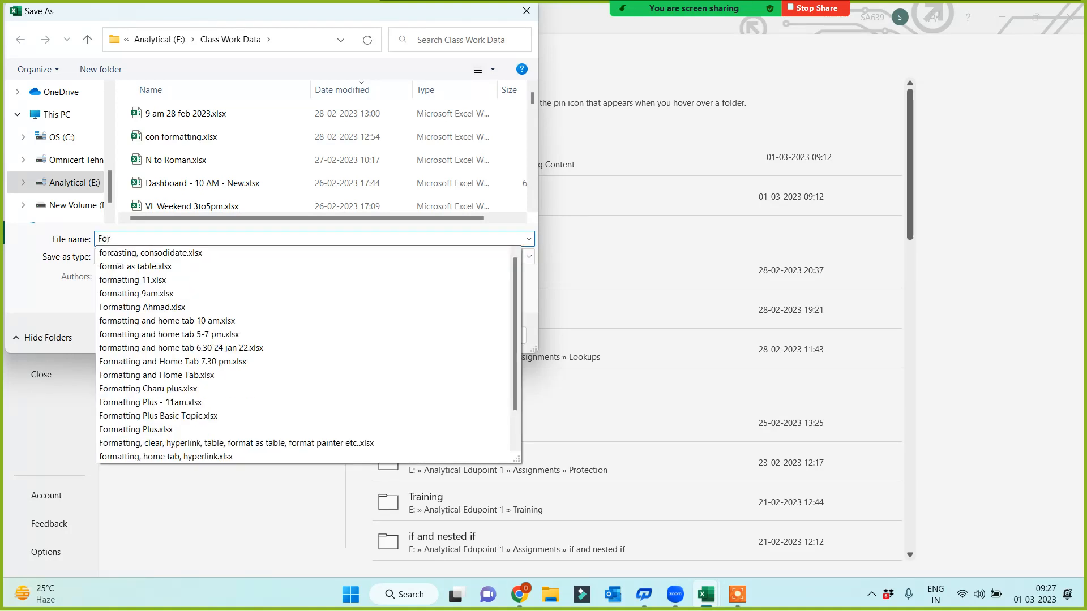
{"action": "type", "text": "matting :P"}
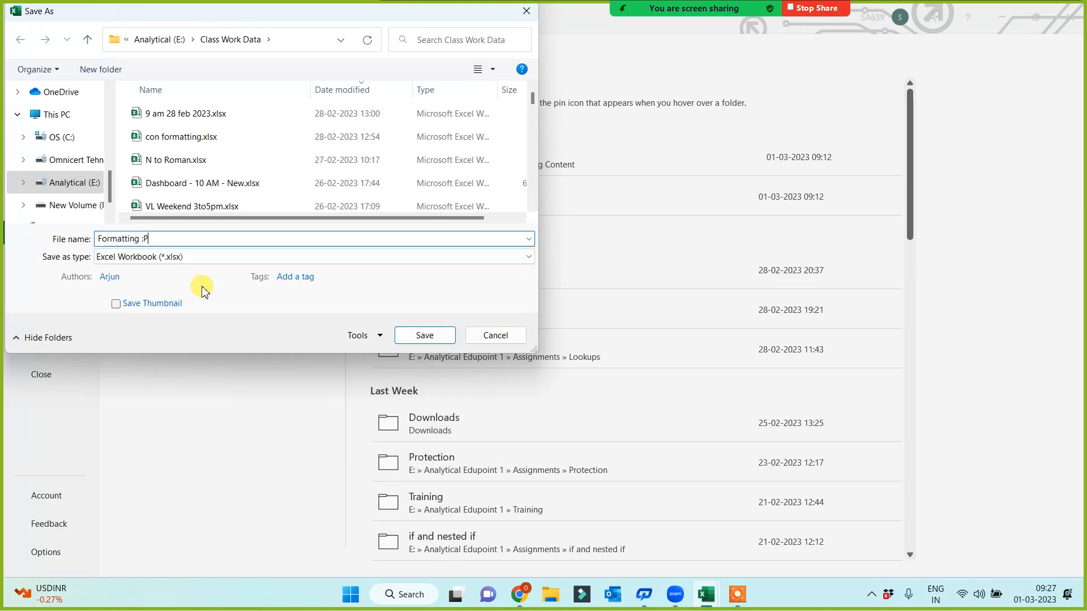
{"action": "key", "text": "BackSpace"}
{"action": "key", "text": "BackSpace"}
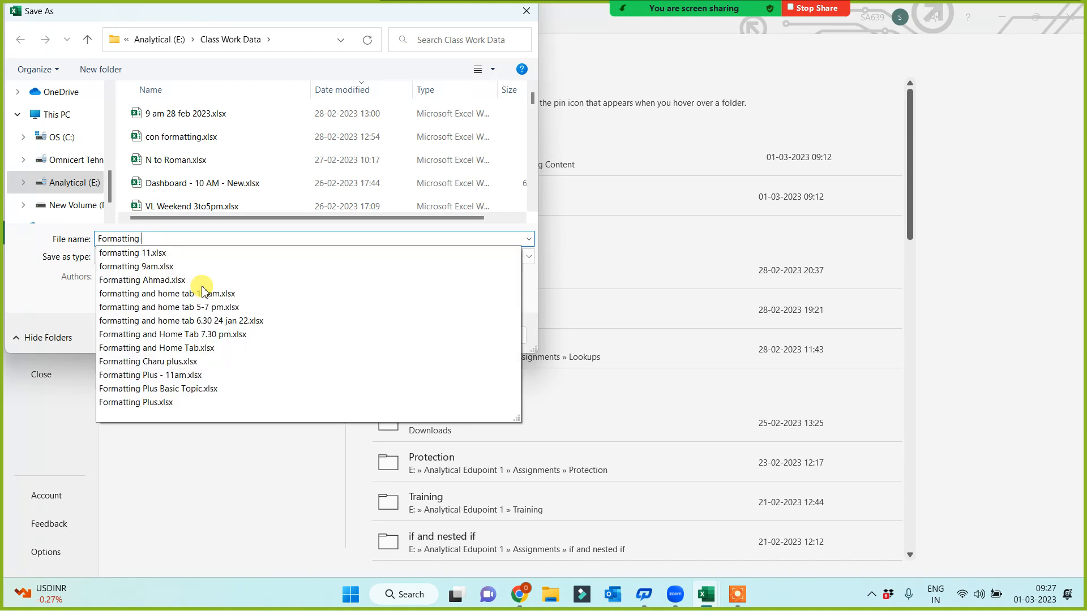
{"action": "type", "text": "9A"}
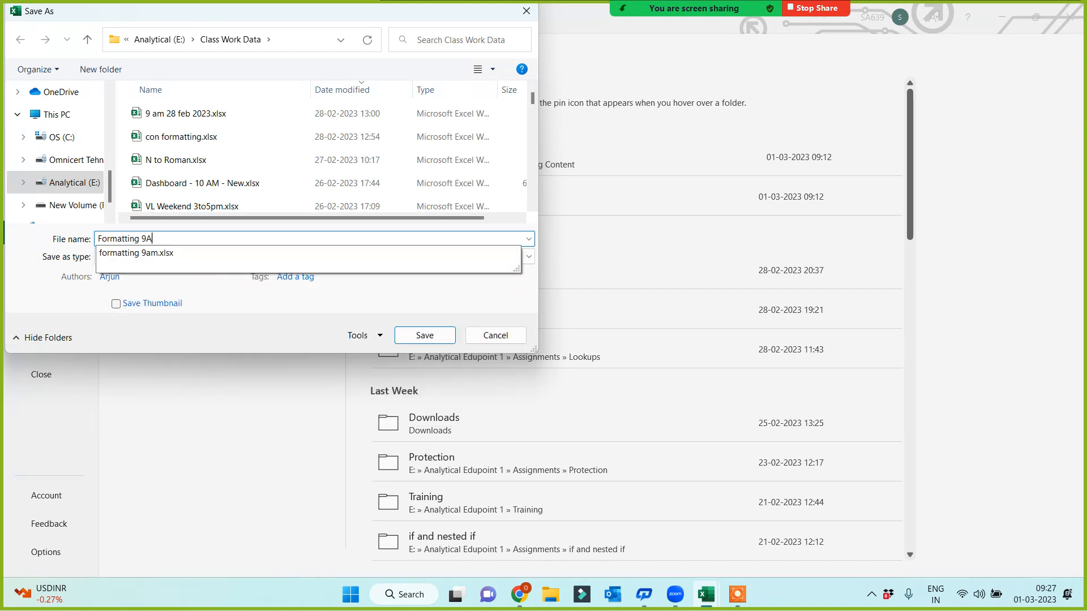
{"action": "type", "text": "M New"}
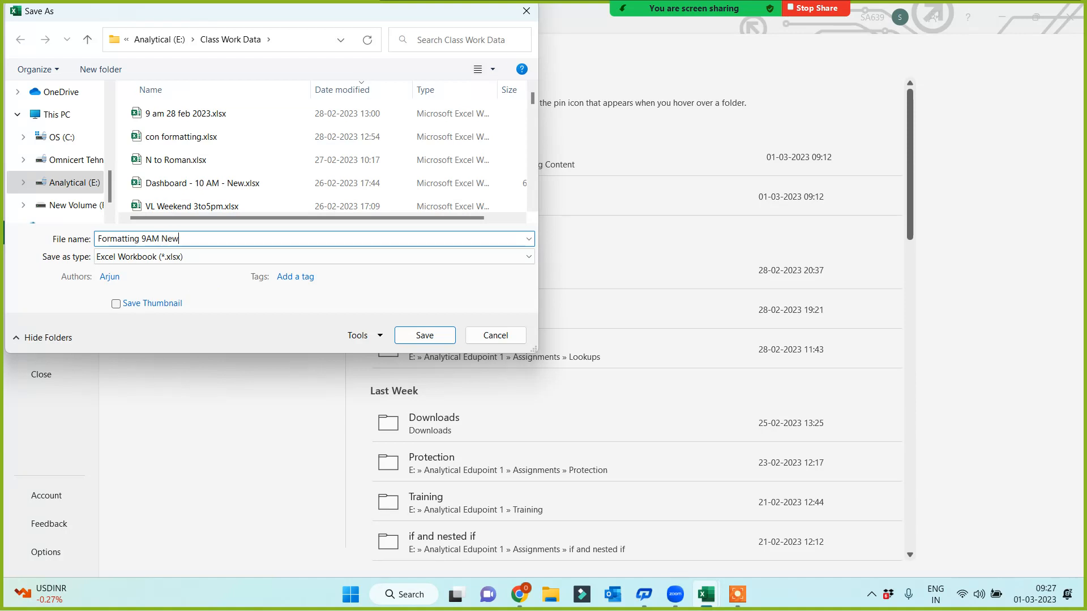
{"action": "left_click", "coordinate": [437, 335]}
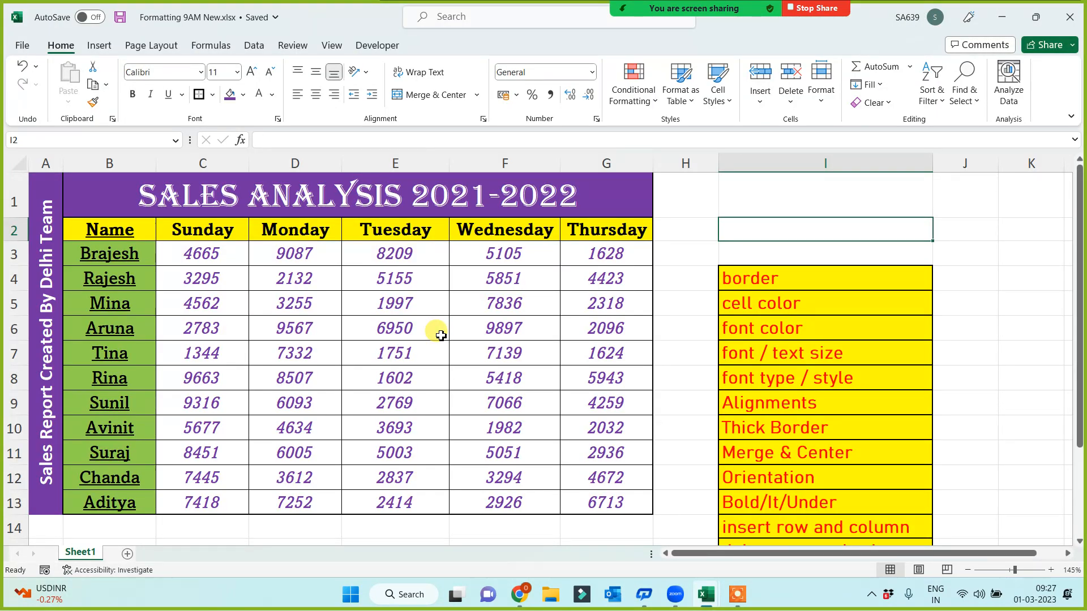
Step: Rename Sheet1 to 'Formatting'
{"action": "double_click", "coordinate": [83, 553]}
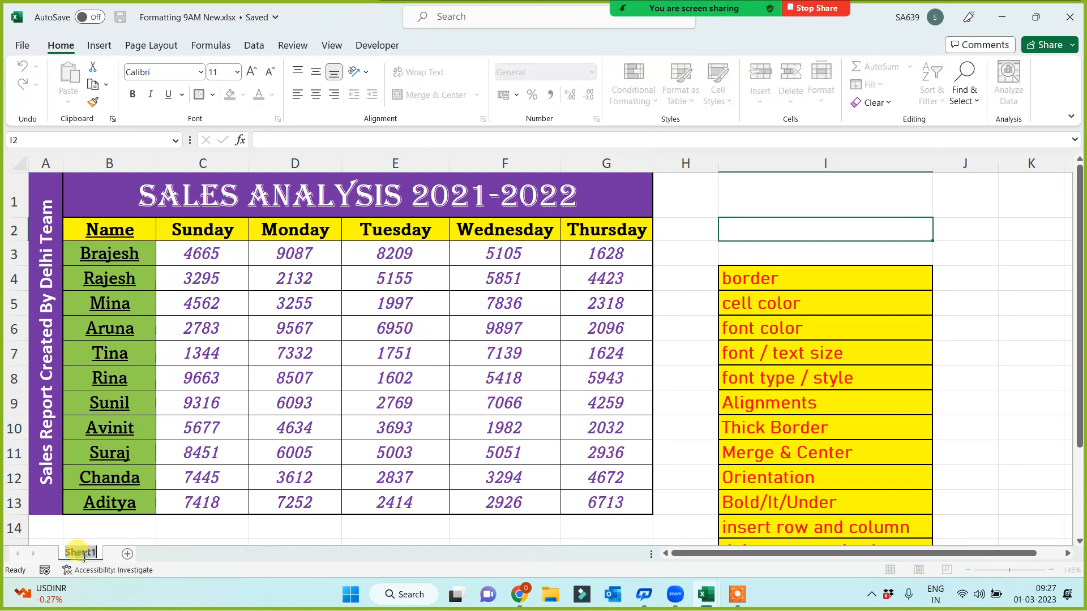
{"action": "type", "text": "Form"}
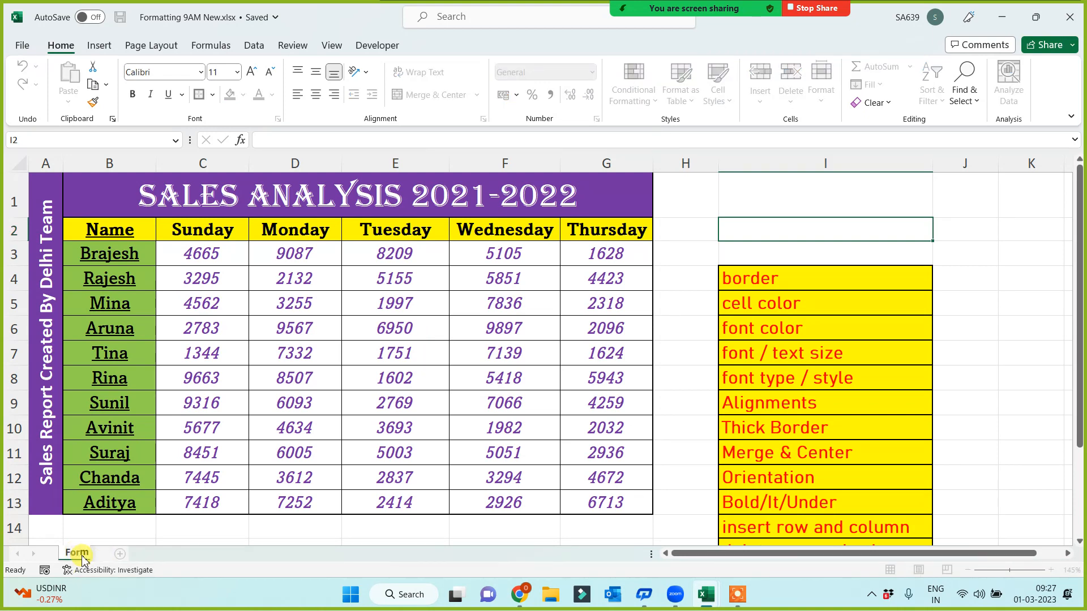
{"action": "type", "text": "atting"}
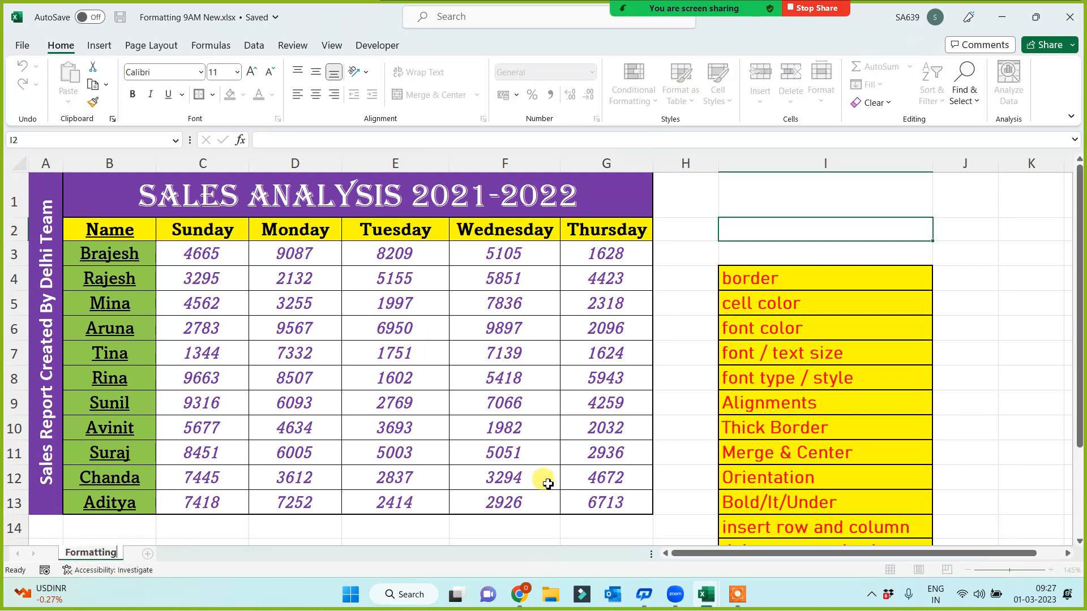
{"action": "left_click", "coordinate": [699, 452]}
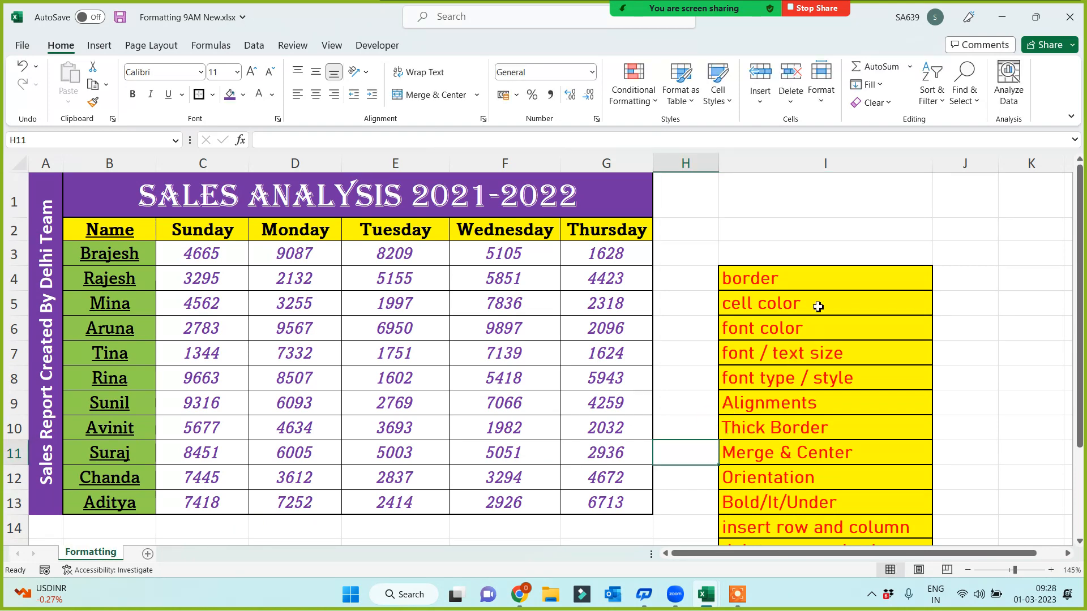
Step: Move the yellow topic list from I4:I15 up so it starts at cell I2
{"action": "left_click", "coordinate": [805, 275]}
{"action": "key", "text": "ctrl+shift+Down"}
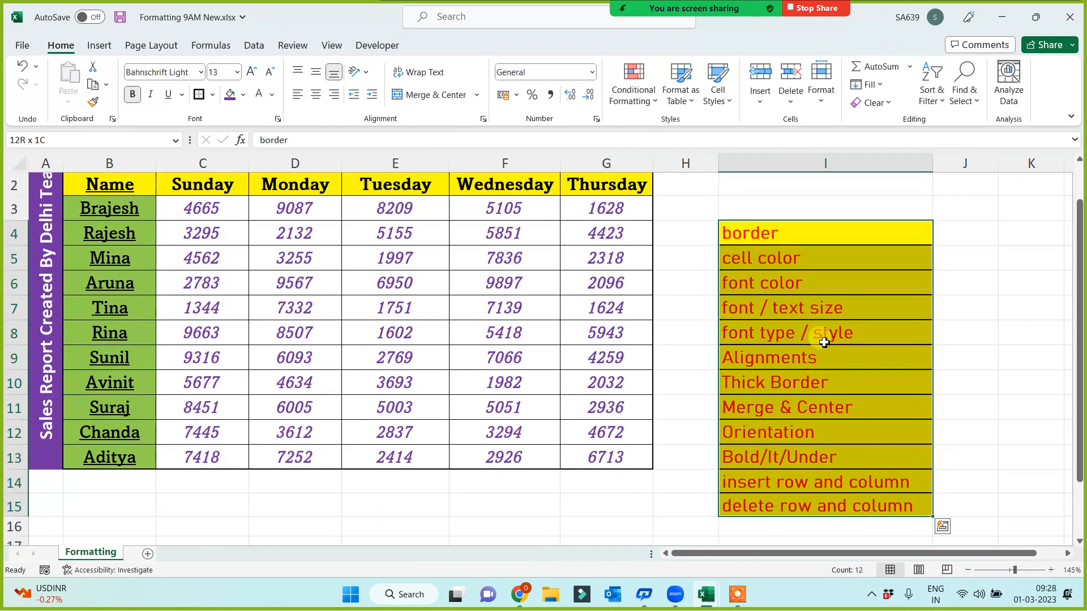
{"action": "key", "text": "ctrl+c"}
{"action": "key", "text": "Up"}
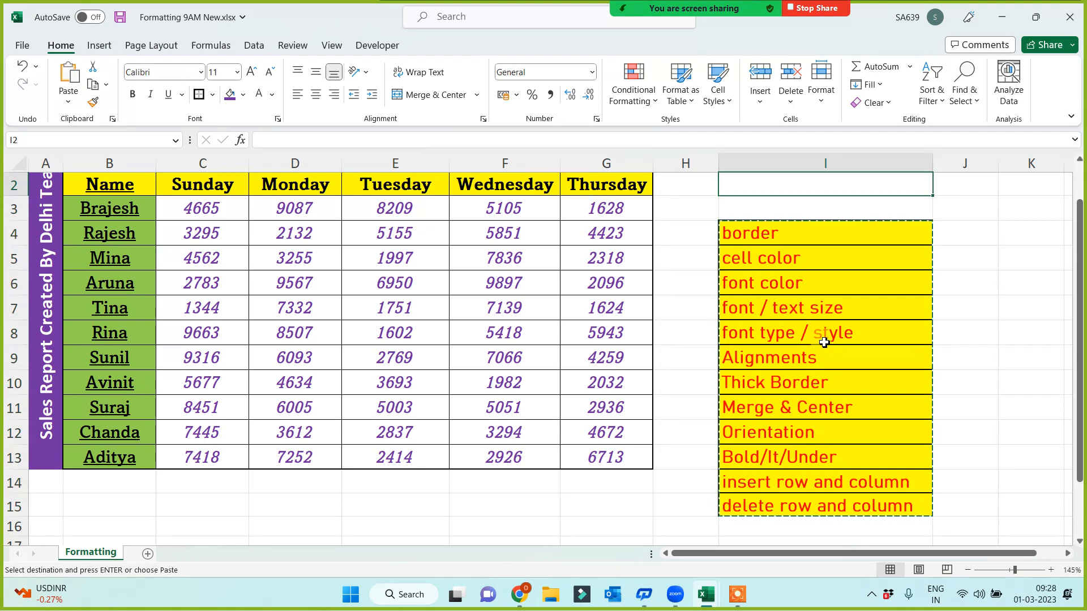
{"action": "key", "text": "Up"}
{"action": "key", "text": "Down"}
{"action": "key", "text": "Return"}
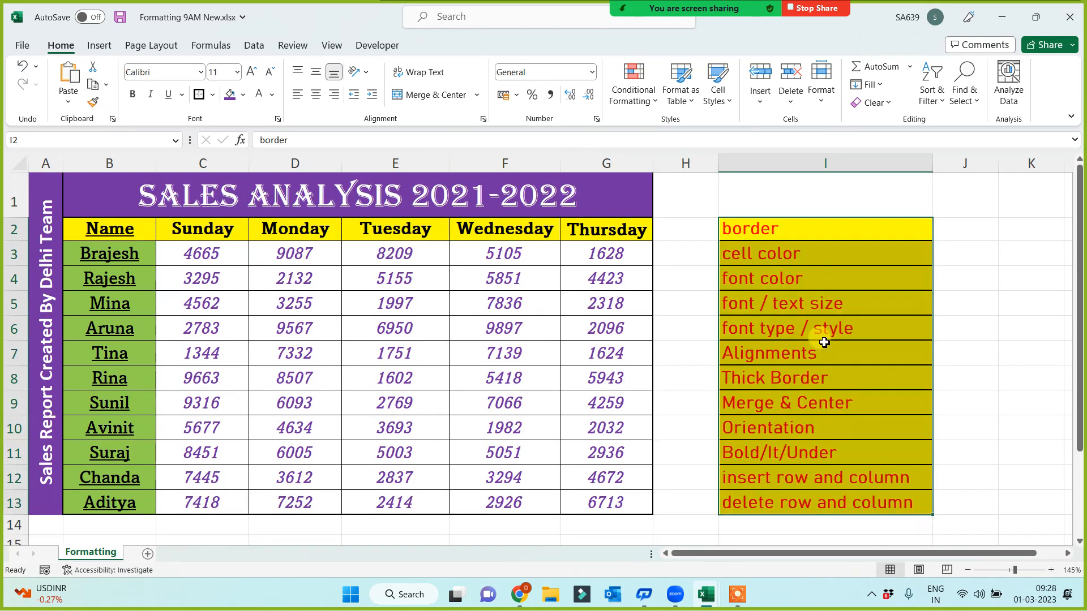
{"action": "left_click", "coordinate": [824, 342]}
Step: Review the moved list, pointing out the Merge & Center, Orientation and Thick Border entries
{"action": "key", "text": "Down"}
{"action": "key", "text": "Down"}
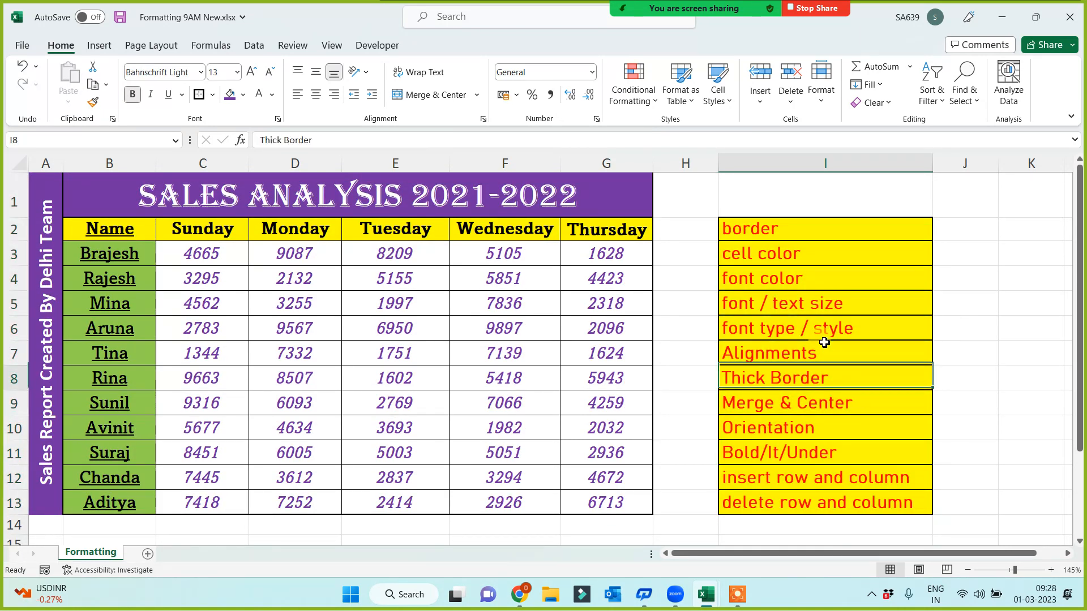
{"action": "key", "text": "Down"}
{"action": "key", "text": "Down"}
{"action": "key", "text": "Down"}
{"action": "key", "text": "Up"}
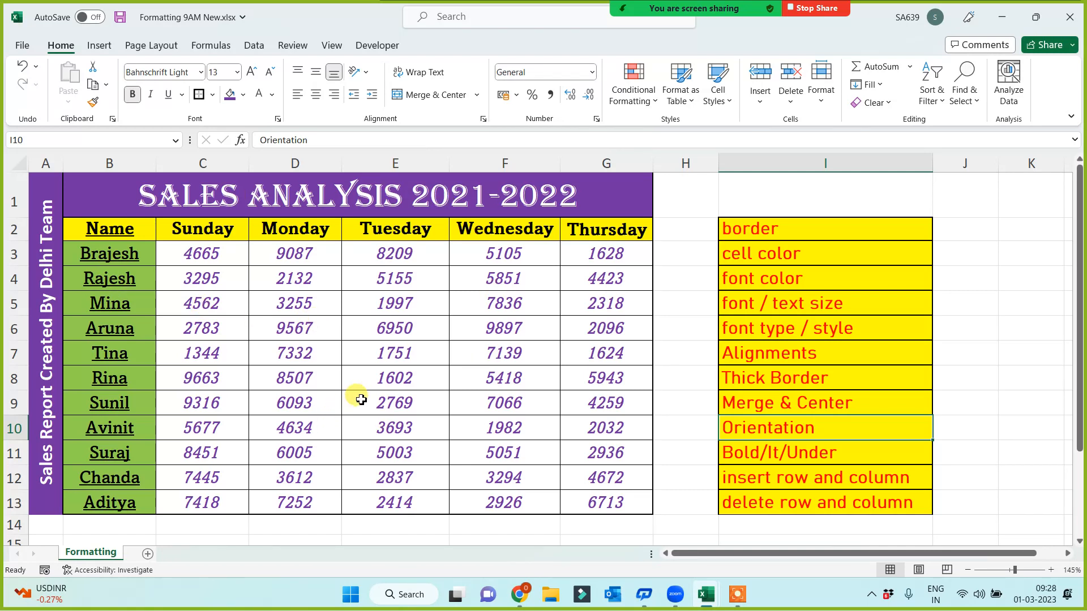
{"action": "left_click", "coordinate": [802, 405]}
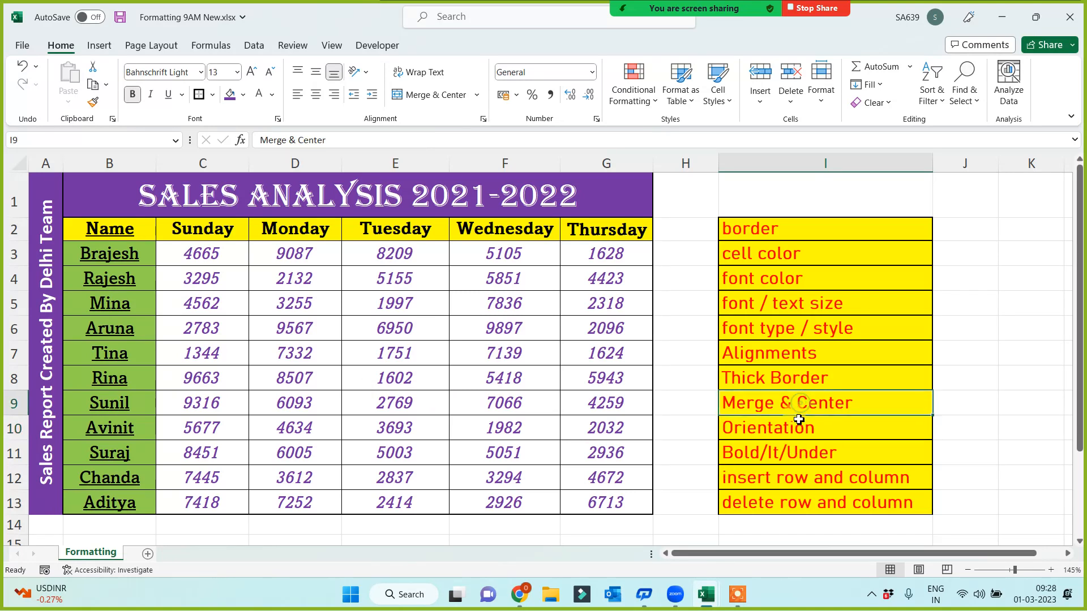
{"action": "left_click", "coordinate": [792, 430]}
{"action": "left_click", "coordinate": [779, 383]}
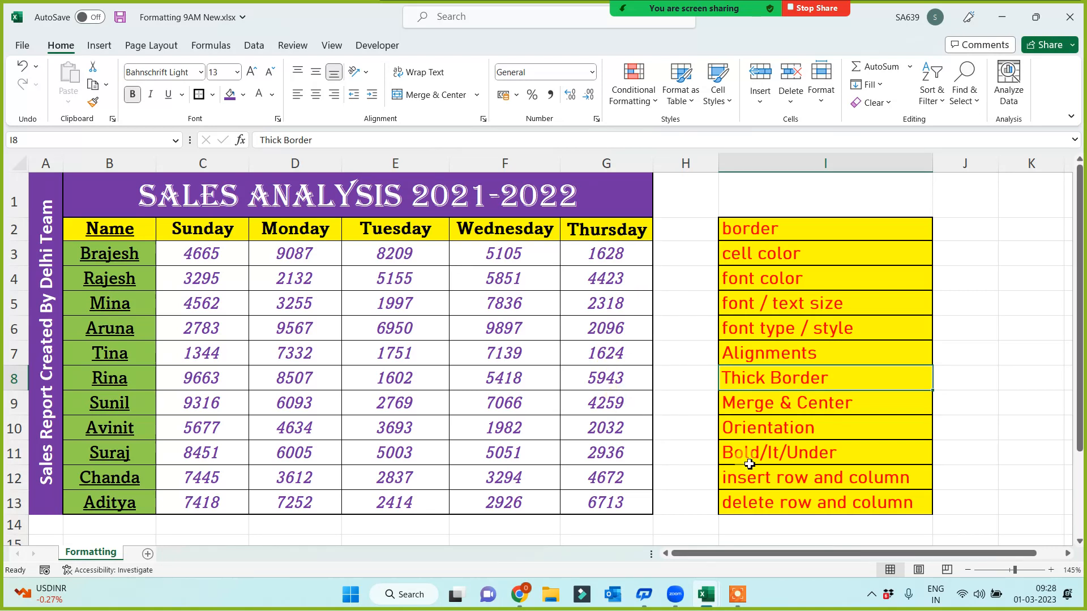
{"action": "left_click", "coordinate": [812, 432]}
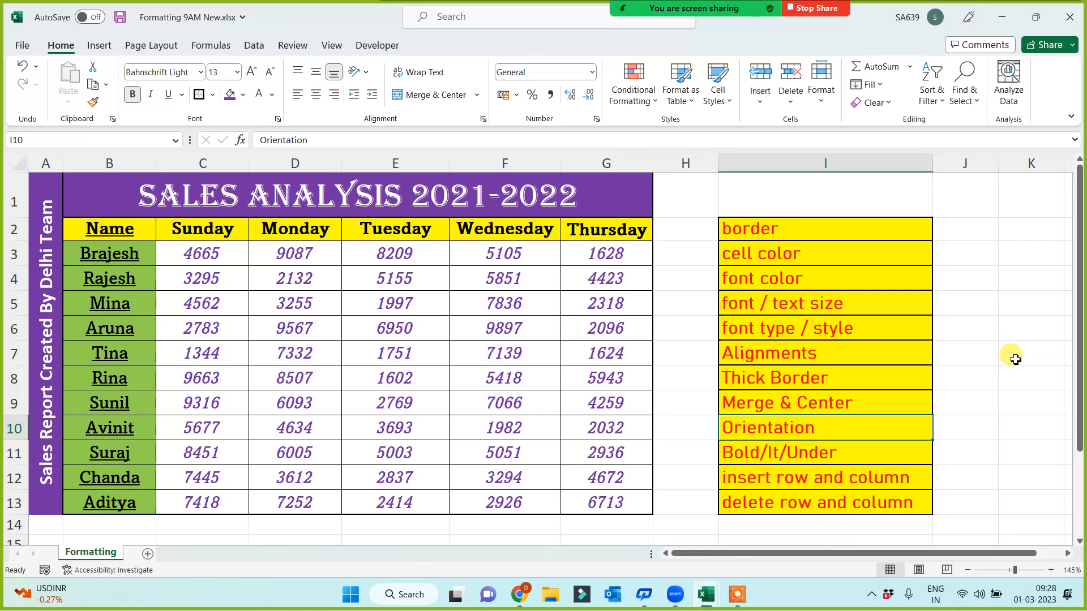
{"action": "left_click", "coordinate": [670, 455]}
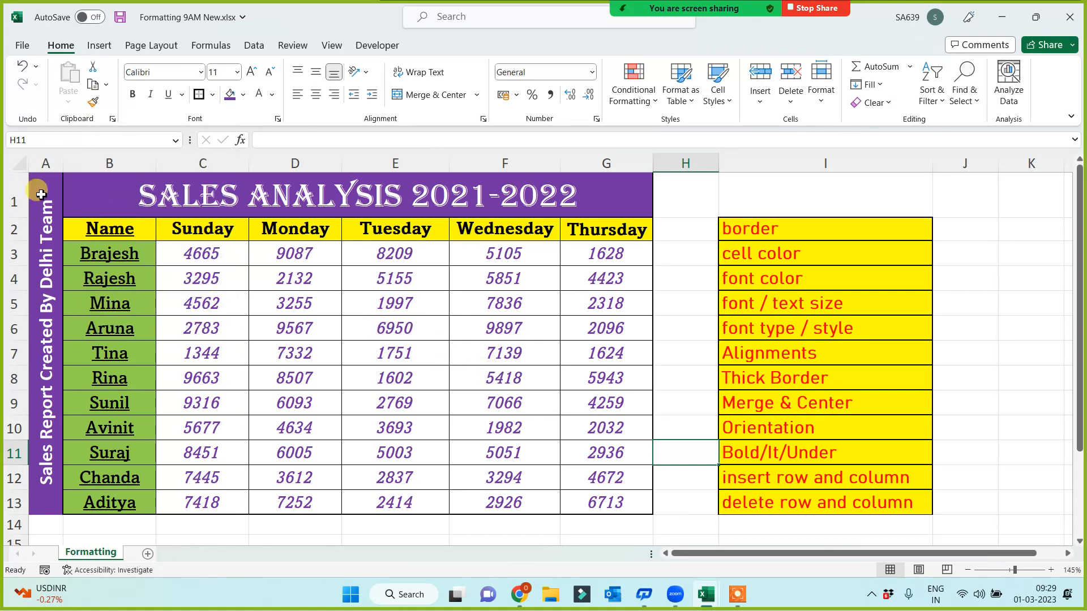
Step: Copy A1:I13 and paste it into a new Sheet2
{"action": "left_click_drag", "start_coordinate": [41, 192], "coordinate": [866, 417]}
{"action": "key", "text": "ctrl+c"}
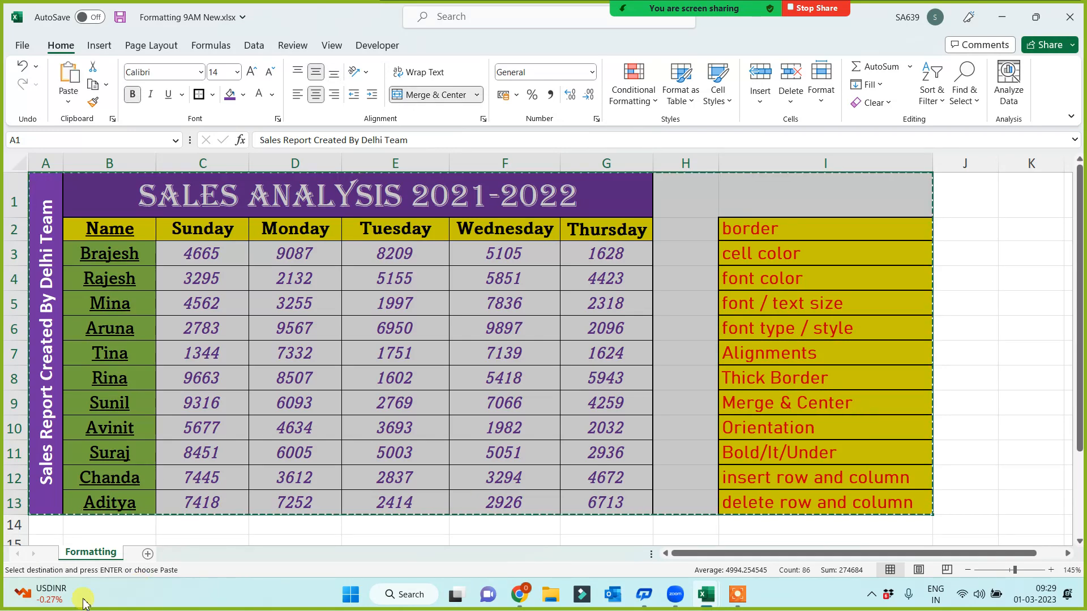
{"action": "left_click", "coordinate": [147, 553]}
{"action": "key", "text": "ctrl+v"}
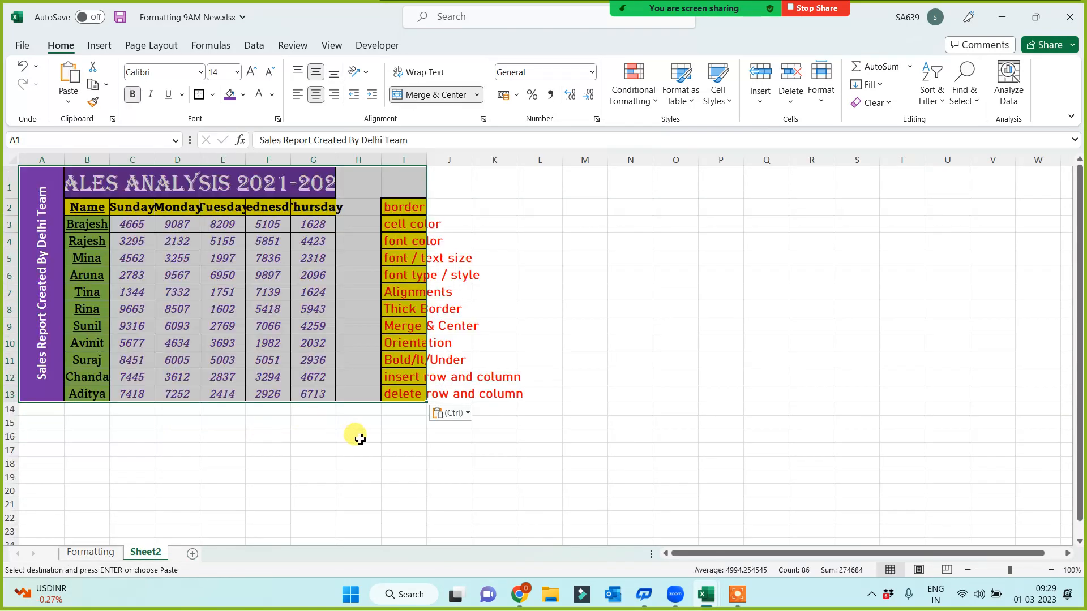
{"action": "scroll", "coordinate": [368, 445], "scroll_direction": "up", "scroll_amount": 3}
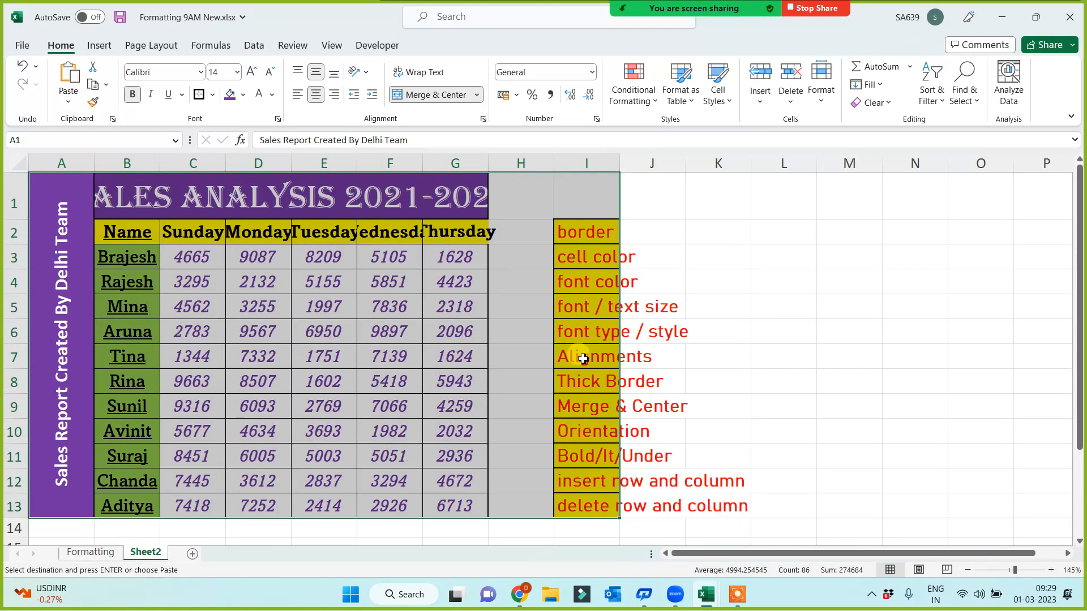
Step: AutoFit column I and columns B through H to their contents
{"action": "double_click", "coordinate": [620, 164]}
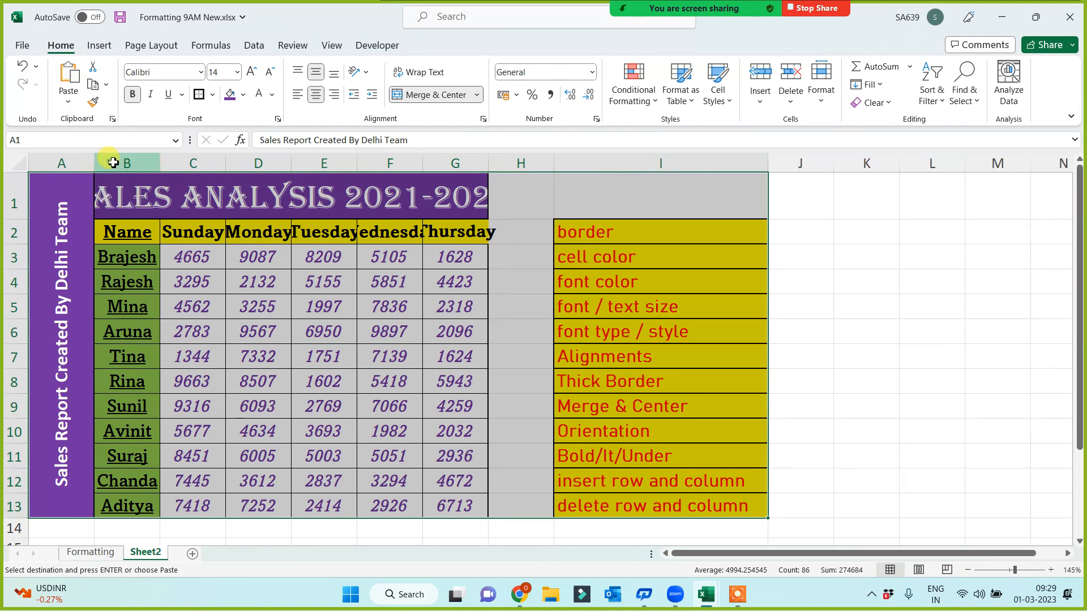
{"action": "left_click_drag", "start_coordinate": [110, 163], "coordinate": [485, 168]}
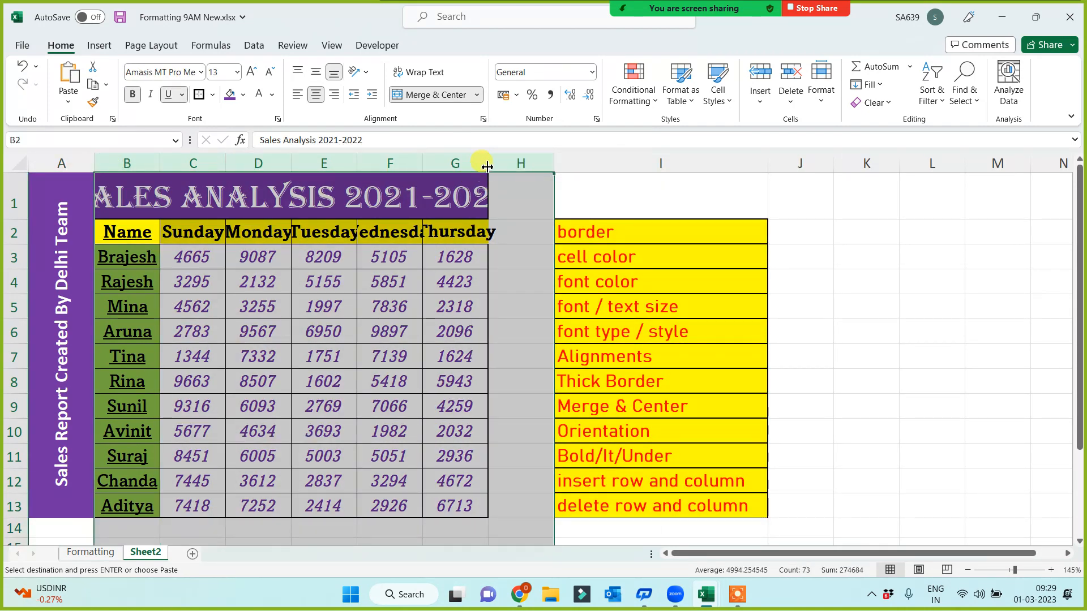
{"action": "double_click", "coordinate": [487, 167]}
{"action": "left_click", "coordinate": [641, 398]}
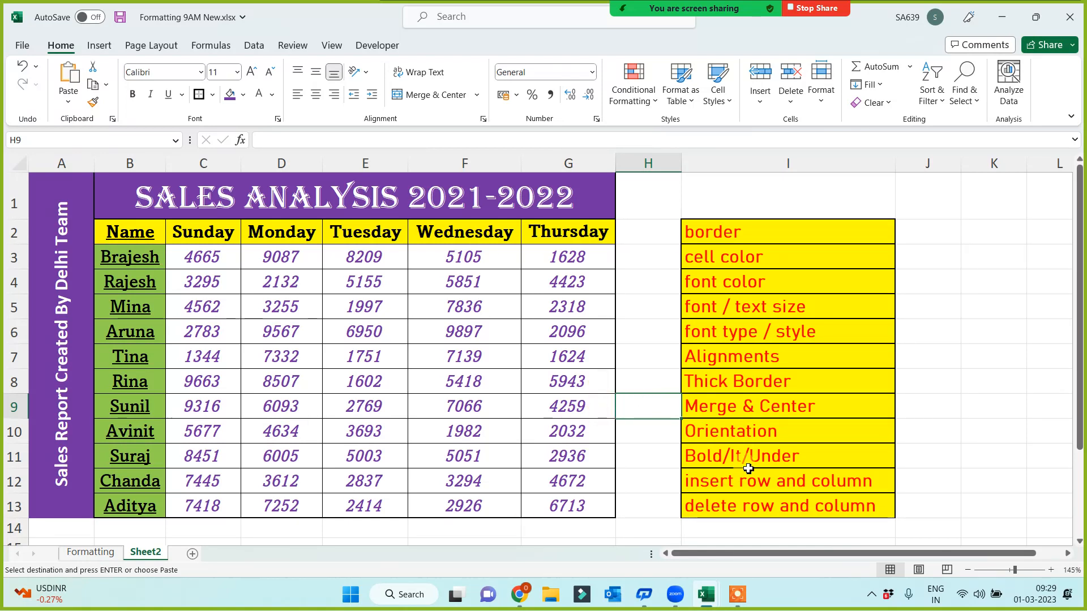
Step: Fill the border entry in I2 red and make its text white
{"action": "left_click", "coordinate": [724, 236]}
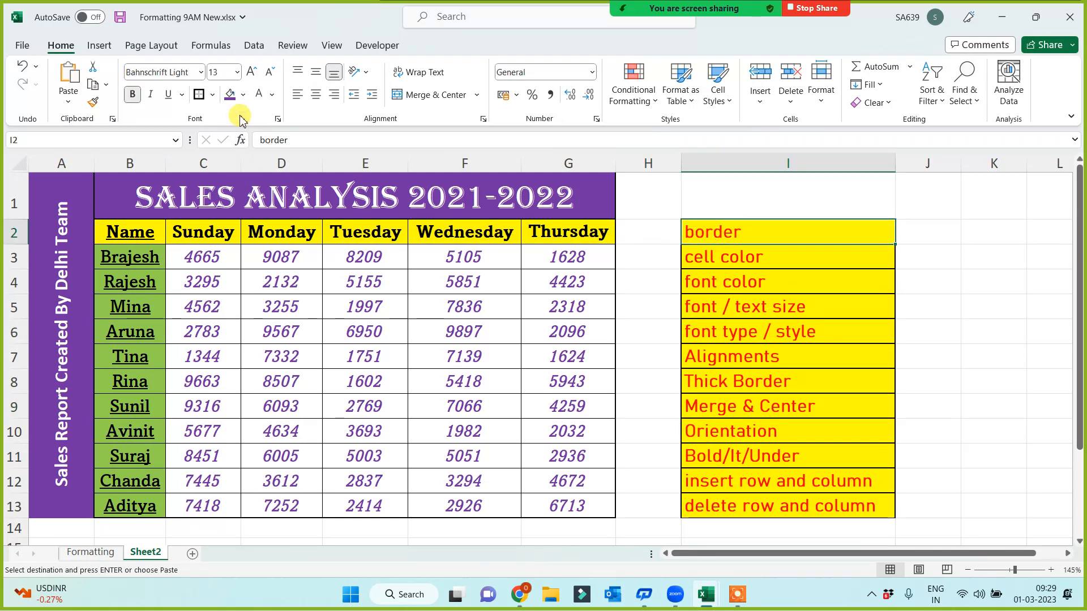
{"action": "left_click", "coordinate": [245, 98]}
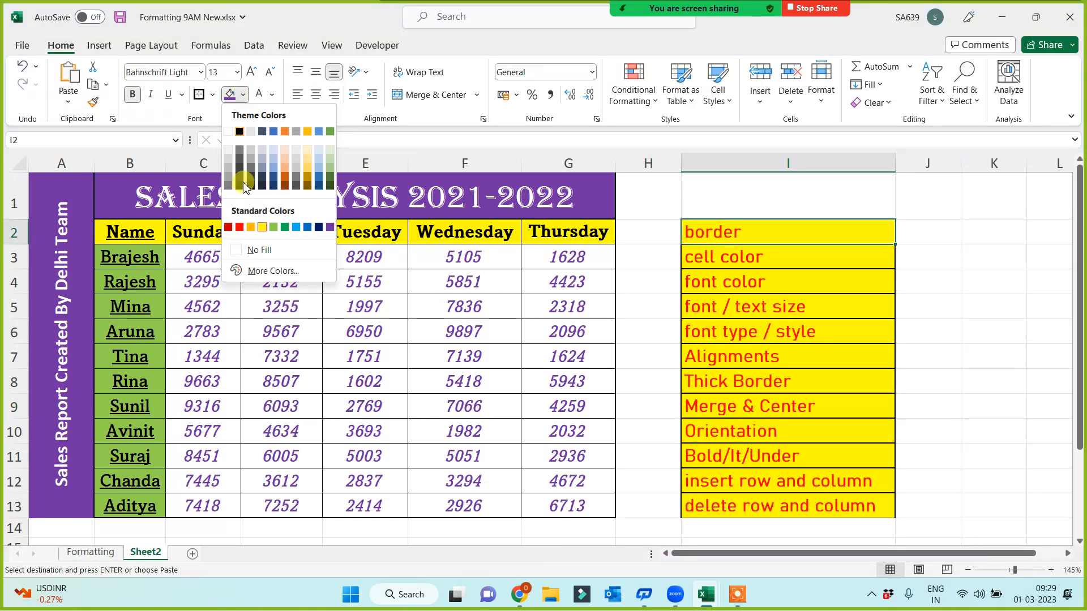
{"action": "left_click", "coordinate": [239, 229]}
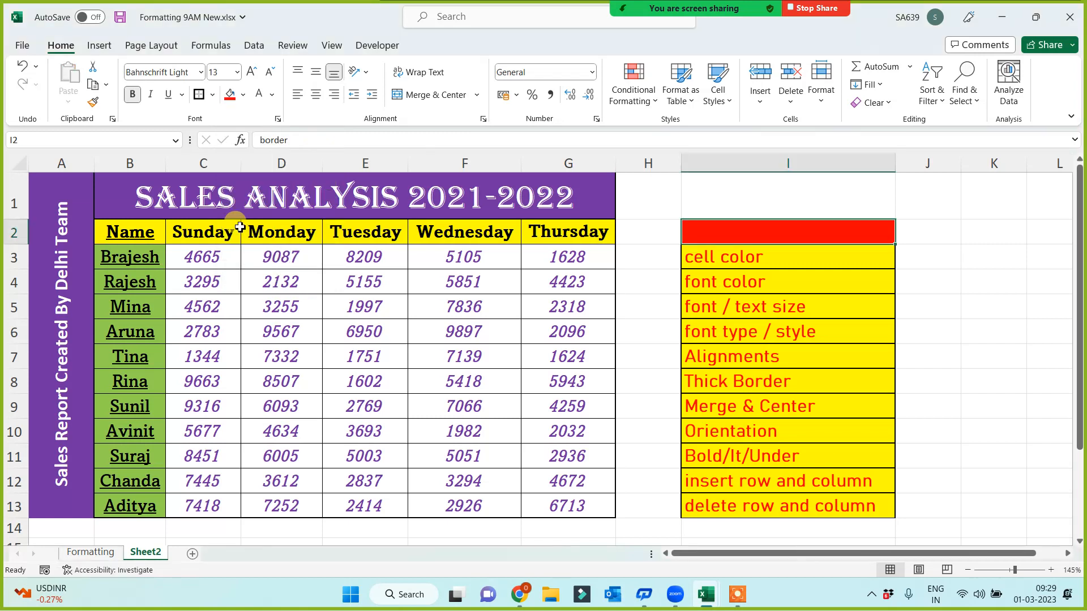
{"action": "left_click", "coordinate": [264, 98]}
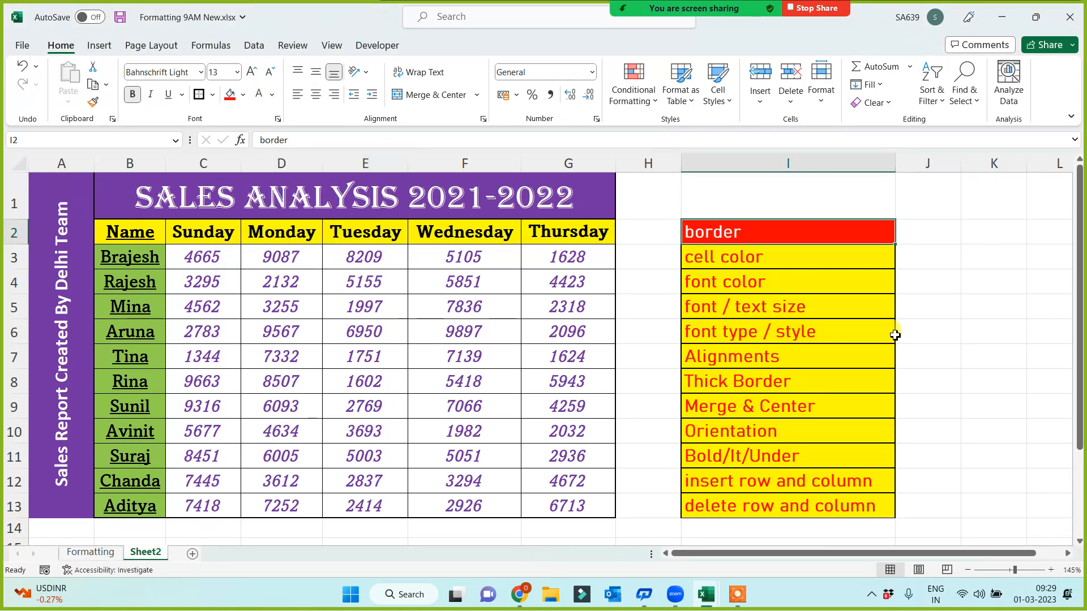
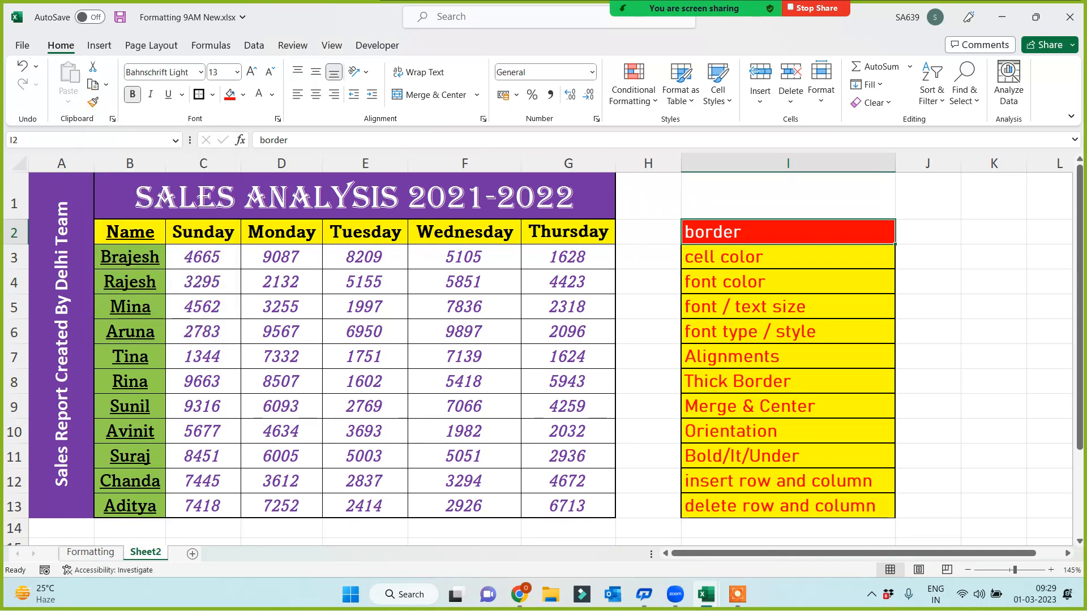
Step: Format-paint the border cell's red fill onto the Alignments through Orientation topics
{"action": "left_click", "coordinate": [90, 103]}
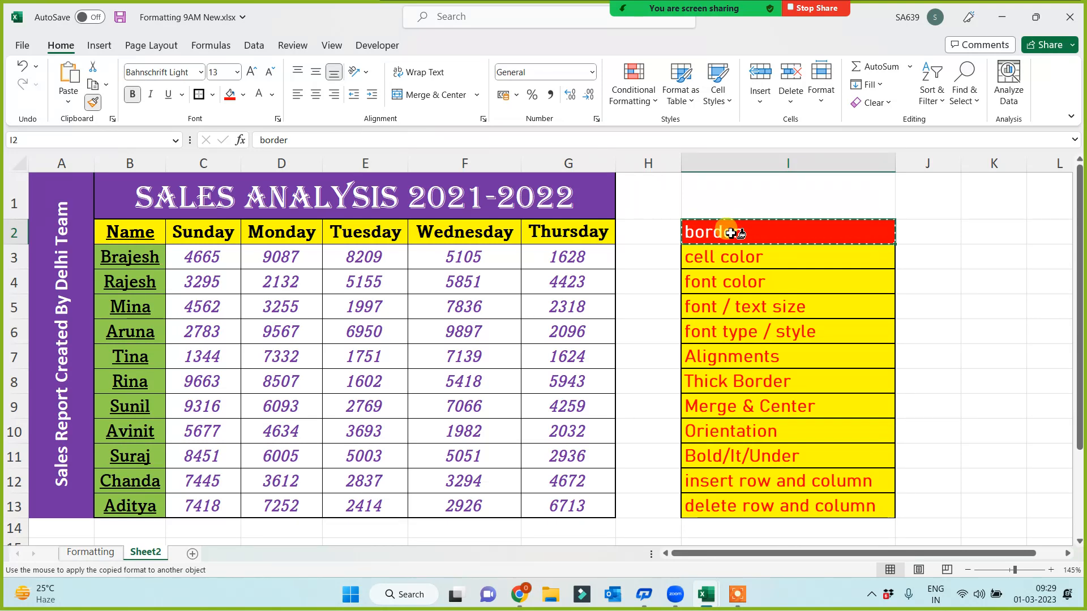
{"action": "left_click_drag", "start_coordinate": [732, 353], "coordinate": [735, 429]}
{"action": "left_click", "coordinate": [903, 303]}
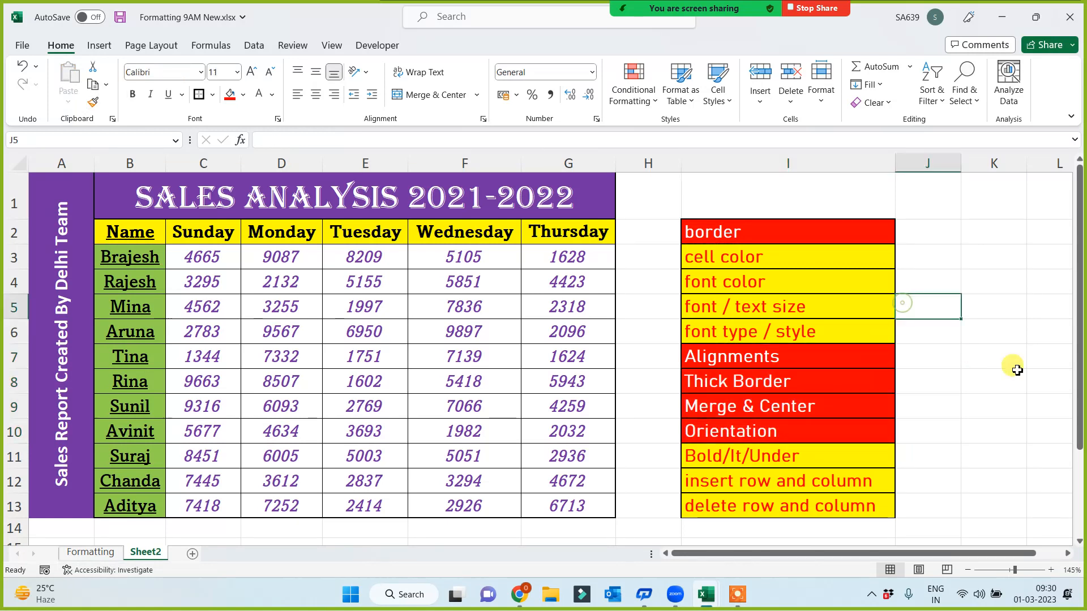
{"action": "left_click", "coordinate": [998, 343]}
Step: Paint the red border formatting onto Monday's figures D4:D11 by mistake
{"action": "left_click", "coordinate": [713, 232]}
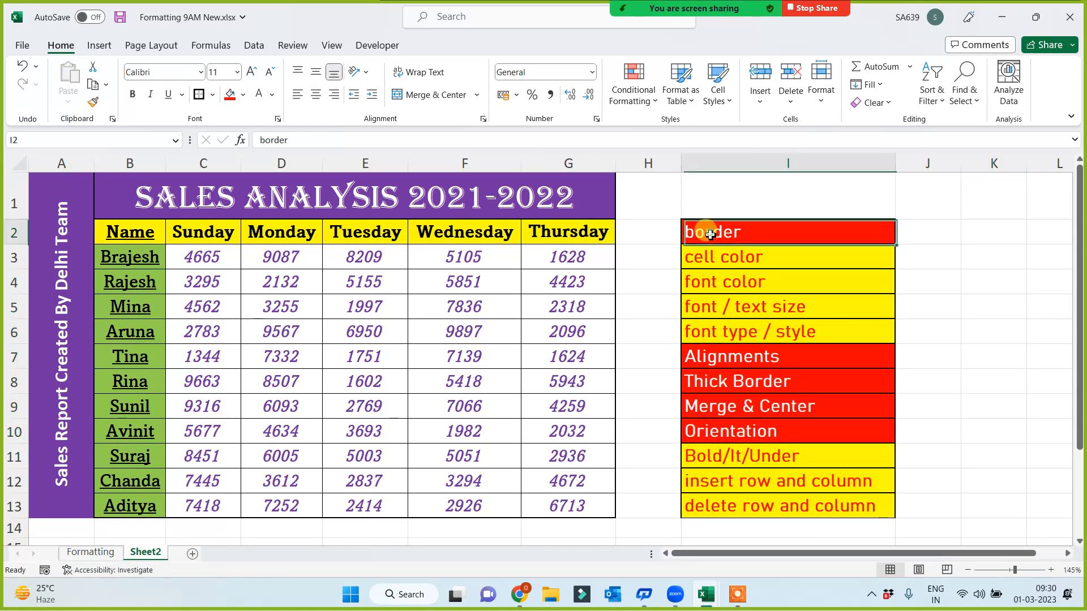
{"action": "left_click", "coordinate": [94, 105]}
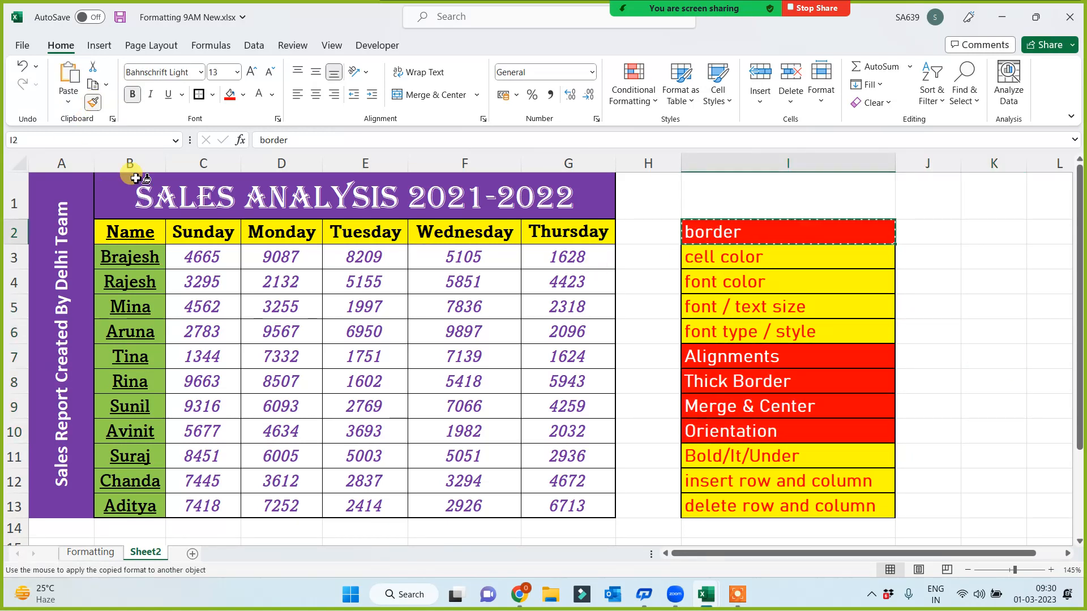
{"action": "left_click_drag", "start_coordinate": [281, 282], "coordinate": [287, 450]}
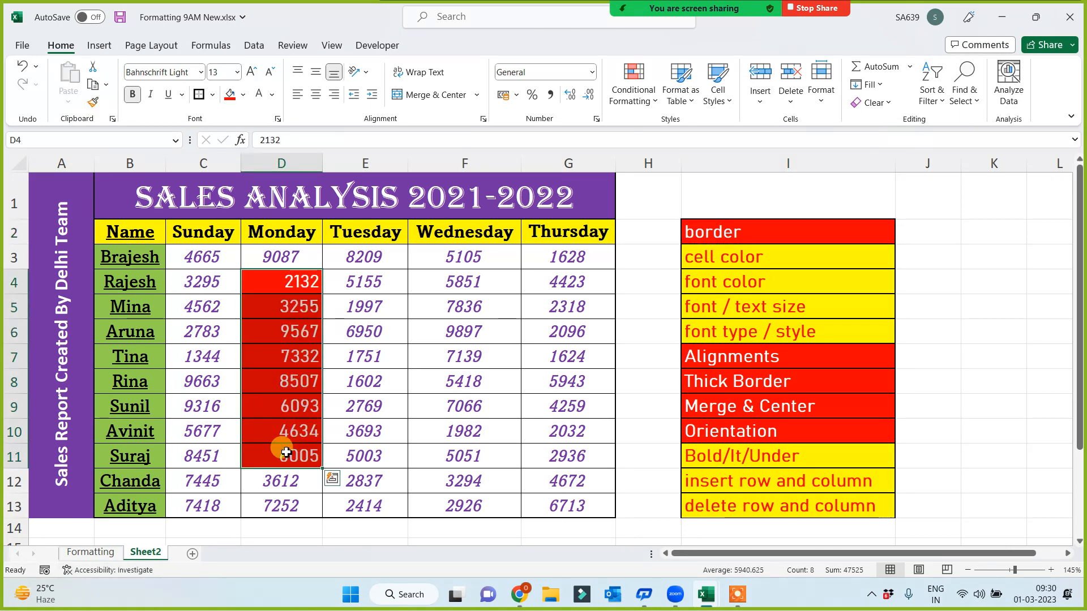
{"action": "left_click", "coordinate": [296, 398]}
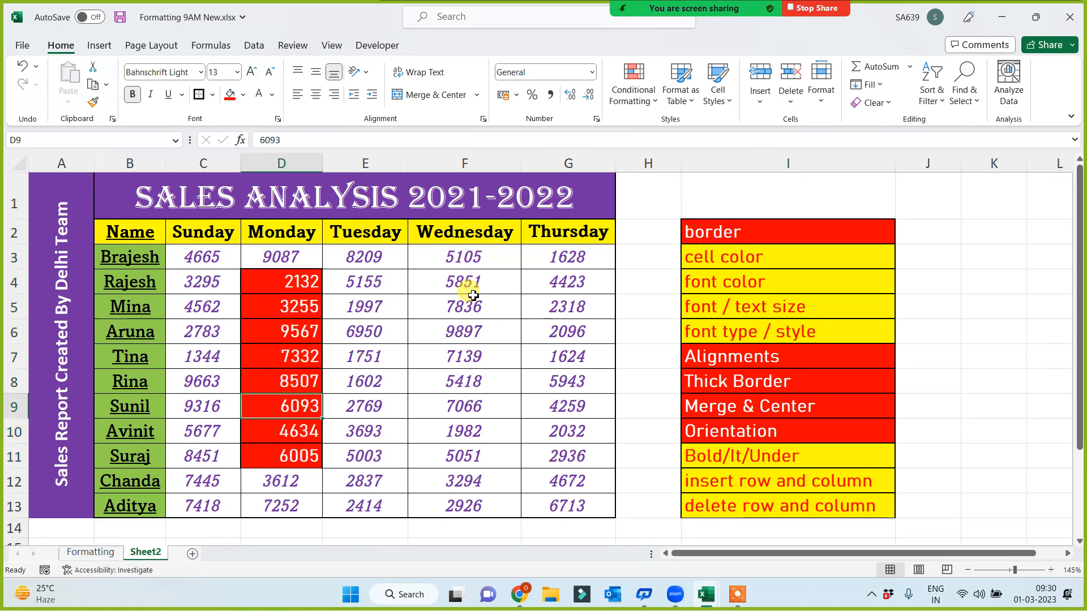
Step: Restore Monday's figures to the plain data style by painting from a plain cell
{"action": "left_click", "coordinate": [462, 277]}
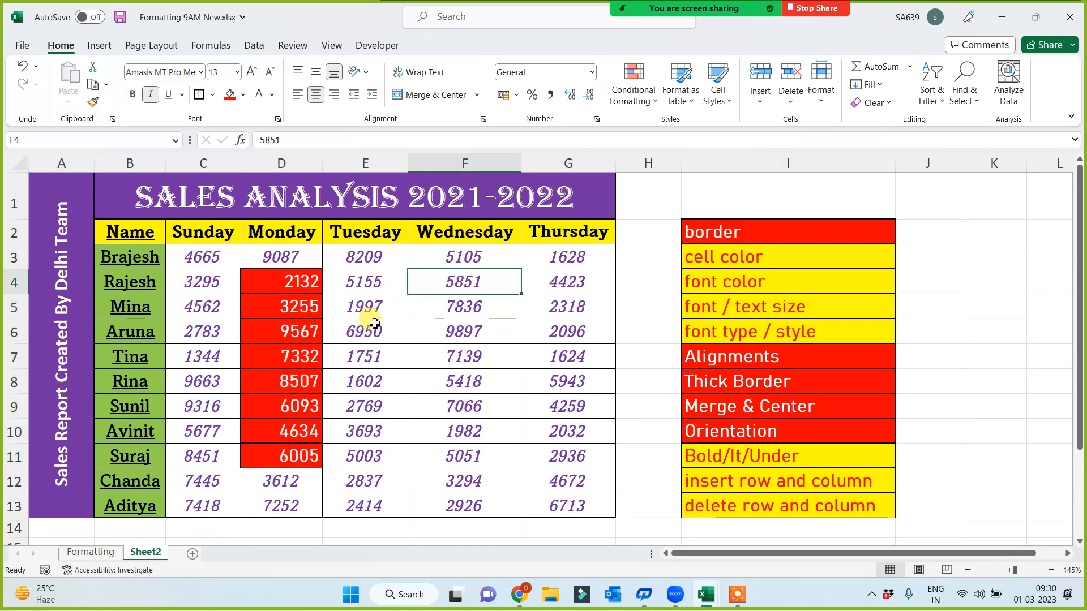
{"action": "left_click", "coordinate": [94, 102]}
{"action": "mouse_move", "coordinate": [283, 261]}
{"action": "left_mouse_down"}
{"action": "mouse_move", "coordinate": [266, 456]}
{"action": "mouse_move", "coordinate": [280, 457]}
{"action": "left_mouse_up"}
{"action": "left_click", "coordinate": [388, 433]}
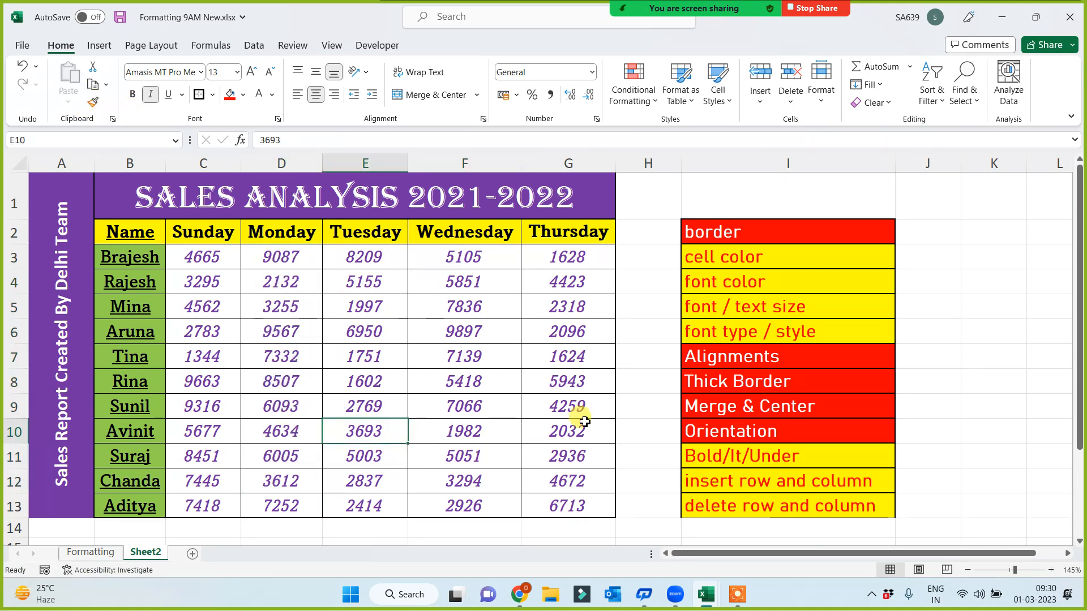
Step: Repaint the red topic cells with the yellow font-colour topic's style
{"action": "left_click", "coordinate": [746, 287]}
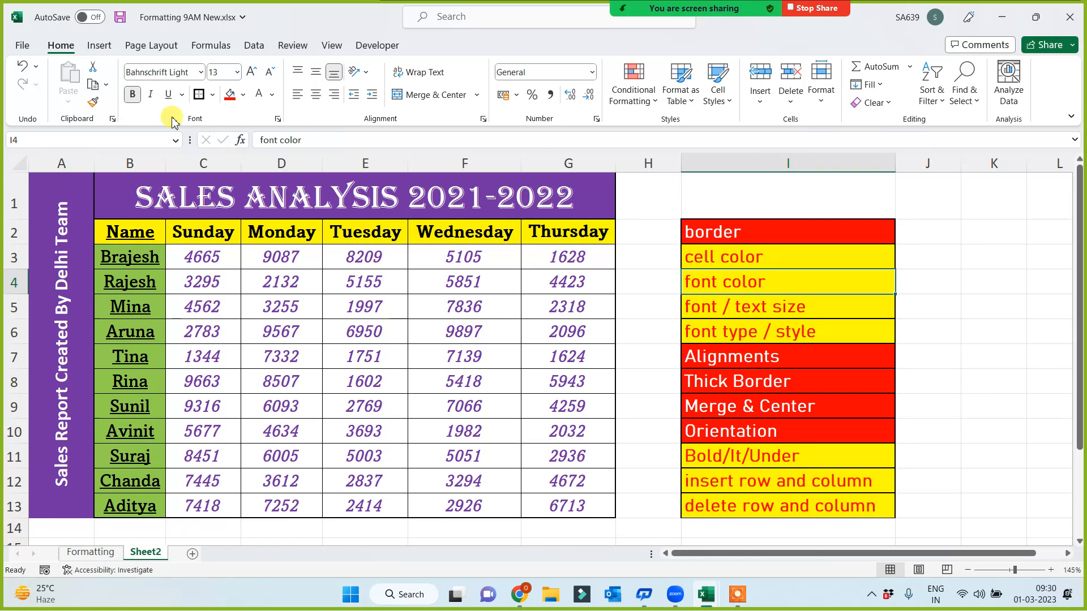
{"action": "left_click", "coordinate": [94, 102]}
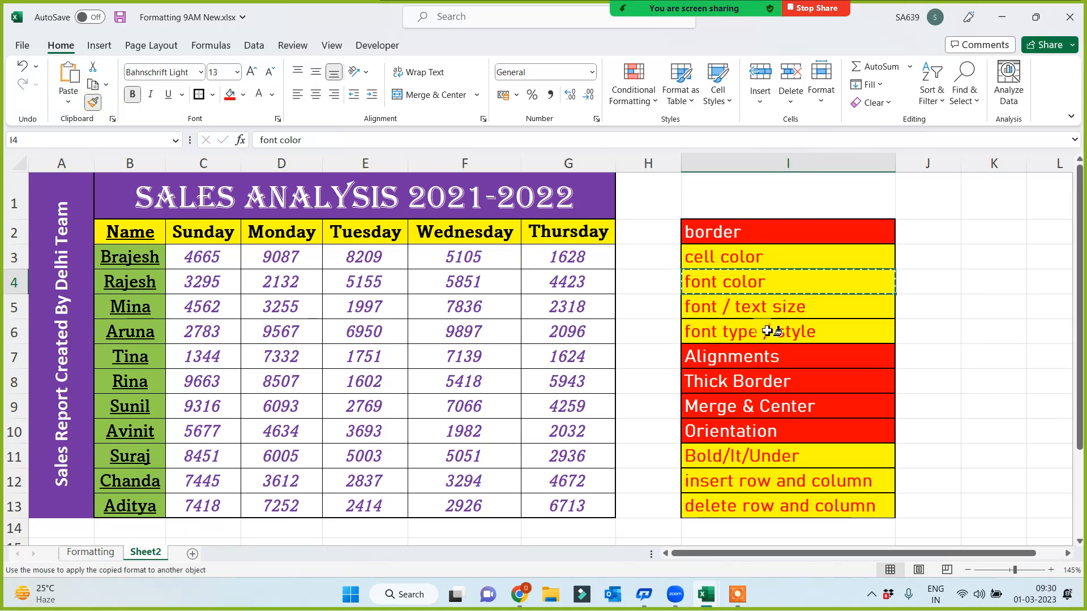
{"action": "mouse_move", "coordinate": [768, 328]}
{"action": "left_mouse_down"}
{"action": "mouse_move", "coordinate": [767, 458]}
{"action": "mouse_move", "coordinate": [769, 434]}
{"action": "left_mouse_up"}
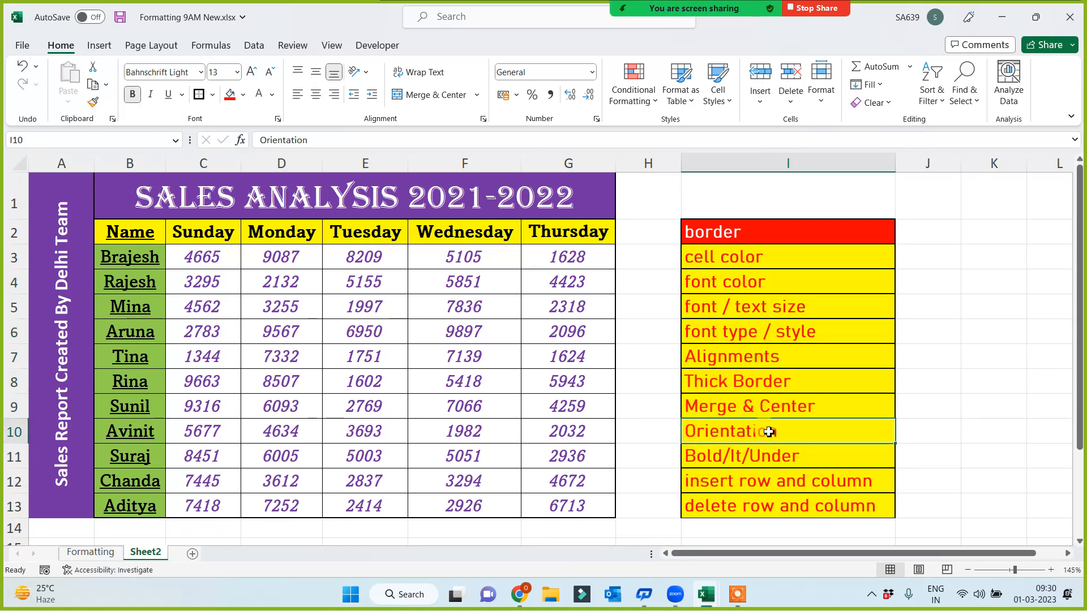
Step: Paint the border cell's red fill down the whole topic list I2:I13
{"action": "left_click", "coordinate": [754, 233]}
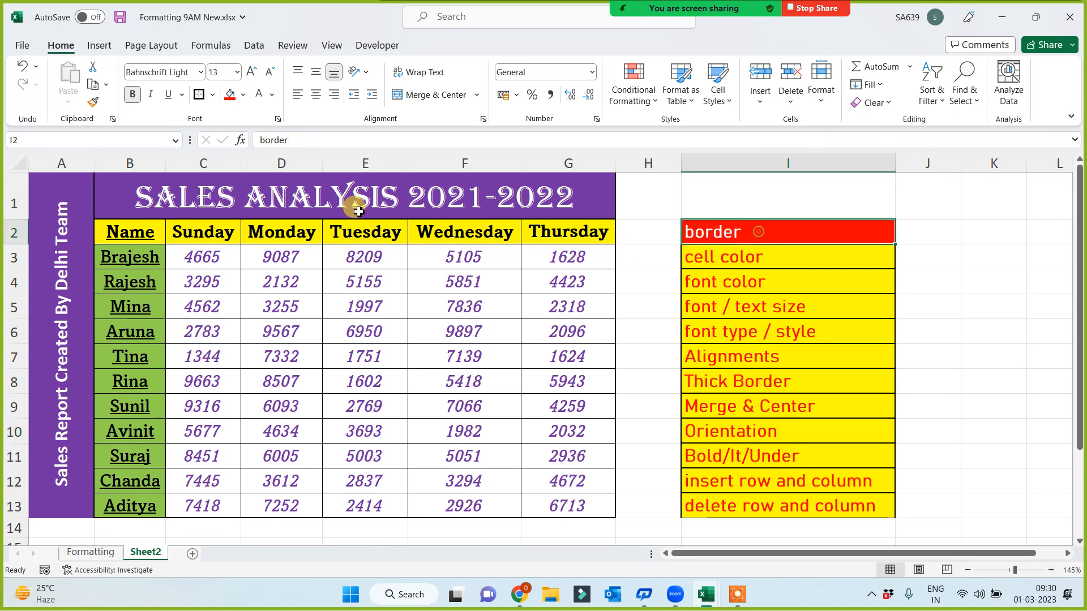
{"action": "left_click", "coordinate": [94, 104]}
{"action": "left_click_drag", "start_coordinate": [723, 252], "coordinate": [736, 517]}
{"action": "left_click", "coordinate": [730, 385]}
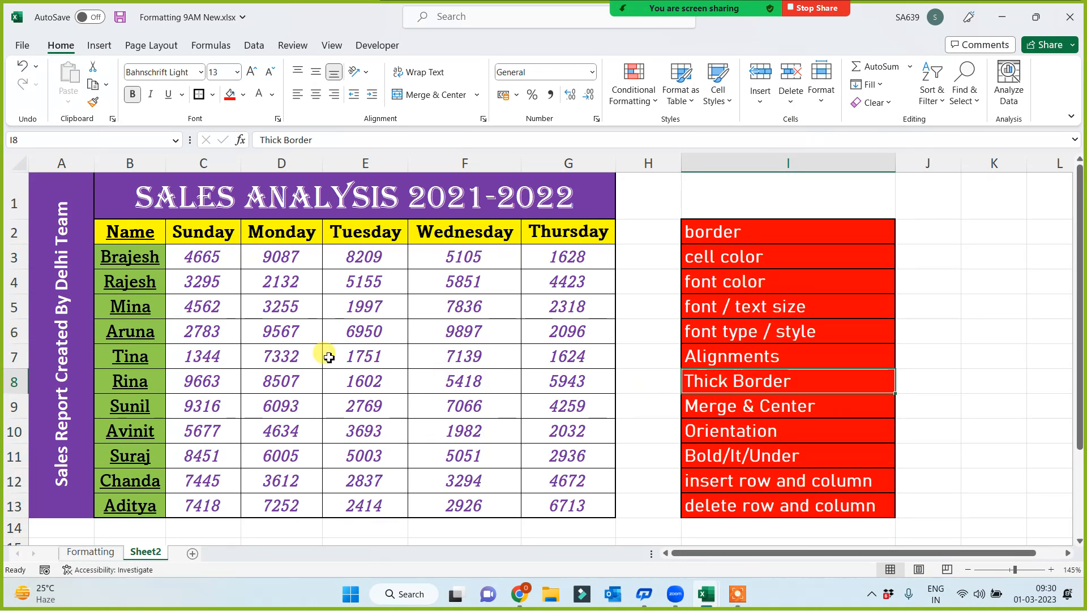
Step: Select Brajesh's sales figures C3:G3, then Rajesh's C4:G4
{"action": "left_click", "coordinate": [205, 255]}
{"action": "left_click_drag", "start_coordinate": [207, 255], "coordinate": [565, 260]}
{"action": "left_click_drag", "start_coordinate": [221, 283], "coordinate": [563, 282]}
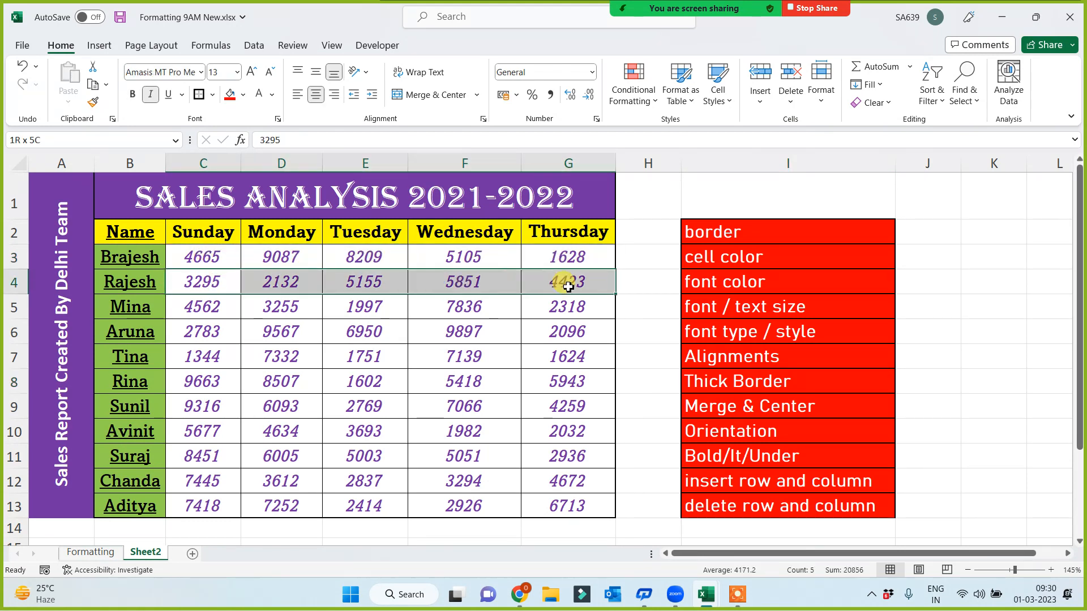
Step: Shade Rajesh's row C4:G4 with a light gold fill
{"action": "left_click", "coordinate": [243, 95]}
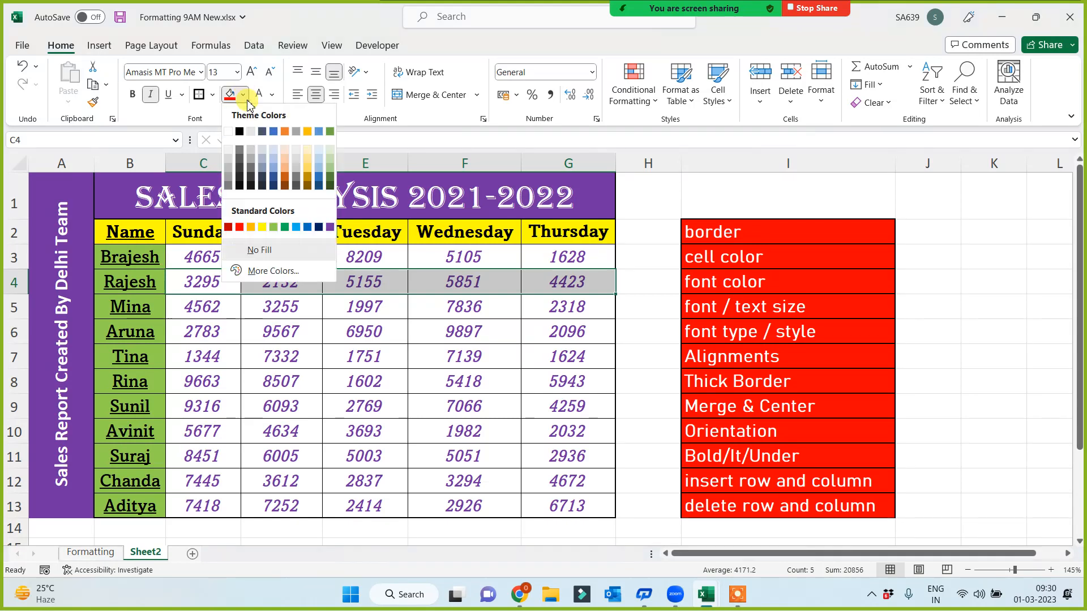
{"action": "left_click", "coordinate": [309, 151]}
{"action": "left_click", "coordinate": [638, 290]}
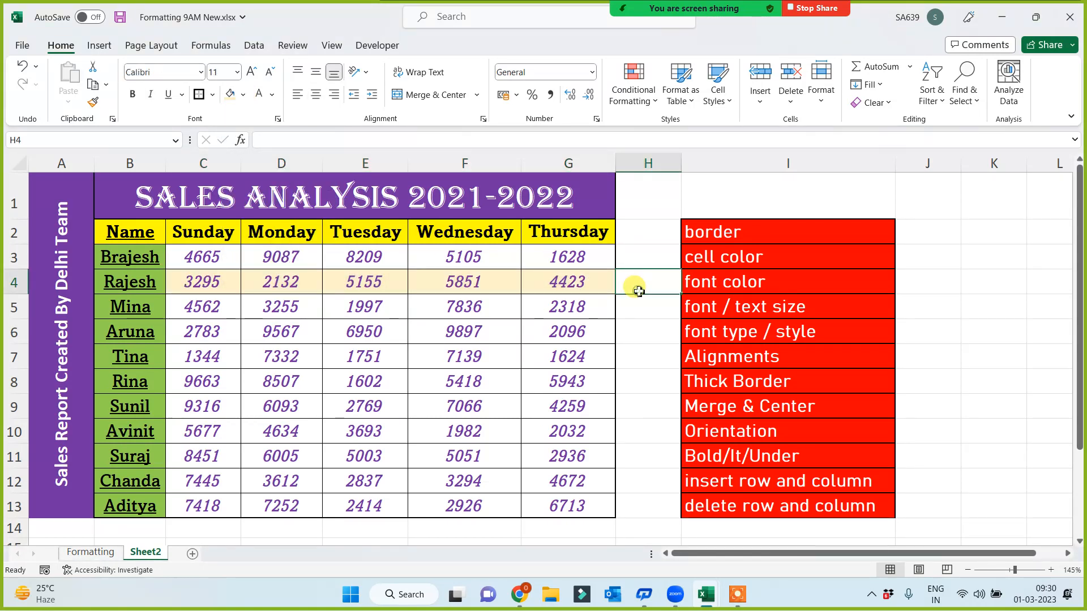
Step: Format-paint the white/gold pattern of rows 3–4 down through row 13
{"action": "left_click", "coordinate": [216, 269]}
{"action": "left_click_drag", "start_coordinate": [216, 269], "coordinate": [553, 284]}
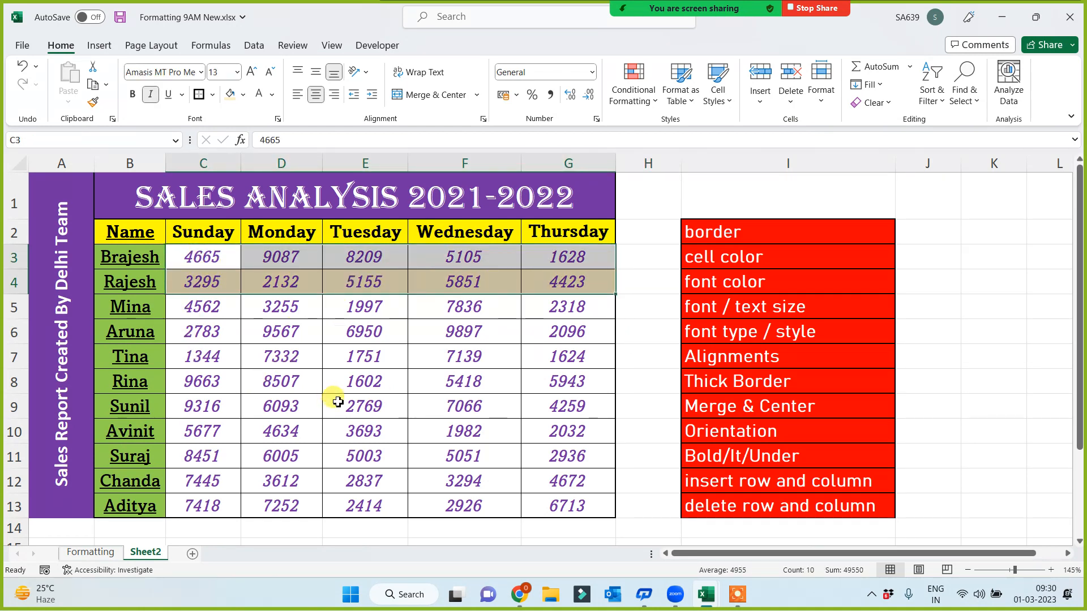
{"action": "left_click", "coordinate": [93, 102]}
{"action": "mouse_move", "coordinate": [189, 313]}
{"action": "left_mouse_down"}
{"action": "mouse_move", "coordinate": [344, 415]}
{"action": "mouse_move", "coordinate": [533, 475]}
{"action": "mouse_move", "coordinate": [557, 501]}
{"action": "left_mouse_up"}
{"action": "left_click", "coordinate": [662, 376]}
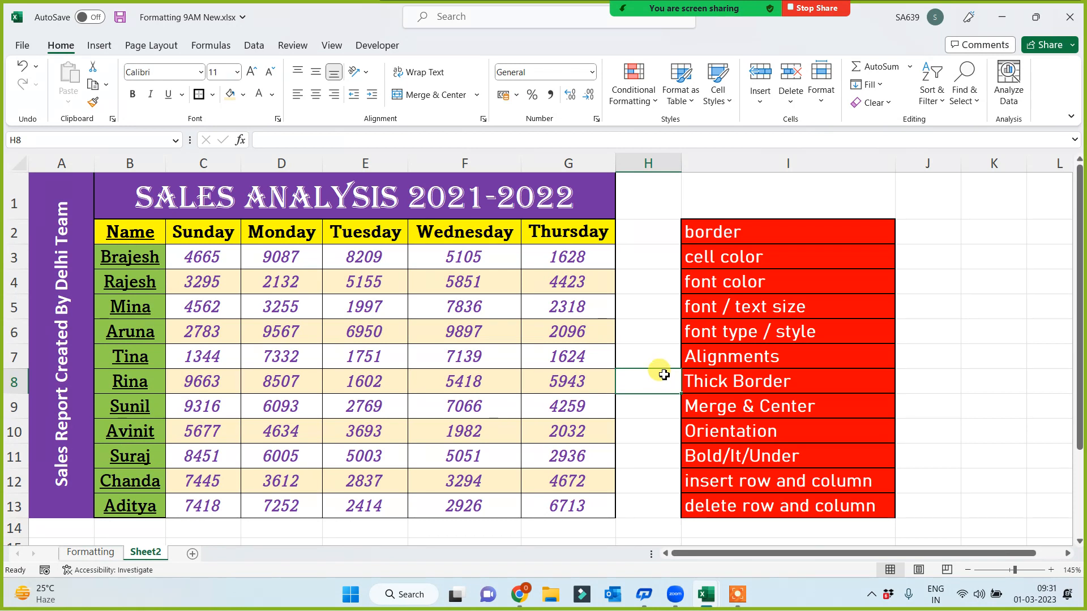
{"action": "left_click", "coordinate": [739, 333]}
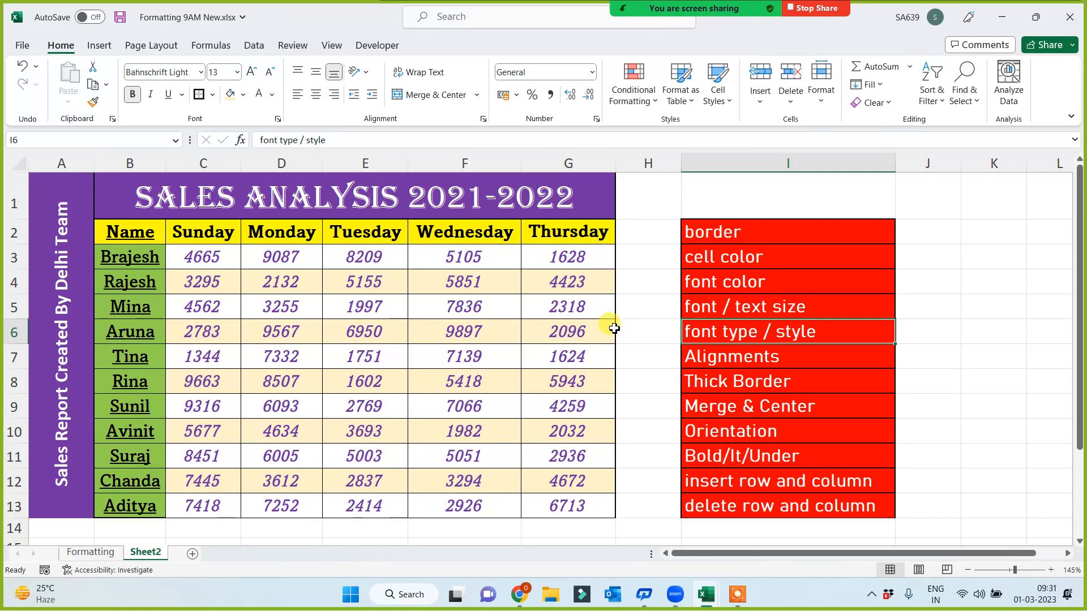
Step: Enter 15 Jan 2015 in F17 and fill the dates down to 23-Jan-15
{"action": "scroll", "coordinate": [531, 414], "scroll_direction": "down", "scroll_amount": 3}
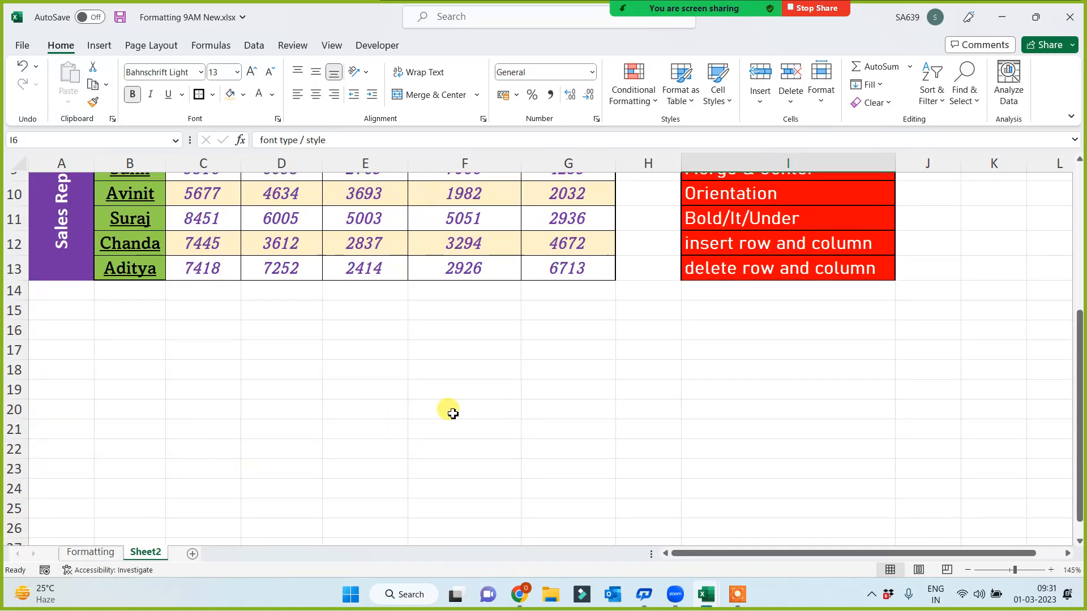
{"action": "left_click", "coordinate": [340, 334]}
{"action": "left_click", "coordinate": [466, 351]}
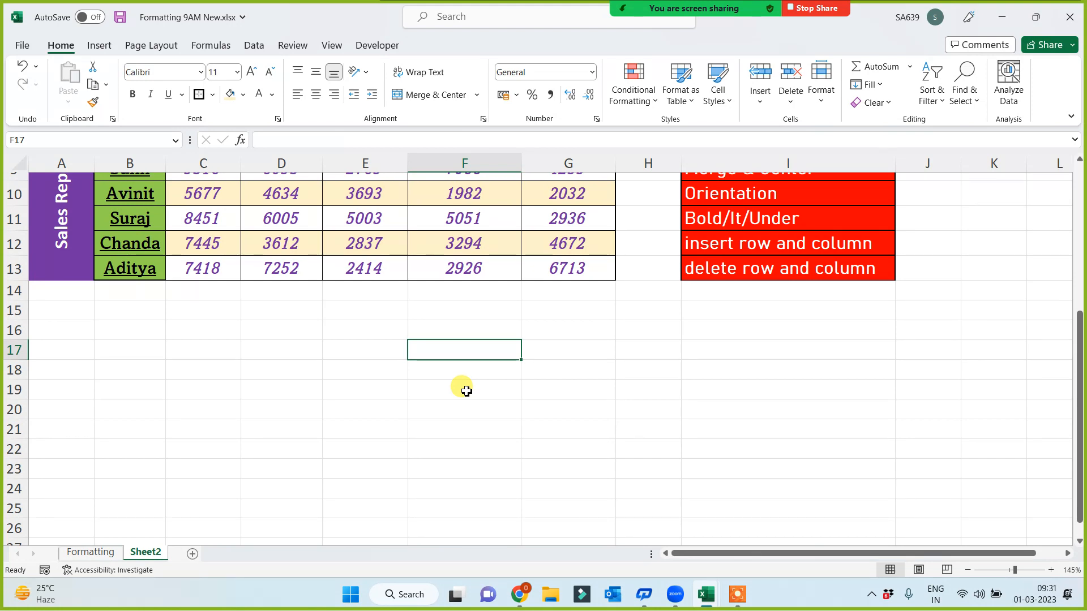
{"action": "type", "text": "15 jan"}
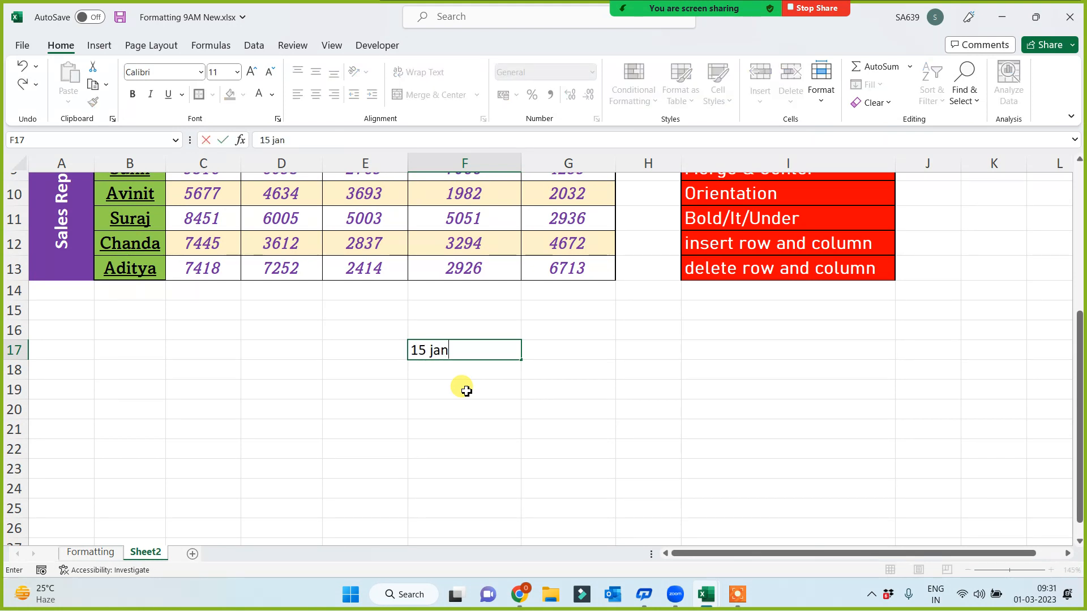
{"action": "type", "text": " 2015"}
{"action": "key", "text": "Return"}
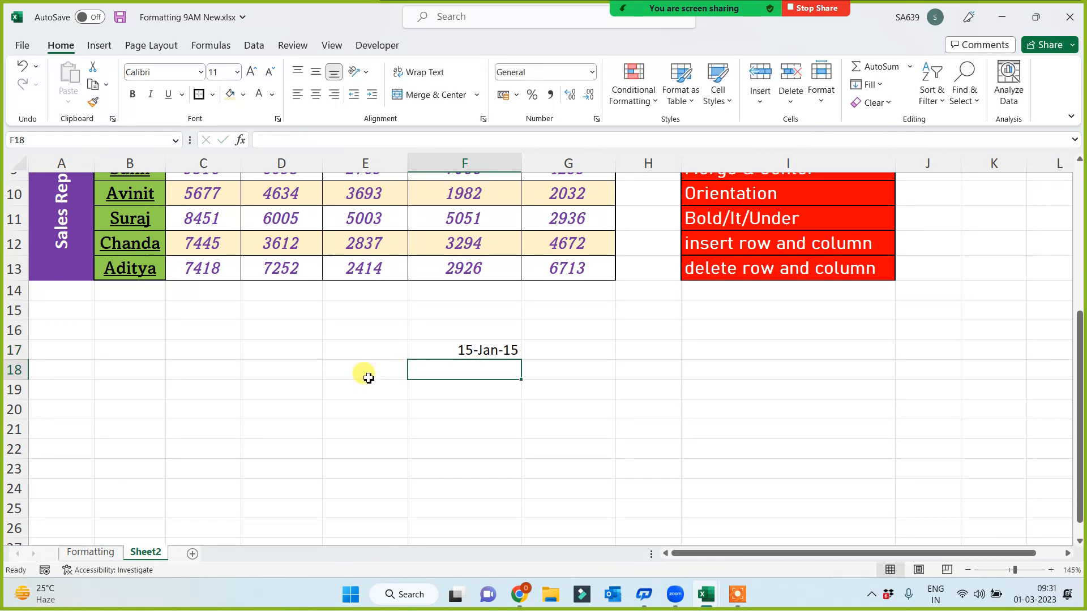
{"action": "left_click", "coordinate": [465, 348]}
{"action": "left_click_drag", "start_coordinate": [522, 360], "coordinate": [511, 510]}
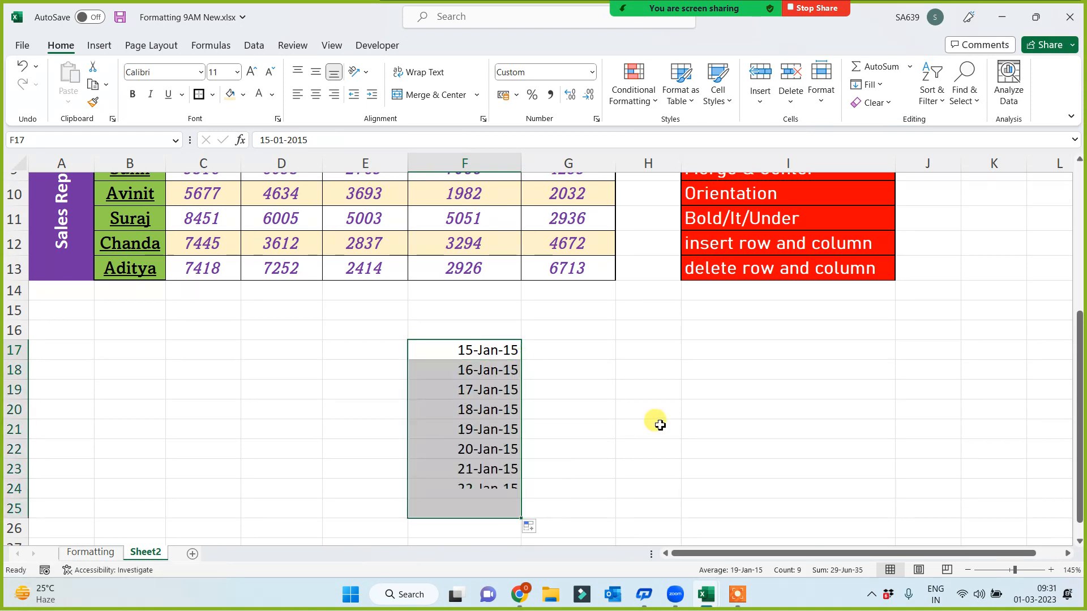
{"action": "left_click", "coordinate": [656, 427]}
Step: Paint the table's number style onto five of the dates, F19:F23
{"action": "left_click", "coordinate": [453, 263]}
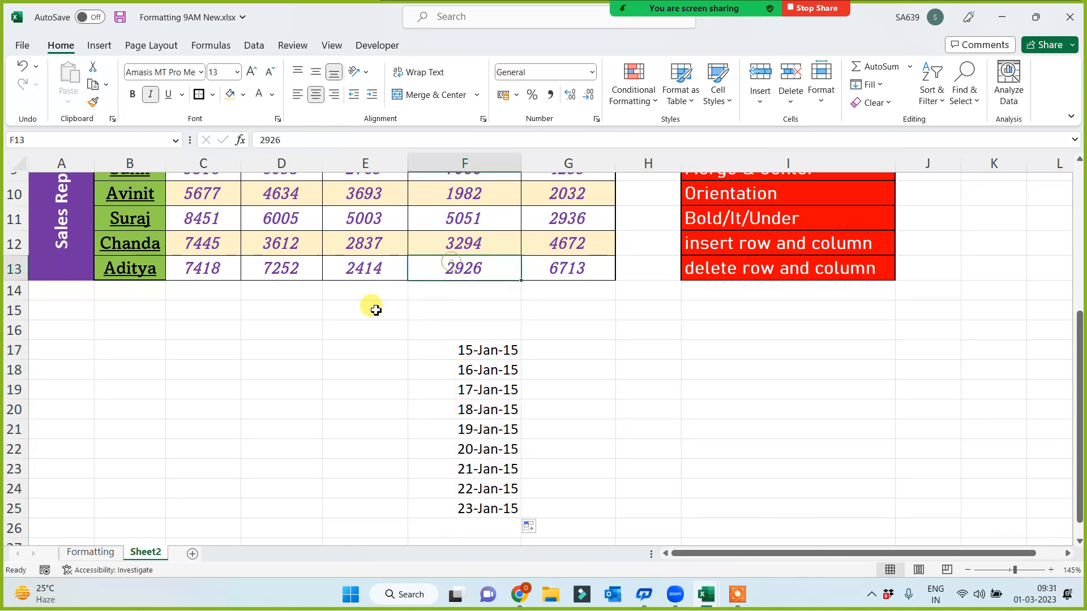
{"action": "left_click", "coordinate": [95, 102]}
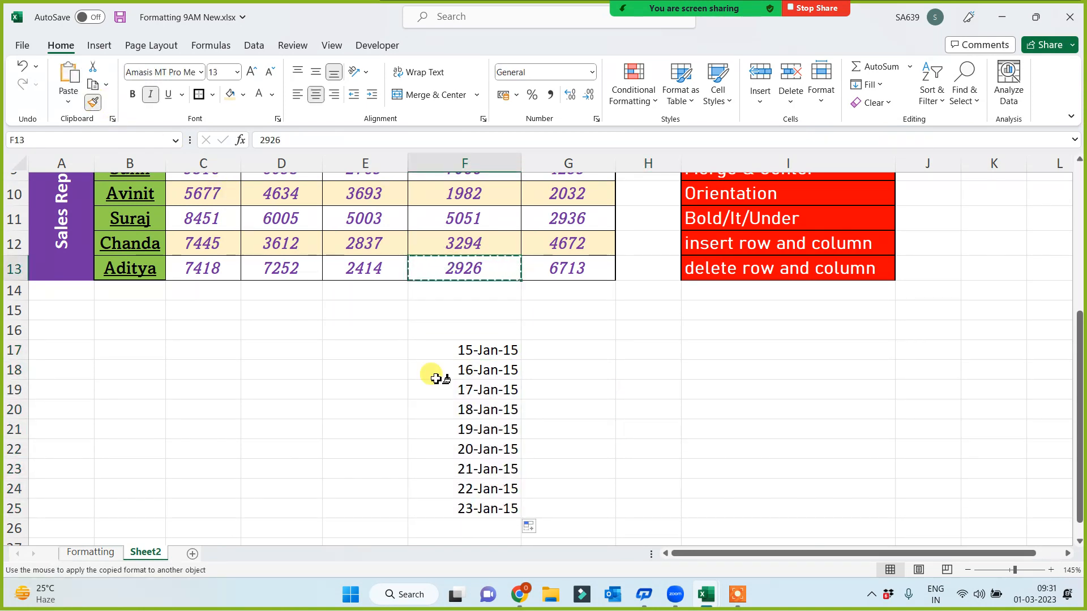
{"action": "mouse_move", "coordinate": [474, 390]}
{"action": "left_mouse_down"}
{"action": "mouse_move", "coordinate": [461, 449]}
{"action": "mouse_move", "coordinate": [470, 468]}
{"action": "left_mouse_up"}
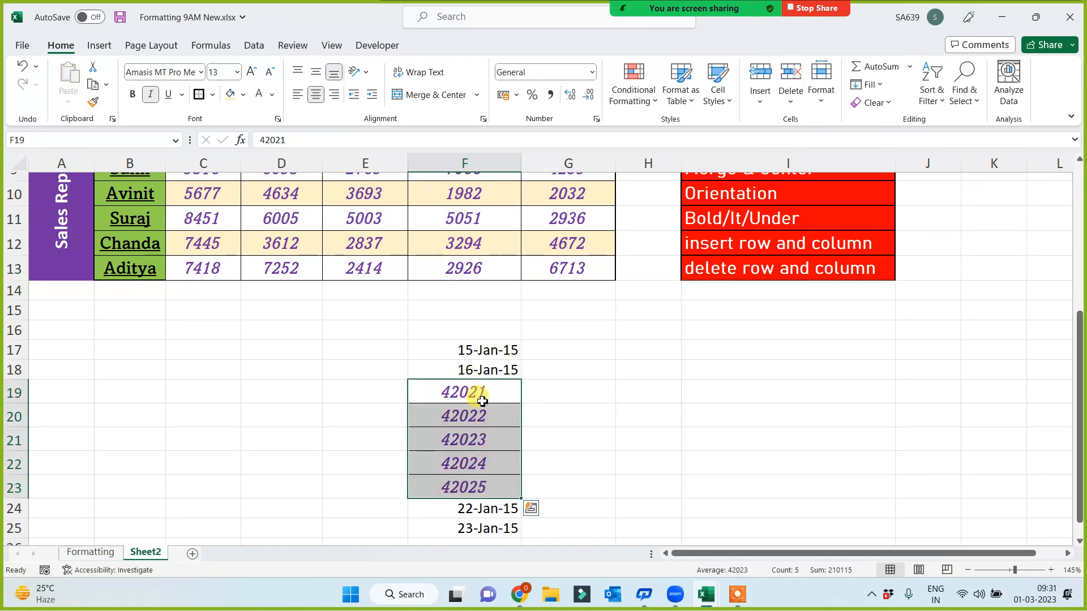
{"action": "left_click", "coordinate": [649, 447]}
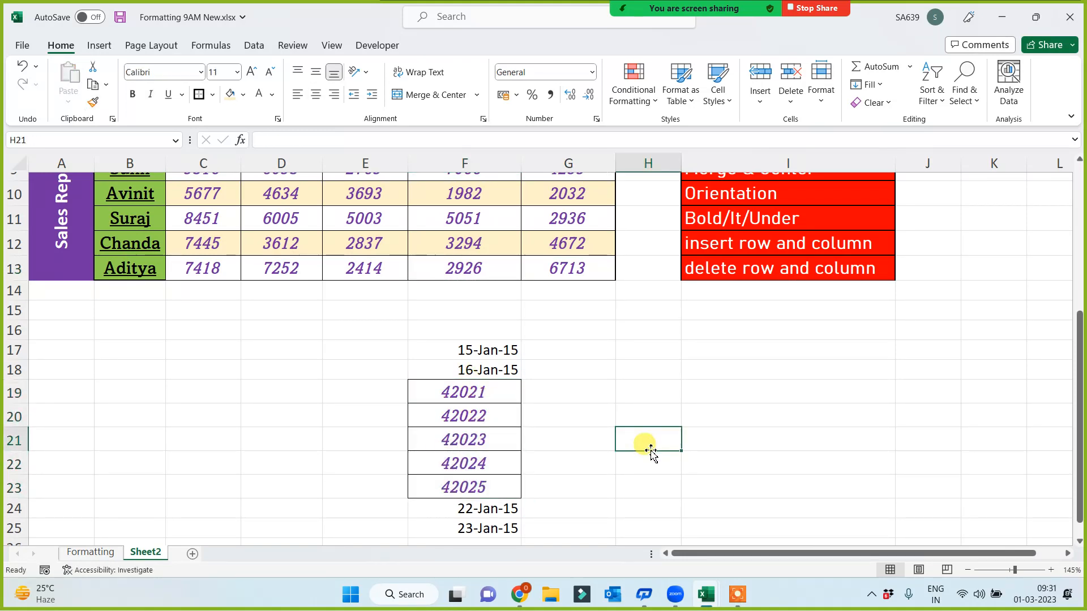
Step: Paint the 22-Jan-15 cell's date format onto Wednesday's F4:F10
{"action": "left_click", "coordinate": [485, 510]}
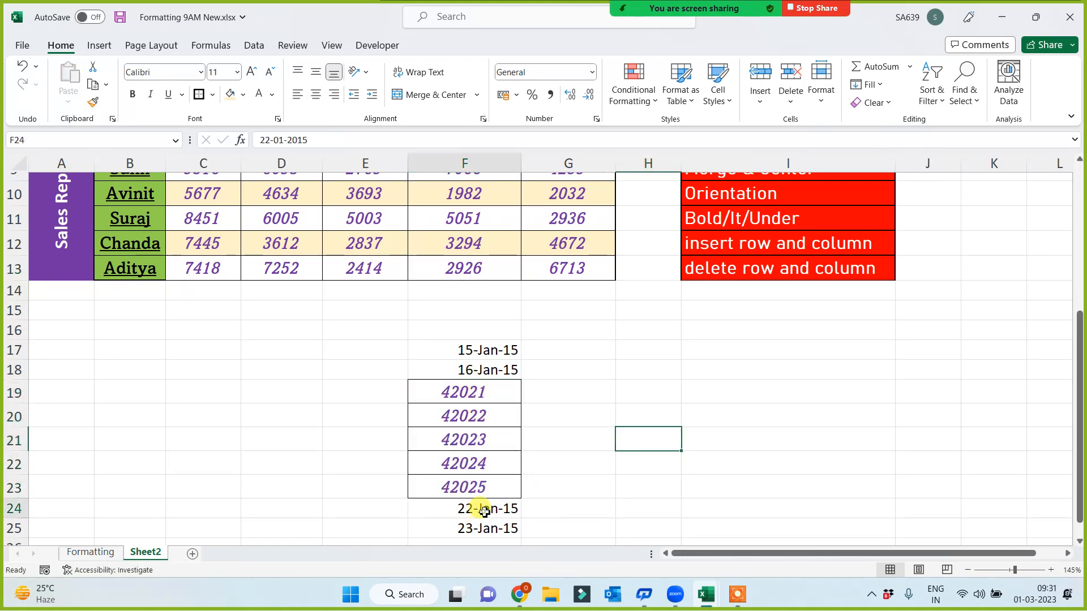
{"action": "left_click", "coordinate": [83, 102]}
{"action": "scroll", "coordinate": [484, 397], "scroll_direction": "up", "scroll_amount": 3}
{"action": "left_click_drag", "start_coordinate": [456, 231], "coordinate": [455, 373]}
{"action": "left_click", "coordinate": [606, 511]}
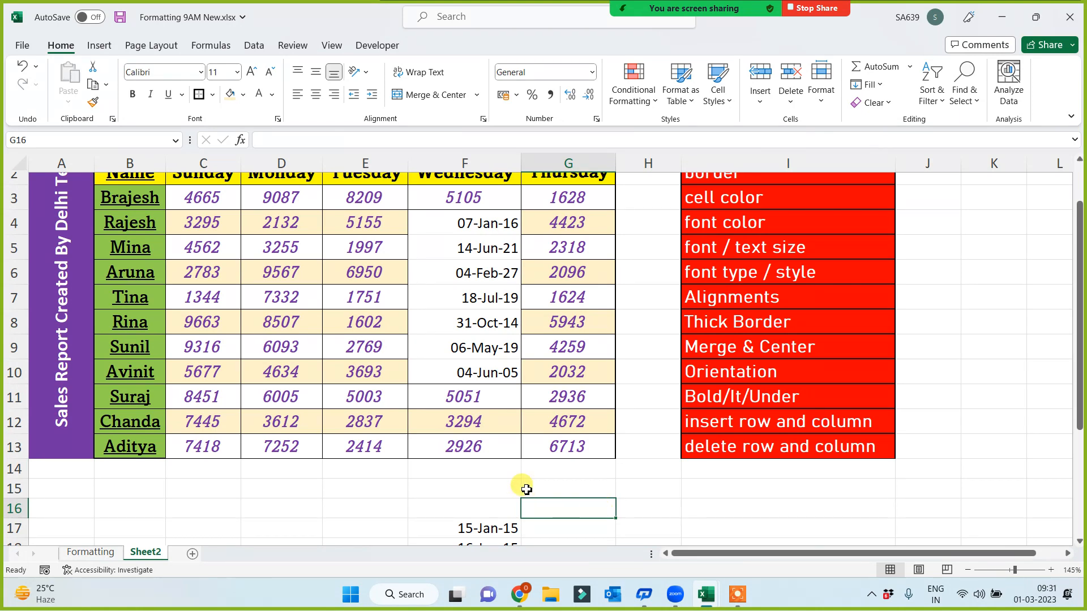
Step: Paint F17's date format onto Tuesday's cells E8:E12
{"action": "scroll", "coordinate": [528, 489], "scroll_direction": "down", "scroll_amount": 3}
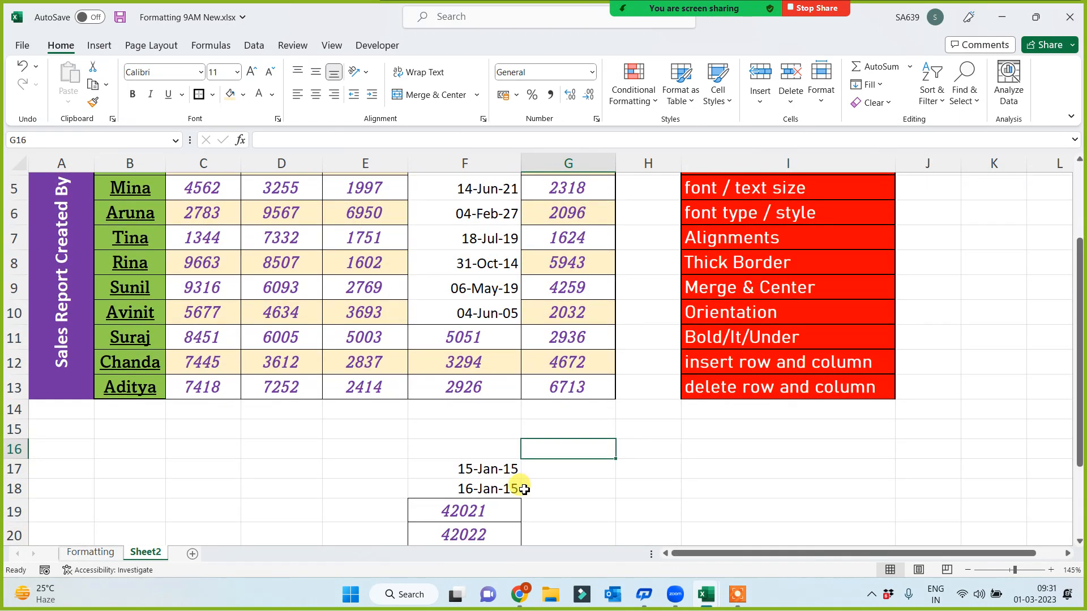
{"action": "left_click", "coordinate": [467, 409]}
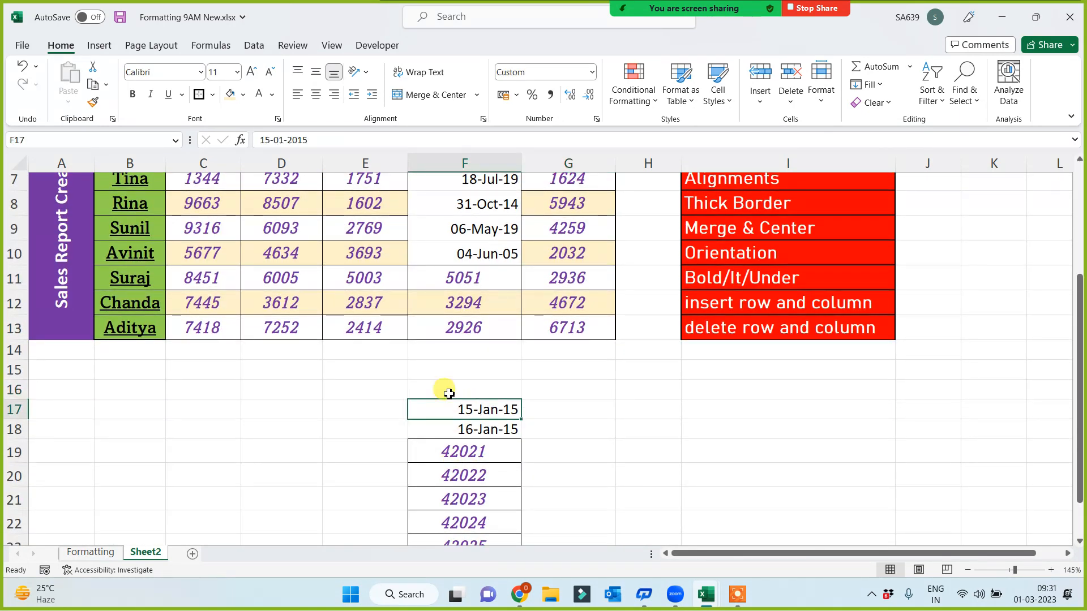
{"action": "left_click", "coordinate": [94, 102]}
{"action": "left_click_drag", "start_coordinate": [358, 204], "coordinate": [357, 302]}
{"action": "left_click", "coordinate": [359, 278]}
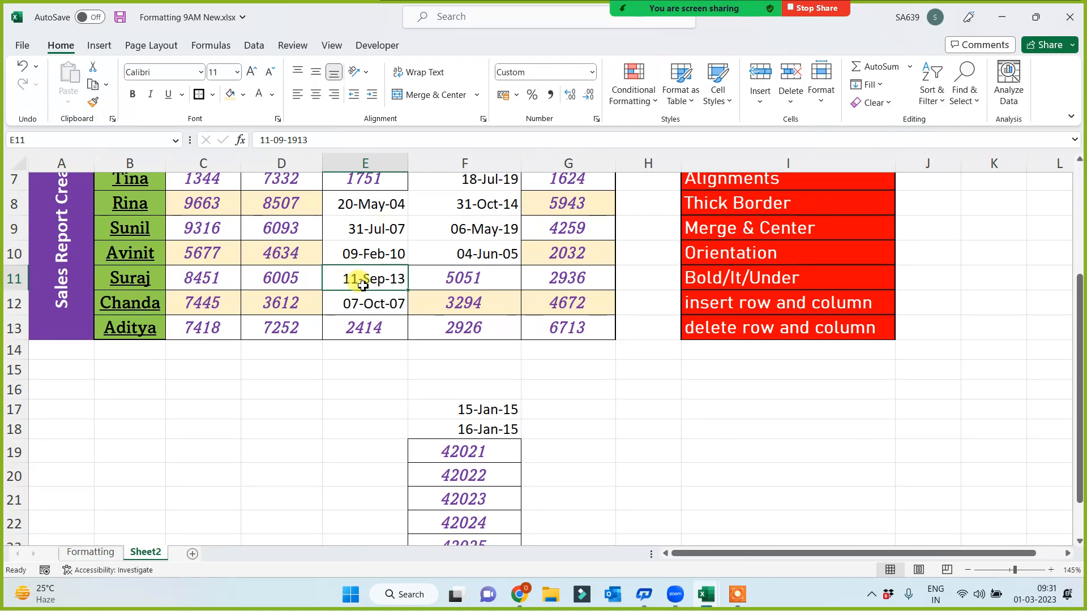
Step: Restore E8:E12 to the italic number format by painting from cell F20
{"action": "left_click", "coordinate": [453, 476]}
{"action": "left_click", "coordinate": [92, 101]}
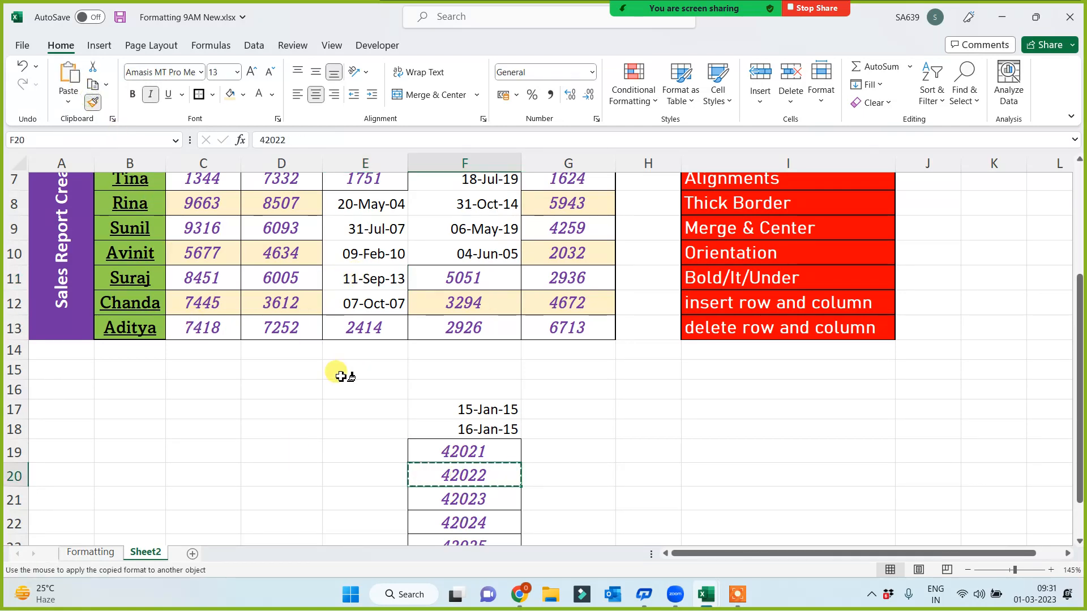
{"action": "scroll", "coordinate": [340, 372], "scroll_direction": "up", "scroll_amount": 2}
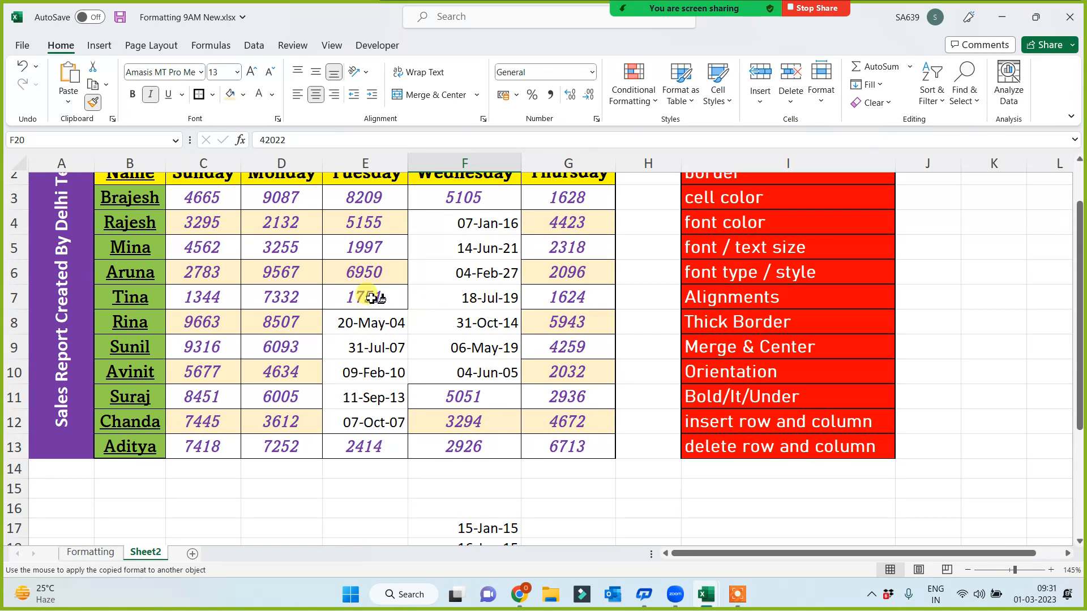
{"action": "left_click_drag", "start_coordinate": [362, 322], "coordinate": [362, 421]}
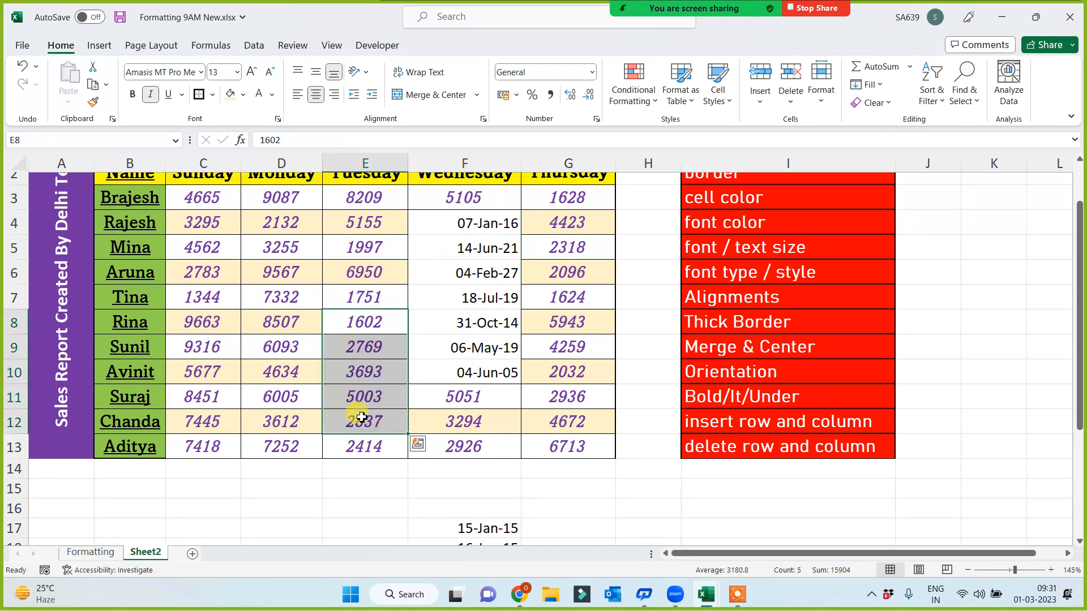
{"action": "left_click_drag", "start_coordinate": [476, 417], "coordinate": [425, 393]}
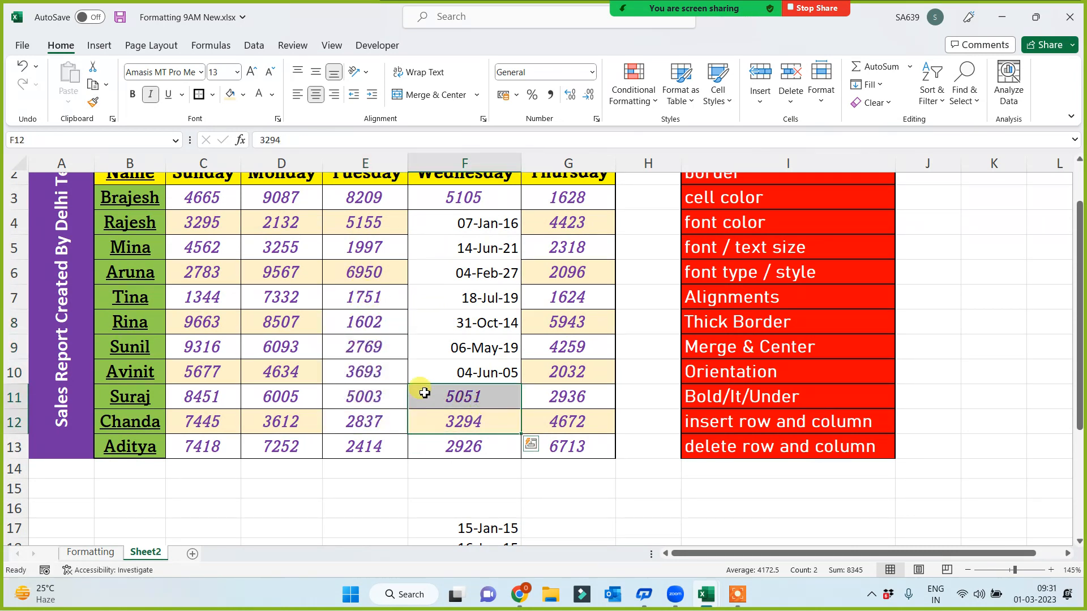
{"action": "left_click", "coordinate": [375, 363]}
{"action": "scroll", "coordinate": [375, 385], "scroll_direction": "up", "scroll_amount": 1}
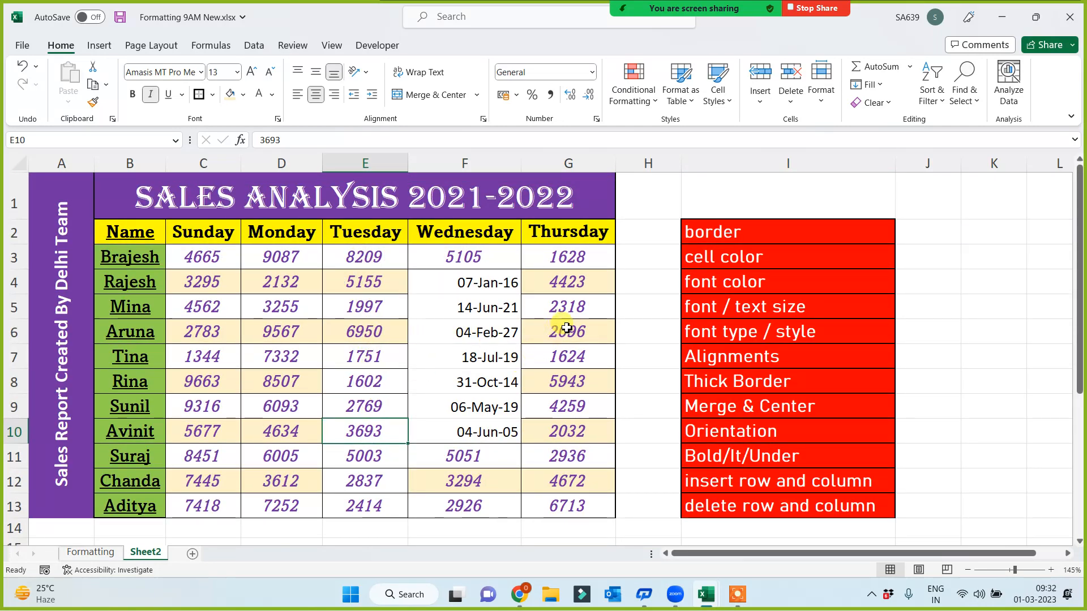
Step: Restyle Wednesday's F3:F13 with Thursday's banded formatting from G4 and G3:G4
{"action": "left_click", "coordinate": [570, 284]}
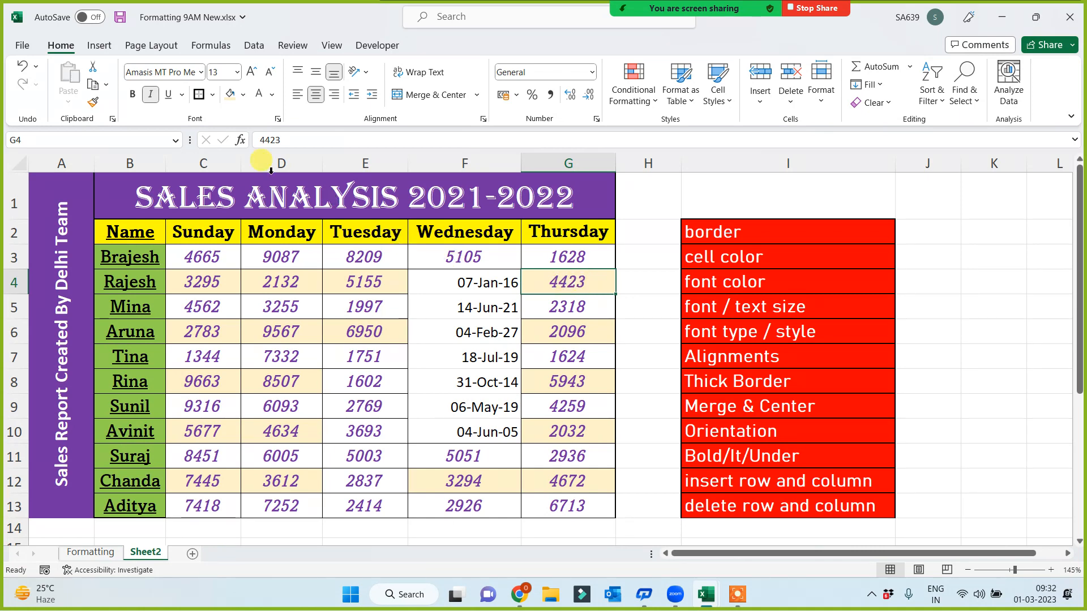
{"action": "left_click", "coordinate": [93, 101]}
{"action": "left_click_drag", "start_coordinate": [457, 298], "coordinate": [460, 437]}
{"action": "left_click", "coordinate": [544, 392]}
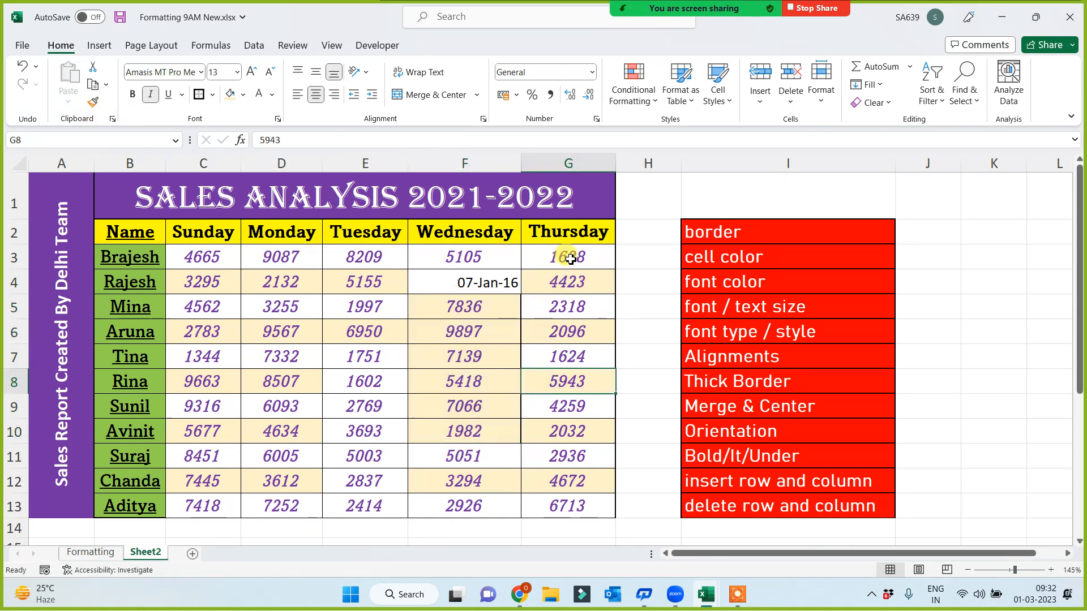
{"action": "left_click_drag", "start_coordinate": [565, 254], "coordinate": [577, 290]}
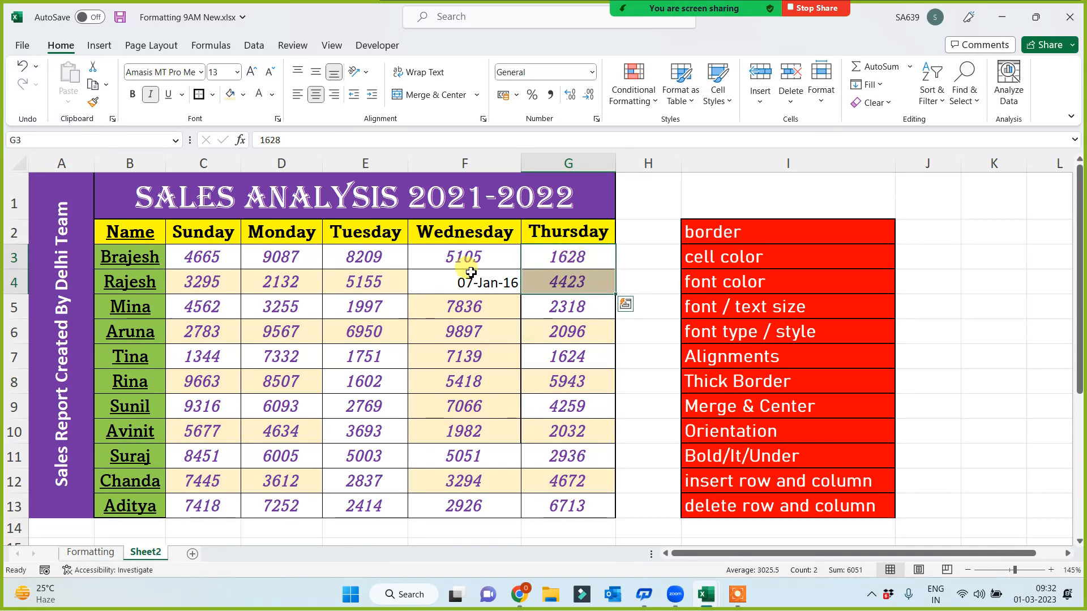
{"action": "left_click", "coordinate": [93, 102]}
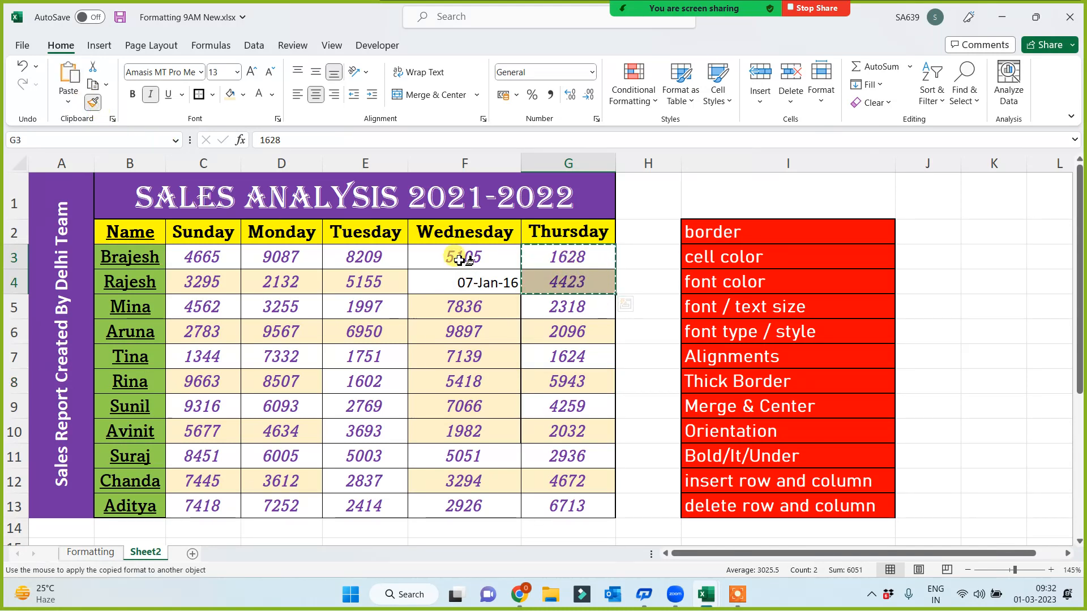
{"action": "left_click_drag", "start_coordinate": [461, 256], "coordinate": [457, 509]}
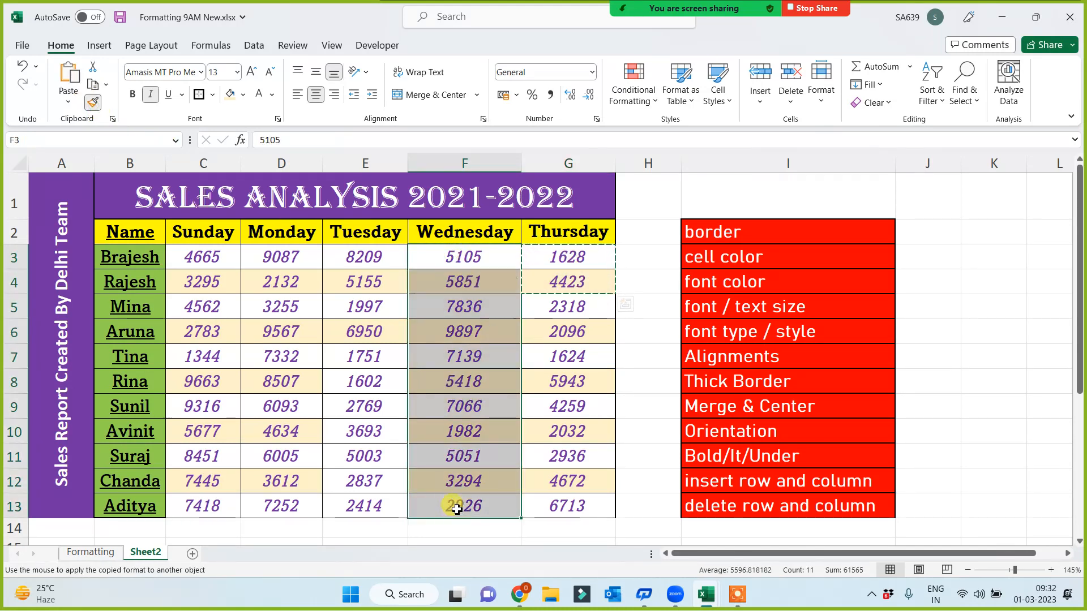
Step: Paint Tuesday's E3:E4 banded formatting down onto E5:E13
{"action": "left_click", "coordinate": [401, 446]}
{"action": "left_click_drag", "start_coordinate": [369, 256], "coordinate": [368, 282]}
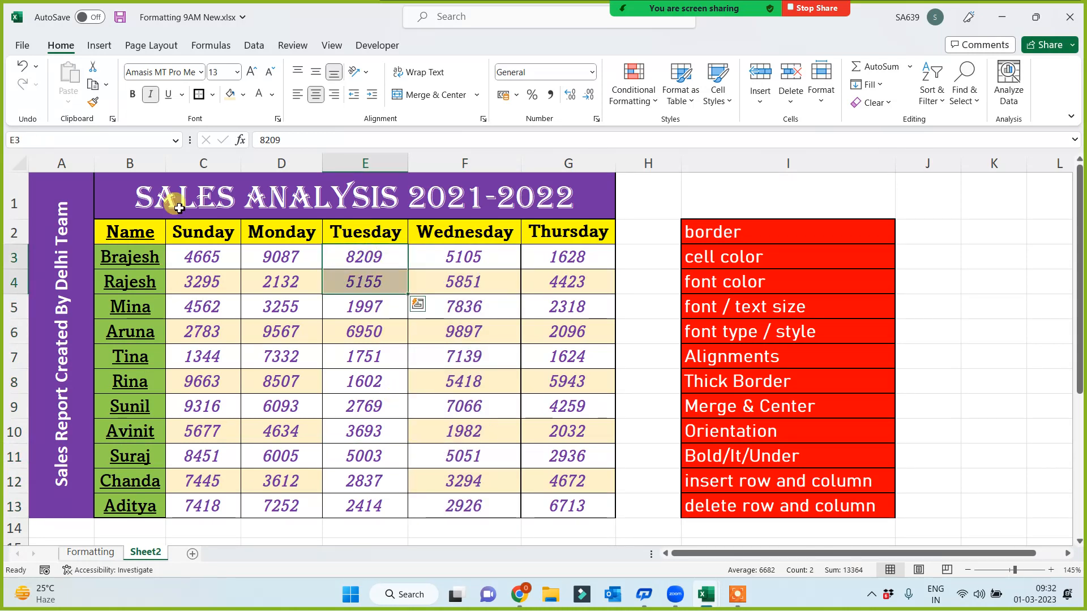
{"action": "left_click", "coordinate": [93, 101]}
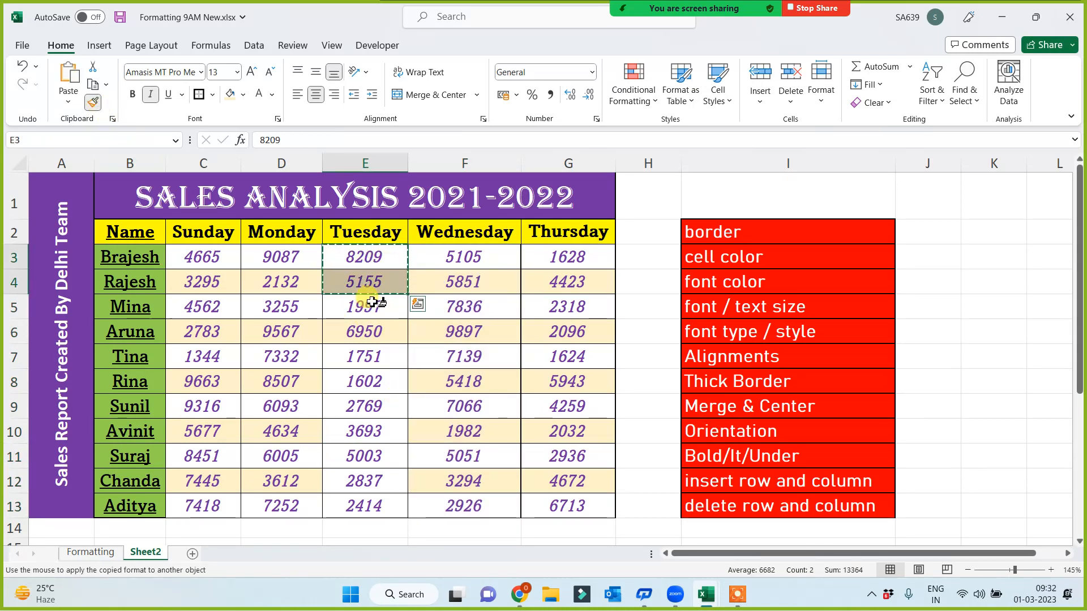
{"action": "left_click_drag", "start_coordinate": [373, 303], "coordinate": [371, 509]}
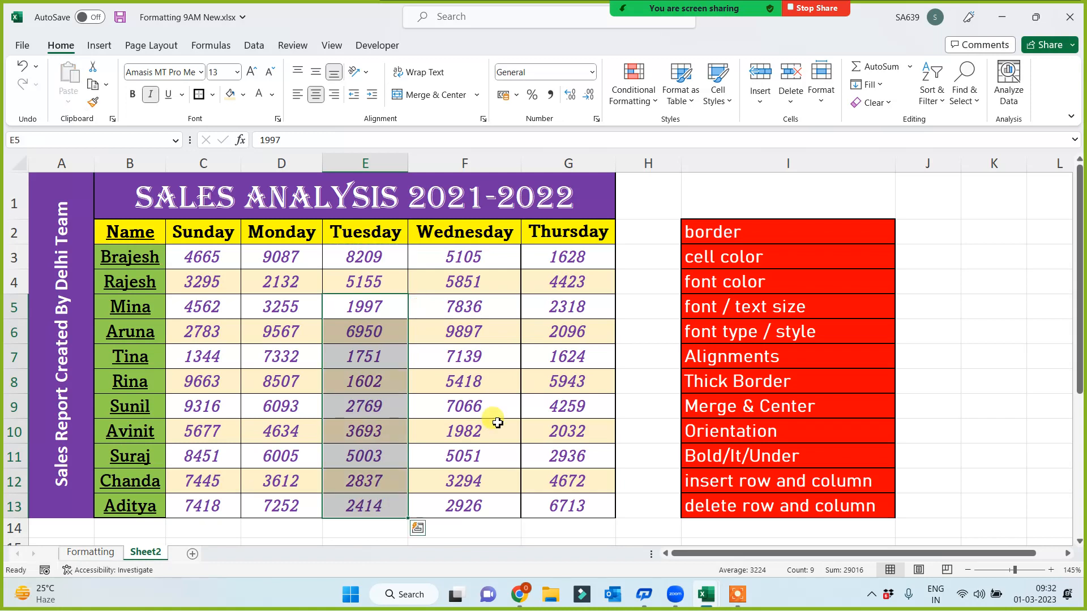
{"action": "left_click", "coordinate": [497, 424]}
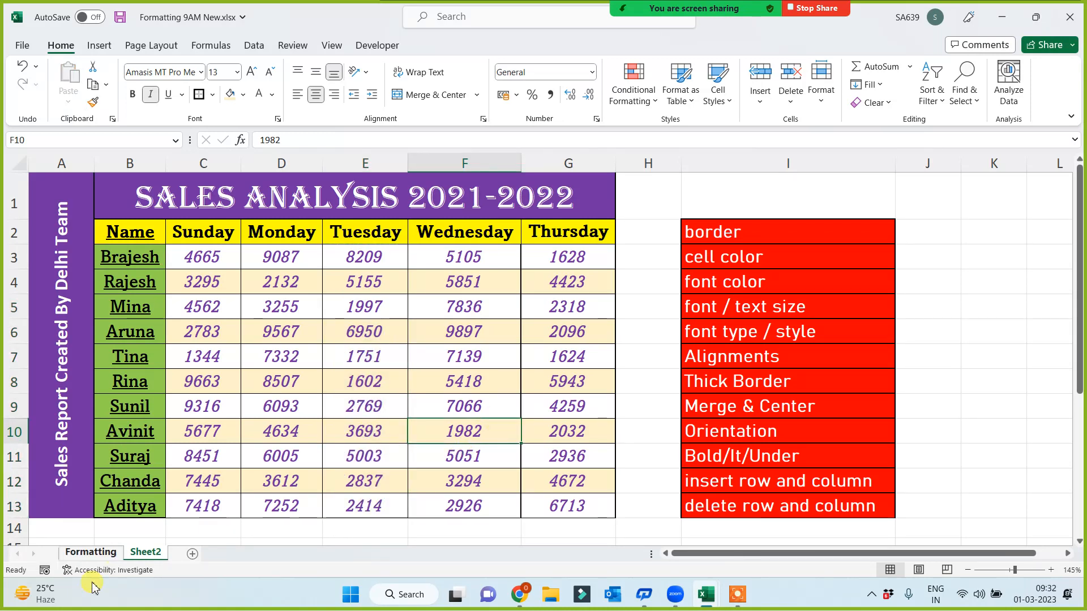
Step: Rename Sheet2 to 'Format Painter'
{"action": "double_click", "coordinate": [144, 553]}
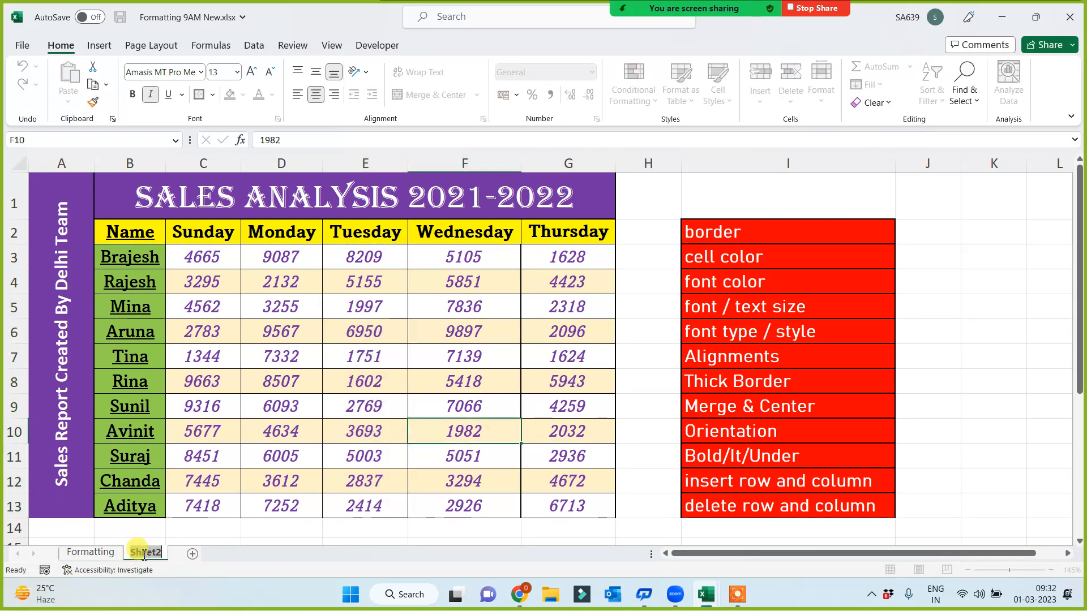
{"action": "type", "text": "Format"}
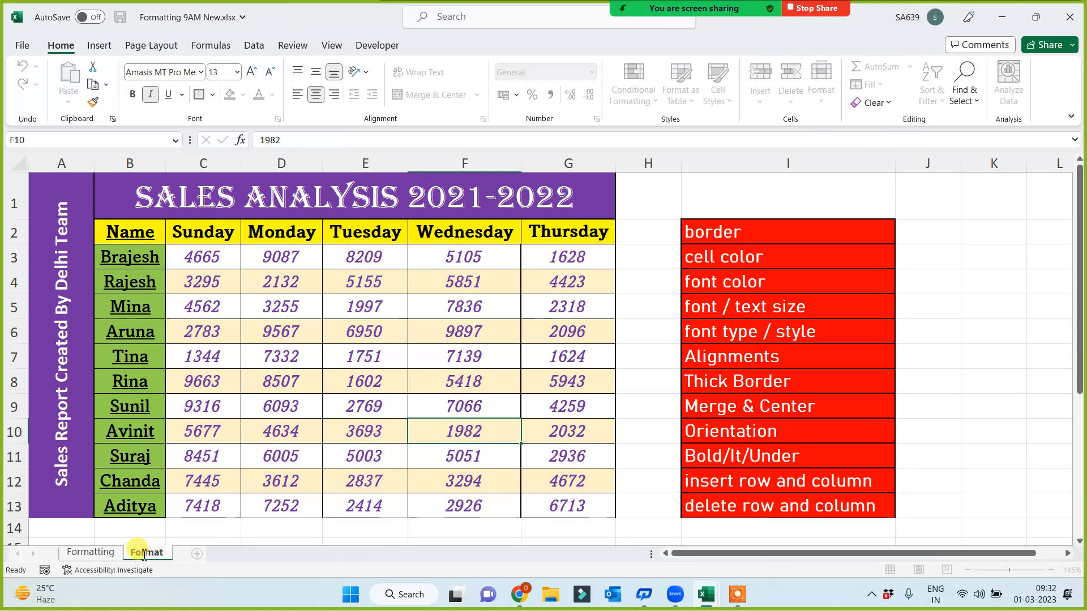
{"action": "type", "text": " Painter"}
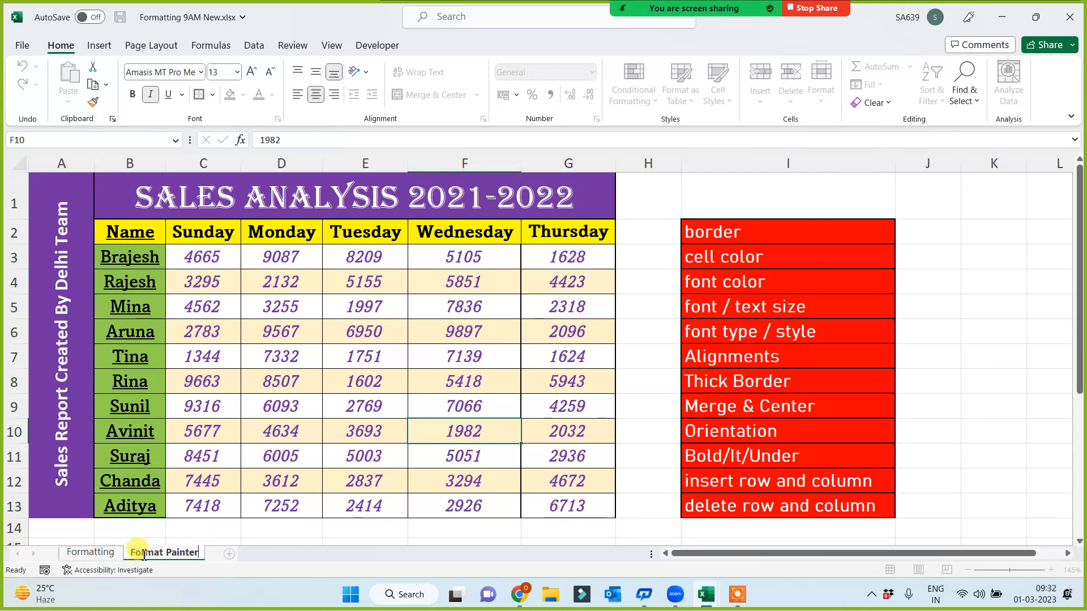
{"action": "left_click", "coordinate": [330, 529]}
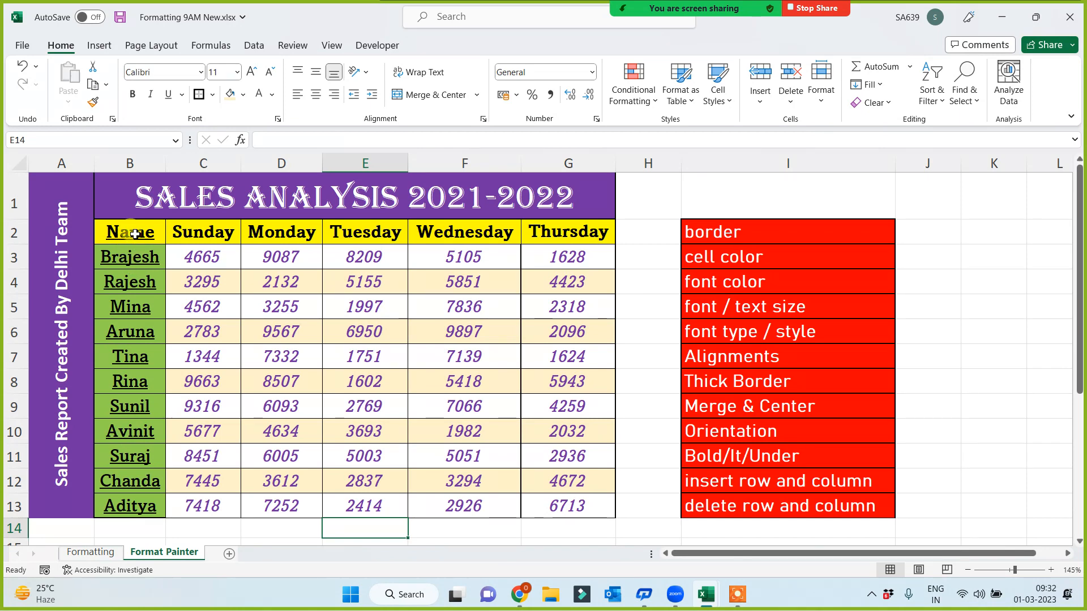
Step: Copy the sales table B2:G13 into a new sheet and clear all its formatting
{"action": "left_click_drag", "start_coordinate": [121, 232], "coordinate": [557, 505]}
{"action": "key", "text": "ctrl+c"}
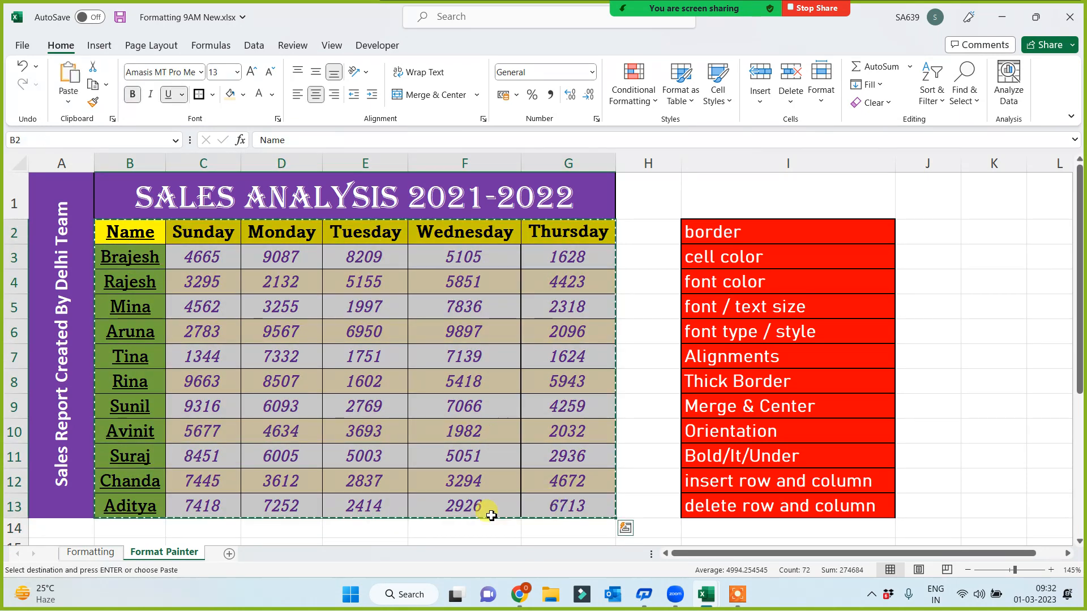
{"action": "left_click", "coordinate": [229, 554]}
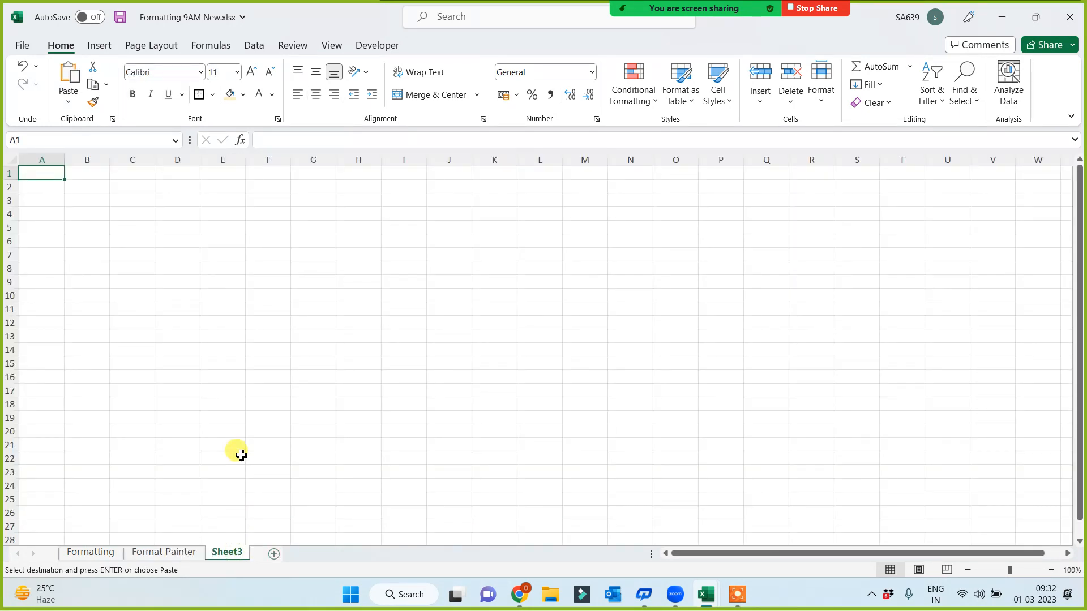
{"action": "key", "text": "ctrl+v"}
{"action": "scroll", "coordinate": [532, 445], "scroll_direction": "up", "scroll_amount": 2}
{"action": "scroll", "coordinate": [532, 440], "scroll_direction": "up", "scroll_amount": 1}
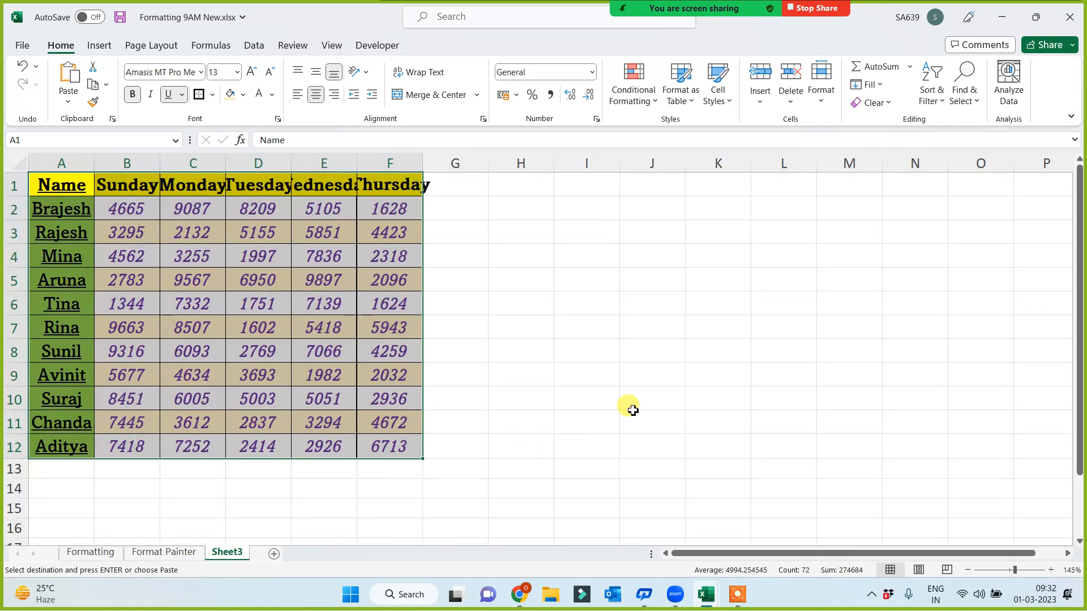
{"action": "left_click", "coordinate": [875, 102]}
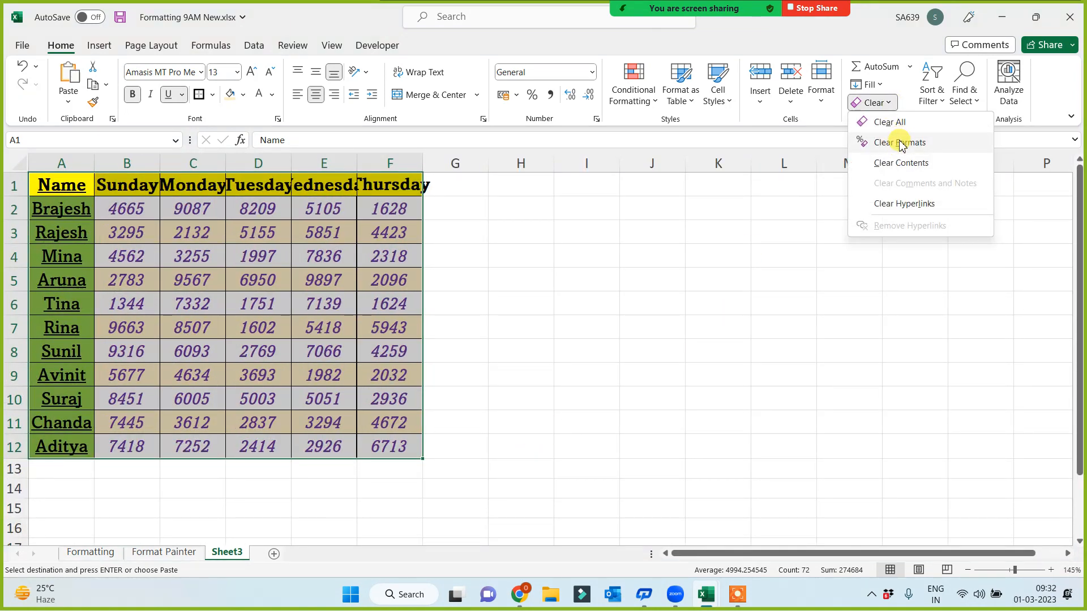
{"action": "left_click", "coordinate": [901, 144]}
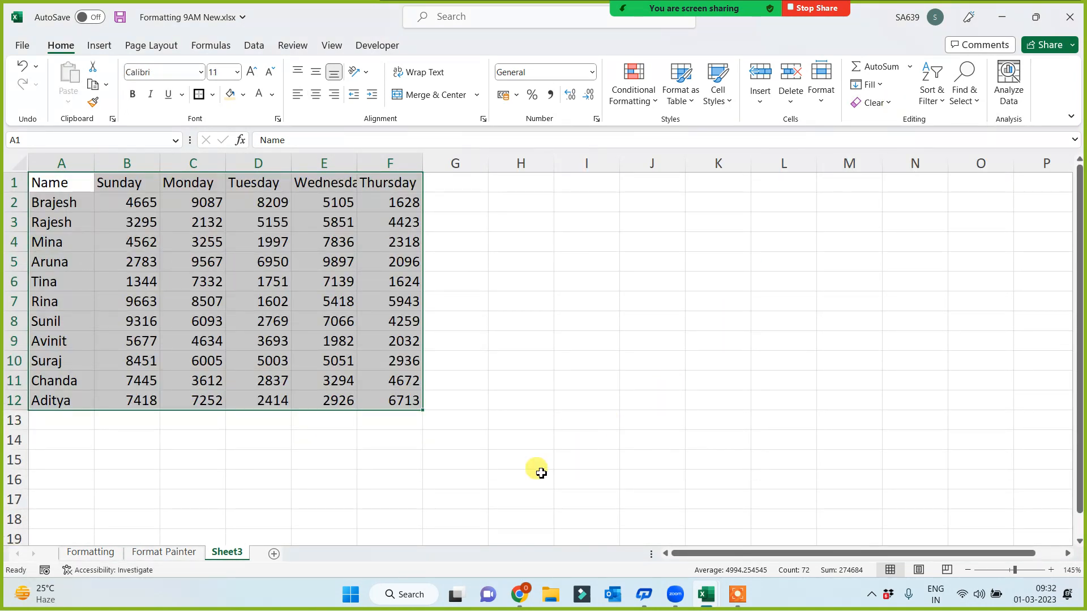
Step: Paste the plain table into new Sheet4 and Sheet5, then compare against the Formatting sheet
{"action": "key", "text": "ctrl+c"}
{"action": "left_click", "coordinate": [274, 554]}
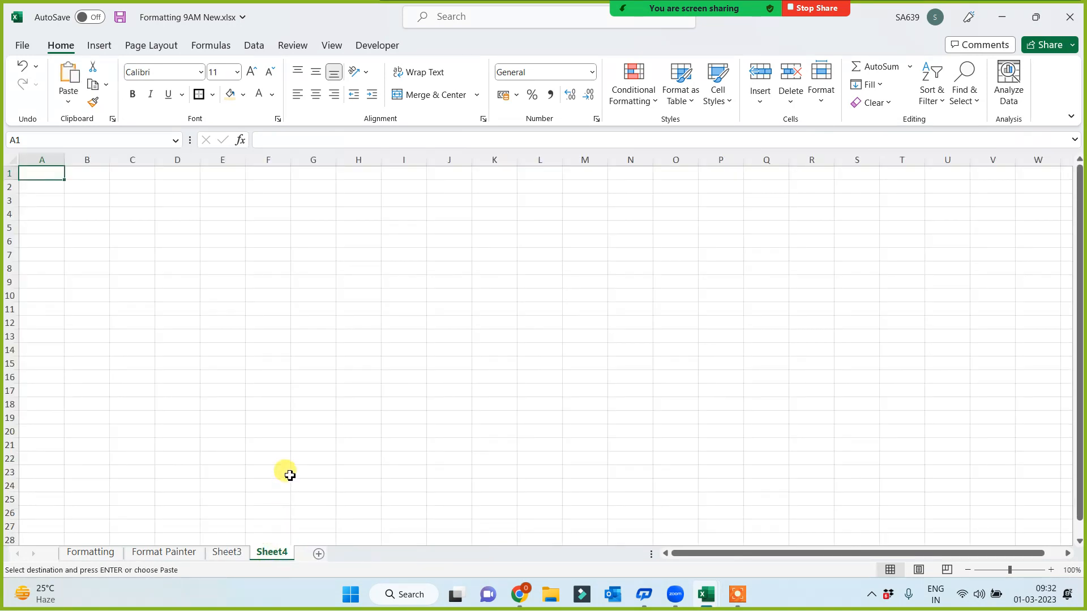
{"action": "key", "text": "ctrl+v"}
{"action": "left_click", "coordinate": [319, 554]}
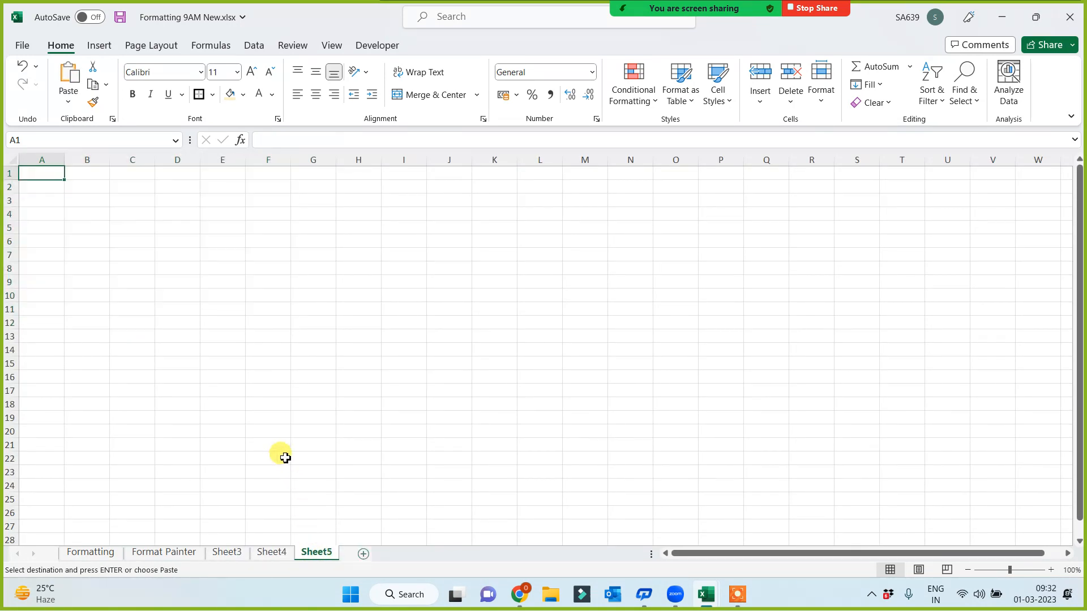
{"action": "key", "text": "ctrl+v"}
{"action": "scroll", "coordinate": [405, 437], "scroll_direction": "up", "scroll_amount": 5}
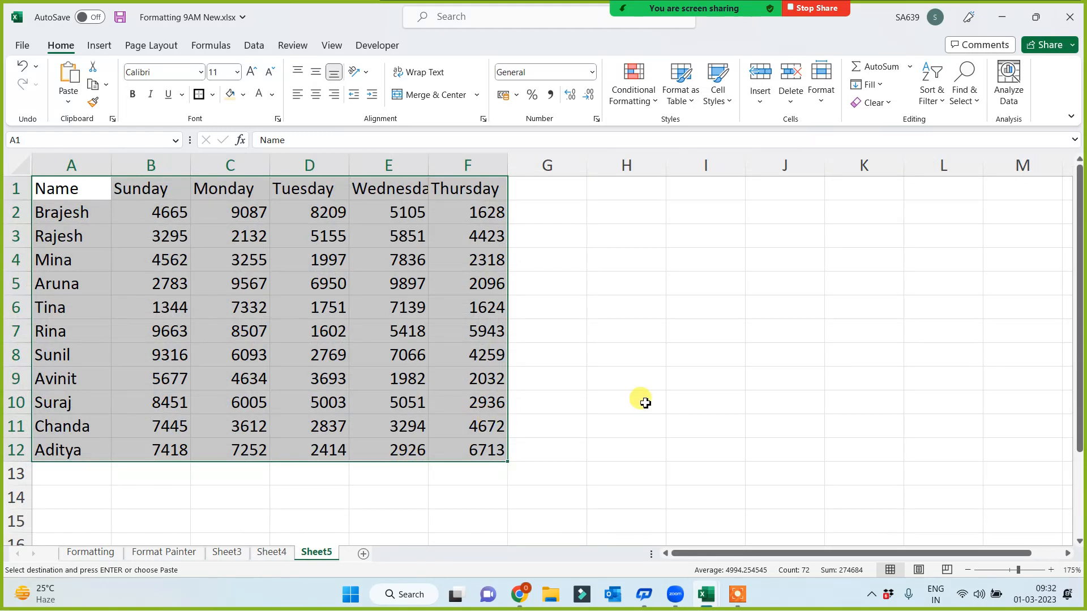
{"action": "scroll", "coordinate": [646, 403], "scroll_direction": "up", "scroll_amount": 1}
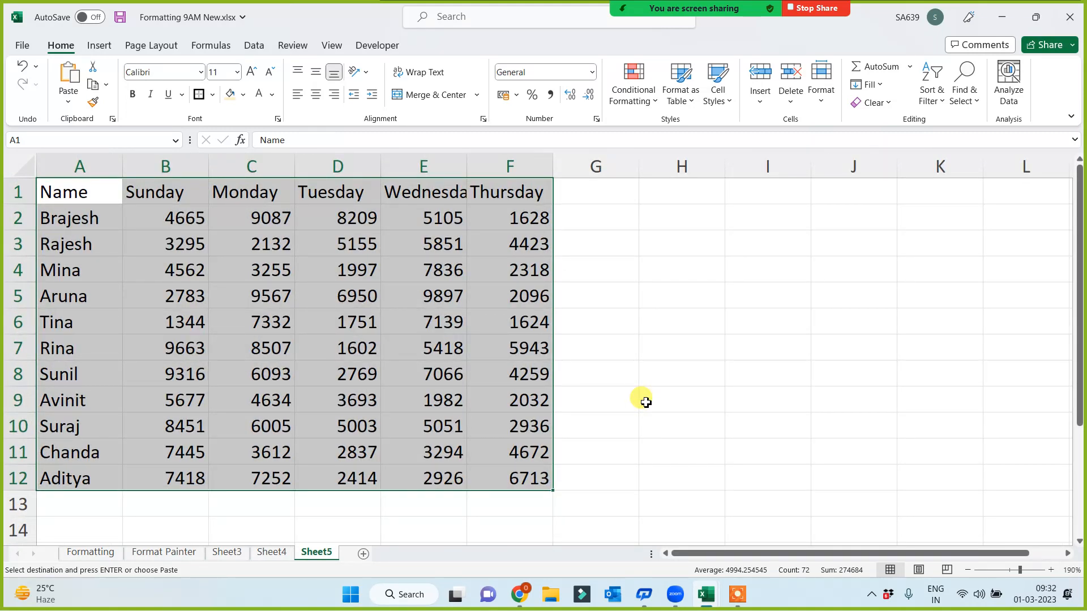
{"action": "left_click", "coordinate": [86, 555]}
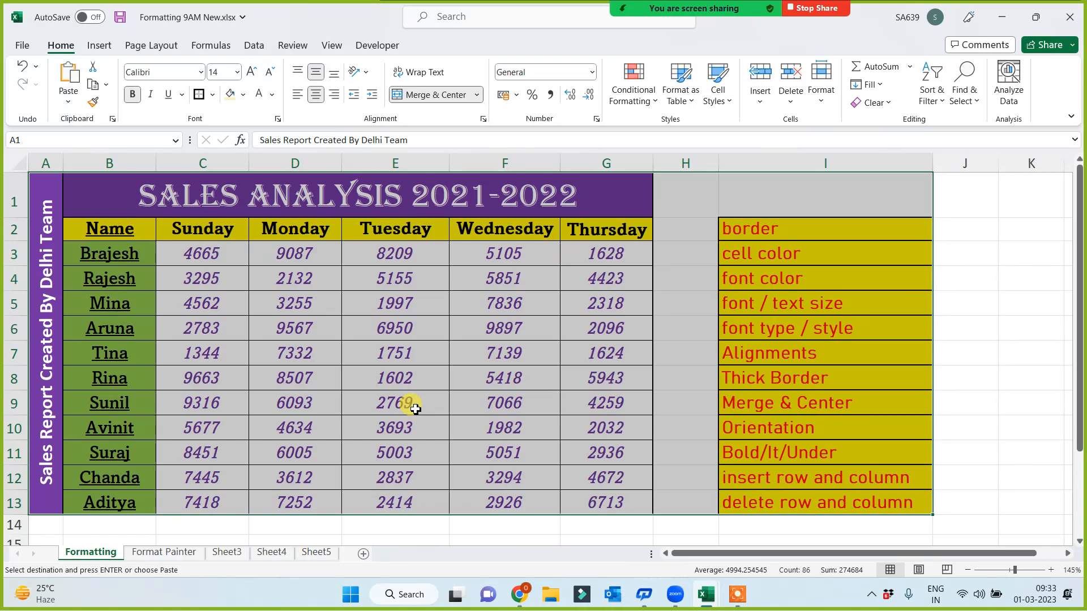
{"action": "left_click", "coordinate": [317, 552]}
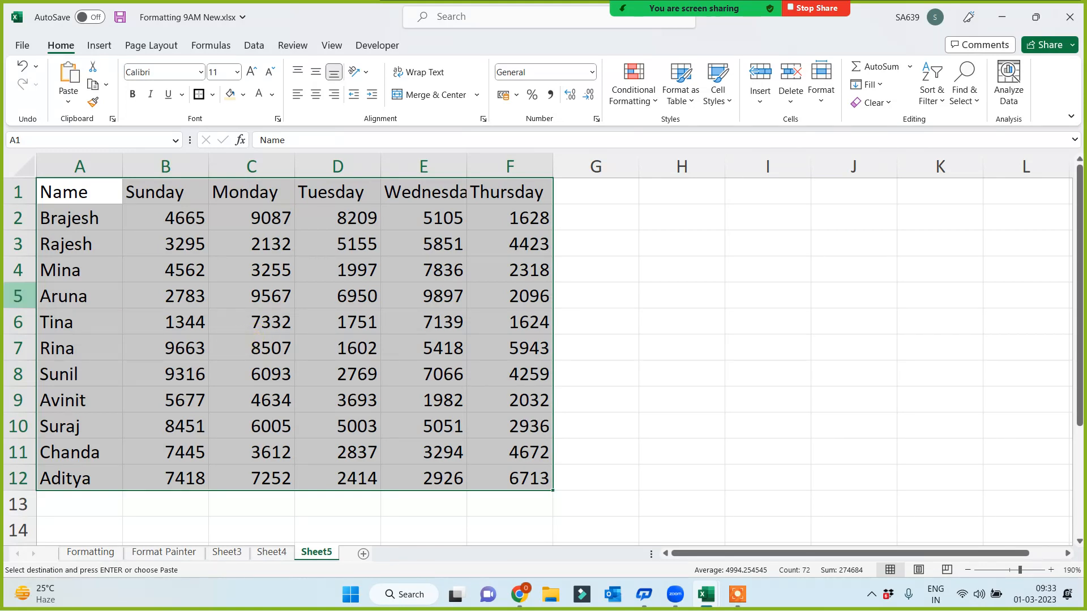
Step: Format Sheet5's sales data as a table with the green Dark style and headers
{"action": "key", "text": "ctrl+v"}
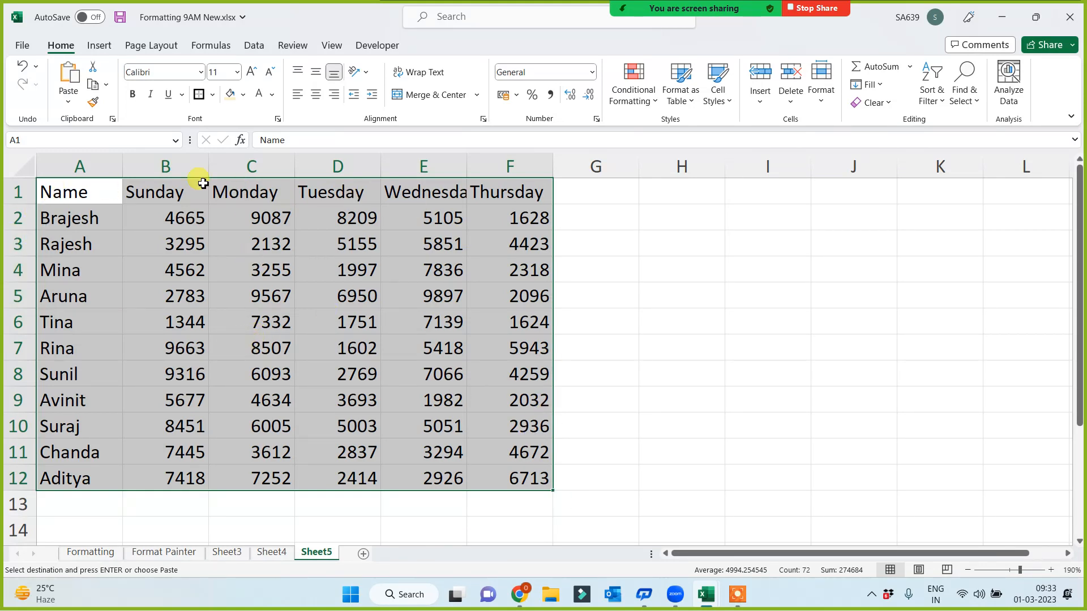
{"action": "left_click", "coordinate": [678, 94]}
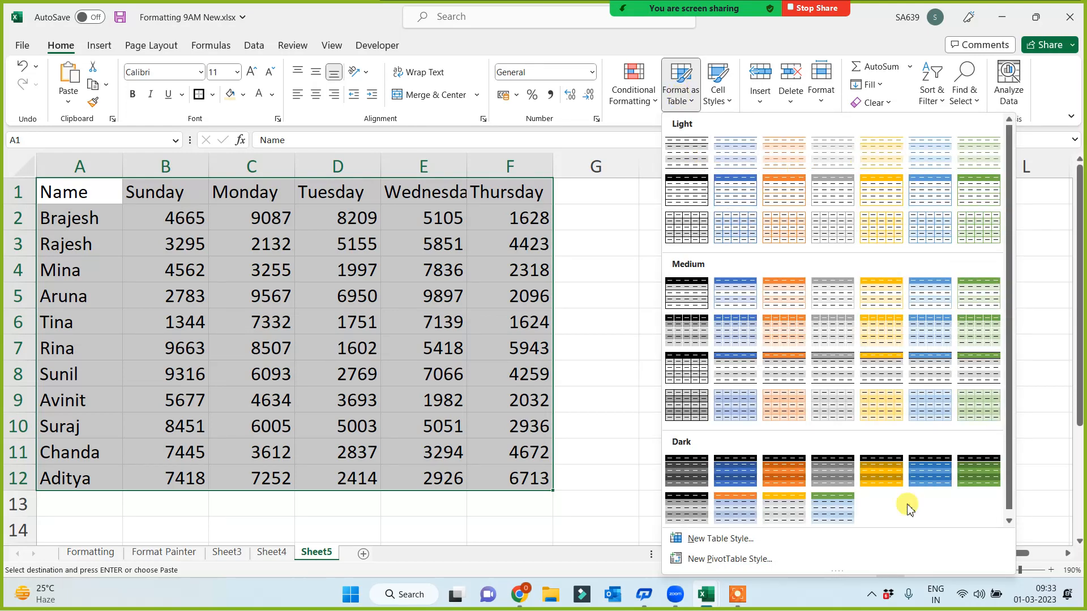
{"action": "left_click", "coordinate": [969, 477]}
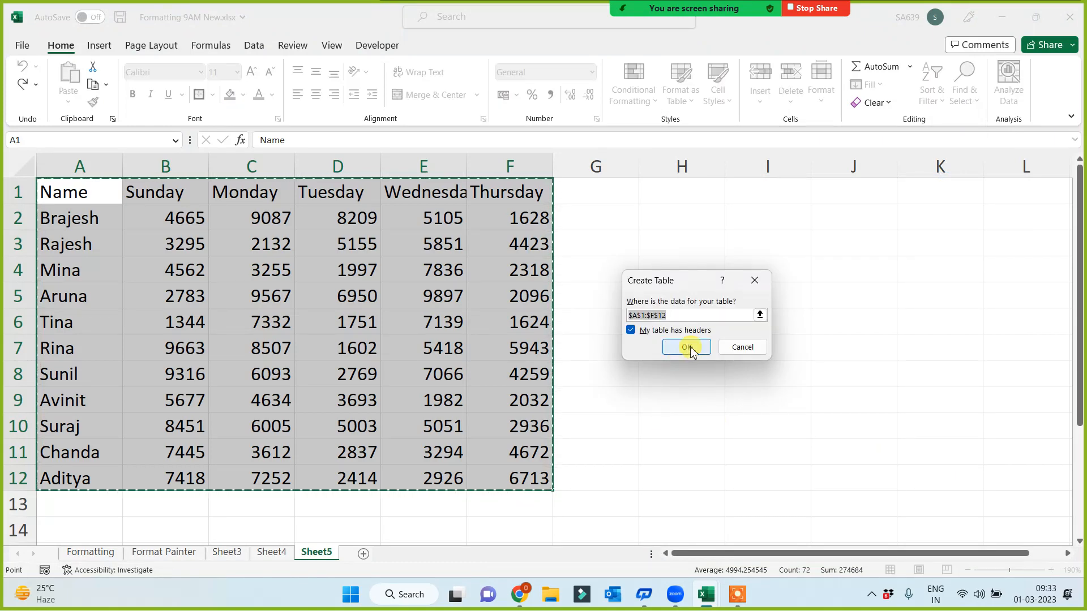
{"action": "left_click", "coordinate": [688, 347]}
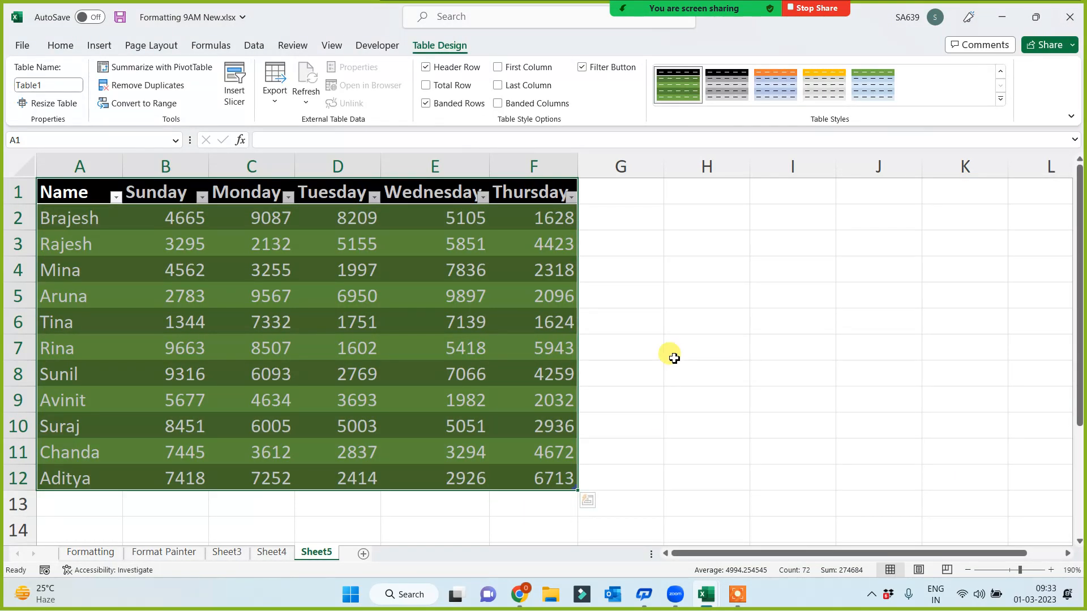
{"action": "scroll", "coordinate": [712, 364], "scroll_direction": "up", "scroll_amount": 1, "text": "ctrl"}
{"action": "left_click", "coordinate": [792, 359]}
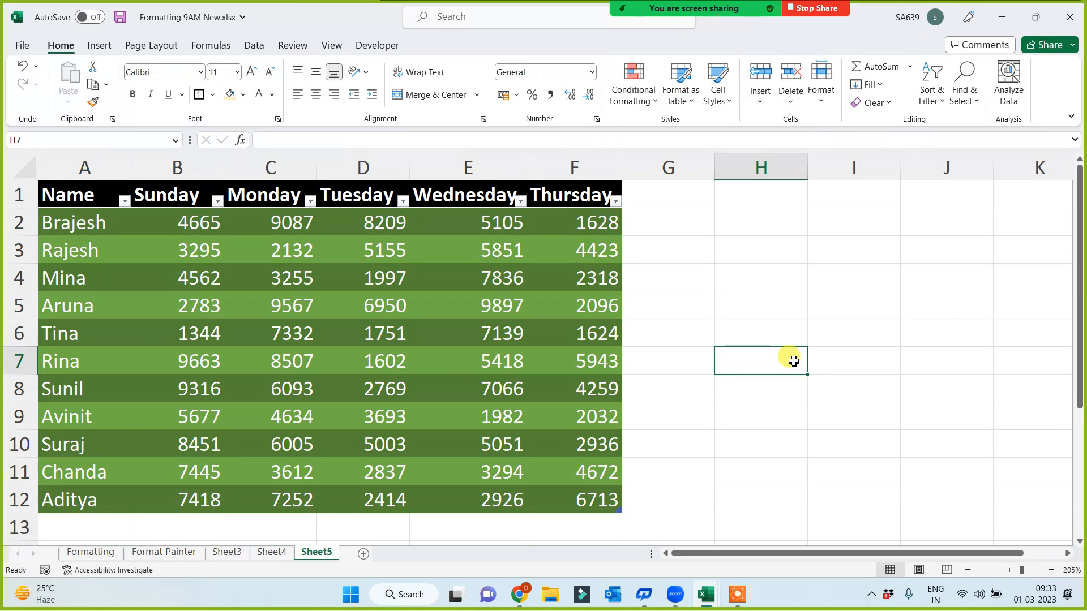
Step: Rename Sheet5 to 'Format as Table' and switch to Sheet4
{"action": "double_click", "coordinate": [320, 553]}
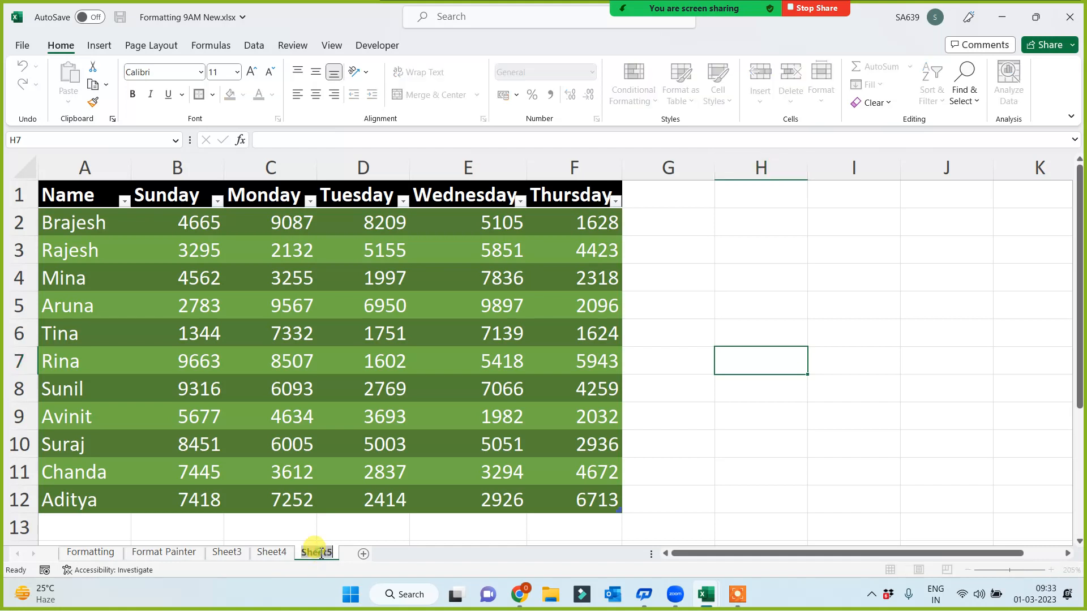
{"action": "type", "text": "Format as Ta"}
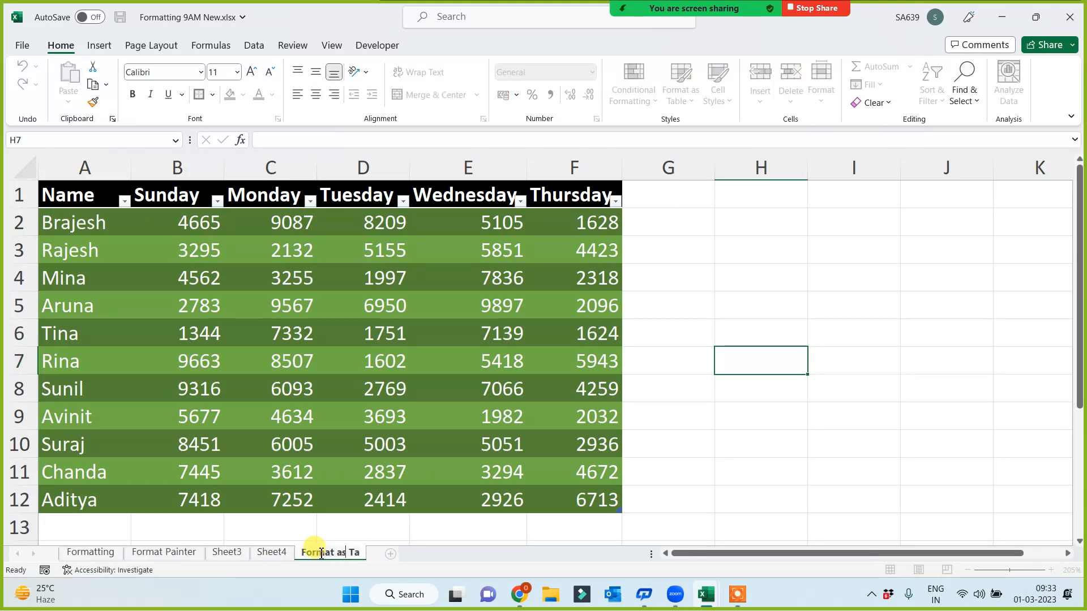
{"action": "type", "text": "ble"}
{"action": "left_click", "coordinate": [827, 385]}
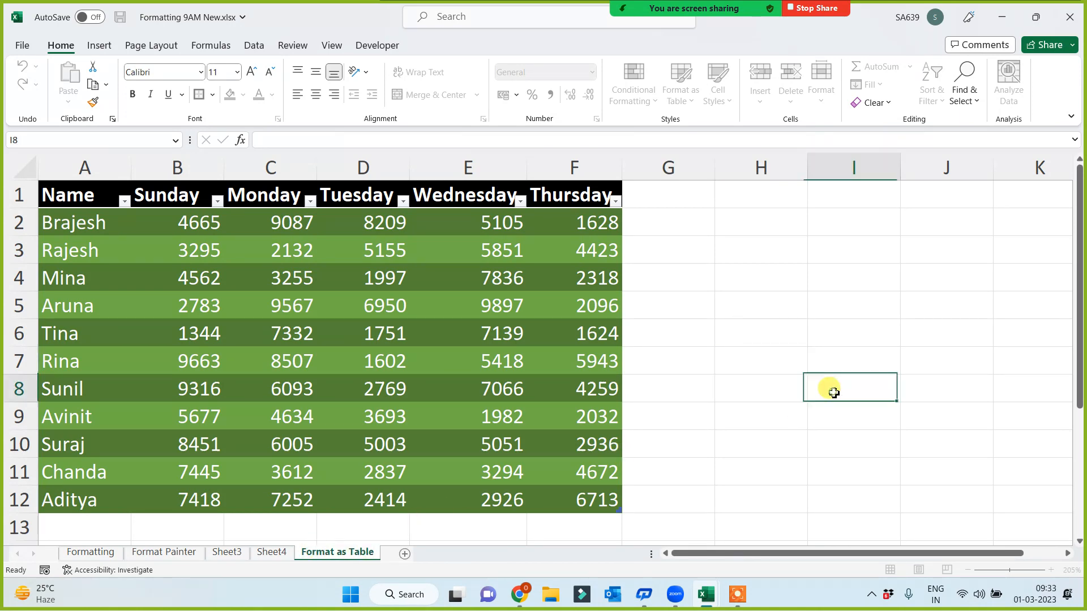
{"action": "left_click", "coordinate": [272, 553]}
Step: Convert Sheet4's sales data into a table with headers using Ctrl+T
{"action": "scroll", "coordinate": [353, 469], "scroll_direction": "up", "scroll_amount": 5}
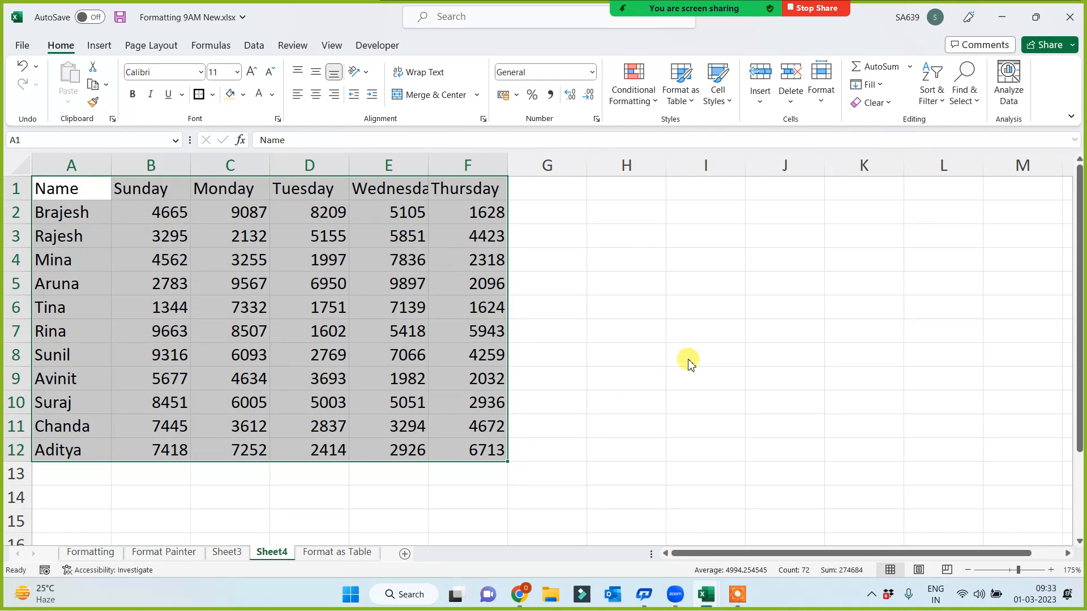
{"action": "key", "text": "ctrl+t"}
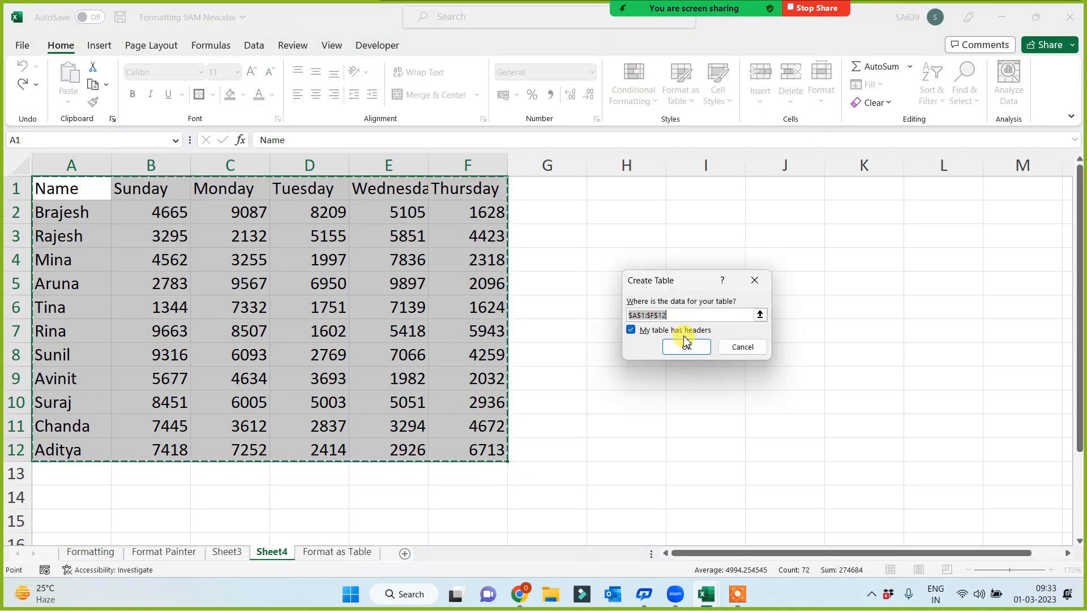
{"action": "left_click", "coordinate": [687, 347]}
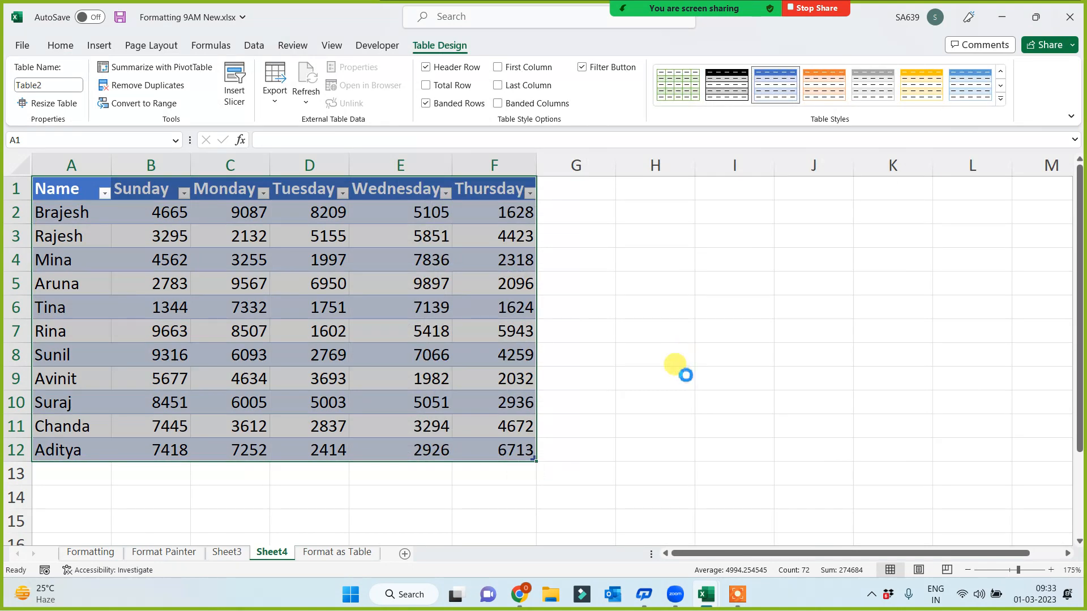
{"action": "scroll", "coordinate": [685, 368], "scroll_direction": "up", "scroll_amount": 2}
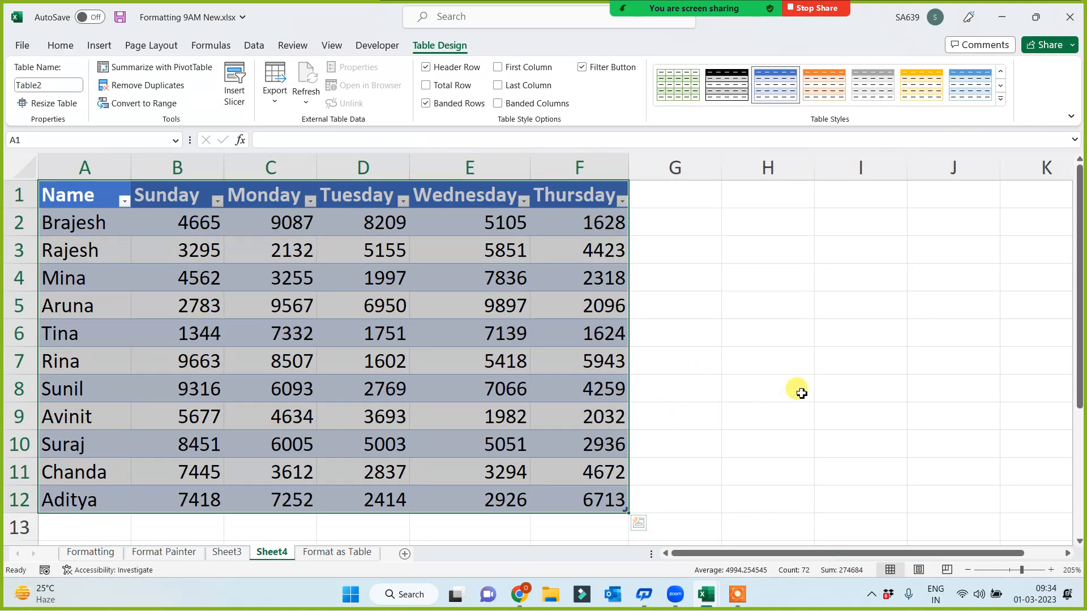
Step: Try orange and gold Dark table styles, then settle on the blue style
{"action": "left_click", "coordinate": [1000, 99]}
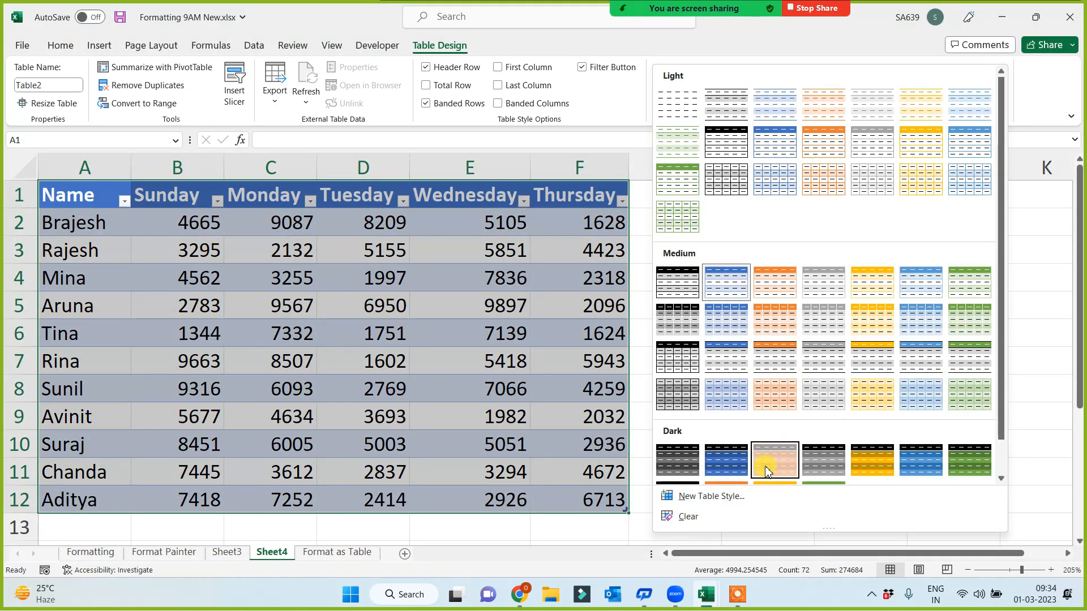
{"action": "left_click", "coordinate": [765, 471]}
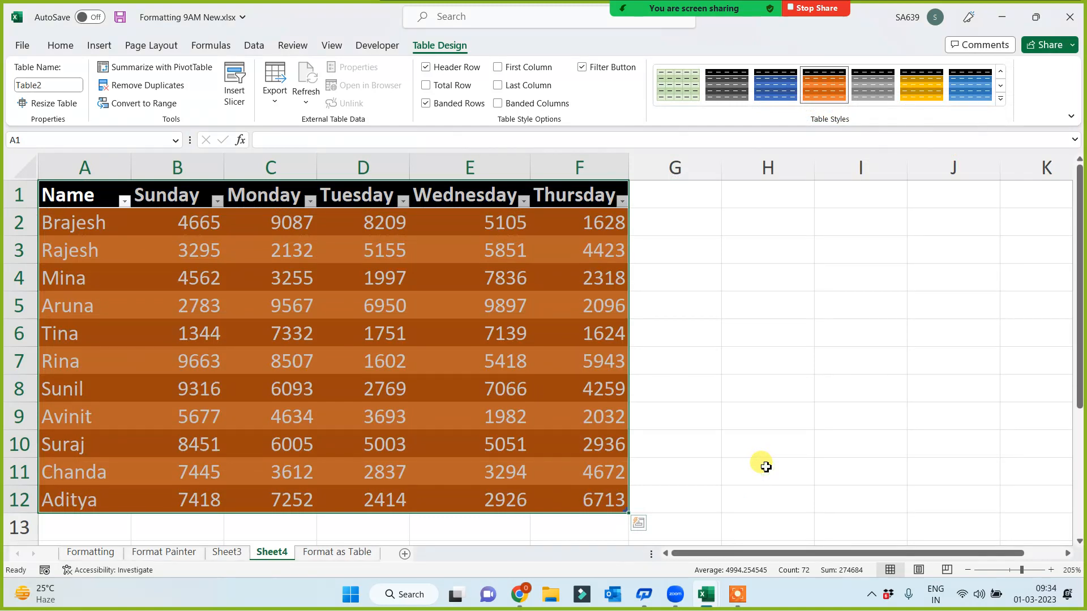
{"action": "left_click", "coordinate": [923, 87]}
{"action": "left_click", "coordinate": [963, 92]}
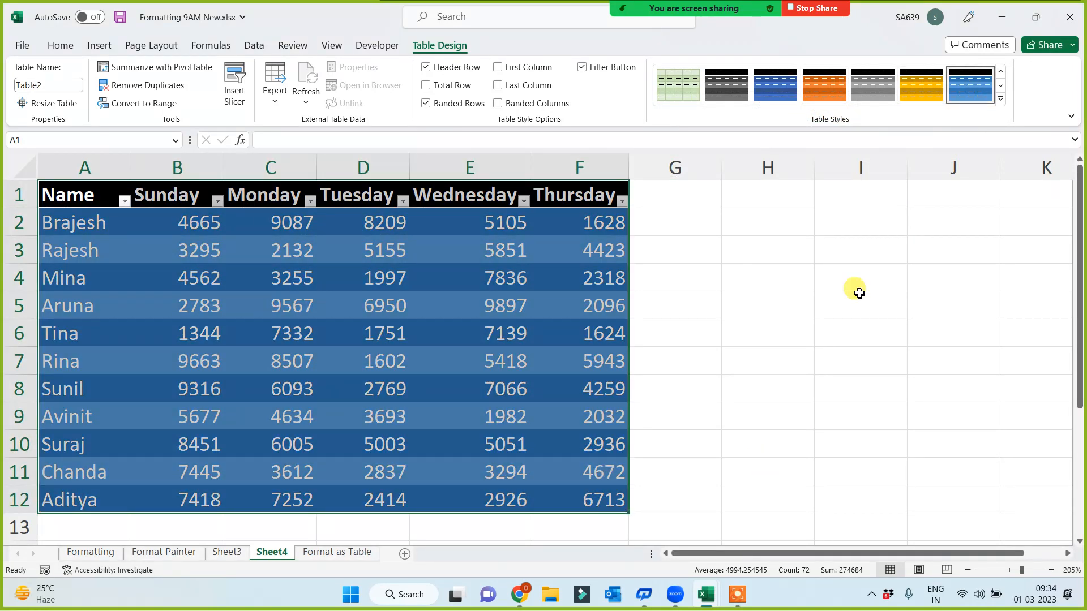
{"action": "left_click", "coordinate": [837, 323]}
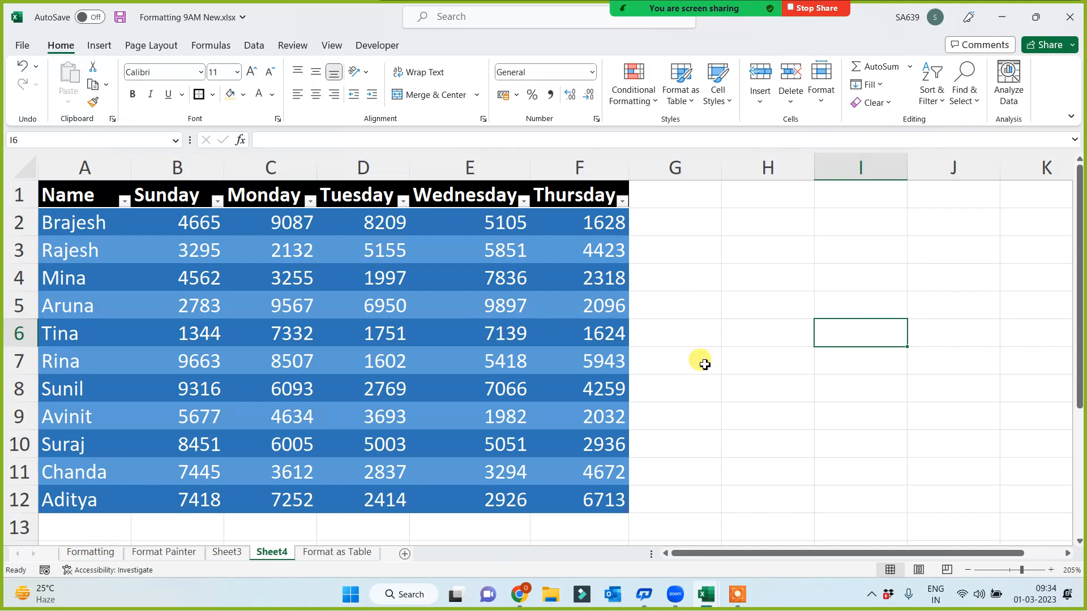
{"action": "left_click", "coordinate": [689, 340]}
{"action": "left_click", "coordinate": [711, 308]}
{"action": "left_click", "coordinate": [782, 305]}
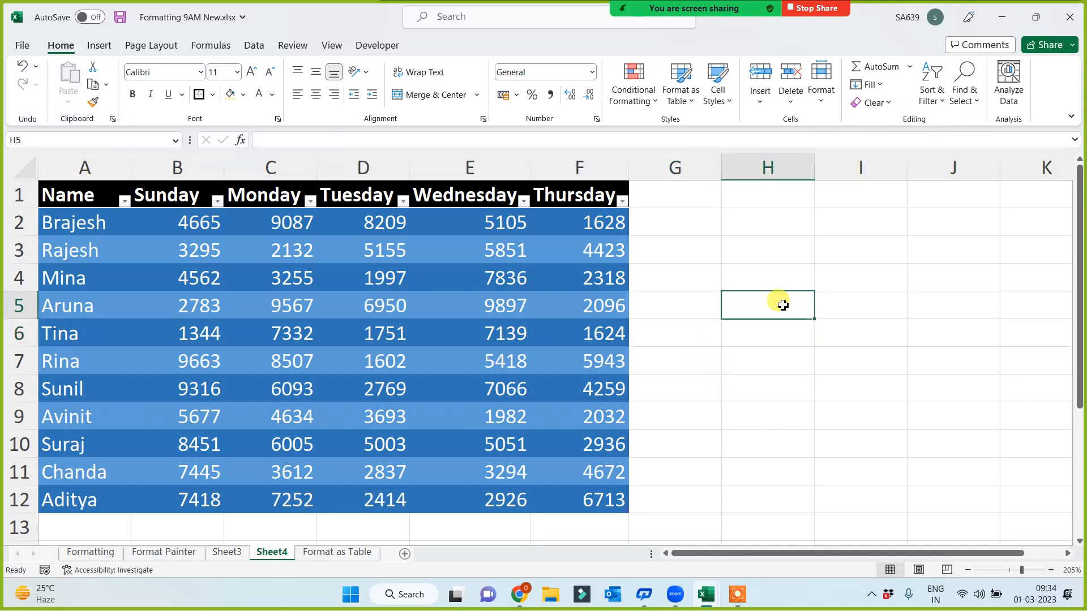
Step: Enter the 'Ctrl + T' note in cell H5 beside the table
{"action": "type", "text": "Ctrl + T"}
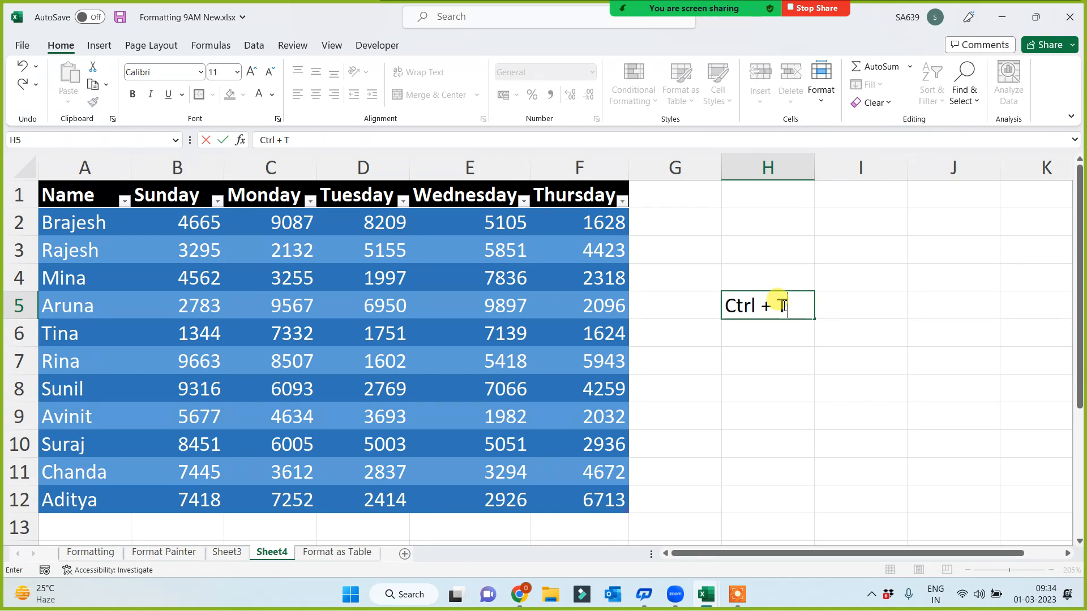
{"action": "left_click", "coordinate": [760, 411]}
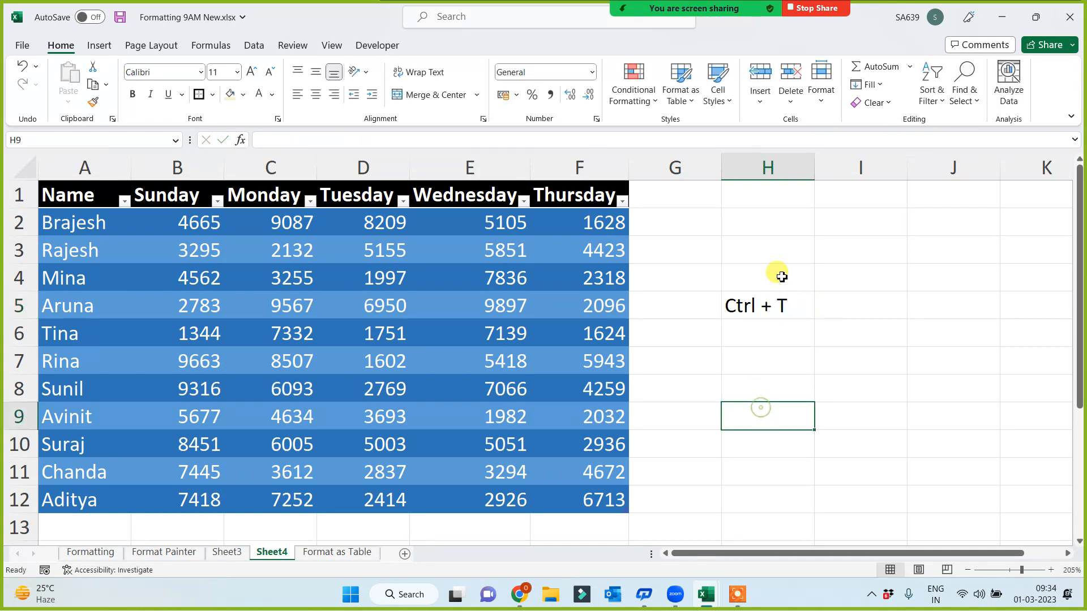
{"action": "left_click", "coordinate": [773, 309]}
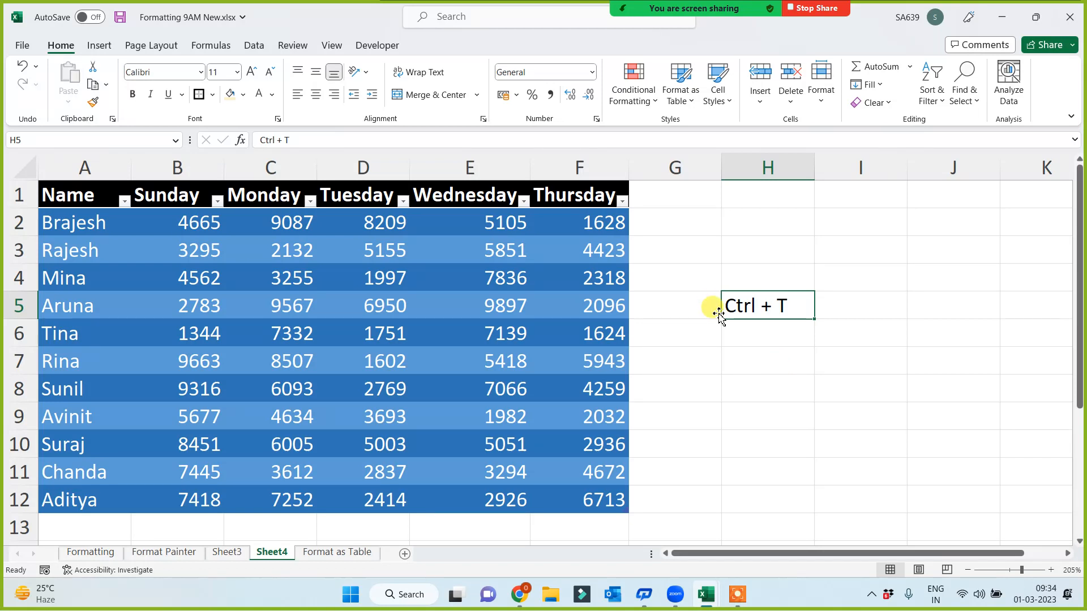
{"action": "left_click", "coordinate": [750, 362]}
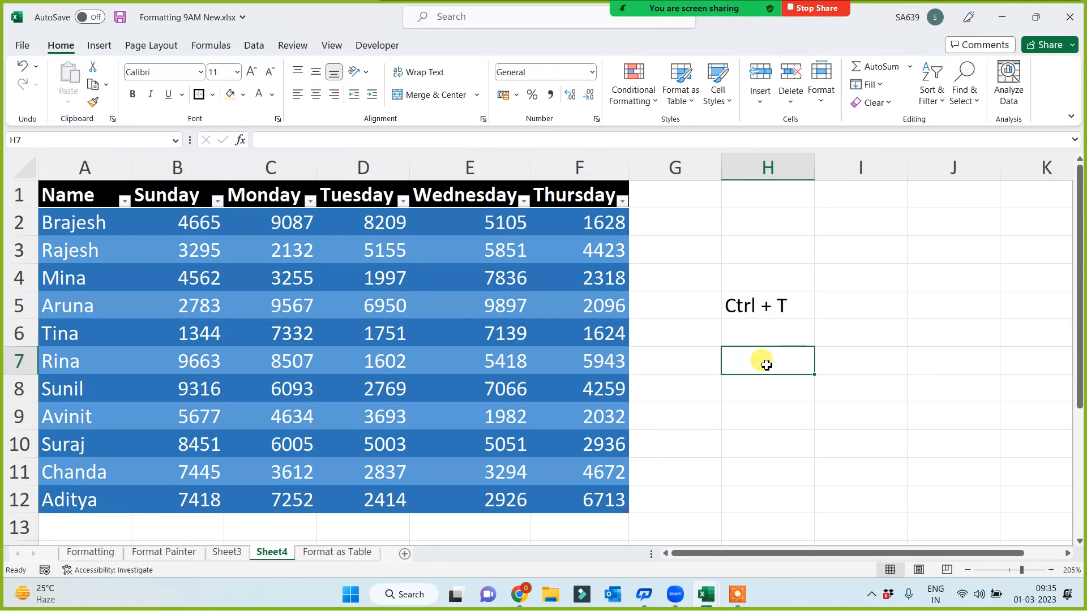
{"action": "key", "text": "Up"}
{"action": "key", "text": "Up"}
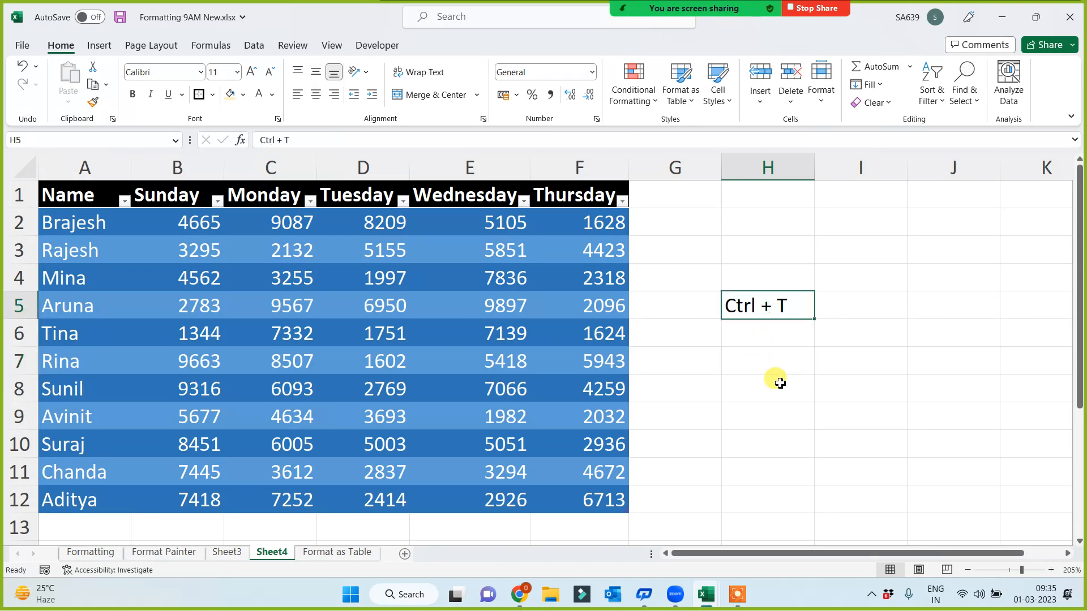
Step: Type 'Table' in I5 next to the note, then switch to Sheet3
{"action": "left_click", "coordinate": [840, 311]}
{"action": "type", "text": "="}
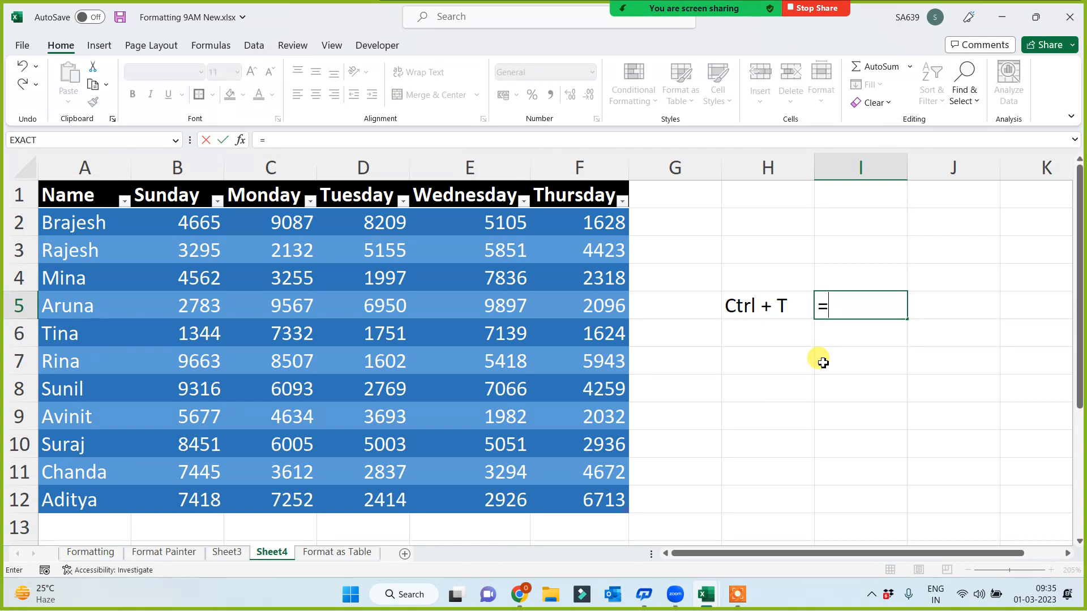
{"action": "key", "text": "BackSpace"}
{"action": "type", "text": "Table"}
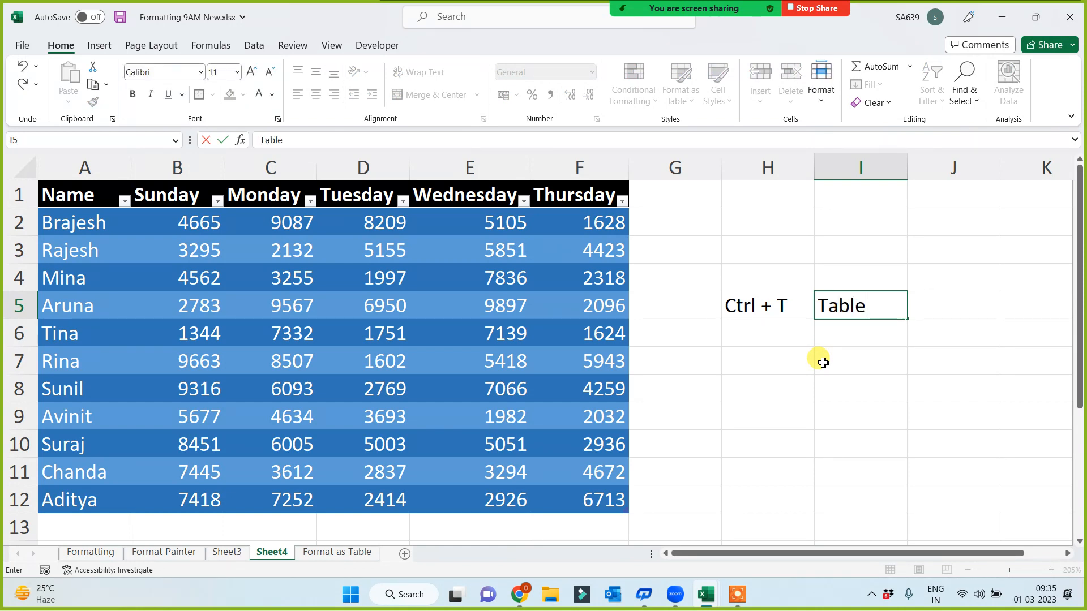
{"action": "left_click", "coordinate": [800, 419]}
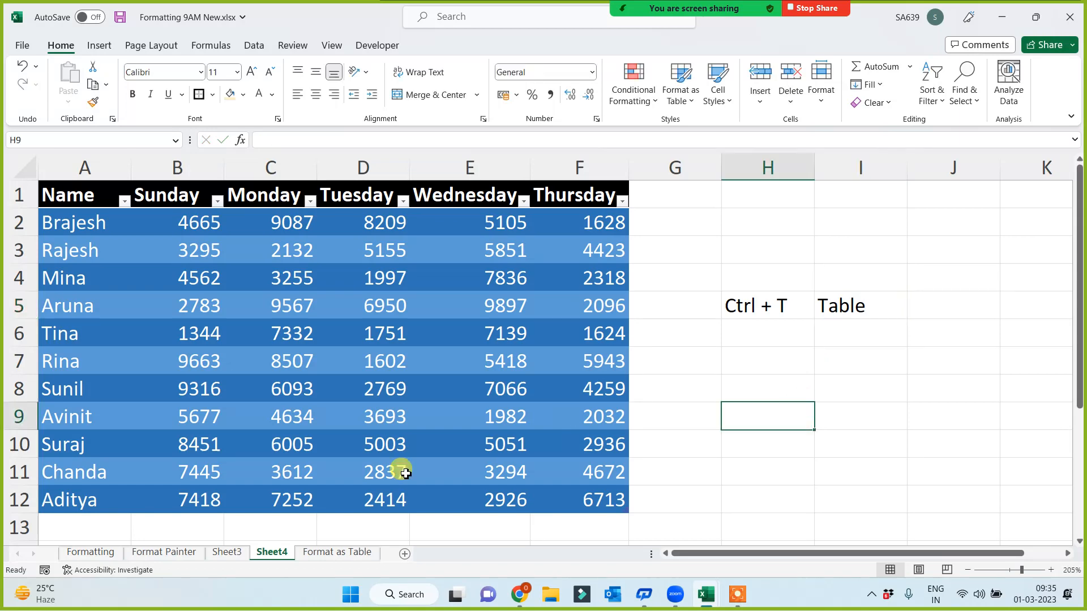
{"action": "left_click", "coordinate": [226, 552]}
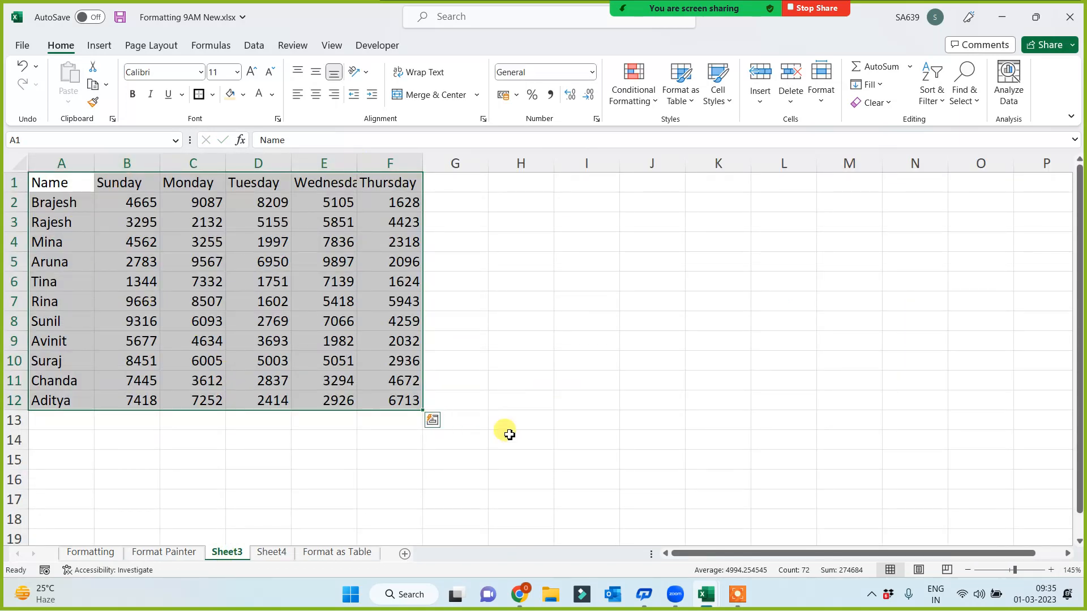
Step: Insert a table from A1:F12 and apply the black-header, grey-banded style
{"action": "scroll", "coordinate": [577, 374], "scroll_direction": "up", "scroll_amount": 3}
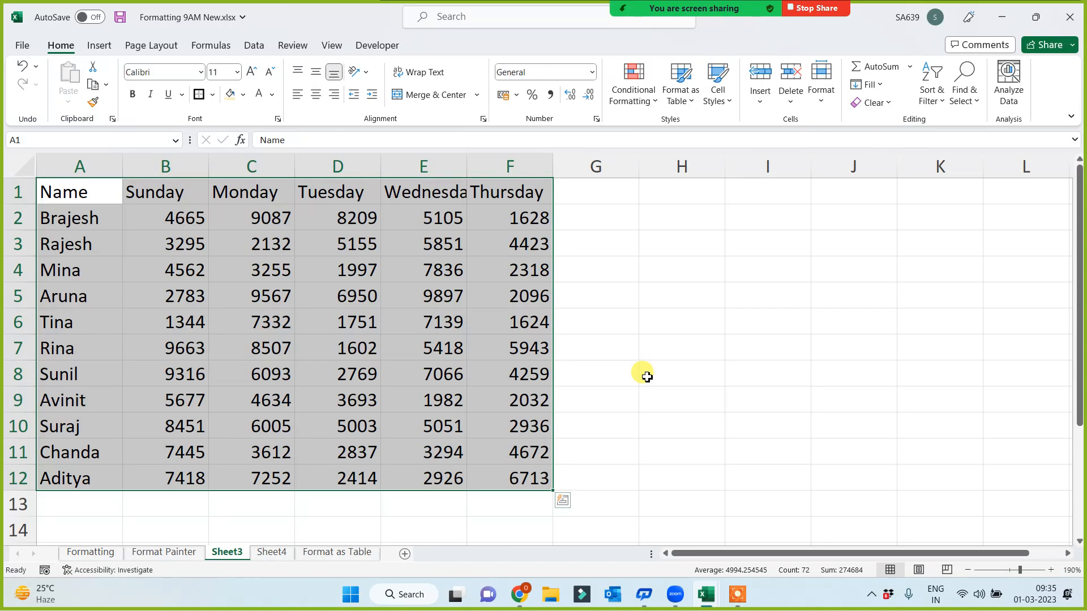
{"action": "left_click", "coordinate": [99, 45]}
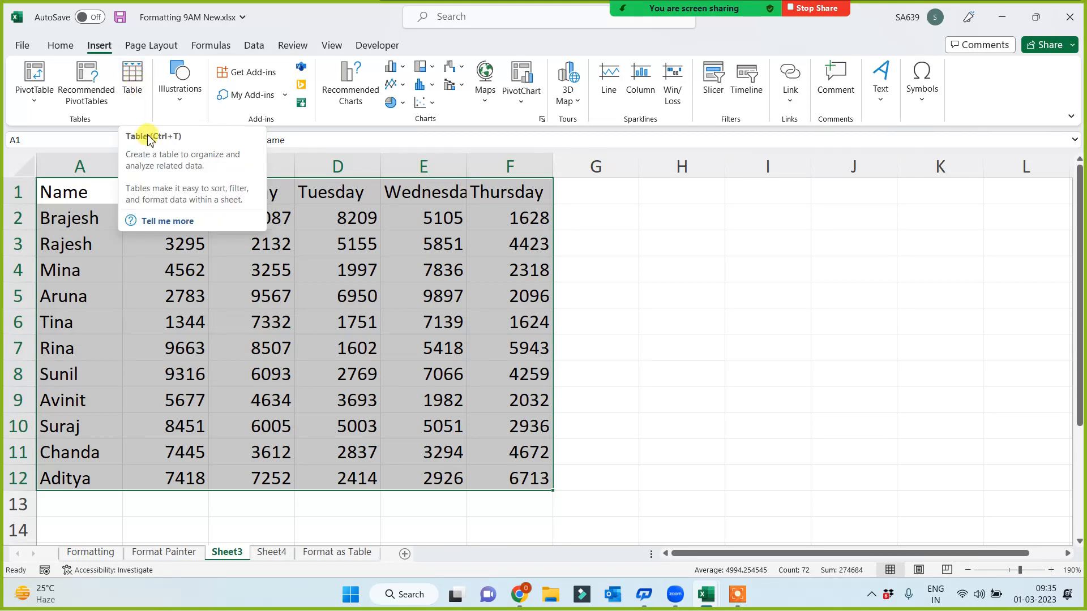
{"action": "left_click", "coordinate": [134, 78]}
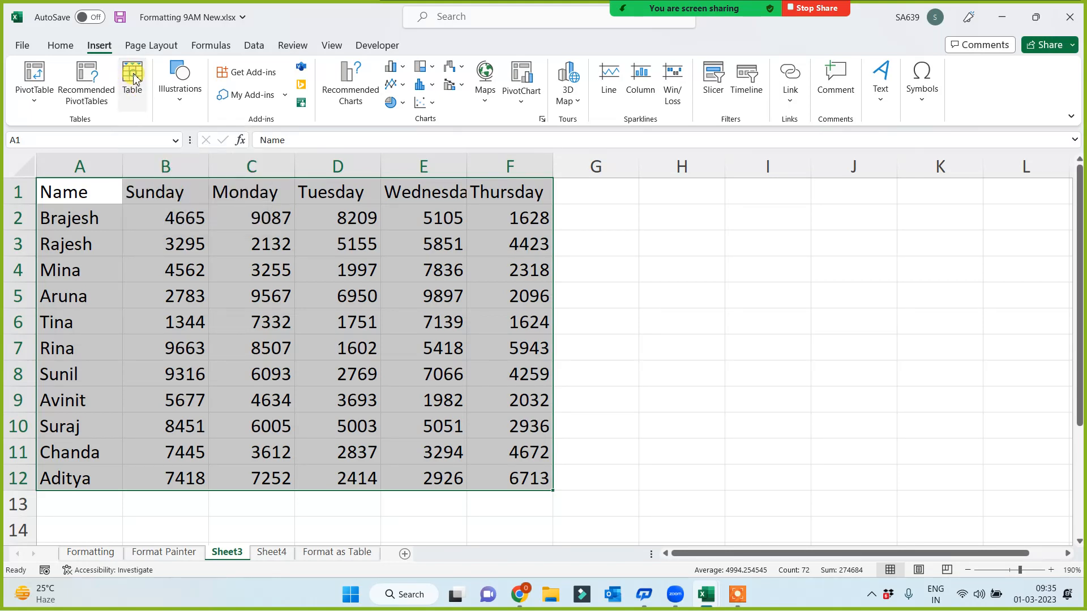
{"action": "left_click", "coordinate": [686, 347]}
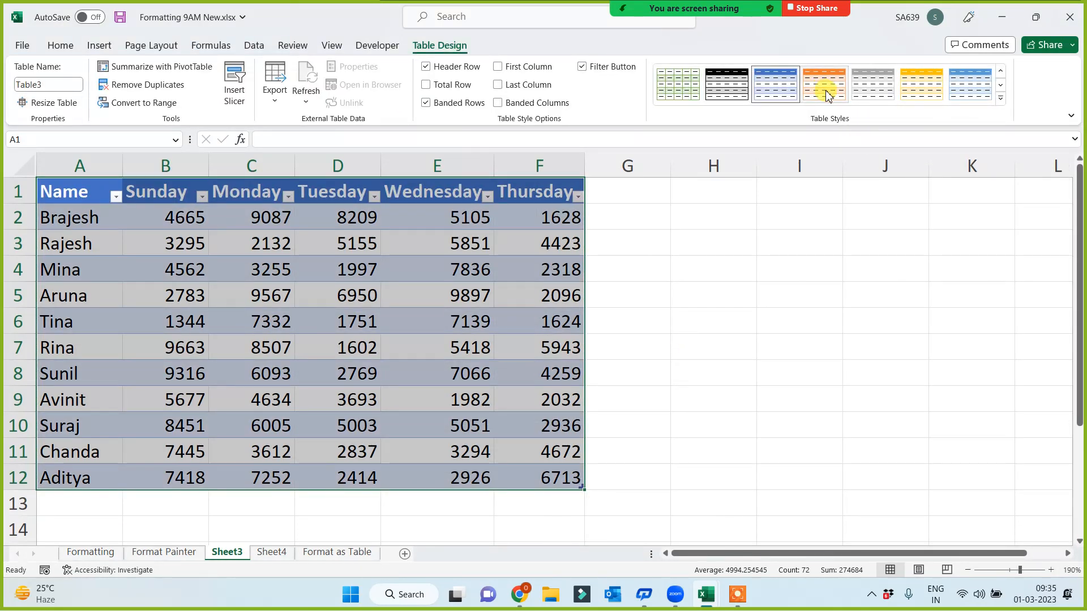
{"action": "left_click", "coordinate": [725, 88]}
{"action": "left_click", "coordinate": [674, 379]}
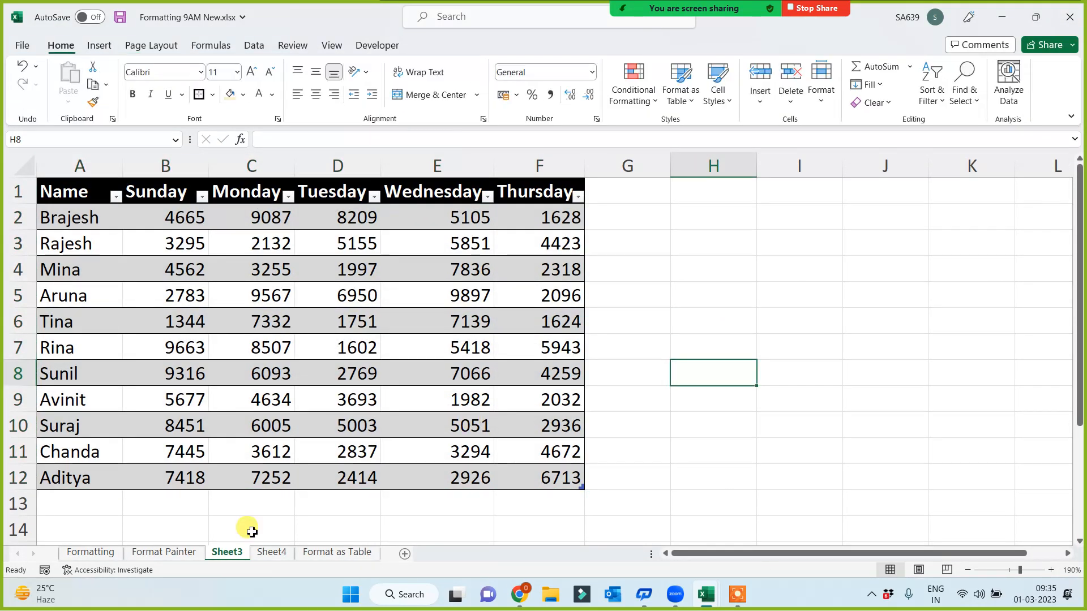
Step: Rename Sheet3 to 'Table' and Sheet4 to 'Ctrl + T'
{"action": "double_click", "coordinate": [227, 553]}
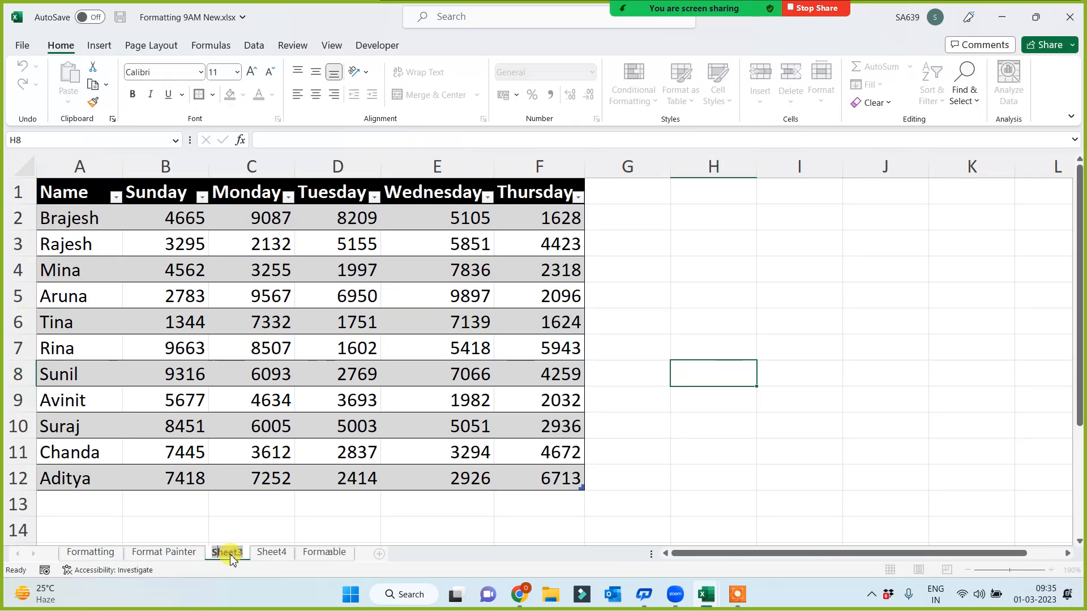
{"action": "type", "text": "Table"}
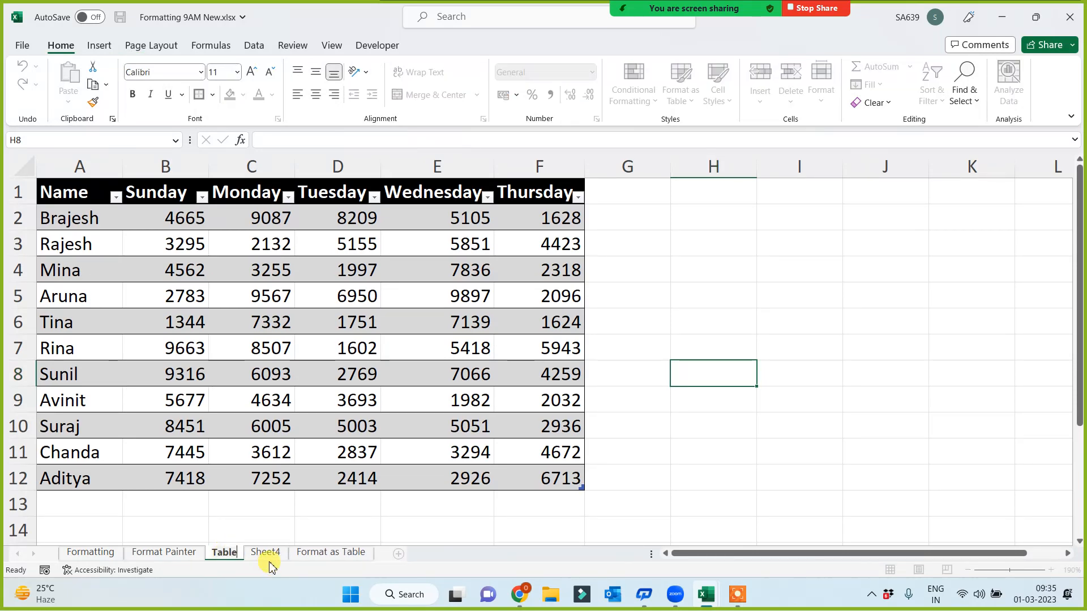
{"action": "left_click", "coordinate": [268, 553]}
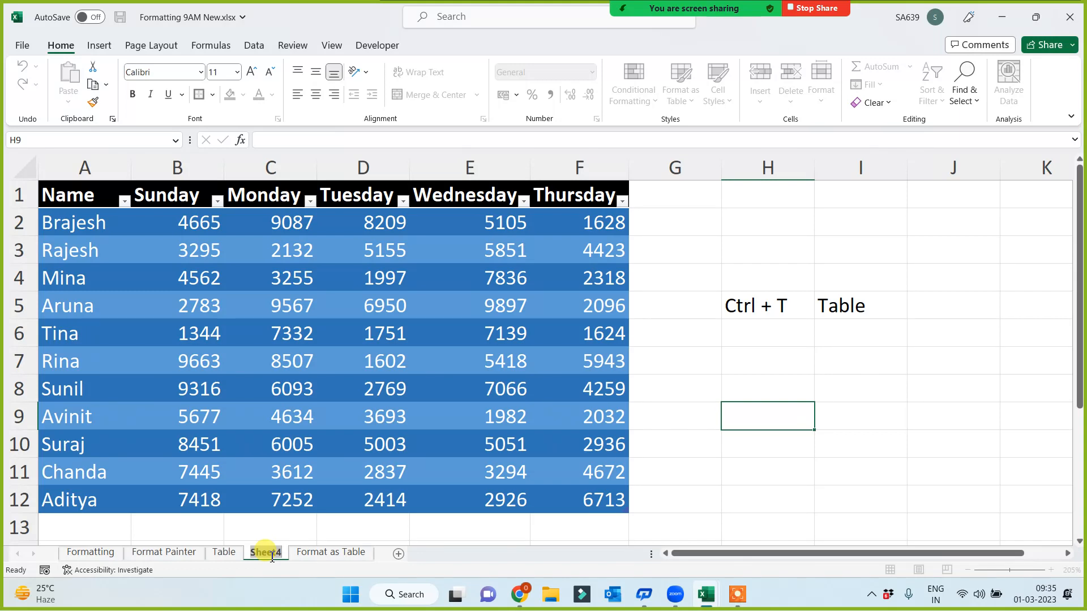
{"action": "type", "text": "Ctrl + T"}
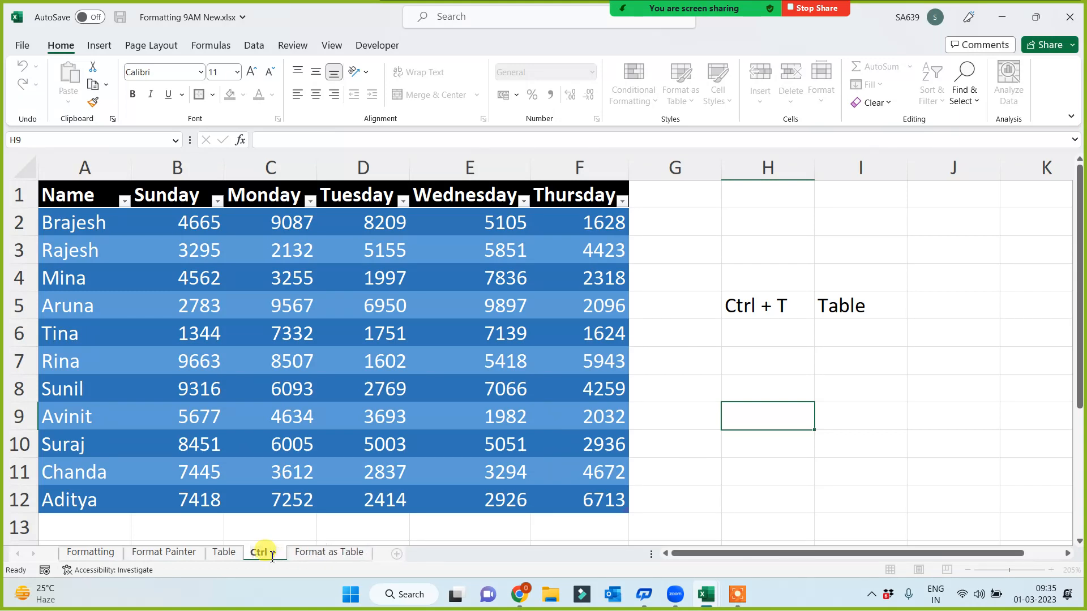
{"action": "left_click", "coordinate": [753, 453]}
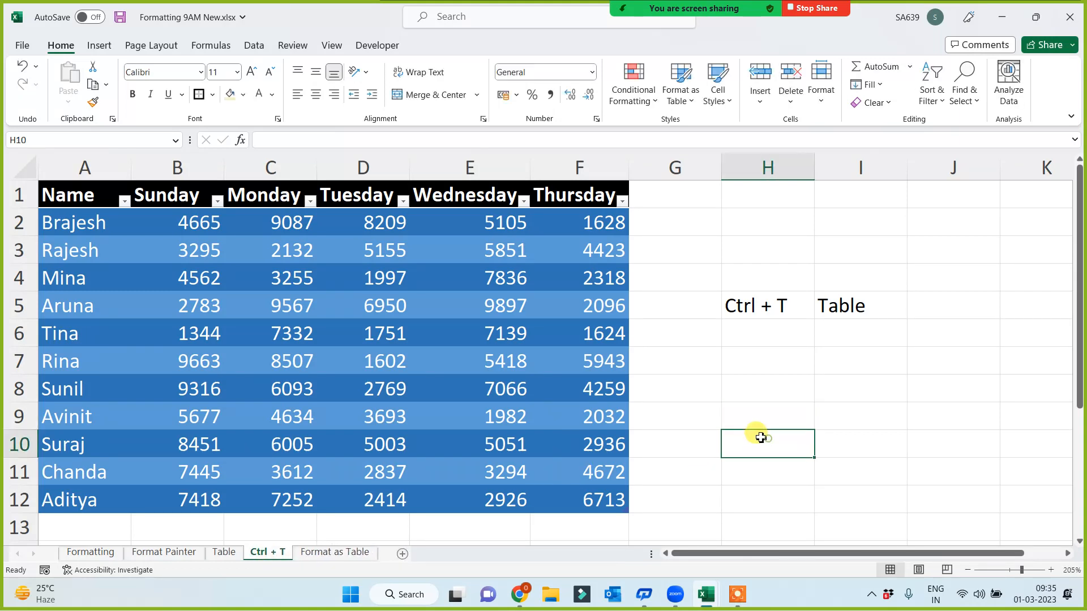
Step: Step through the Table and Ctrl + T sheets, ending on Format as Table
{"action": "left_click", "coordinate": [221, 553]}
{"action": "left_click", "coordinate": [269, 554]}
{"action": "left_click", "coordinate": [333, 553]}
{"action": "left_click", "coordinate": [756, 424]}
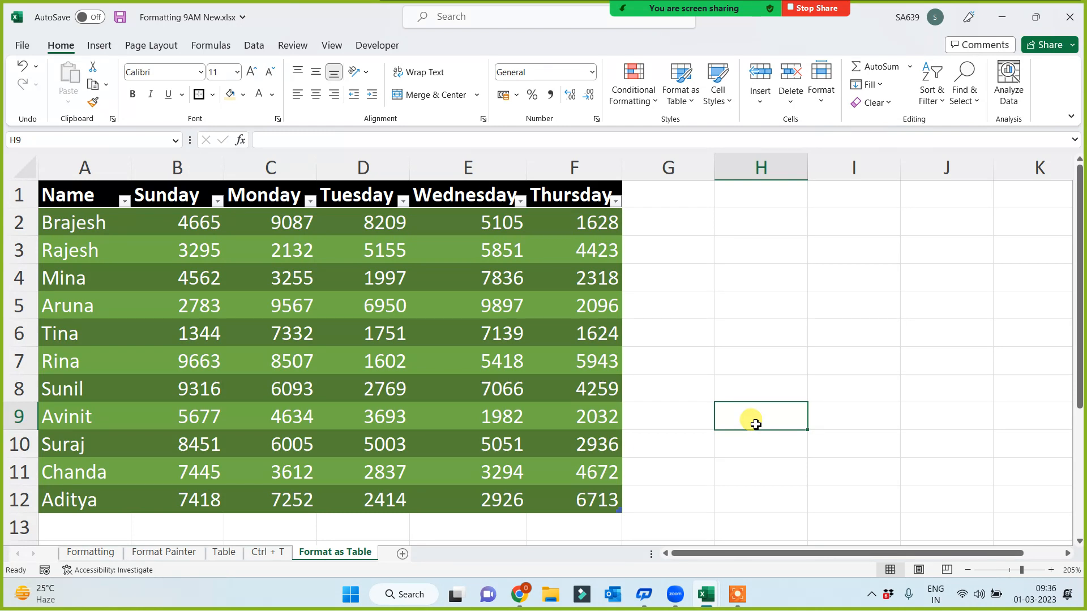
Step: Check the Zoom meeting participants list, then close it again
{"action": "left_click", "coordinate": [712, 286]}
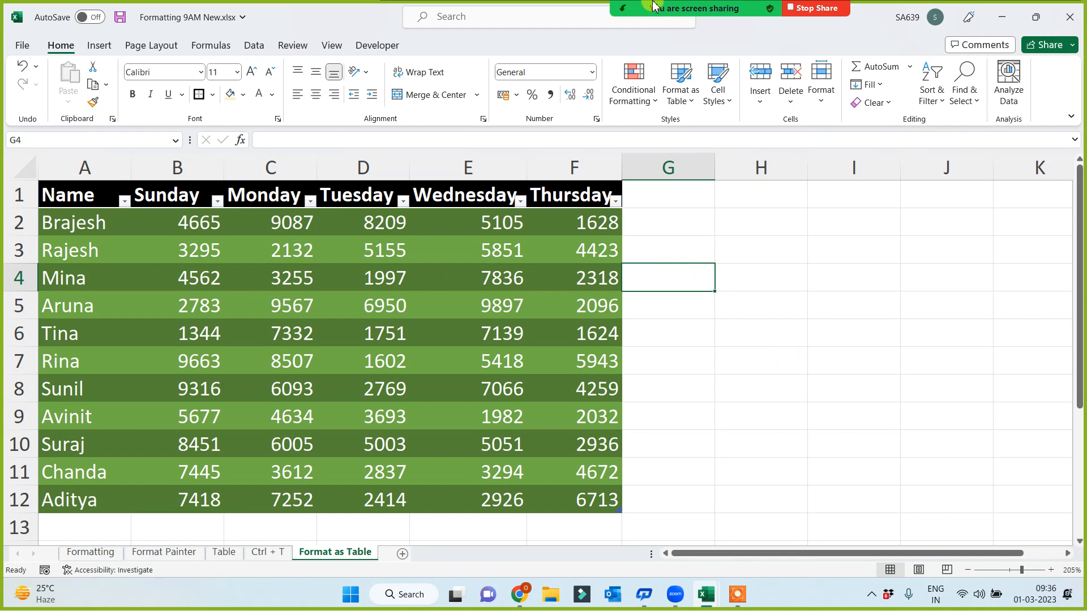
{"action": "mouse_move", "coordinate": [525, 15]}
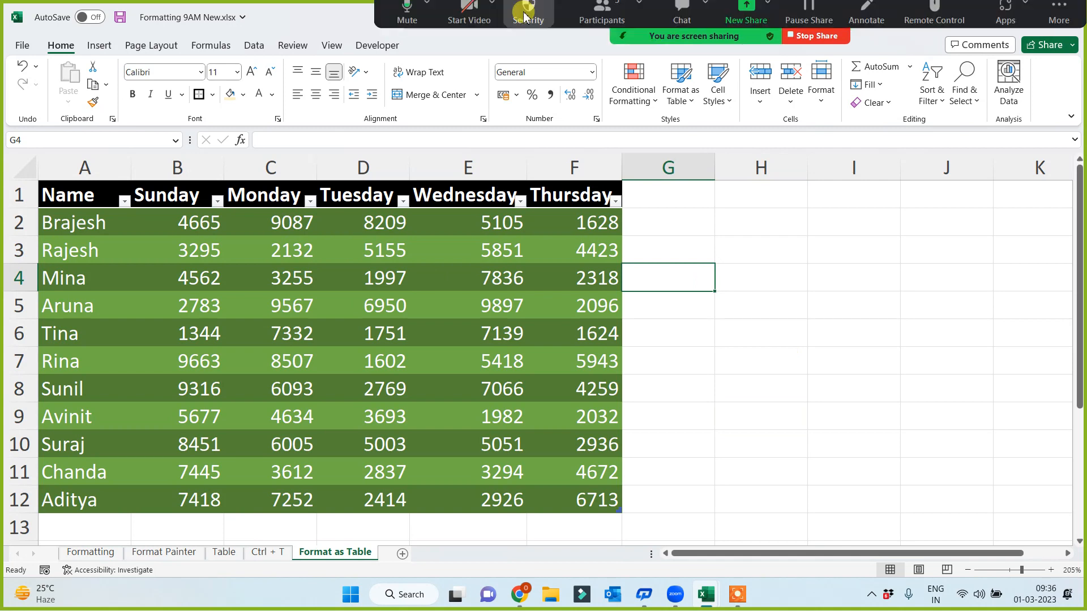
{"action": "left_click", "coordinate": [605, 20]}
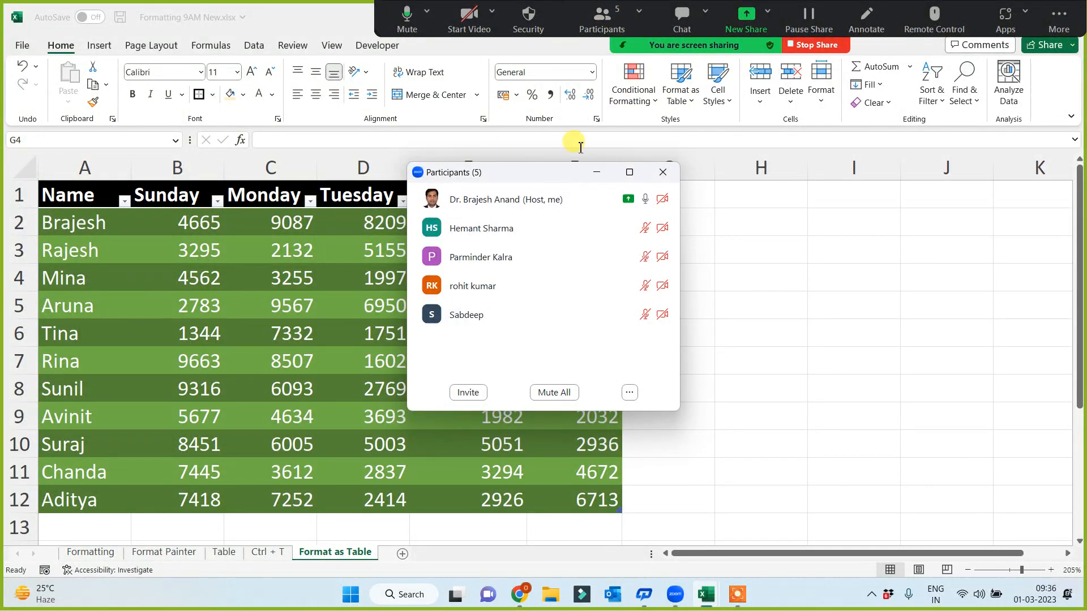
{"action": "left_click", "coordinate": [598, 172]}
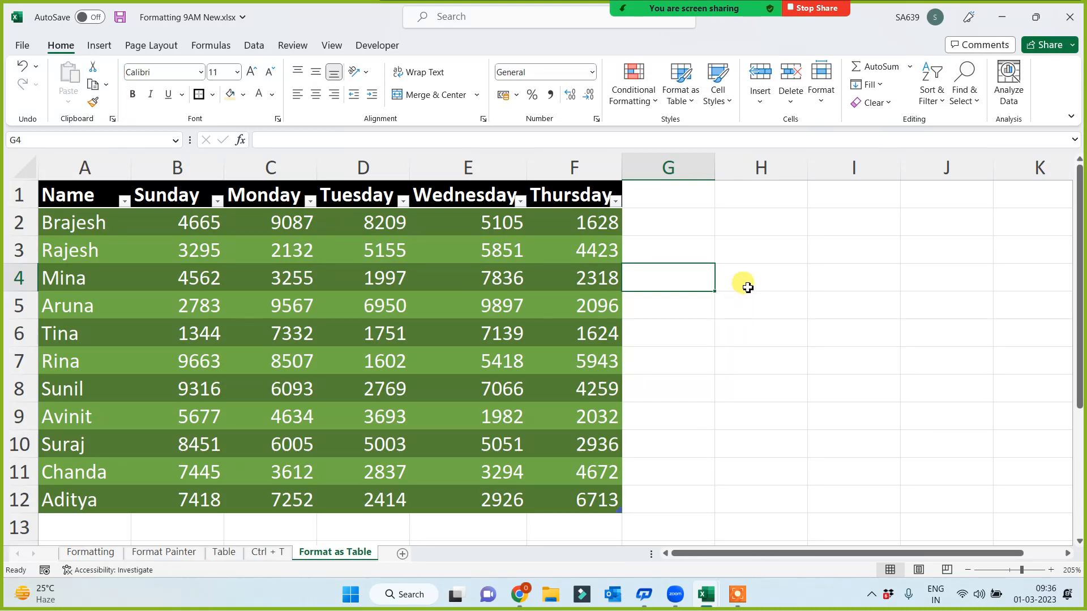
Step: Widen column E slightly and centre all text in the table A1:F12
{"action": "left_click_drag", "start_coordinate": [526, 166], "coordinate": [537, 164]}
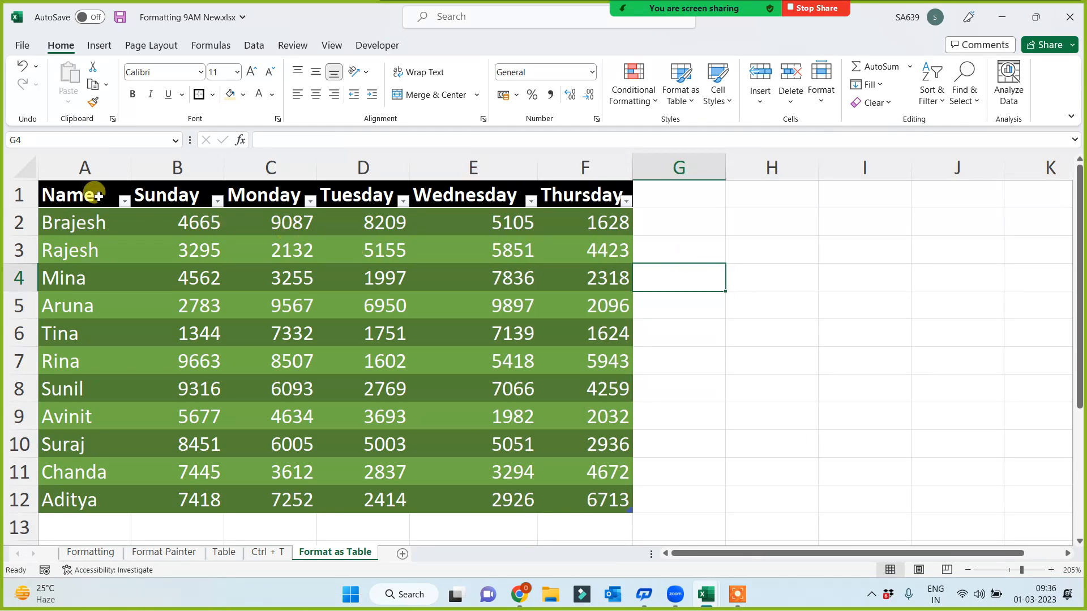
{"action": "left_click_drag", "start_coordinate": [90, 190], "coordinate": [586, 513]}
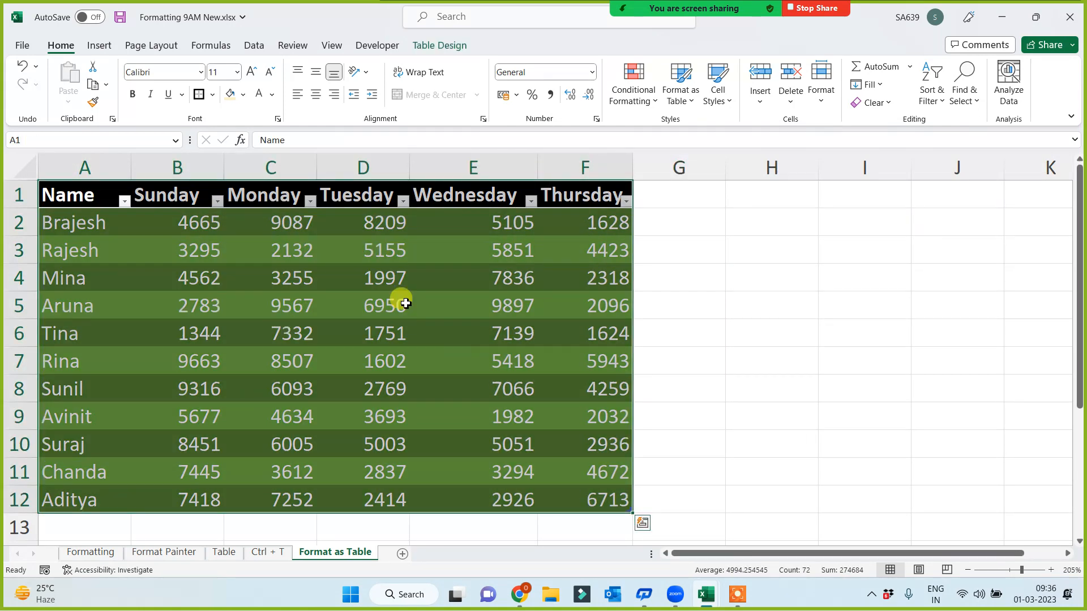
{"action": "left_click", "coordinate": [316, 95]}
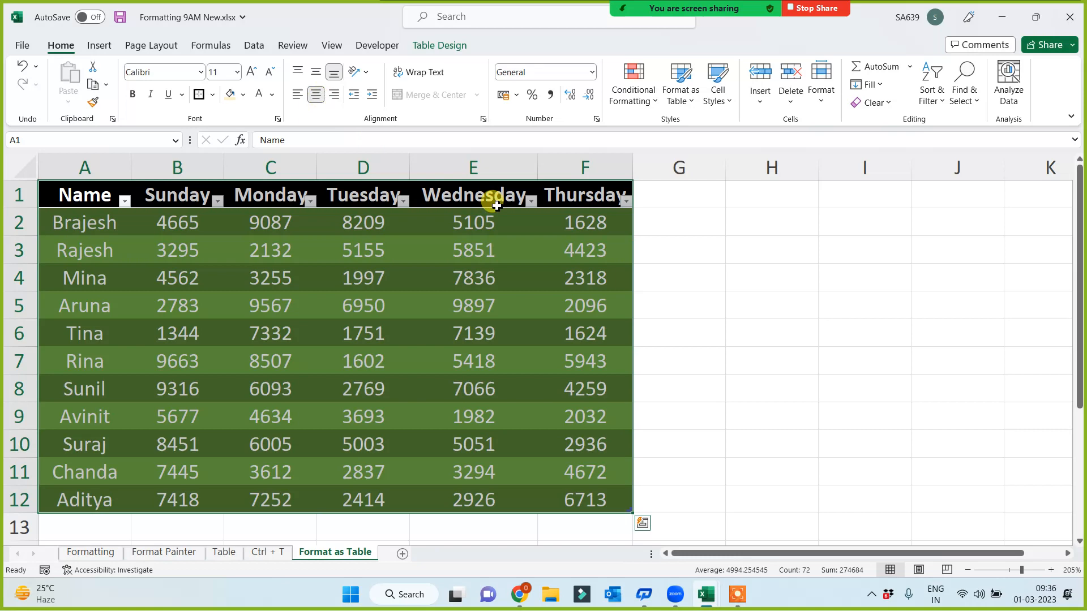
{"action": "left_click", "coordinate": [784, 295]}
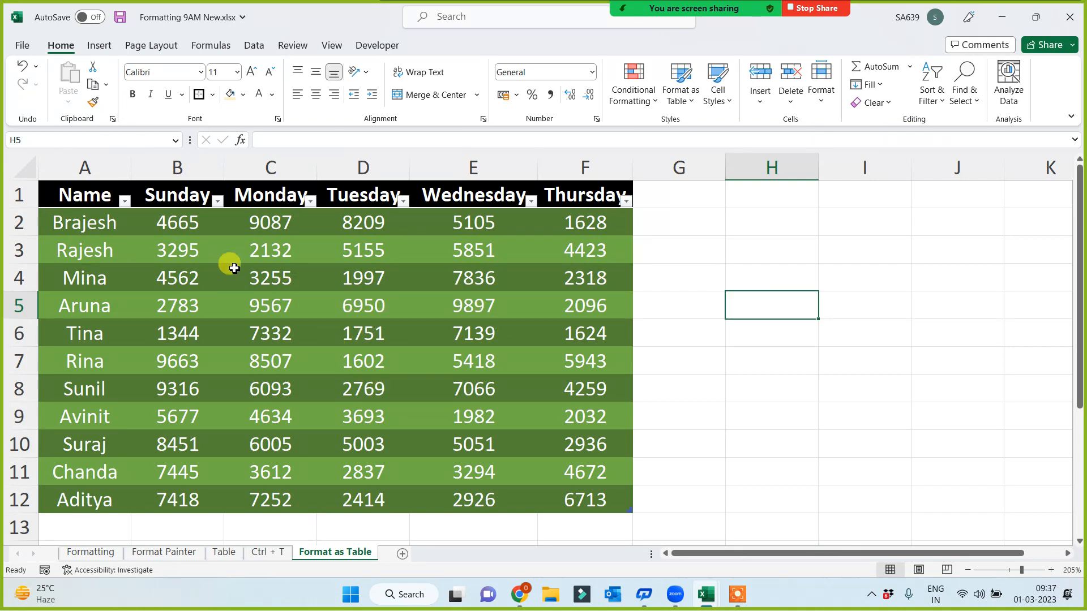
Step: Mute the one unmuted attendee from the Zoom participants list, then close the list
{"action": "mouse_move", "coordinate": [702, 8]}
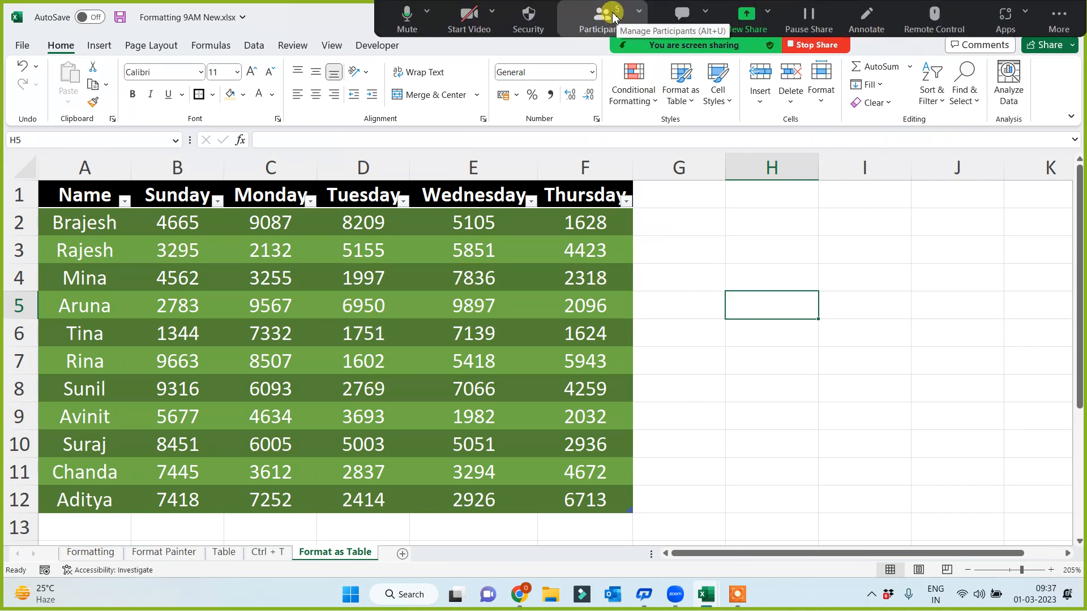
{"action": "left_click", "coordinate": [614, 17]}
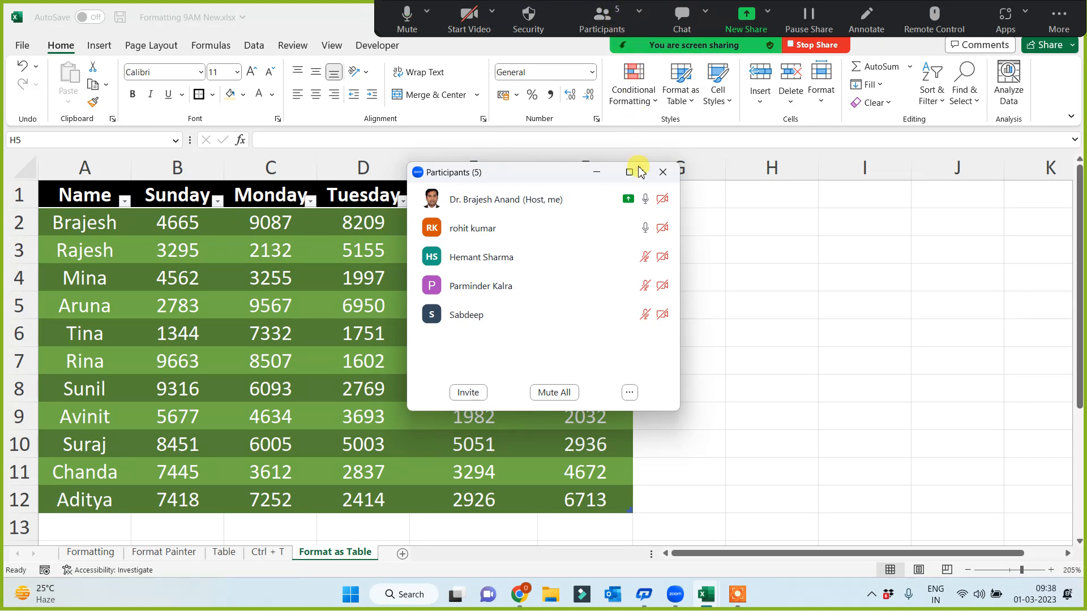
{"action": "left_click", "coordinate": [642, 228]}
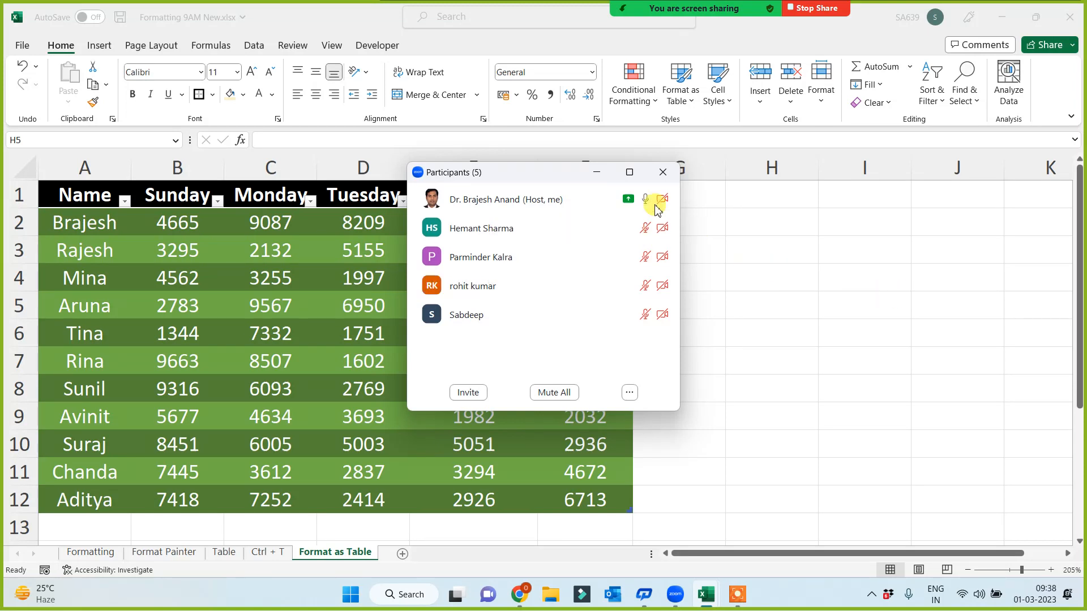
{"action": "left_click", "coordinate": [597, 173]}
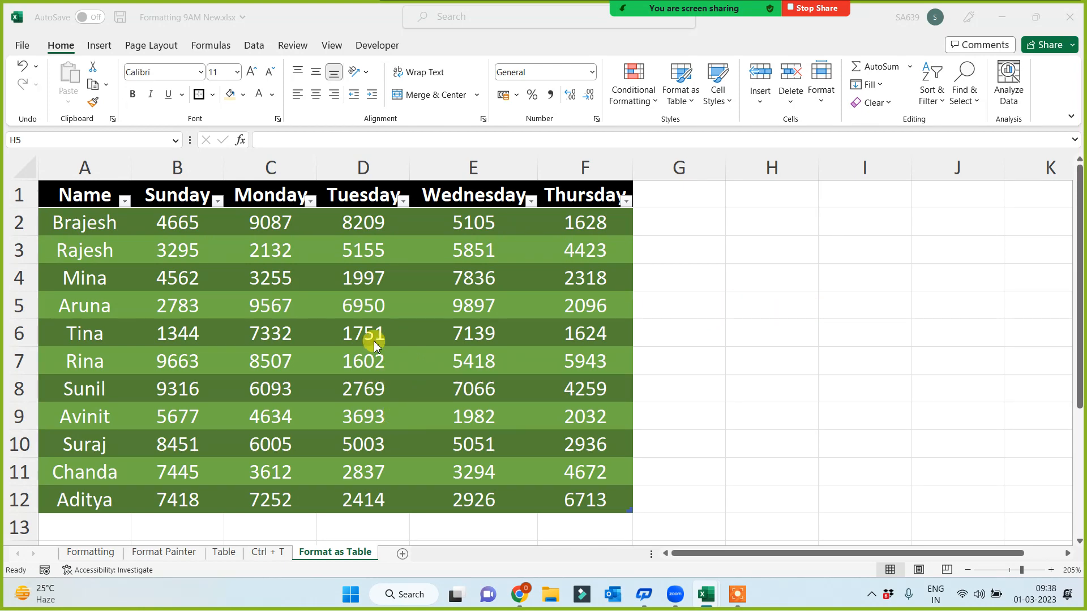
Step: On the Format Painter sheet, copy the Sales Analysis table B2:G13
{"action": "left_click", "coordinate": [224, 552]}
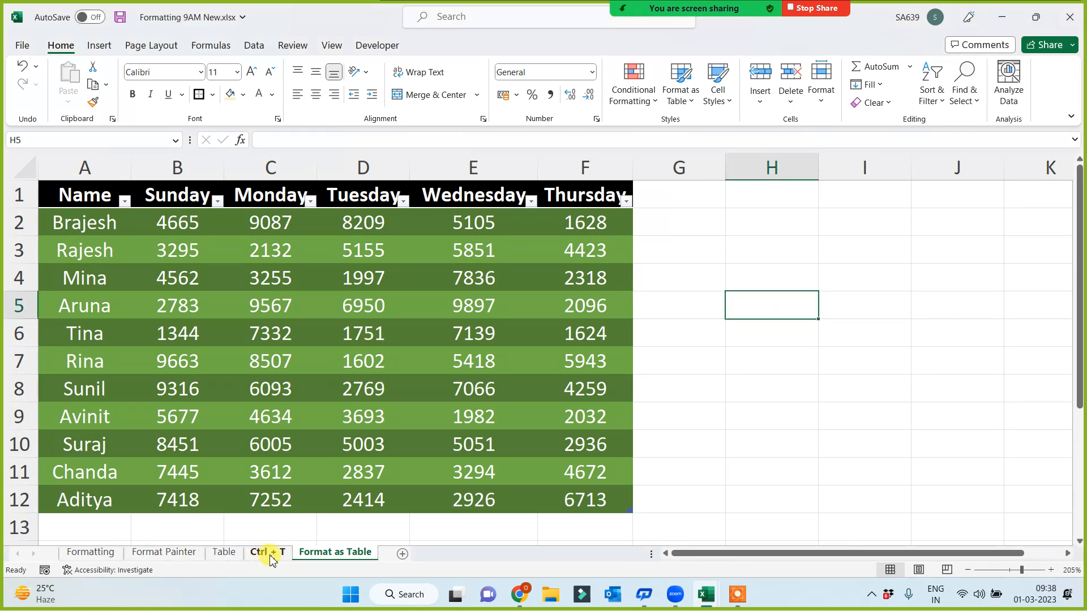
{"action": "left_click", "coordinate": [271, 554]}
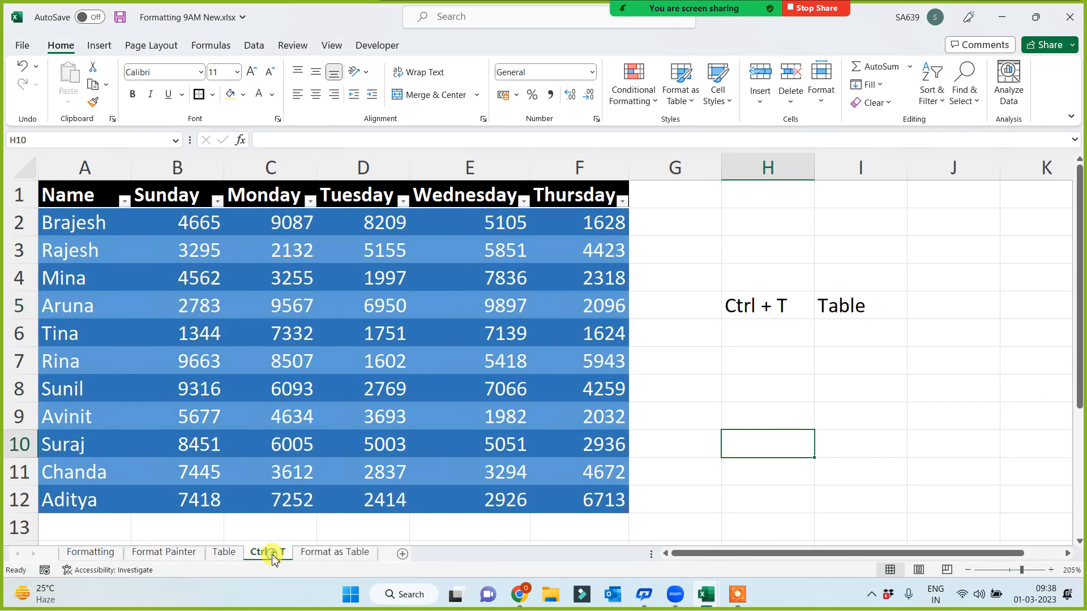
{"action": "left_click", "coordinate": [223, 555]}
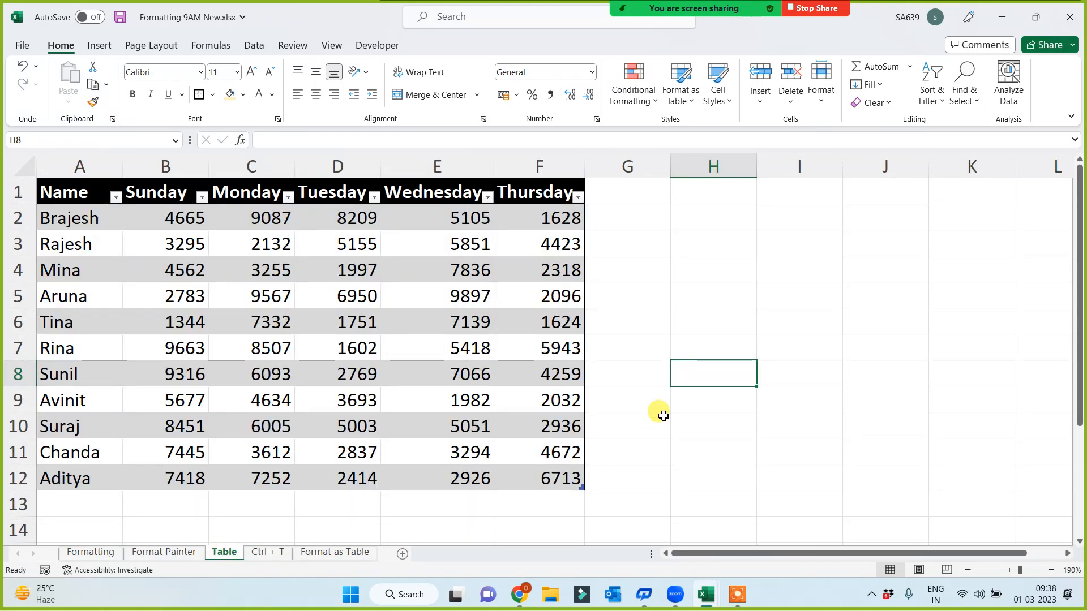
{"action": "left_click", "coordinate": [169, 554]}
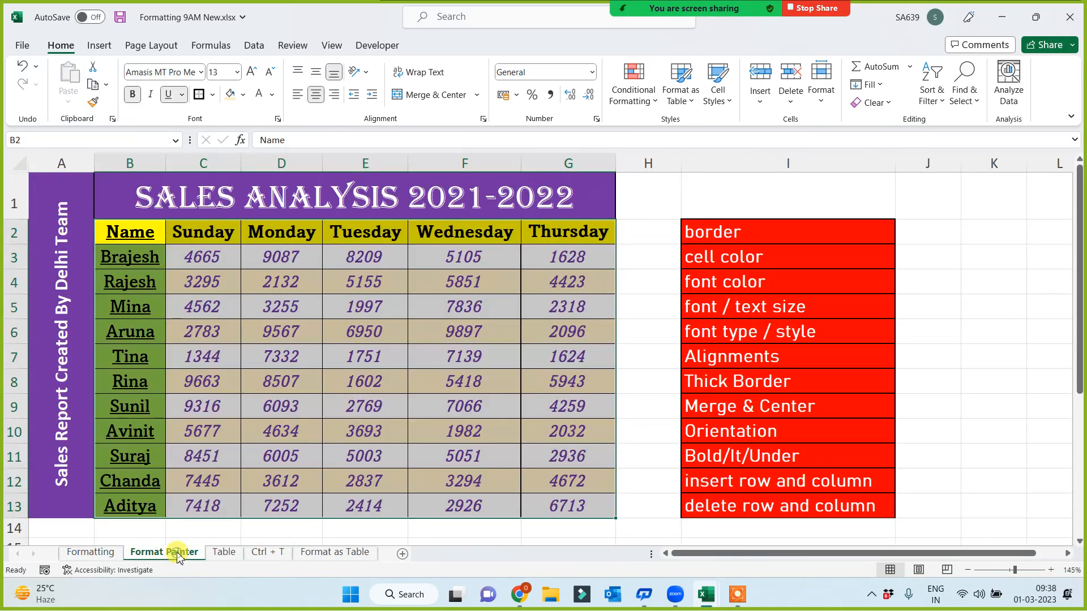
{"action": "left_click", "coordinate": [199, 236]}
{"action": "left_click_drag", "start_coordinate": [116, 233], "coordinate": [561, 502]}
{"action": "key", "text": "ctrl+c"}
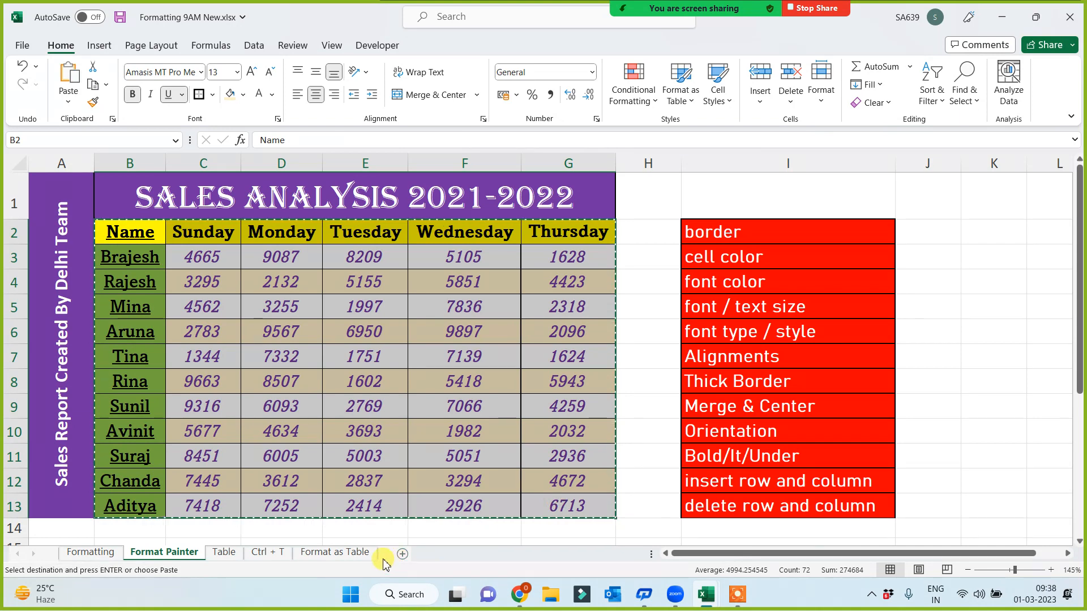
Step: Paste the table into a new sheet and rename that sheet 'Clear'
{"action": "left_click", "coordinate": [402, 554]}
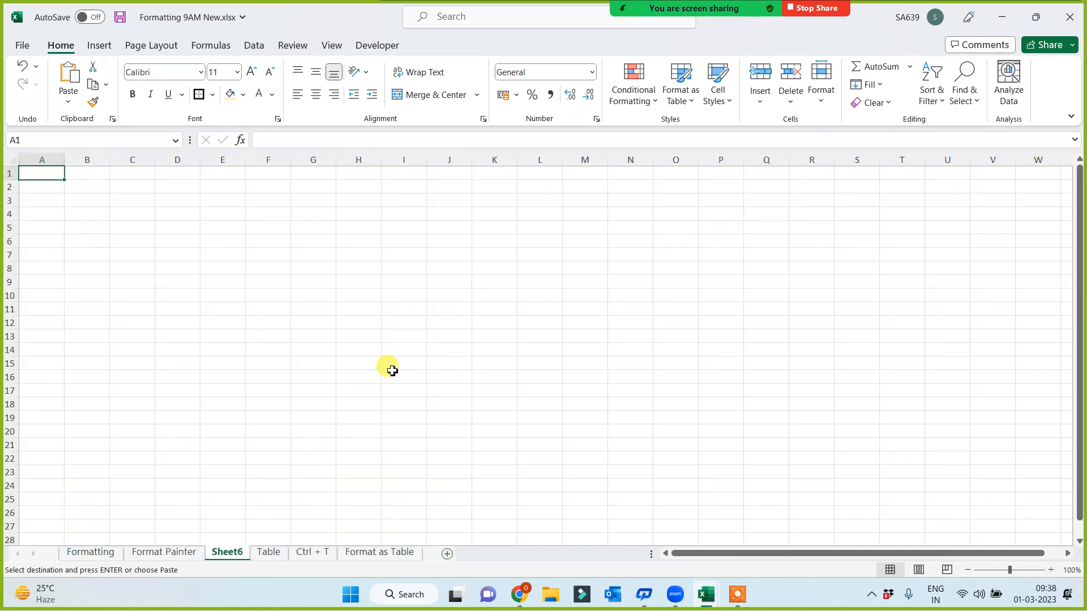
{"action": "key", "text": "ctrl+v"}
{"action": "scroll", "coordinate": [432, 401], "scroll_direction": "up", "scroll_amount": 4}
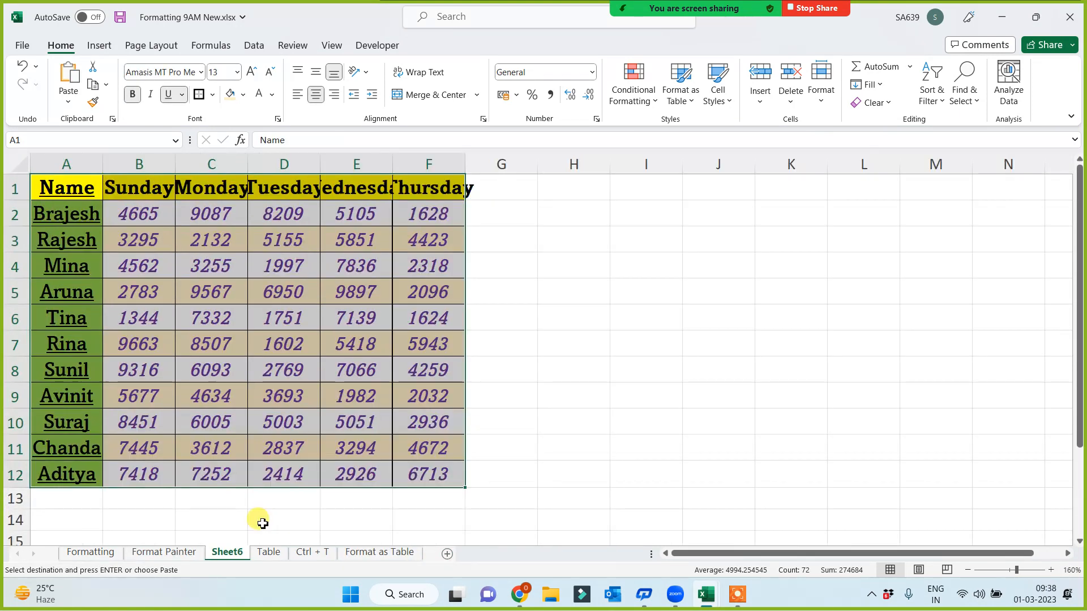
{"action": "double_click", "coordinate": [236, 553]}
{"action": "type", "text": "Clear"}
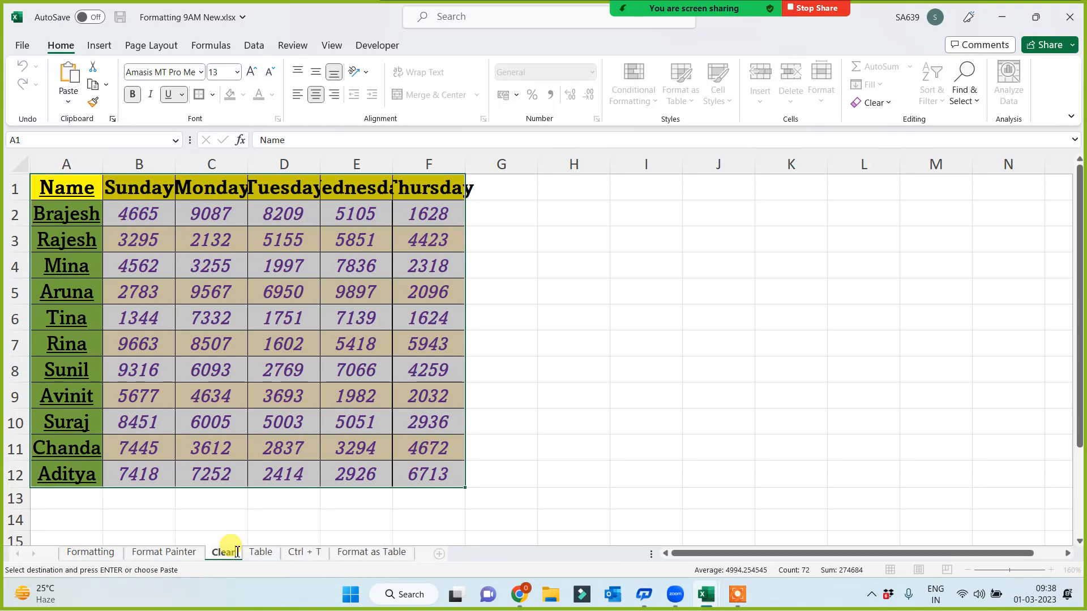
{"action": "key", "text": "Return"}
Step: Autofit every column on the Clear sheet to its contents
{"action": "left_click", "coordinate": [593, 439]}
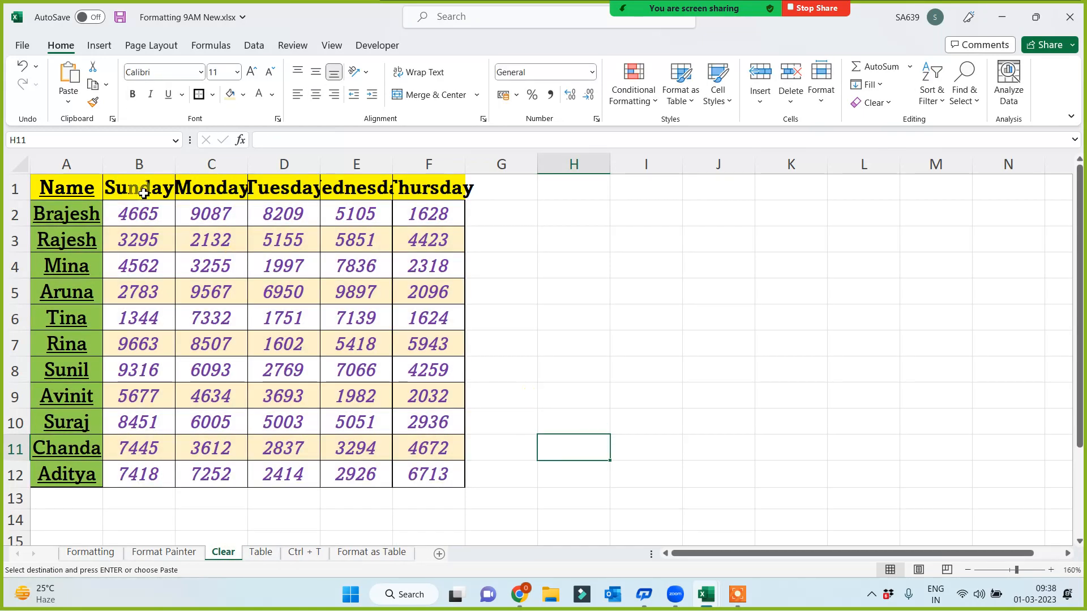
{"action": "left_click", "coordinate": [26, 174]}
{"action": "double_click", "coordinate": [102, 164]}
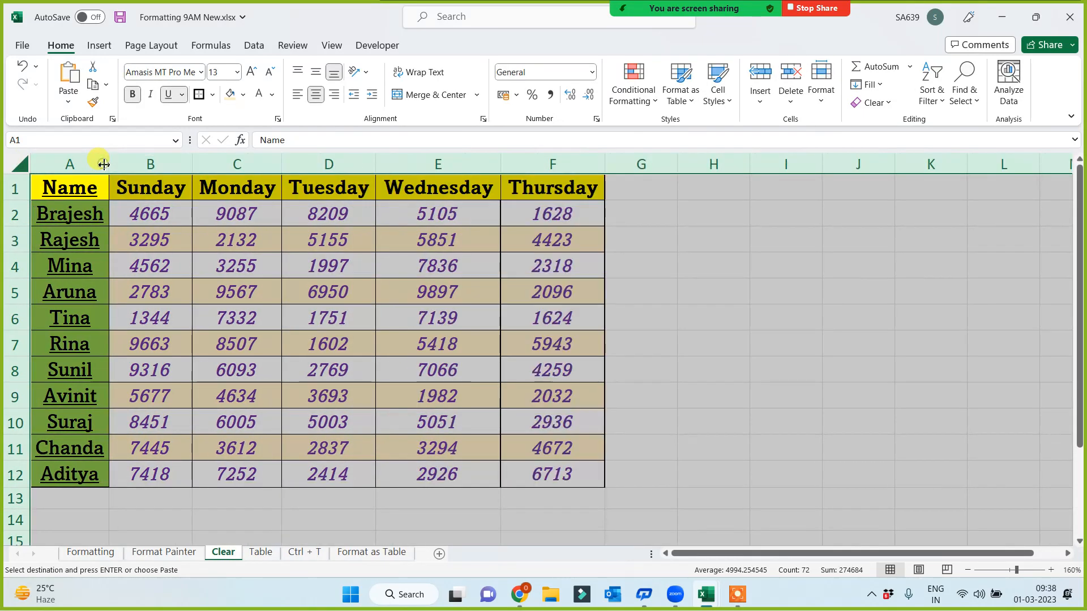
{"action": "left_click", "coordinate": [677, 302]}
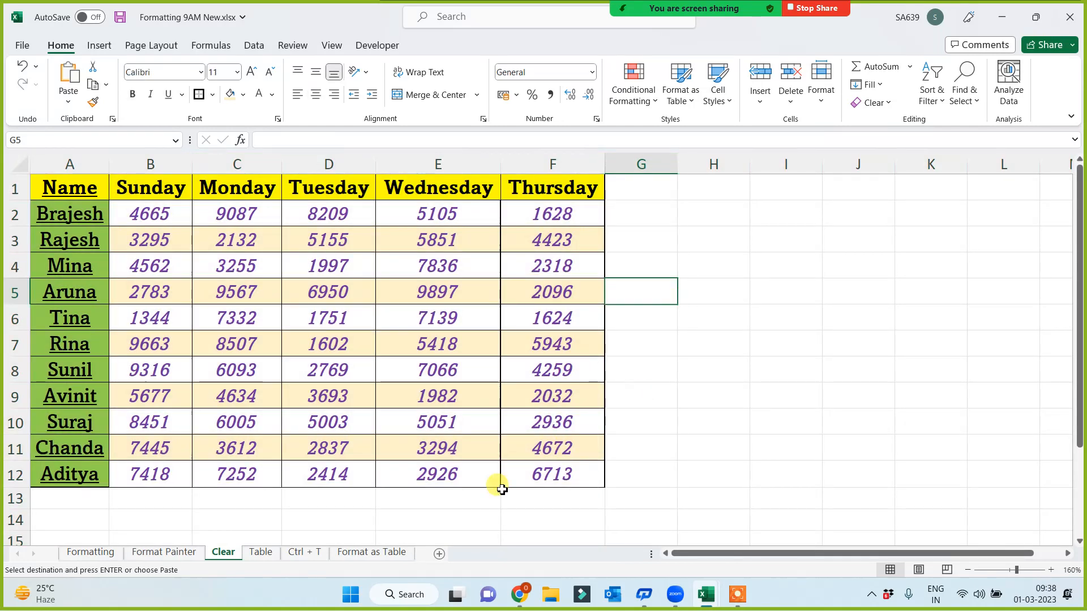
{"action": "left_click", "coordinate": [707, 591]}
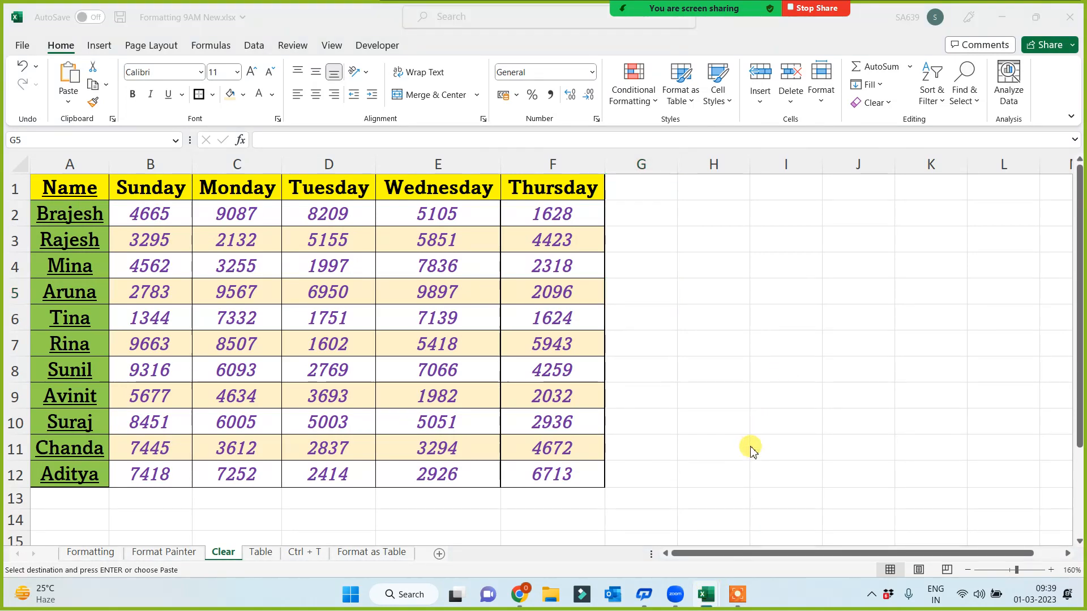
Step: Copy the Clear options list from column B of the Tab Options for All workbook
{"action": "key", "text": "alt+Tab"}
{"action": "key", "text": "alt+Tab"}
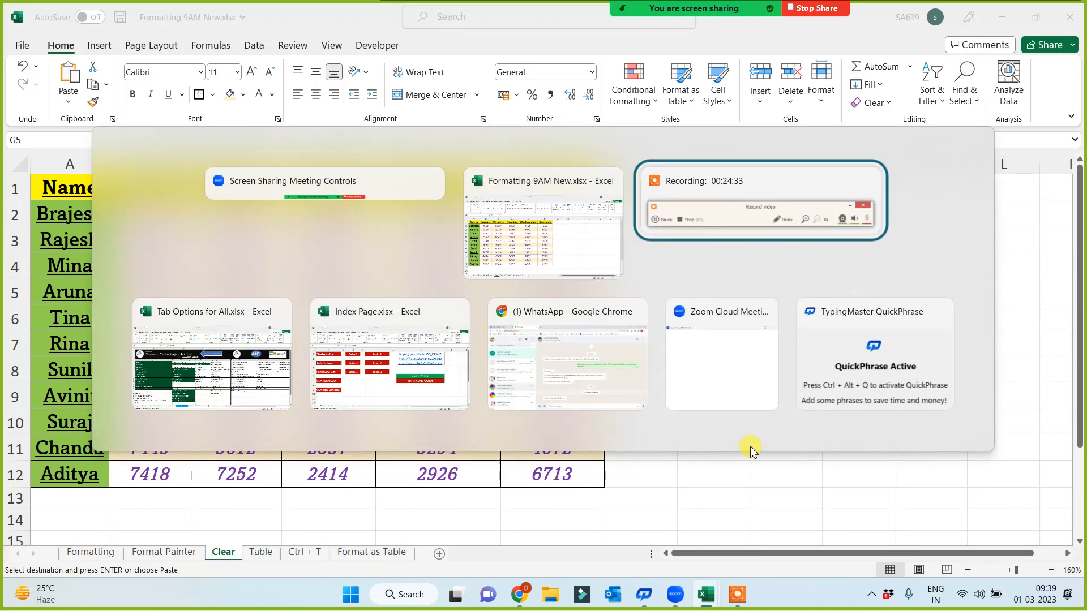
{"action": "key", "text": "alt+Tab"}
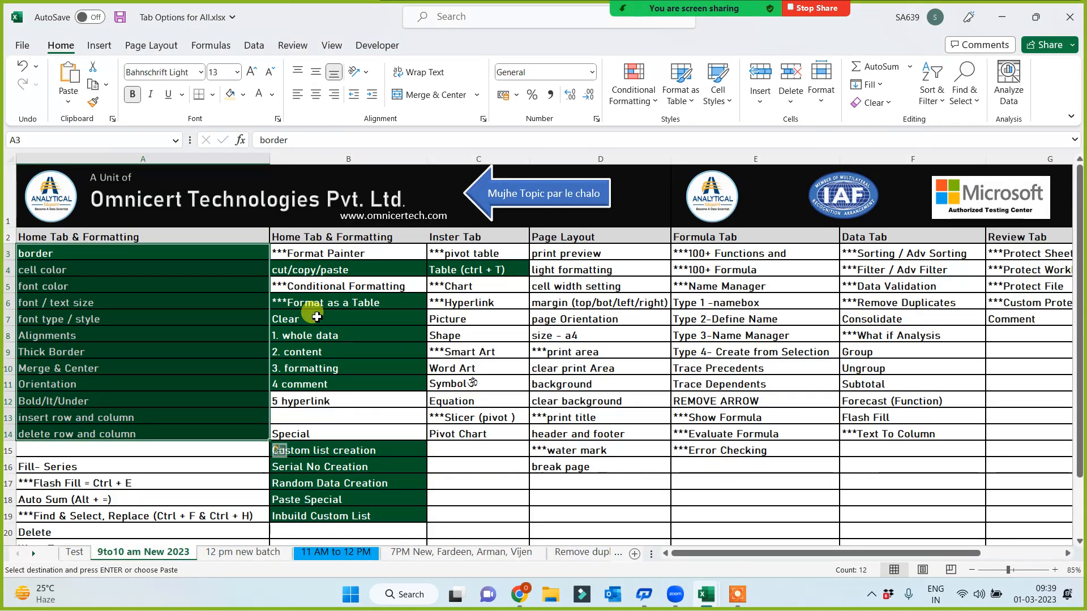
{"action": "left_click_drag", "start_coordinate": [316, 317], "coordinate": [309, 389]}
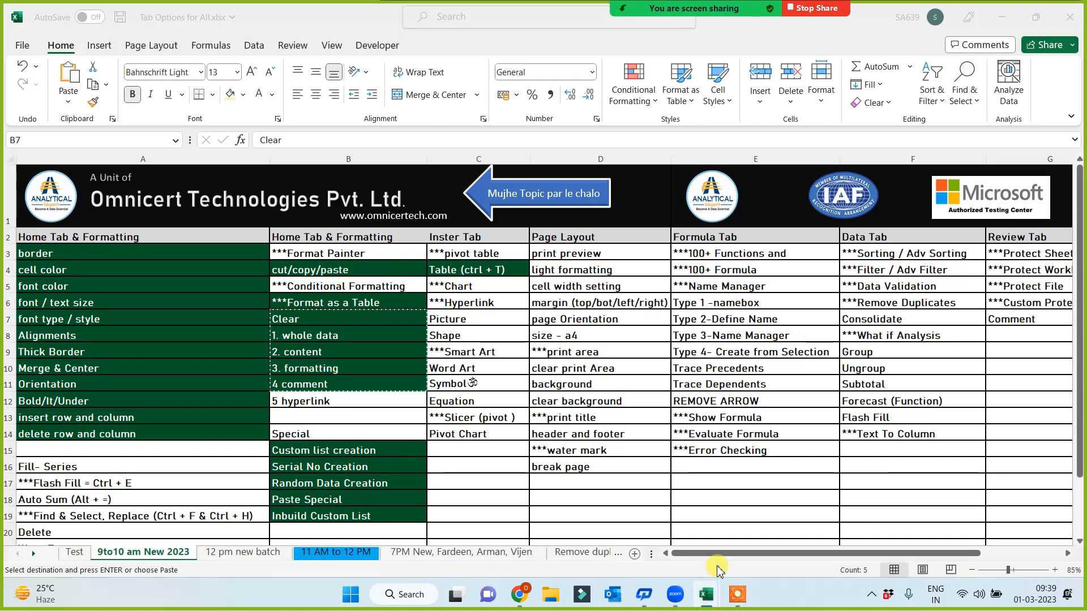
{"action": "left_click", "coordinate": [787, 496]}
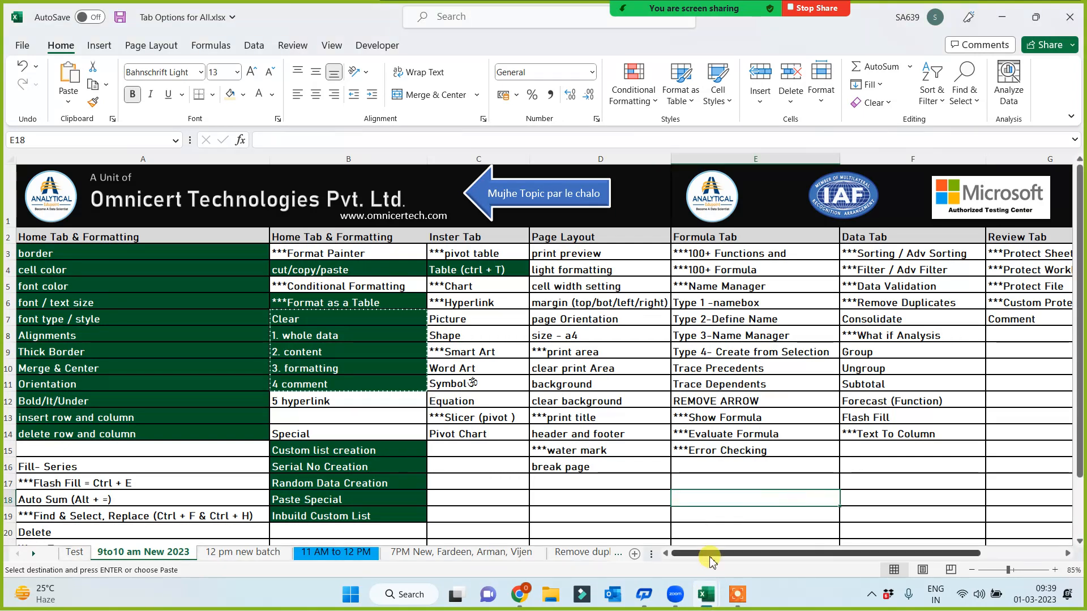
{"action": "left_click", "coordinate": [709, 601]}
Step: Paste the Clear options list into H3 and fit column H to it
{"action": "key", "text": "alt+Tab"}
{"action": "key", "text": "alt+Tab"}
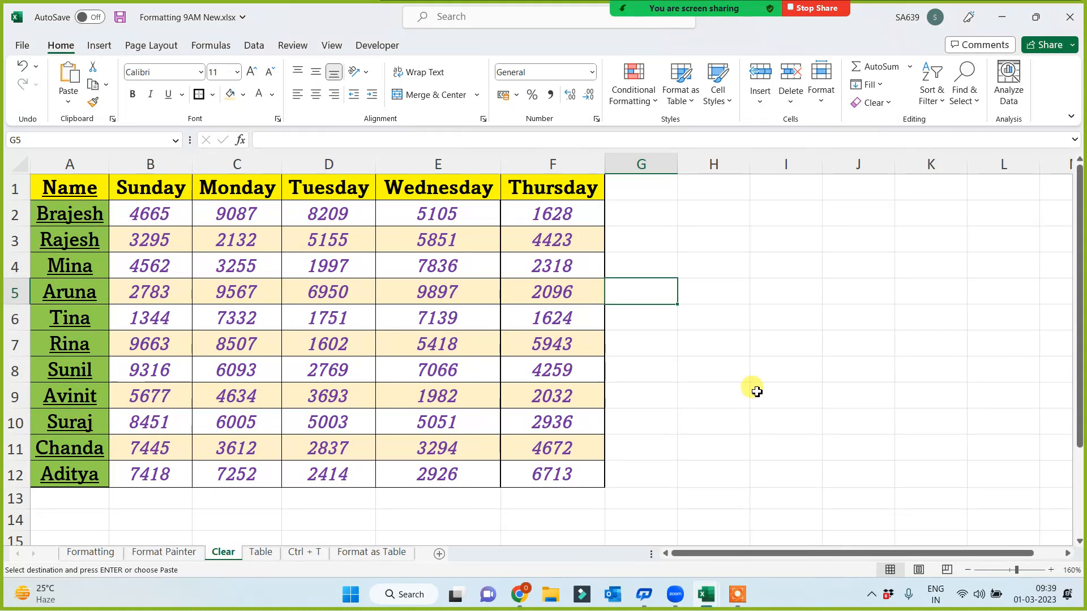
{"action": "left_click", "coordinate": [730, 249]}
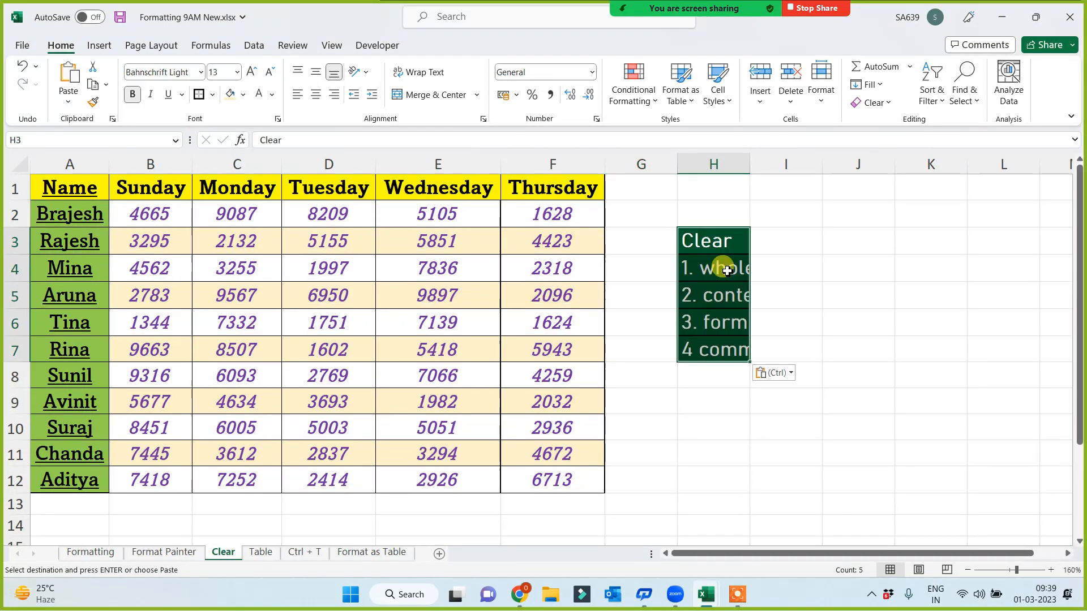
{"action": "key", "text": "ctrl+v"}
{"action": "double_click", "coordinate": [750, 164]}
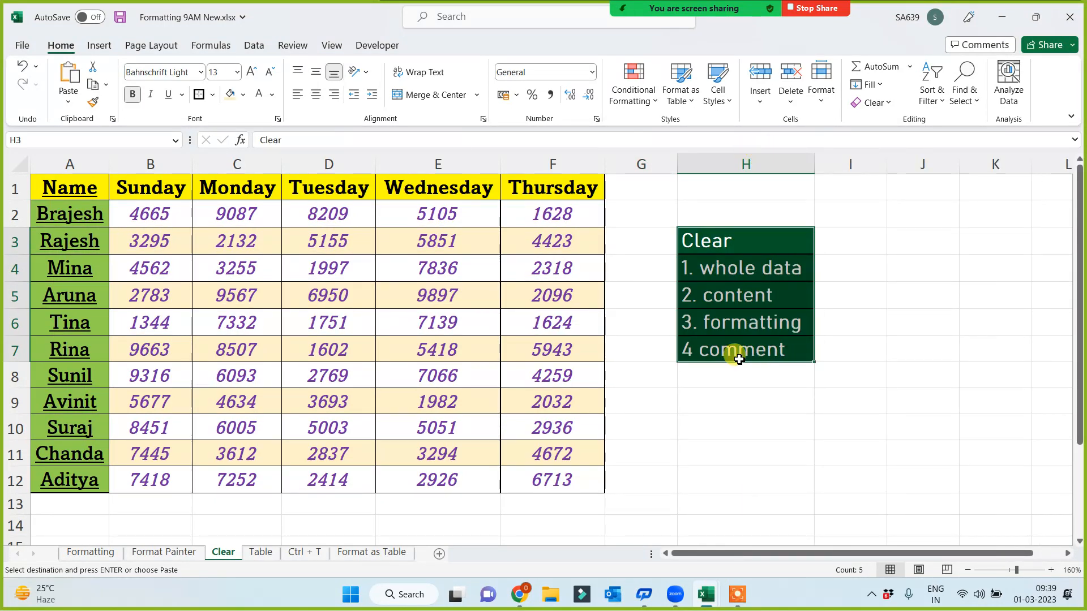
Step: Add '5. Hyperlink' in H8, widen column H slightly, and select Thursday's F1:F12
{"action": "left_click", "coordinate": [706, 376]}
{"action": "type", "text": "5. Hyperlink"}
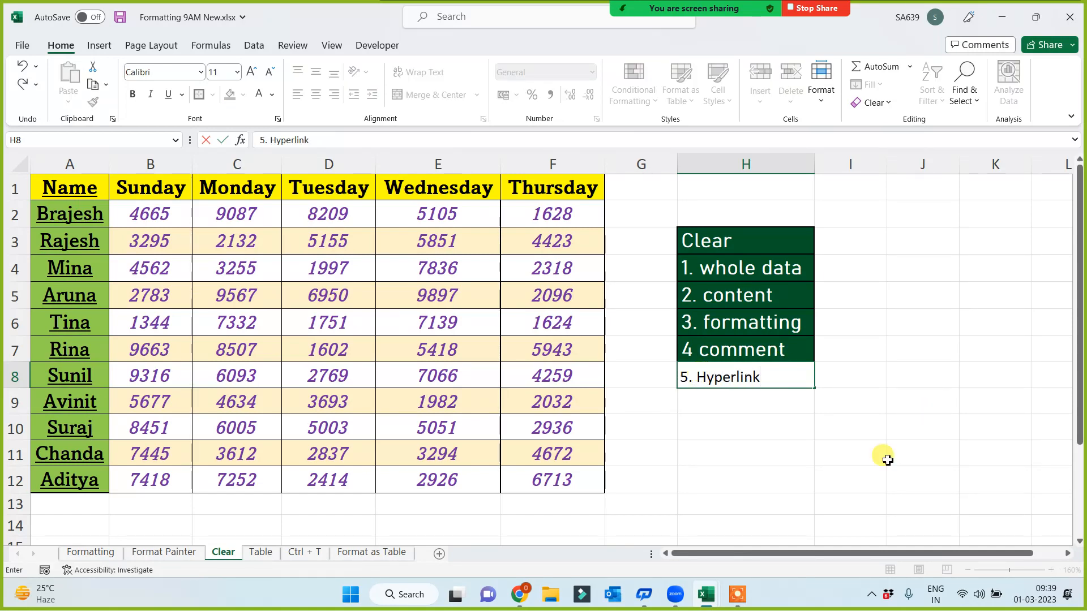
{"action": "left_click", "coordinate": [717, 446]}
{"action": "left_click", "coordinate": [820, 449]}
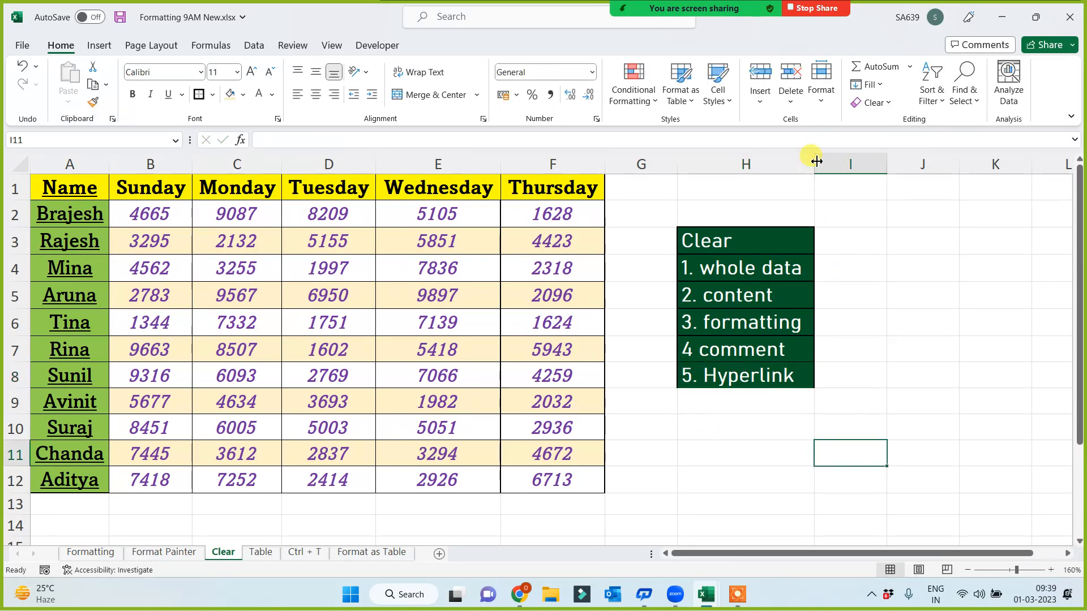
{"action": "left_click_drag", "start_coordinate": [815, 164], "coordinate": [824, 163]}
{"action": "left_click", "coordinate": [904, 375]}
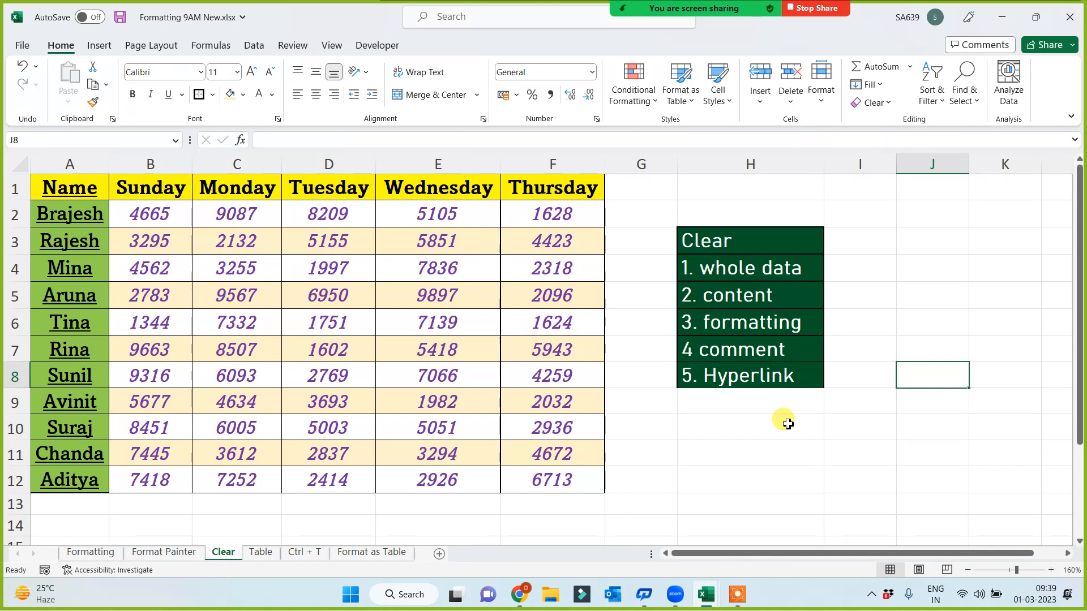
{"action": "left_click", "coordinate": [554, 186]}
{"action": "left_click_drag", "start_coordinate": [553, 185], "coordinate": [538, 482]}
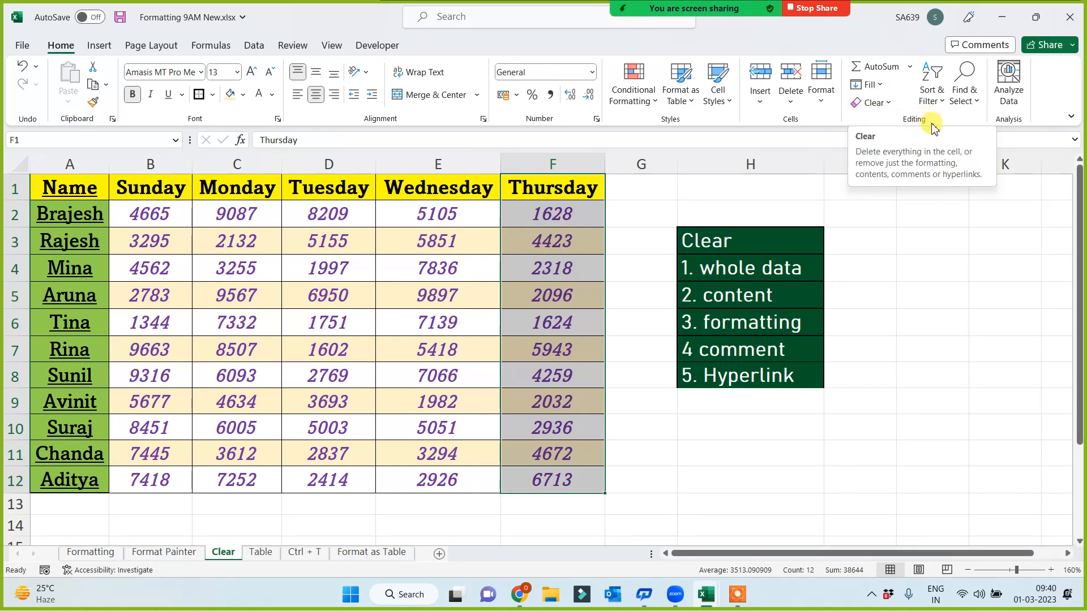
Step: Clear All from the Thursday column F1:F12, removing values and formatting
{"action": "left_click", "coordinate": [890, 103]}
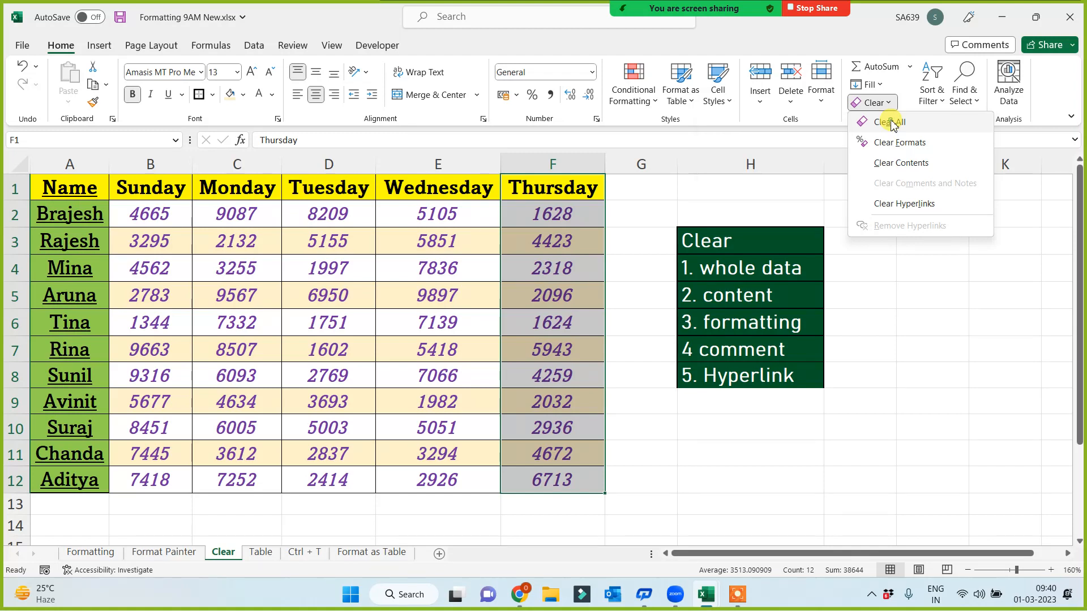
{"action": "left_click", "coordinate": [892, 122]}
{"action": "left_click", "coordinate": [934, 323]}
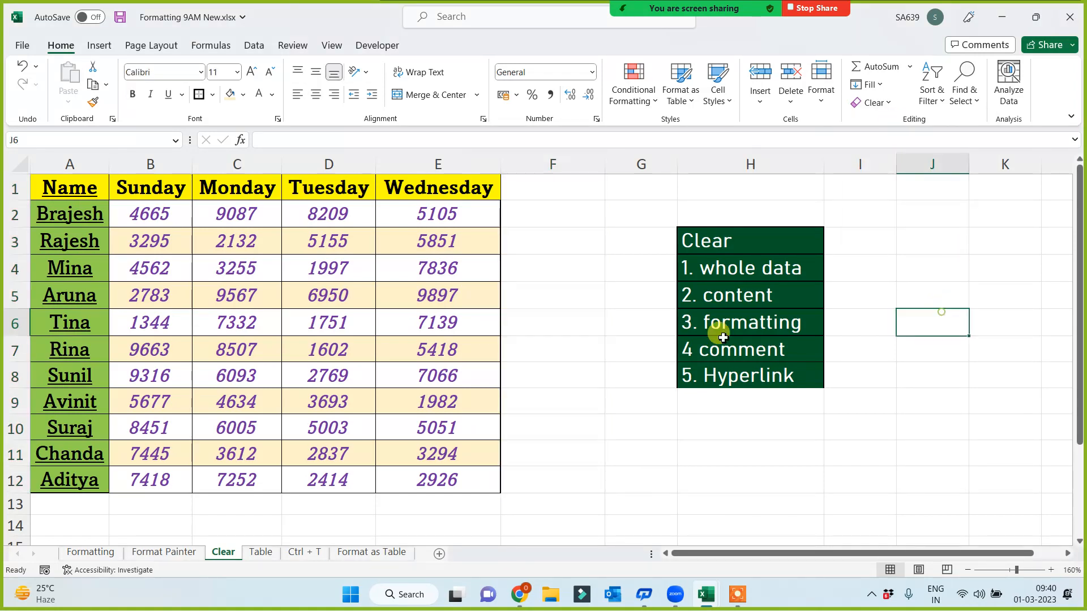
{"action": "left_click_drag", "start_coordinate": [560, 189], "coordinate": [561, 478]}
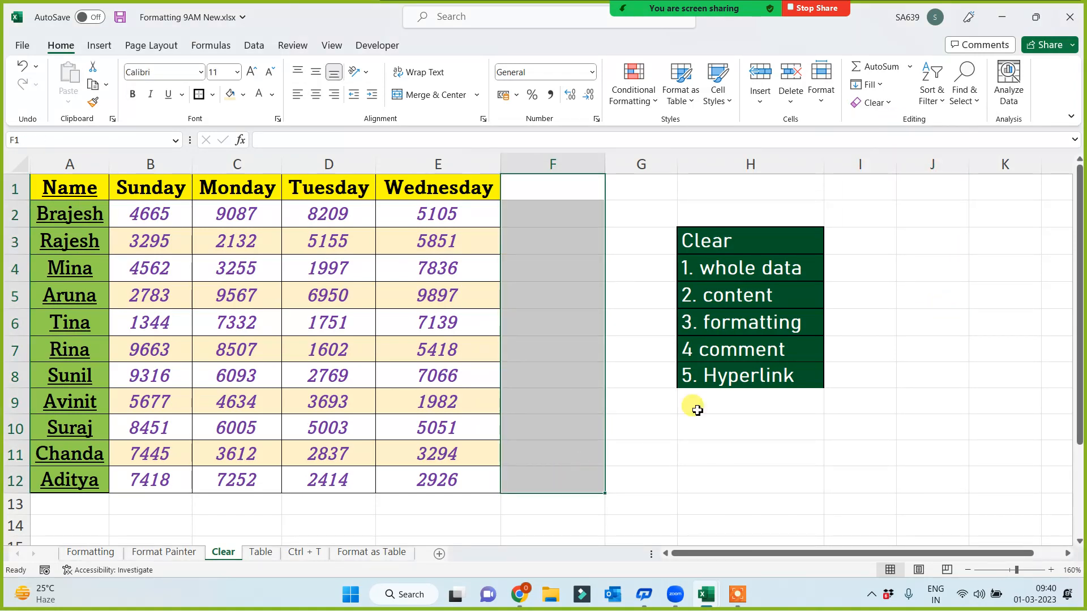
Step: Give the '1. whole data' and '2. content' entries a cream fill and dark text
{"action": "left_click", "coordinate": [739, 269]}
{"action": "left_click", "coordinate": [230, 94]}
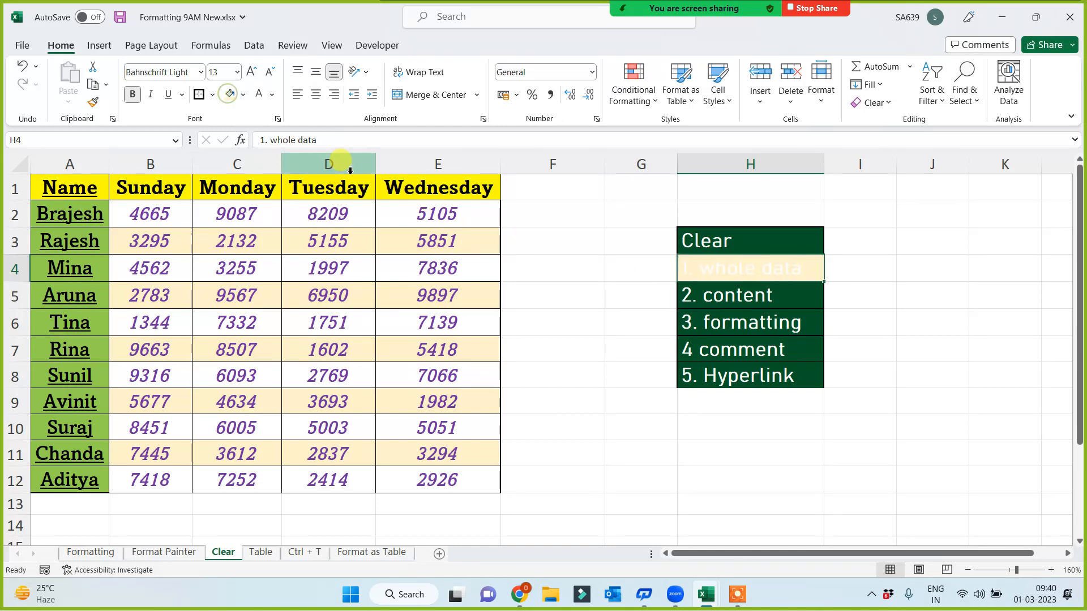
{"action": "left_click", "coordinate": [271, 95]}
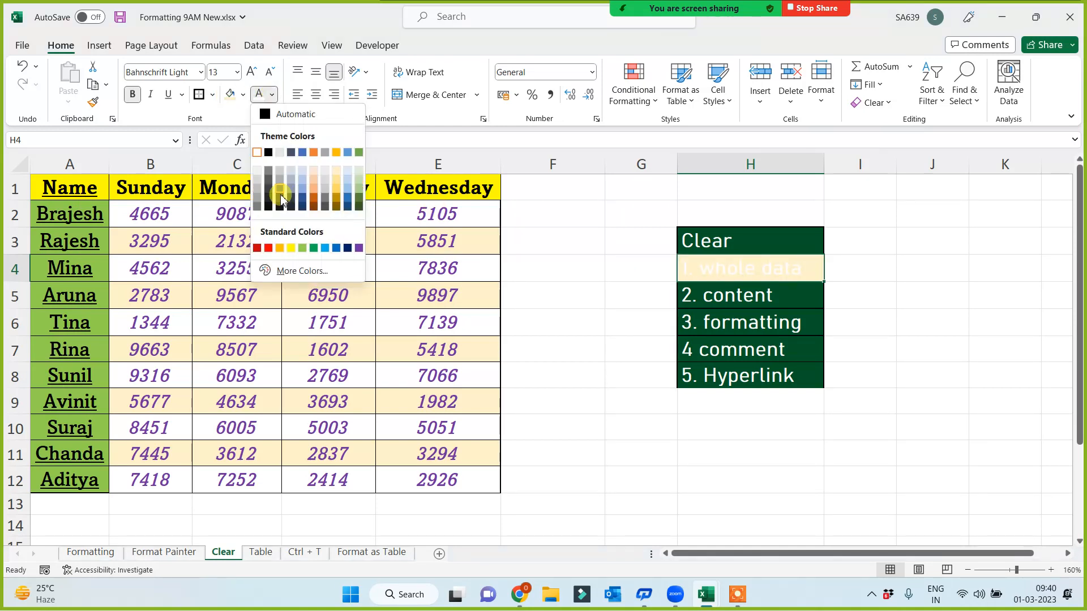
{"action": "left_click", "coordinate": [281, 204]}
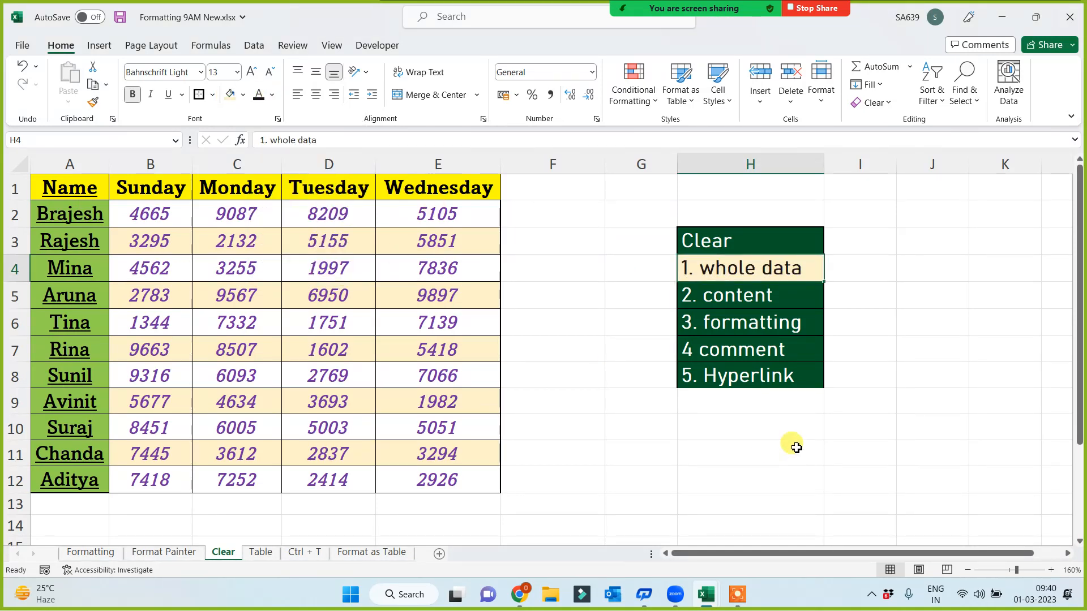
{"action": "left_click", "coordinate": [751, 433]}
{"action": "left_click", "coordinate": [753, 297]}
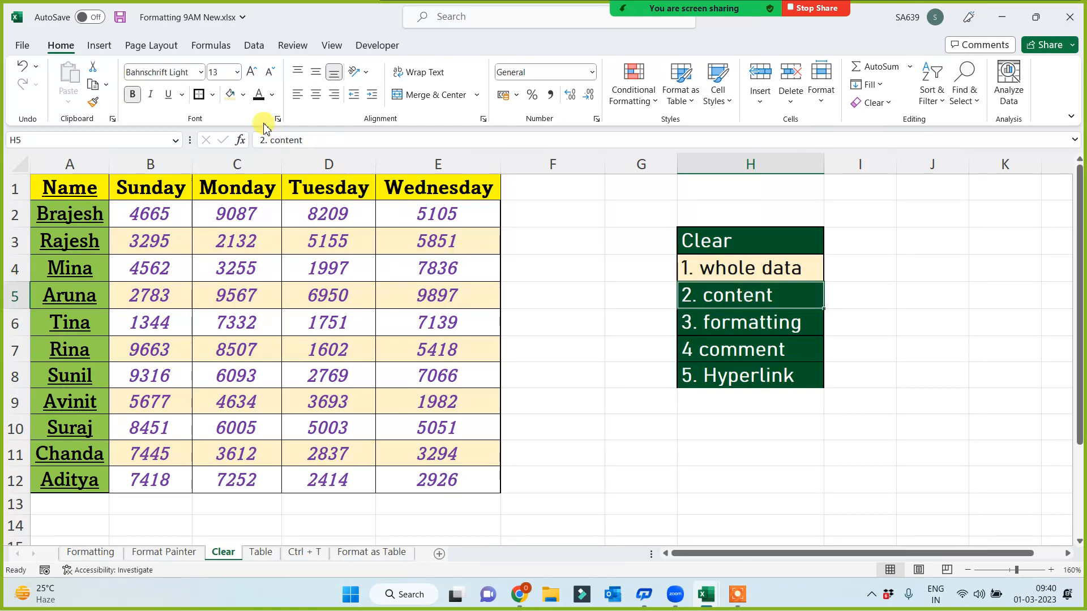
{"action": "left_click", "coordinate": [229, 95]}
{"action": "left_click", "coordinate": [259, 96]}
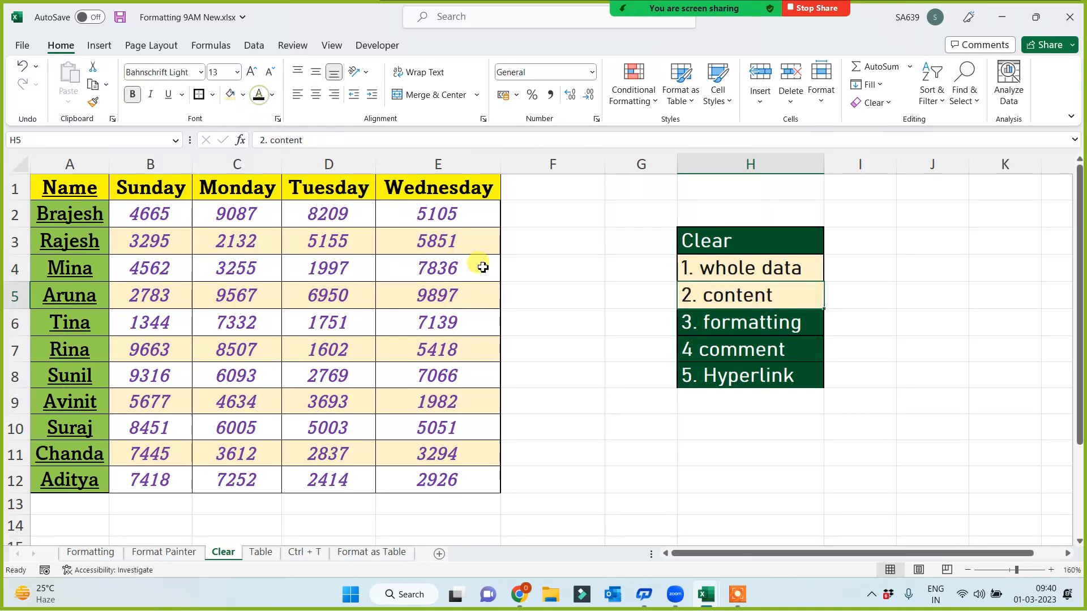
{"action": "left_click", "coordinate": [582, 347]}
{"action": "left_click_drag", "start_coordinate": [315, 214], "coordinate": [321, 471]}
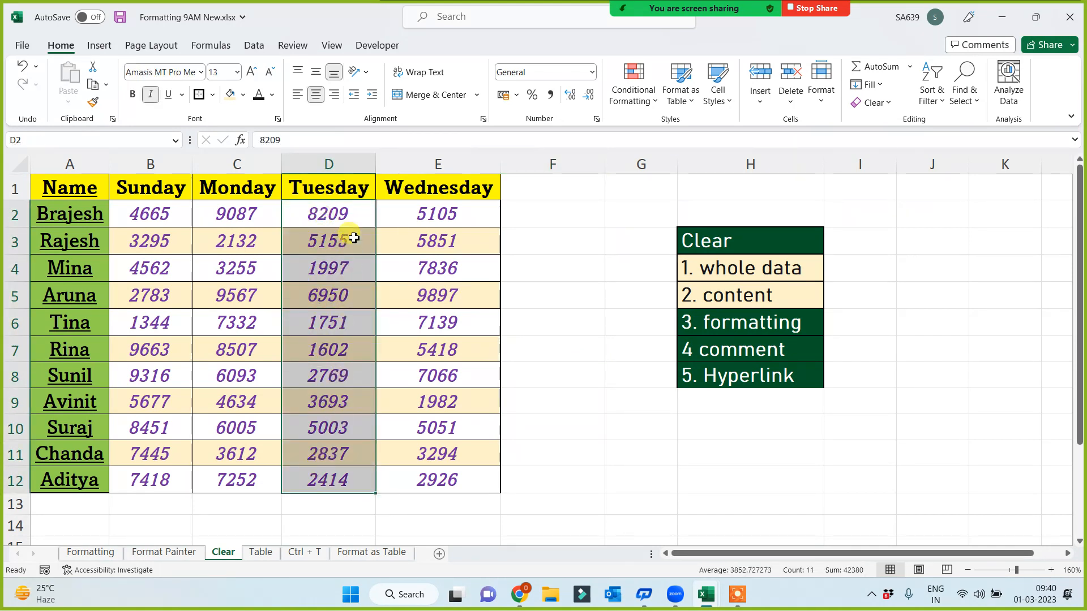
Step: Clear the contents of the Tuesday values D2:D12, keeping their formatting
{"action": "left_click", "coordinate": [888, 104]}
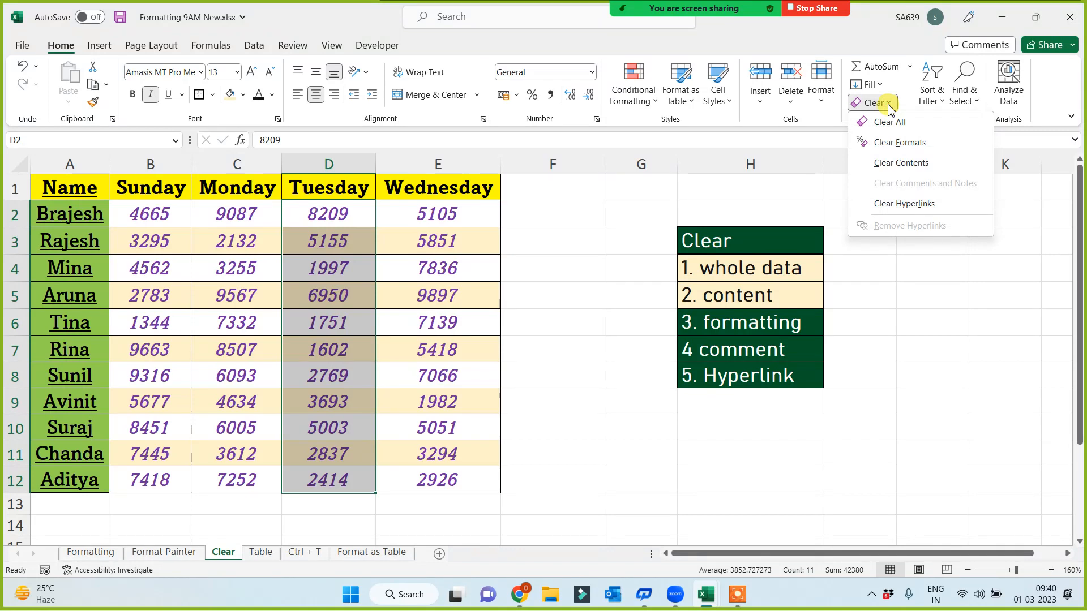
{"action": "left_click", "coordinate": [903, 164]}
{"action": "left_click", "coordinate": [616, 418]}
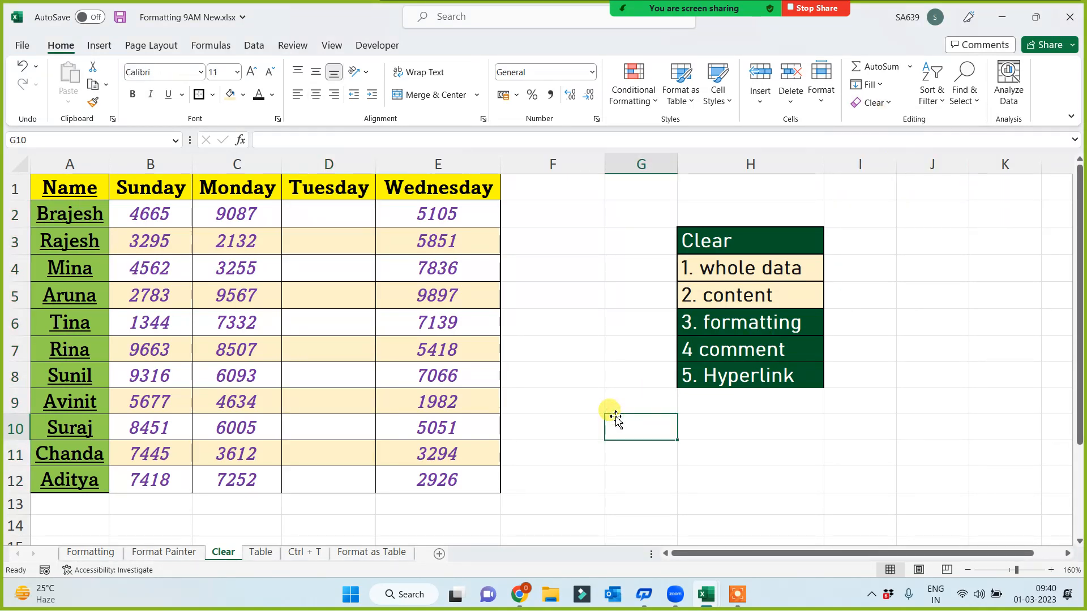
Step: Clear Formats from the Monday values C2:C12
{"action": "left_click_drag", "start_coordinate": [233, 212], "coordinate": [246, 476]}
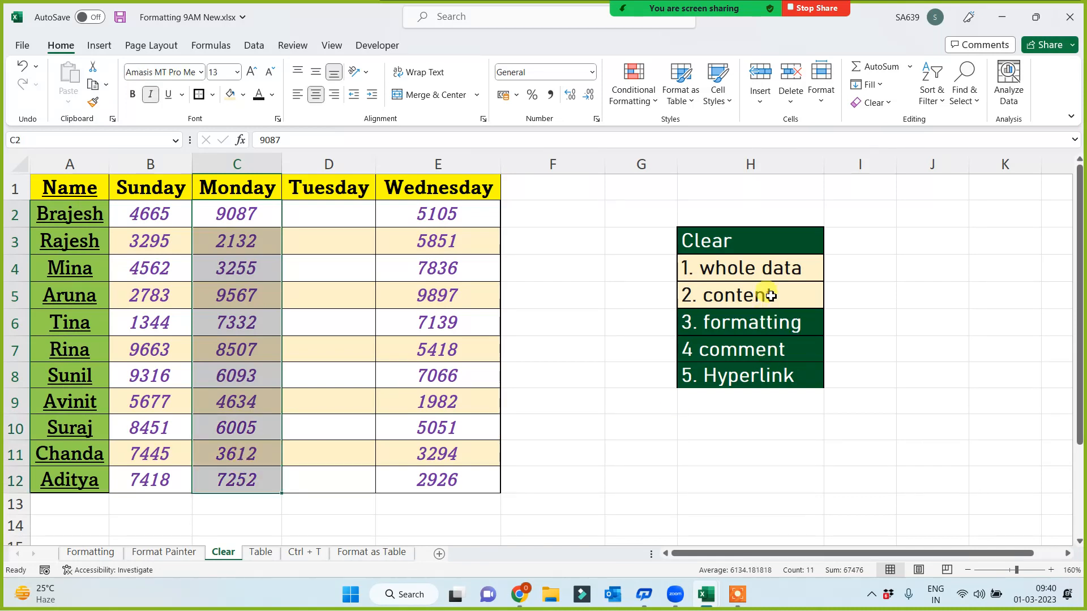
{"action": "left_click", "coordinate": [887, 102]}
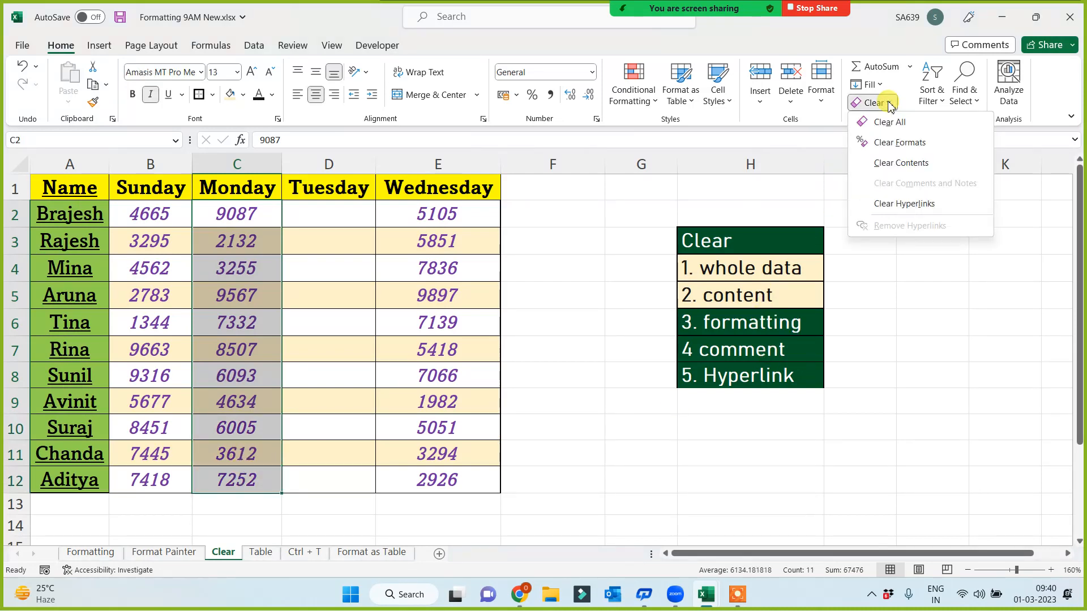
{"action": "left_click", "coordinate": [899, 144]}
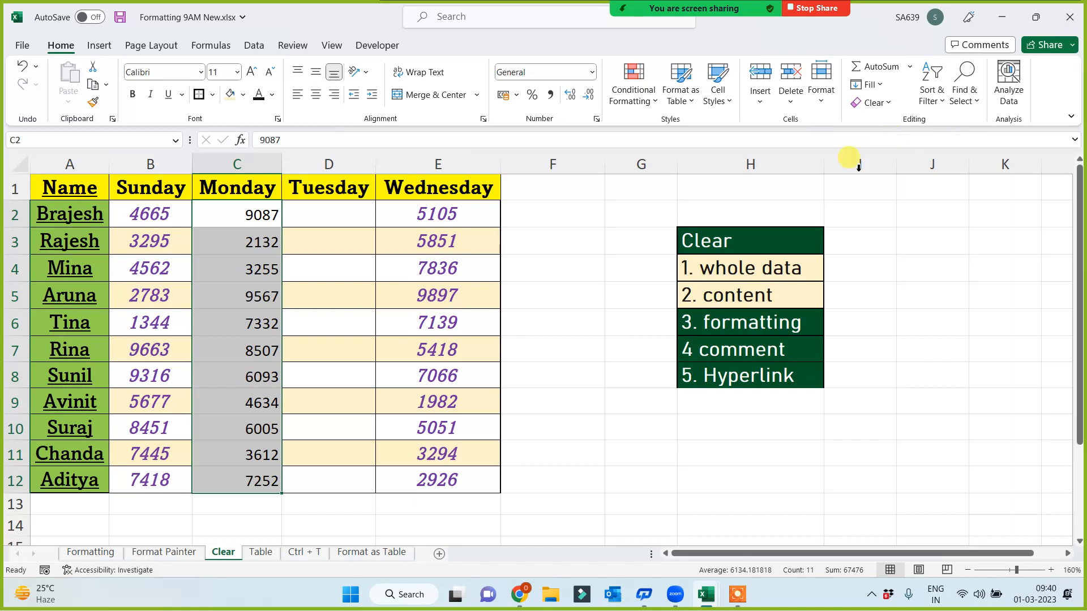
{"action": "left_click", "coordinate": [338, 279]}
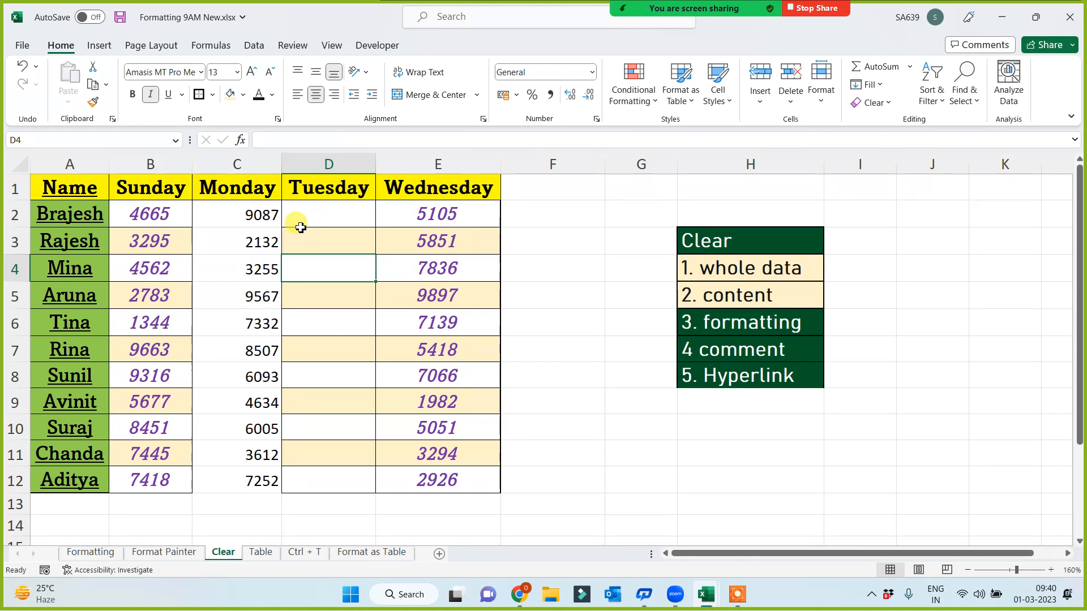
Step: Format-paint H5's cream style onto '3. formatting', then give '4 comment' cream fill and black text
{"action": "left_click", "coordinate": [732, 320]}
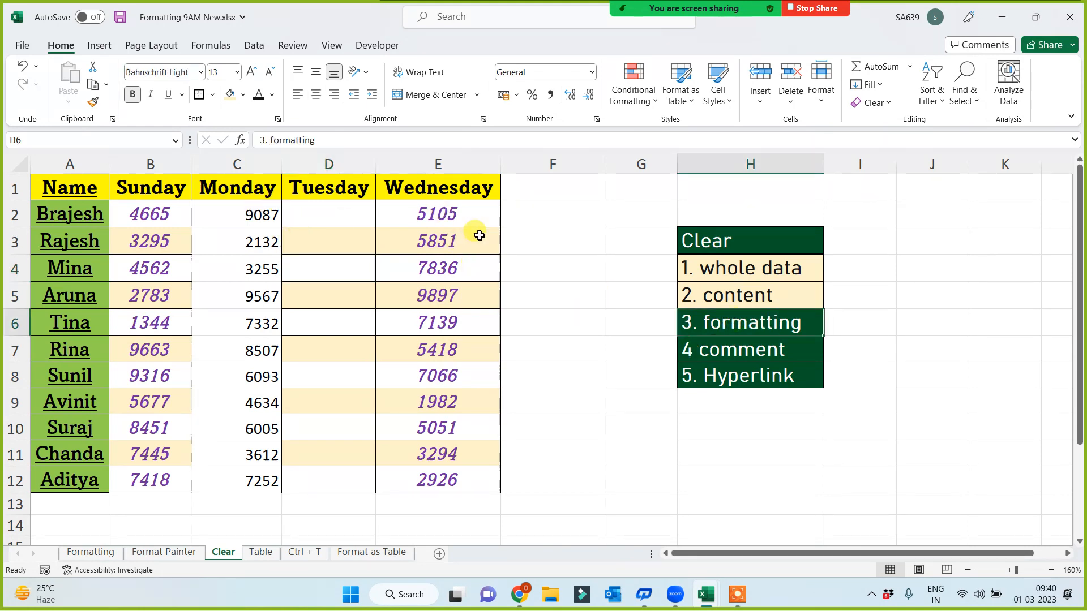
{"action": "left_click", "coordinate": [718, 298]}
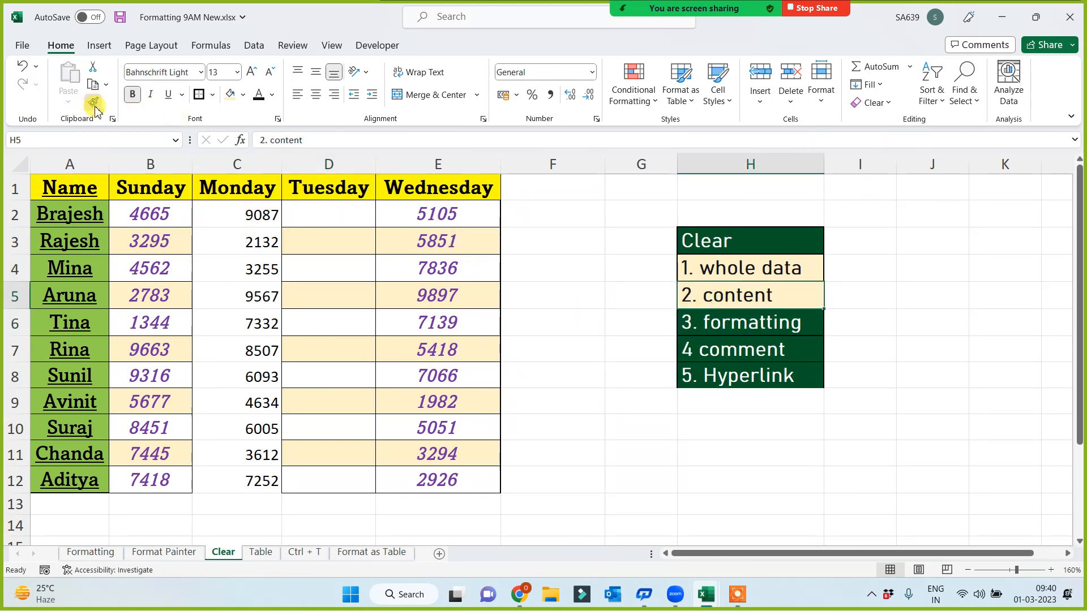
{"action": "left_click", "coordinate": [713, 321]}
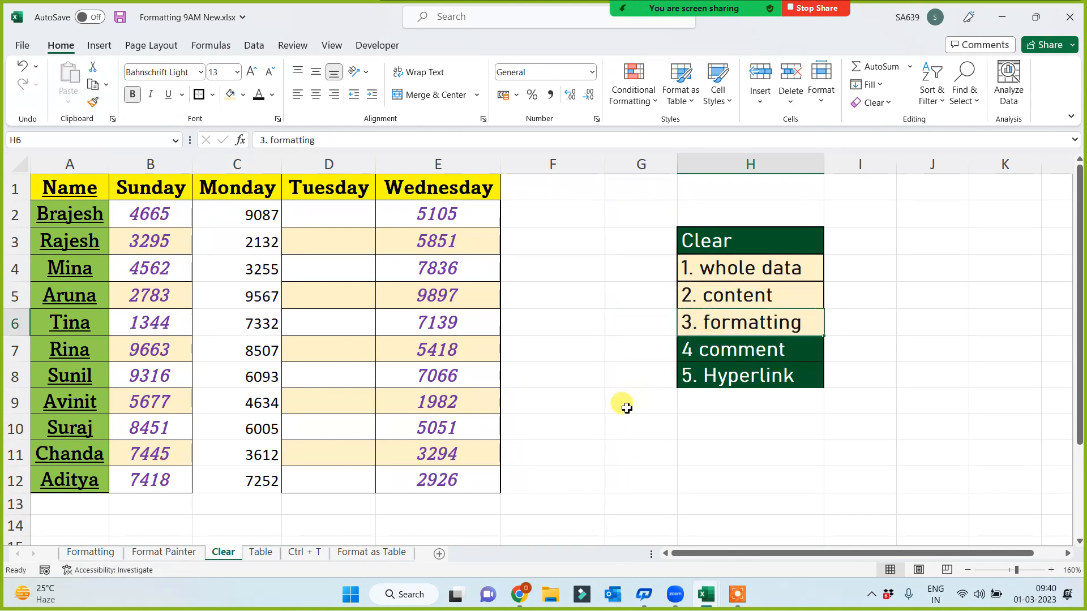
{"action": "left_click_drag", "start_coordinate": [742, 378], "coordinate": [743, 358]}
{"action": "left_click", "coordinate": [740, 357]}
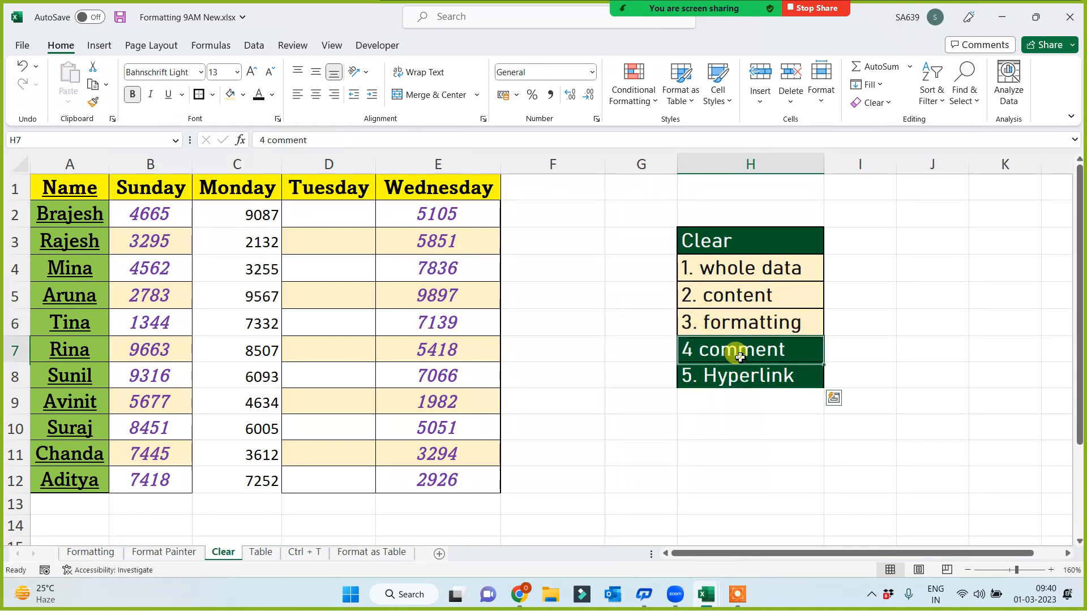
{"action": "left_click", "coordinate": [227, 96]}
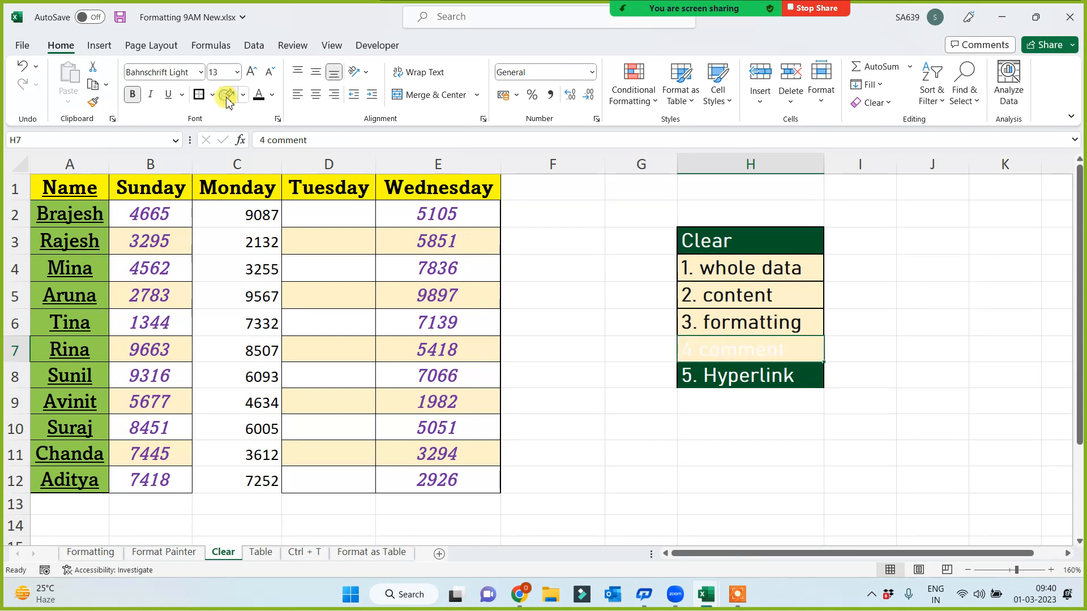
{"action": "left_click", "coordinate": [259, 95]}
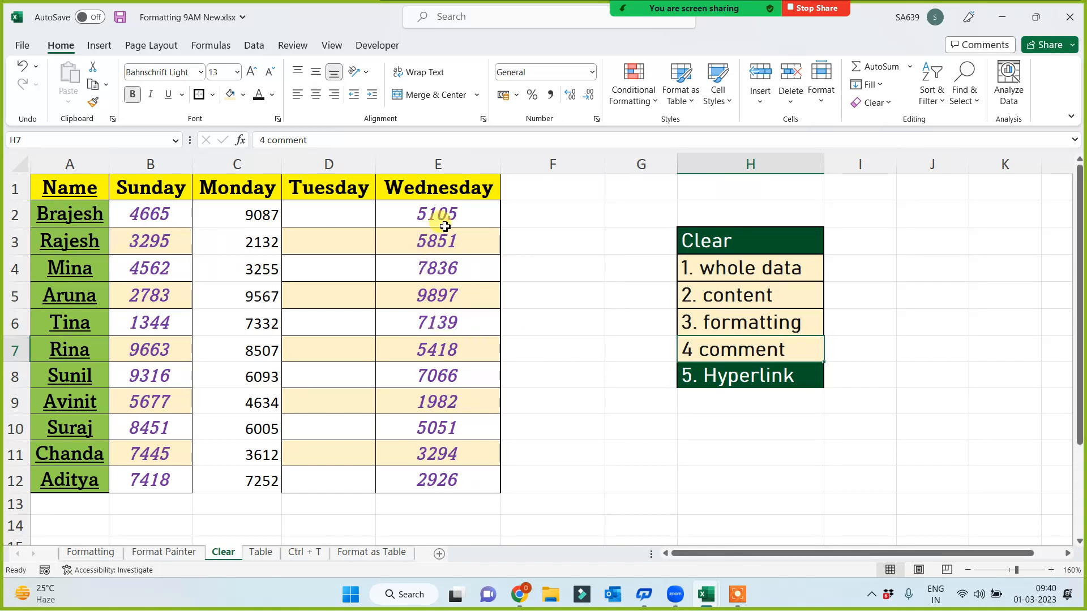
{"action": "left_click", "coordinate": [428, 215]}
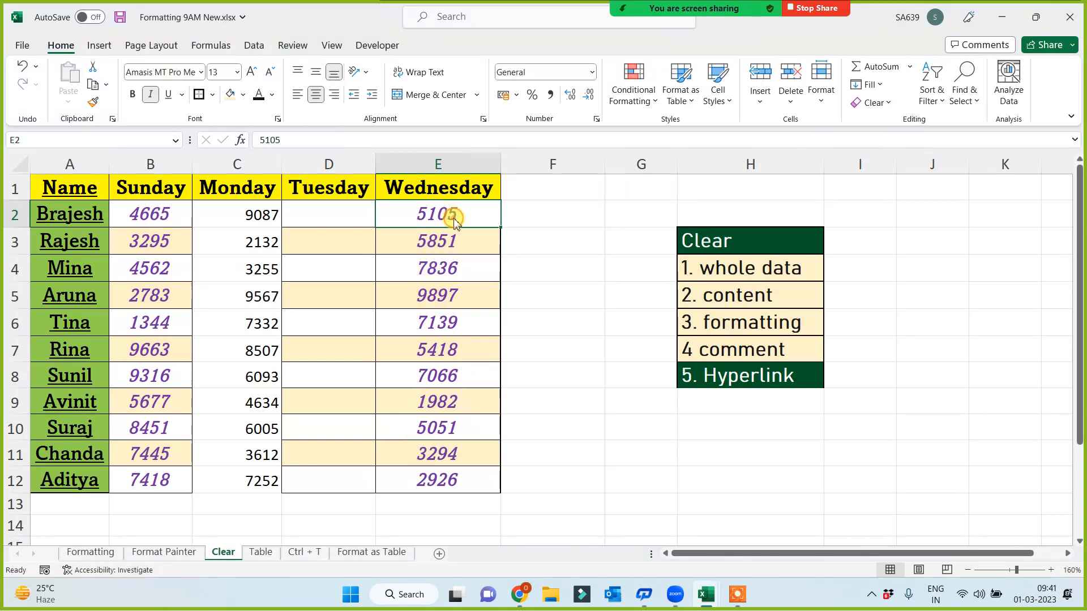
Step: Add a note to E2 (5105) saying the amount came 25 Jan 2023 by cheque, naming the payer
{"action": "right_click", "coordinate": [453, 221]}
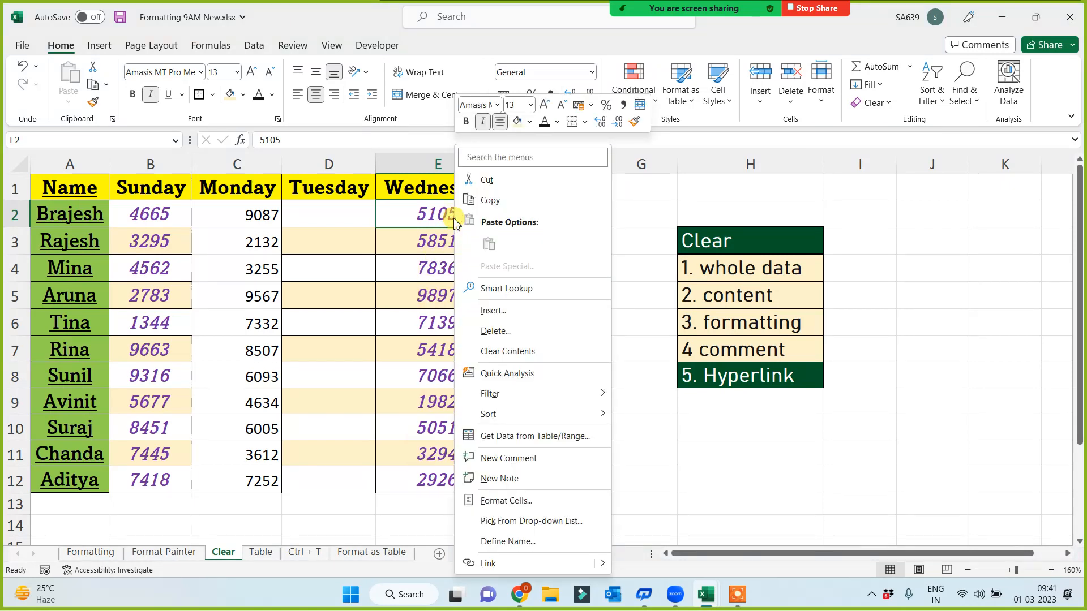
{"action": "left_click", "coordinate": [501, 480]}
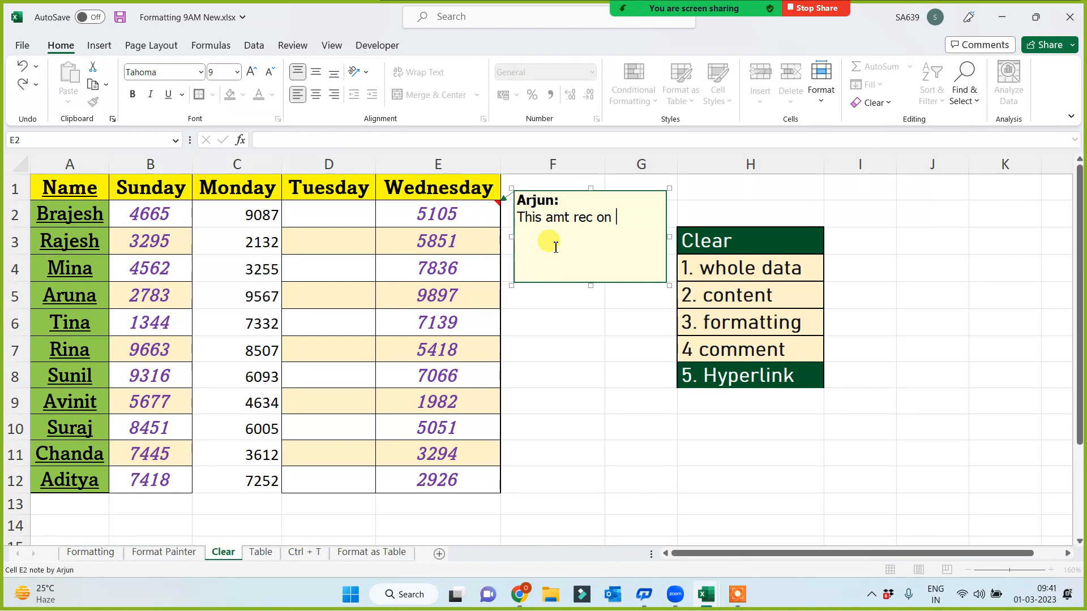
{"action": "type", "text": "25 "}
{"action": "type", "text": "jan 2023"}
{"action": "type", "text": " vi"}
{"action": "type", "text": "a si"}
{"action": "type", "text": "bi ch"}
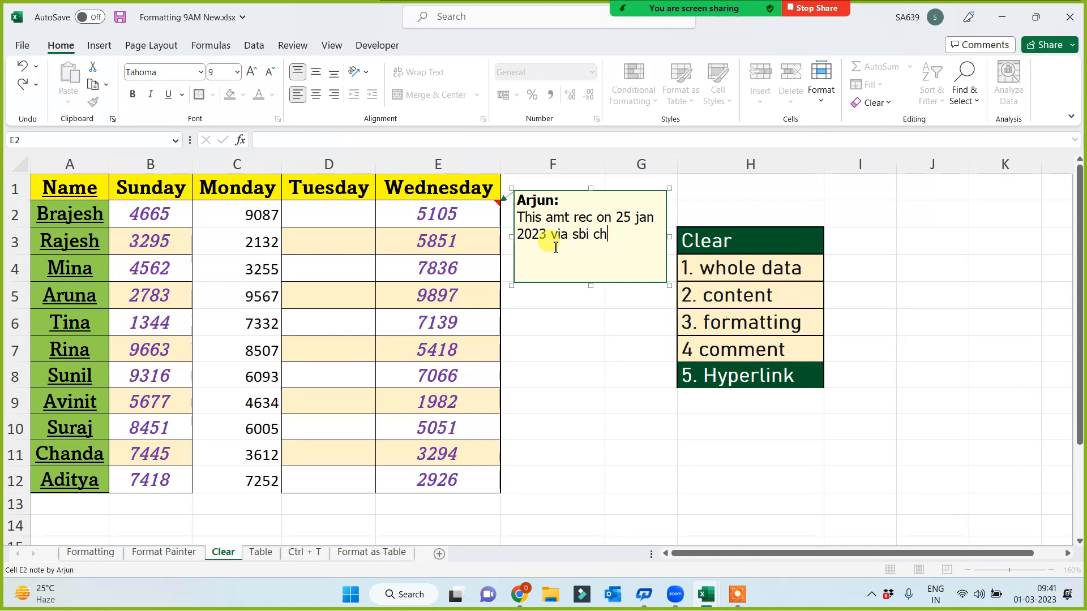
{"action": "type", "text": "e no. 232333 from"}
{"action": "type", "text": "Diksha"}
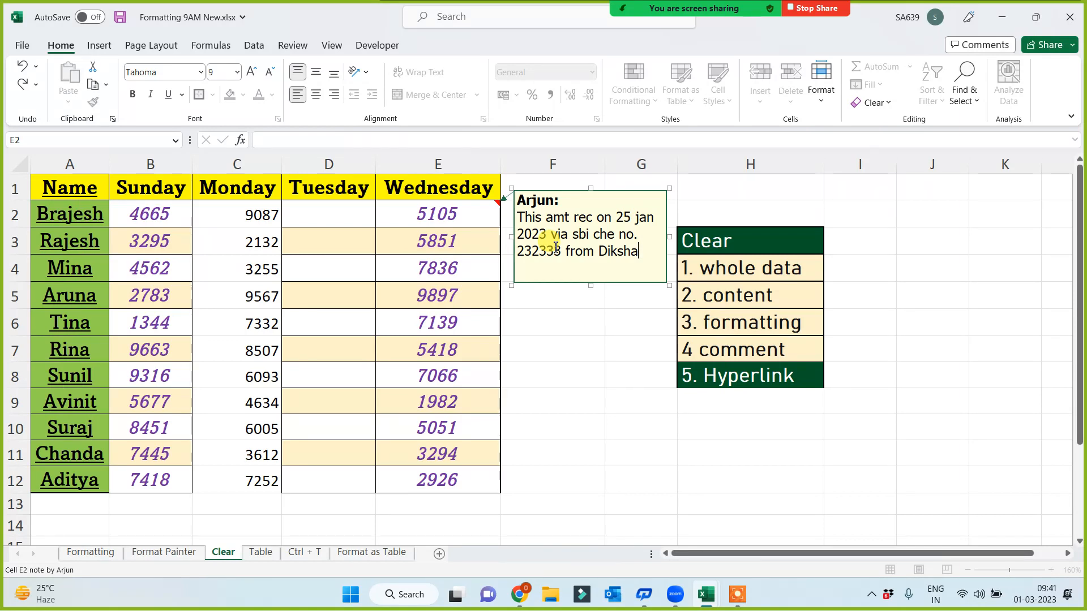
{"action": "left_click", "coordinate": [616, 334]}
{"action": "mouse_move", "coordinate": [457, 214]}
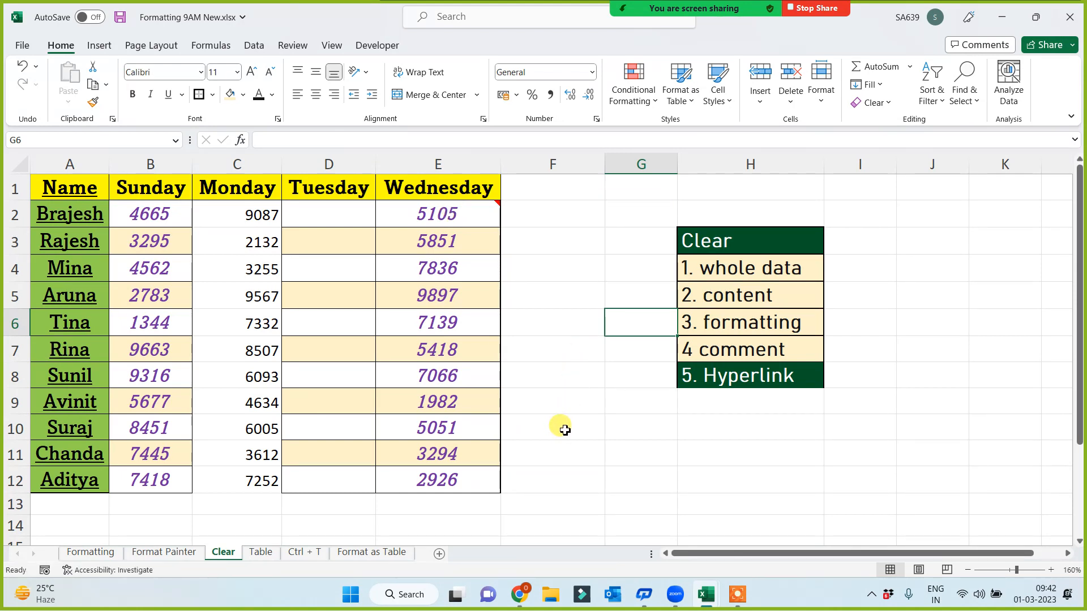
{"action": "mouse_move", "coordinate": [422, 220]}
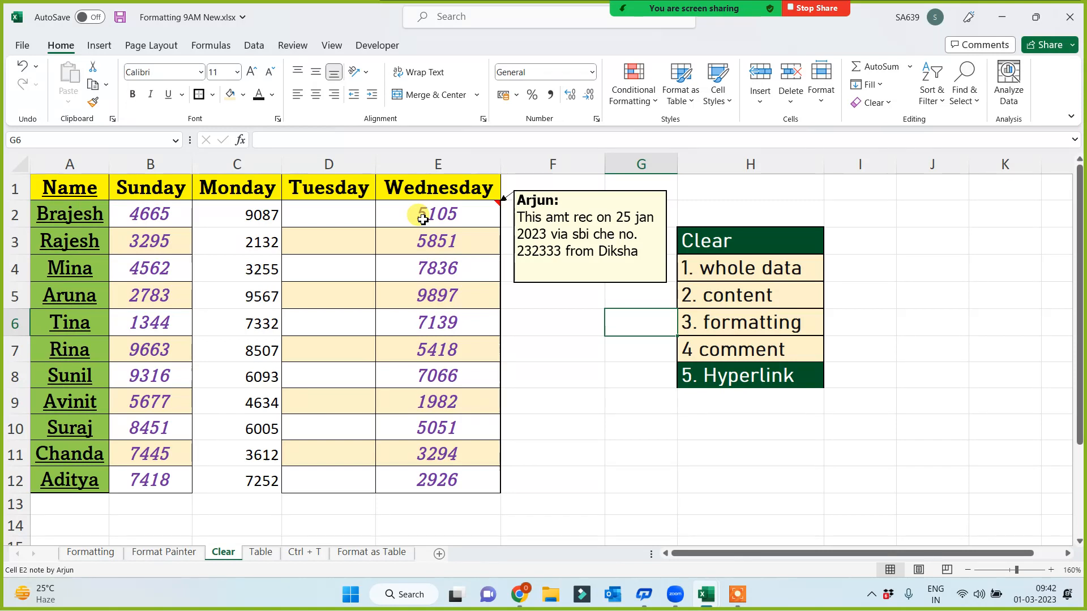
Step: Add a note to B7 (9663) with three filler lines: 'fsd sdfsdfsdf sdfsdf', 'sdfsdf', 'ds fsd'
{"action": "left_click", "coordinate": [163, 351]}
{"action": "right_click", "coordinate": [168, 351]}
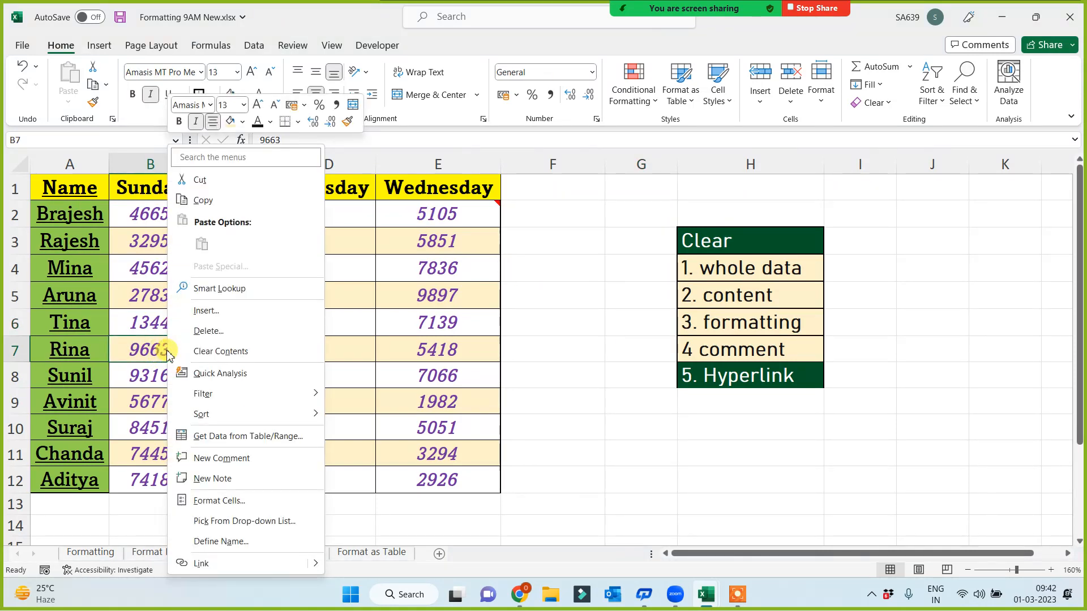
{"action": "left_click", "coordinate": [213, 478]}
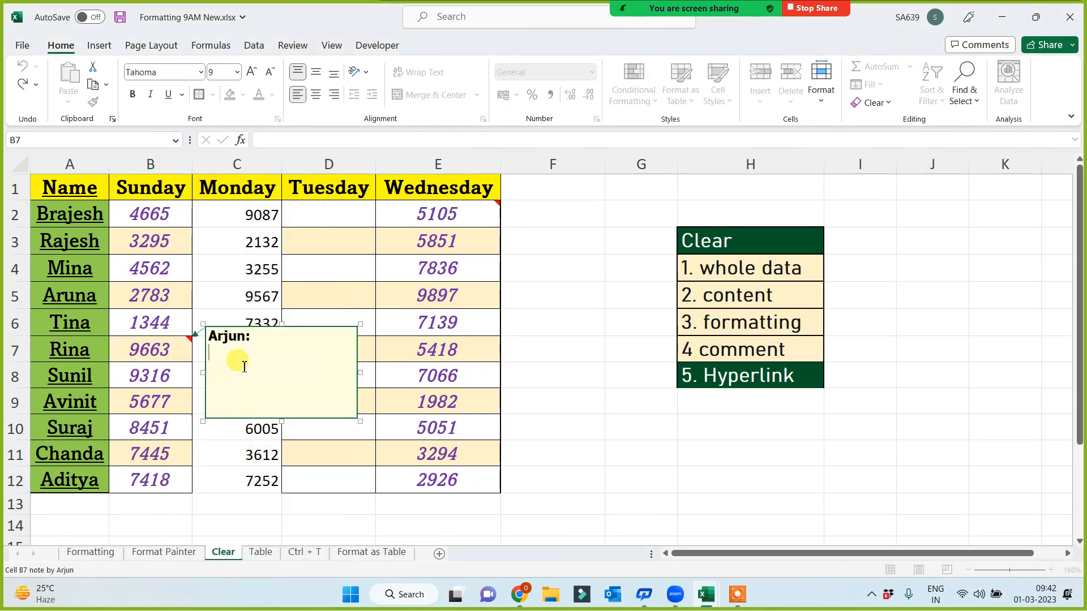
{"action": "type", "text": "fsd sdfsdfsdf sdfsdf"}
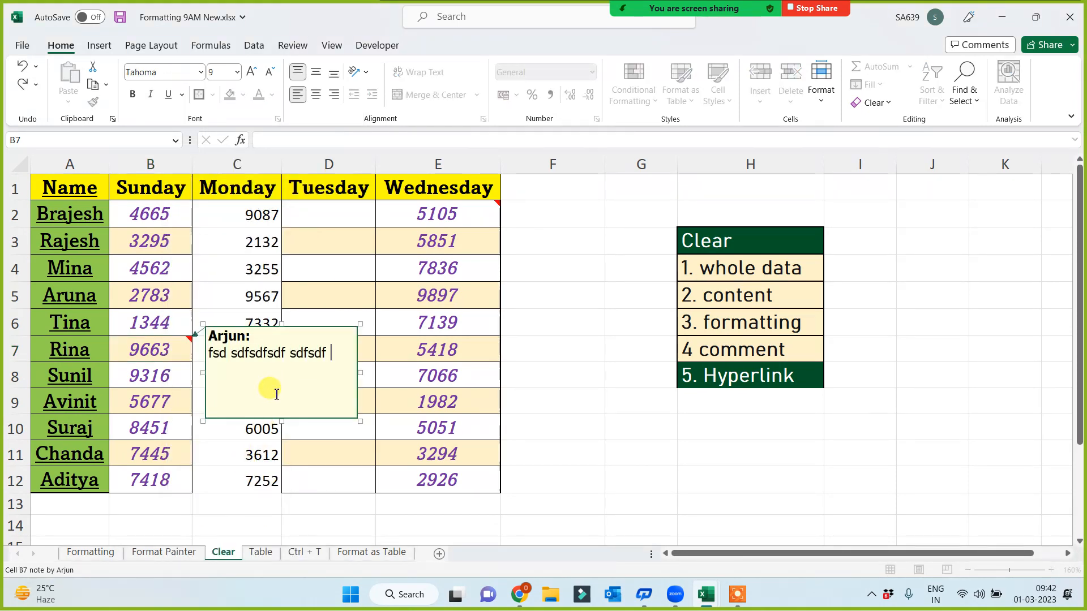
{"action": "key", "text": "Return"}
{"action": "type", "text": "sdfsdf"}
{"action": "key", "text": "Return"}
{"action": "type", "text": "ds fsd"}
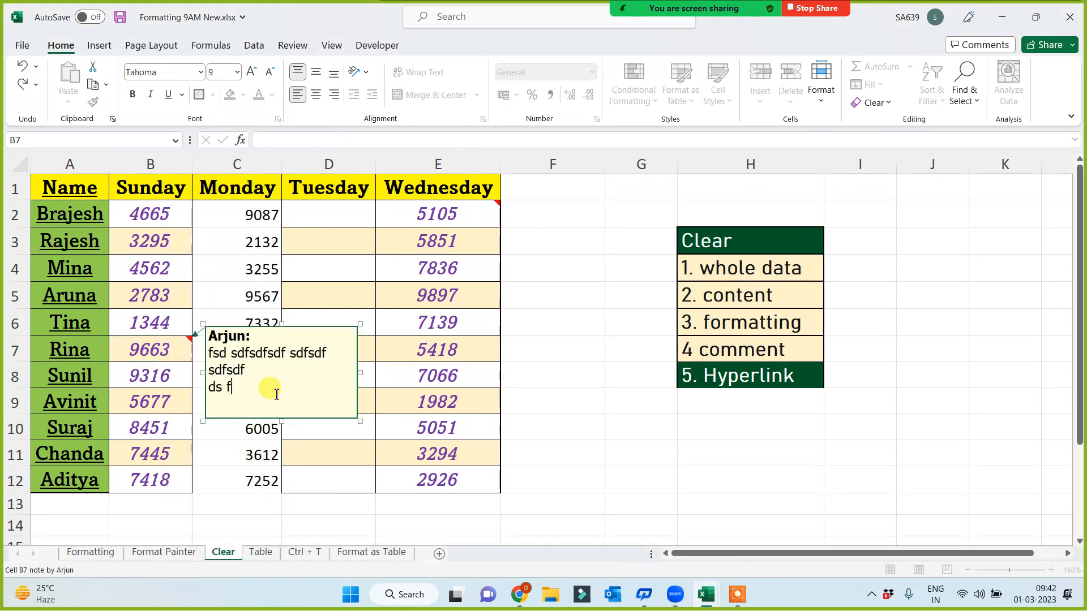
{"action": "left_click", "coordinate": [615, 429]}
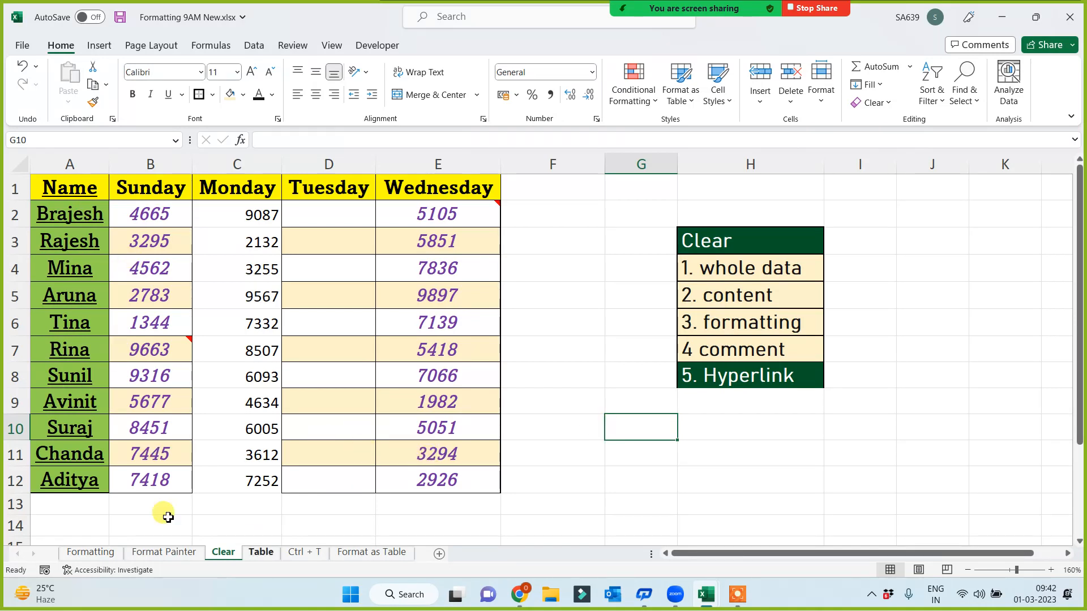
{"action": "mouse_move", "coordinate": [159, 346]}
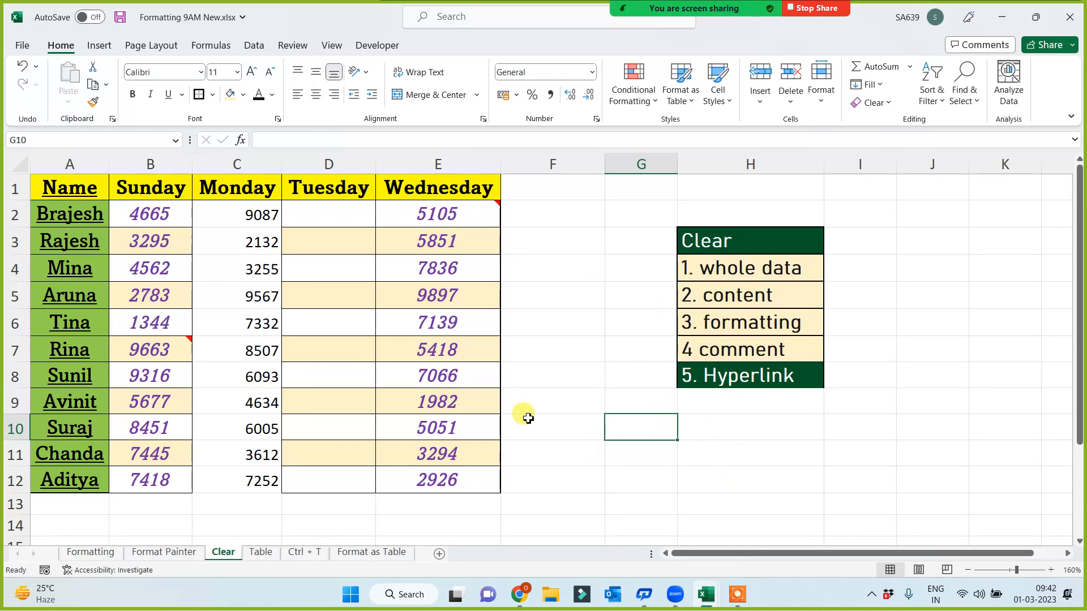
Step: Delete the note on E2's 5105 value through the cell's right-click menu
{"action": "right_click", "coordinate": [465, 222]}
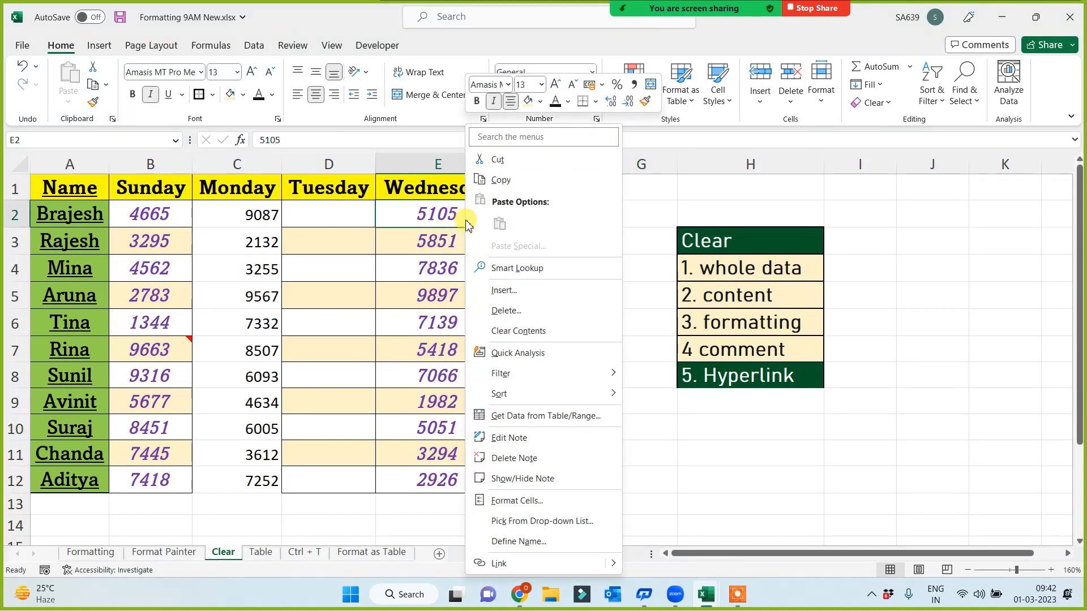
{"action": "left_click", "coordinate": [520, 460]}
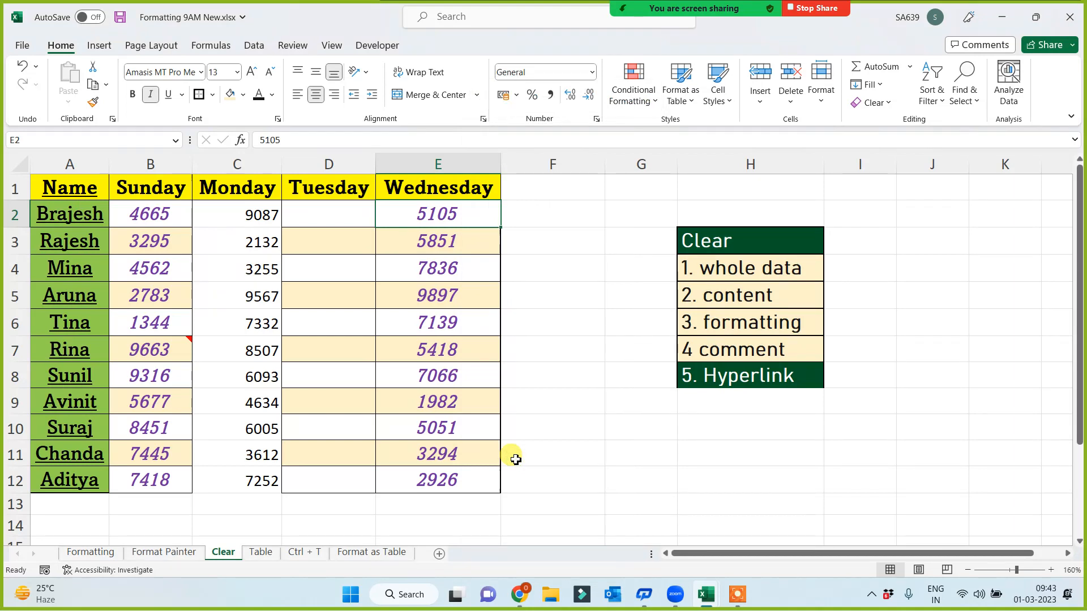
{"action": "left_click", "coordinate": [136, 346]}
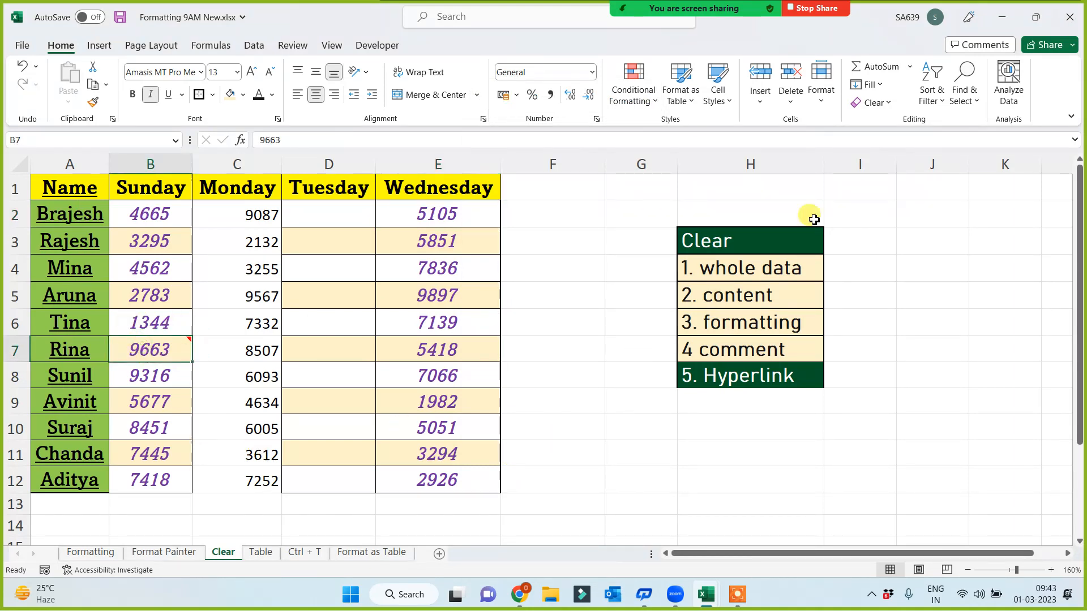
{"action": "left_click", "coordinate": [884, 103]}
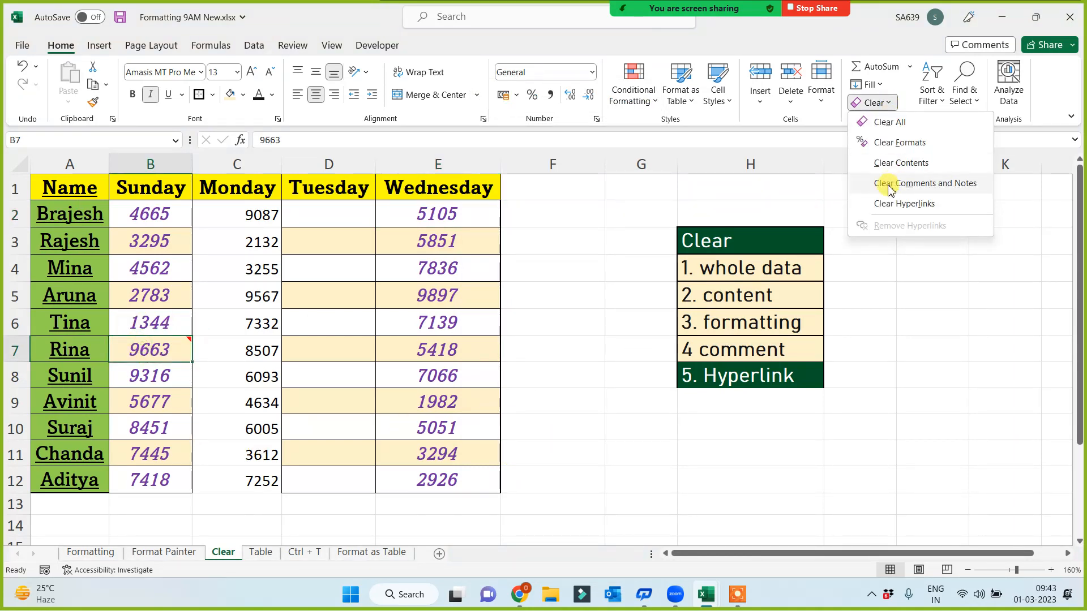
Step: Clear the note from cell B7 using the Clear menu
{"action": "left_click", "coordinate": [923, 184]}
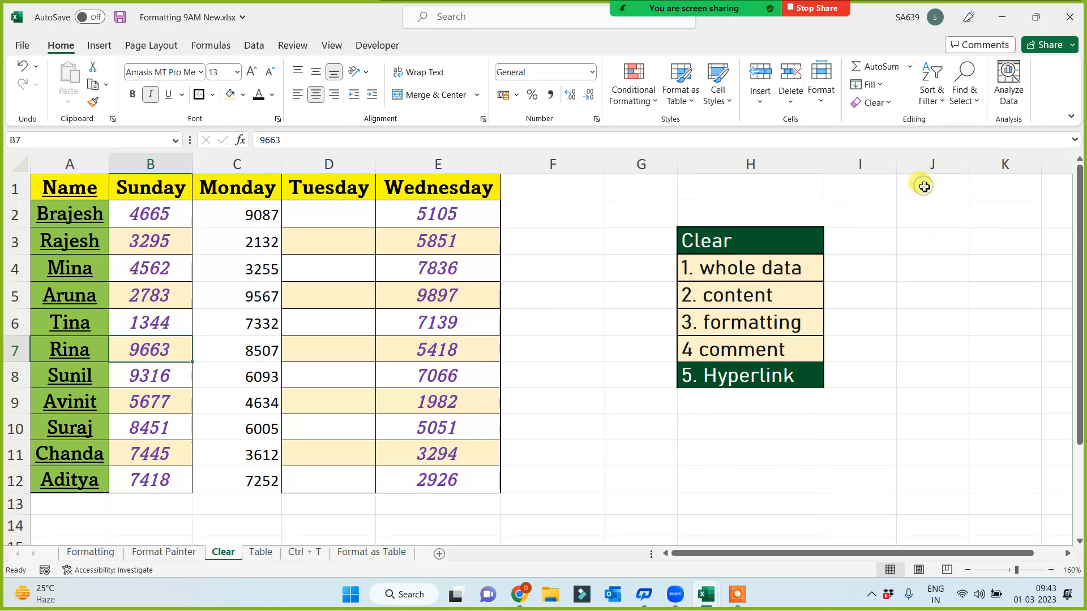
{"action": "left_click", "coordinate": [728, 449]}
{"action": "left_click", "coordinate": [730, 351]}
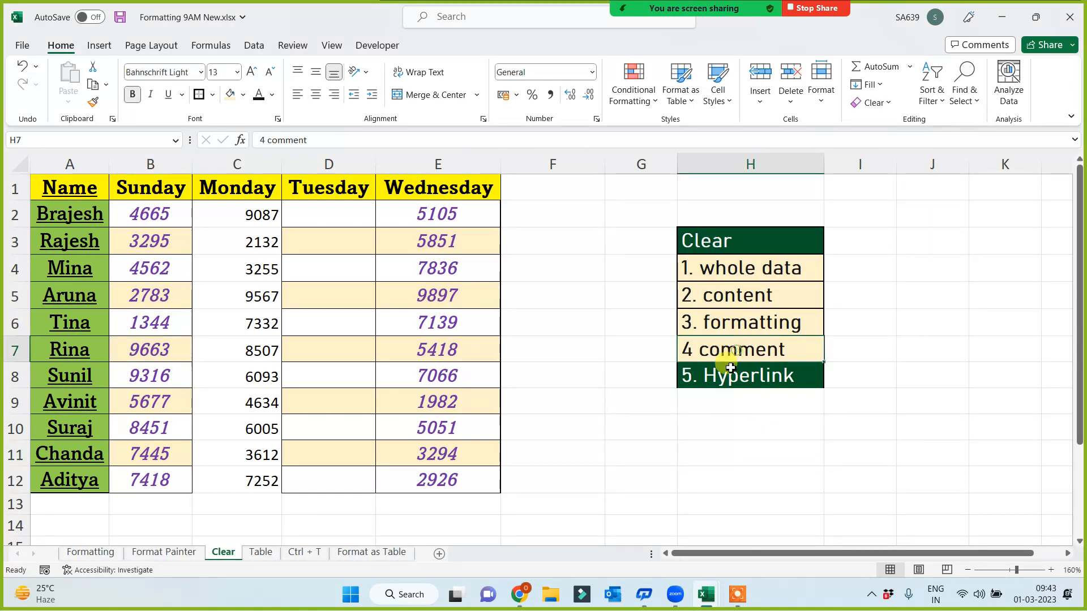
{"action": "left_click", "coordinate": [722, 230]}
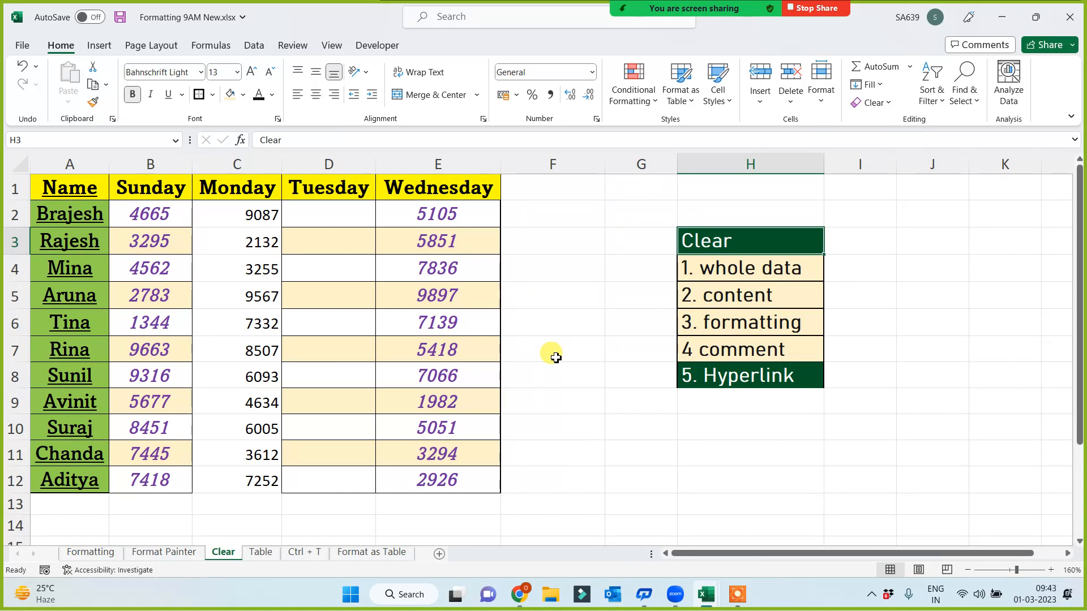
Step: Give the '5. Hyperlink' cell H8 the same cream fill and dark text as the others
{"action": "left_click", "coordinate": [746, 375]}
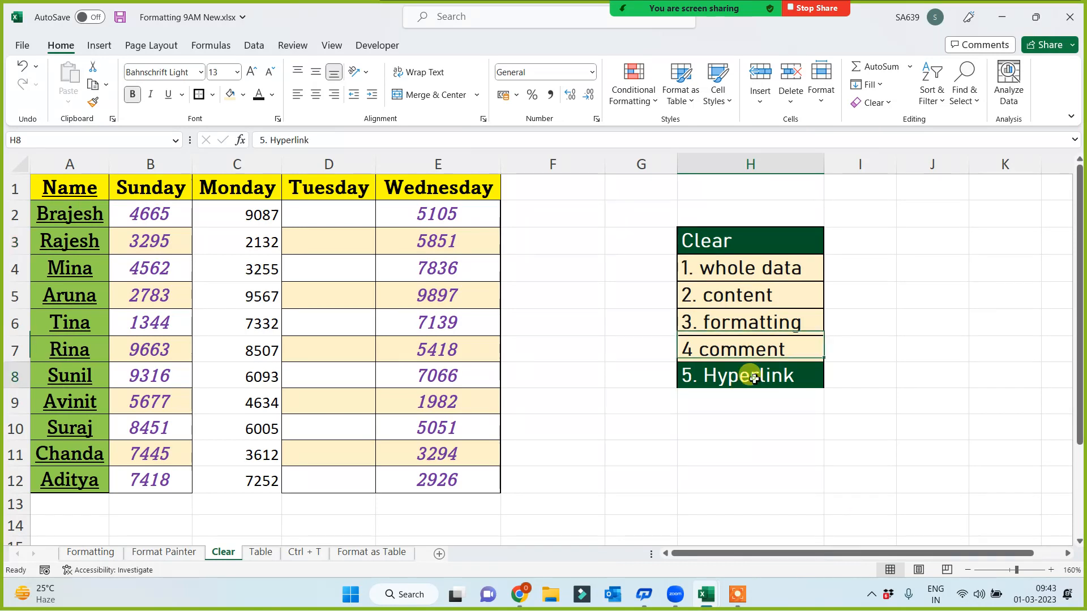
{"action": "left_click", "coordinate": [231, 94]}
{"action": "left_click", "coordinate": [258, 95]}
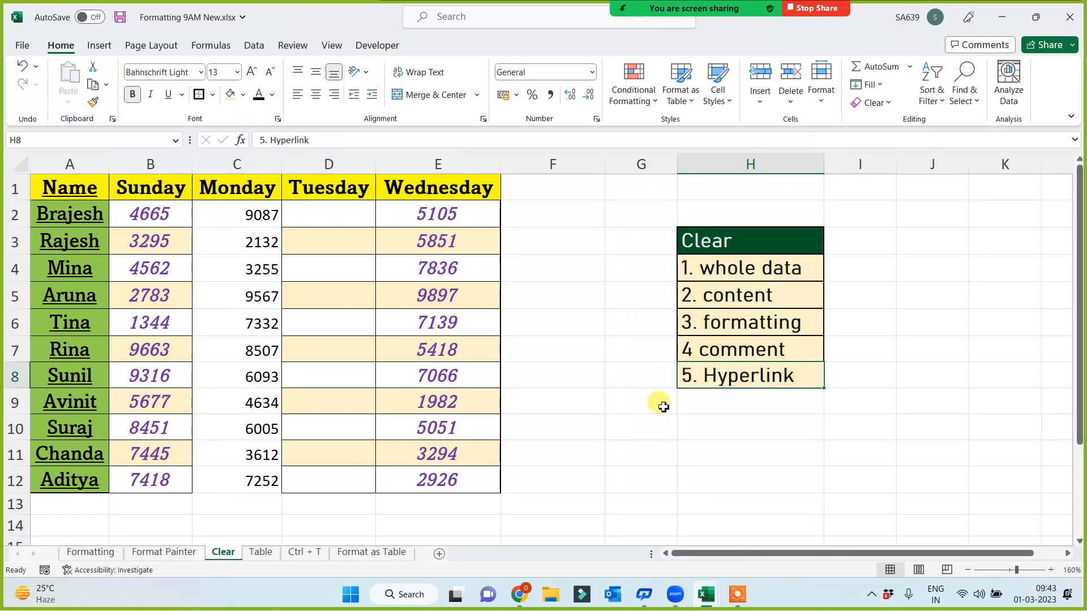
{"action": "left_click", "coordinate": [681, 456]}
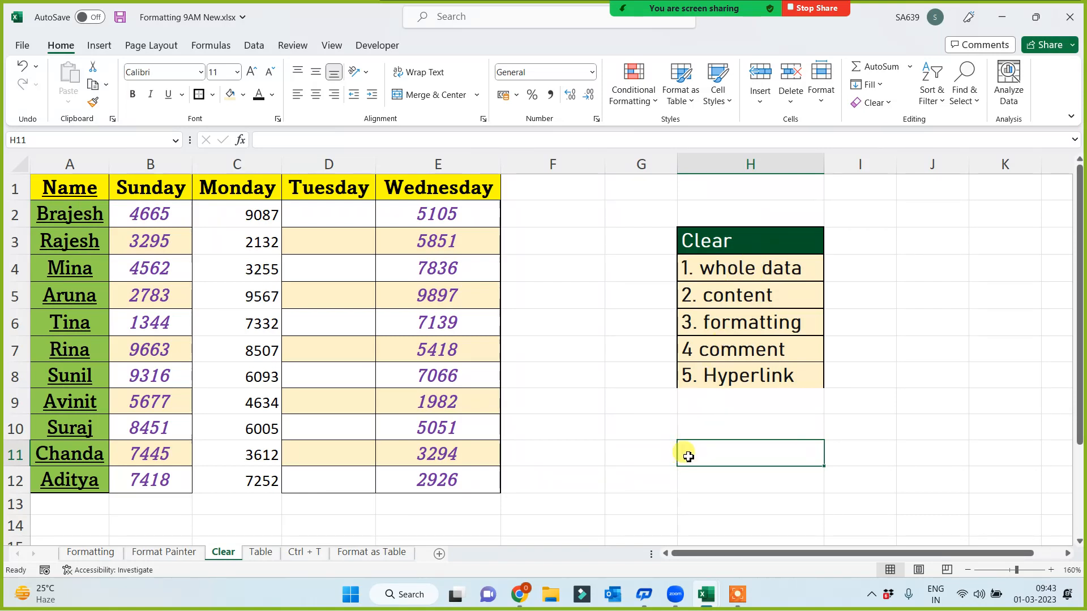
{"action": "left_click", "coordinate": [640, 475]}
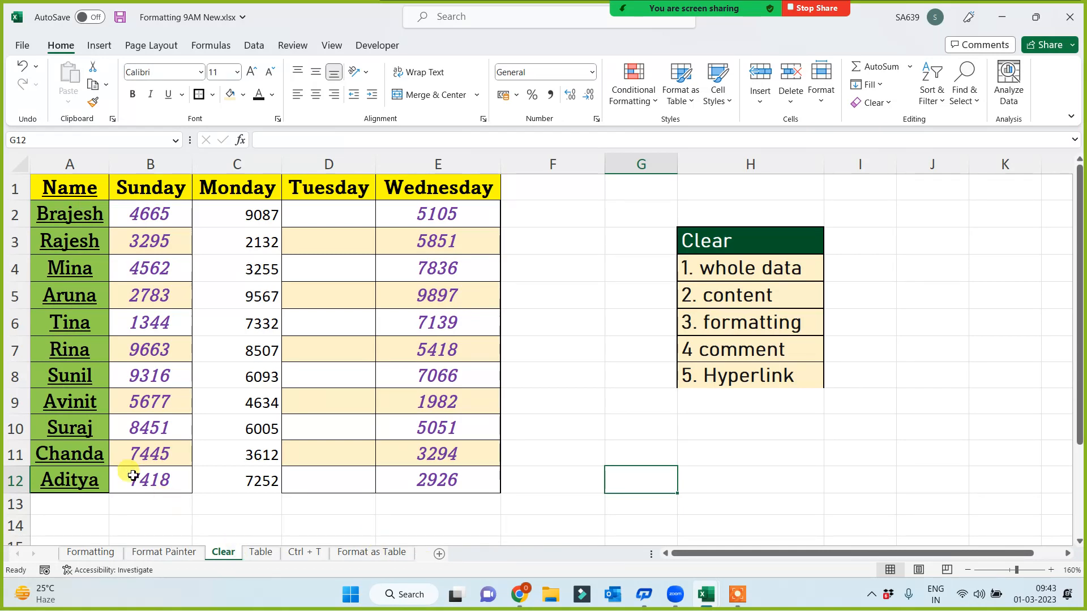
{"action": "left_click", "coordinate": [84, 428]}
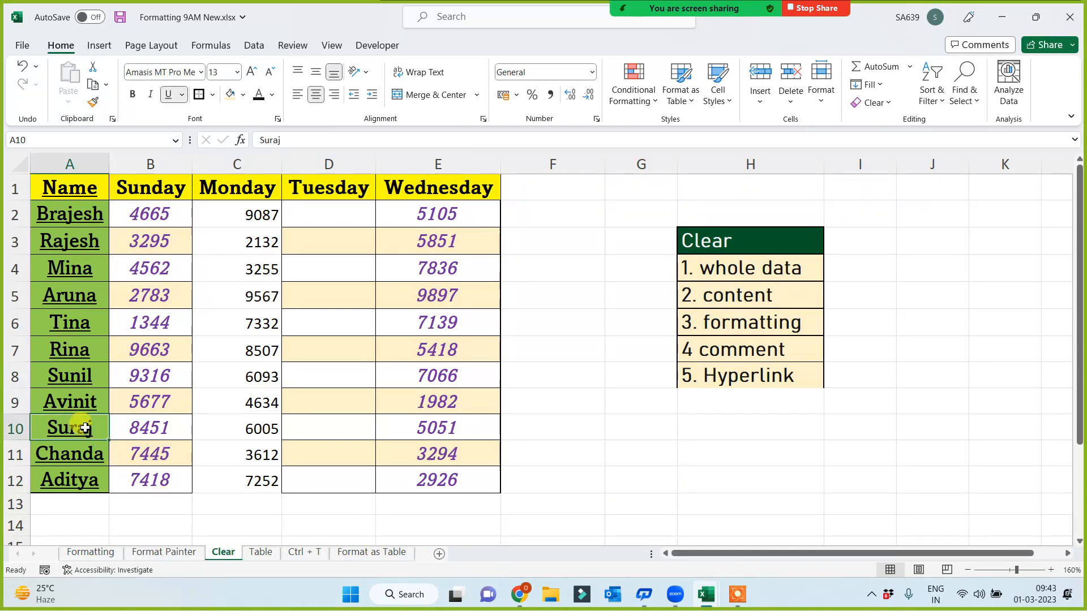
{"action": "left_click", "coordinate": [89, 553]}
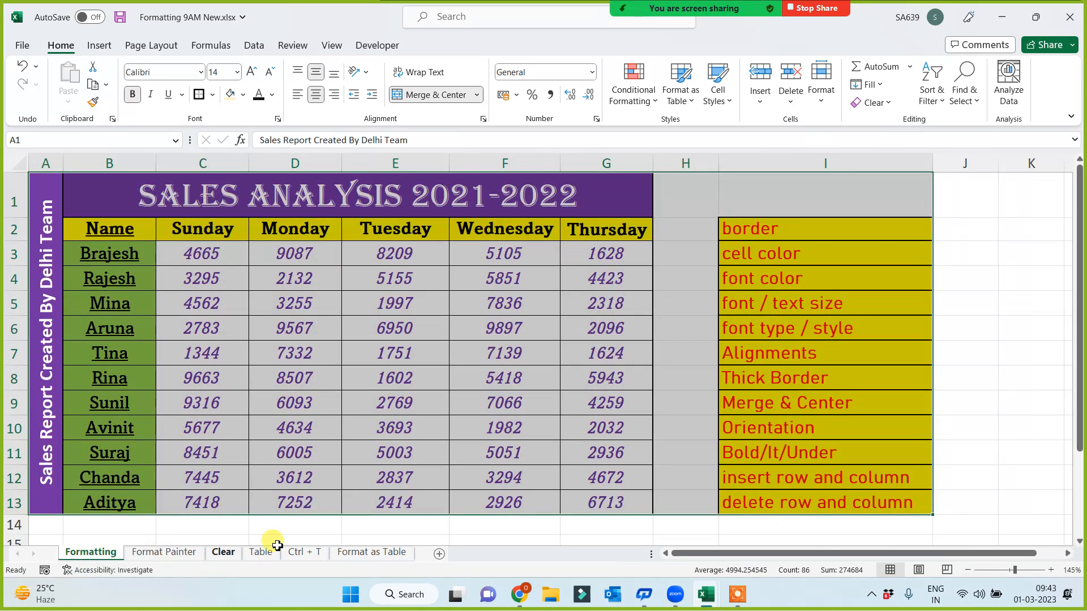
Step: Insert a new sheet, move it to the first position and name it Topics
{"action": "left_click", "coordinate": [439, 555]}
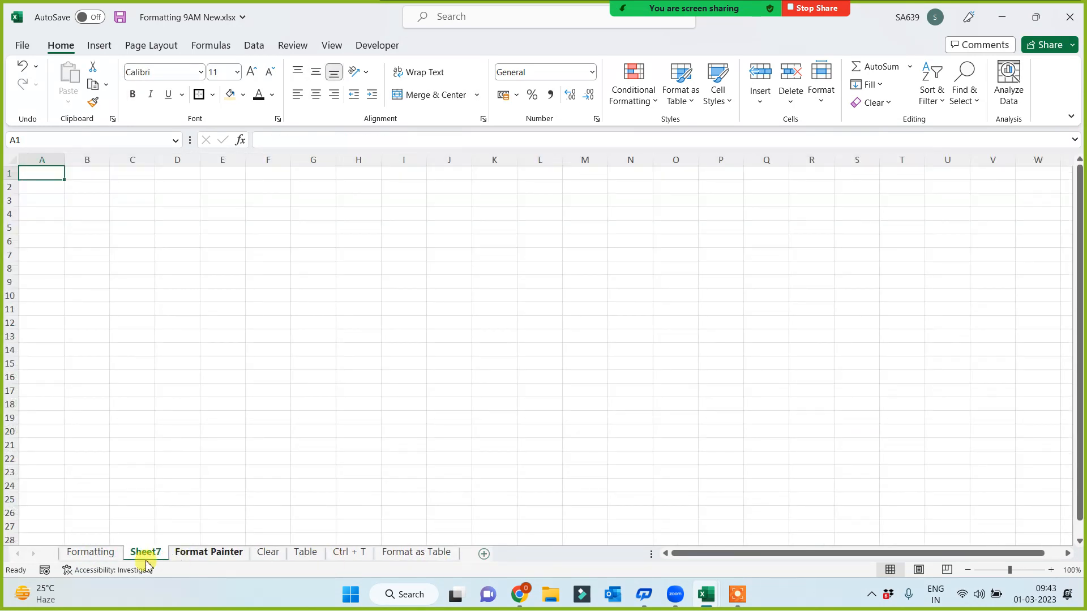
{"action": "left_click_drag", "start_coordinate": [146, 554], "coordinate": [68, 563]}
{"action": "double_click", "coordinate": [71, 553]}
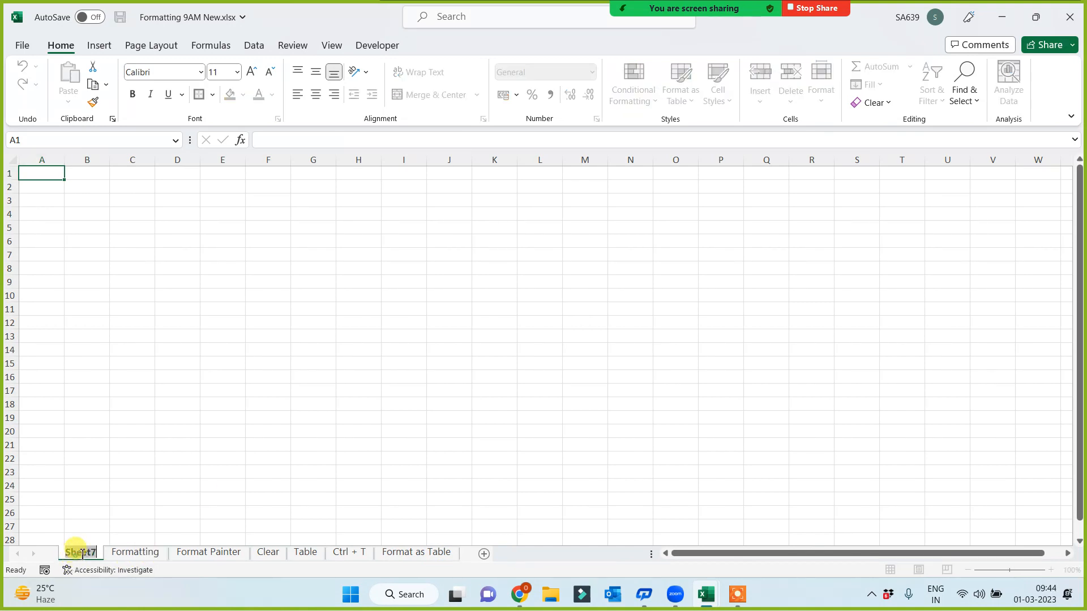
{"action": "type", "text": "To"}
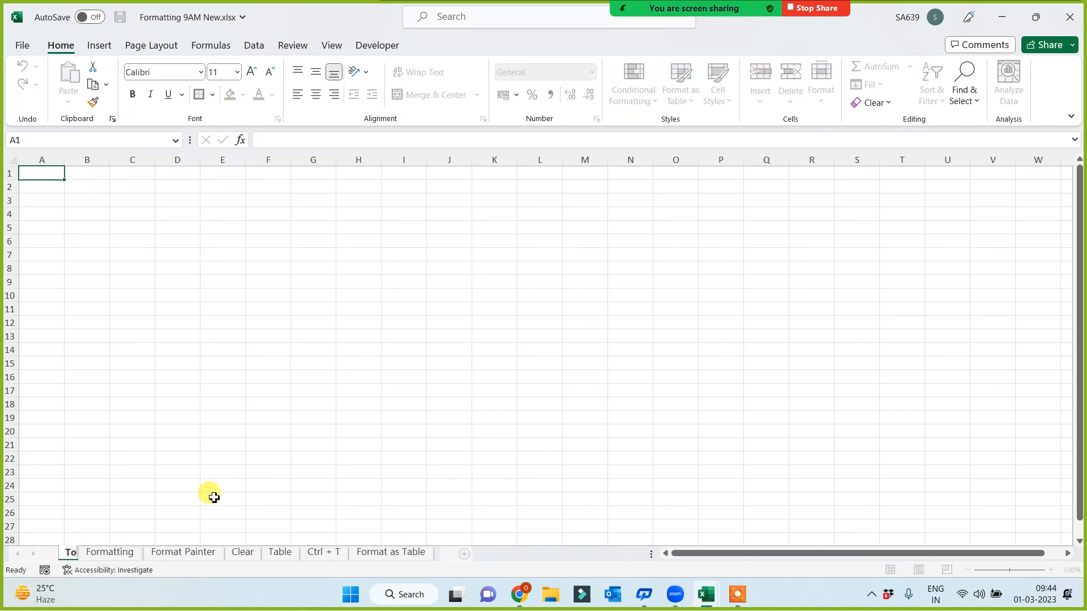
{"action": "type", "text": "pics"}
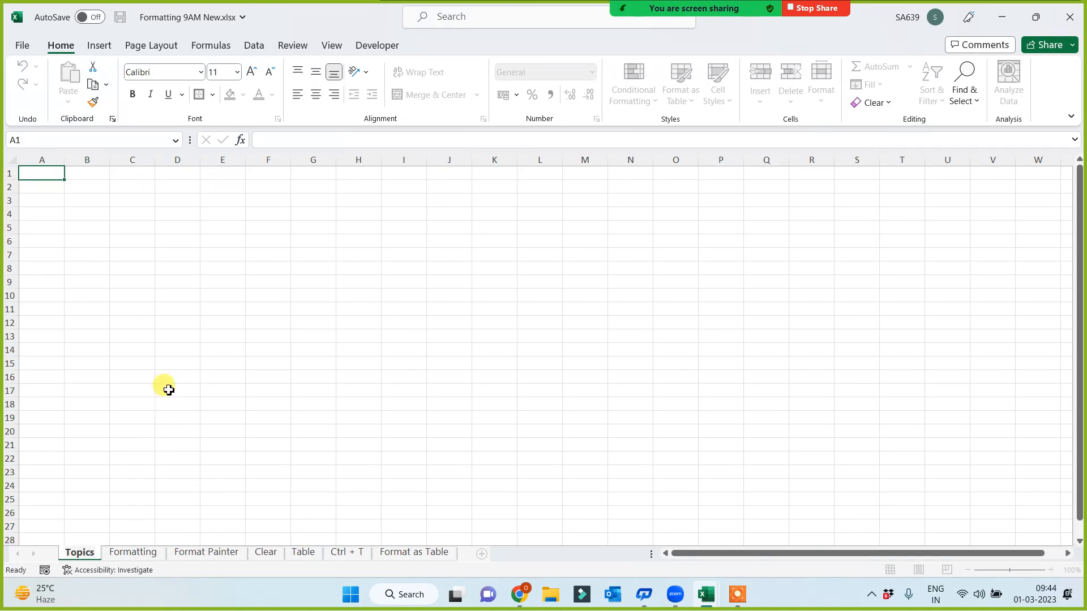
{"action": "left_click", "coordinate": [165, 390]}
Step: Enter Formatting, Format as Painter, Clear and Table in cells B3 through B6
{"action": "scroll", "coordinate": [173, 353], "scroll_direction": "up", "scroll_amount": 3, "text": "ctrl"}
{"action": "scroll", "coordinate": [164, 288], "scroll_direction": "up", "scroll_amount": 1, "text": "ctrl"}
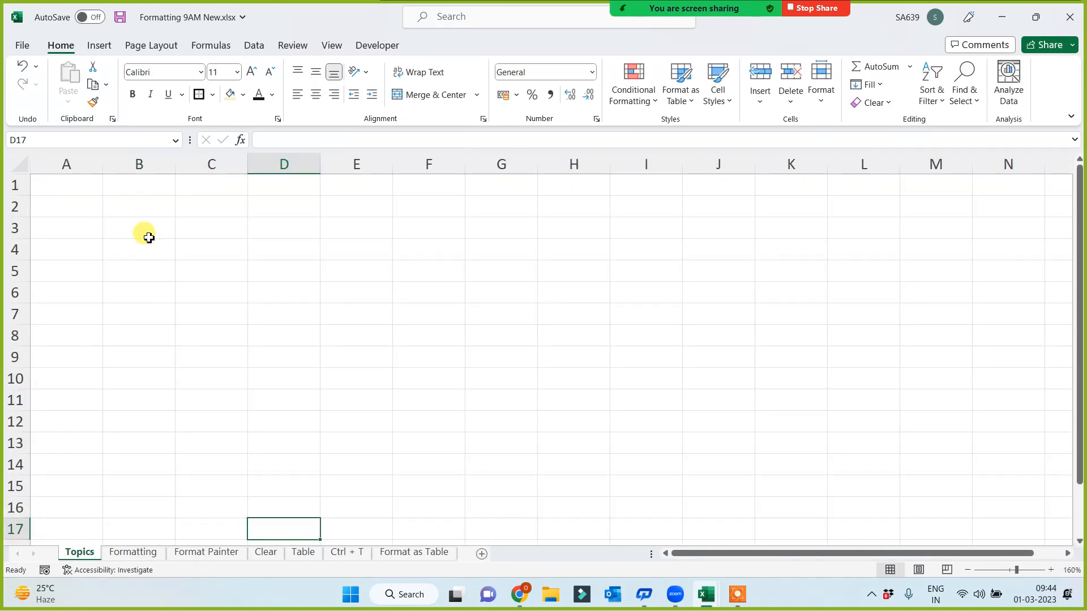
{"action": "left_click", "coordinate": [145, 232]}
{"action": "type", "text": "Formatting"}
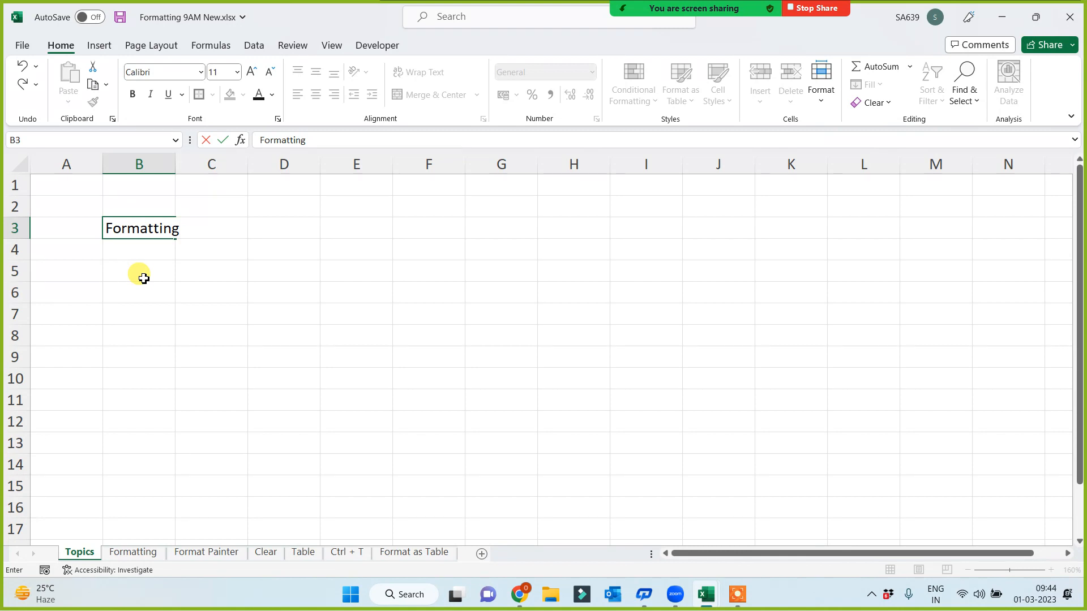
{"action": "key", "text": "Return"}
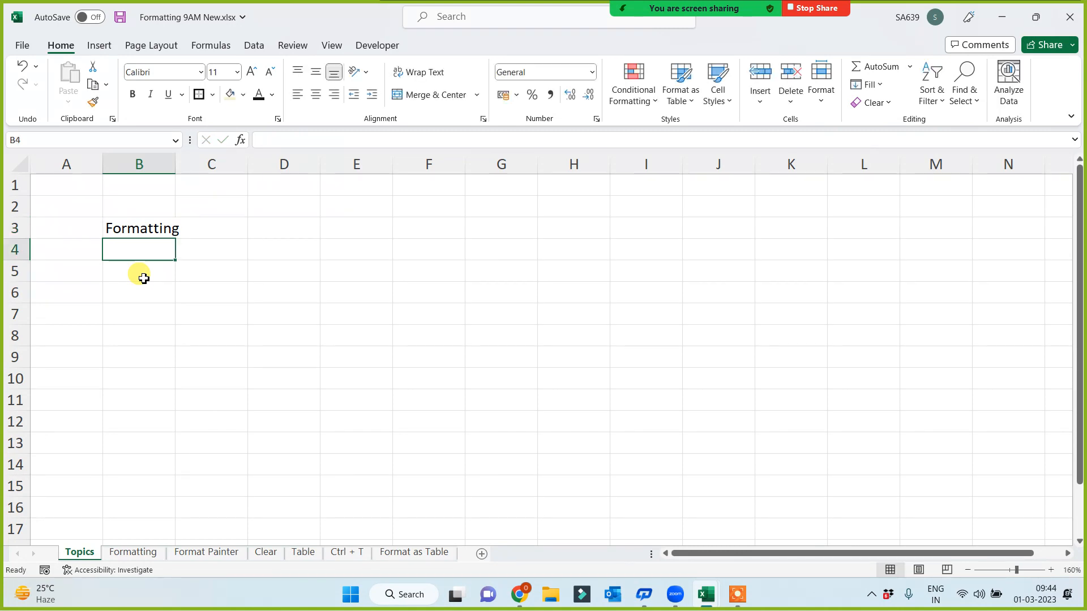
{"action": "type", "text": "Format"}
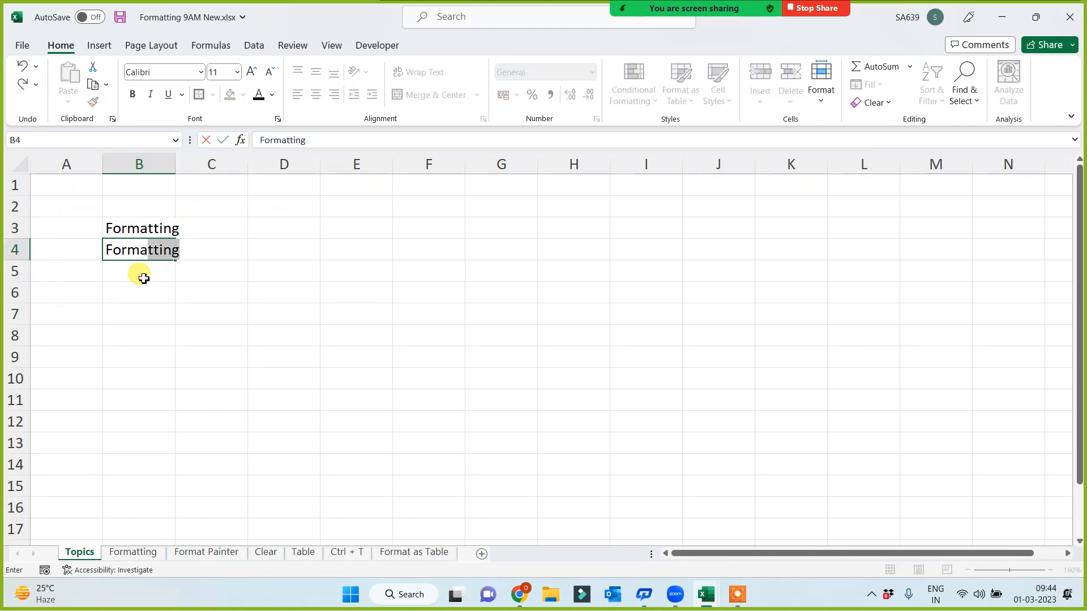
{"action": "type", "text": " as Painter"}
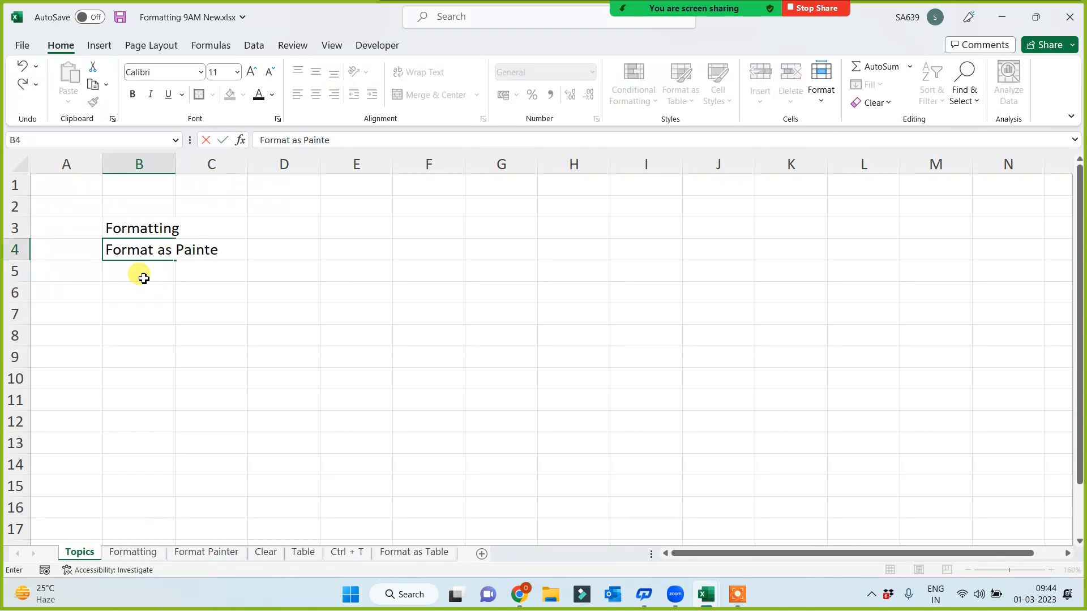
{"action": "key", "text": "Return"}
{"action": "type", "text": "Clear"}
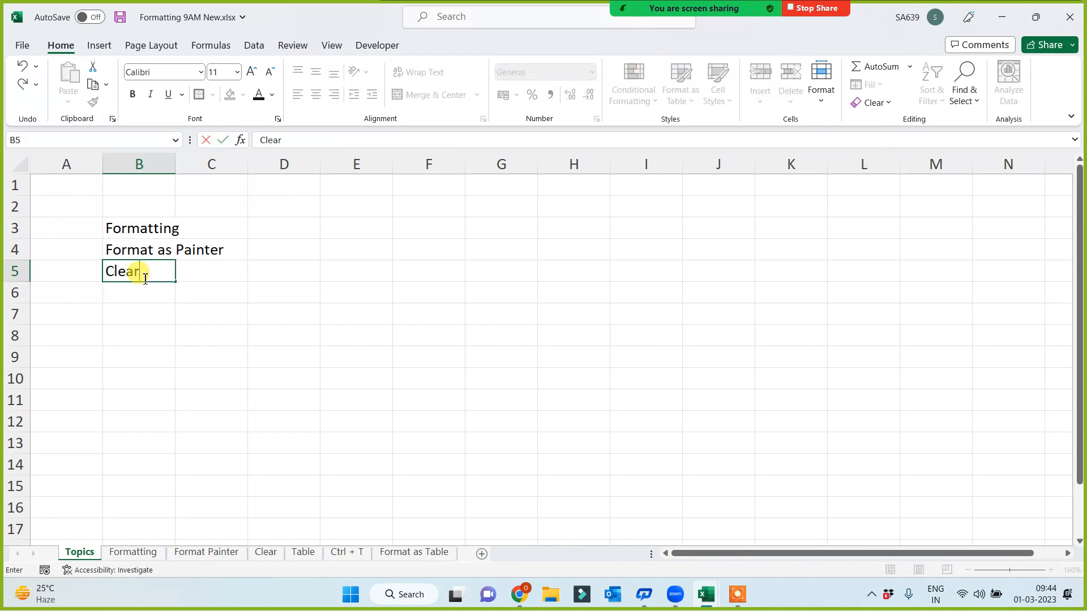
{"action": "key", "text": "Return"}
{"action": "type", "text": "Table"}
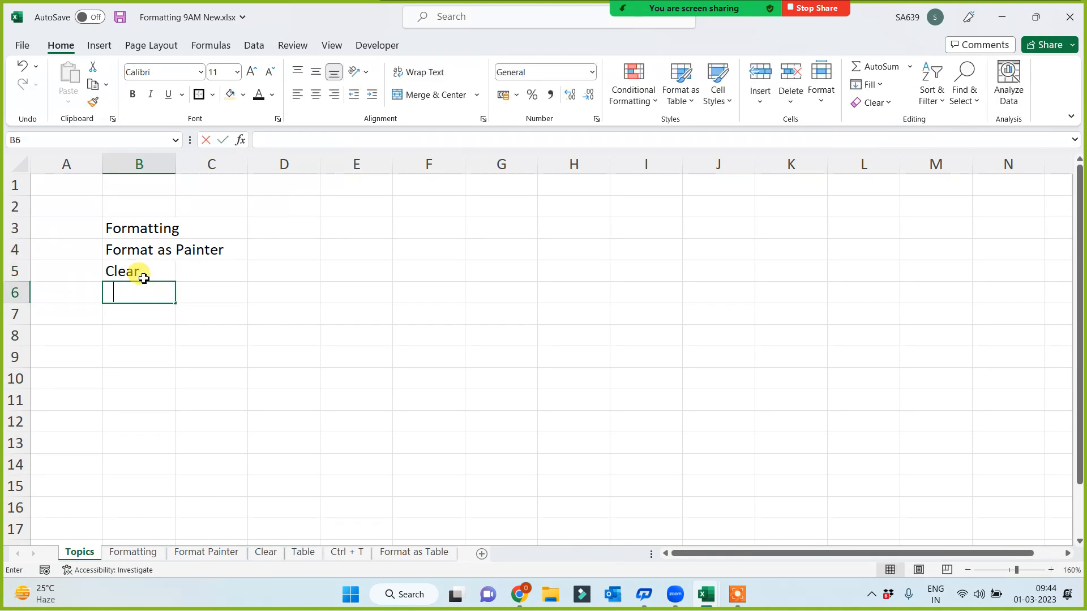
{"action": "key", "text": "Return"}
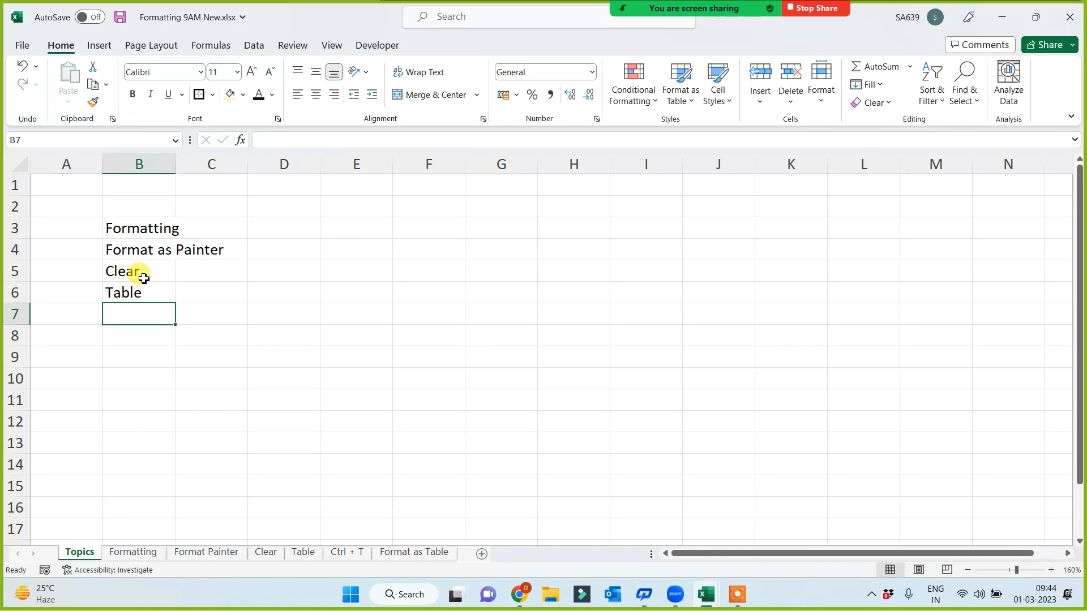
Step: Autofit column B to fit Format as Painter, then select B3
{"action": "double_click", "coordinate": [174, 164]}
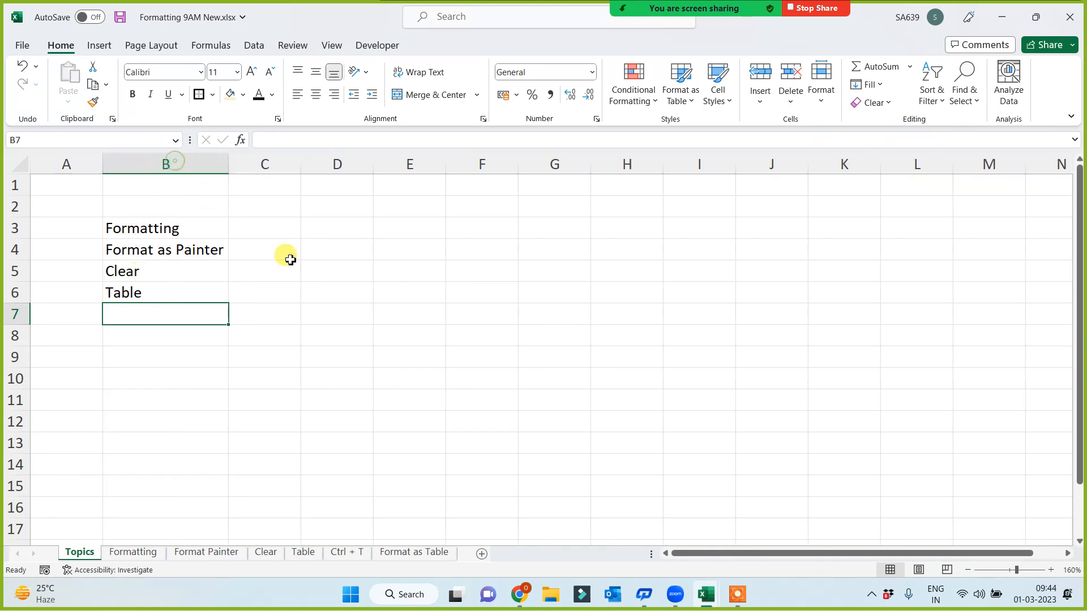
{"action": "left_click", "coordinate": [323, 311]}
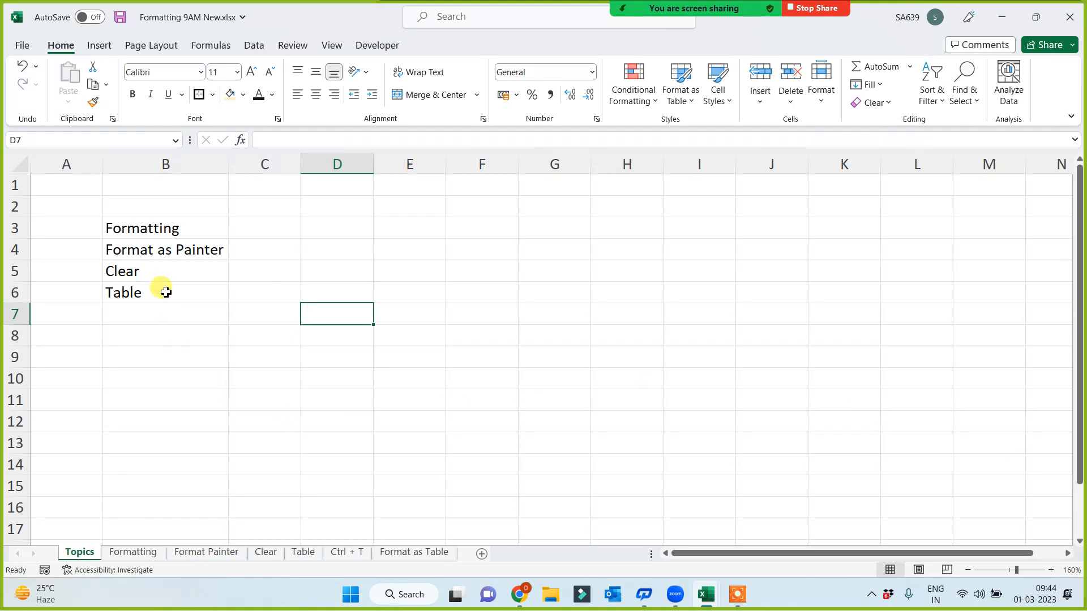
{"action": "left_click", "coordinate": [144, 228]}
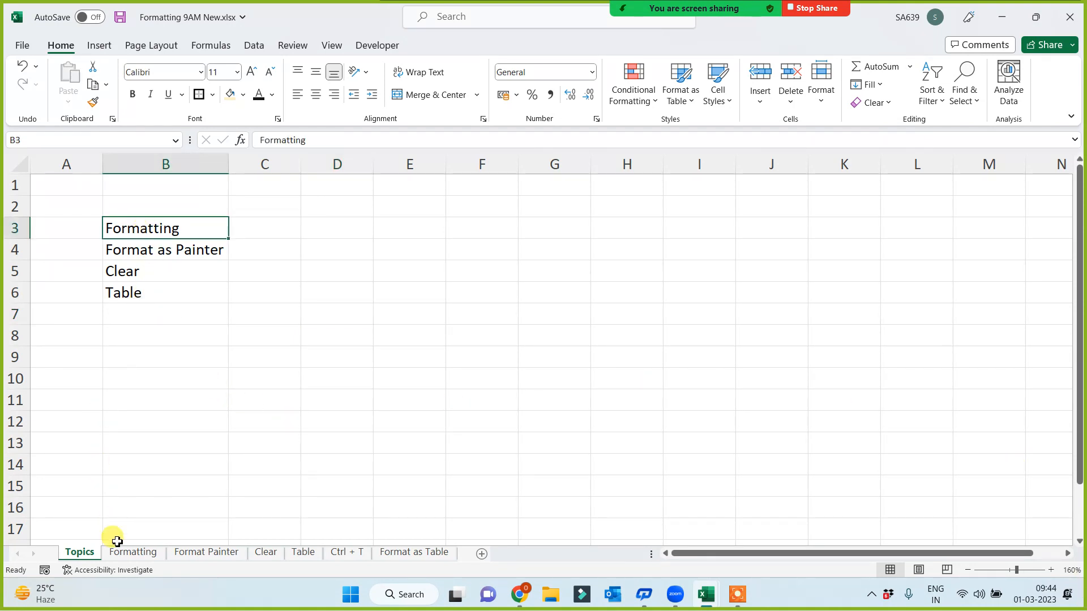
{"action": "left_click", "coordinate": [133, 553]}
{"action": "left_click", "coordinate": [92, 555]}
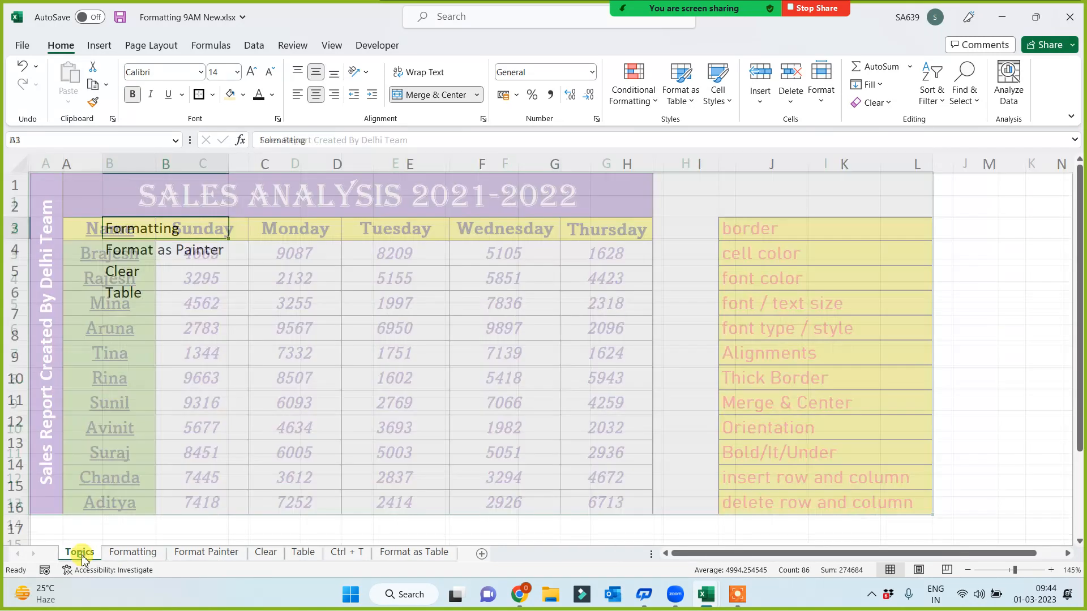
{"action": "left_click", "coordinate": [132, 291]}
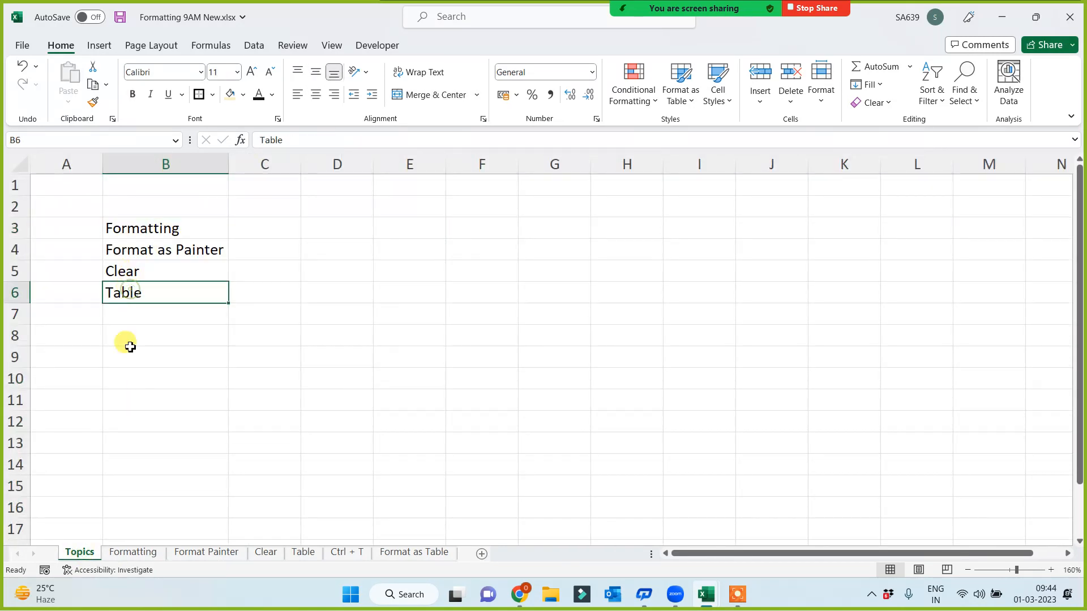
{"action": "left_click", "coordinate": [306, 553]}
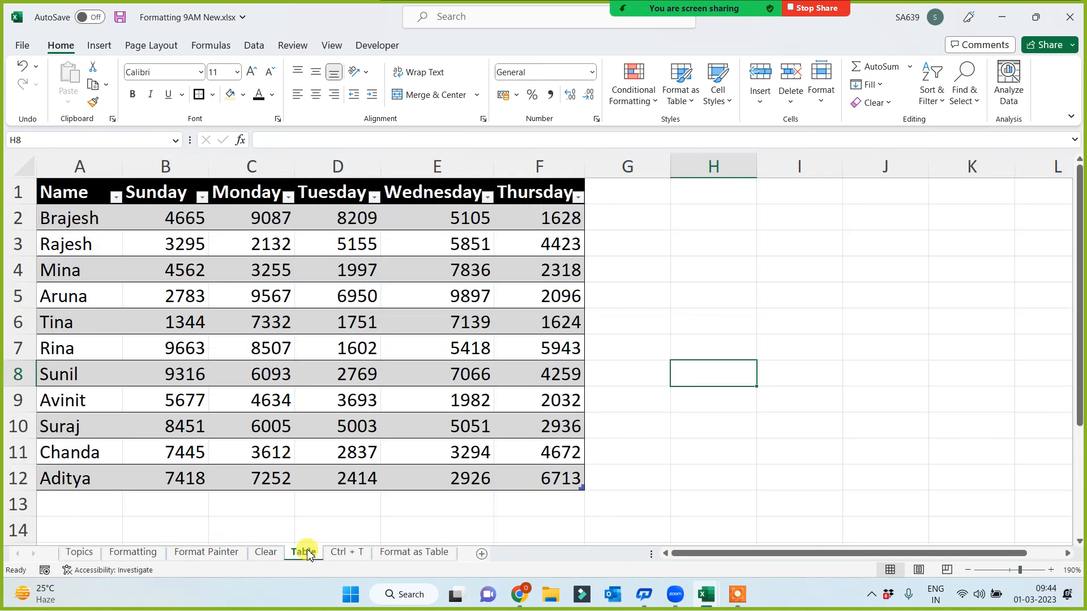
{"action": "left_click", "coordinate": [699, 422]}
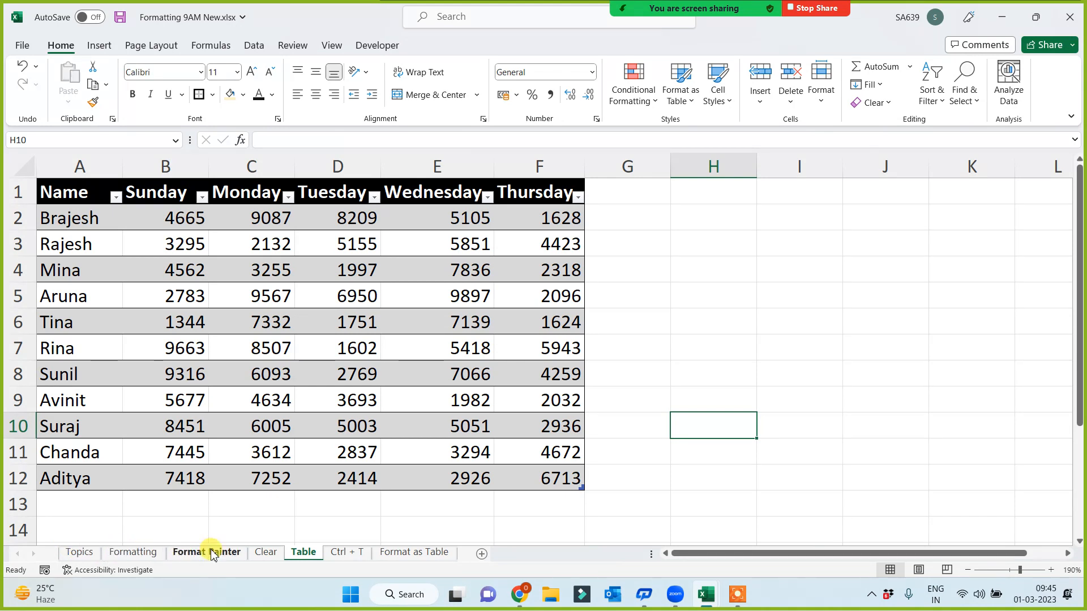
{"action": "left_click", "coordinate": [590, 500]}
{"action": "left_click", "coordinate": [727, 427]}
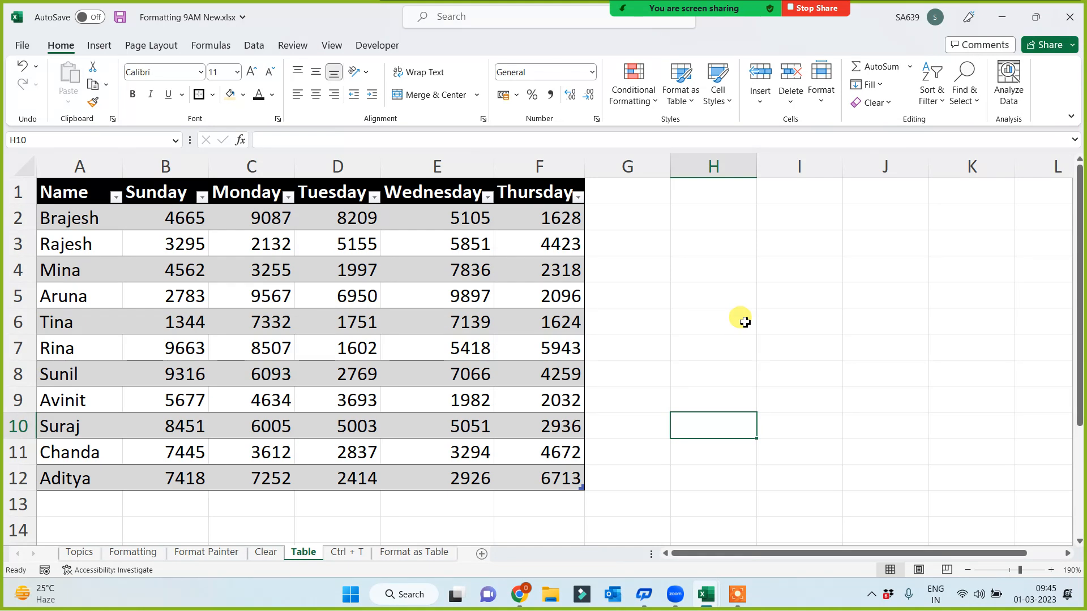
{"action": "left_click", "coordinate": [83, 552]}
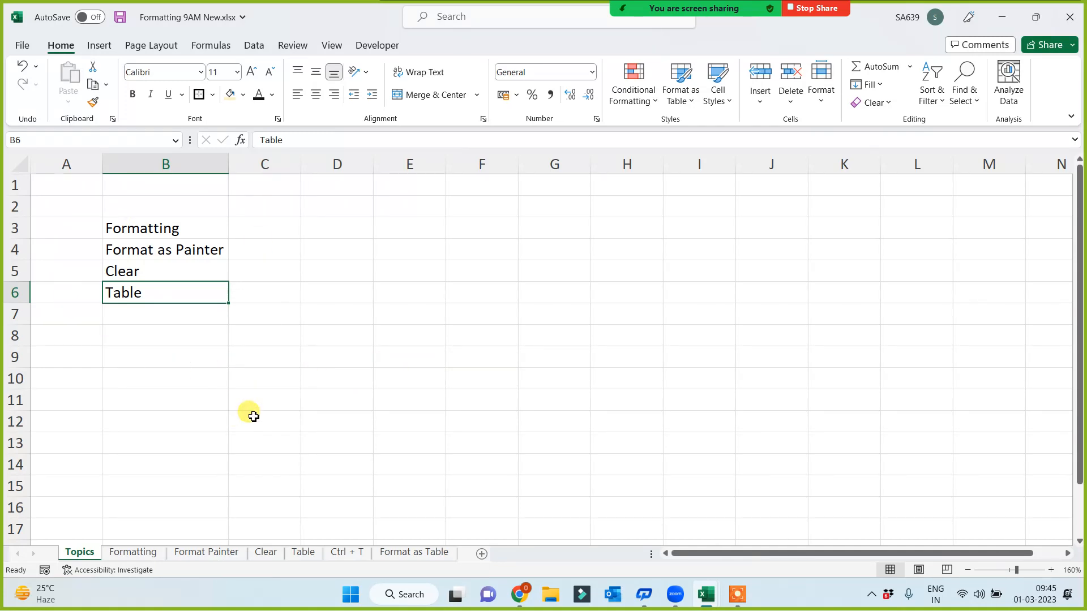
{"action": "left_click", "coordinate": [240, 380]}
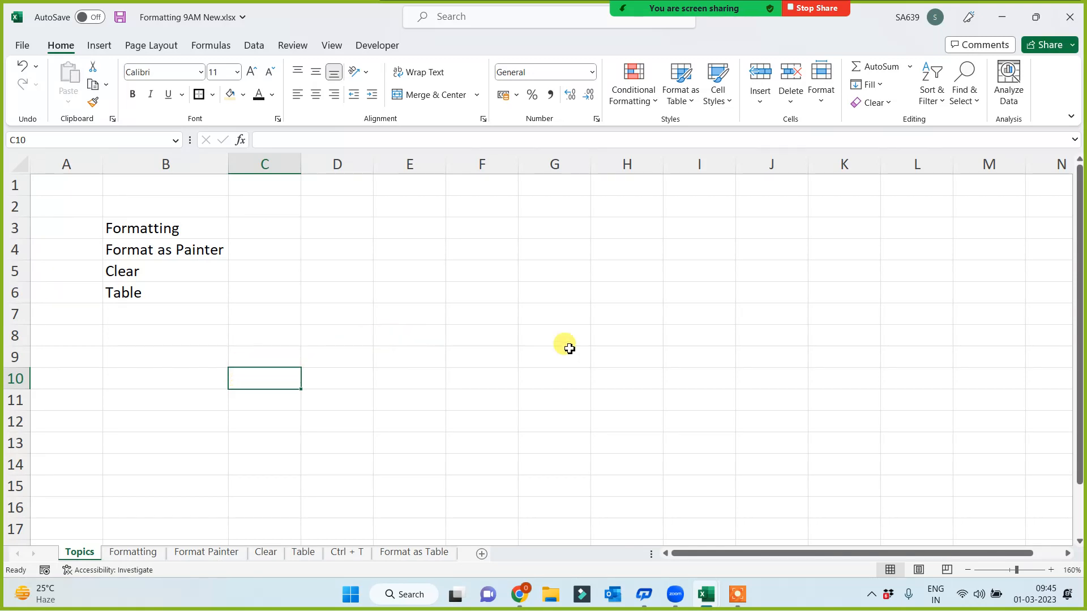
{"action": "left_click", "coordinate": [675, 216]}
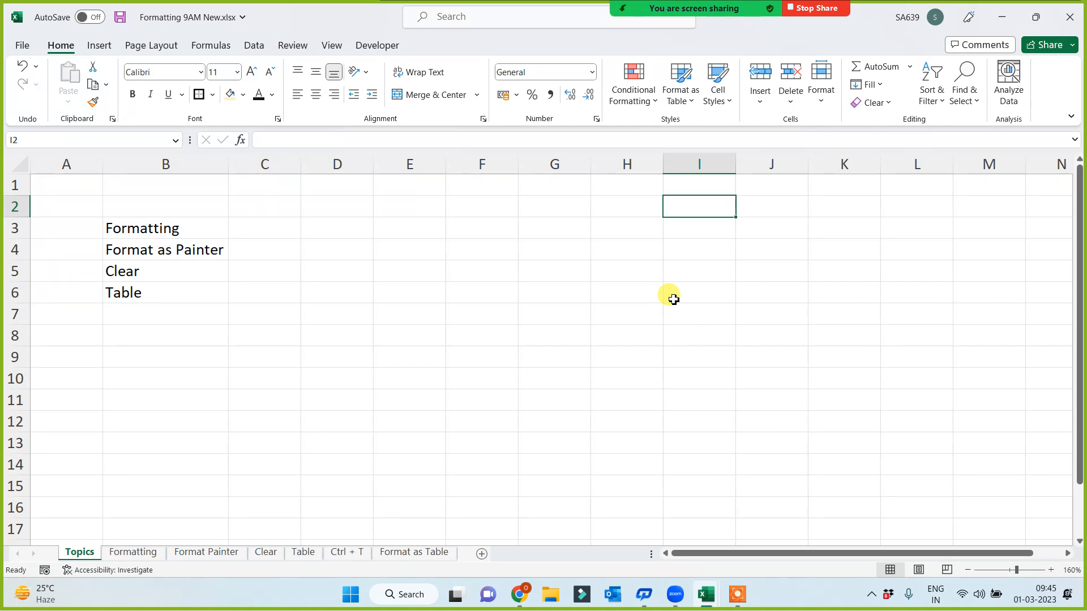
Step: Enter the labels Link b/w File, Link b/w sheets and Weblink in I2, I4 and I6
{"action": "type", "text": "Link"}
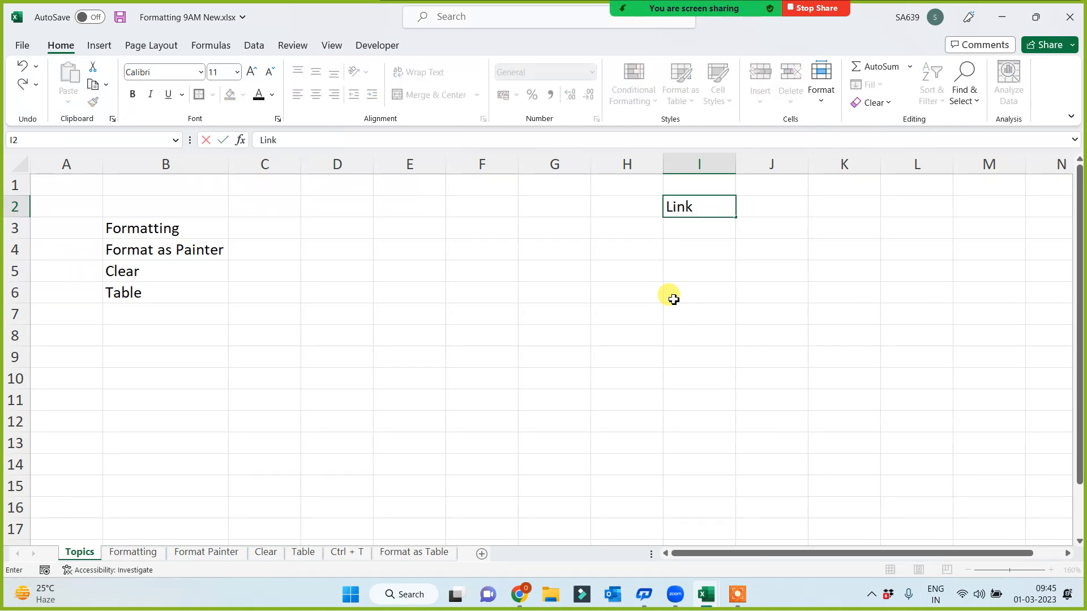
{"action": "type", "text": " bv"}
{"action": "type", "text": "w Fi"}
{"action": "key", "text": "Return"}
{"action": "key", "text": "Return"}
{"action": "type", "text": "Link b"}
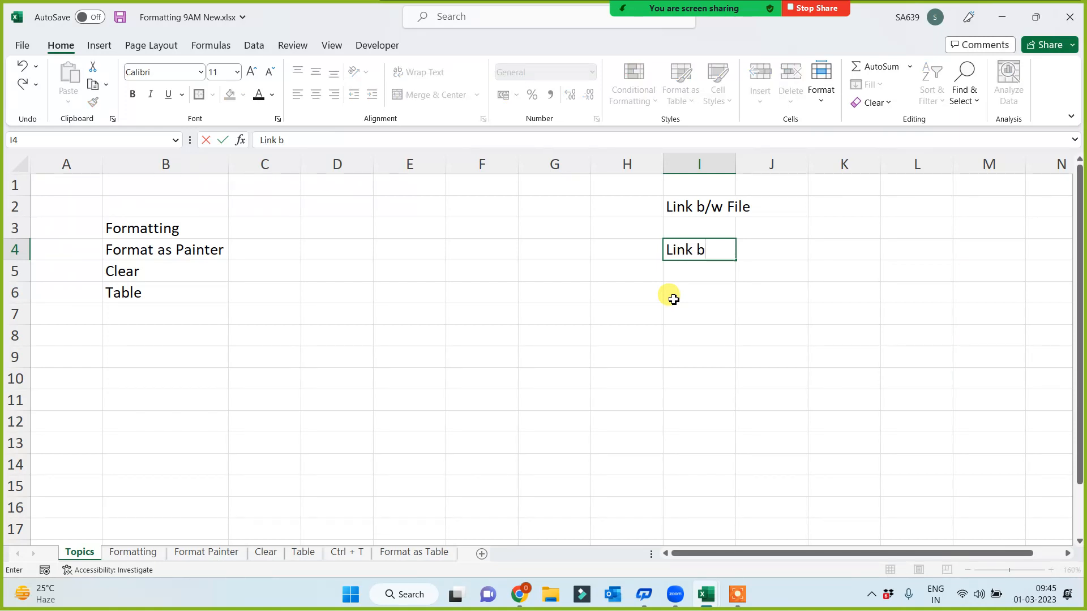
{"action": "type", "text": "/w sh"}
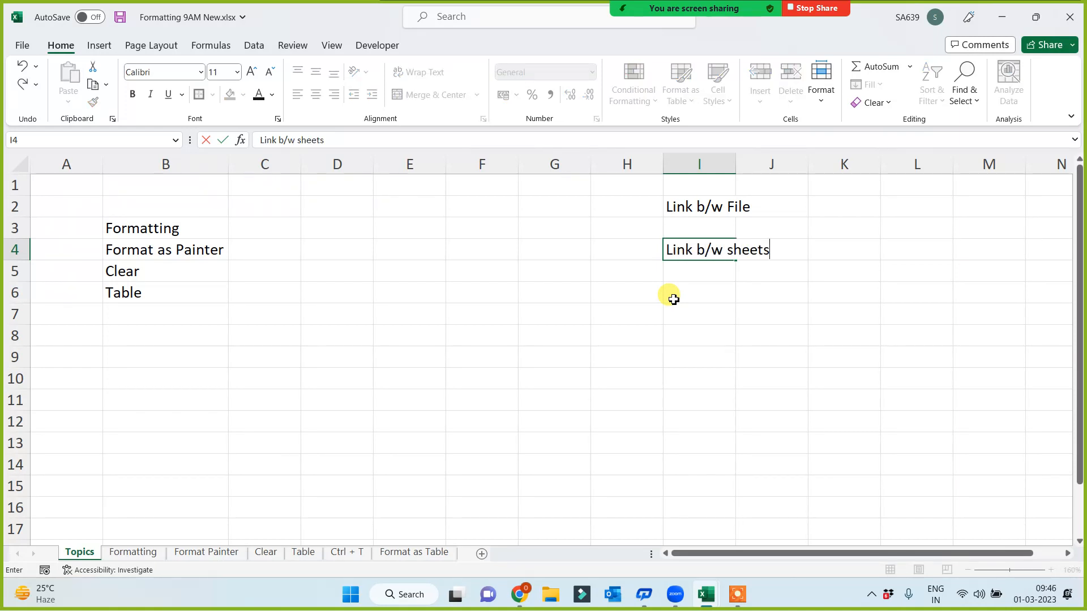
{"action": "type", "text": "eets"}
{"action": "left_click", "coordinate": [673, 300]}
{"action": "type", "text": "Web"}
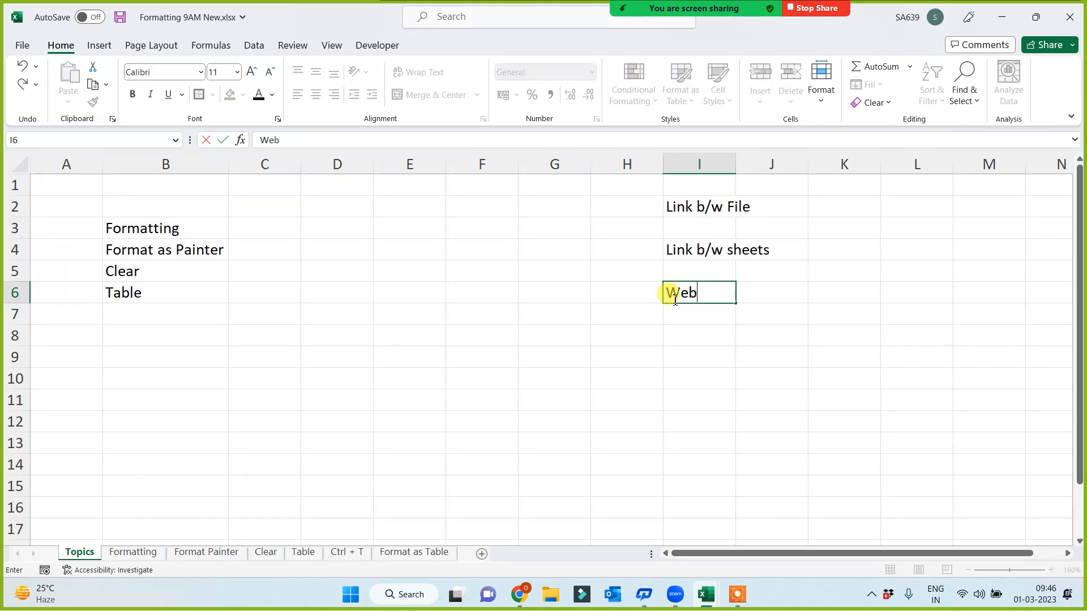
{"action": "type", "text": "link"}
{"action": "left_click", "coordinate": [703, 380]}
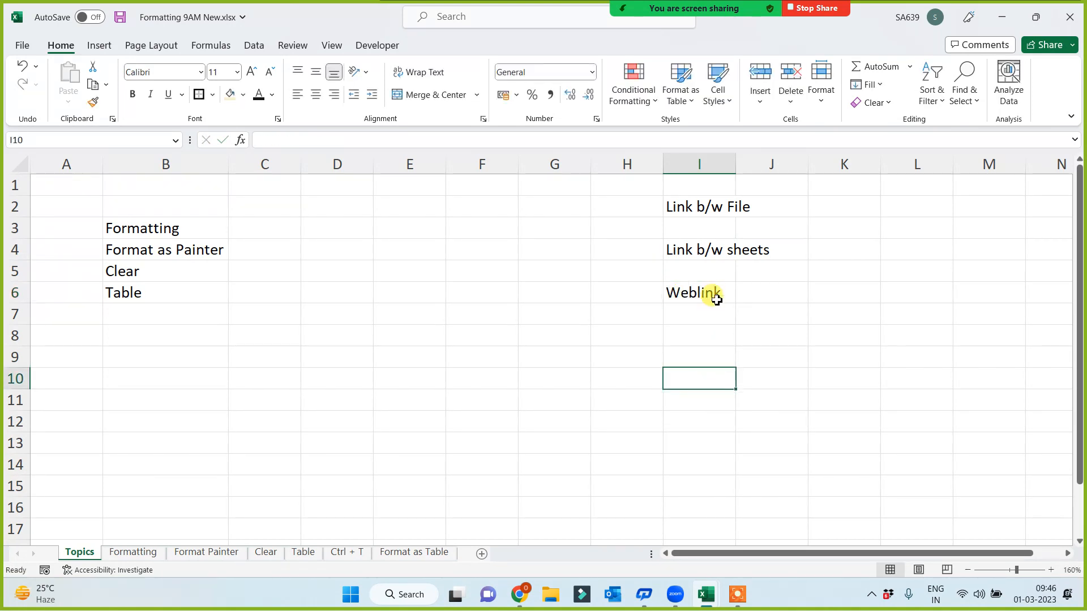
Step: Widen column I so the labels fit
{"action": "left_click", "coordinate": [716, 294]}
{"action": "left_click", "coordinate": [720, 204]}
{"action": "left_click_drag", "start_coordinate": [735, 159], "coordinate": [796, 158]}
Step: Check the Formatting sheet, return to Topics and select the Link b/w sheets label
{"action": "left_click", "coordinate": [145, 230]}
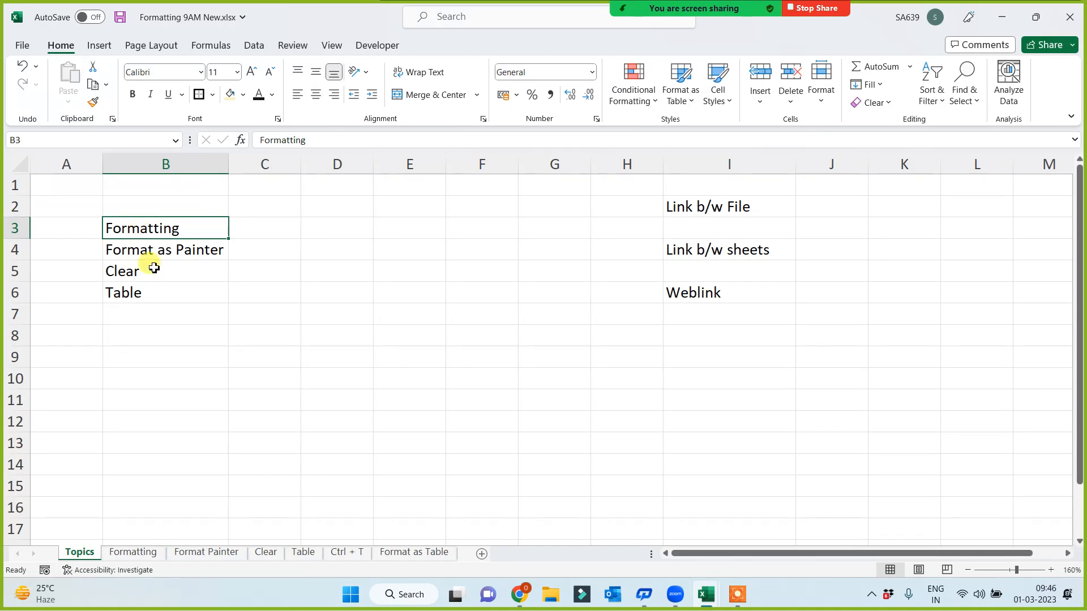
{"action": "left_click", "coordinate": [145, 555]}
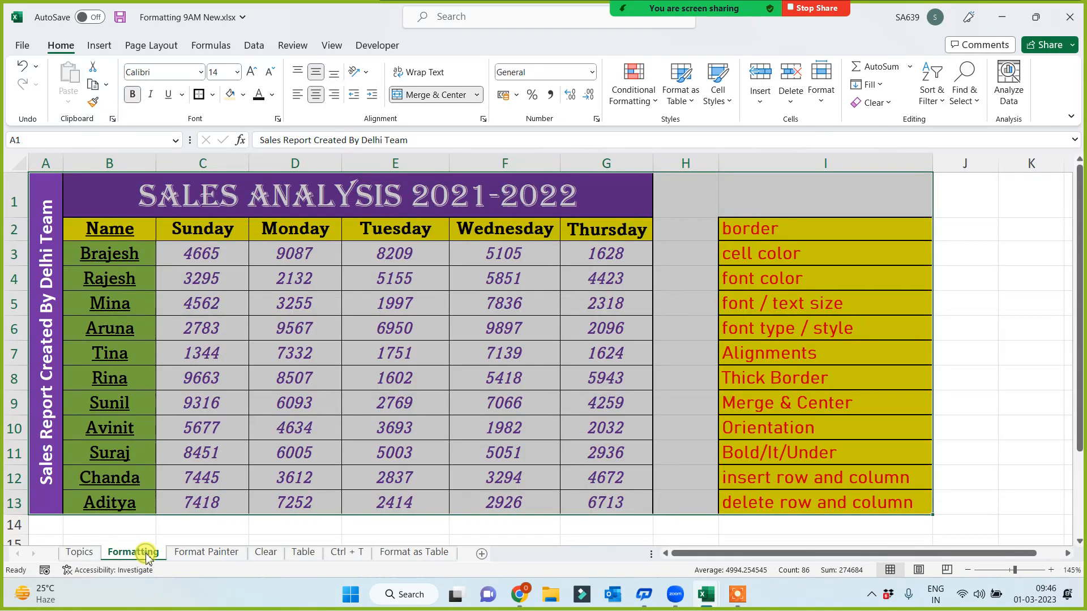
{"action": "left_click", "coordinate": [80, 553]}
{"action": "left_click_drag", "start_coordinate": [714, 207], "coordinate": [716, 298]}
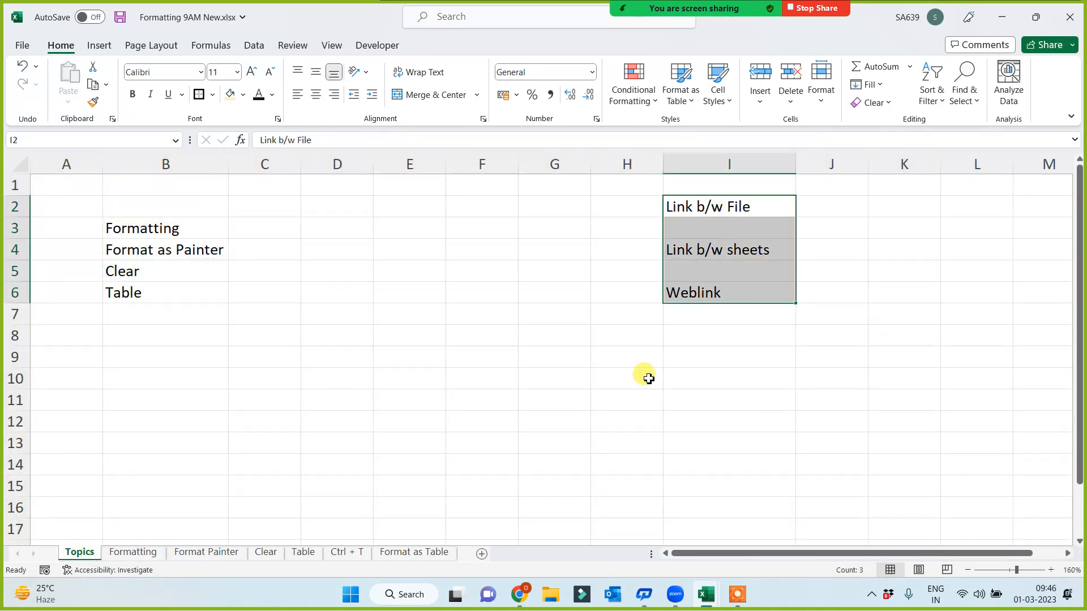
{"action": "left_click", "coordinate": [640, 385]}
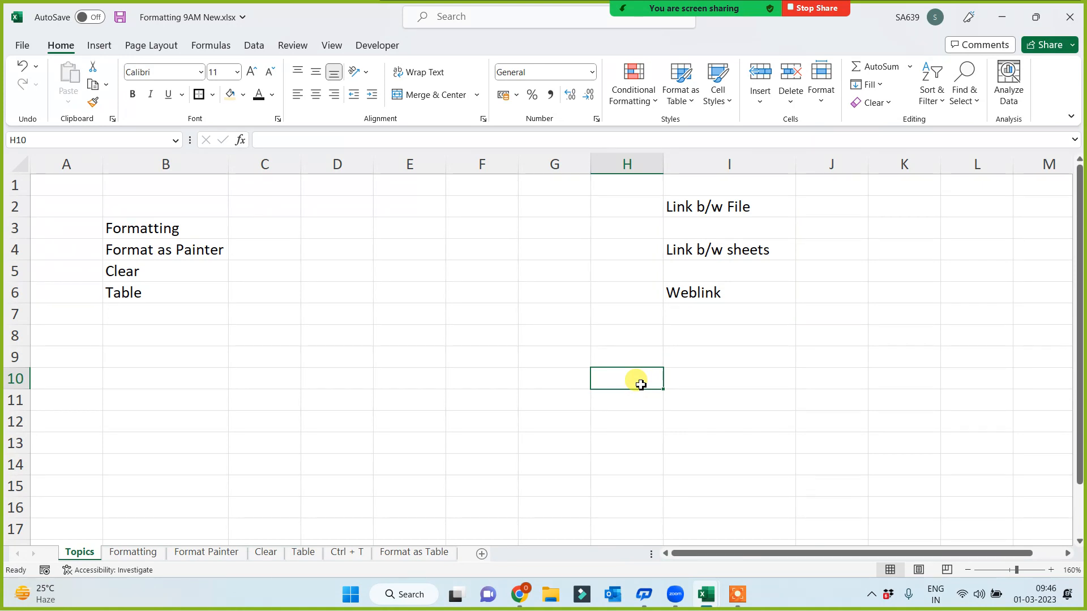
{"action": "left_click", "coordinate": [712, 248]}
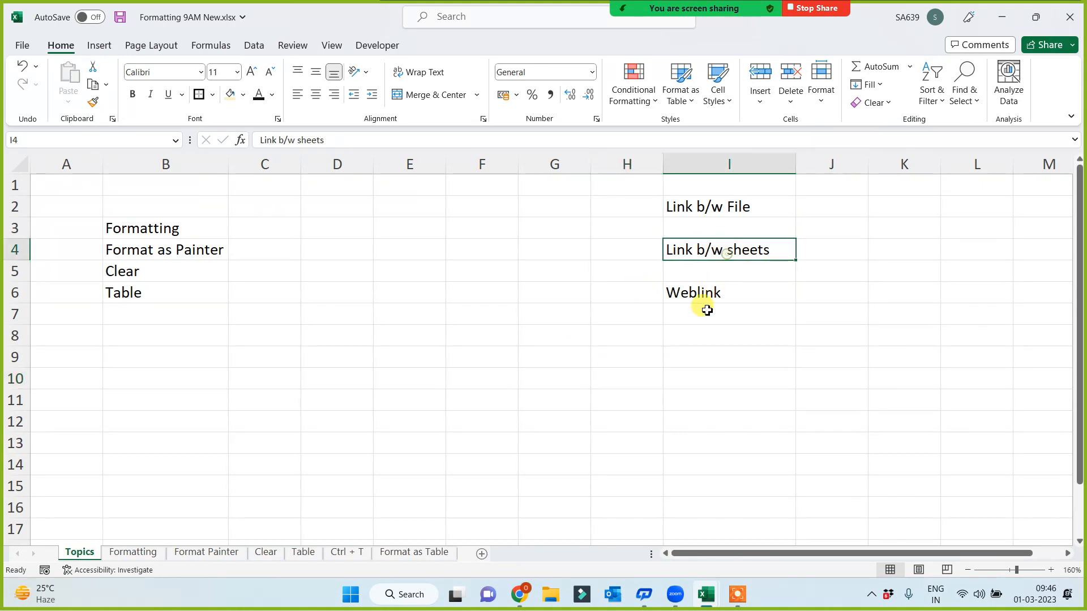
Step: Hyperlink Formatting in B3 to the Formatting sheet in this document
{"action": "right_click", "coordinate": [158, 232]}
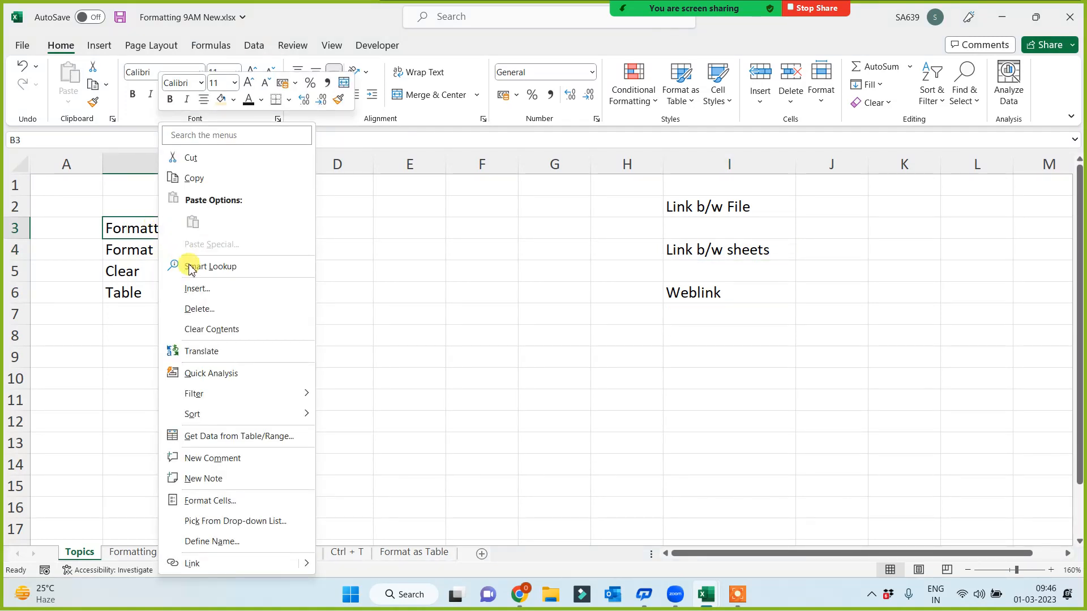
{"action": "left_click", "coordinate": [195, 564]}
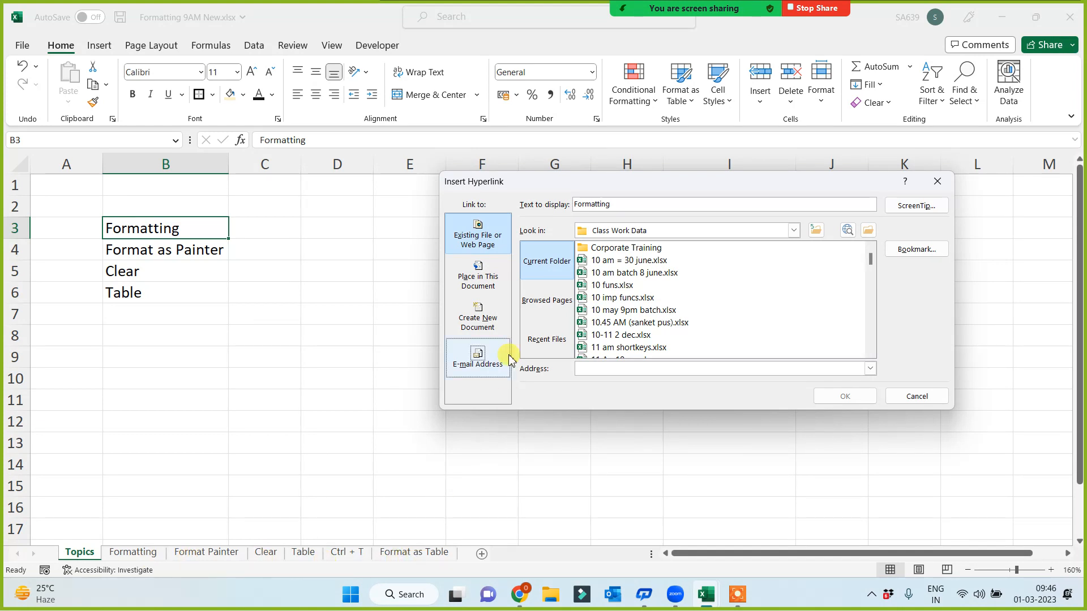
{"action": "left_click", "coordinate": [487, 284]}
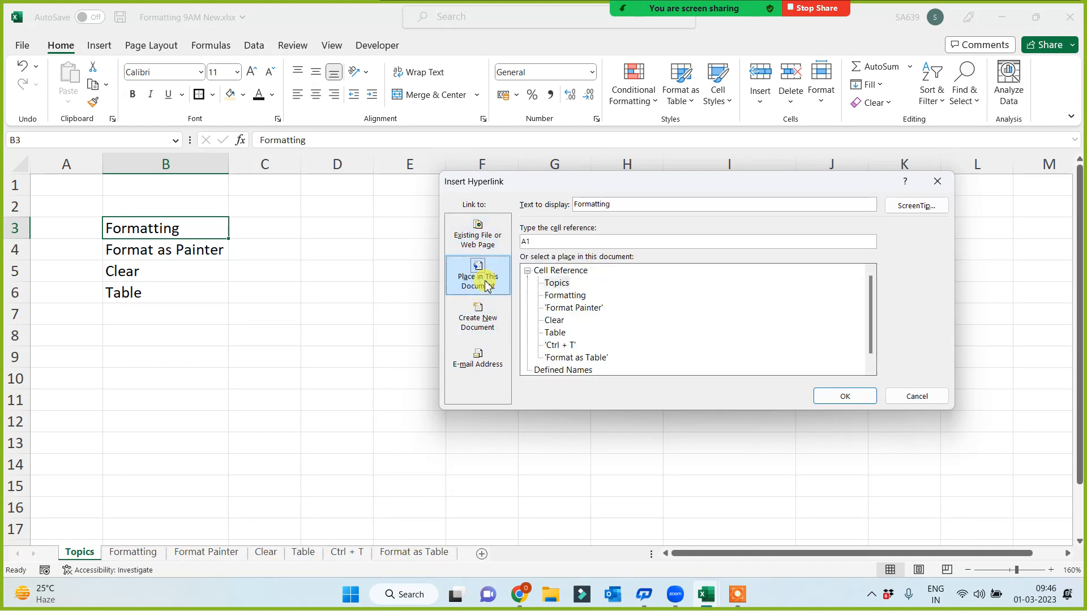
{"action": "left_click", "coordinate": [565, 295]}
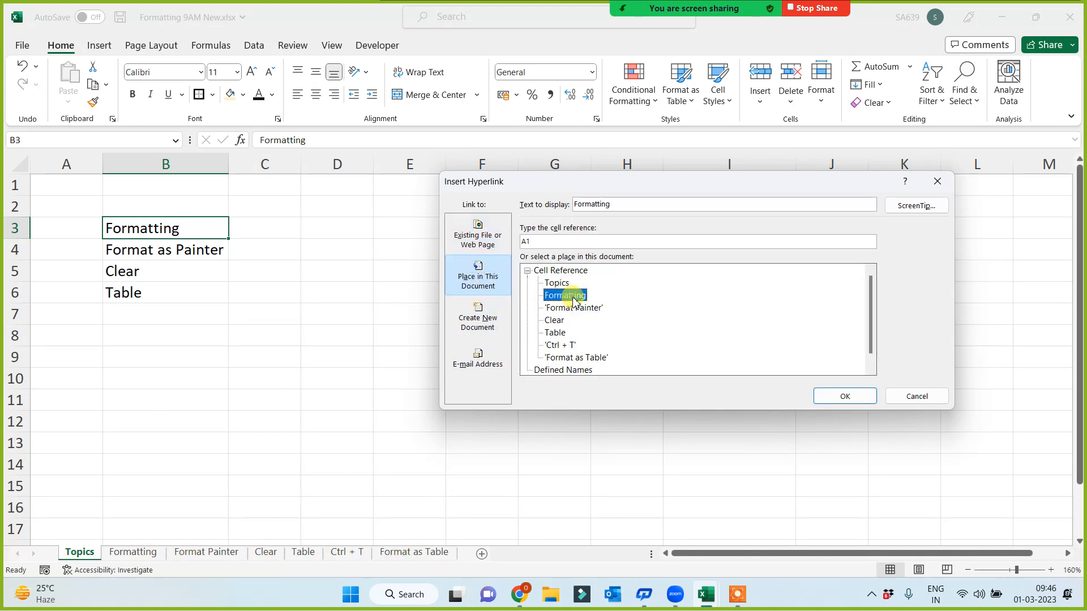
{"action": "left_click", "coordinate": [842, 395]}
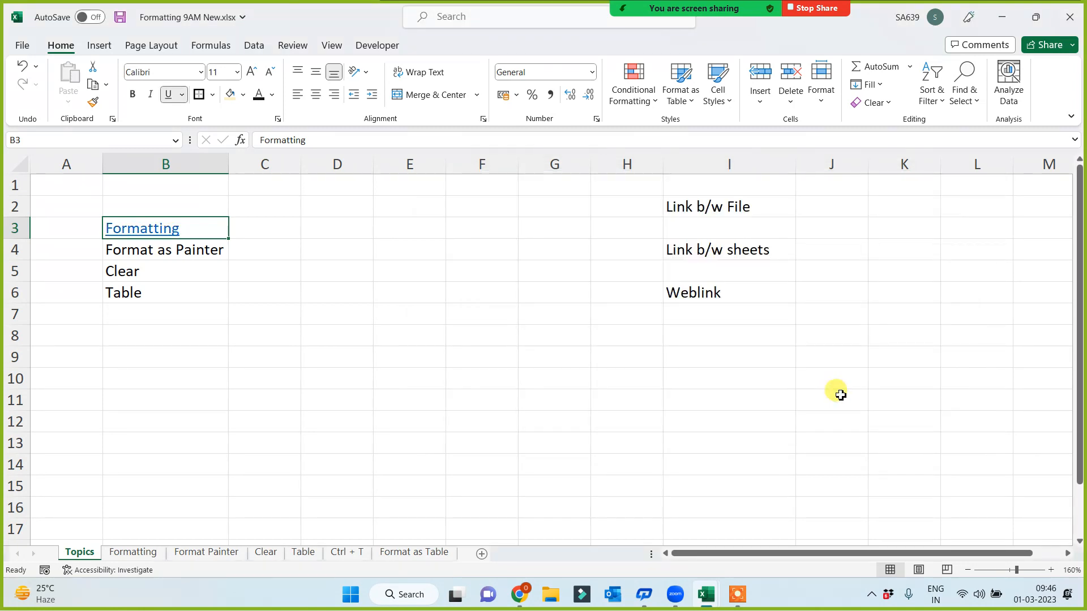
Step: Follow the Formatting link to verify it, then return to the Topics sheet
{"action": "left_click", "coordinate": [508, 398]}
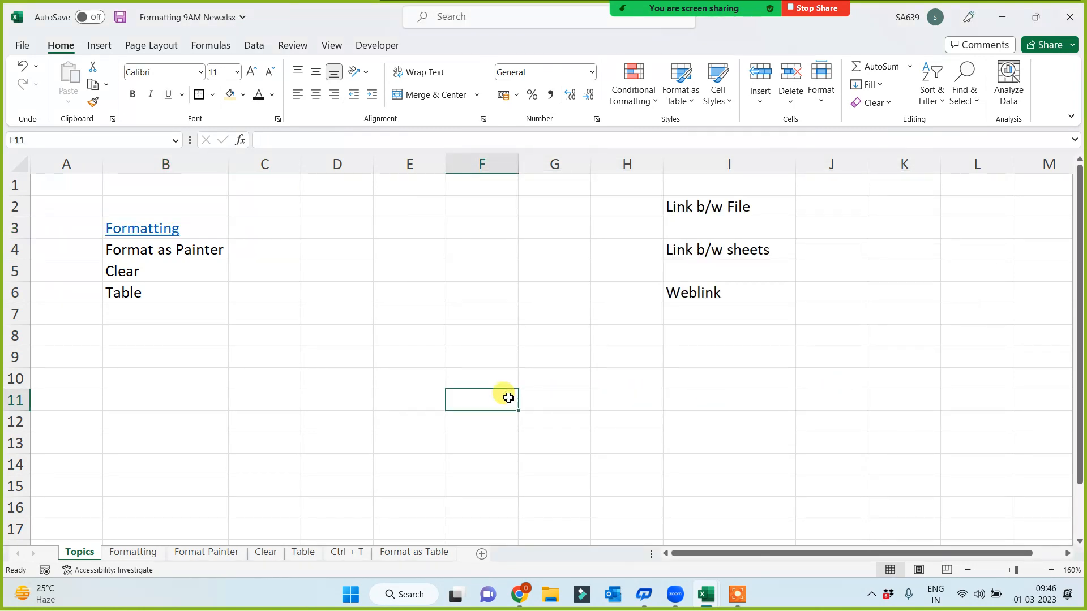
{"action": "left_click", "coordinate": [137, 229]}
{"action": "left_click", "coordinate": [137, 230]}
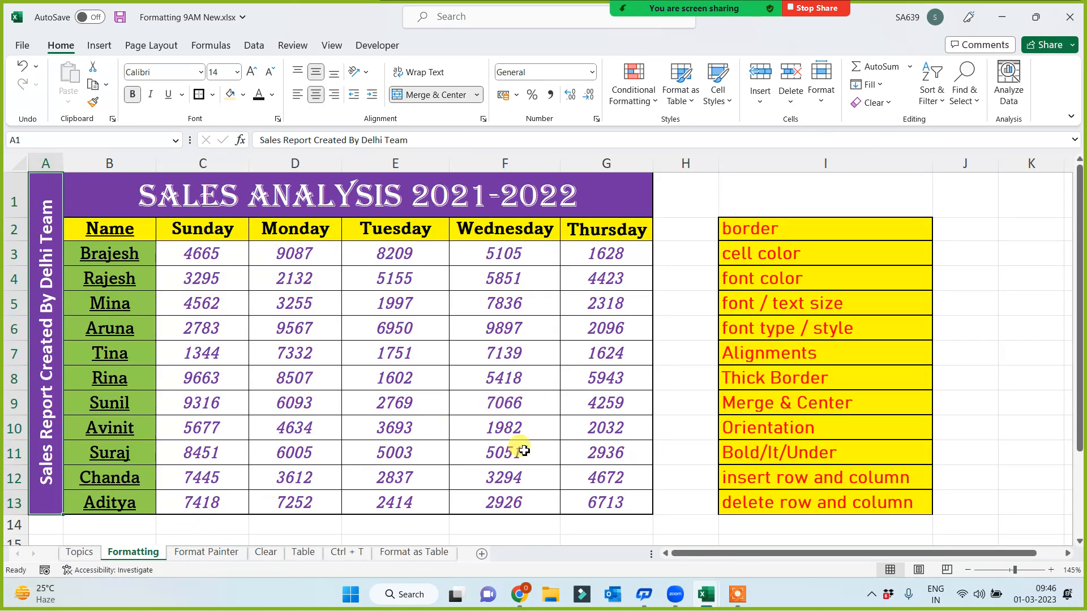
{"action": "left_click", "coordinate": [83, 553]}
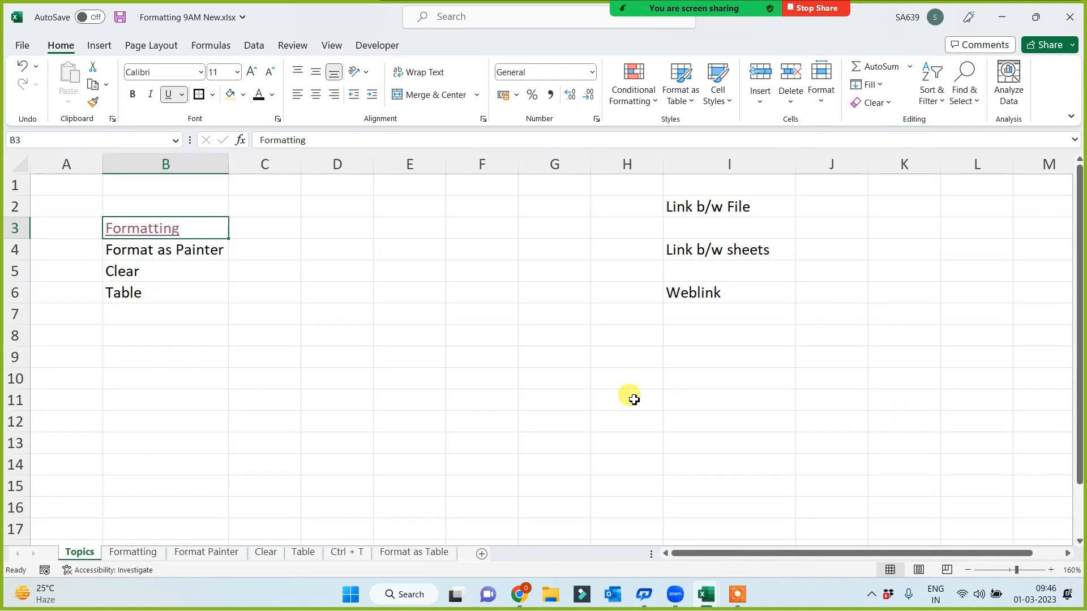
{"action": "left_click", "coordinate": [737, 595]}
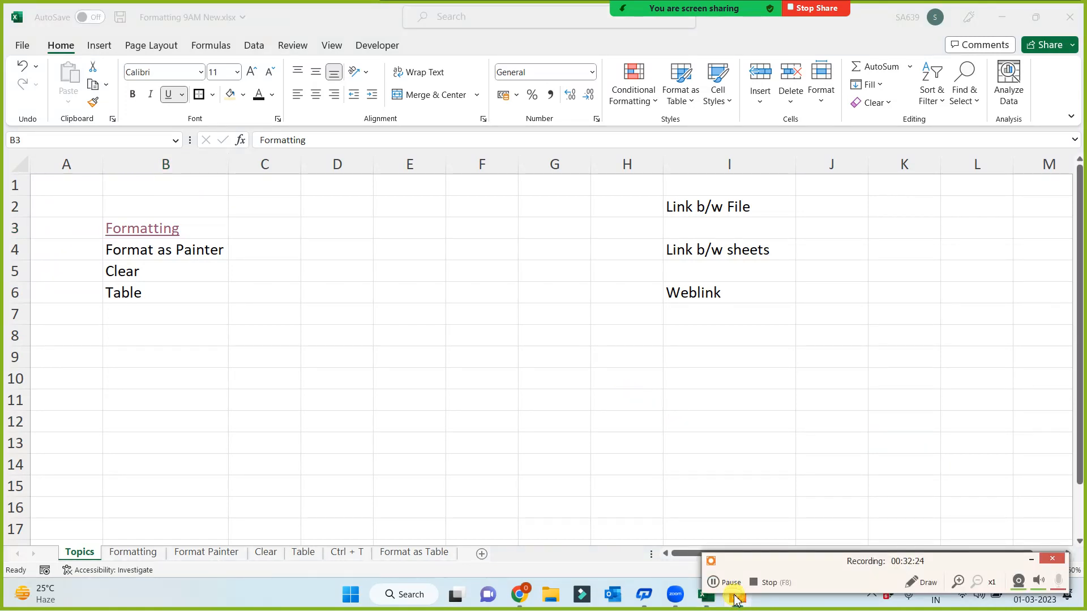
Step: Link Format as Painter in B4 and Clear in B5 to their matching sheets
{"action": "left_click", "coordinate": [1035, 563]}
{"action": "left_click", "coordinate": [211, 395]}
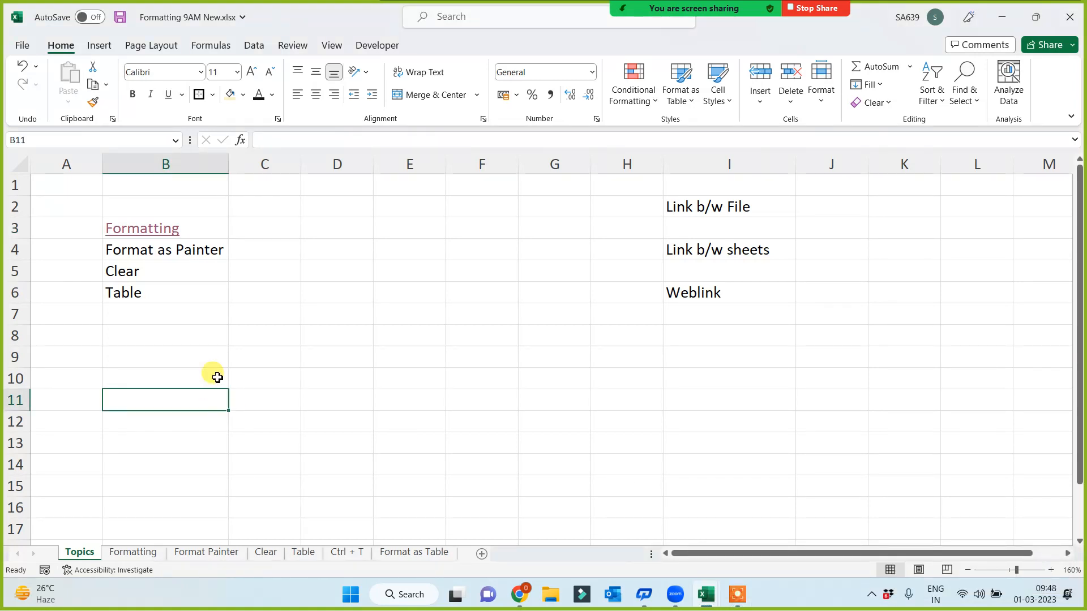
{"action": "right_click", "coordinate": [190, 252]}
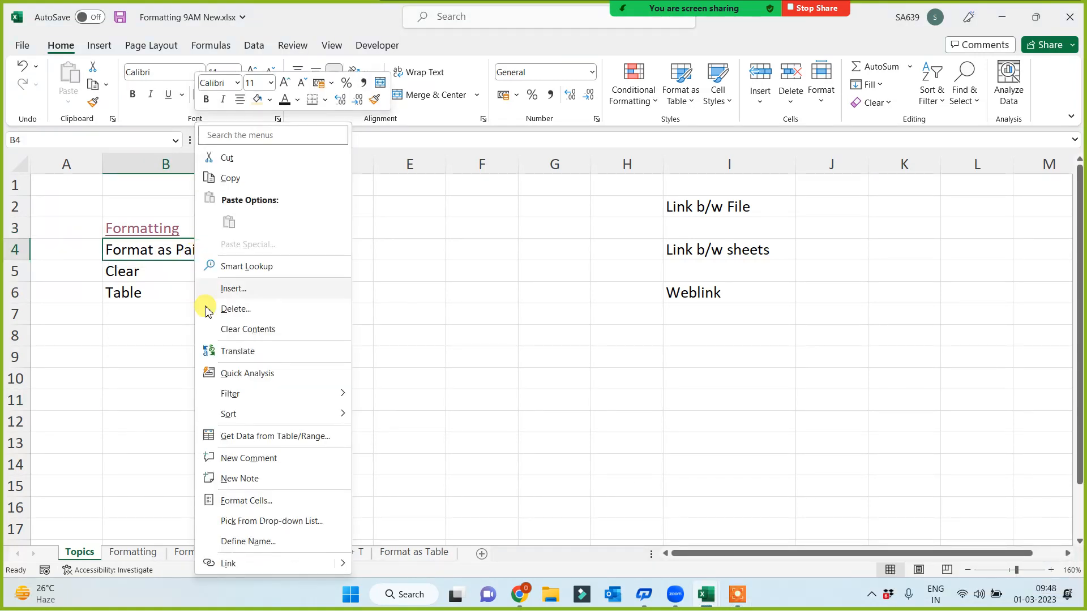
{"action": "left_click", "coordinate": [232, 563]}
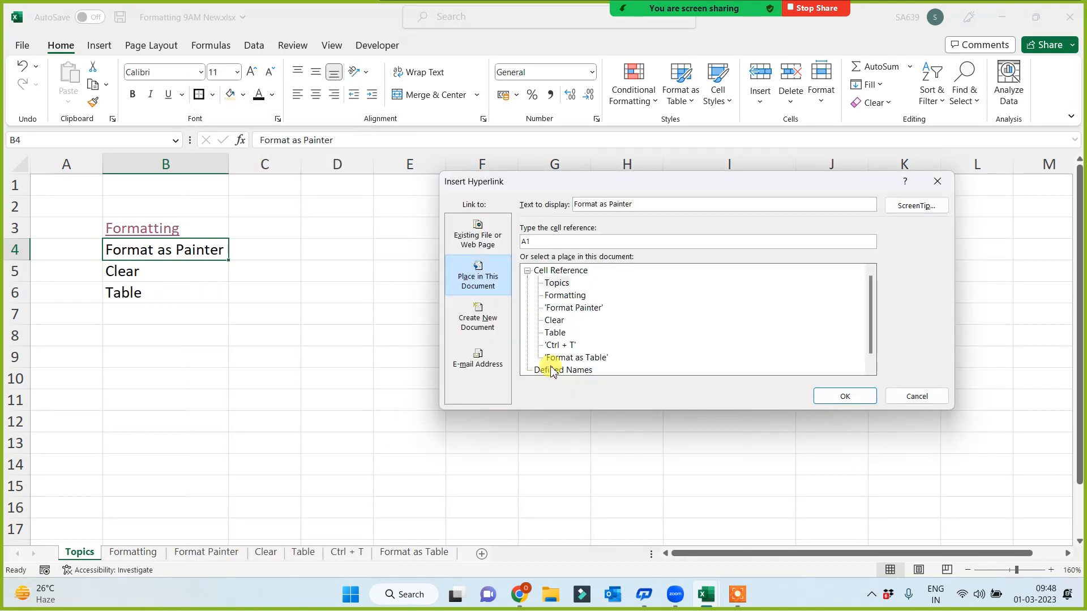
{"action": "left_click", "coordinate": [575, 307]}
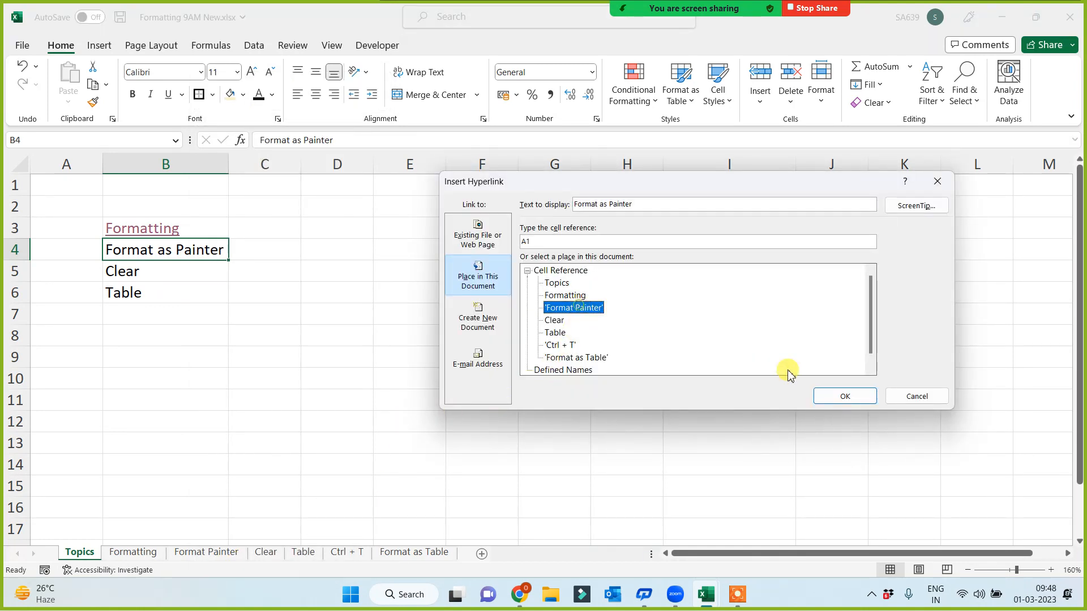
{"action": "left_click", "coordinate": [841, 397]}
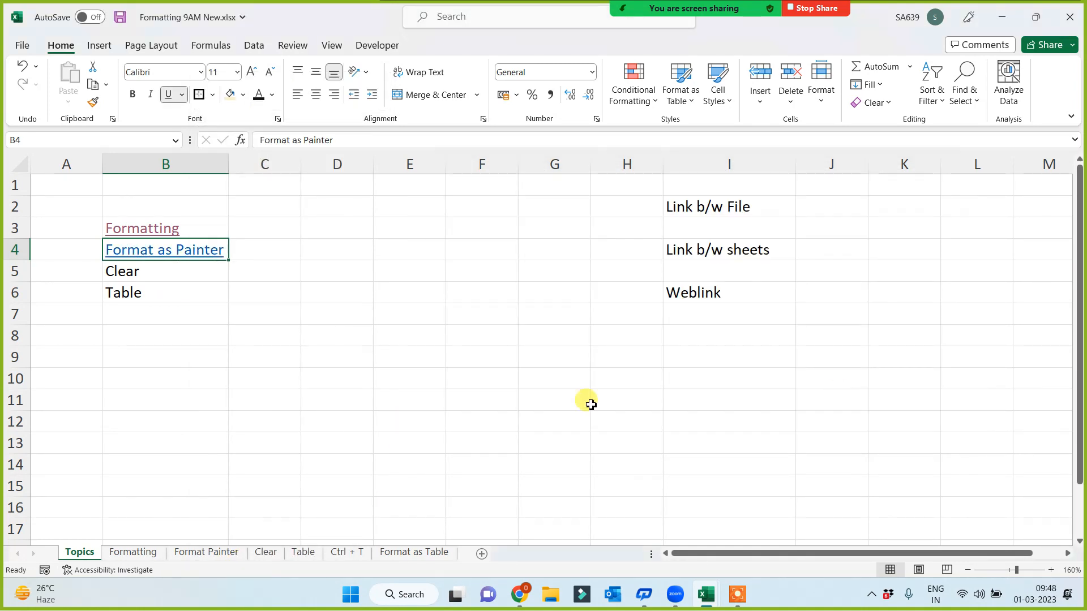
{"action": "right_click", "coordinate": [159, 273]}
{"action": "left_click", "coordinate": [207, 562]}
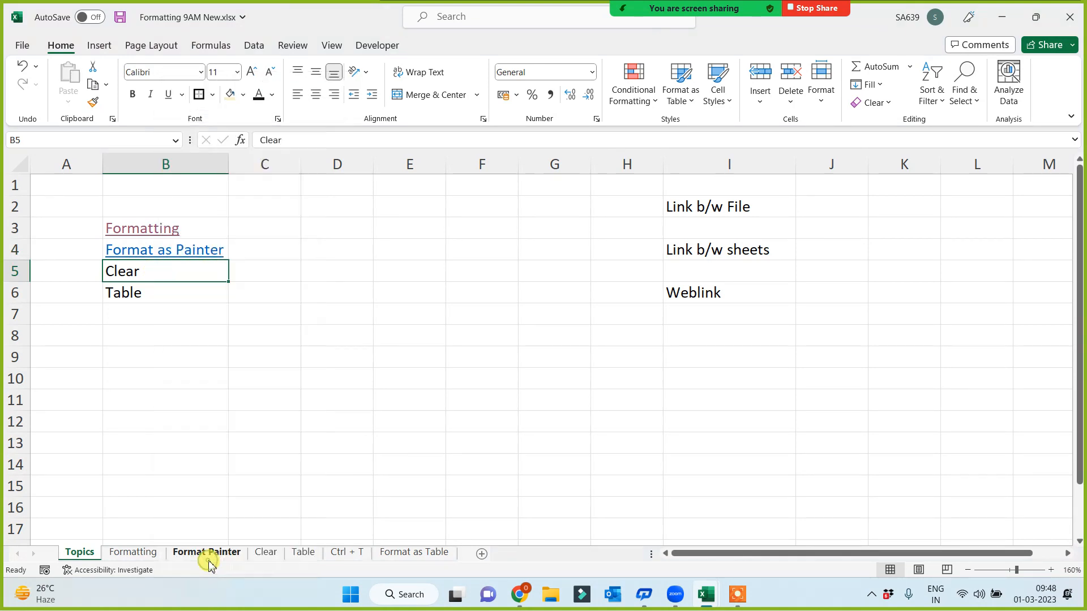
{"action": "left_click", "coordinate": [554, 320]}
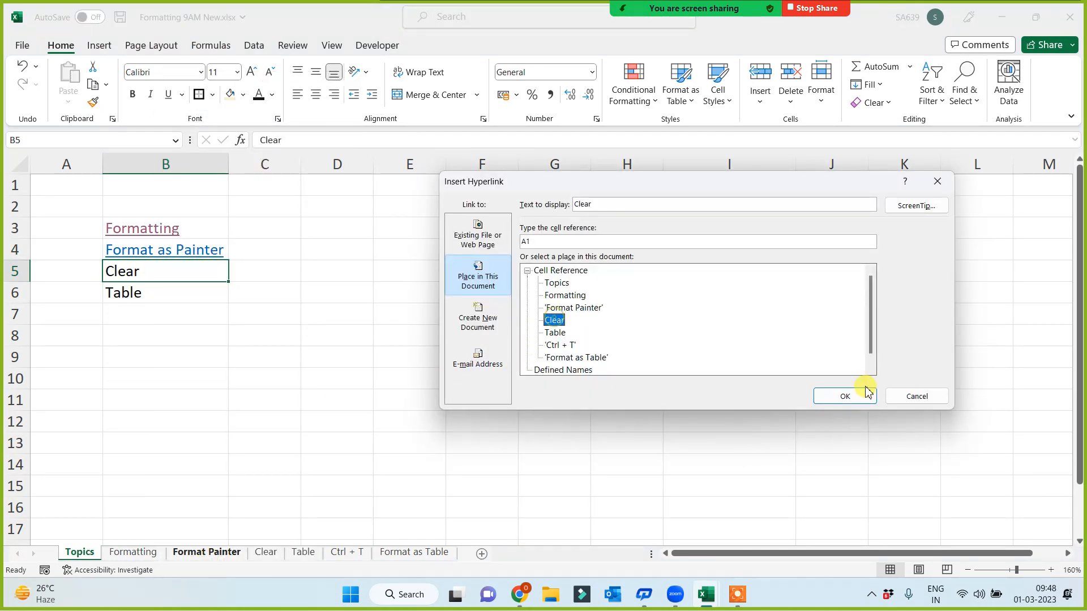
{"action": "left_click", "coordinate": [866, 393]}
Step: Hyperlink the Table topic in B6 to the Table sheet
{"action": "right_click", "coordinate": [172, 291]}
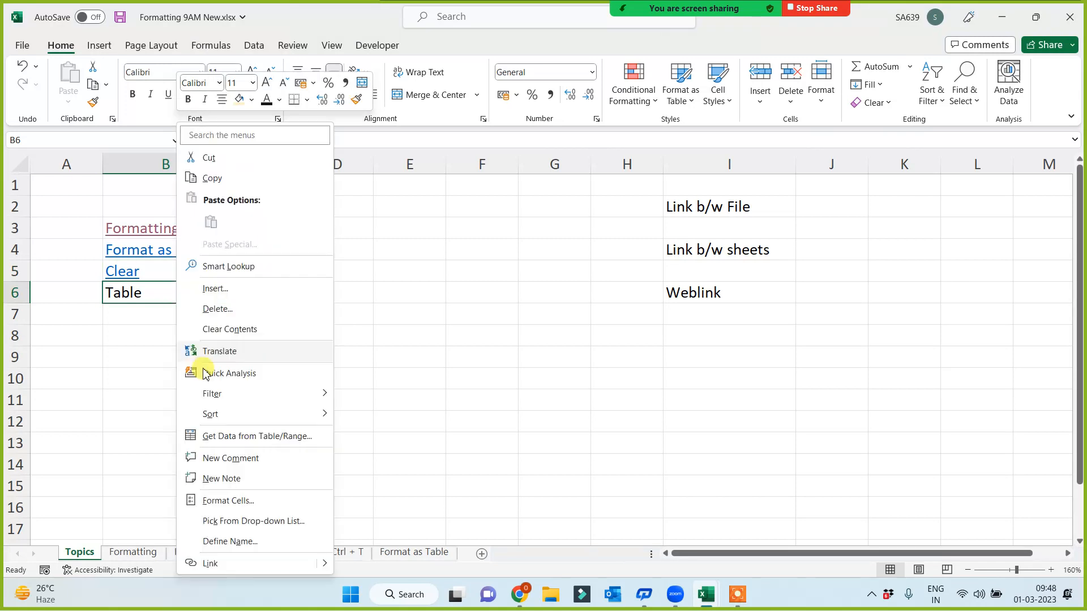
{"action": "left_click", "coordinate": [209, 563]}
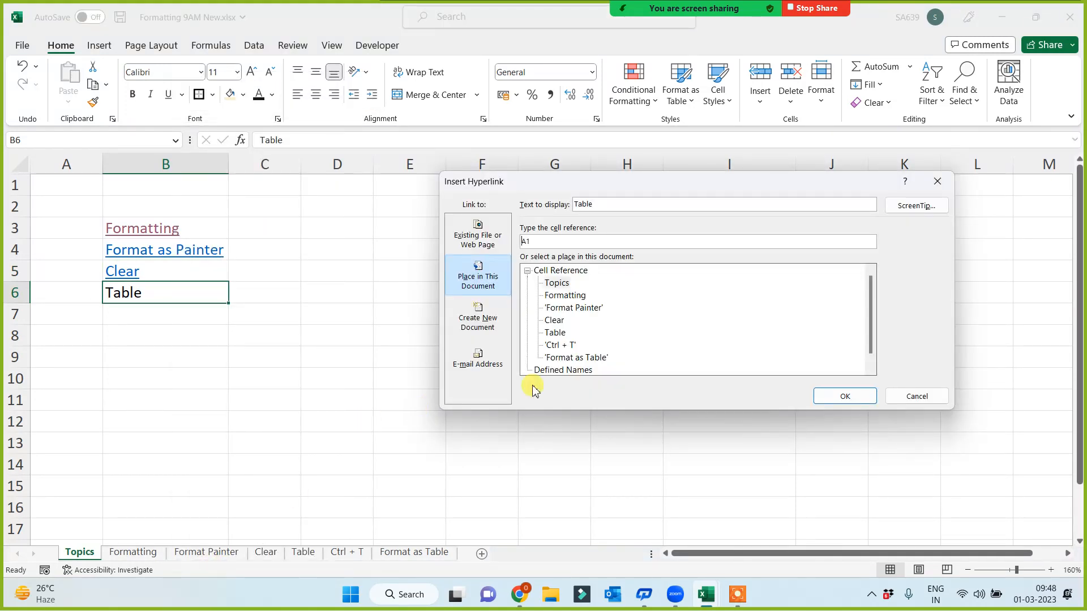
{"action": "left_click", "coordinate": [554, 333]}
{"action": "left_click", "coordinate": [846, 396]}
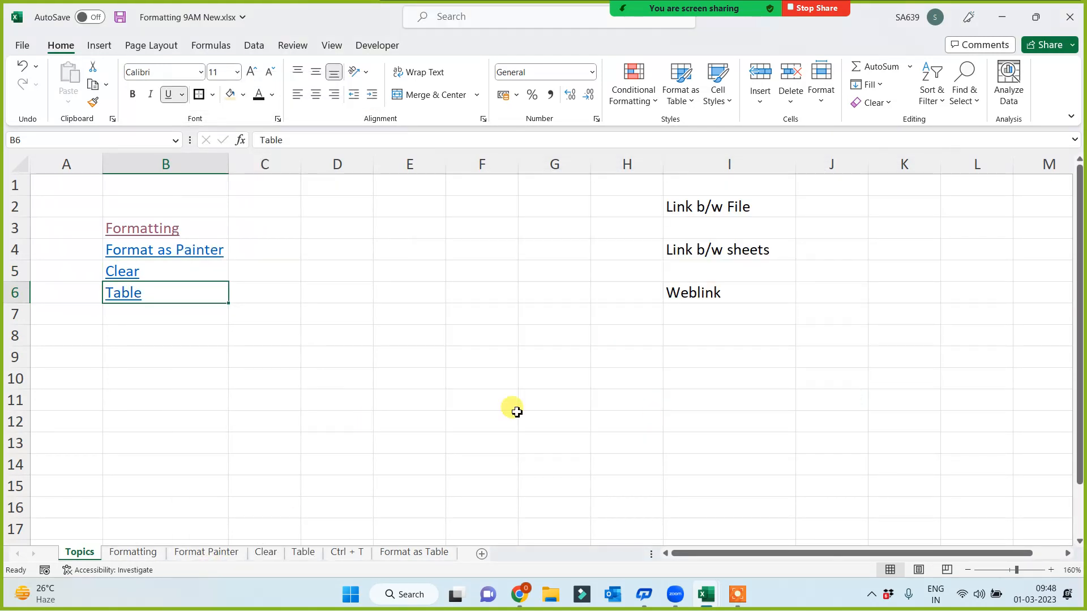
{"action": "left_click", "coordinate": [453, 407]}
{"action": "left_click", "coordinate": [342, 370]}
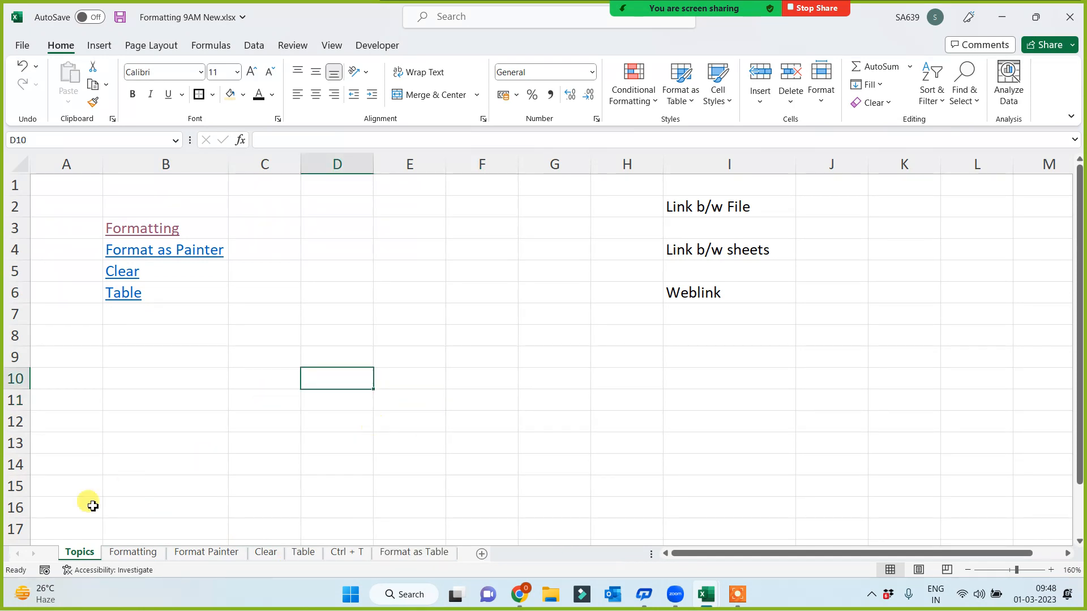
Step: Test the Formatting, Clear, Table and Format as Painter links, returning to Topics each time
{"action": "left_click", "coordinate": [436, 371]}
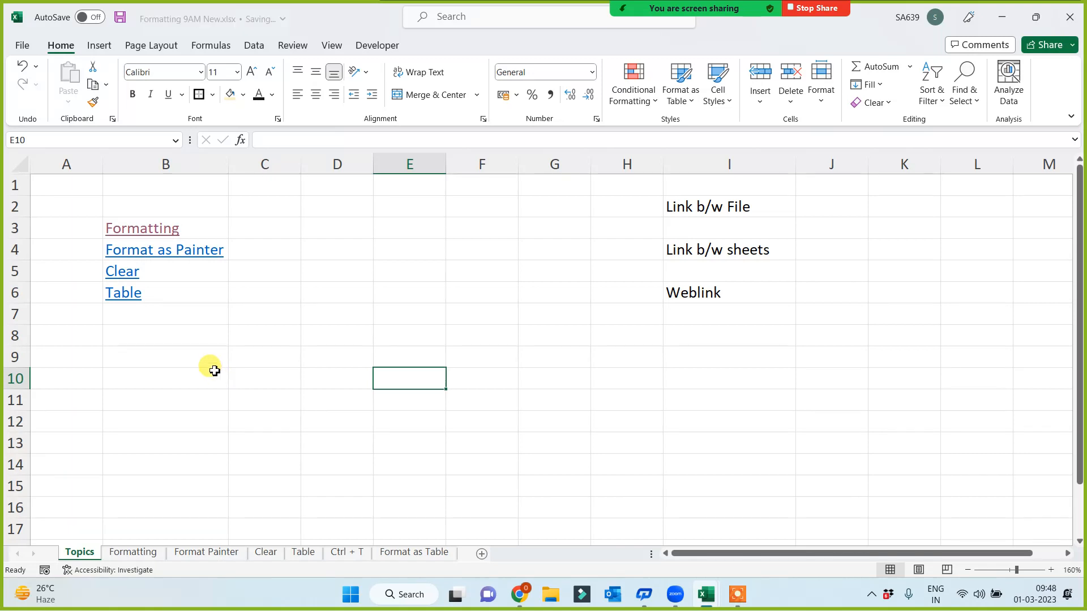
{"action": "left_click", "coordinate": [142, 227]}
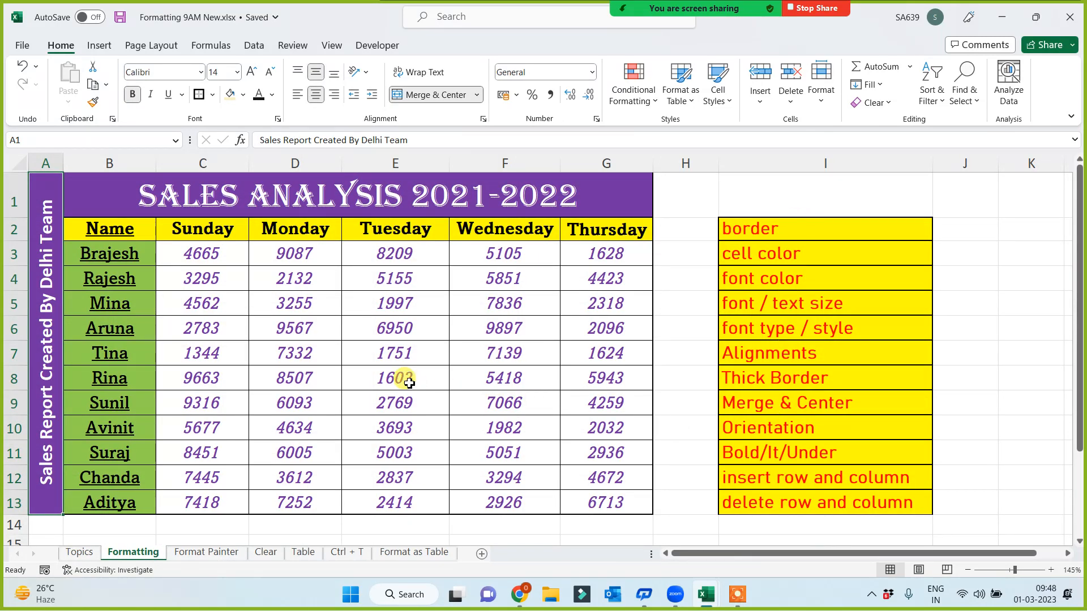
{"action": "left_click", "coordinate": [79, 552]}
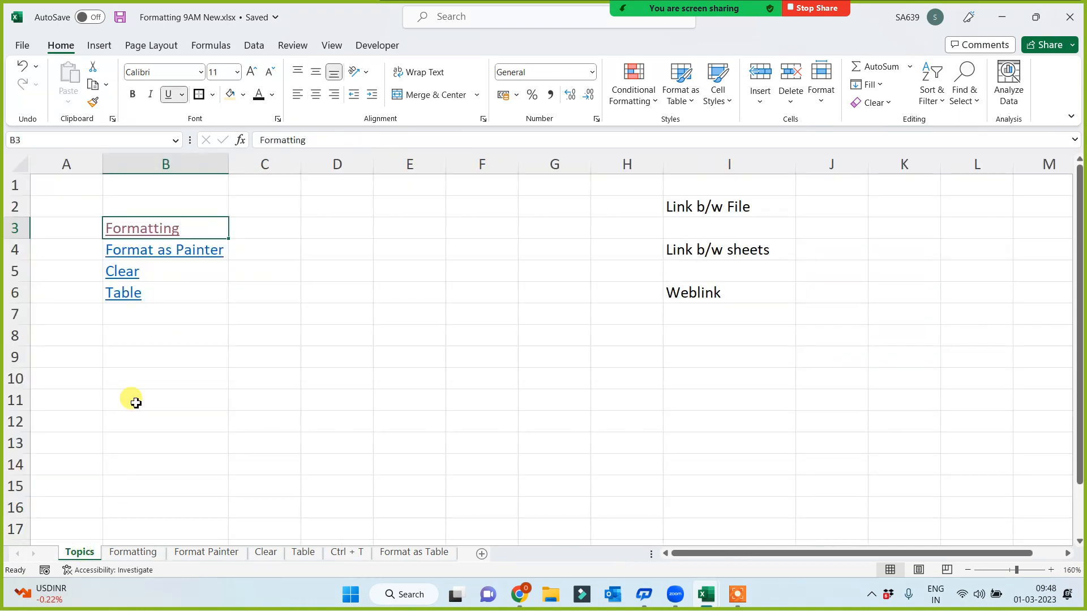
{"action": "left_click", "coordinate": [119, 271]}
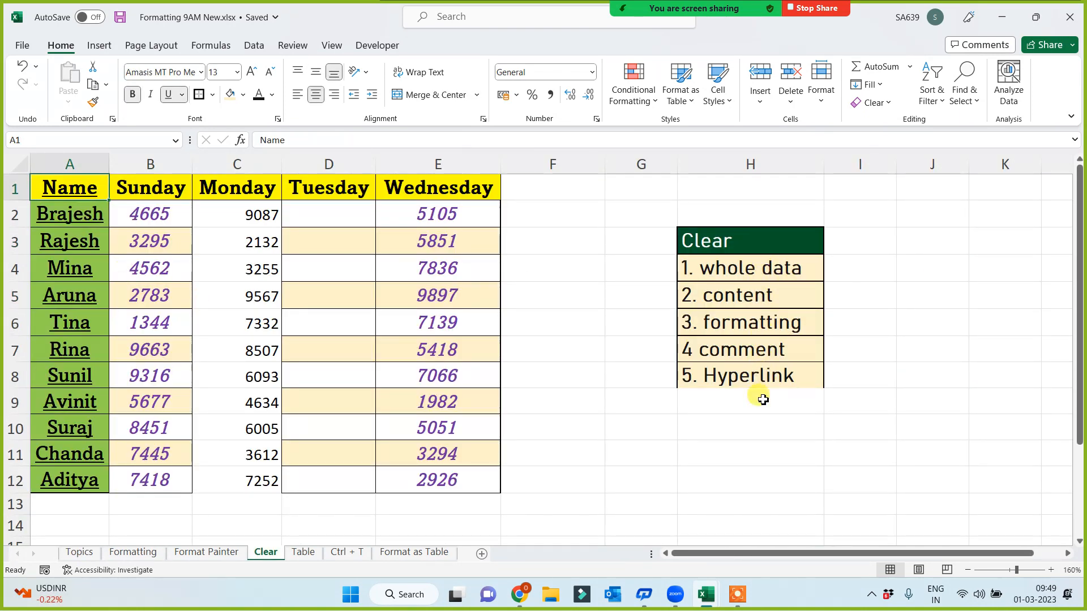
{"action": "left_click", "coordinate": [79, 552]}
{"action": "left_click", "coordinate": [120, 293]}
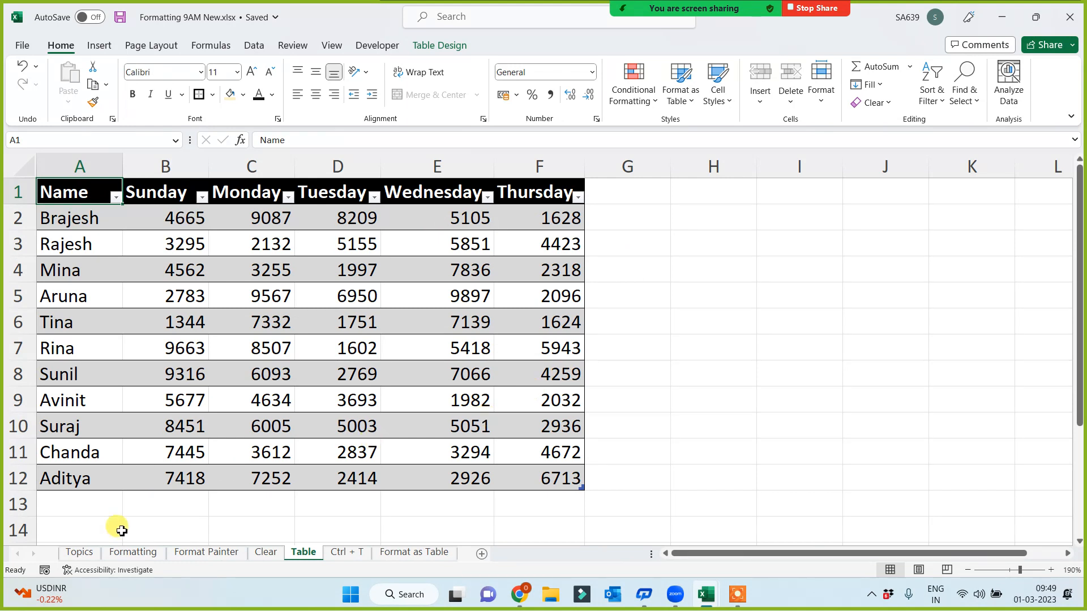
{"action": "left_click", "coordinate": [79, 552]}
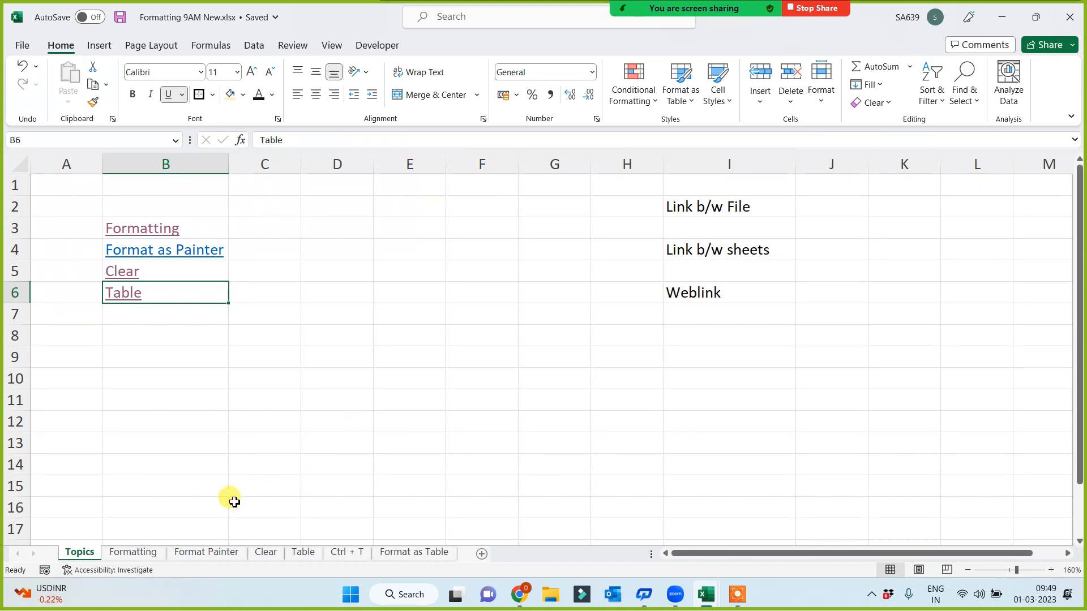
{"action": "left_click", "coordinate": [145, 251]}
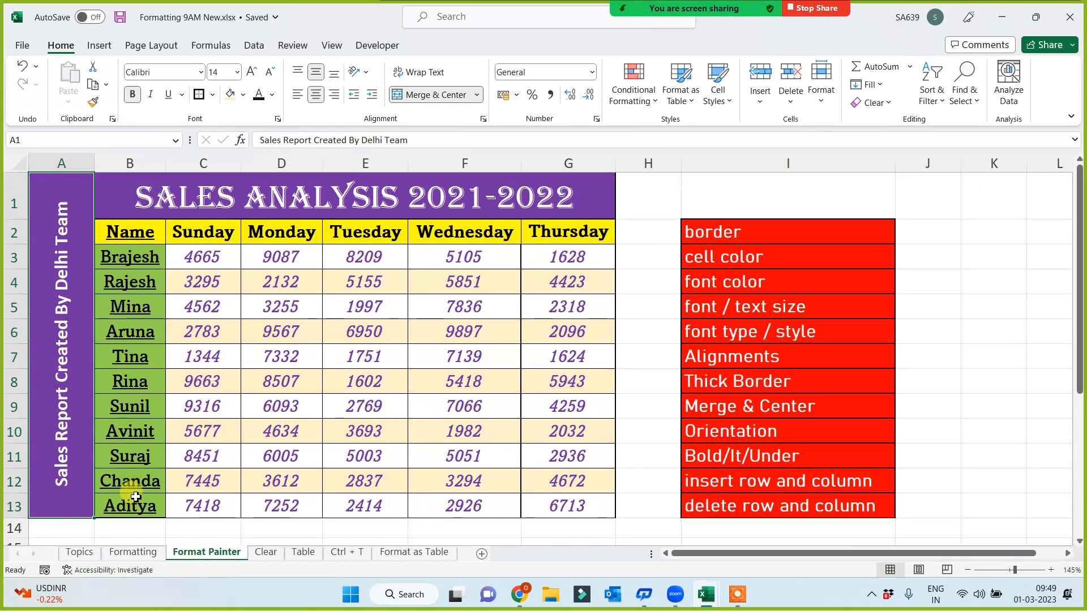
{"action": "left_click", "coordinate": [79, 552]}
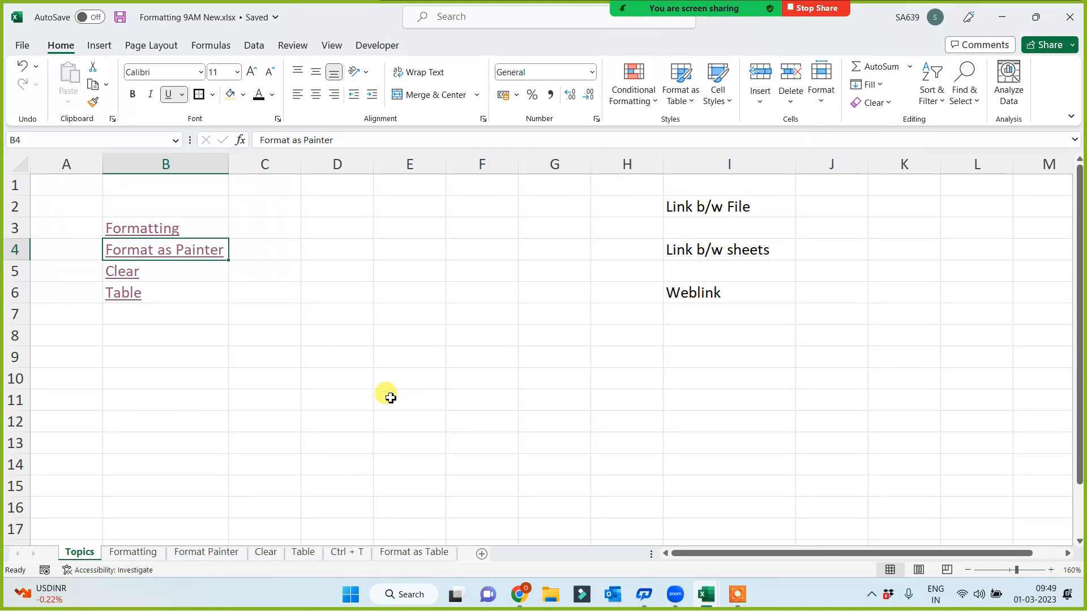
Step: Retest the Clear link, then visit the Clear sheet and go back to Topics
{"action": "left_click", "coordinate": [137, 283]}
{"action": "left_click", "coordinate": [137, 284]}
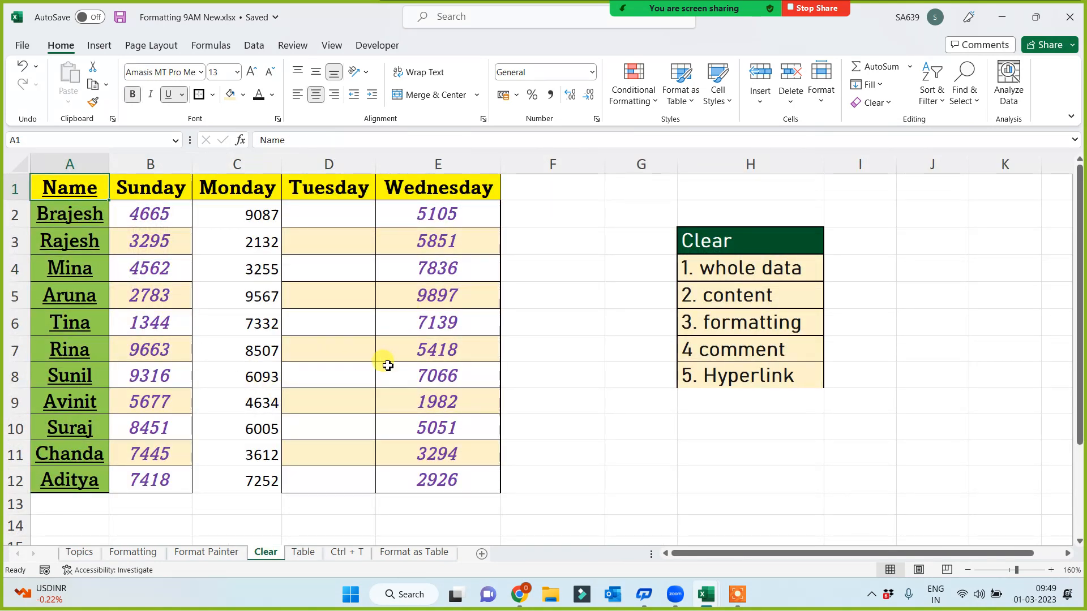
{"action": "left_click", "coordinate": [79, 552]}
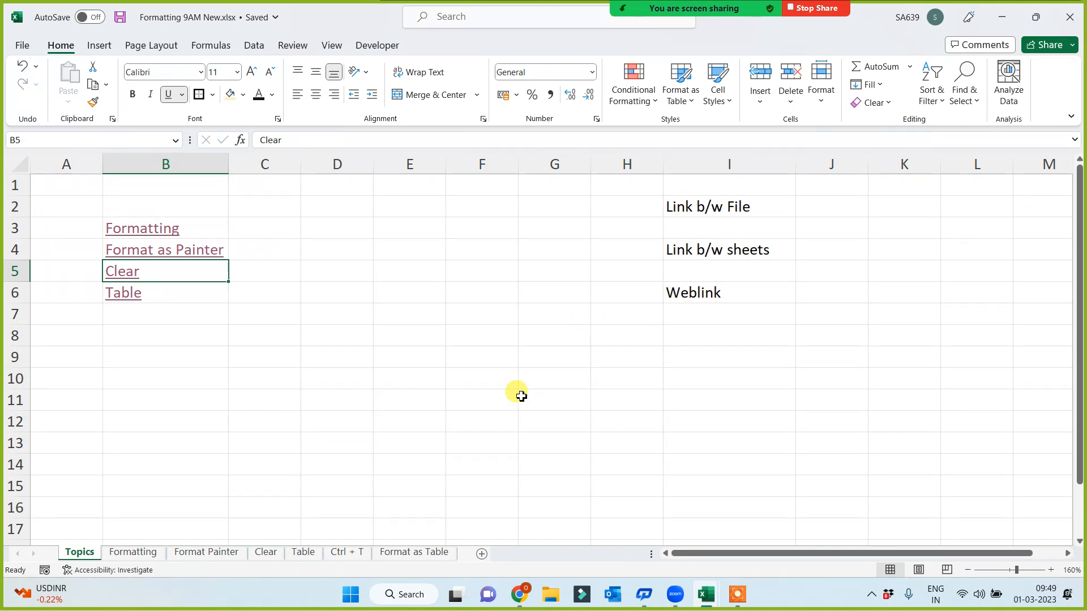
{"action": "left_click", "coordinate": [267, 556]}
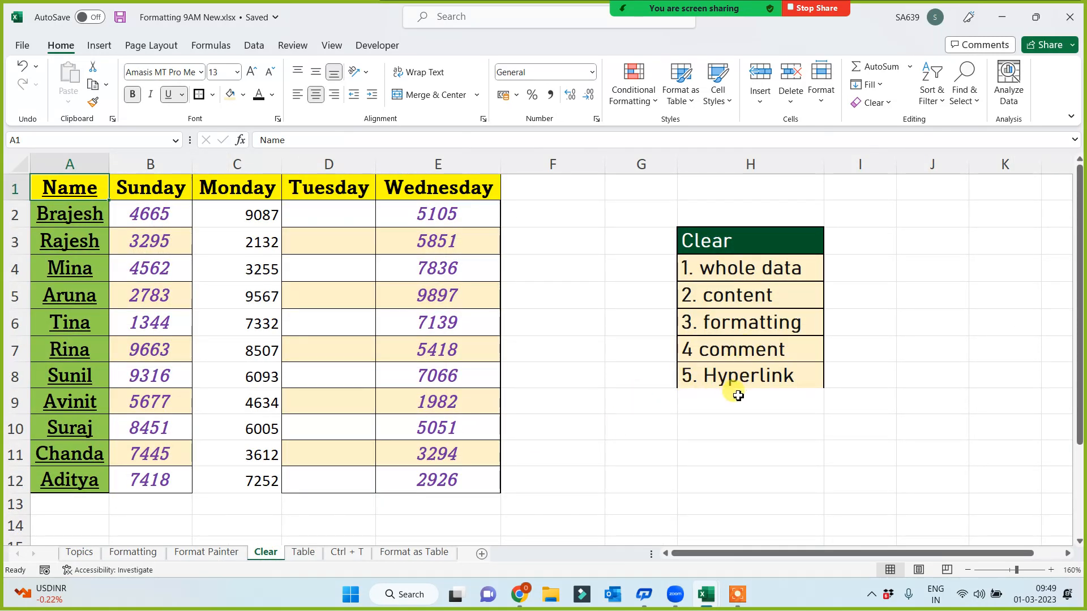
{"action": "left_click", "coordinate": [85, 556]}
Step: Remove the hyperlink from the Table topic in B6
{"action": "right_click", "coordinate": [170, 294]}
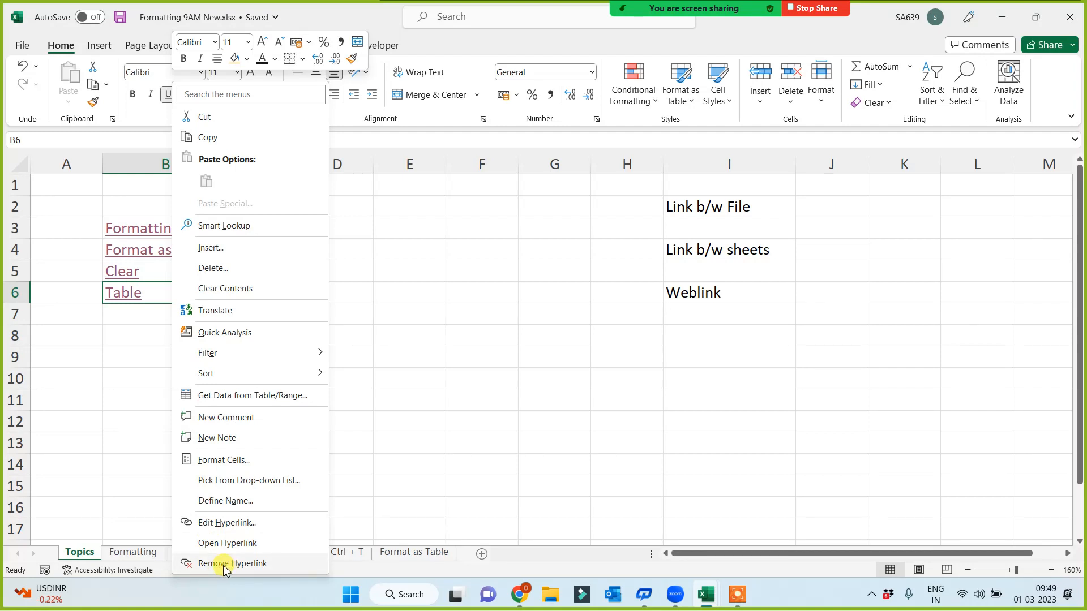
{"action": "left_click", "coordinate": [220, 564]}
{"action": "left_click", "coordinate": [411, 405]}
{"action": "left_click", "coordinate": [147, 299]}
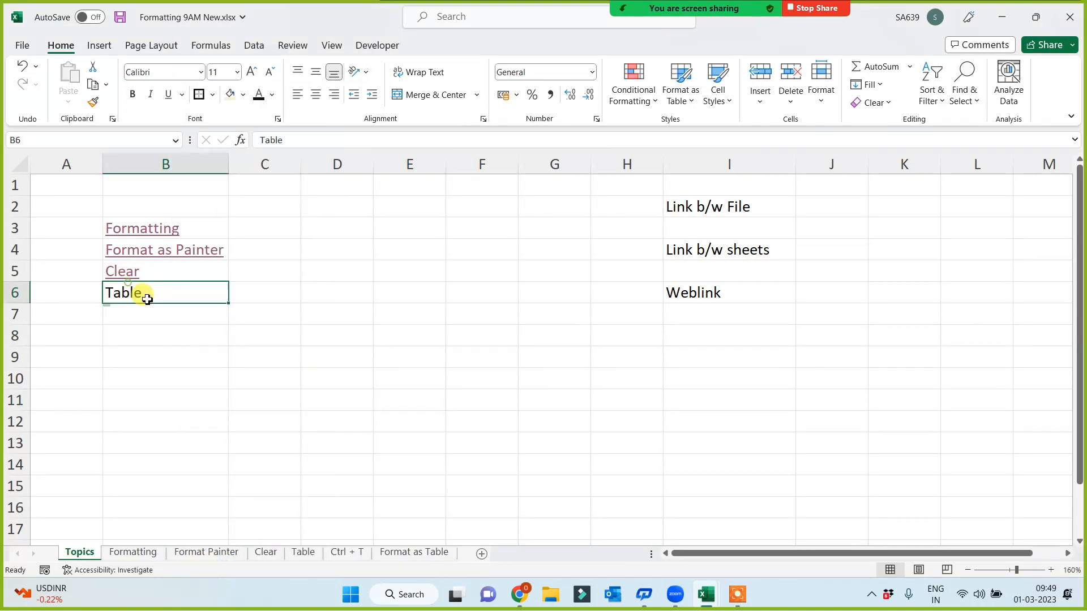
{"action": "left_click", "coordinate": [164, 397]}
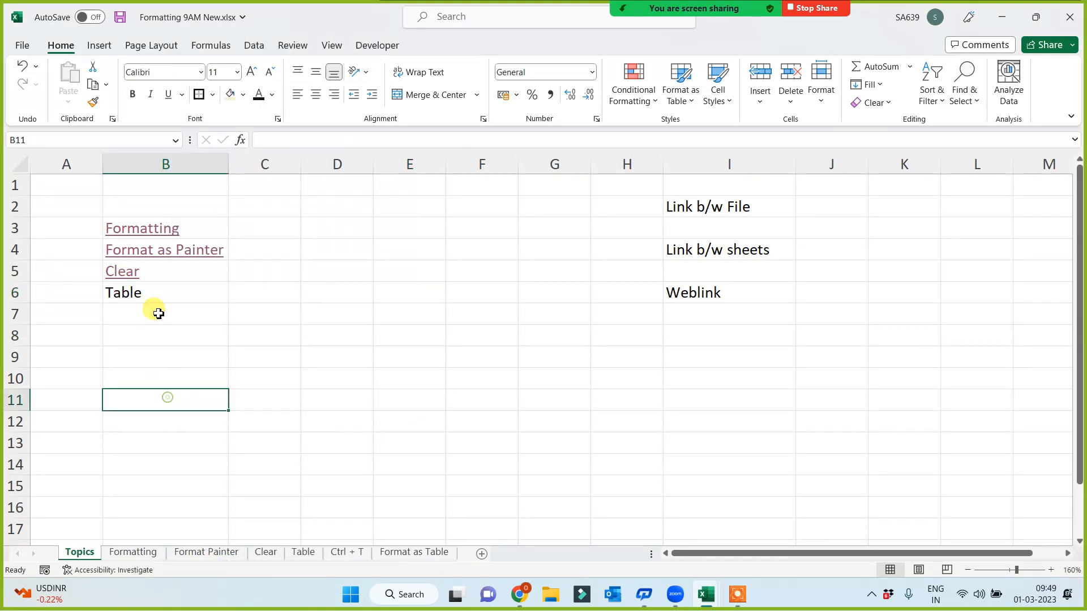
Step: Remove the hyperlink from Format as Painter in B4 via Clear > Remove Hyperlinks, then view the Clear sheet
{"action": "right_click", "coordinate": [189, 253]}
{"action": "left_click", "coordinate": [122, 347]}
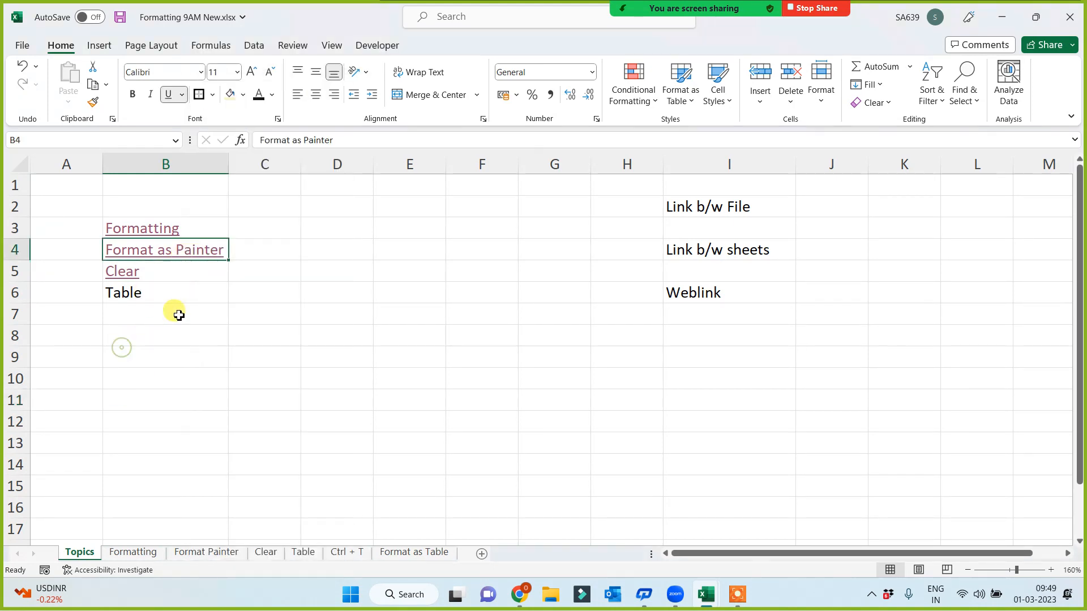
{"action": "left_click", "coordinate": [890, 104]}
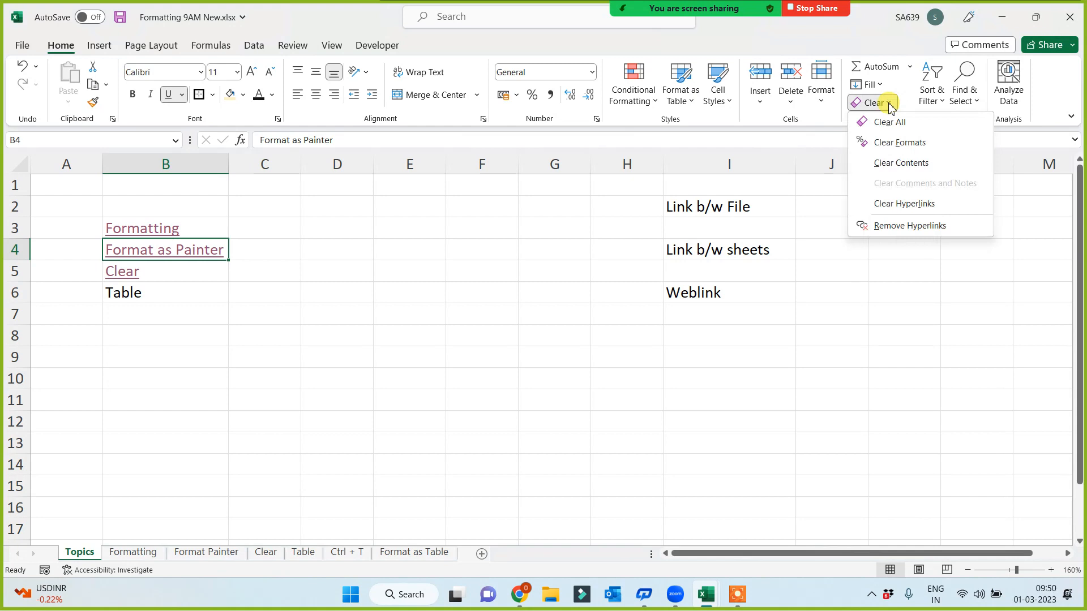
{"action": "left_click", "coordinate": [904, 231]}
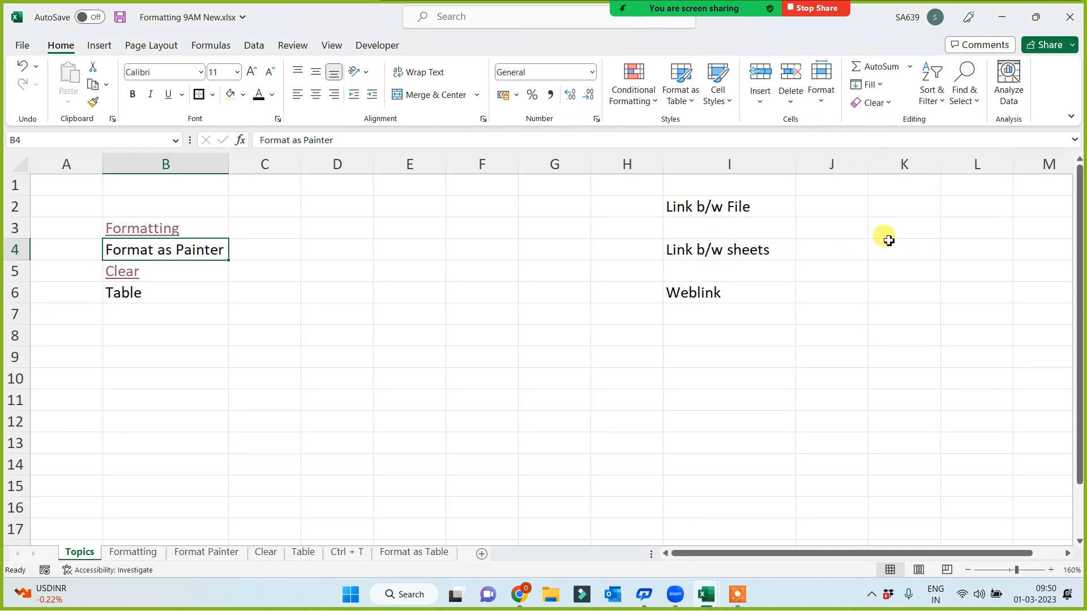
{"action": "left_click", "coordinate": [424, 415]}
{"action": "left_click", "coordinate": [175, 250]}
{"action": "left_click", "coordinate": [175, 378]}
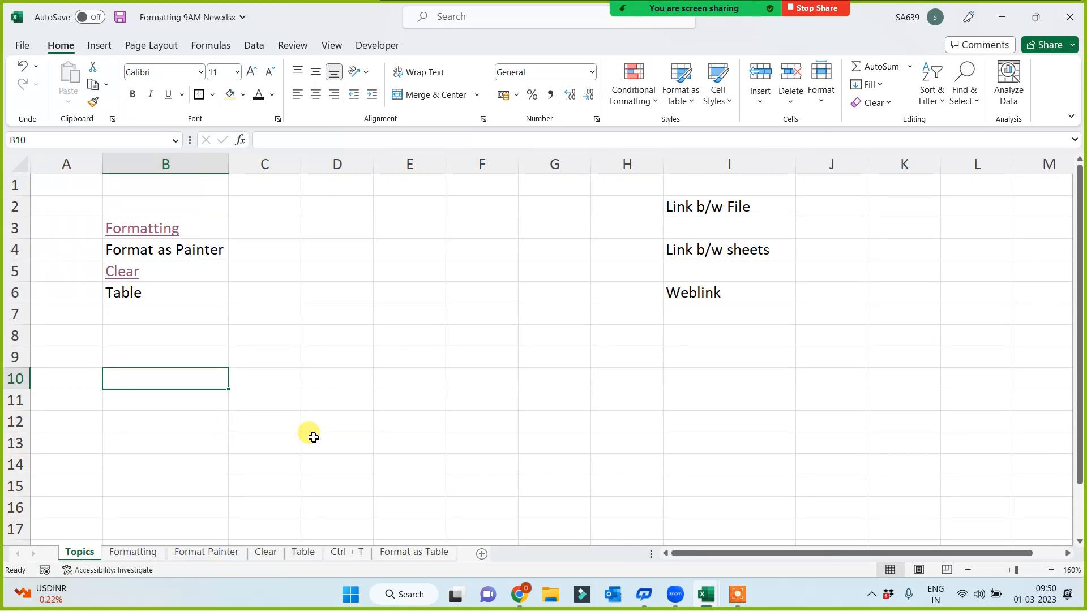
{"action": "left_click", "coordinate": [266, 552]}
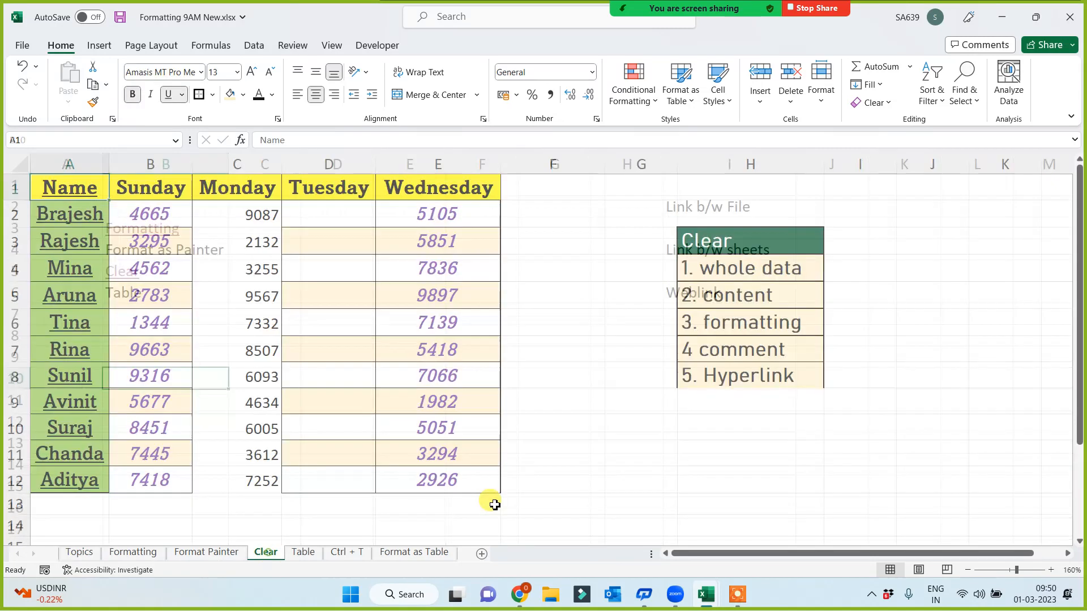
Step: On the Topics sheet, fill the Link b/w sheets cell I4 with light orange
{"action": "left_click", "coordinate": [733, 377]}
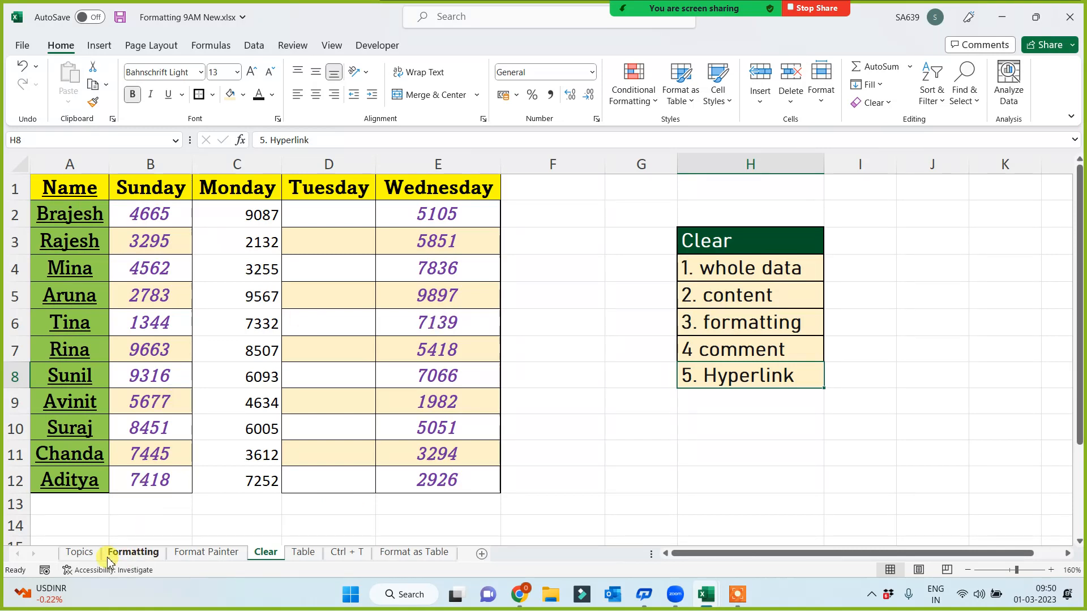
{"action": "left_click", "coordinate": [80, 553]}
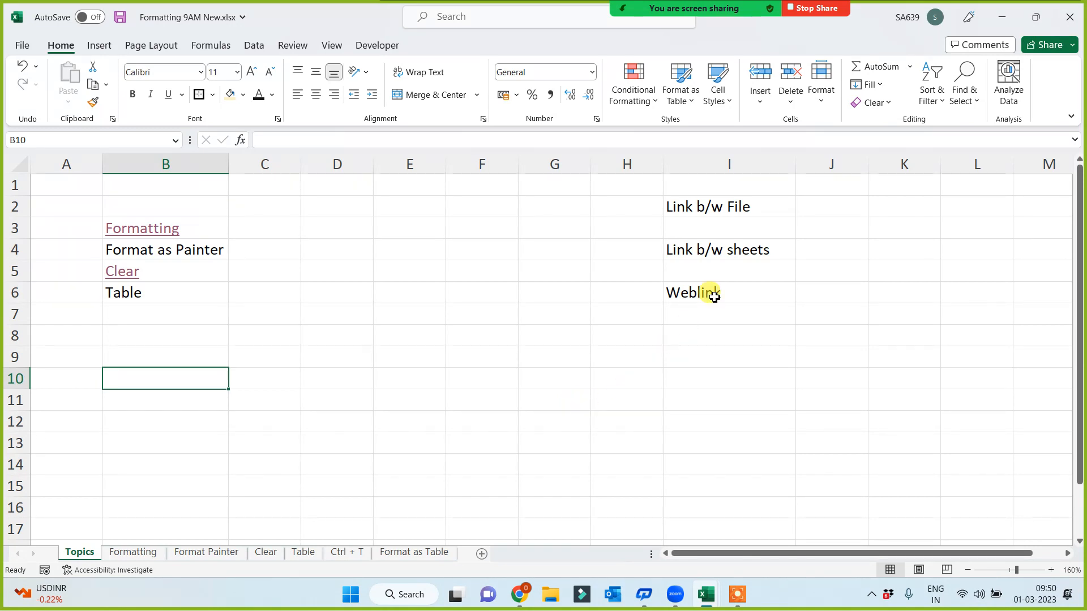
{"action": "left_click", "coordinate": [724, 249]}
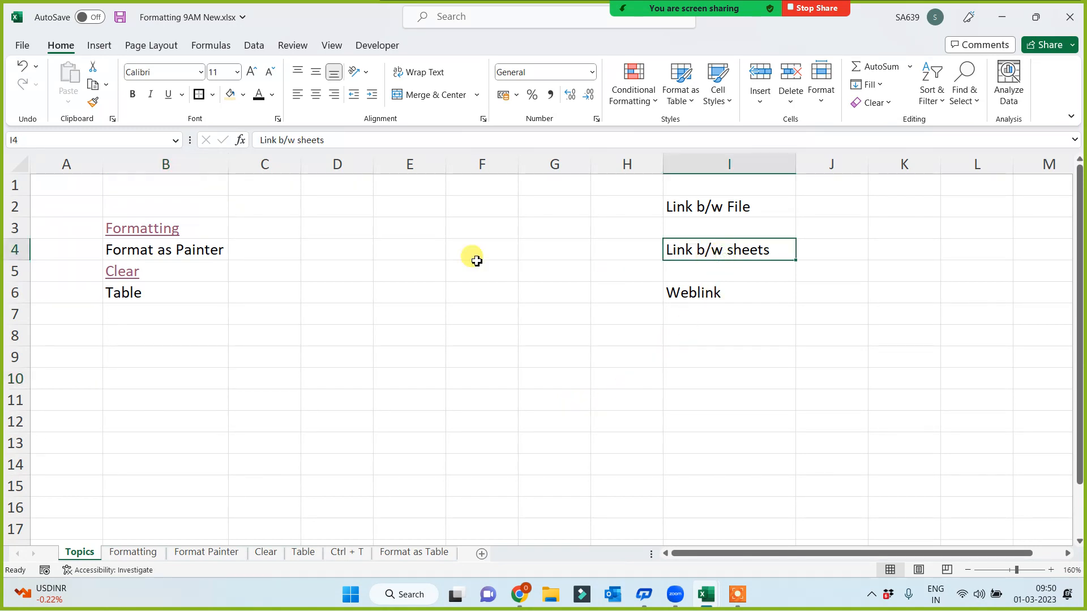
{"action": "left_click", "coordinate": [230, 94]}
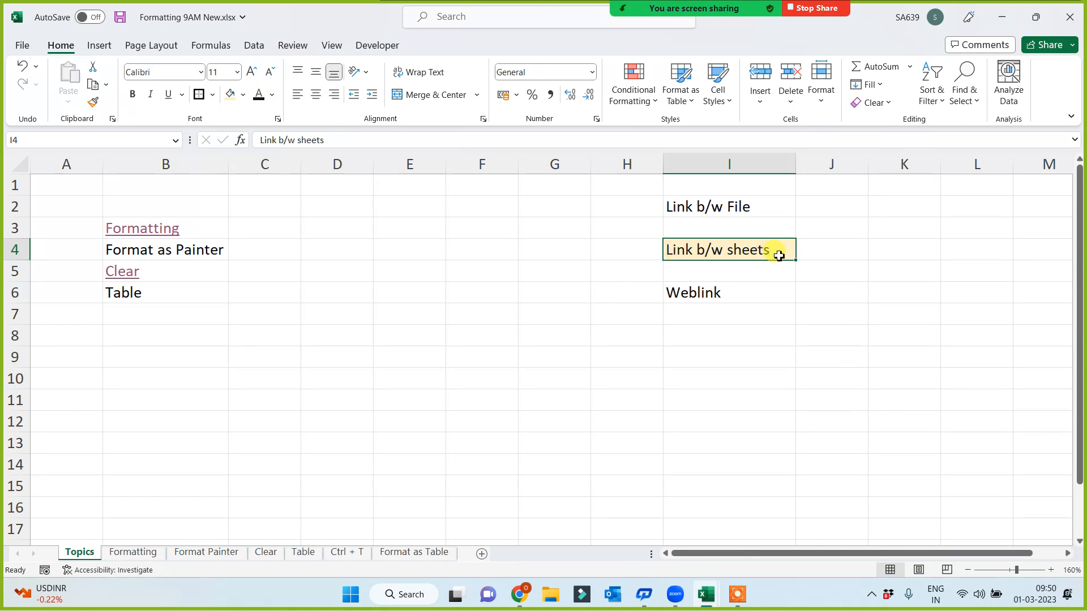
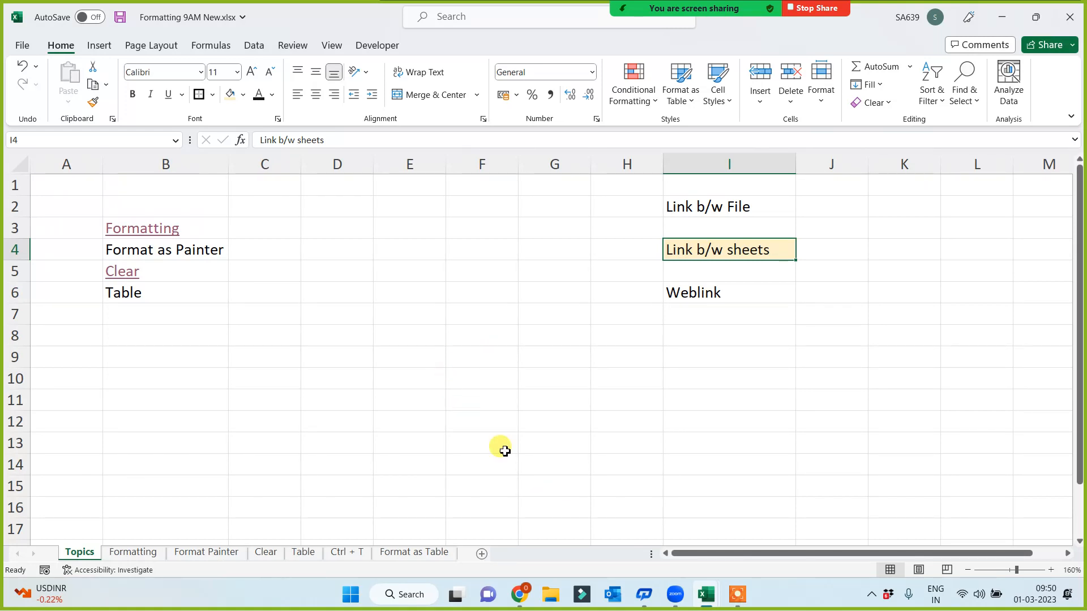
Step: Look through the 9to10am Excel jan2023 WhatsApp group chat, then return to the Topics sheet
{"action": "left_click", "coordinate": [525, 600]}
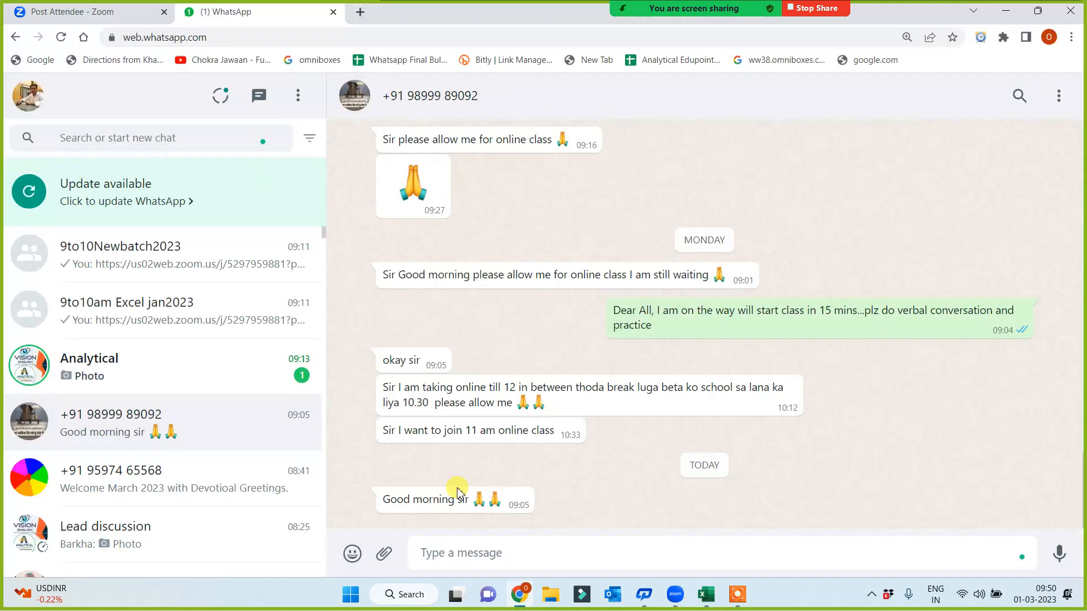
{"action": "left_click", "coordinate": [136, 351]}
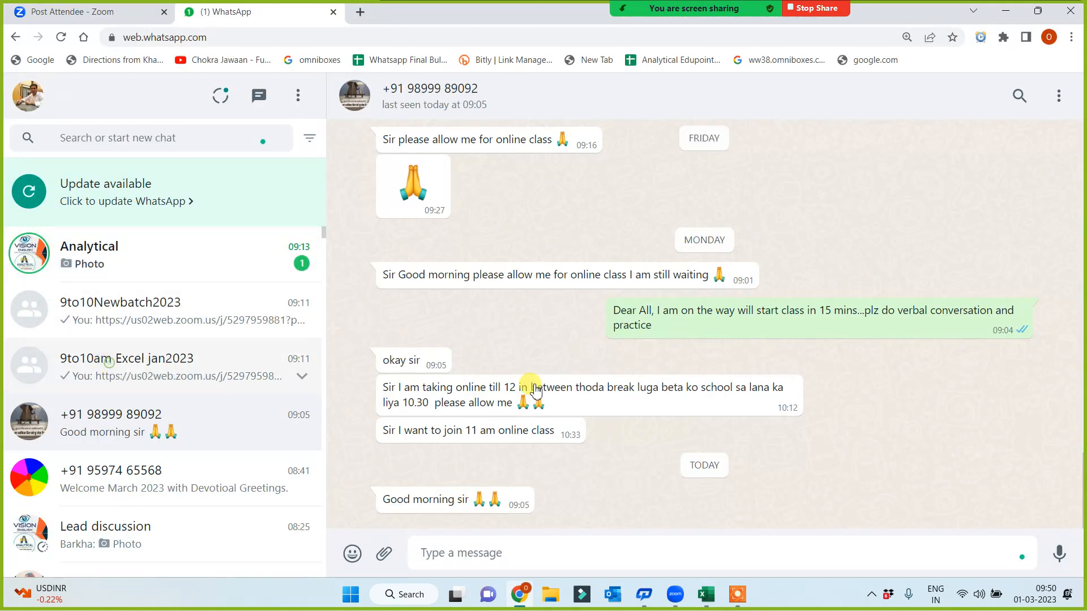
{"action": "scroll", "coordinate": [790, 322], "scroll_direction": "up", "scroll_amount": 2}
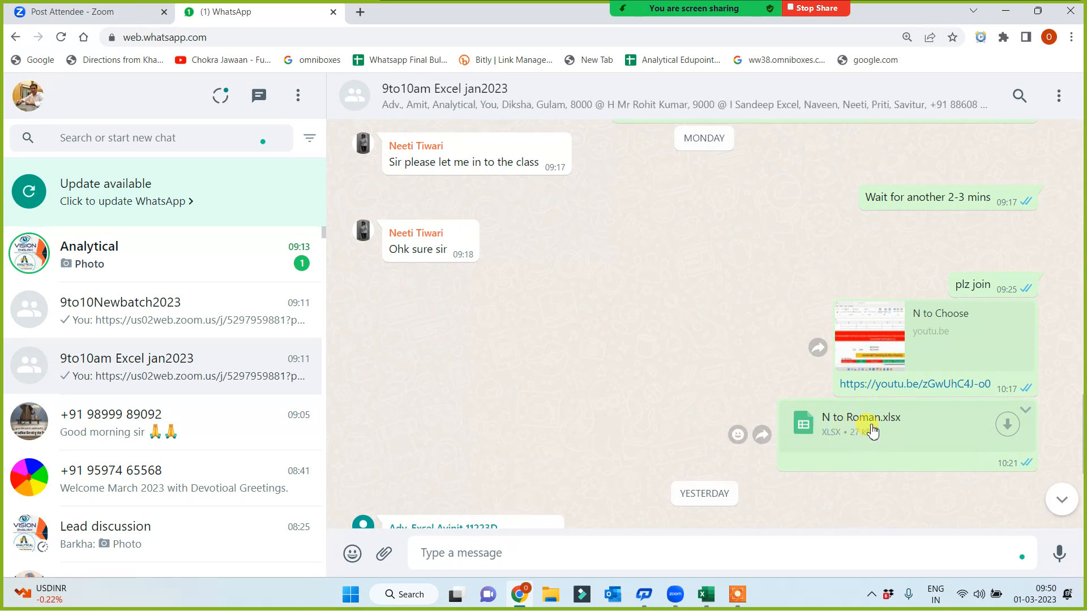
{"action": "scroll", "coordinate": [858, 433], "scroll_direction": "up", "scroll_amount": 10}
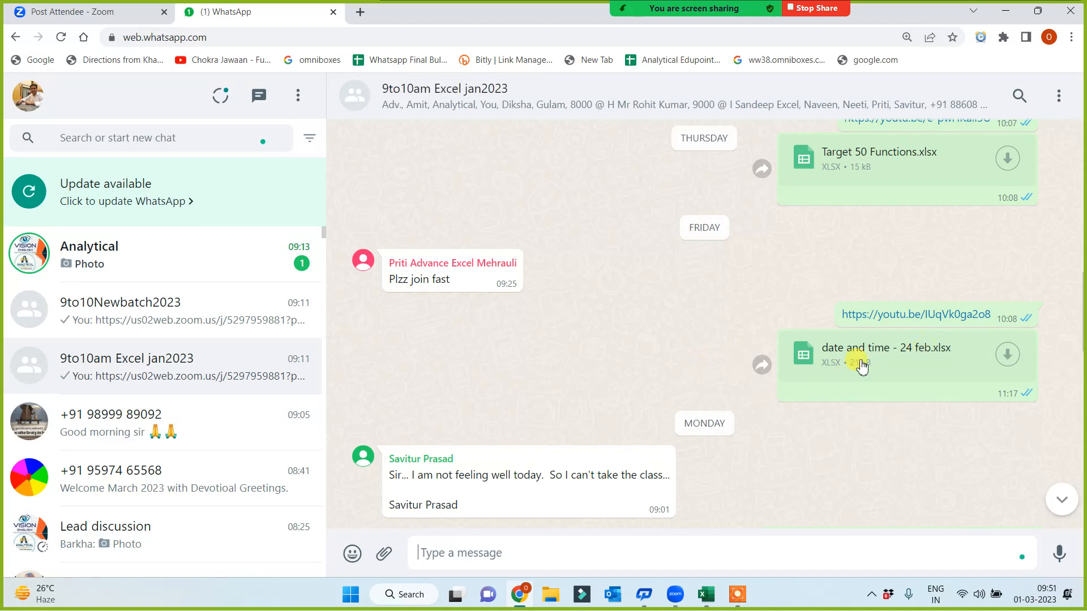
{"action": "scroll", "coordinate": [756, 309], "scroll_direction": "up", "scroll_amount": 10}
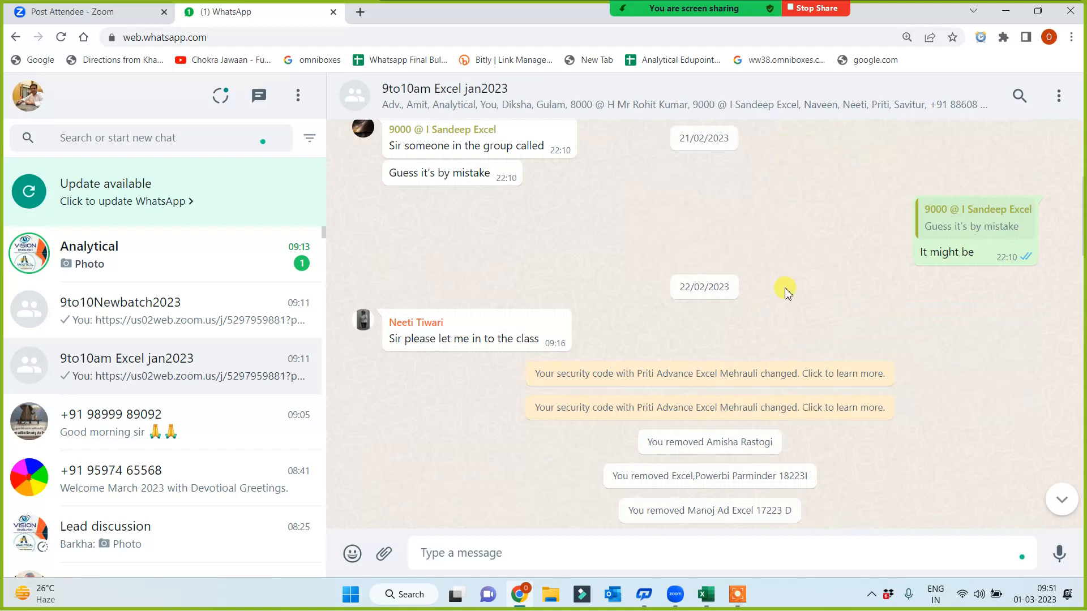
{"action": "key", "text": "alt+Tab"}
{"action": "left_click", "coordinate": [633, 347]}
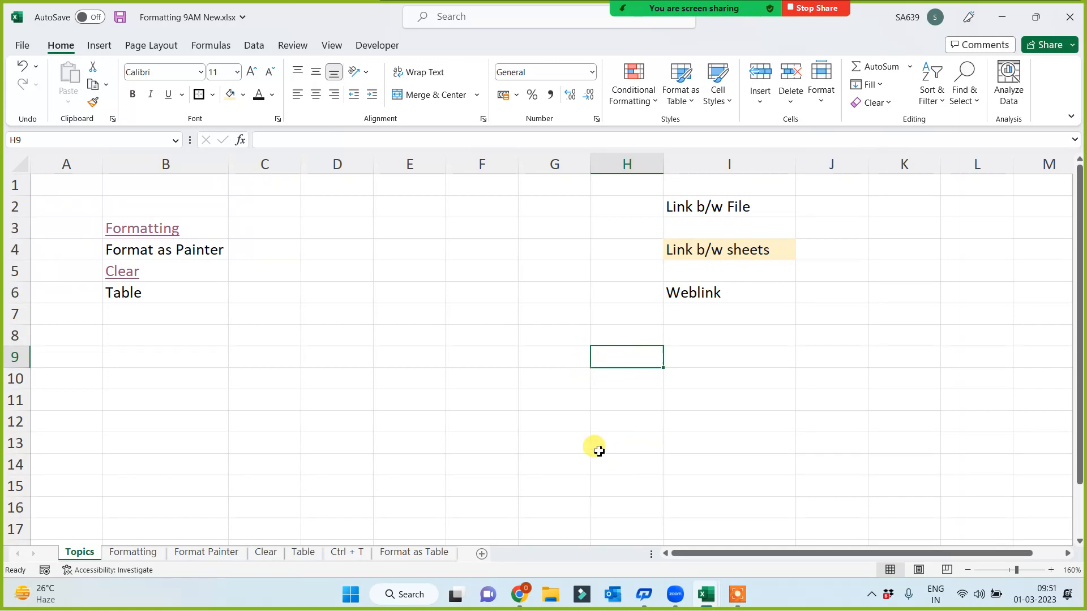
Step: Enter Day1 in E5 and fill the series down to Day12 in E16
{"action": "left_click", "coordinate": [380, 271]}
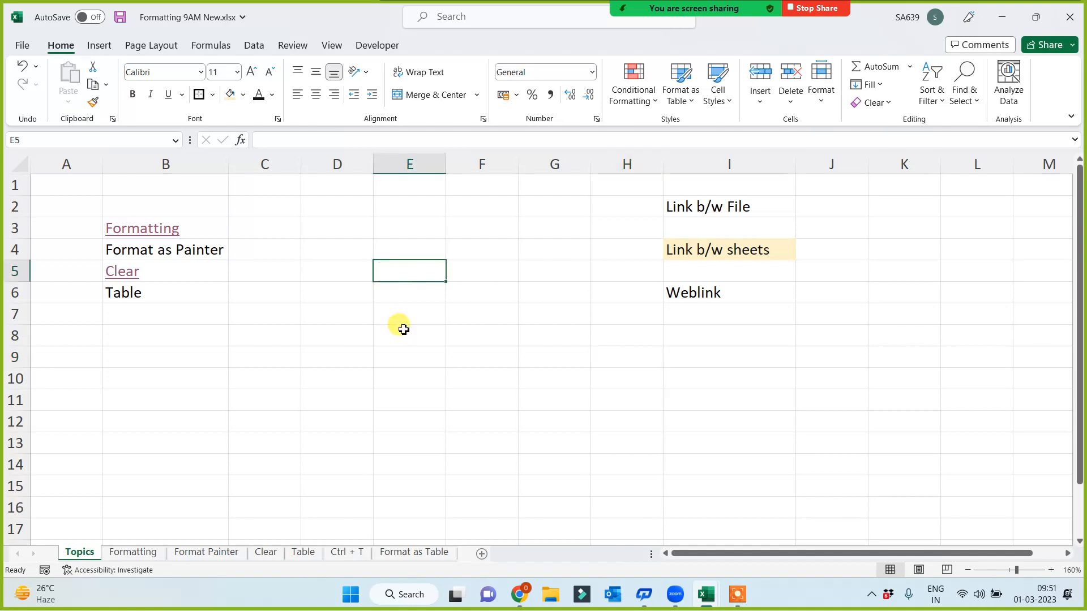
{"action": "type", "text": "Day"}
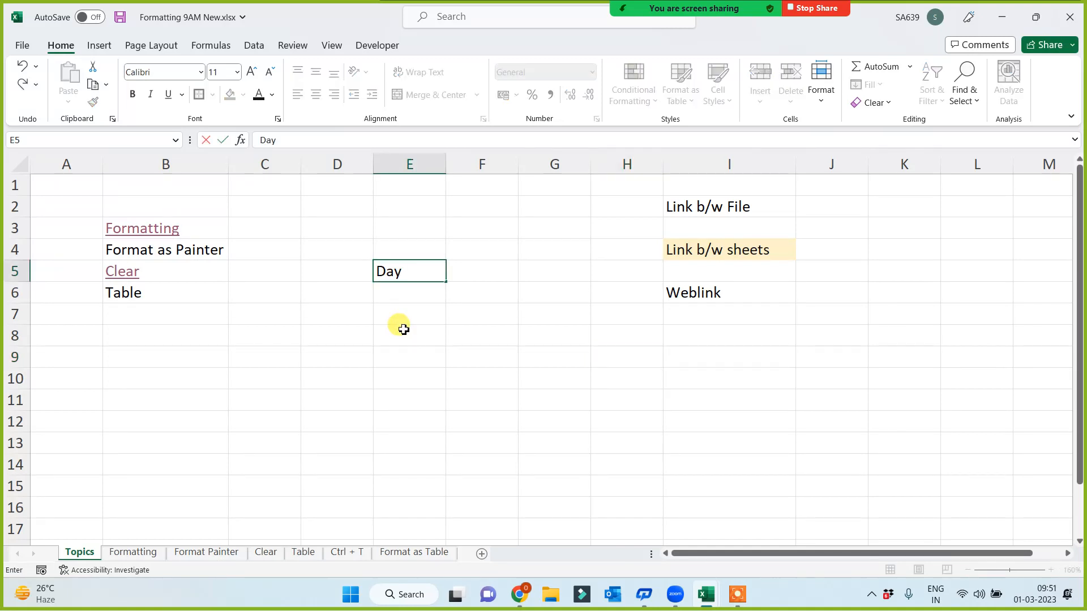
{"action": "type", "text": "1"}
{"action": "left_click", "coordinate": [405, 343]}
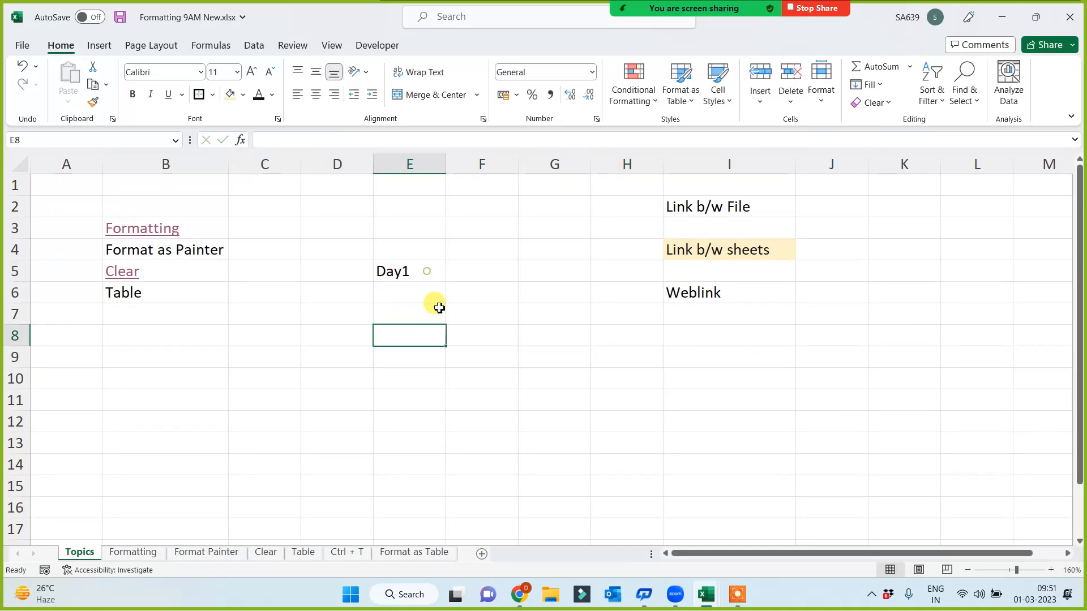
{"action": "left_click", "coordinate": [444, 278]}
{"action": "left_click_drag", "start_coordinate": [448, 282], "coordinate": [426, 511]}
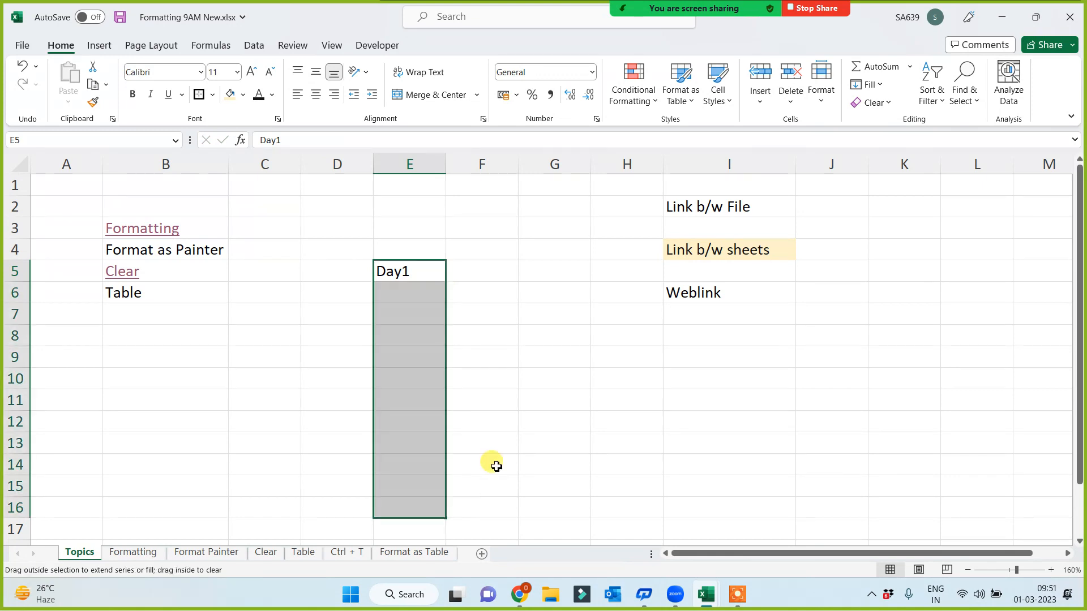
{"action": "left_click", "coordinate": [521, 407]}
Step: Enter 'Basic Fun' in F5 as Day1's topic
{"action": "left_click", "coordinate": [456, 270]}
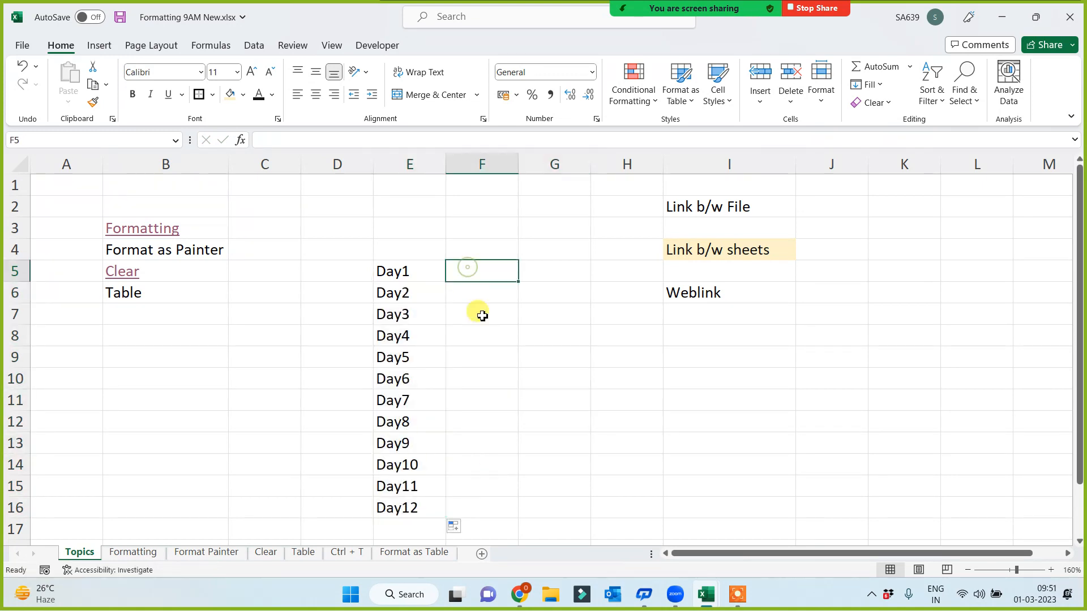
{"action": "type", "text": "Basi"}
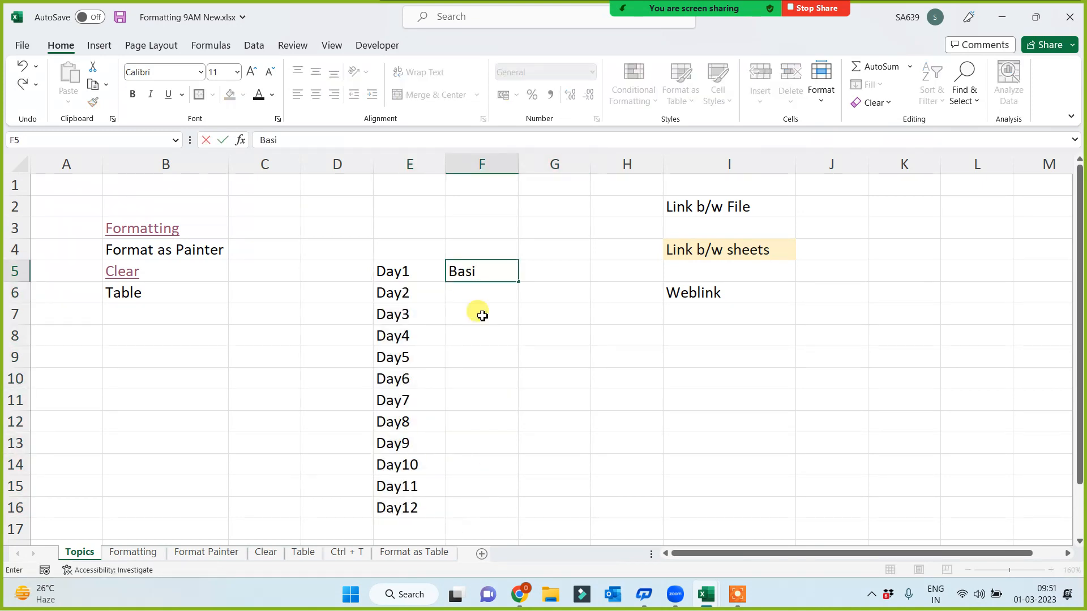
{"action": "type", "text": "c Fun"}
{"action": "left_click", "coordinate": [482, 315]}
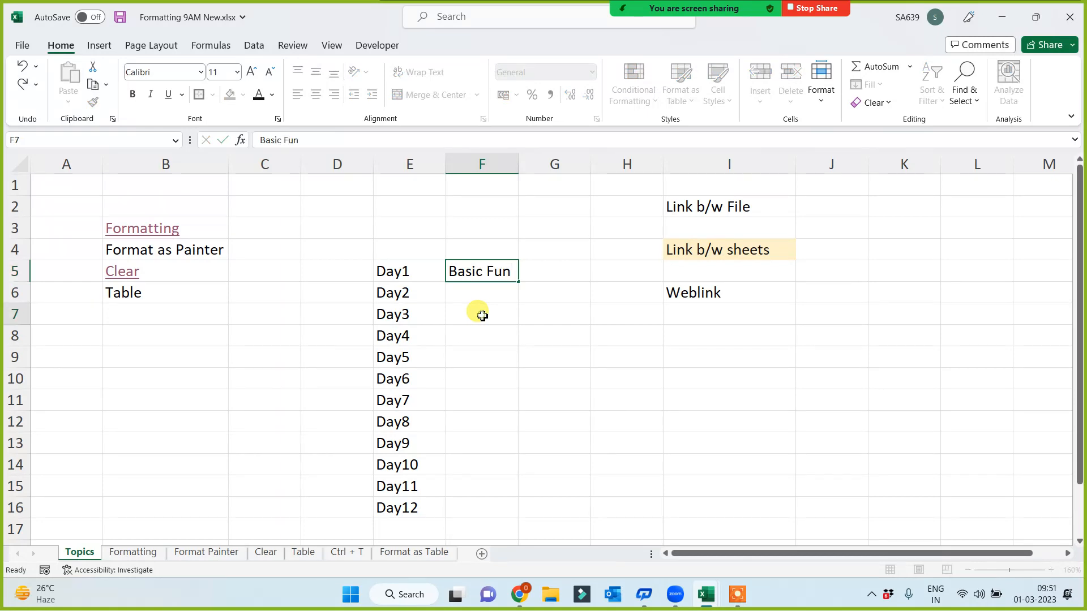
{"action": "key", "text": "Up"}
{"action": "key", "text": "Up"}
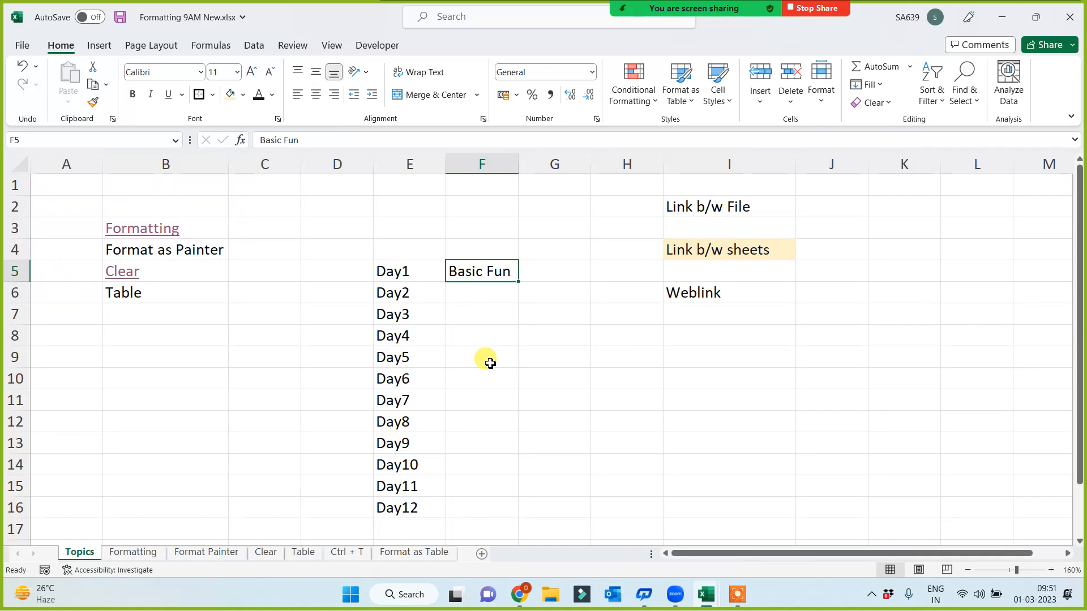
{"action": "left_click", "coordinate": [406, 274]}
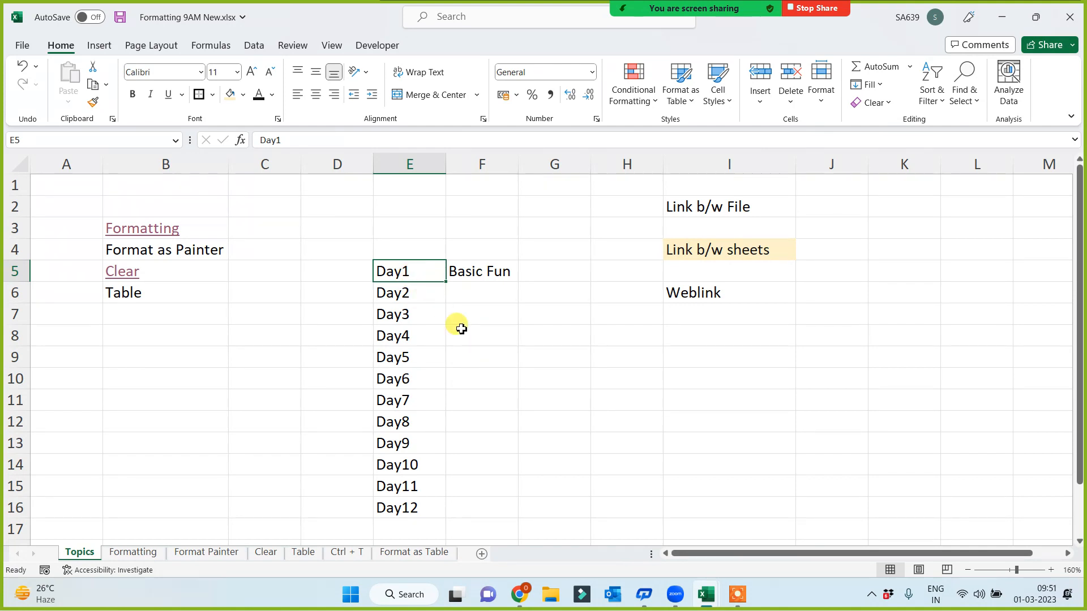
Step: Hyperlink Day1 in E5 to the existing file 10 funs.xlsx
{"action": "right_click", "coordinate": [419, 276]}
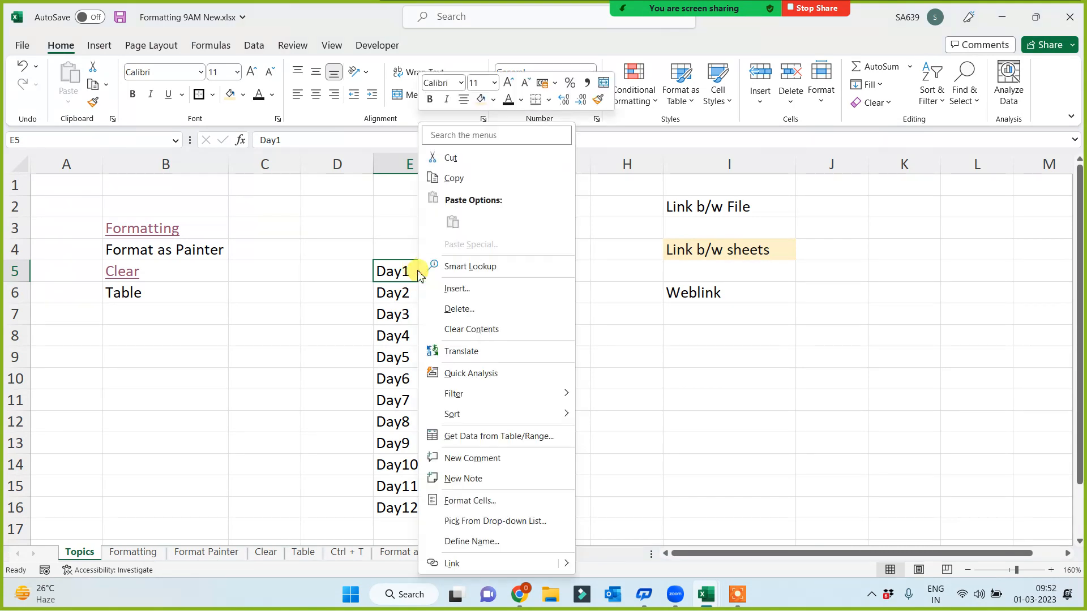
{"action": "left_click", "coordinate": [462, 566]}
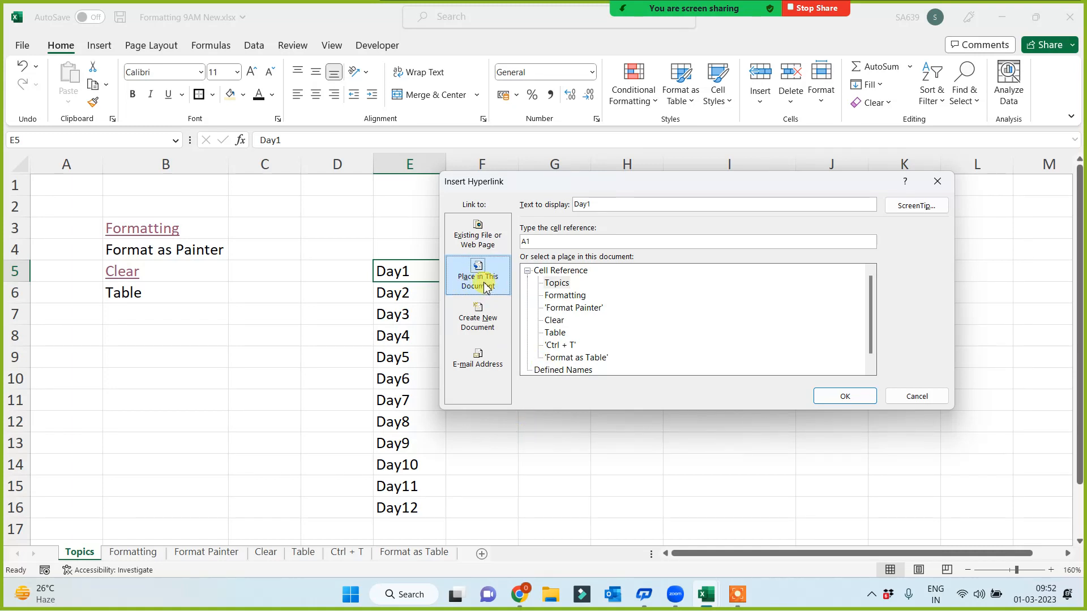
{"action": "left_click", "coordinate": [486, 240]}
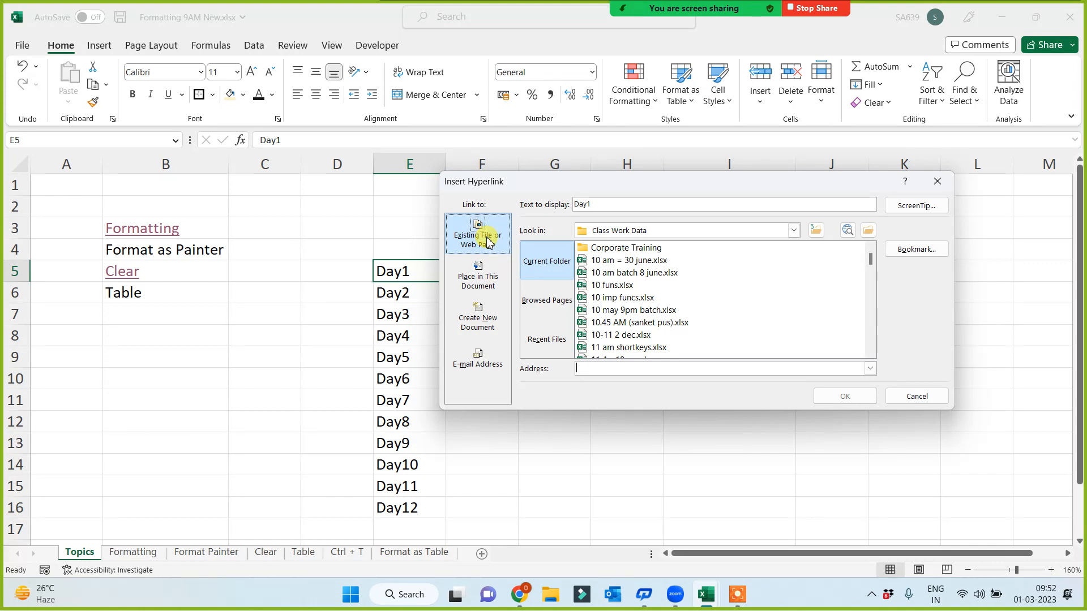
{"action": "left_click", "coordinate": [610, 285]}
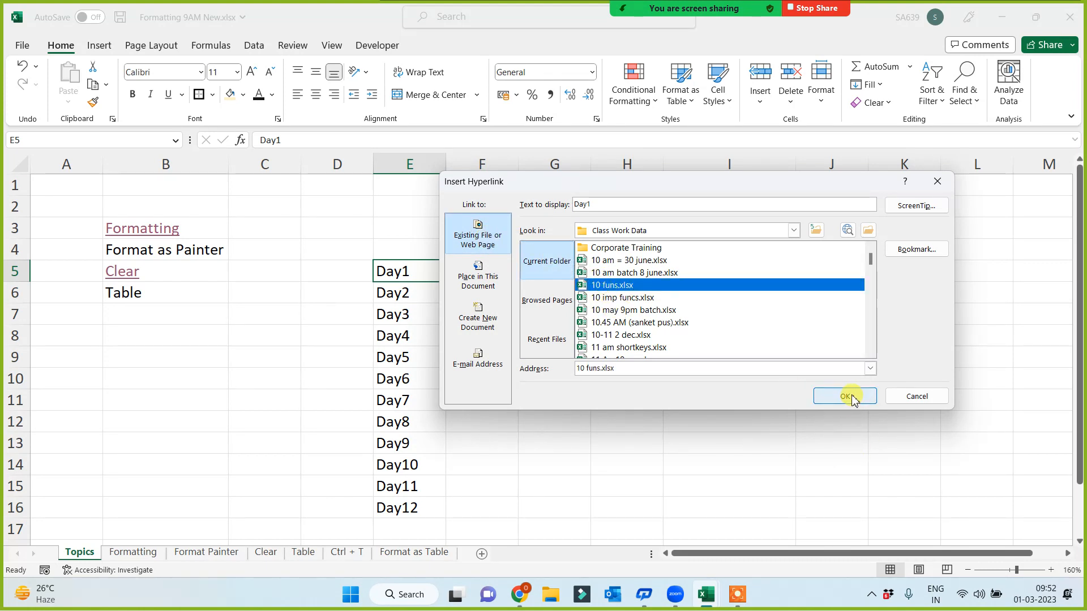
{"action": "left_click", "coordinate": [849, 396]}
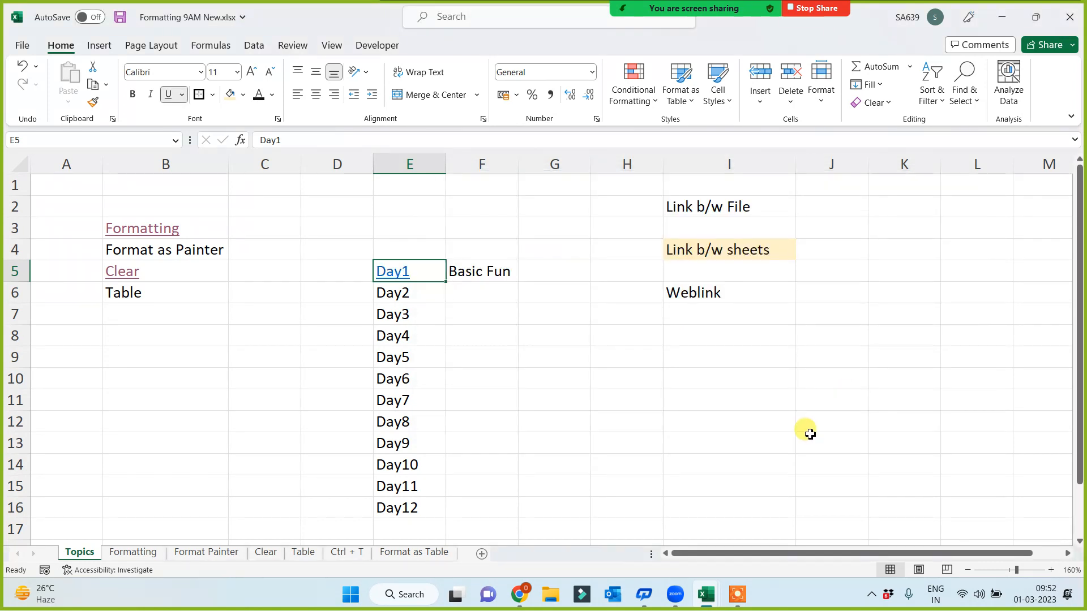
Step: Hyperlink Day2 in E6 to the file 11 am shortkeys.xlsx
{"action": "right_click", "coordinate": [419, 294]}
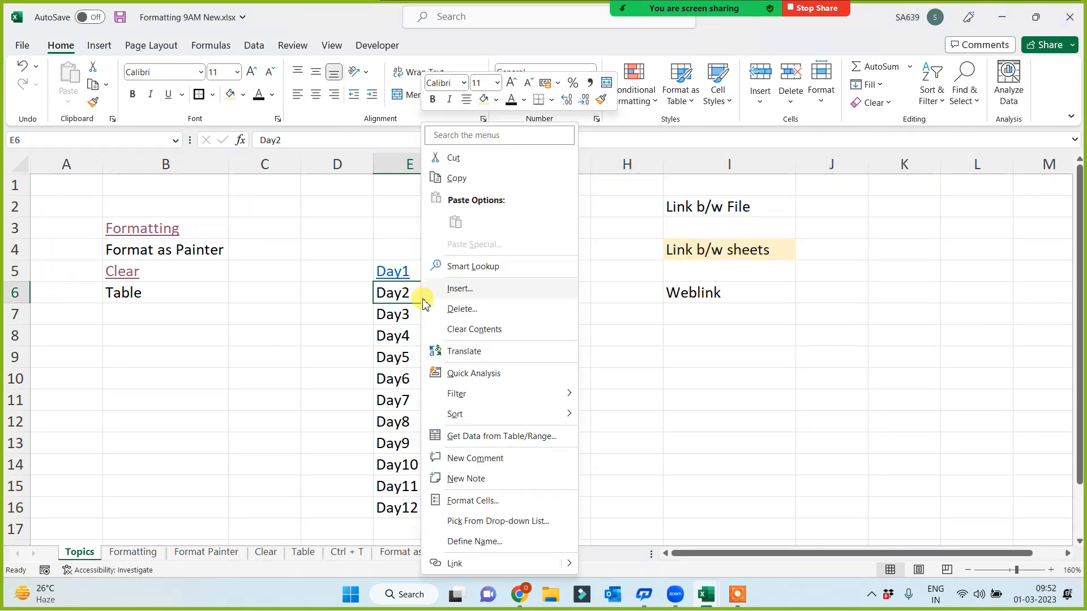
{"action": "left_click", "coordinate": [456, 564]}
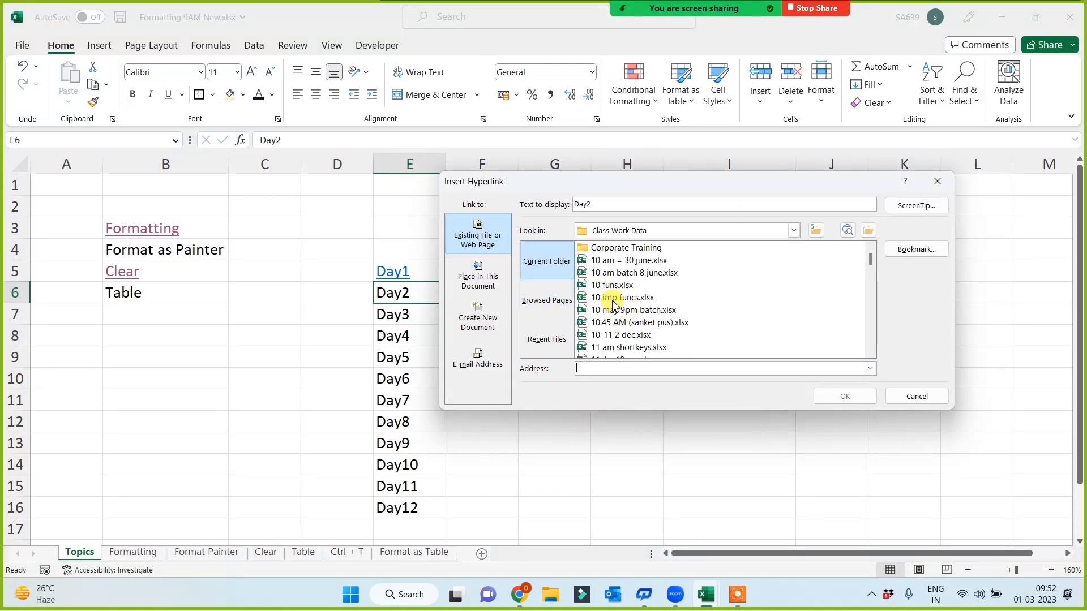
{"action": "left_click", "coordinate": [605, 334]}
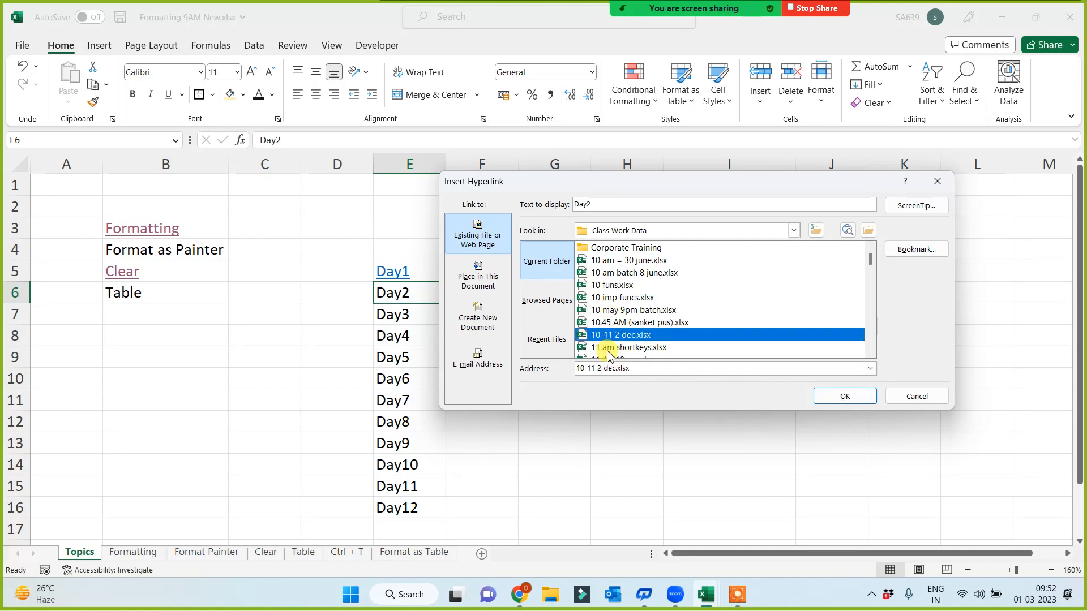
{"action": "left_click", "coordinate": [603, 348]}
{"action": "left_click", "coordinate": [844, 395]}
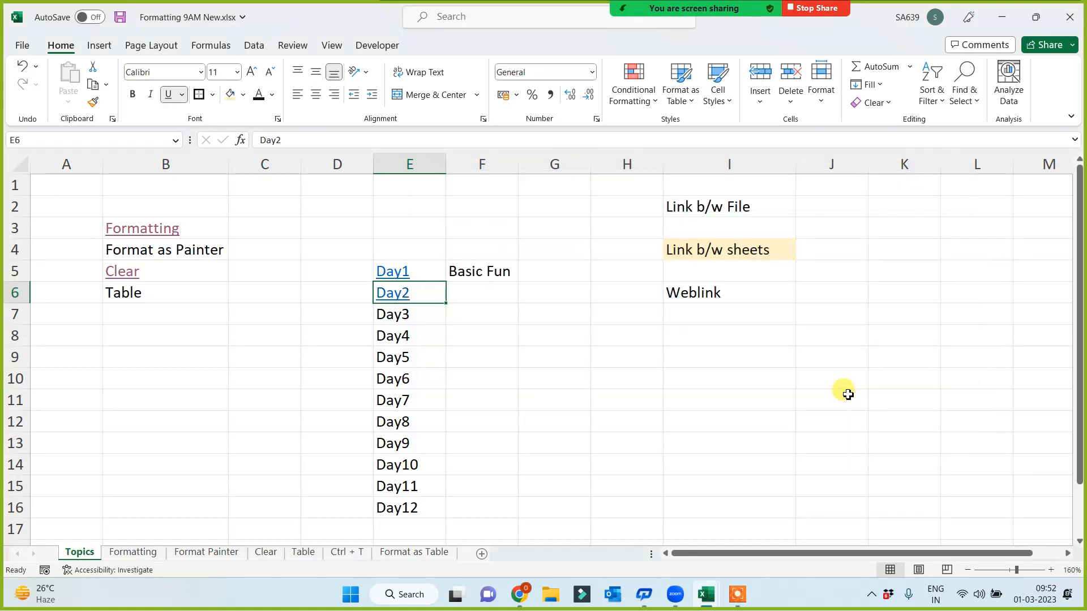
{"action": "left_click", "coordinate": [480, 296]}
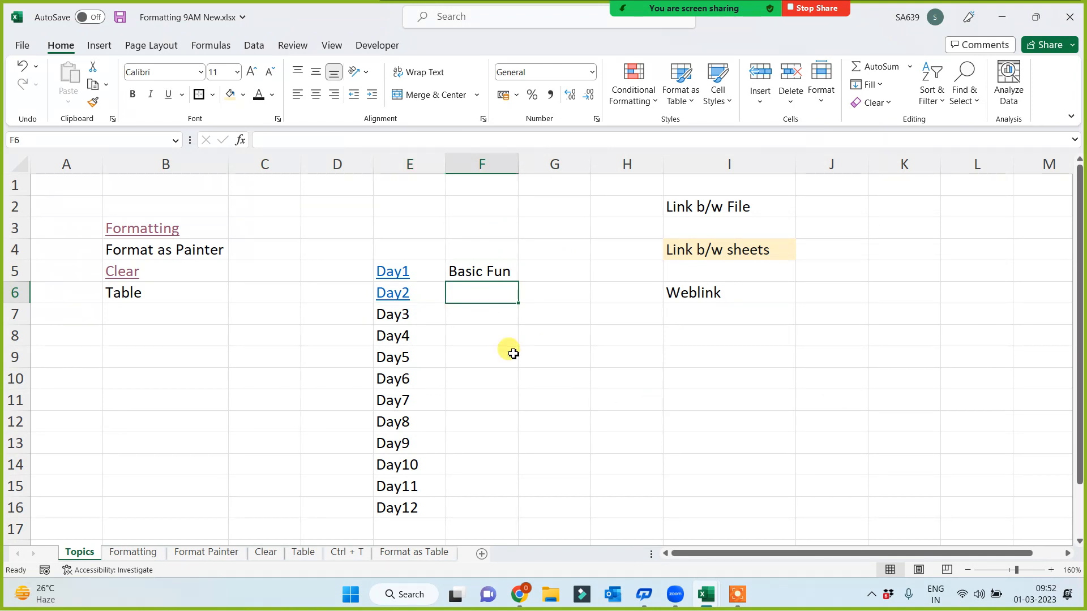
{"action": "type", "text": "sho"}
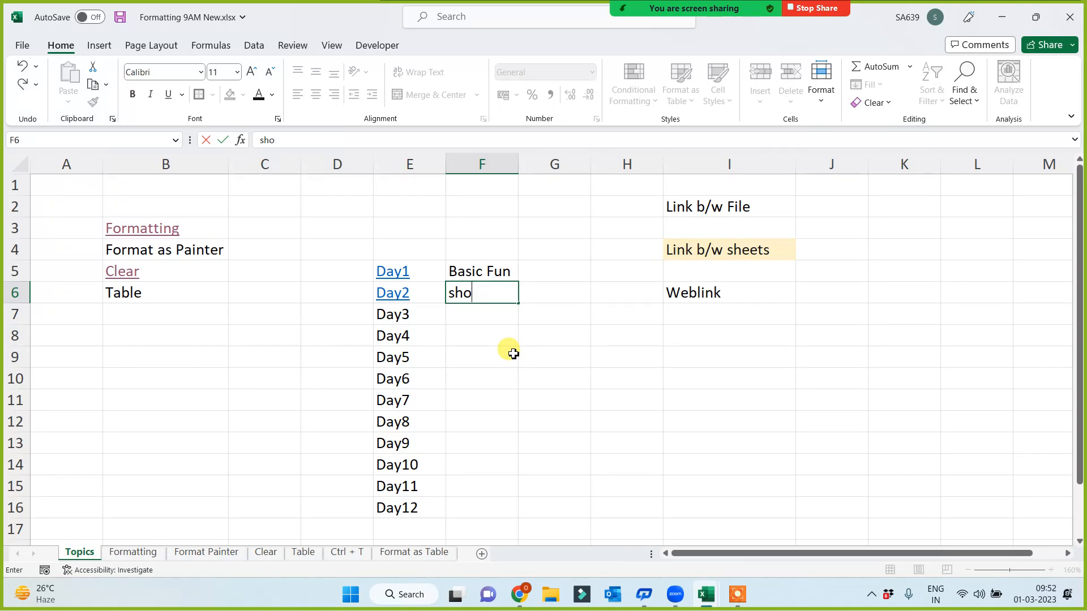
{"action": "type", "text": "ut keys"}
{"action": "key", "text": "Return"}
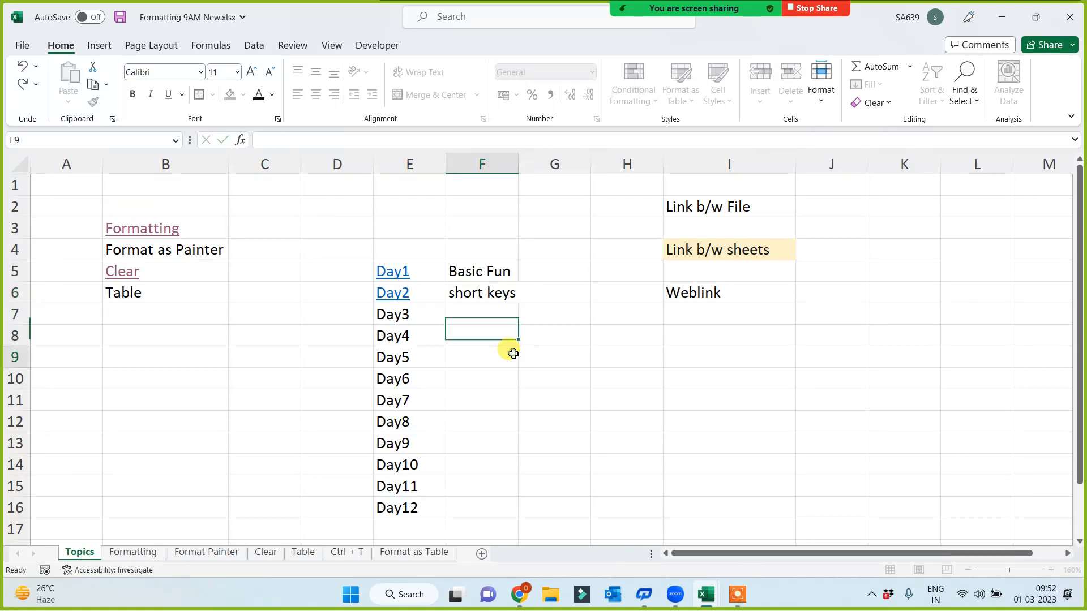
{"action": "left_click", "coordinate": [513, 352]}
{"action": "left_click_drag", "start_coordinate": [514, 166], "coordinate": [546, 166]}
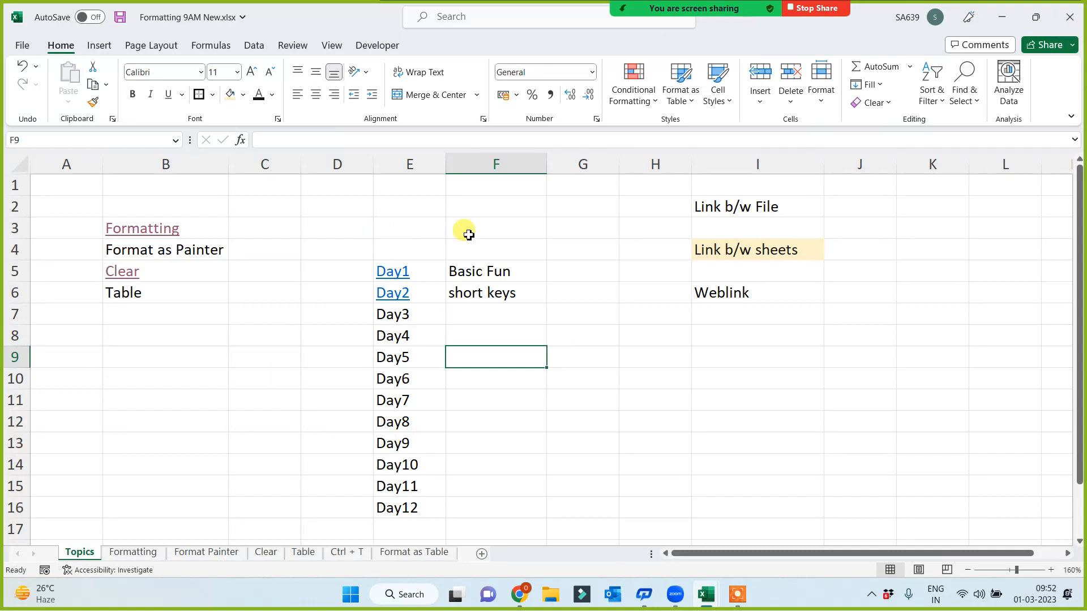
{"action": "left_click", "coordinate": [610, 398]}
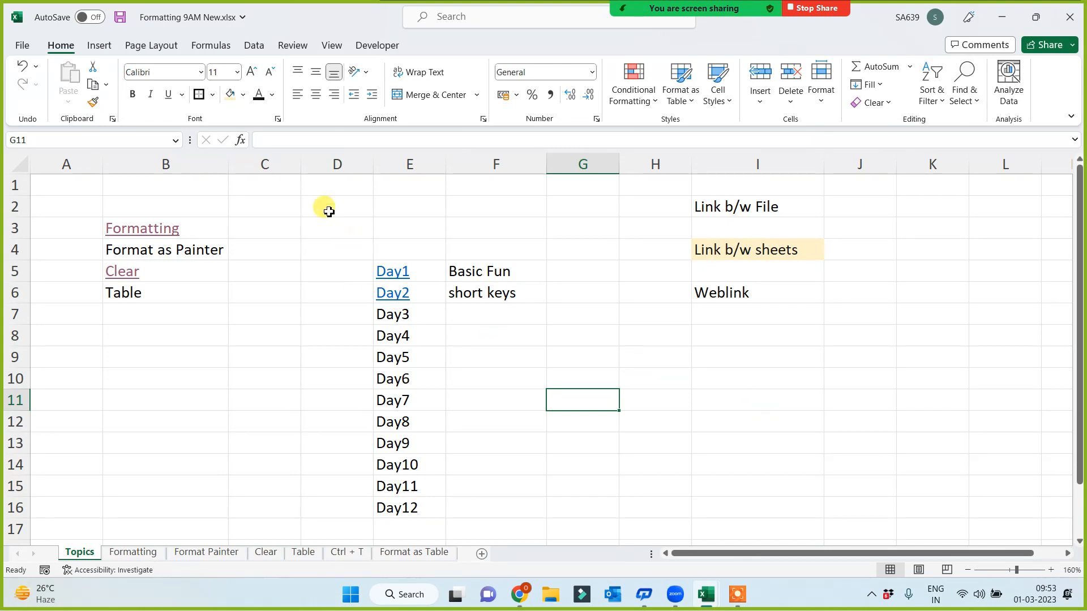
{"action": "left_click_drag", "start_coordinate": [323, 186], "coordinate": [792, 532]}
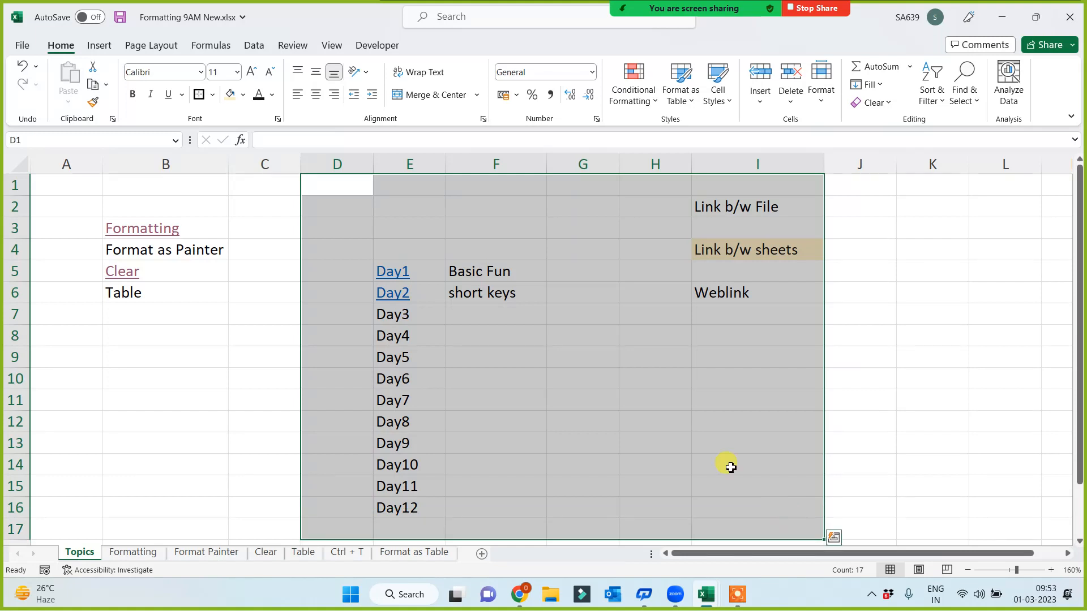
{"action": "left_click", "coordinate": [672, 441]}
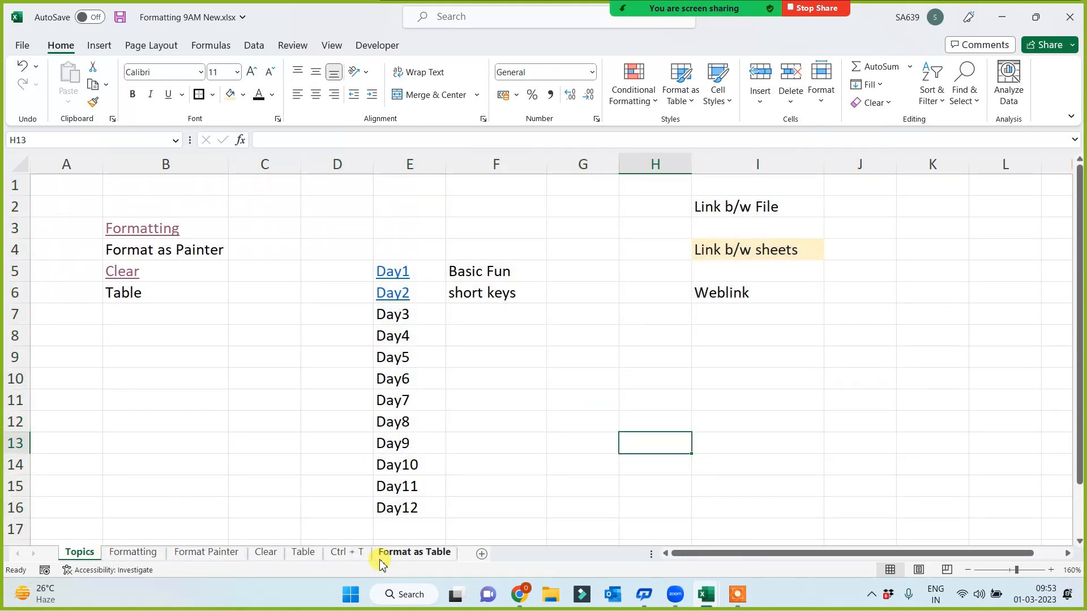
{"action": "left_click", "coordinate": [593, 423]}
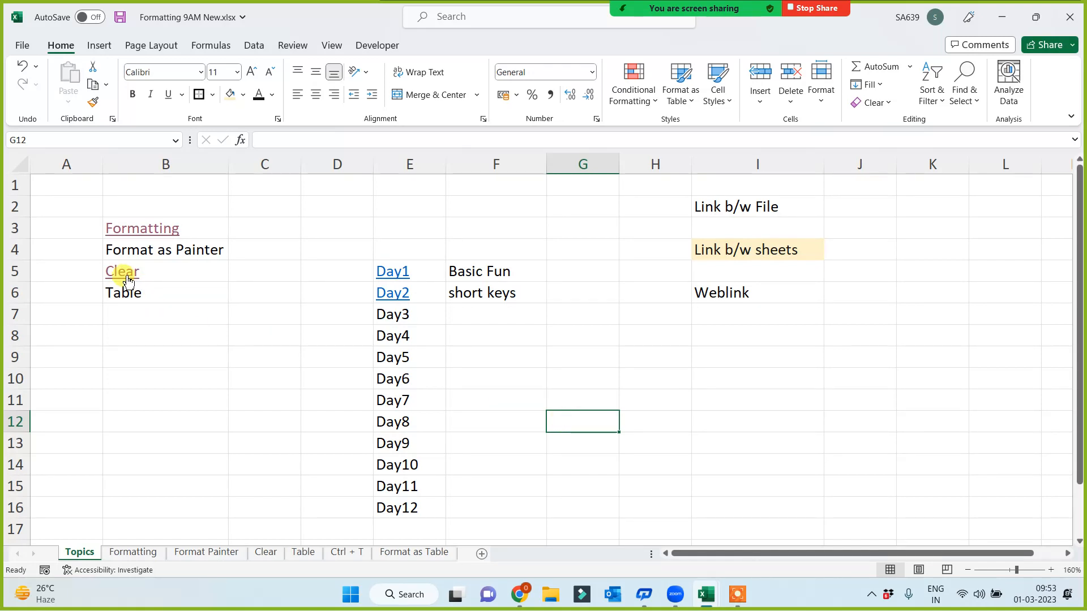
{"action": "left_click", "coordinate": [695, 378]}
{"action": "left_click", "coordinate": [743, 293]}
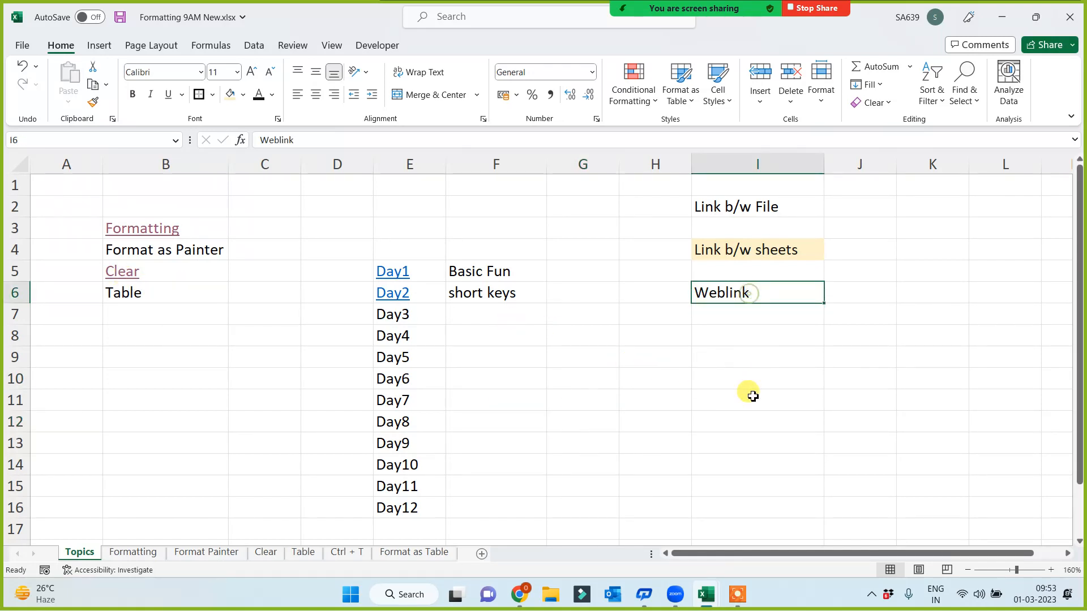
{"action": "left_click", "coordinate": [751, 401]}
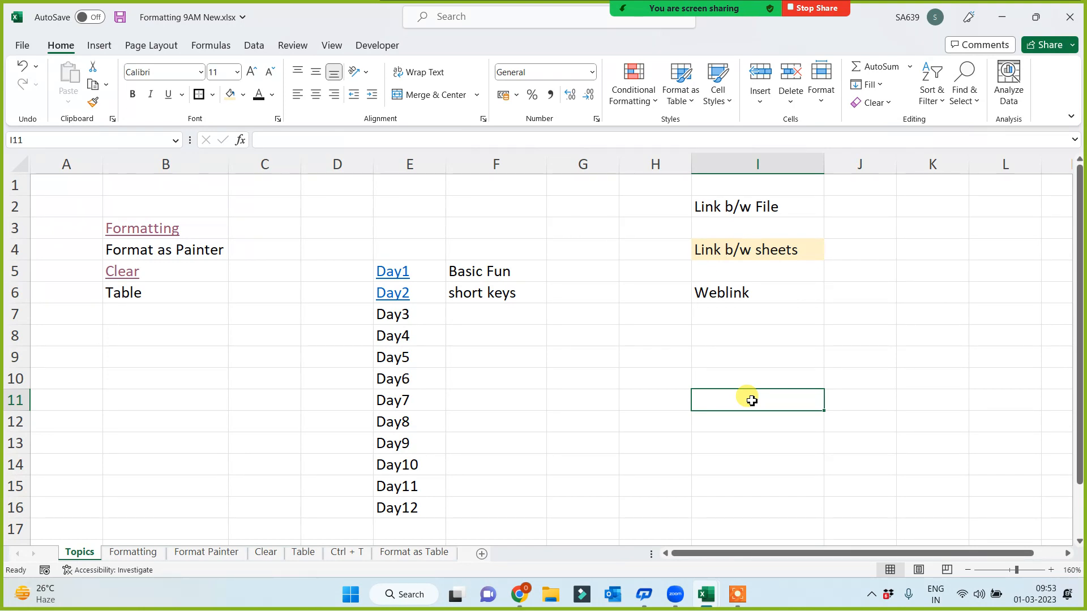
{"action": "type", "text": "www.go"}
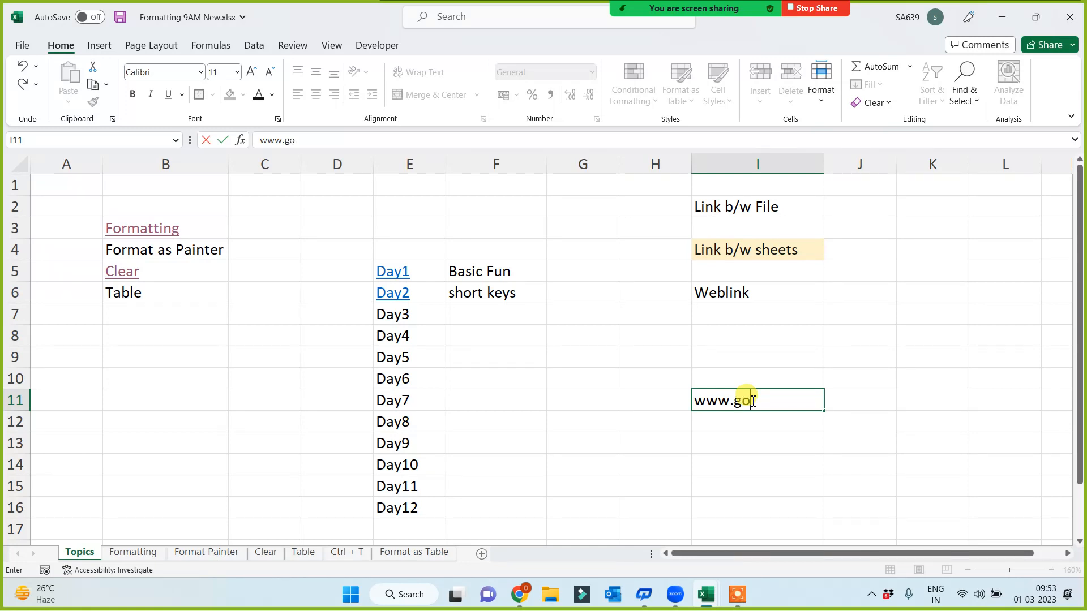
{"action": "type", "text": "ogle.com"}
{"action": "left_click", "coordinate": [755, 449]}
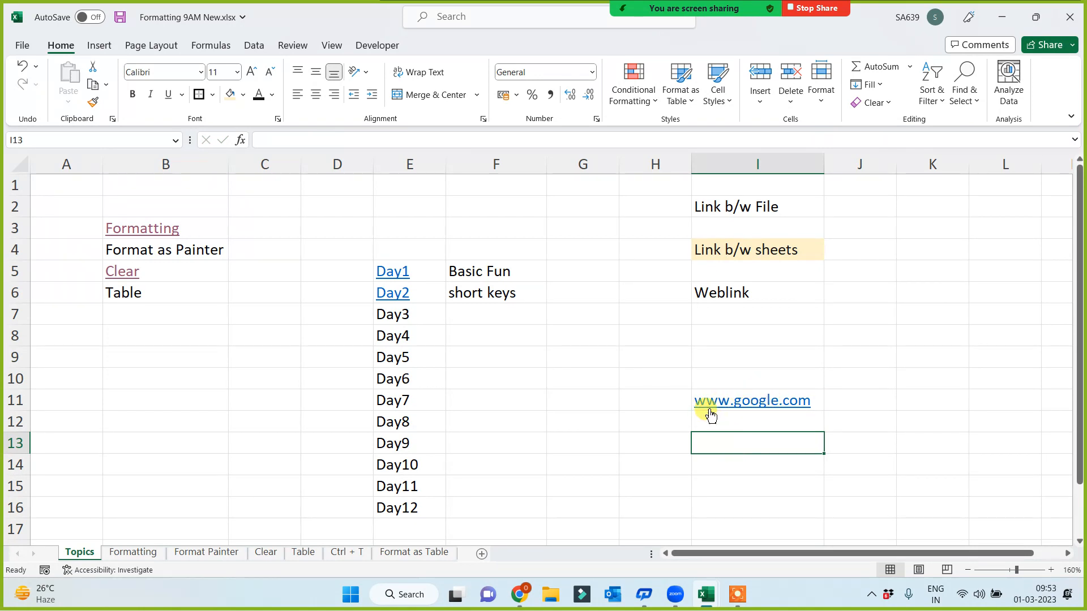
{"action": "left_click", "coordinate": [754, 403]}
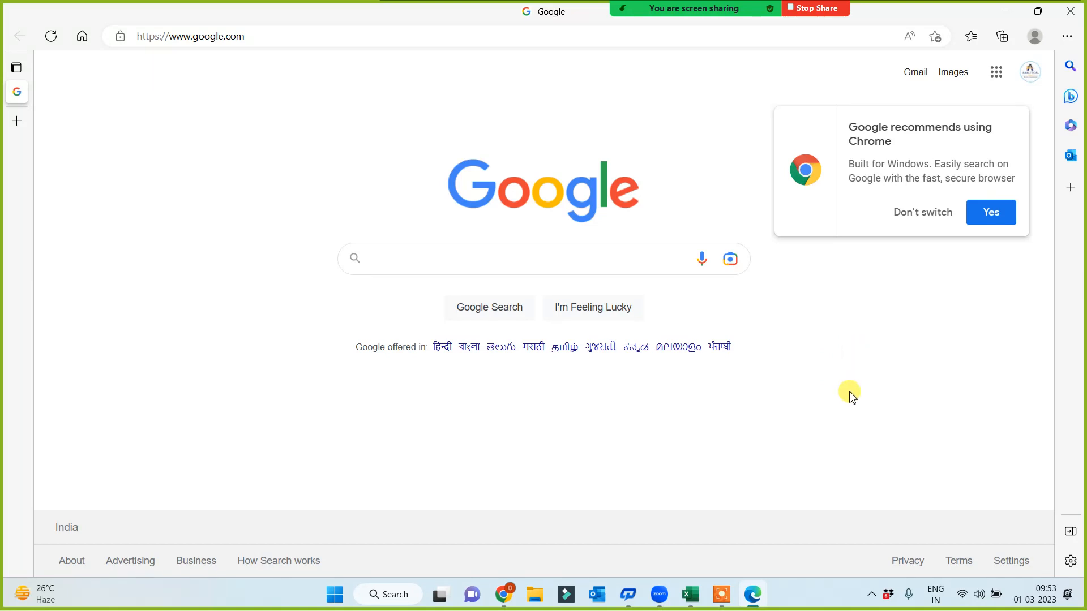
Step: Close the Edge window showing Google to get back to the Excel workbook
{"action": "left_click", "coordinate": [1071, 11]}
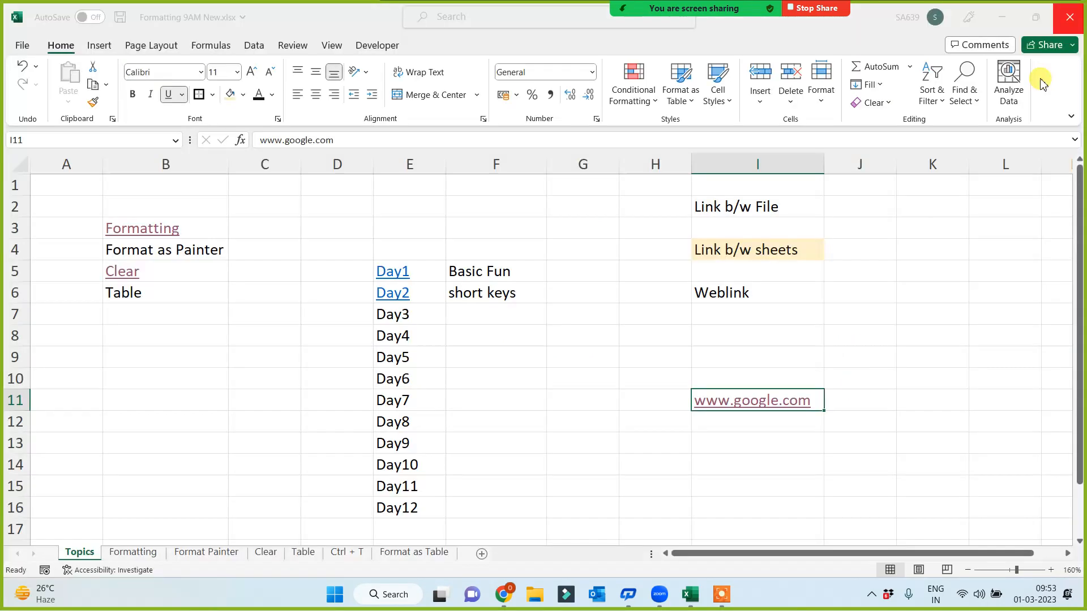
{"action": "left_click", "coordinate": [725, 431]}
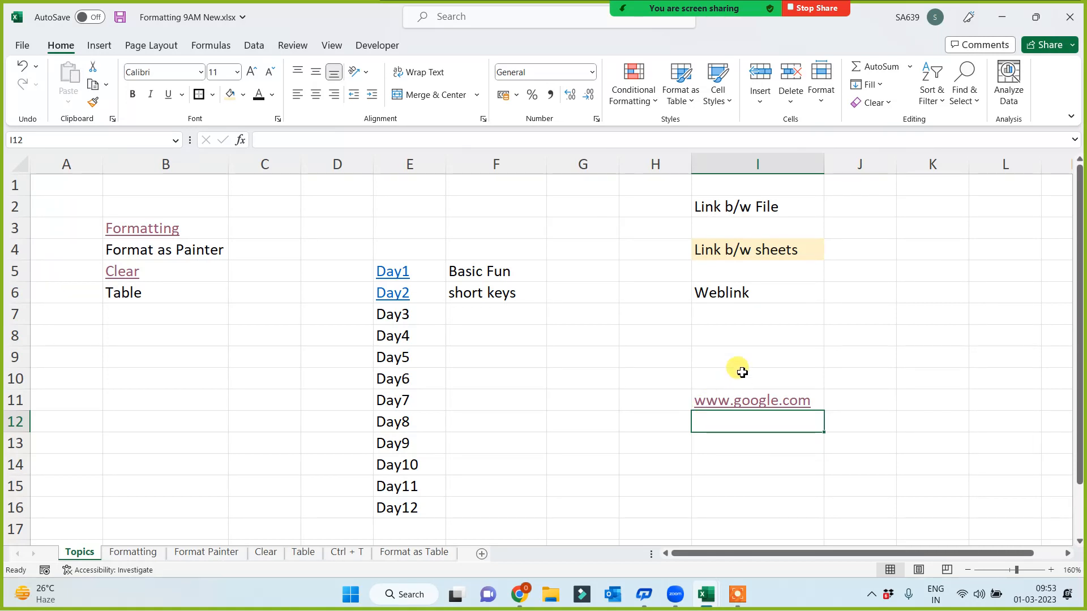
{"action": "left_click_drag", "start_coordinate": [746, 330], "coordinate": [719, 462]}
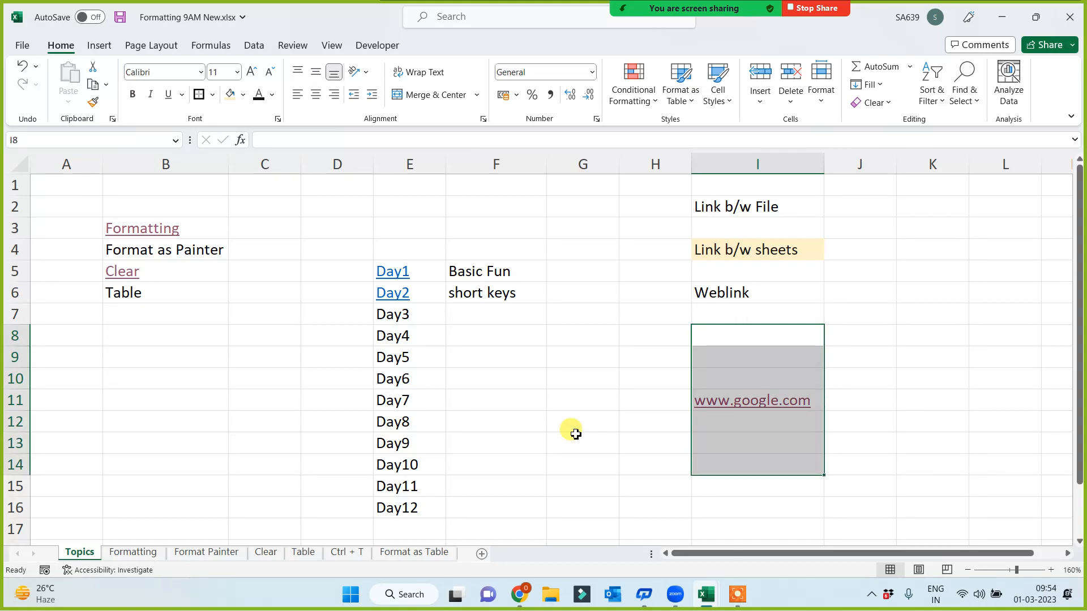
{"action": "left_click", "coordinate": [729, 445]}
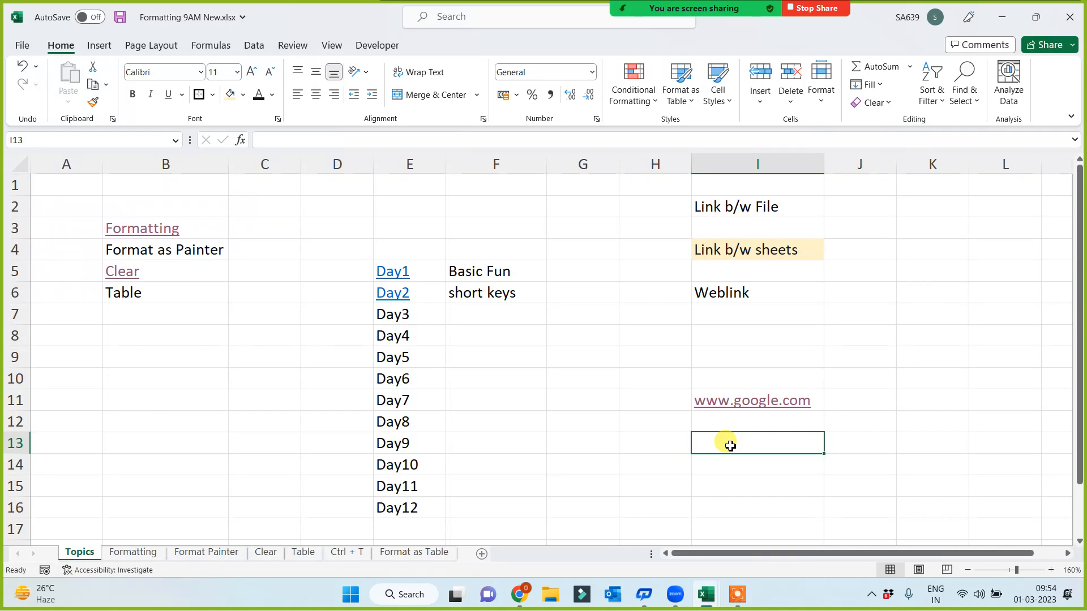
{"action": "left_click_drag", "start_coordinate": [759, 332], "coordinate": [749, 486]}
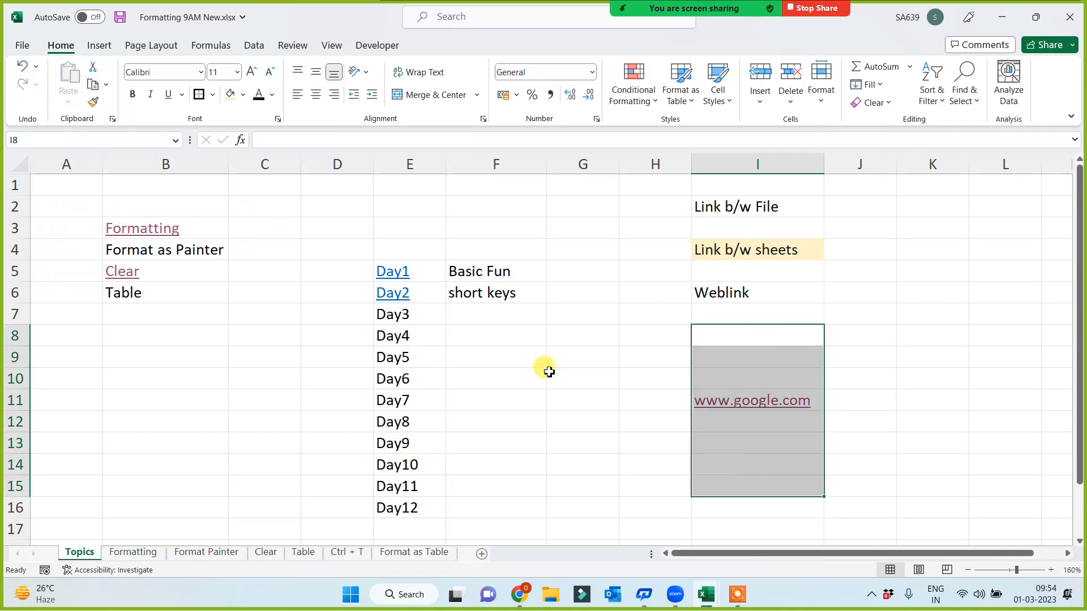
{"action": "left_click", "coordinate": [550, 373]}
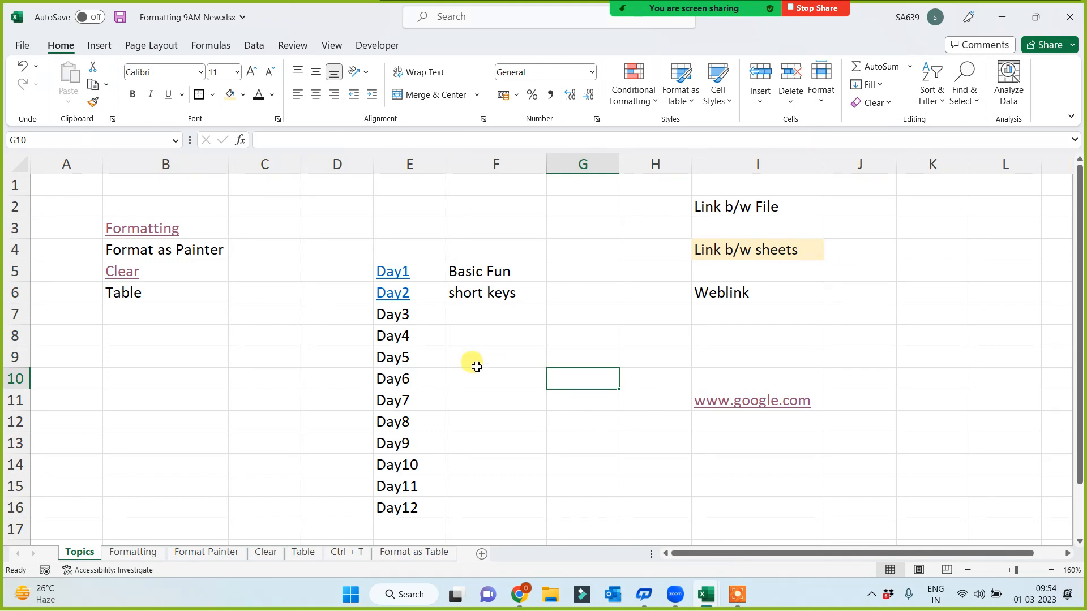
{"action": "mouse_move", "coordinate": [727, 425]}
{"action": "left_click_drag", "start_coordinate": [742, 416], "coordinate": [733, 520]}
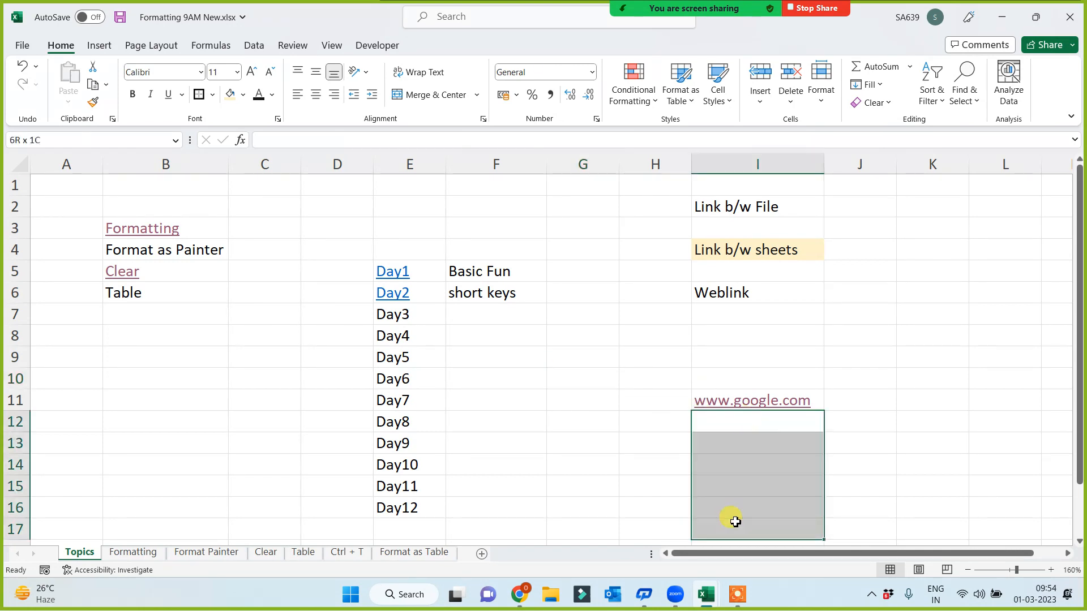
{"action": "left_click", "coordinate": [941, 400]}
{"action": "left_click_drag", "start_coordinate": [755, 424], "coordinate": [735, 526]}
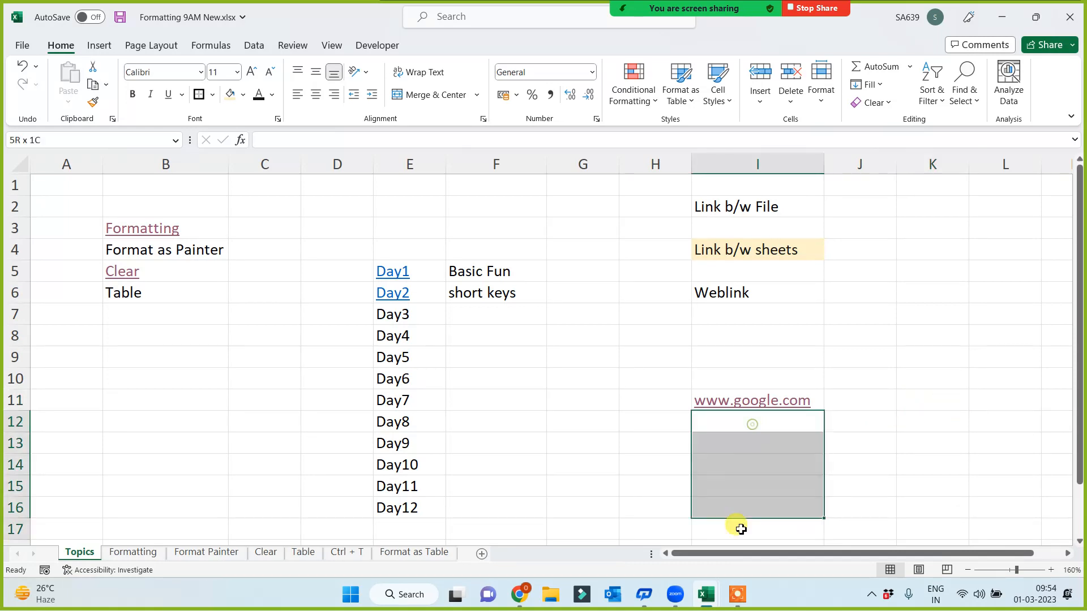
{"action": "left_click", "coordinate": [599, 446]}
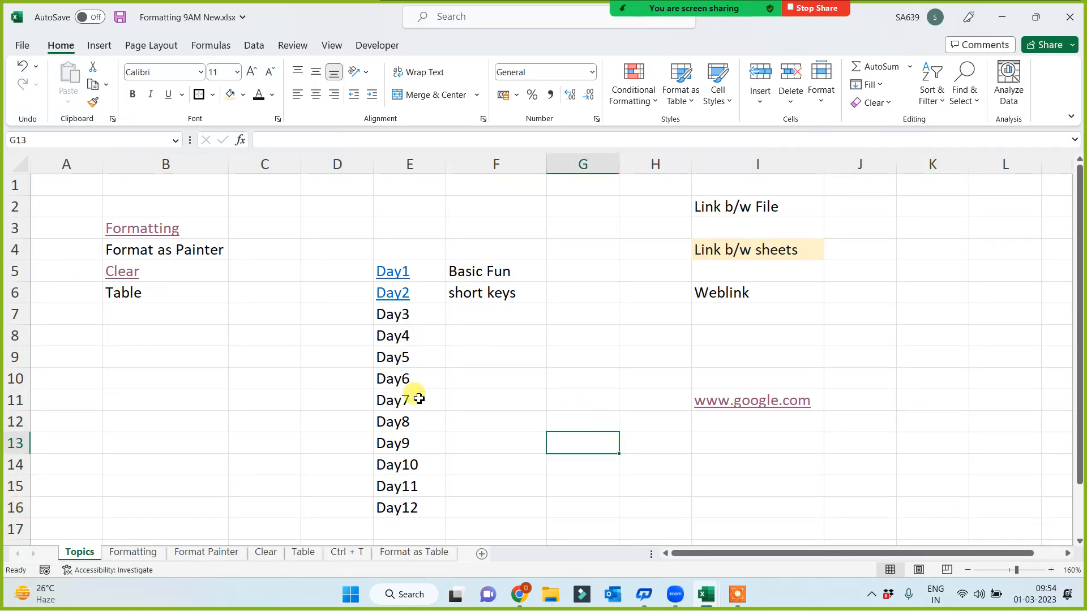
{"action": "left_click", "coordinate": [514, 416]}
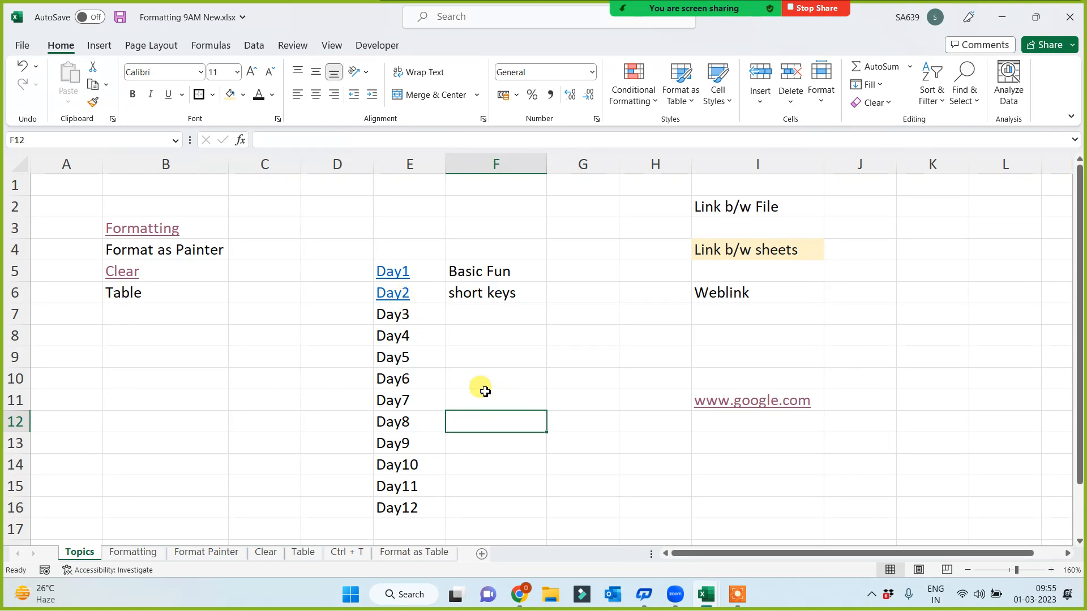
{"action": "left_click", "coordinate": [390, 292]}
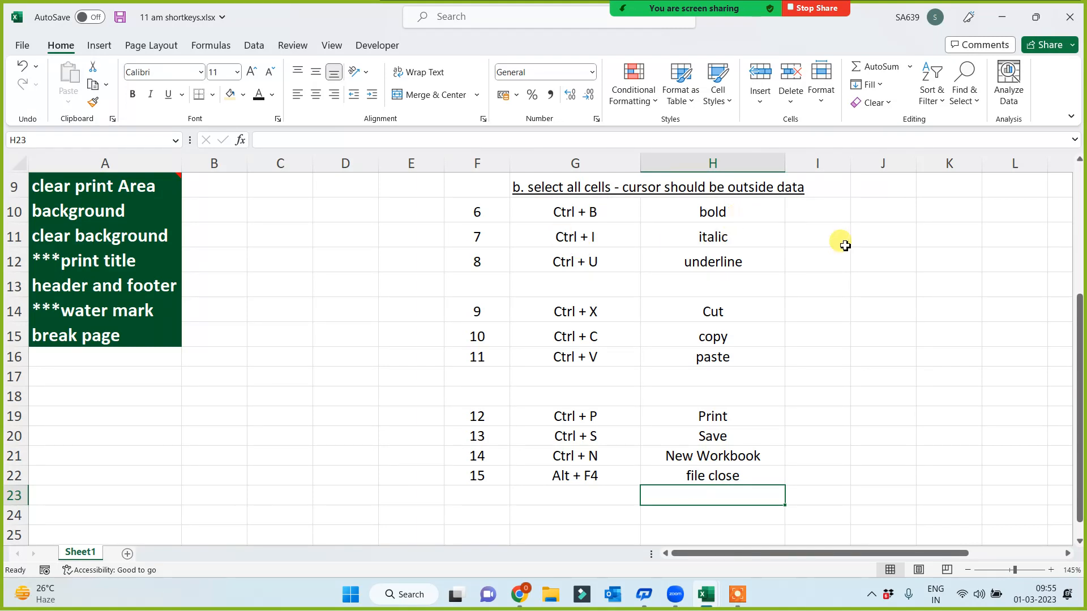
{"action": "left_click", "coordinate": [573, 413]}
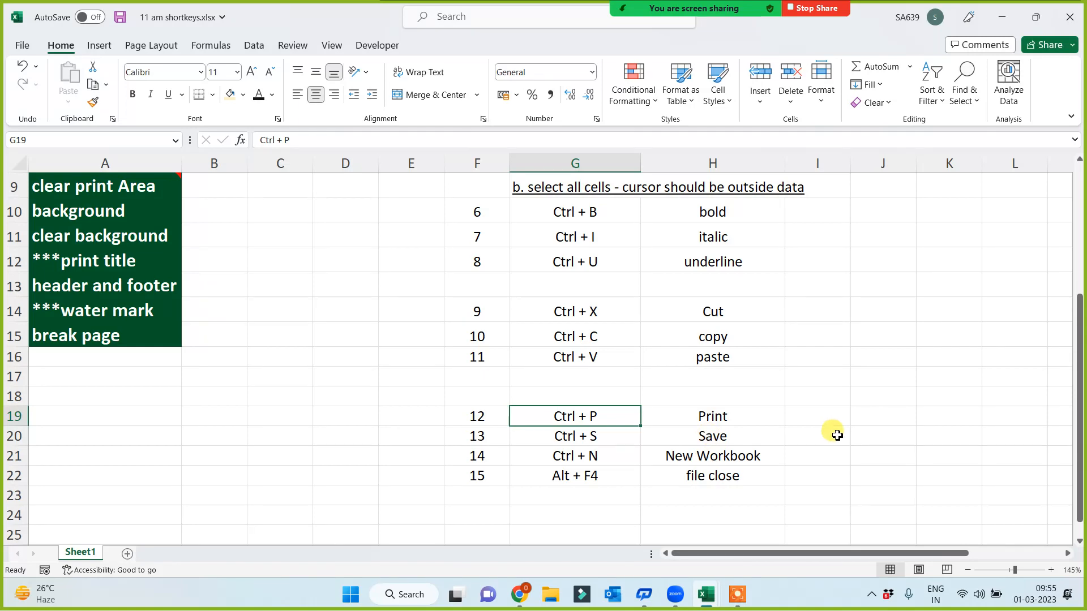
{"action": "scroll", "coordinate": [838, 433], "scroll_direction": "up", "scroll_amount": 2}
{"action": "scroll", "coordinate": [838, 433], "scroll_direction": "up", "scroll_amount": 1}
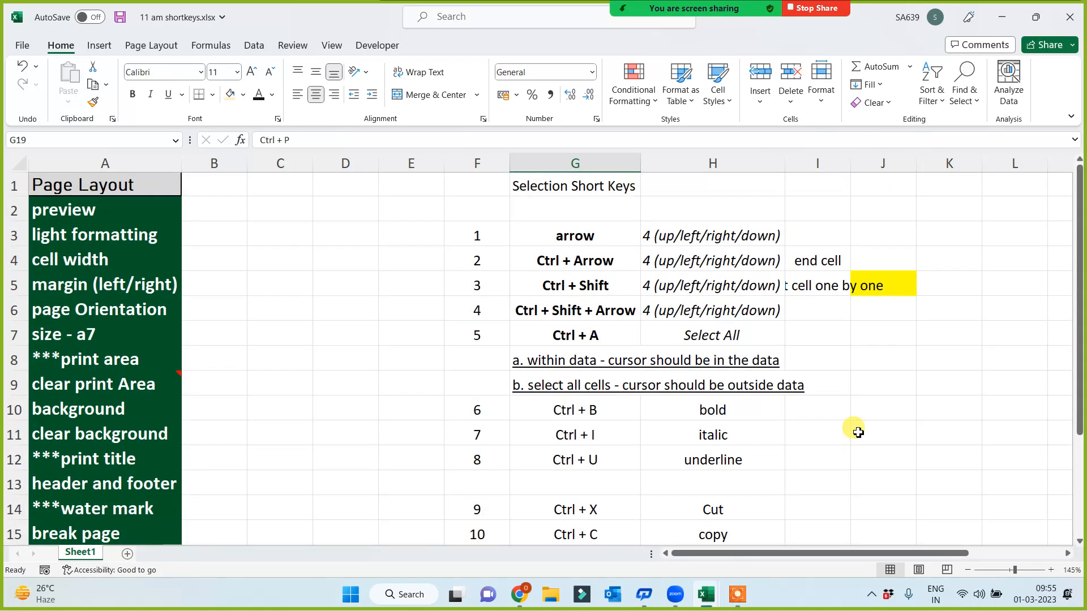
{"action": "scroll", "coordinate": [855, 429], "scroll_direction": "down", "scroll_amount": 3}
{"action": "left_click", "coordinate": [1071, 16]}
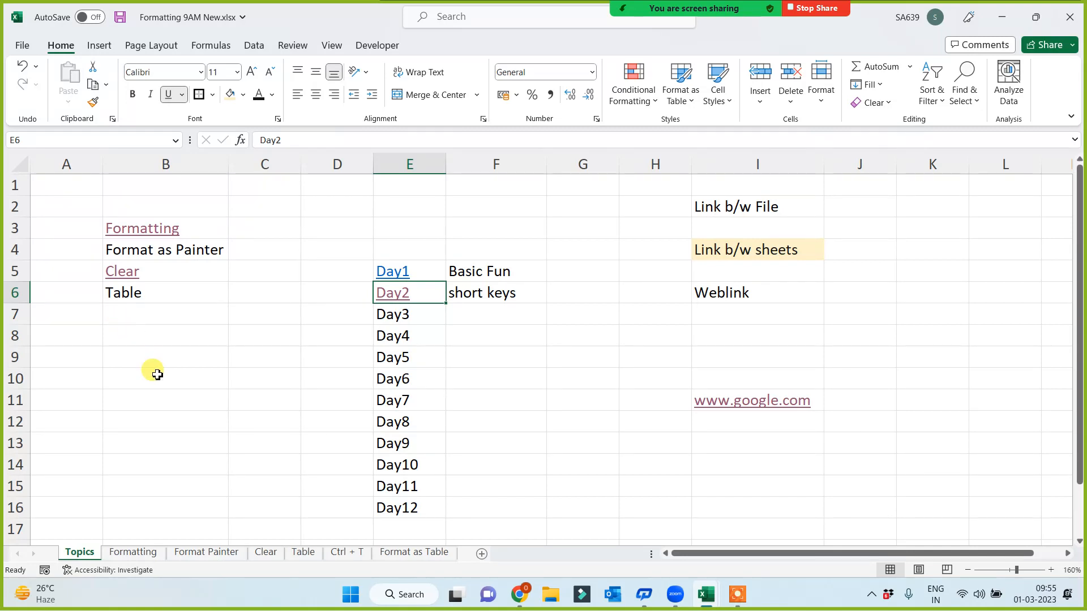
Step: On the Formatting sheet, enter 'Jump to Topics' in cell I1
{"action": "left_click", "coordinate": [143, 229]}
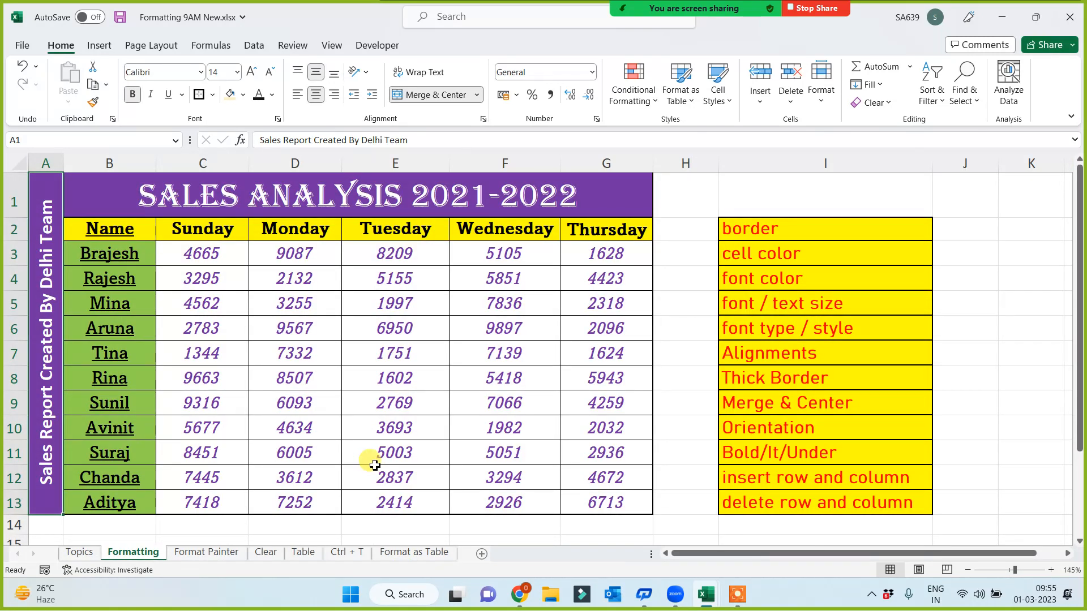
{"action": "left_click", "coordinate": [90, 553]}
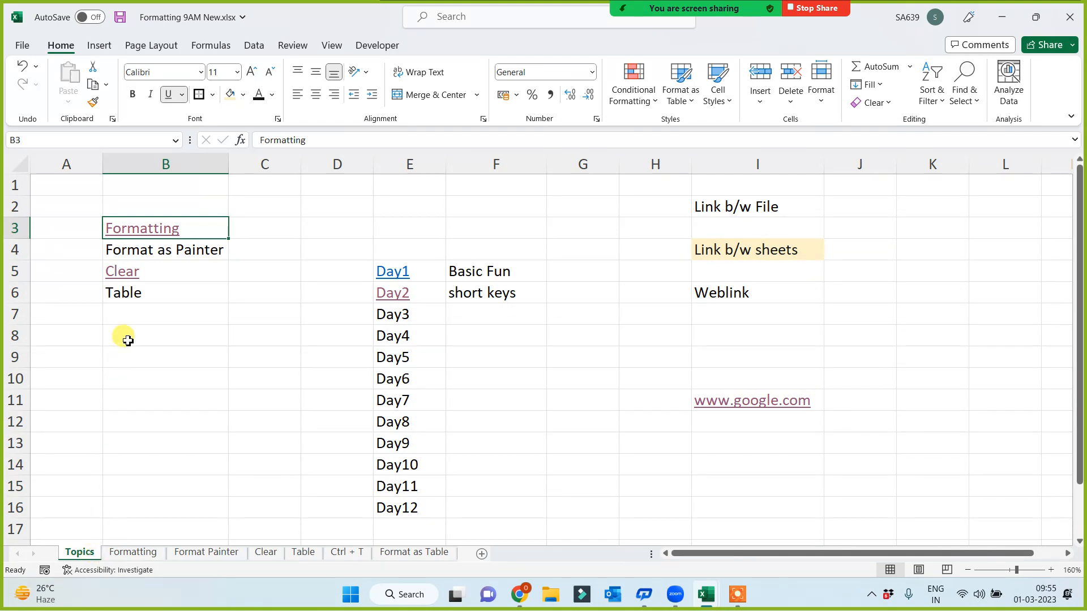
{"action": "left_click", "coordinate": [135, 230]}
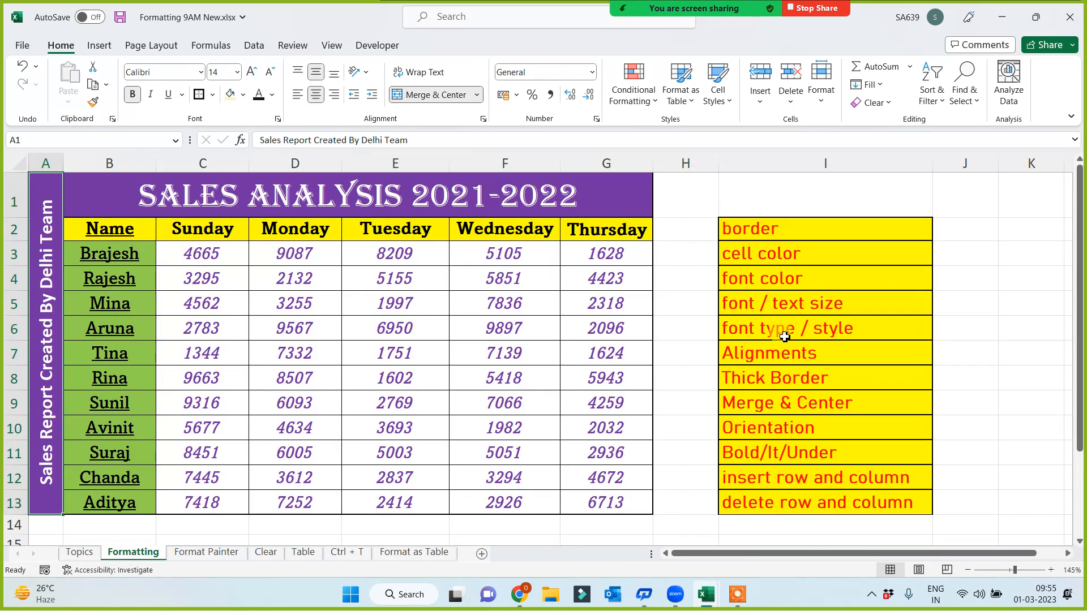
{"action": "left_click", "coordinate": [791, 196]}
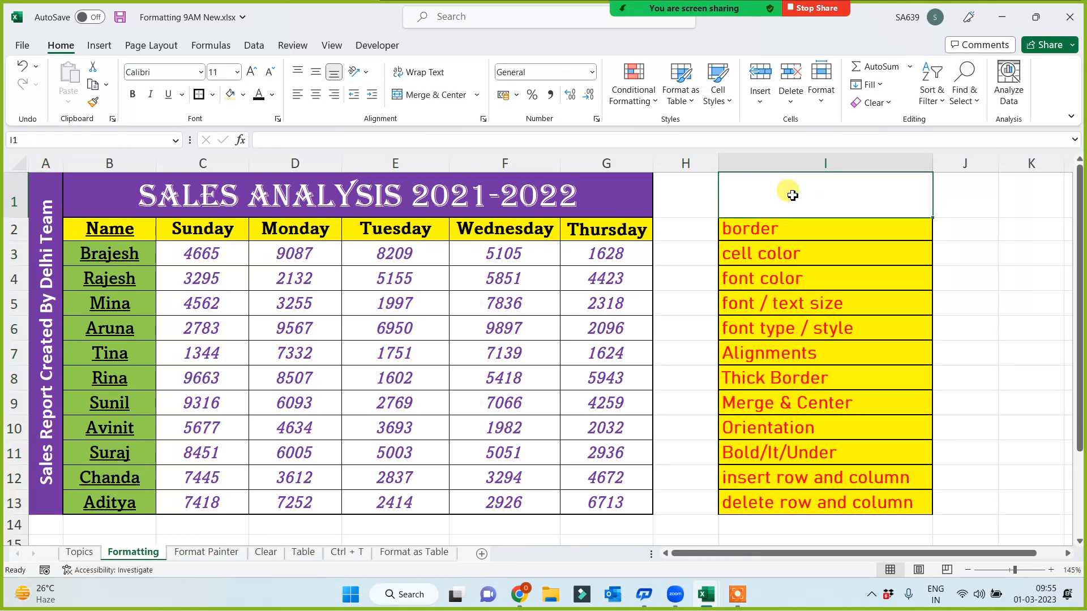
{"action": "type", "text": "Jump to"}
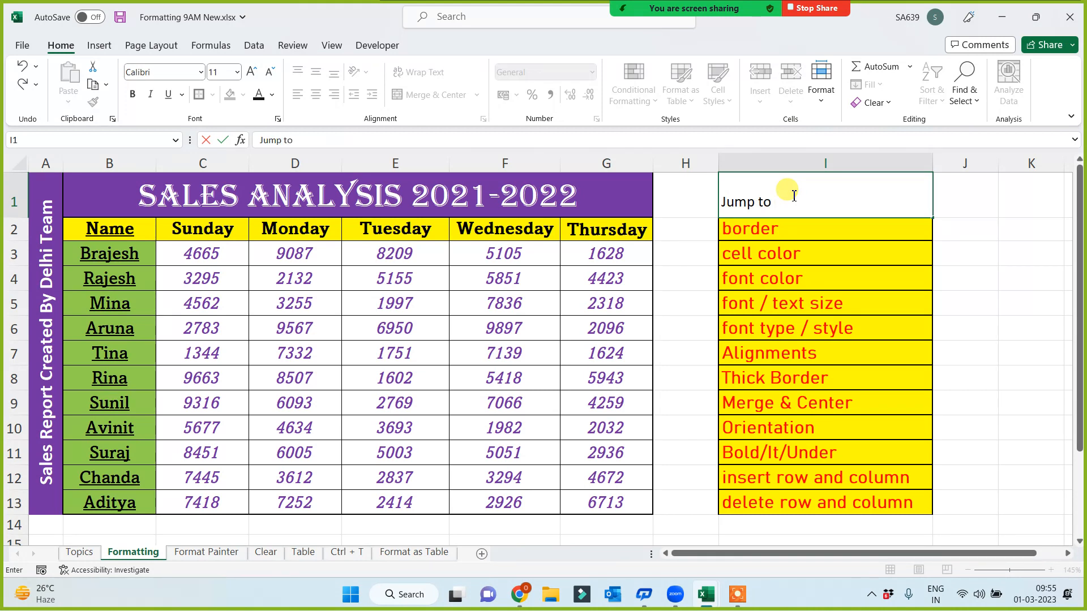
{"action": "type", "text": " Topo"}
{"action": "type", "text": "i"}
{"action": "key", "text": "BackSpace"}
{"action": "key", "text": "BackSpace"}
{"action": "type", "text": "ics"}
{"action": "left_click", "coordinate": [969, 249]}
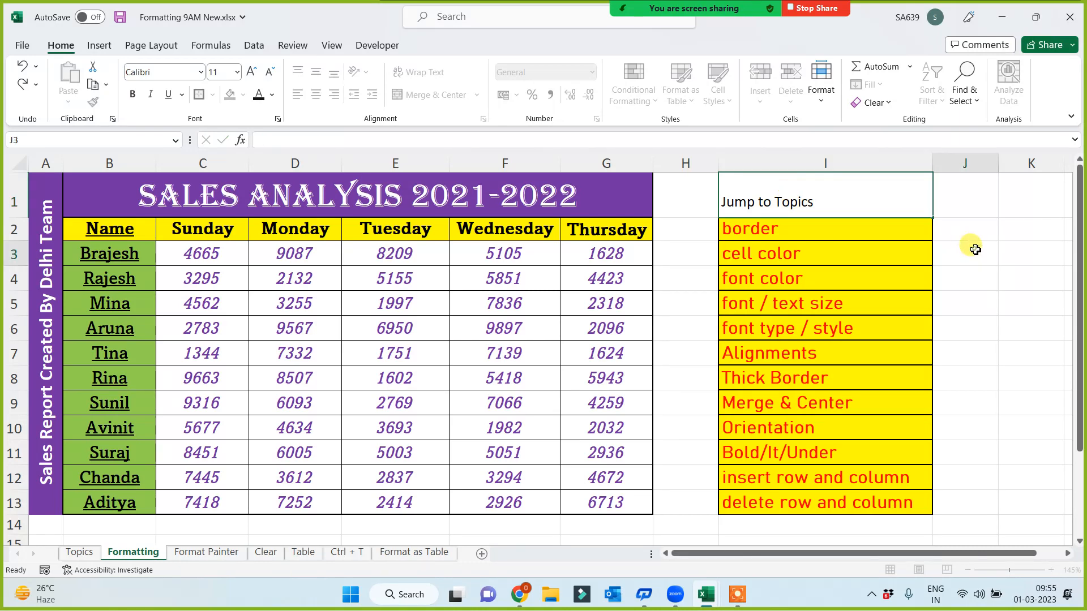
Step: Enlarge the Jump to Topics text in I1 to font size 18
{"action": "left_click", "coordinate": [806, 197]}
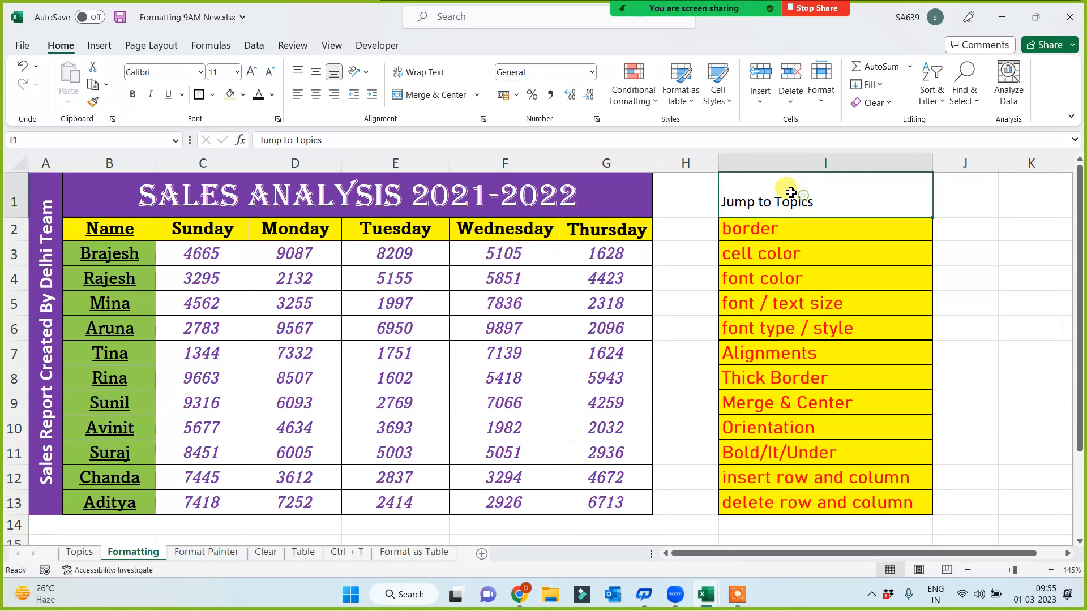
{"action": "left_click", "coordinate": [252, 72]}
{"action": "left_click", "coordinate": [253, 72]}
{"action": "left_click", "coordinate": [253, 73]}
{"action": "left_click", "coordinate": [252, 72]}
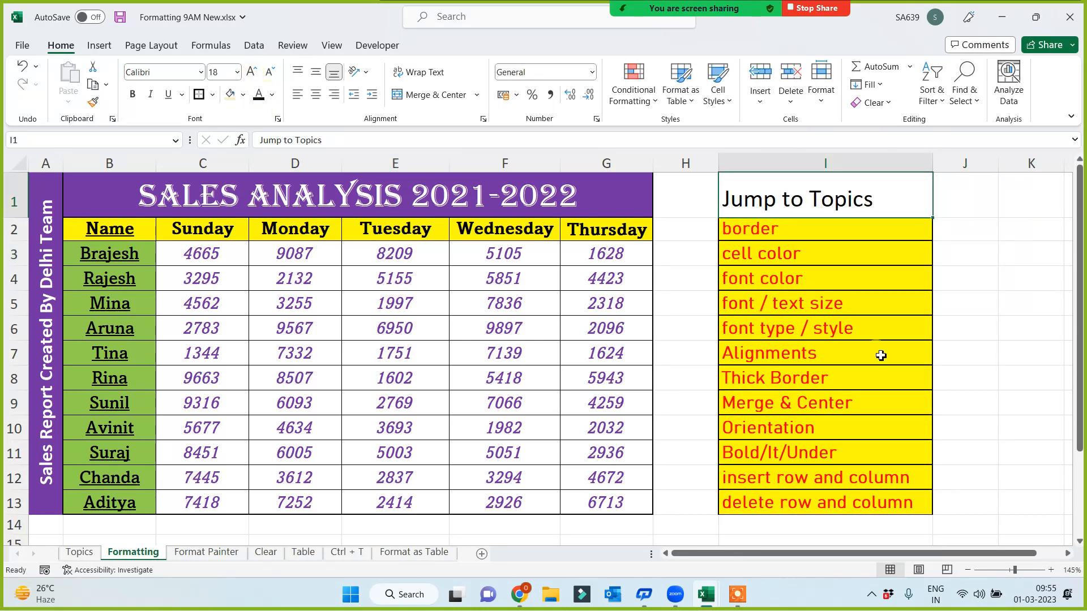
Step: Hyperlink I1's Jump to Topics to the Topics sheet as a place in this document
{"action": "right_click", "coordinate": [810, 198]}
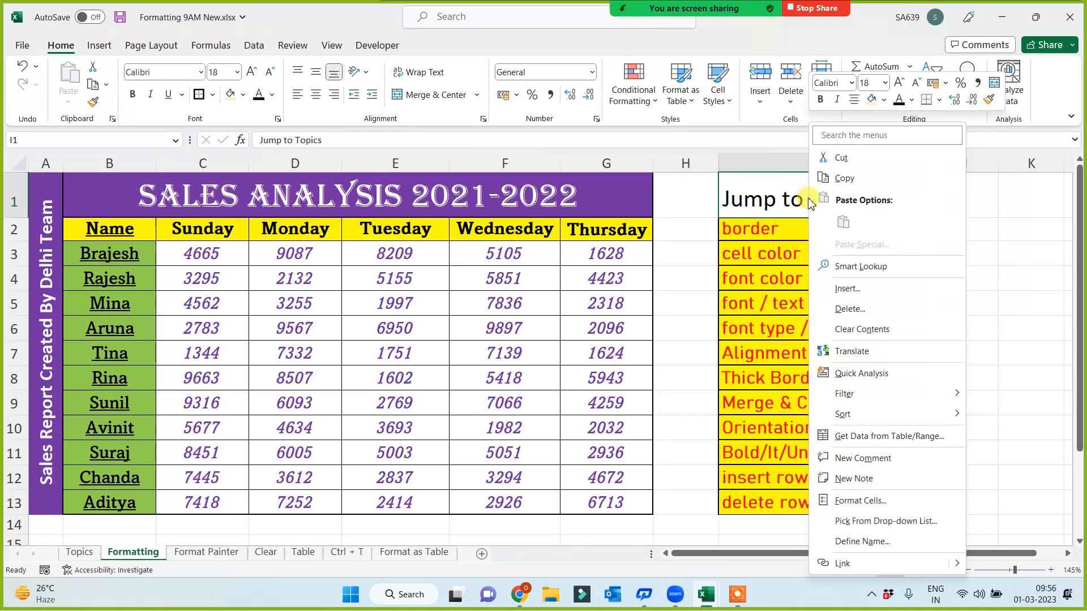
{"action": "left_click", "coordinate": [844, 562]}
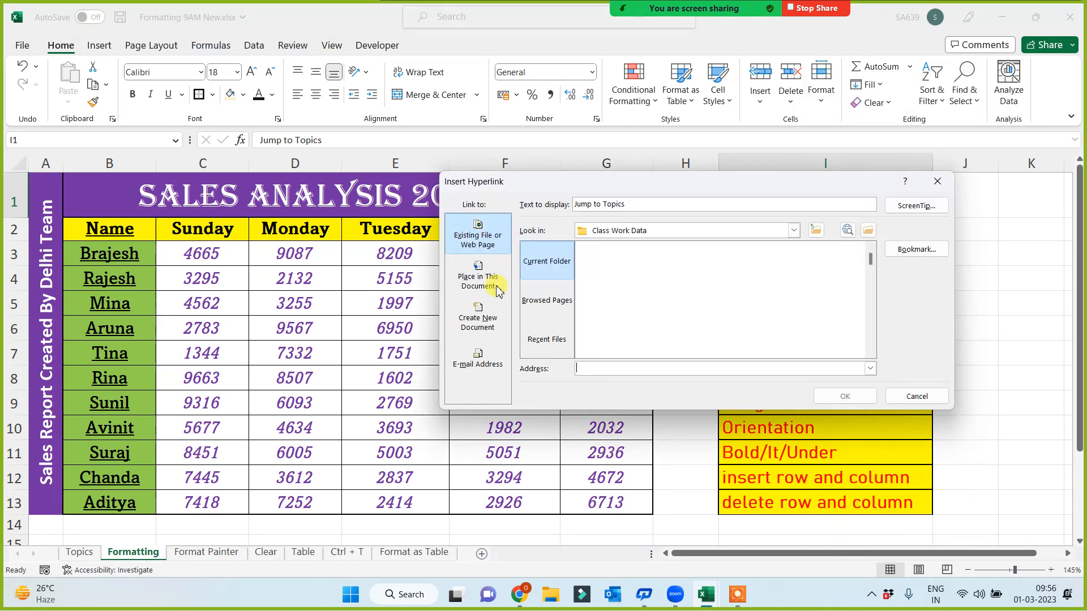
{"action": "left_click", "coordinate": [480, 277]}
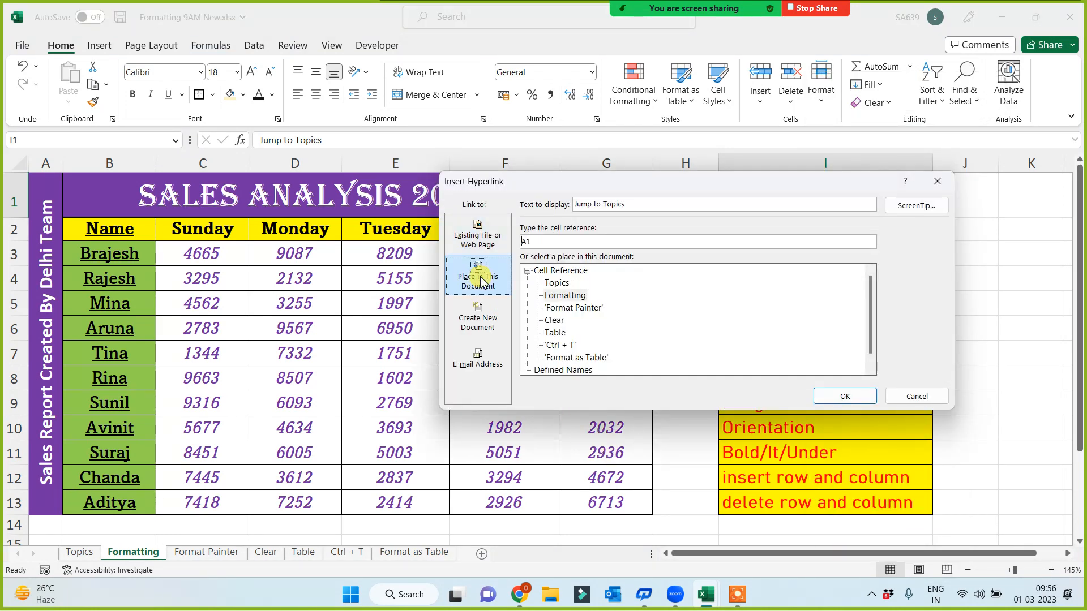
{"action": "left_click", "coordinate": [557, 283]}
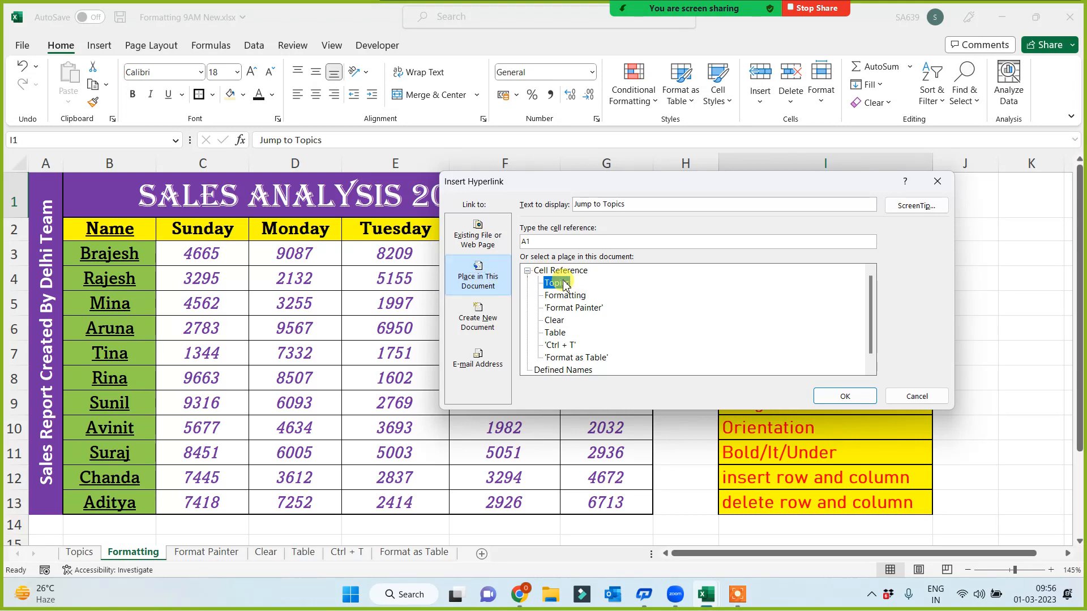
{"action": "left_click", "coordinate": [846, 395]}
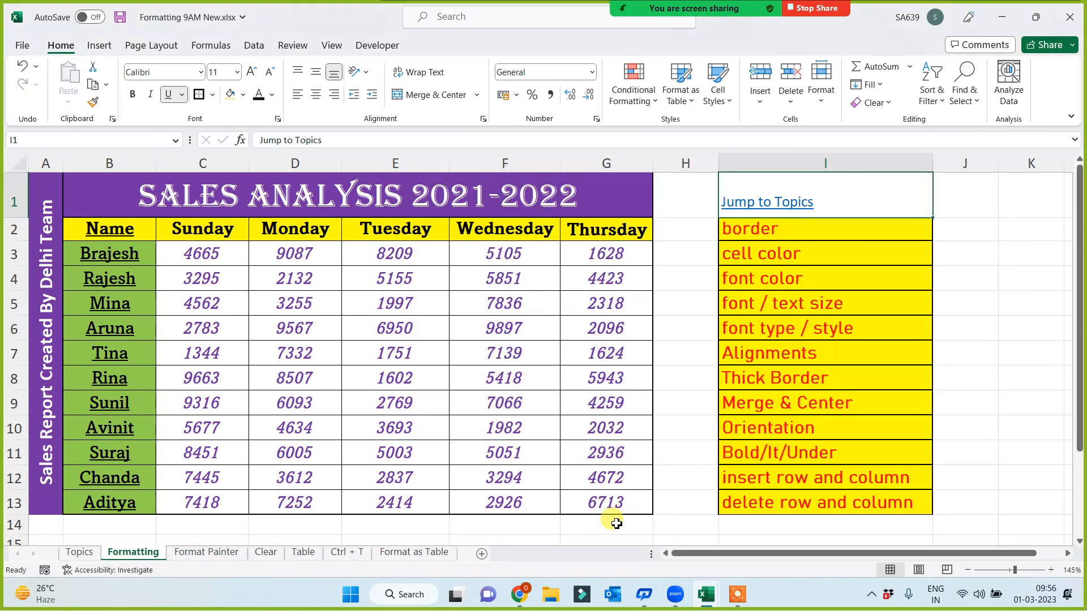
Step: Test the Formatting link from Topics and the Jump to Topics link back
{"action": "left_click", "coordinate": [75, 556]}
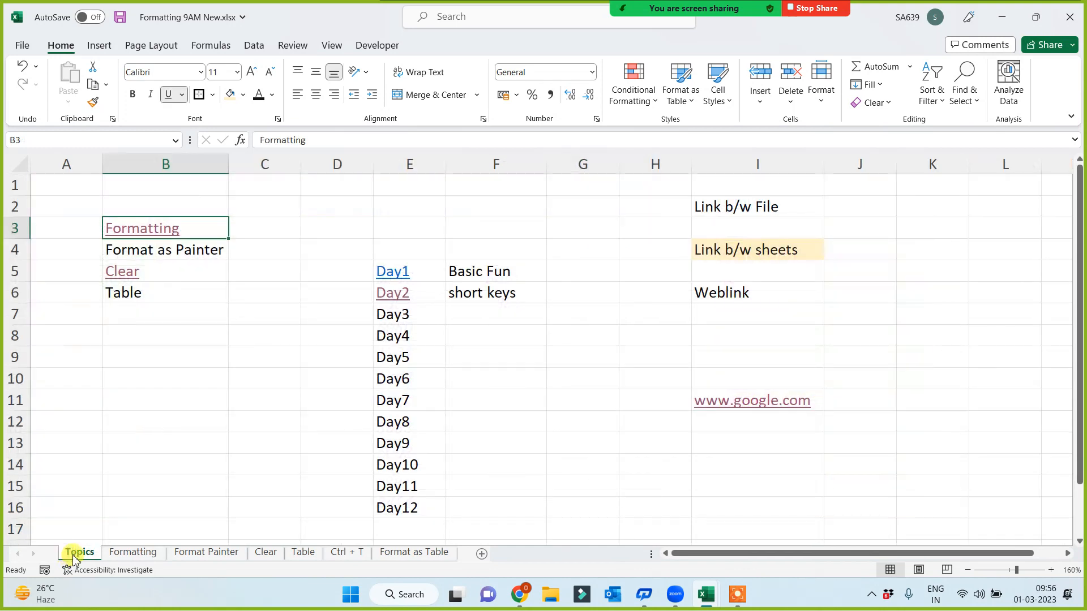
{"action": "left_click", "coordinate": [138, 229]}
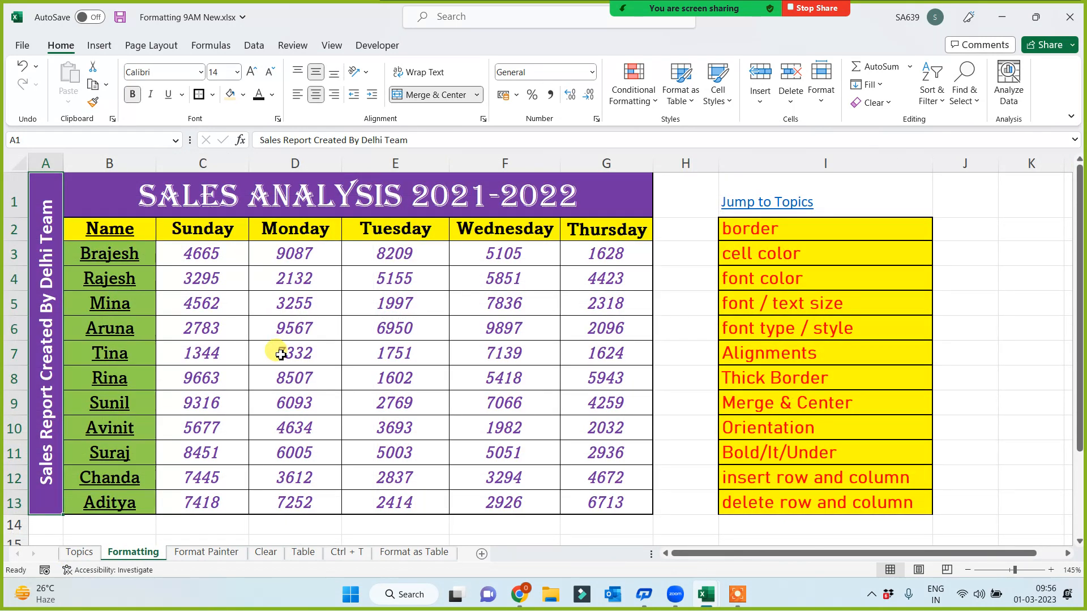
{"action": "left_click", "coordinate": [770, 204]}
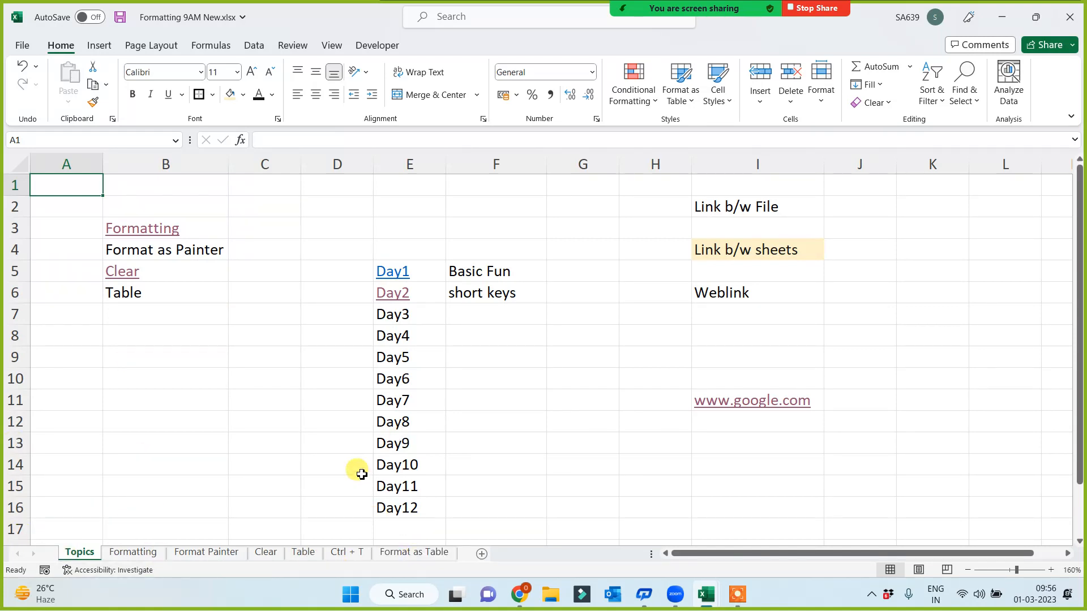
Step: Copy the Jump to Topics link and paste it into Format Painter I1 and Clear H1
{"action": "left_click", "coordinate": [138, 228]}
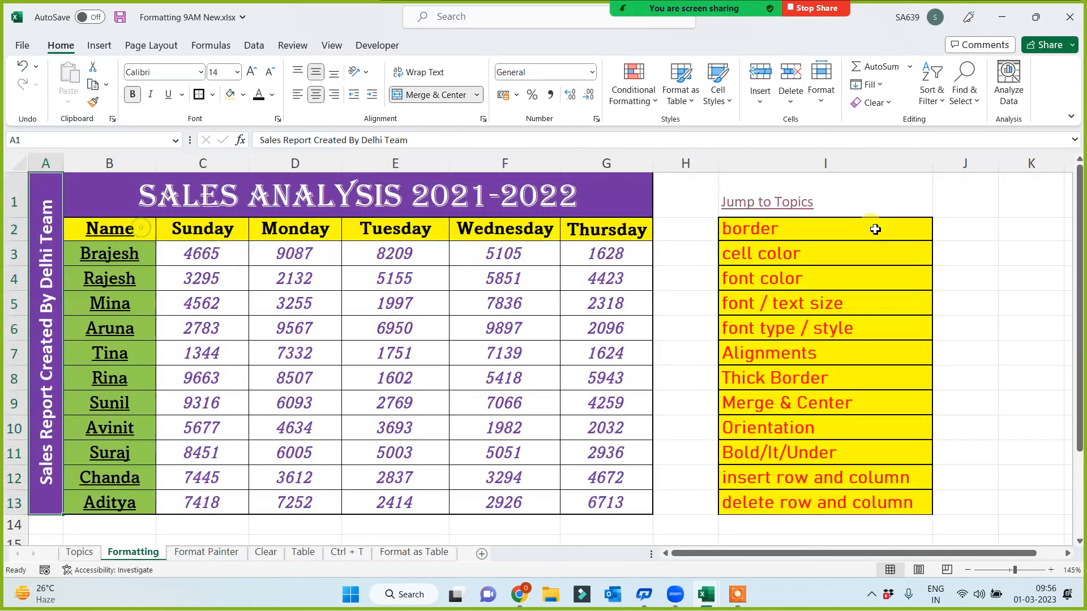
{"action": "left_click", "coordinate": [858, 198]}
{"action": "key", "text": "ctrl+c"}
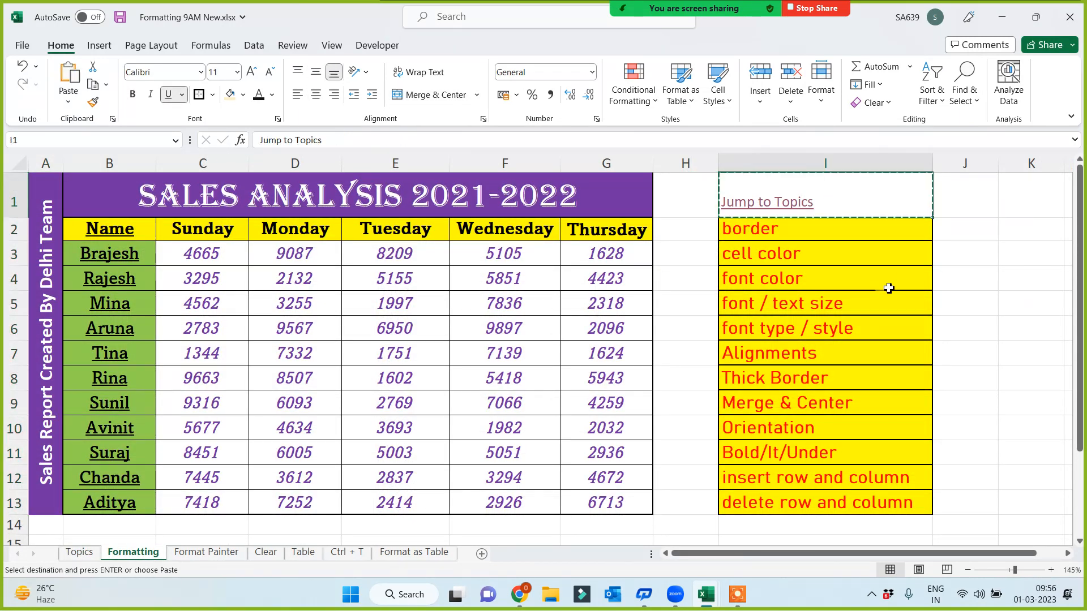
{"action": "left_click", "coordinate": [207, 552]}
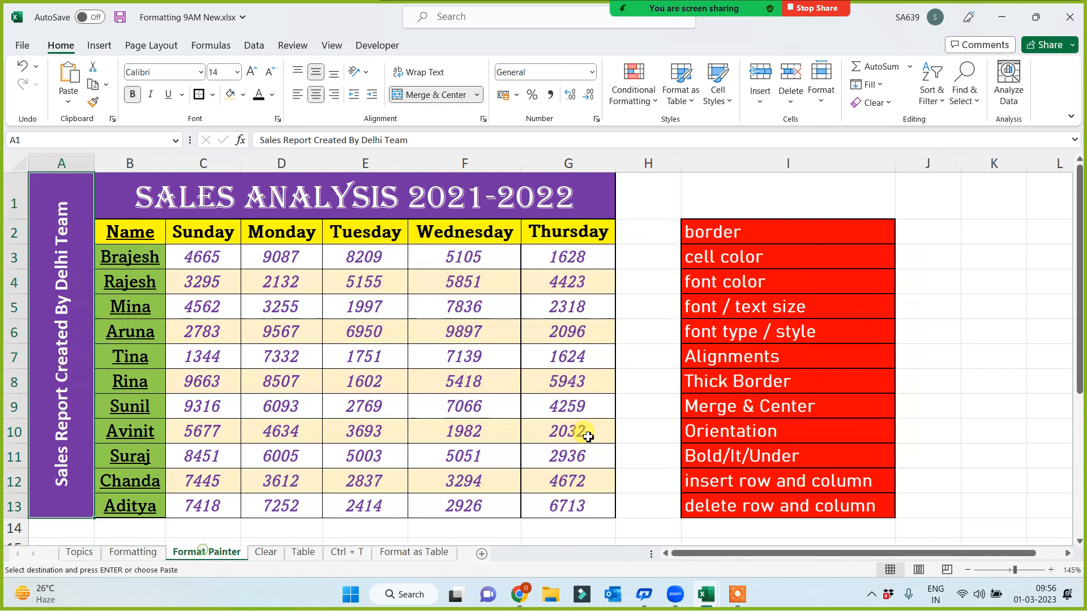
{"action": "left_click", "coordinate": [783, 205]}
{"action": "key", "text": "ctrl+v"}
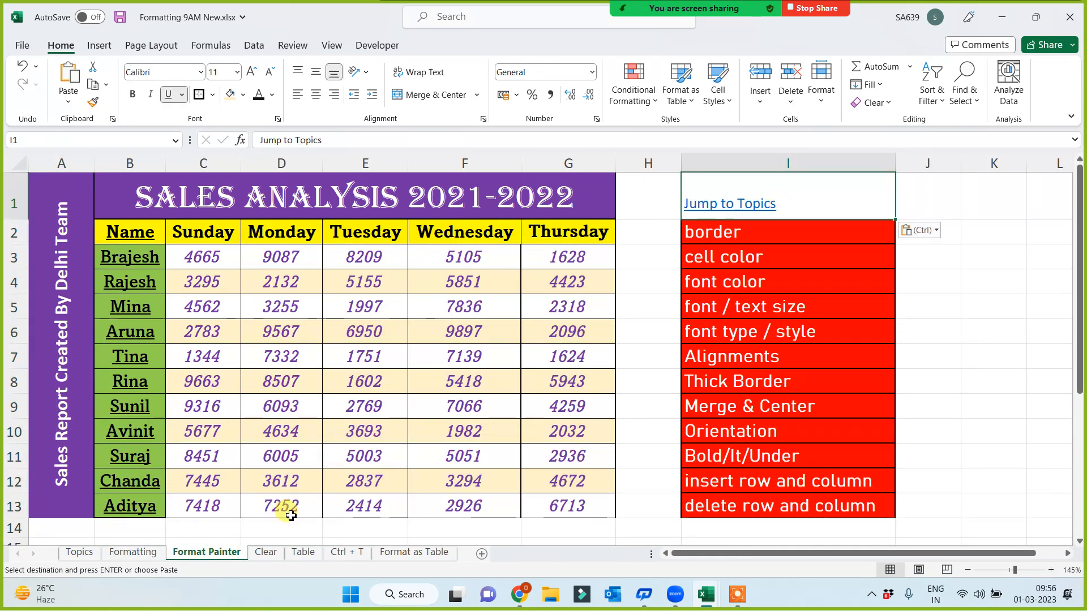
{"action": "left_click", "coordinate": [257, 555]}
{"action": "left_click", "coordinate": [757, 195]}
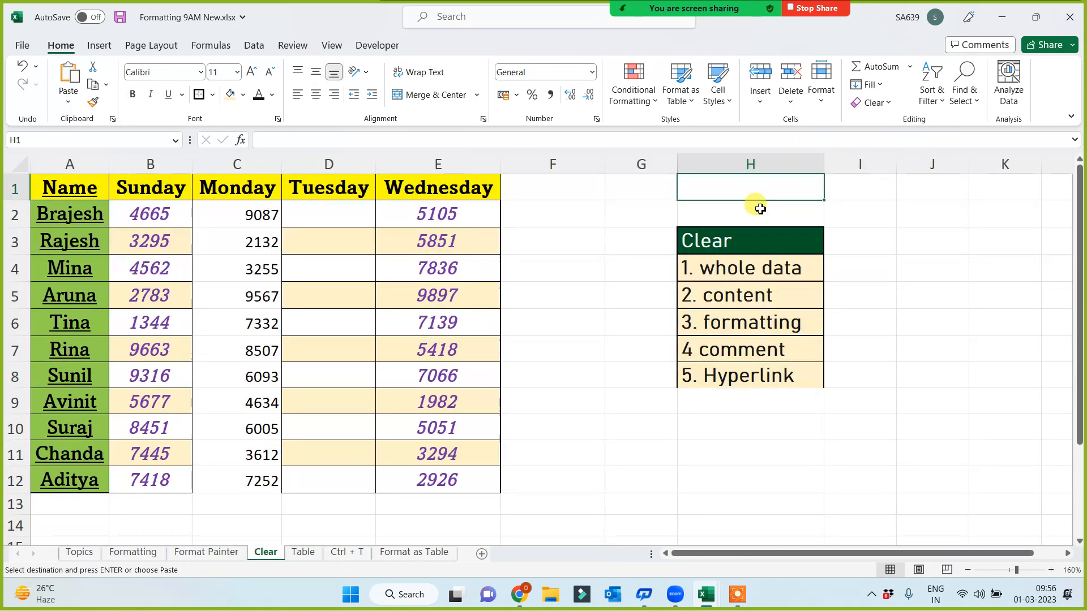
{"action": "key", "text": "ctrl+v"}
Step: Paste it into H1 on the Table, Ctrl + T and Format as Table sheets, then check via the Clear link
{"action": "left_click", "coordinate": [306, 552]}
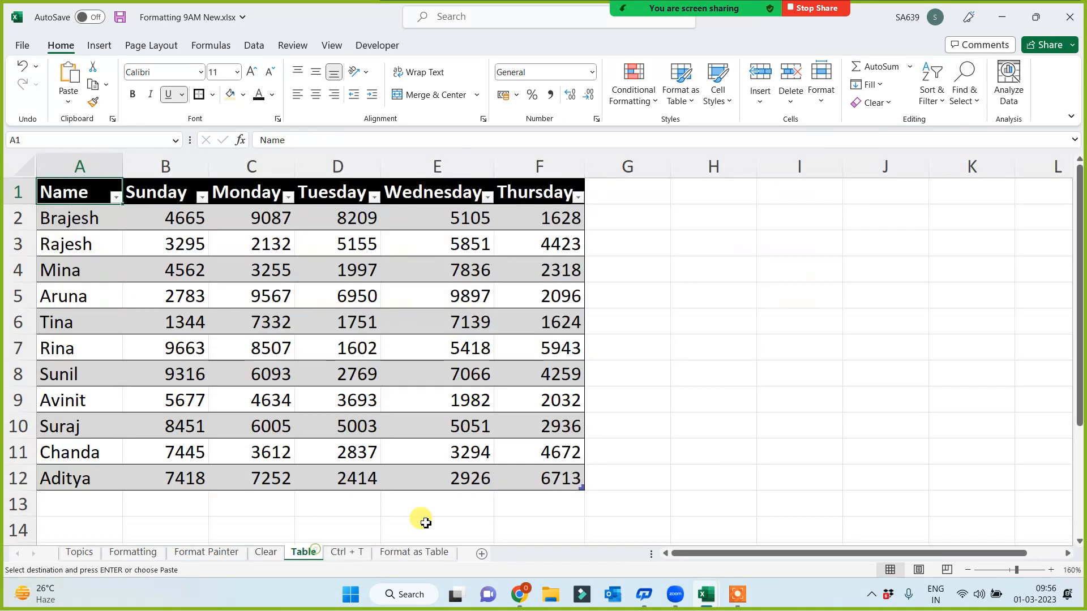
{"action": "left_click", "coordinate": [711, 201]}
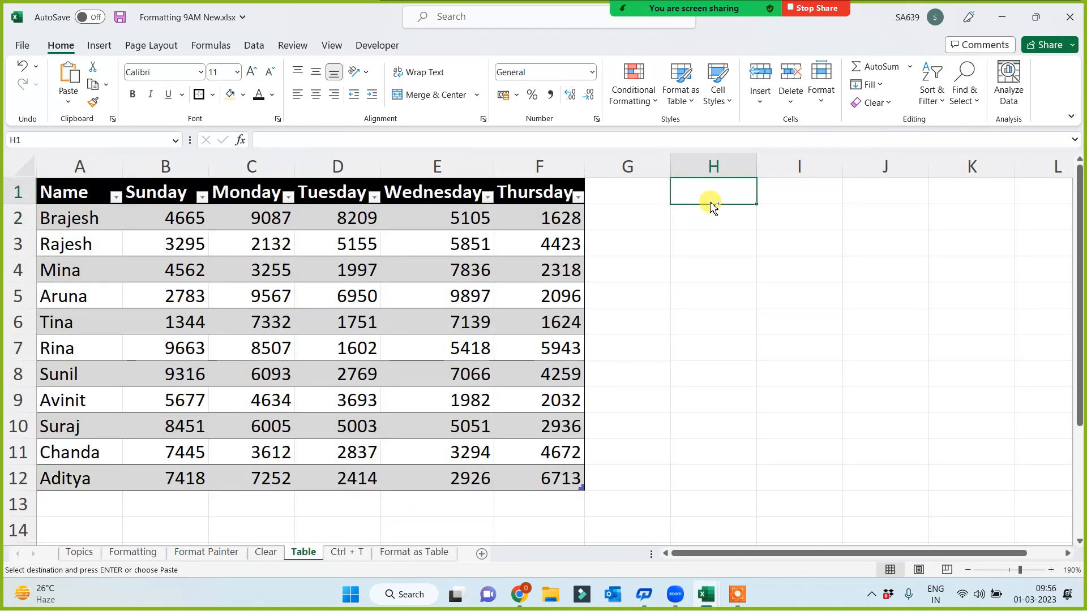
{"action": "key", "text": "ctrl+v"}
{"action": "left_click", "coordinate": [346, 552]}
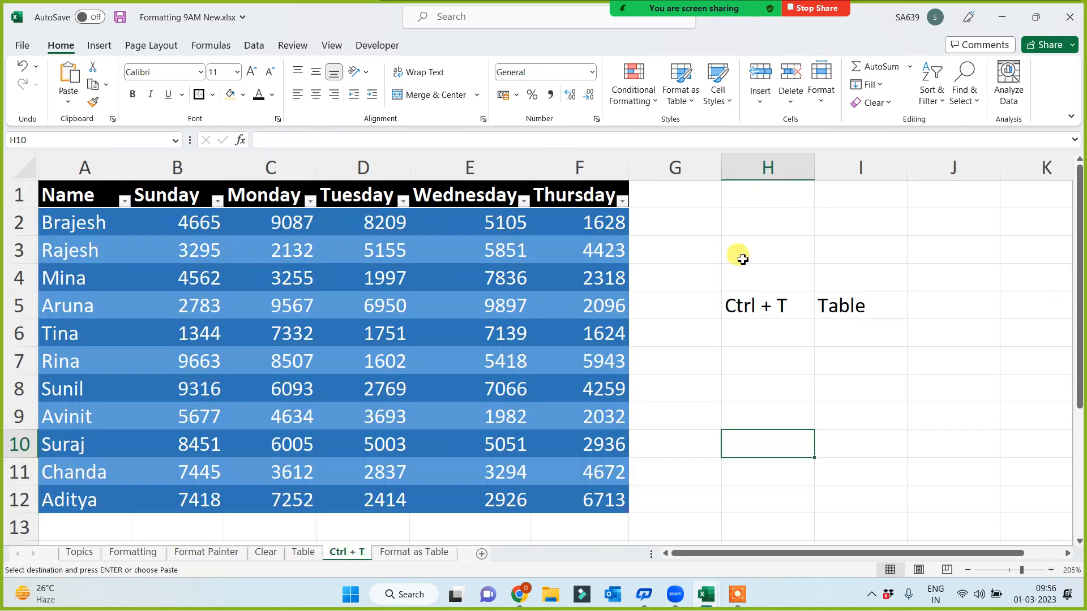
{"action": "left_click", "coordinate": [765, 197]}
{"action": "key", "text": "ctrl+v"}
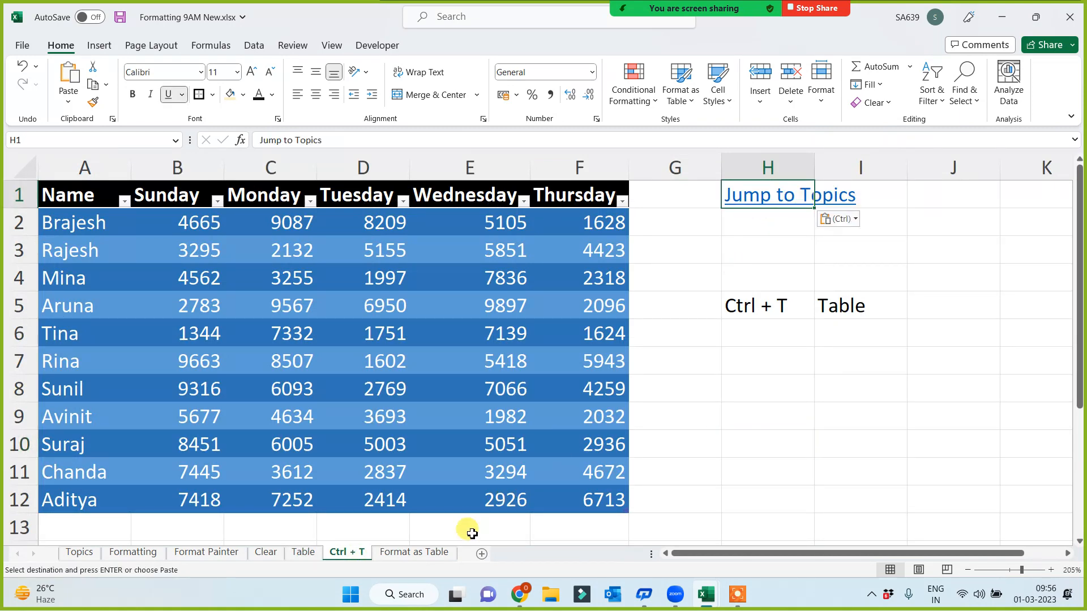
{"action": "left_click", "coordinate": [418, 552]}
{"action": "left_click", "coordinate": [775, 197]}
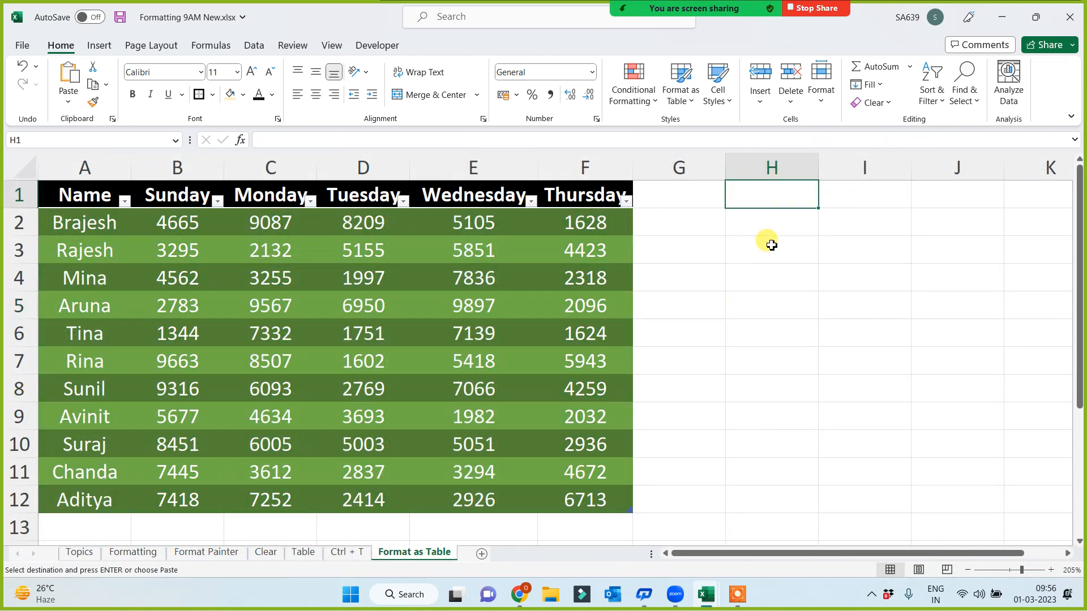
{"action": "key", "text": "ctrl+v"}
{"action": "left_click", "coordinate": [753, 410]}
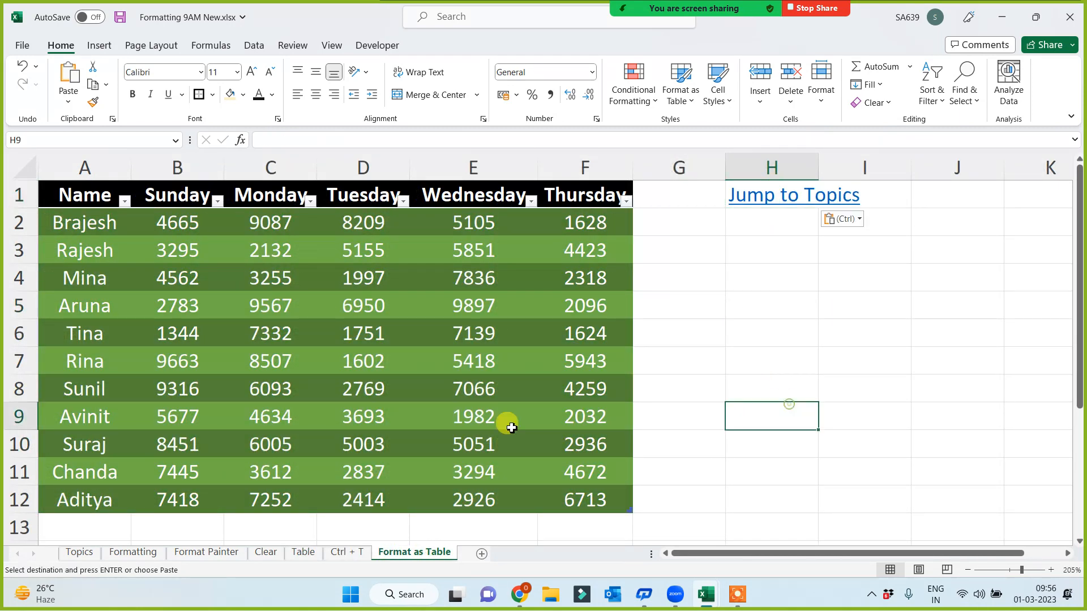
{"action": "left_click", "coordinate": [84, 554]}
{"action": "left_click", "coordinate": [125, 271]}
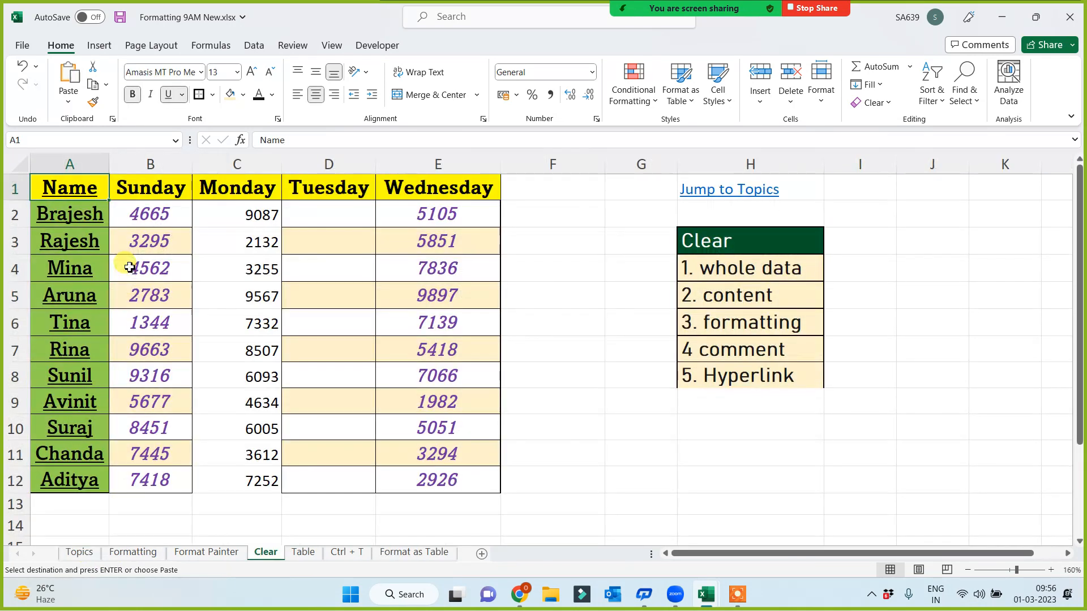
Step: Test the Jump to Topics and Formatting links, ending back on the Topics sheet
{"action": "left_click", "coordinate": [743, 191]}
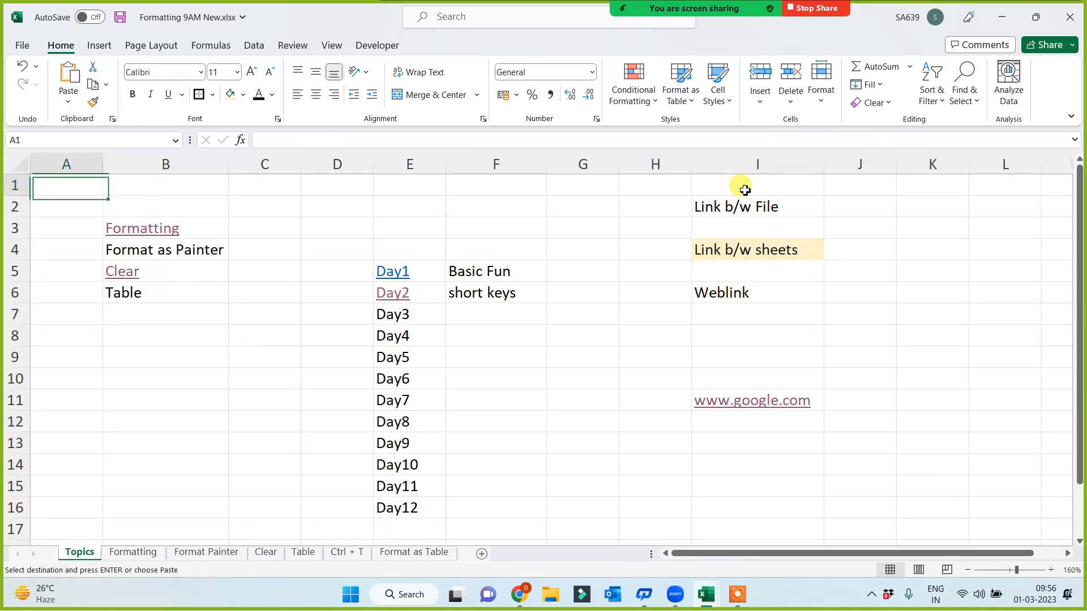
{"action": "left_click", "coordinate": [152, 231]}
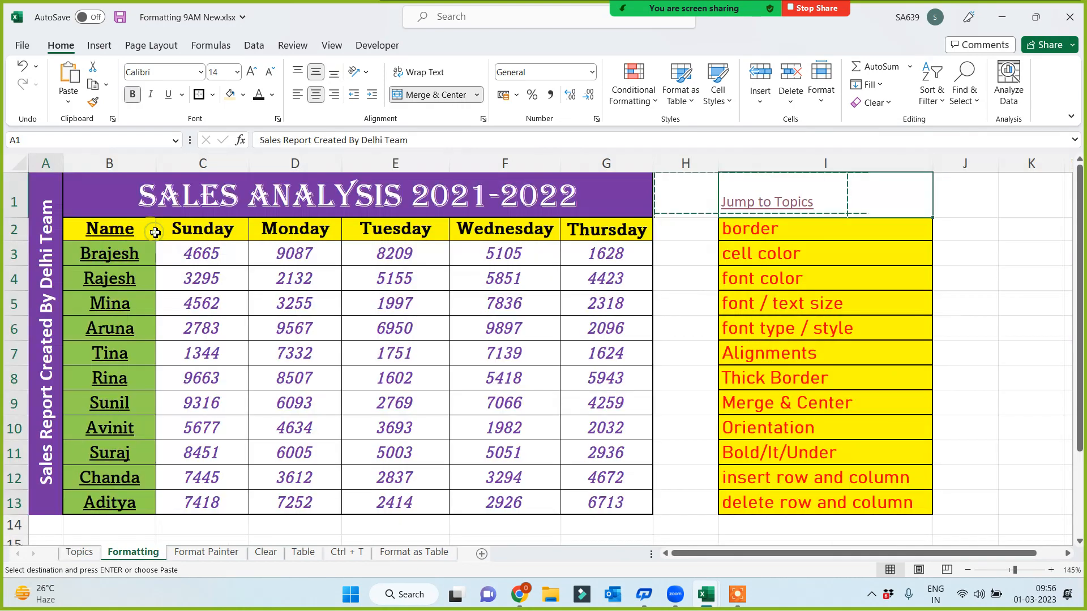
{"action": "left_click", "coordinate": [792, 205]}
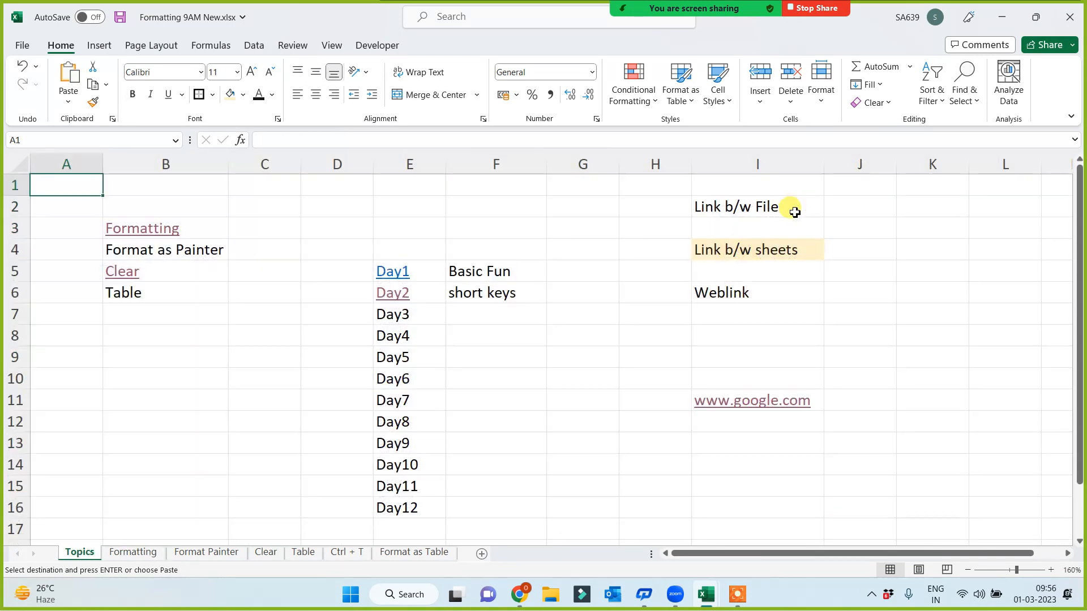
{"action": "left_click", "coordinate": [890, 358]}
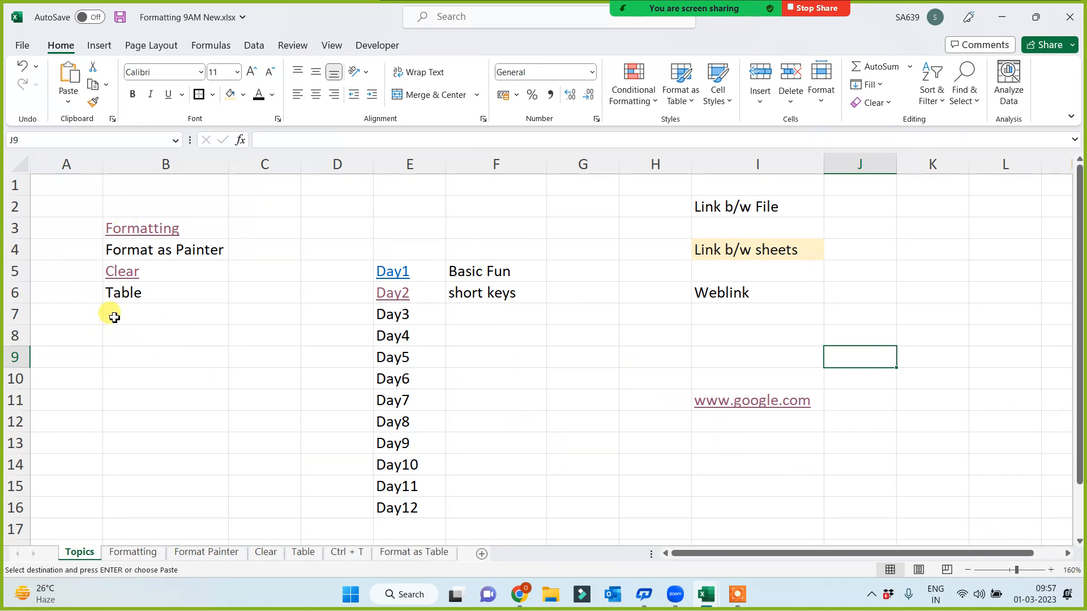
Step: Enter 'Format as Table' in B7 below Table
{"action": "left_click", "coordinate": [111, 313]}
{"action": "type", "text": "Format as Tabl"}
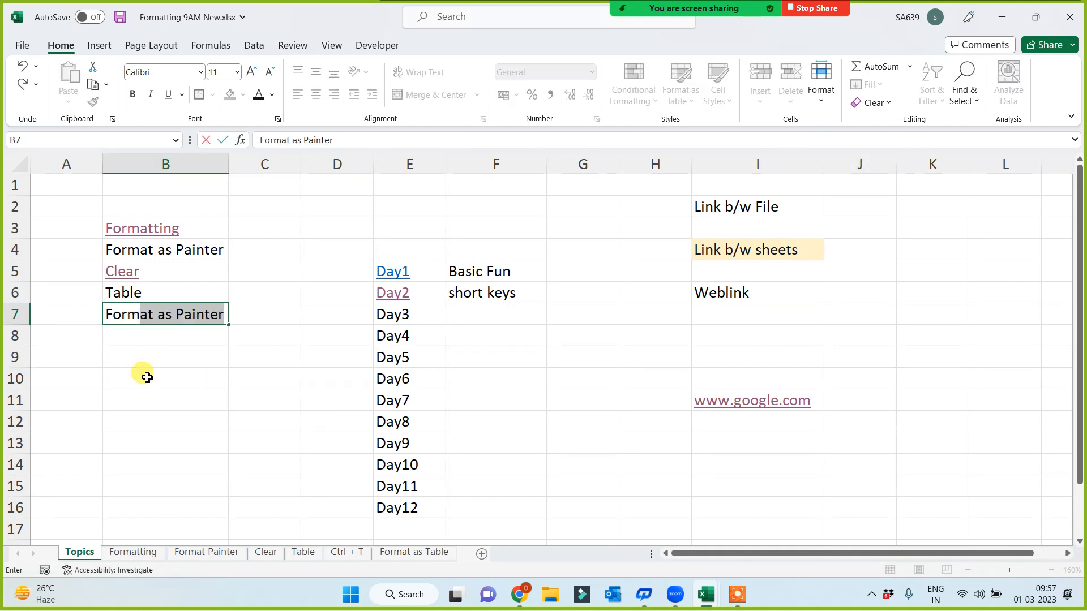
{"action": "type", "text": "e"}
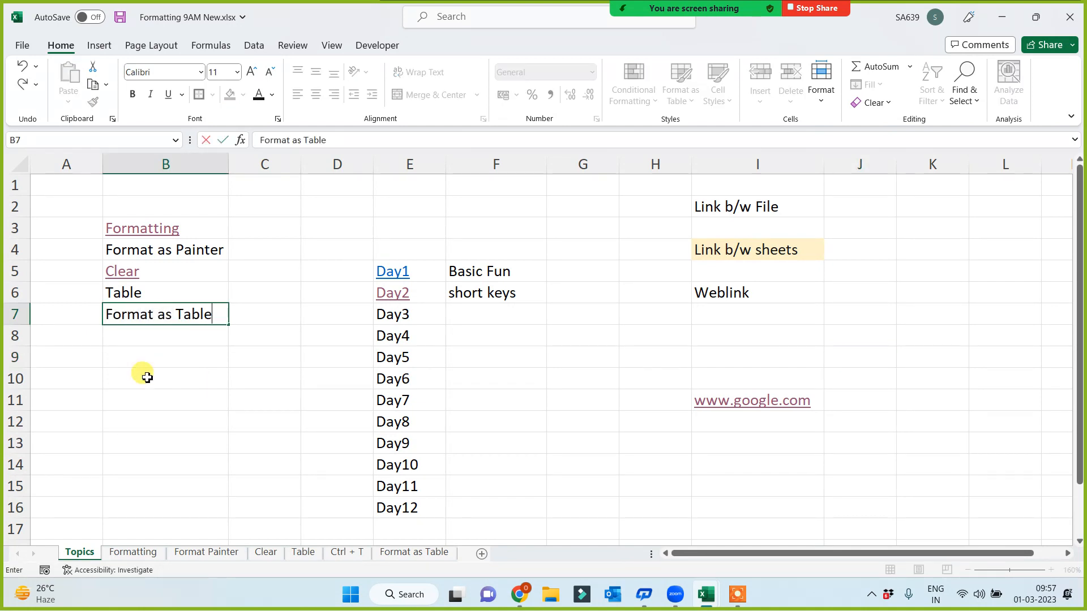
{"action": "left_click", "coordinate": [154, 395]}
Step: Hyperlink B7 to the Format as Table sheet, follow it, then jump back to Topics
{"action": "left_click", "coordinate": [183, 311]}
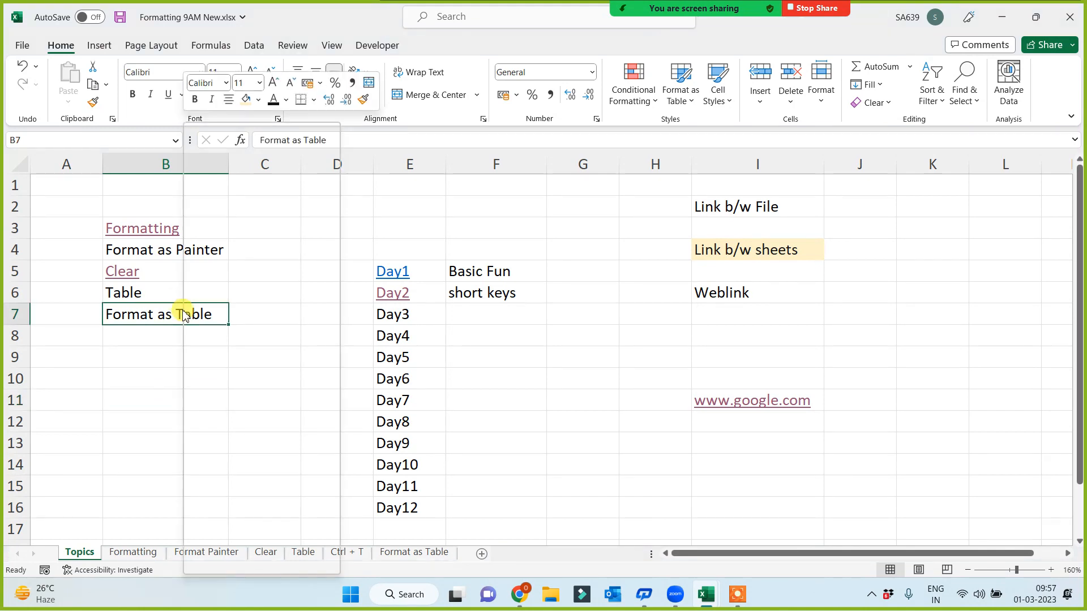
{"action": "right_click", "coordinate": [181, 314]}
{"action": "left_click", "coordinate": [248, 563]}
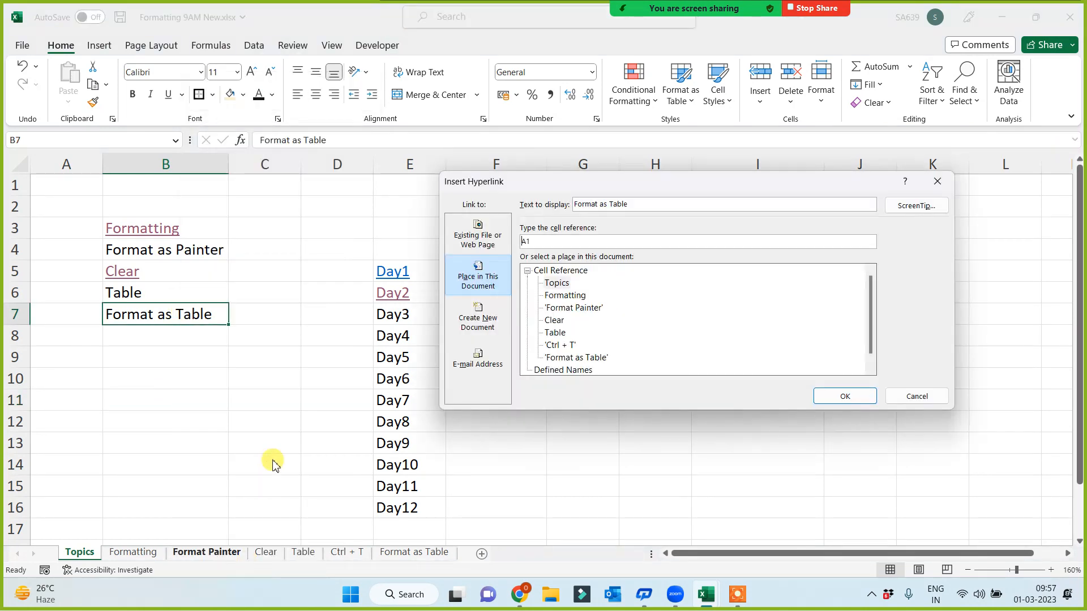
{"action": "left_click", "coordinate": [569, 357]}
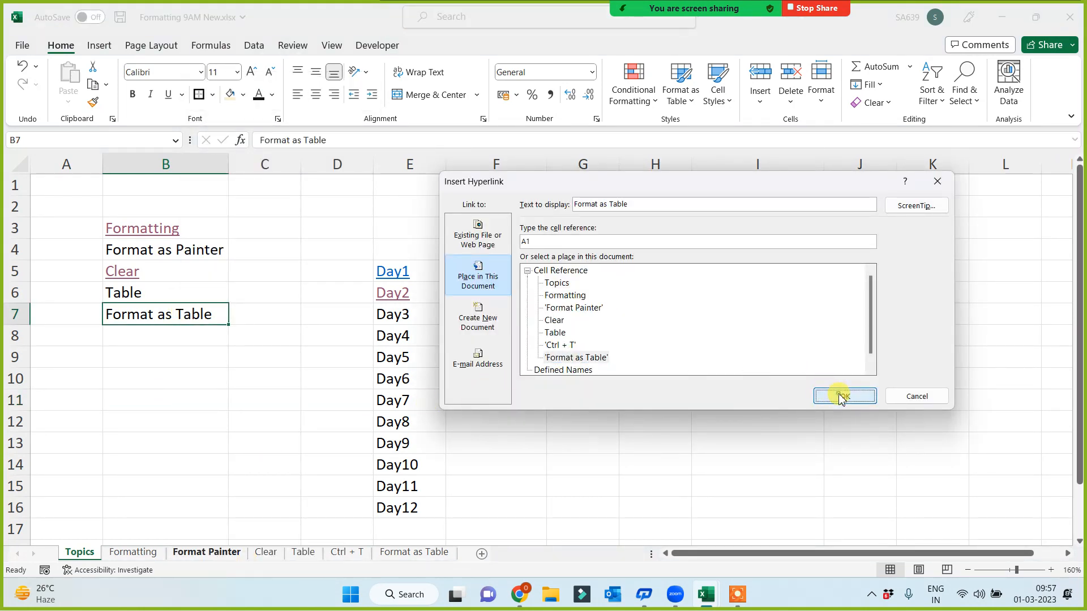
{"action": "left_click", "coordinate": [844, 396]}
{"action": "left_click", "coordinate": [220, 447]}
{"action": "left_click", "coordinate": [165, 319]}
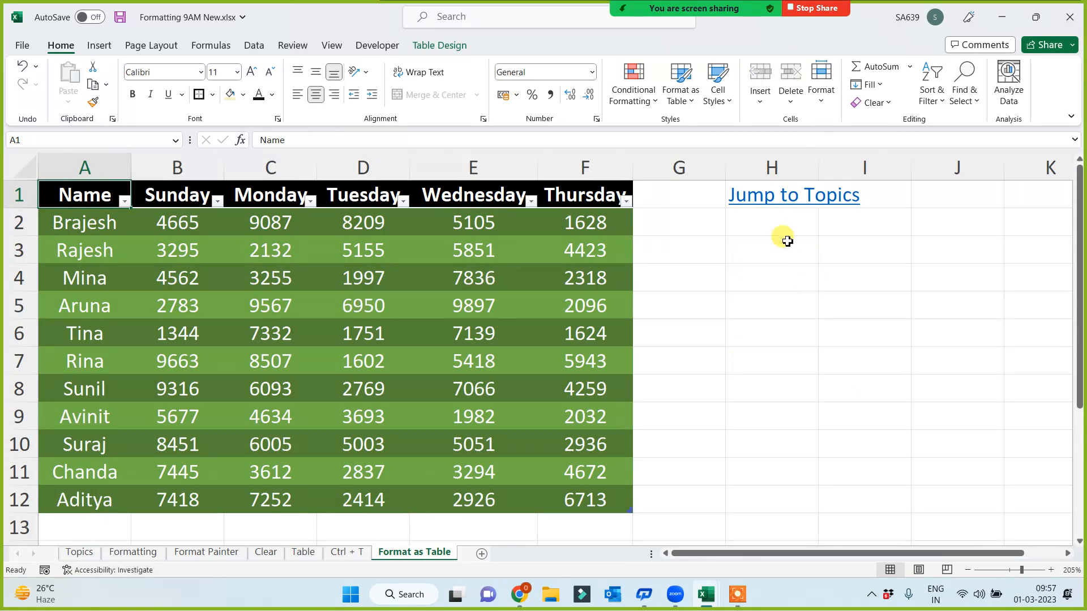
{"action": "left_click", "coordinate": [770, 195]}
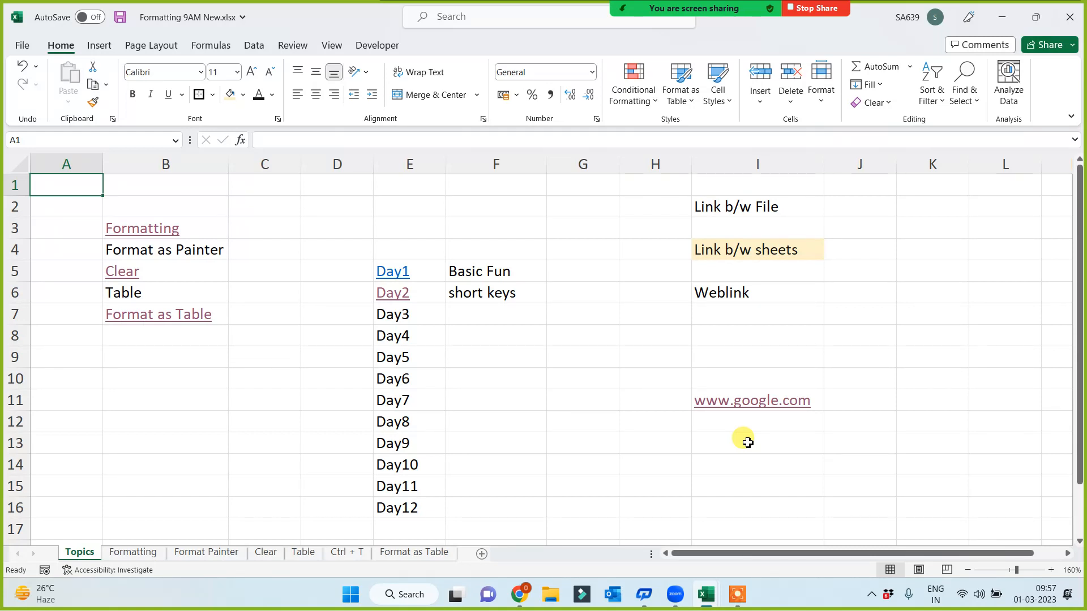
Step: Add a blank Sheet8 worksheet next to the Topics sheet
{"action": "left_click", "coordinate": [708, 422]}
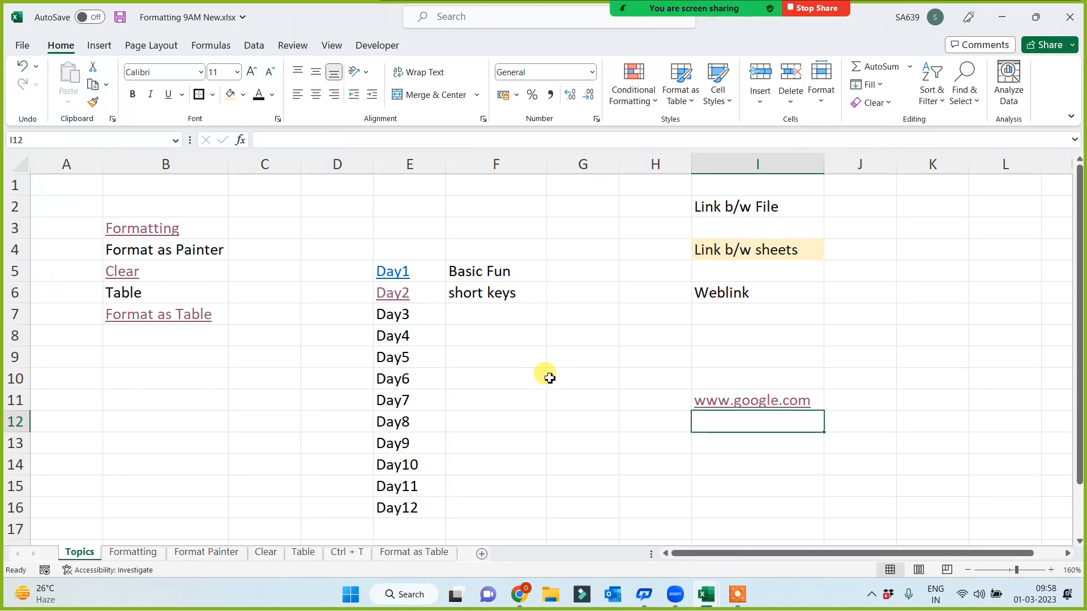
{"action": "scroll", "coordinate": [544, 378], "scroll_direction": "down", "scroll_amount": 5}
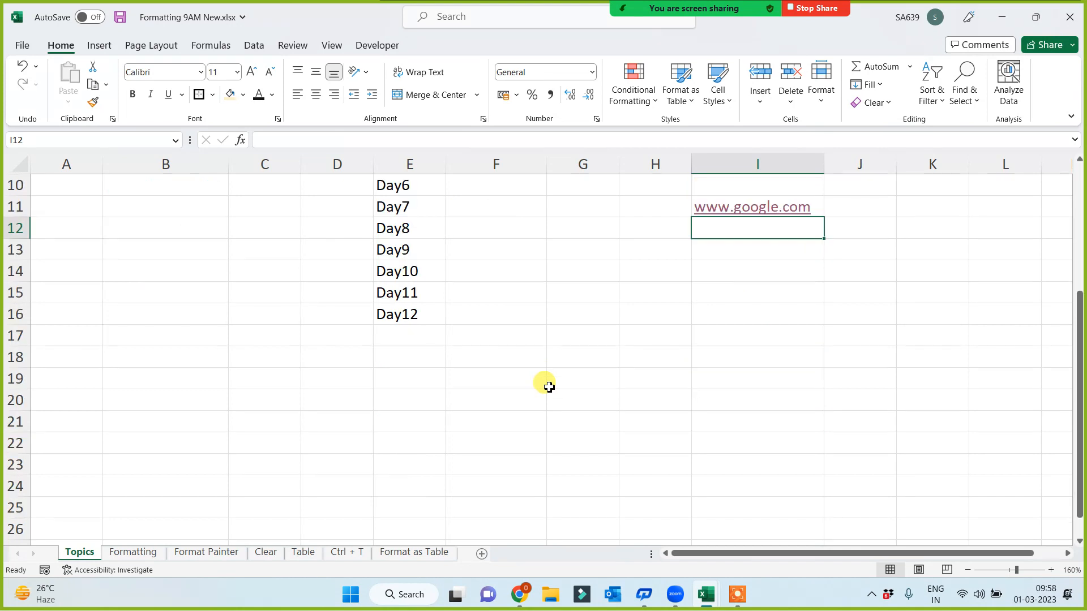
{"action": "left_click", "coordinate": [482, 554]}
Step: Enter the label 'Time' in C2 and '2 Hrs' in D2 on Sheet8
{"action": "scroll", "coordinate": [385, 382], "scroll_direction": "up", "scroll_amount": 7, "text": "ctrl"}
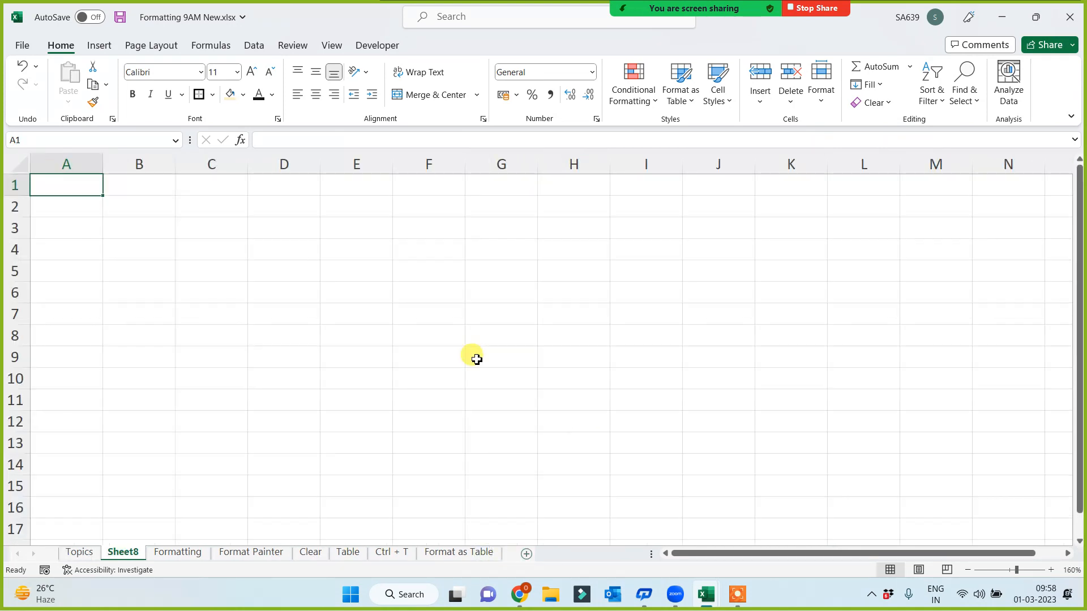
{"action": "left_click", "coordinate": [461, 279]}
{"action": "left_click", "coordinate": [332, 254]}
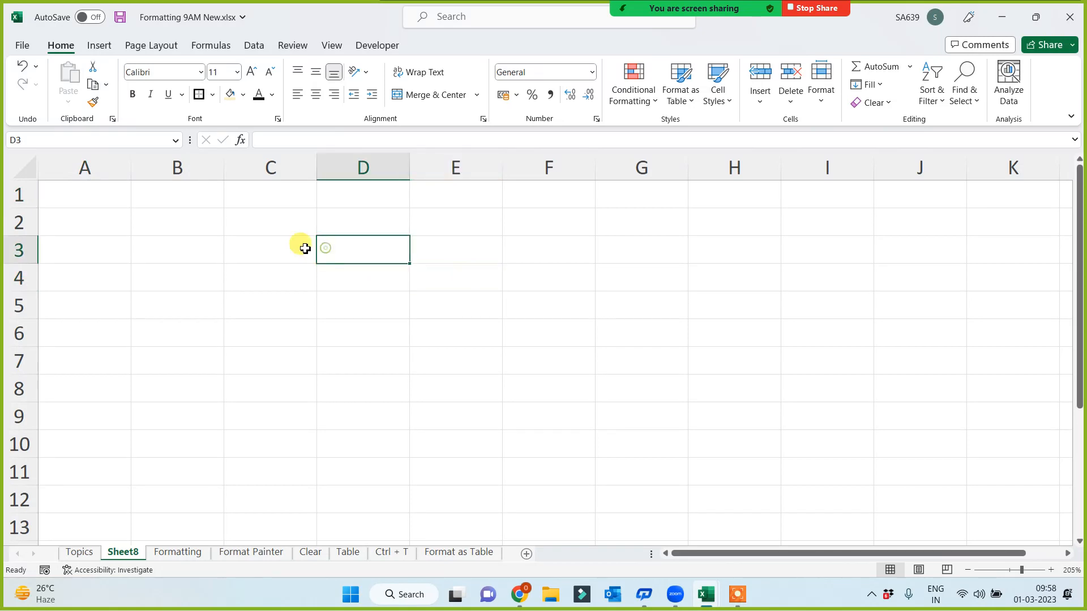
{"action": "left_click", "coordinate": [245, 228]}
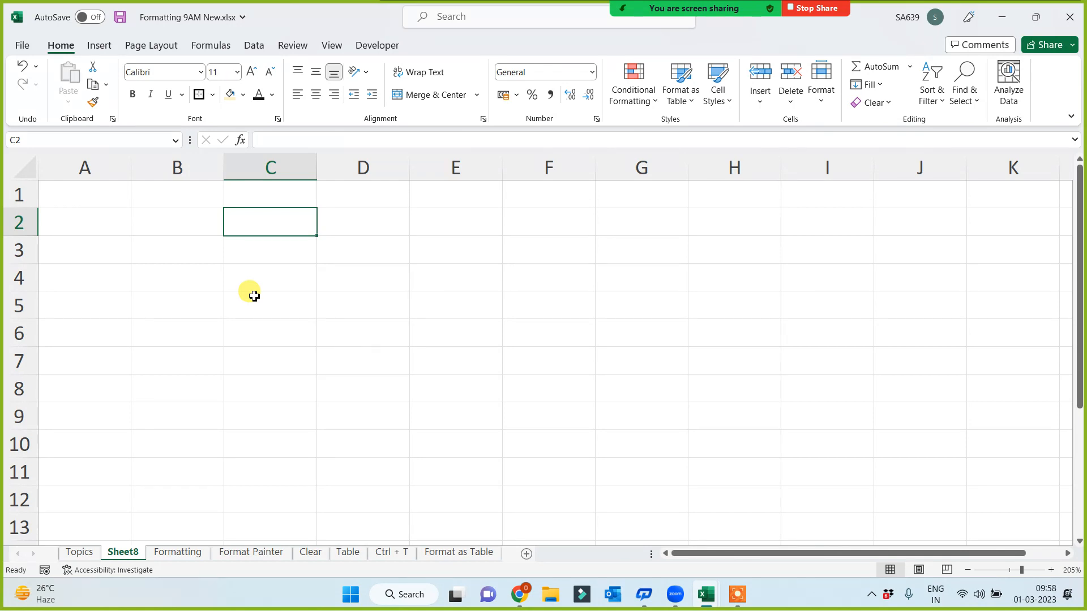
{"action": "type", "text": "Time"}
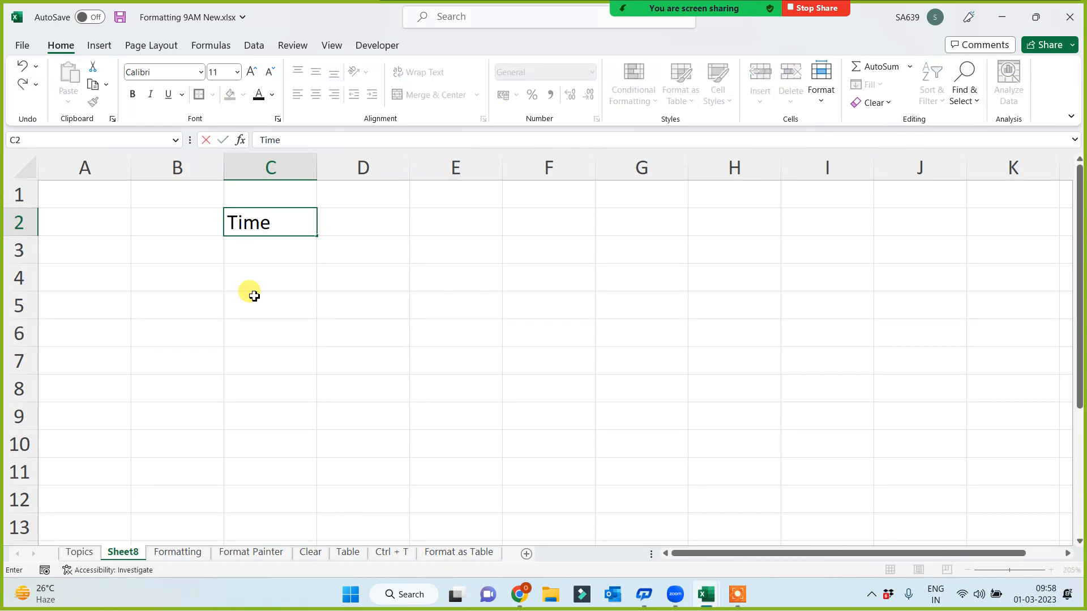
{"action": "key", "text": "Return"}
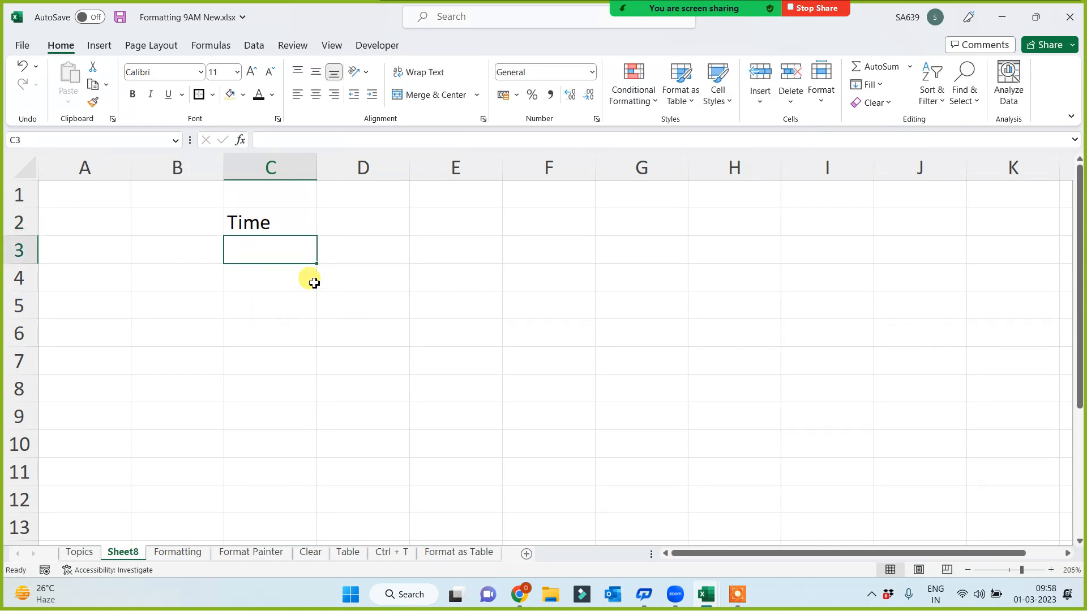
{"action": "left_click", "coordinate": [341, 221]}
{"action": "type", "text": "2 Hrs"}
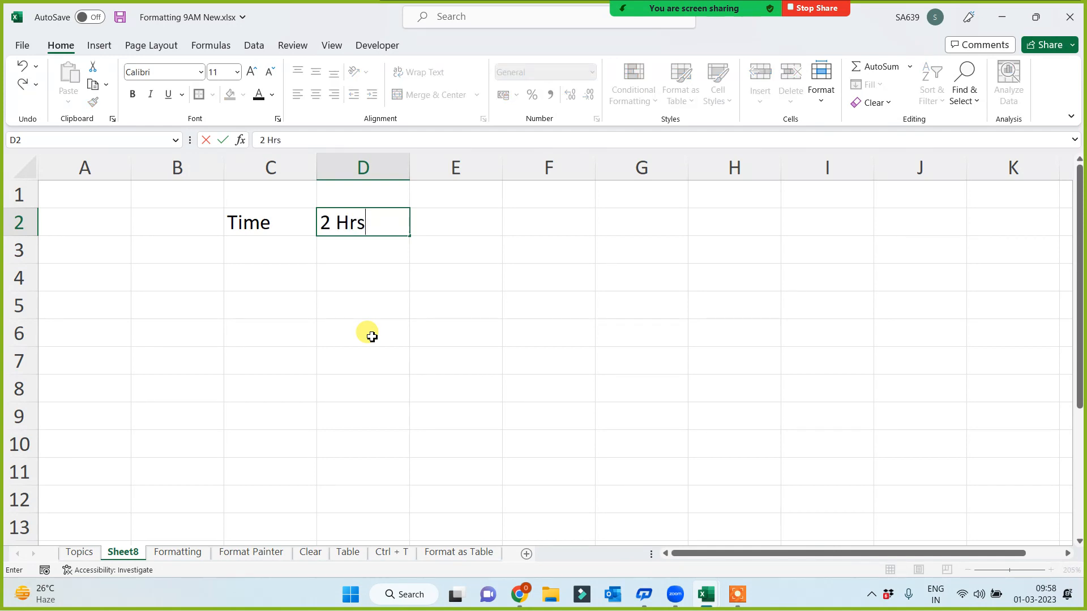
{"action": "left_click", "coordinate": [372, 337]}
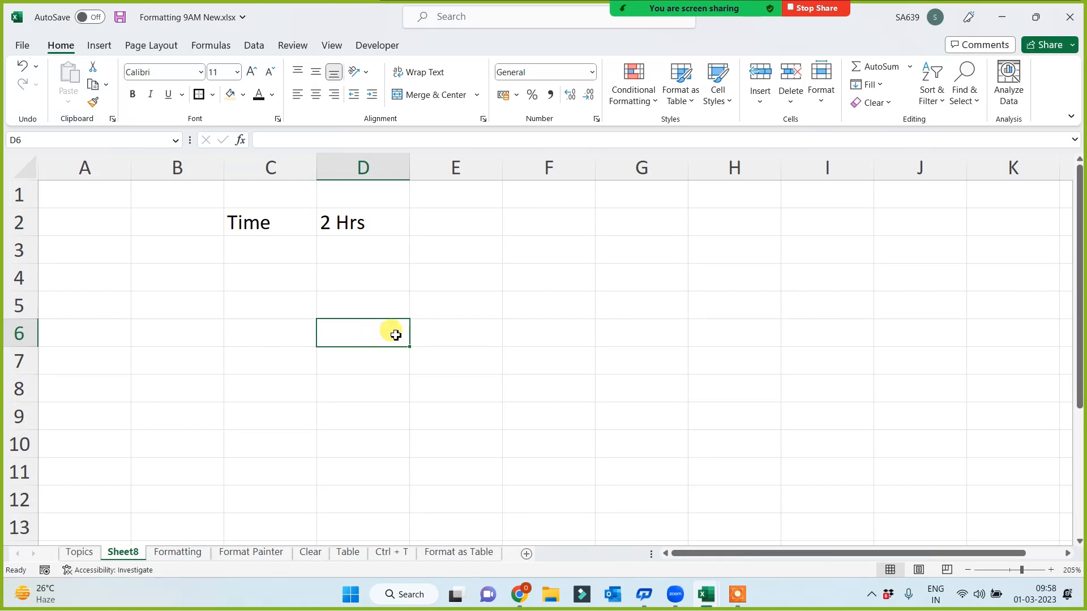
{"action": "left_click", "coordinate": [554, 235]}
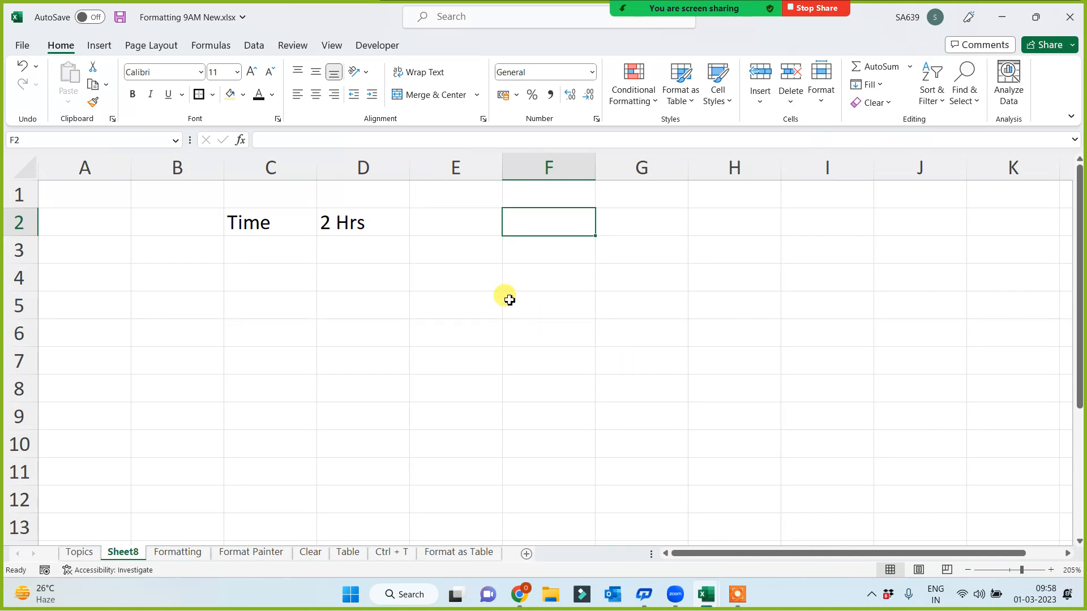
Step: Enter 'Job?' in F2 with 8 hours beside it in G2
{"action": "type", "text": "JOb"}
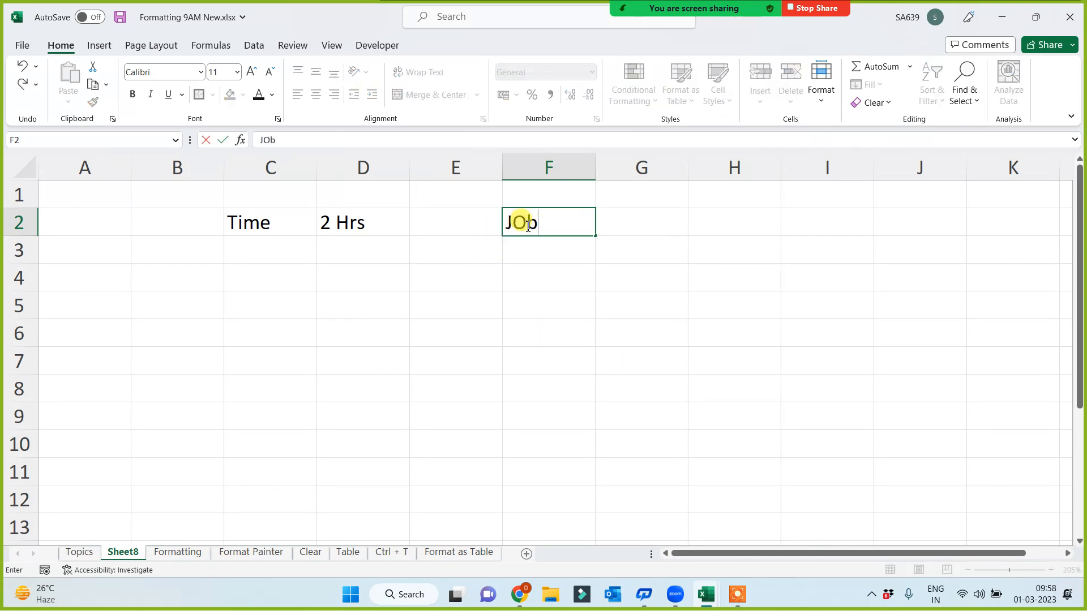
{"action": "type", "text": "?"}
{"action": "key", "text": "Return"}
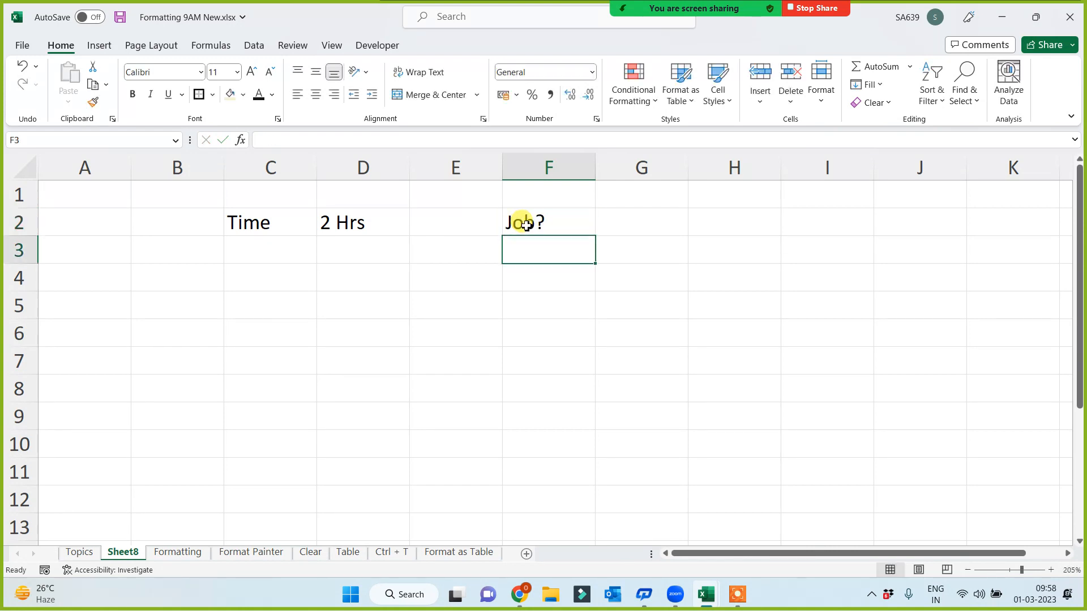
{"action": "left_click", "coordinate": [601, 232]}
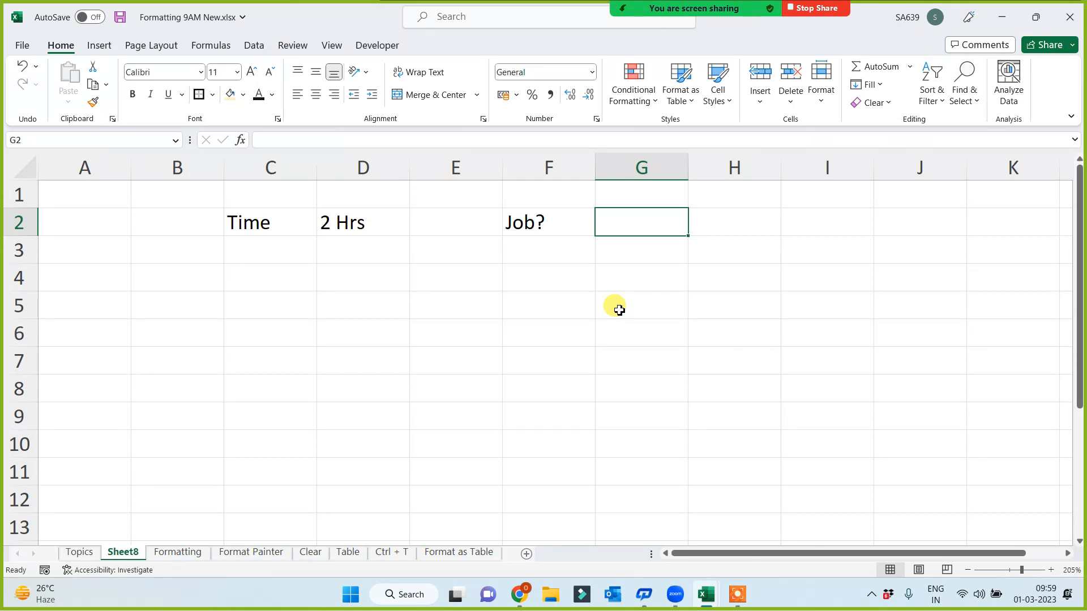
{"action": "type", "text": "8"}
{"action": "left_click", "coordinate": [618, 310]}
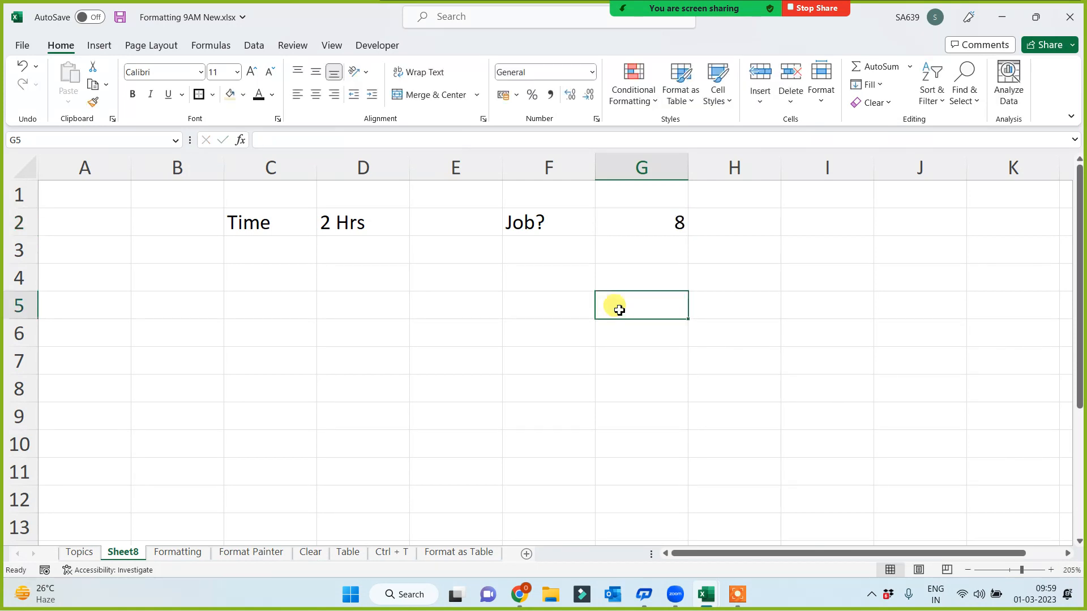
Step: Enter 'slp' in F3 with 6 in G3, then review the hour values
{"action": "left_click", "coordinate": [650, 228]}
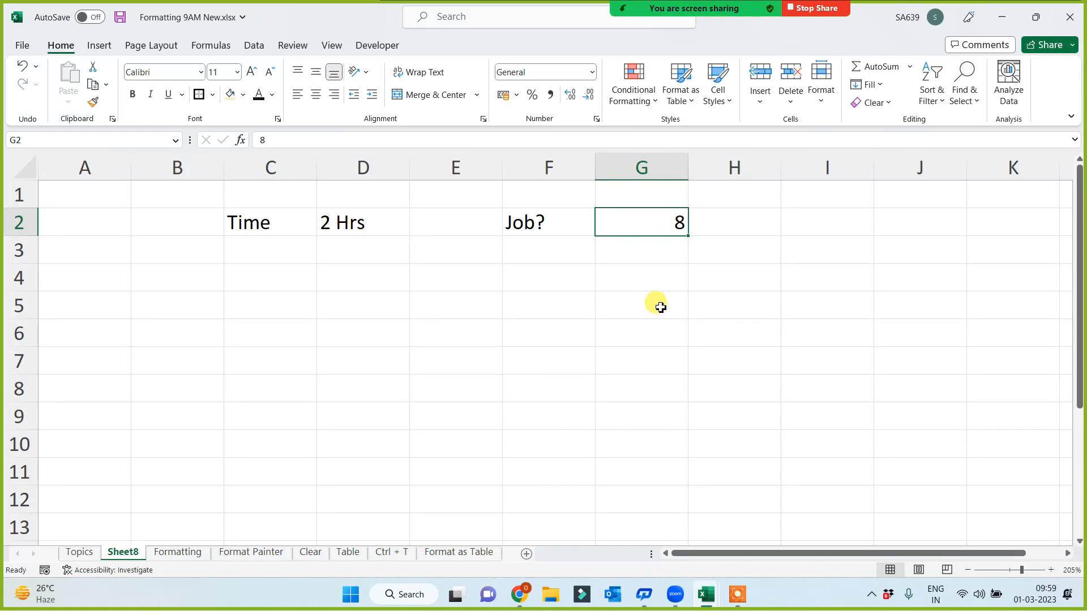
{"action": "left_click", "coordinate": [553, 245]}
{"action": "type", "text": "slp"}
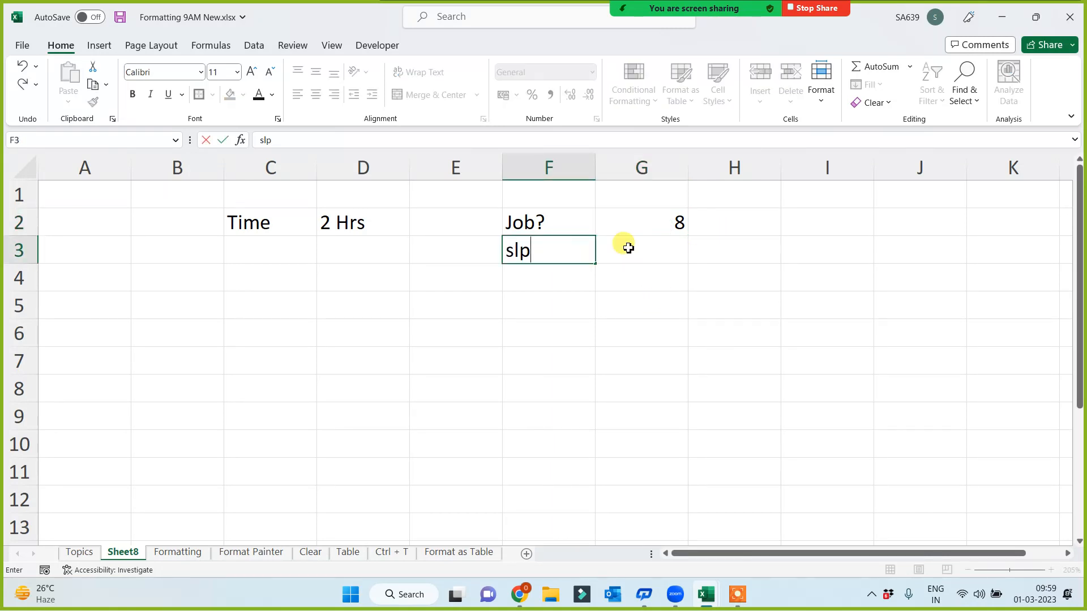
{"action": "left_click", "coordinate": [671, 250]}
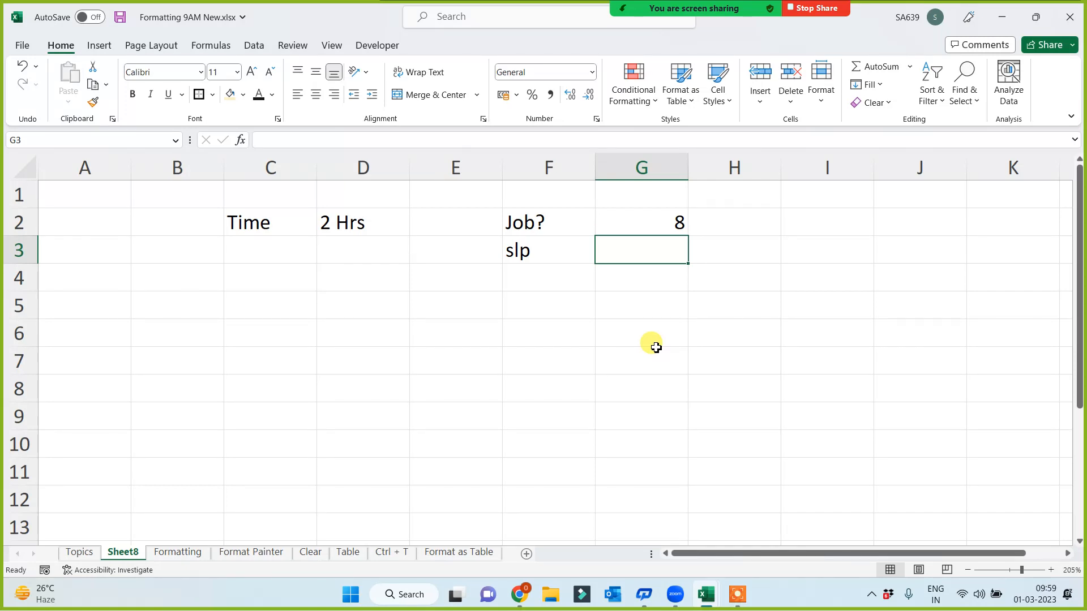
{"action": "type", "text": "6"}
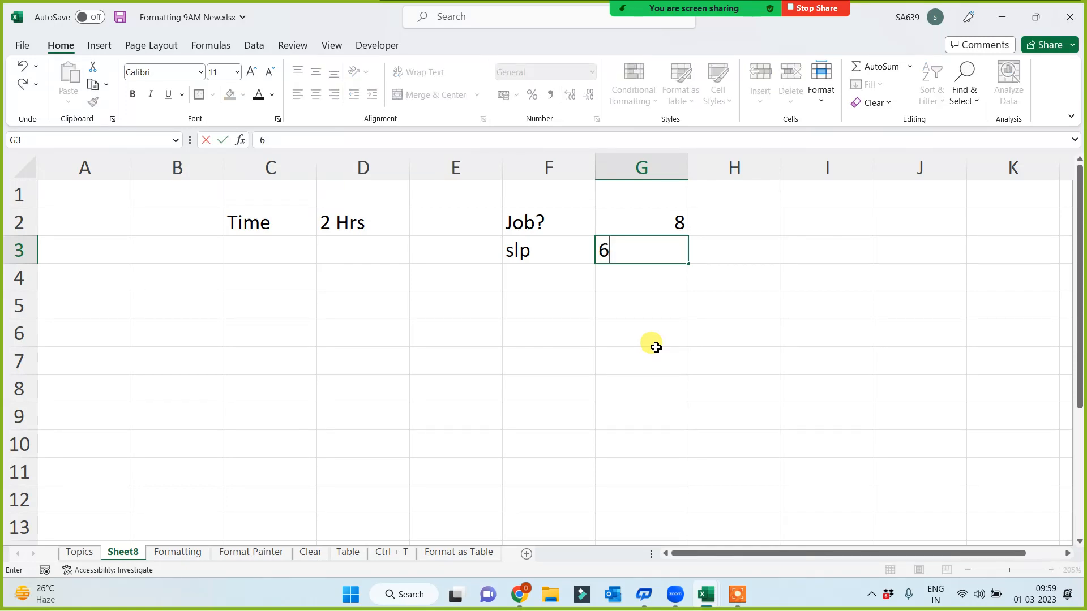
{"action": "left_click", "coordinate": [655, 334]}
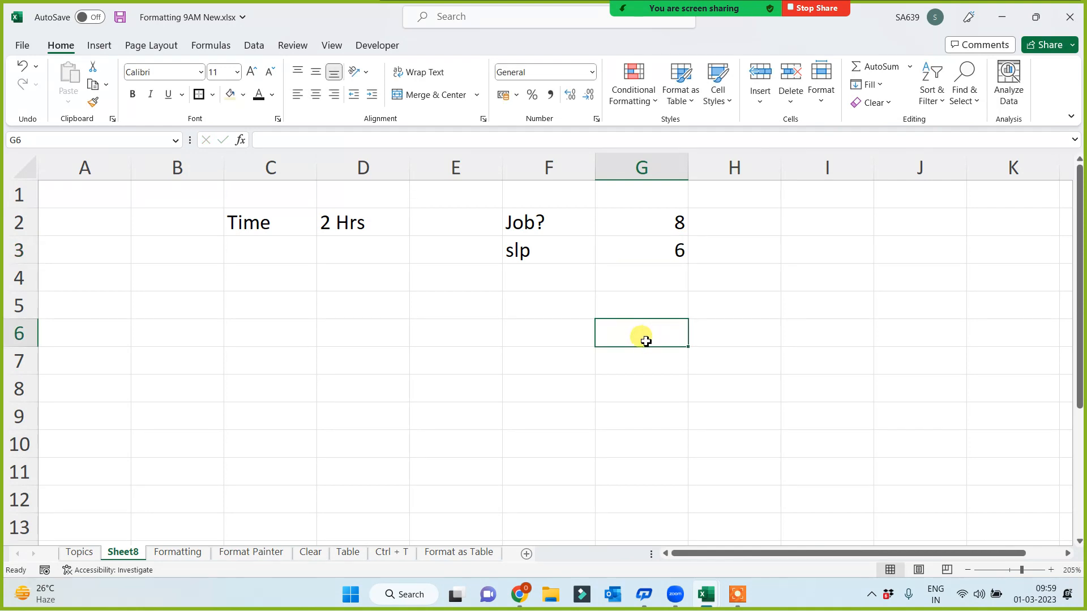
{"action": "left_click", "coordinate": [655, 220]}
{"action": "left_click", "coordinate": [671, 249]}
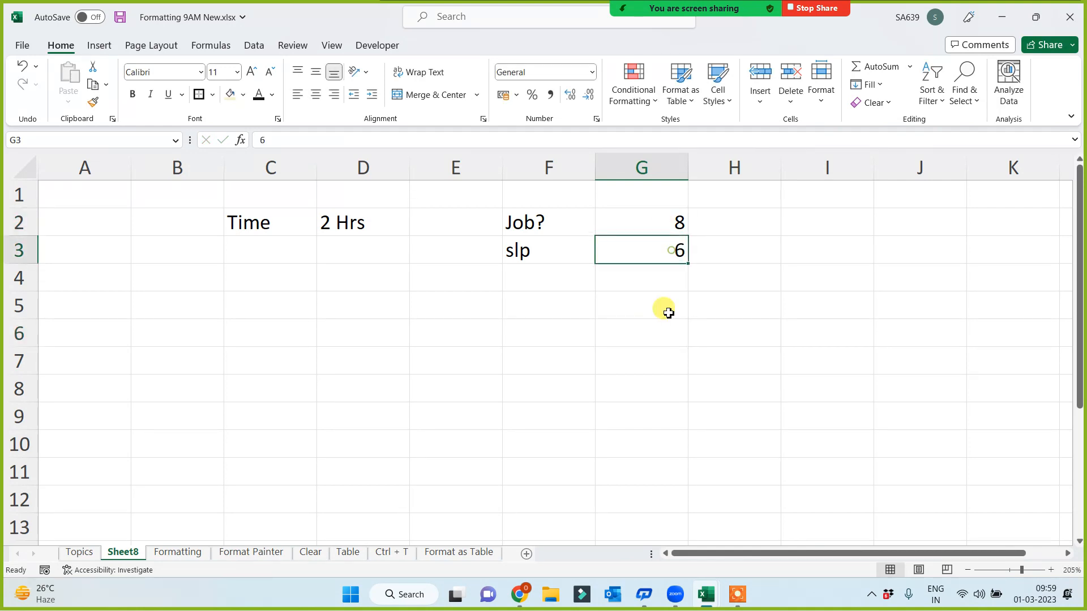
{"action": "left_click", "coordinate": [338, 222]}
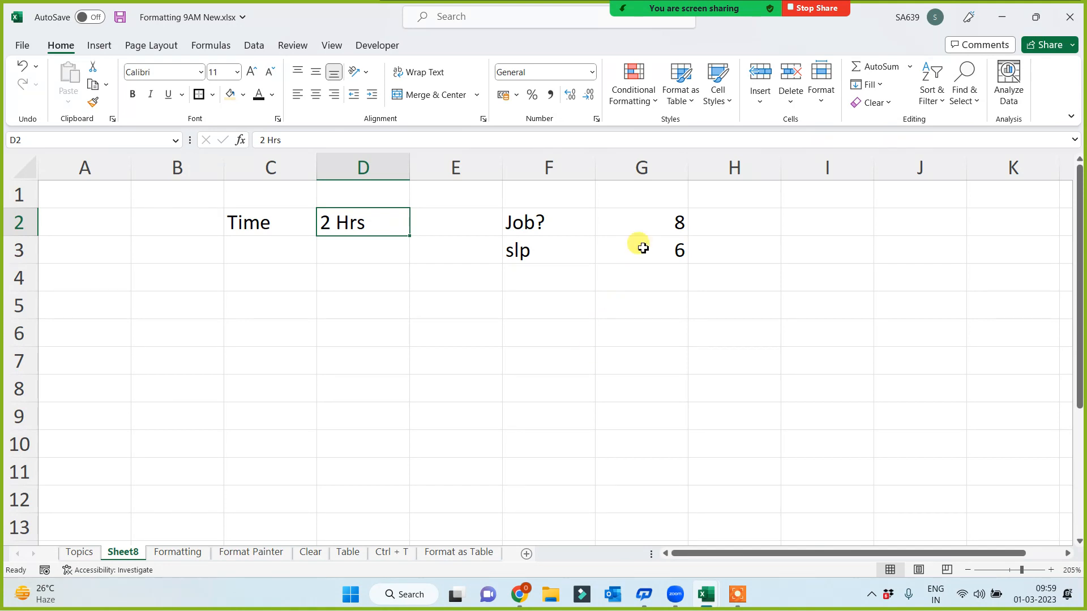
{"action": "left_click", "coordinate": [656, 221]}
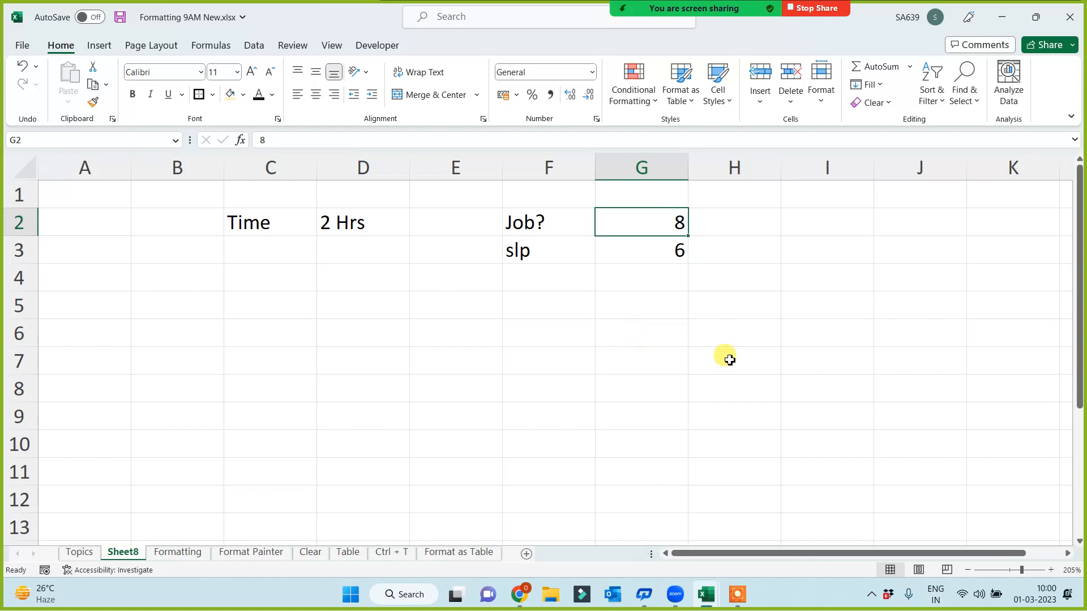
{"action": "left_click", "coordinate": [755, 326]}
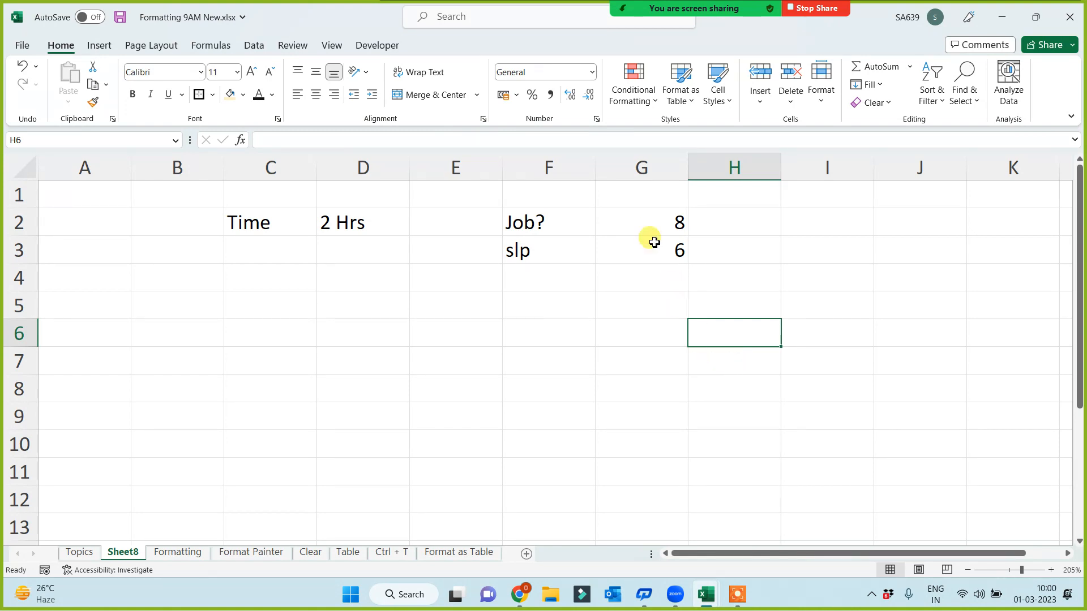
{"action": "left_click", "coordinate": [650, 218]}
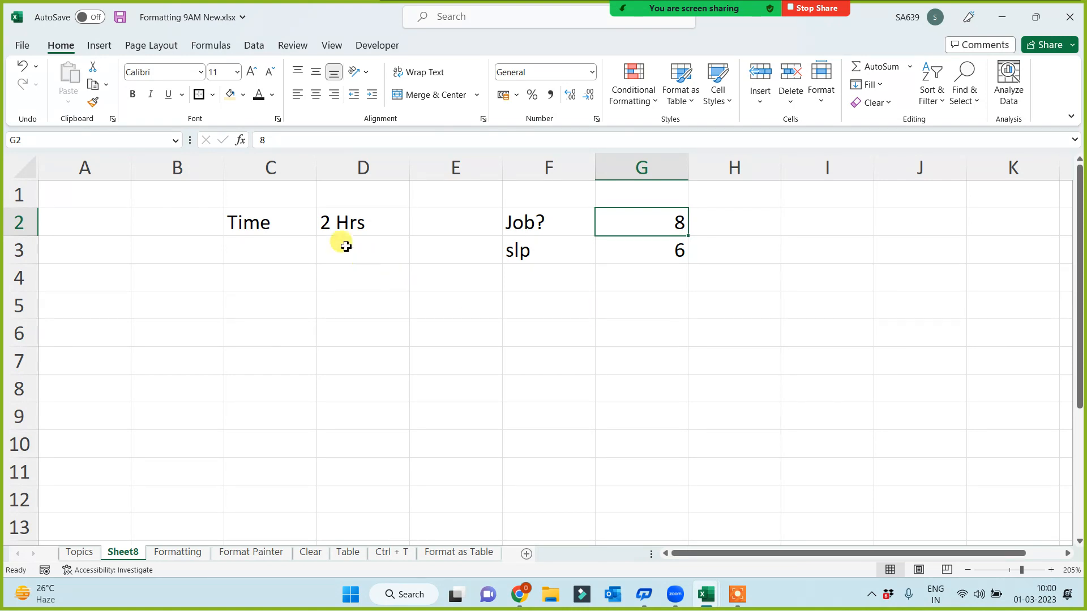
{"action": "left_click", "coordinate": [340, 227]}
{"action": "type", "text": "6 Hr"}
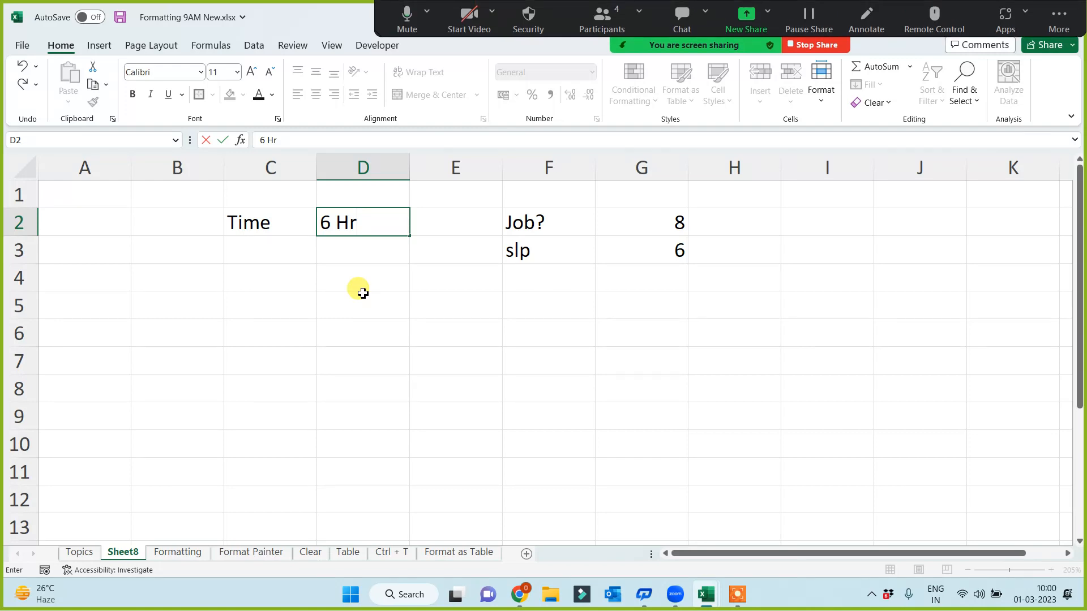
{"action": "type", "text": "s"}
{"action": "left_click", "coordinate": [364, 310]}
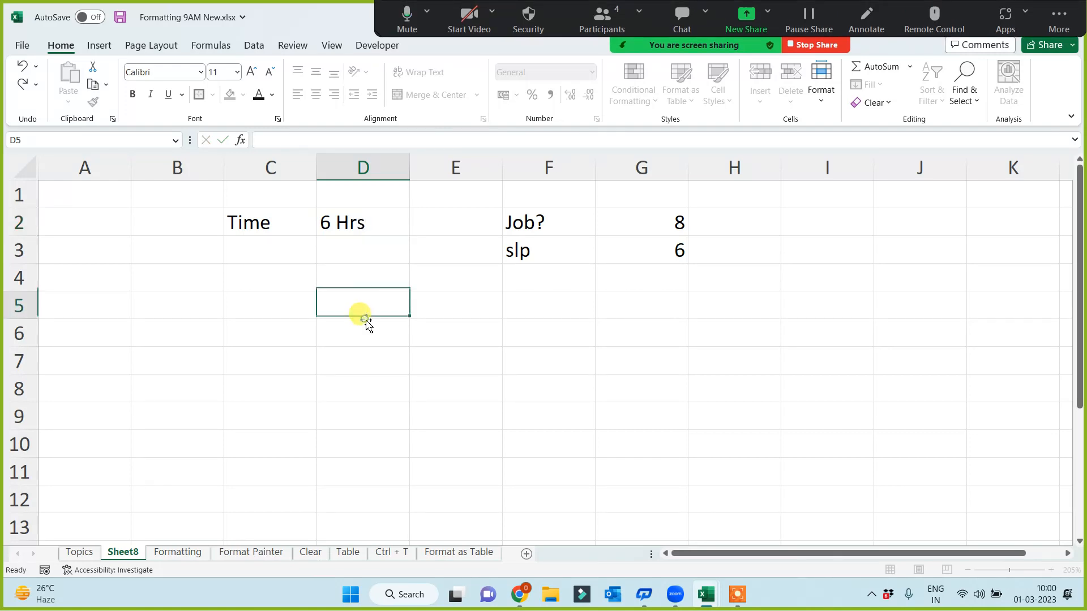
{"action": "left_click", "coordinate": [352, 214]}
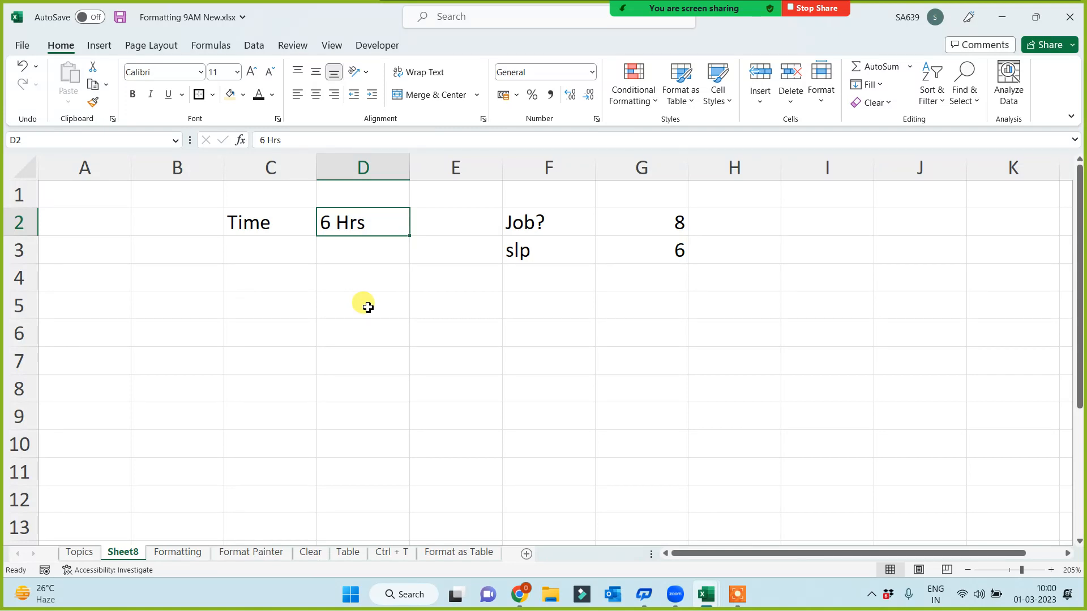
{"action": "left_click", "coordinate": [364, 340]}
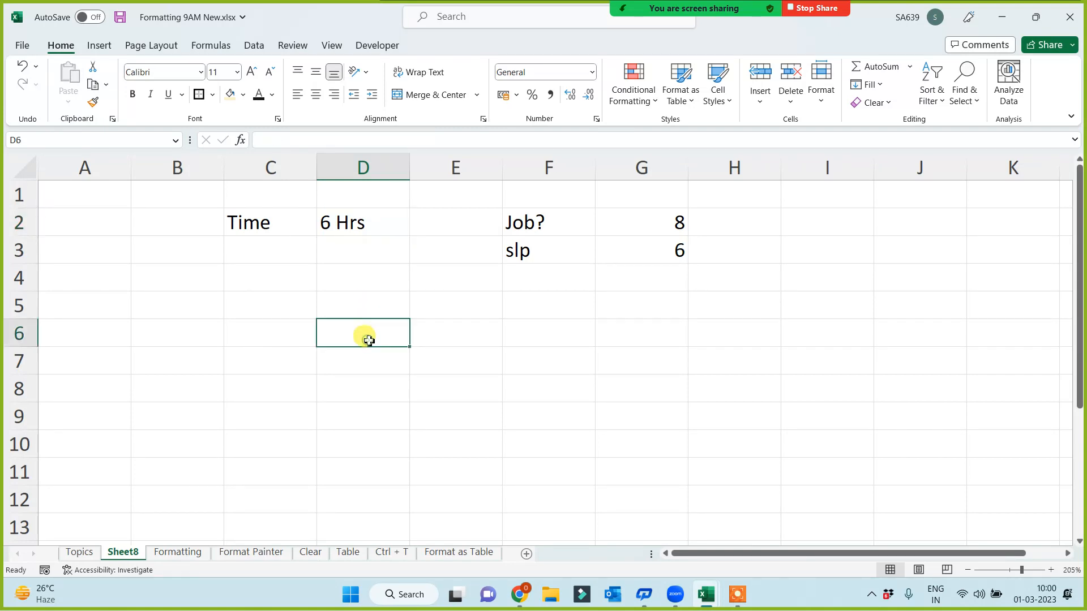
{"action": "left_click", "coordinate": [748, 226]}
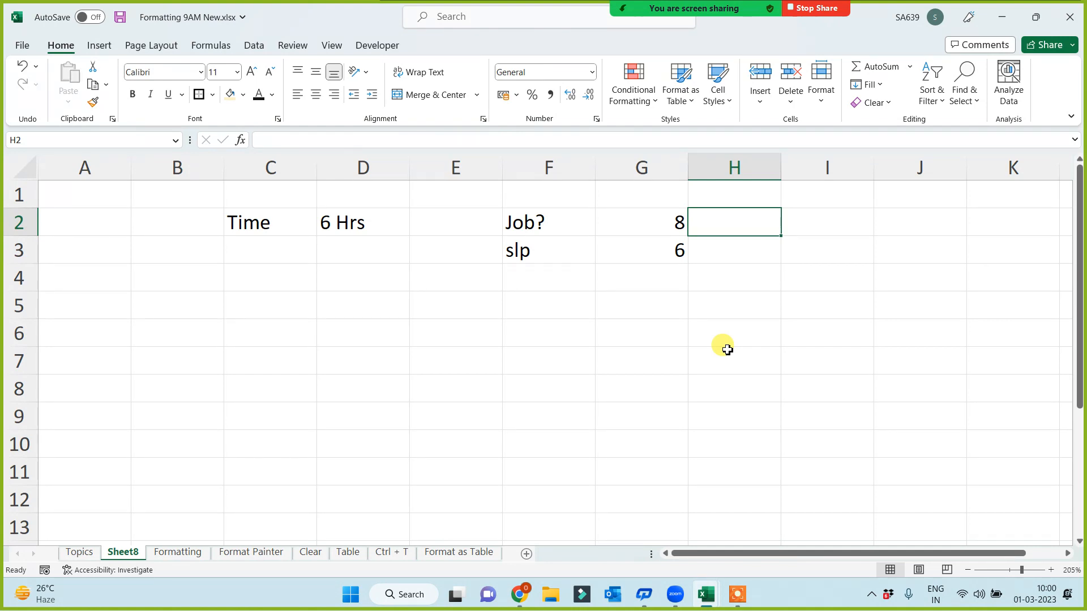
{"action": "left_click", "coordinate": [747, 258]}
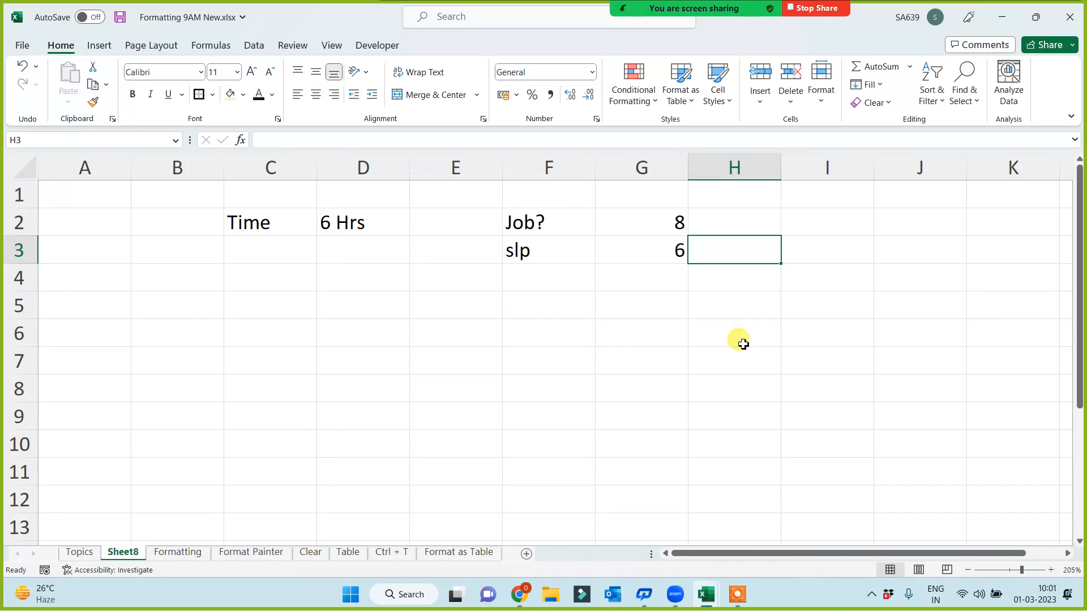
Step: Enter 10 in H3 and 6 in H4
{"action": "type", "text": "10"}
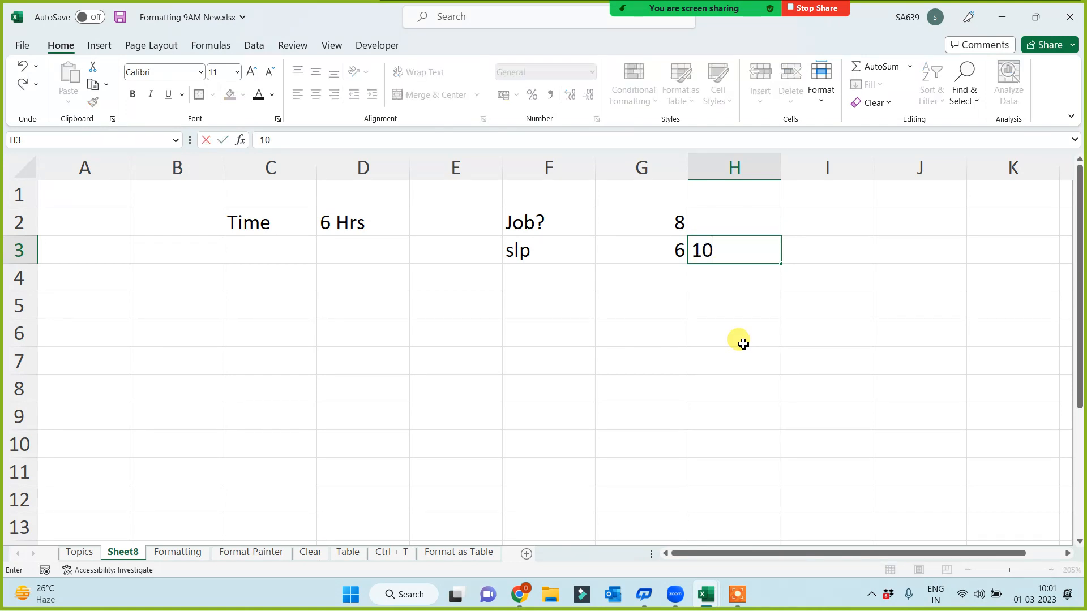
{"action": "key", "text": "Return"}
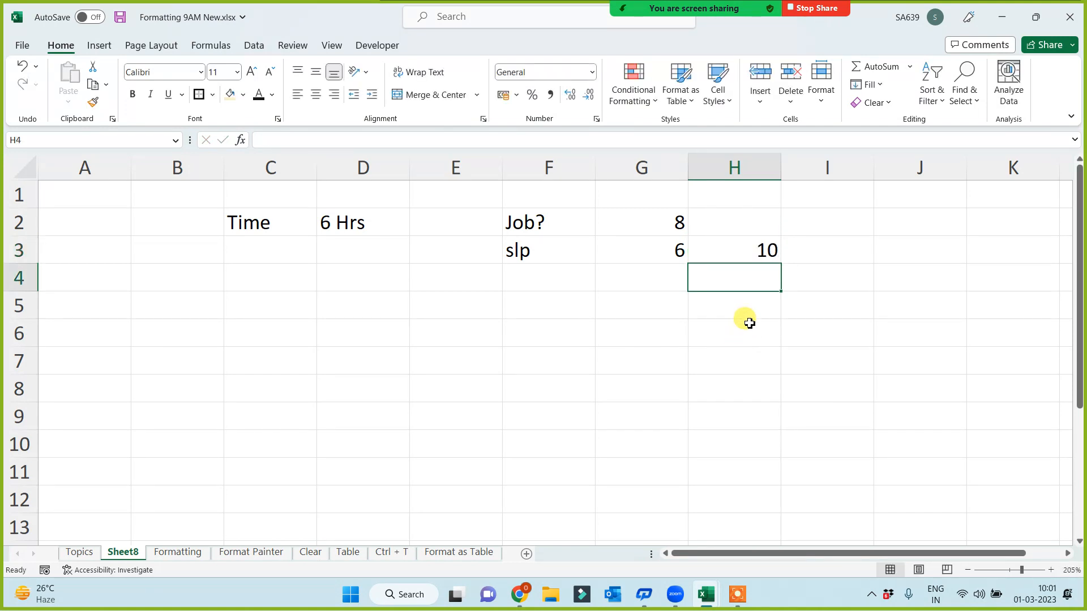
{"action": "left_click", "coordinate": [750, 254]}
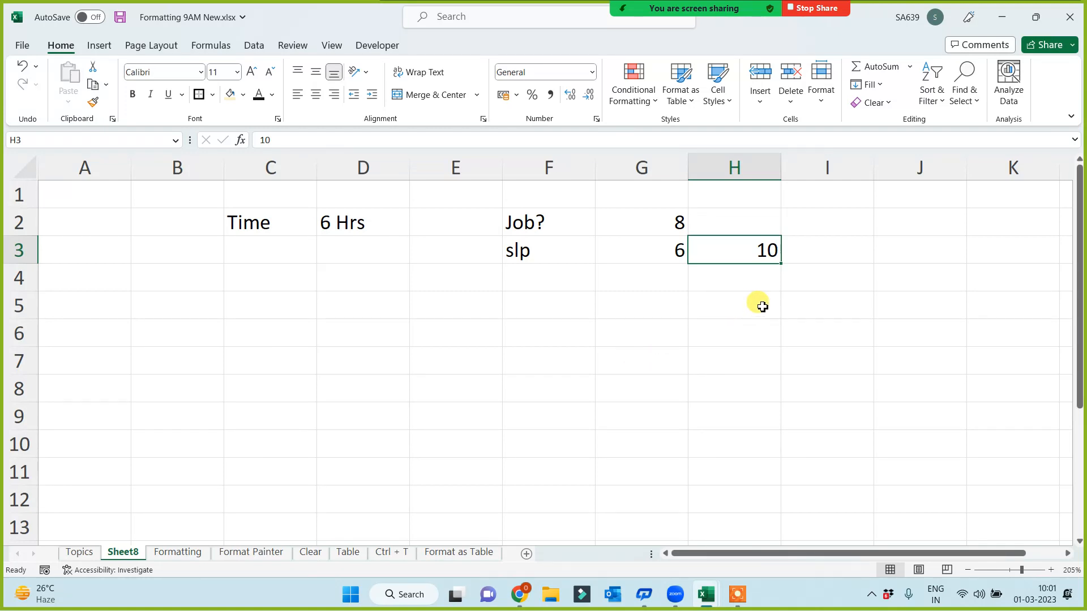
{"action": "left_click", "coordinate": [766, 273]}
{"action": "type", "text": "6"}
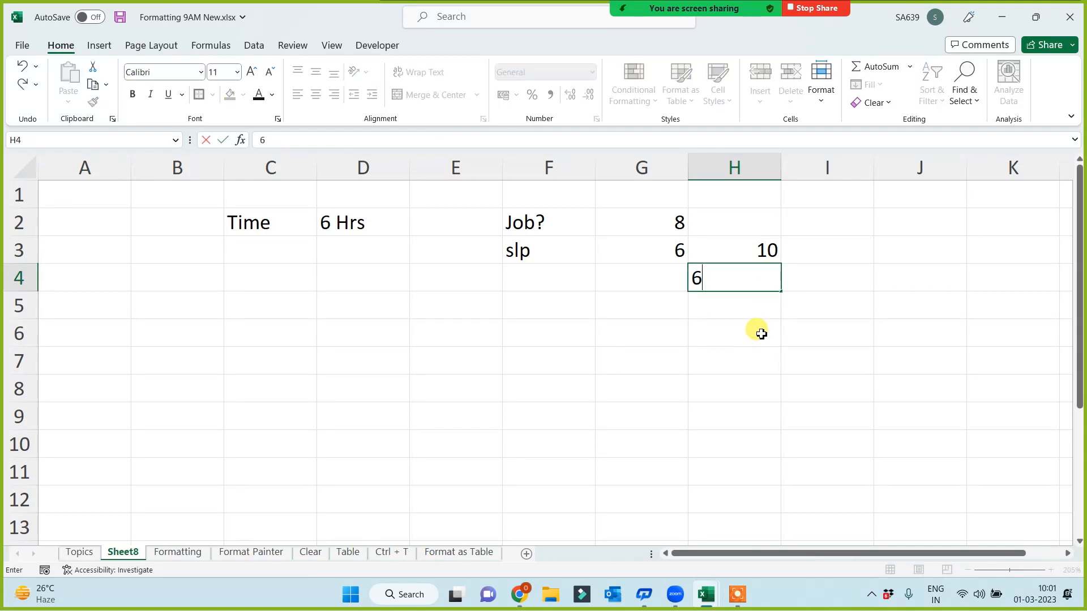
{"action": "left_click", "coordinate": [759, 355]}
{"action": "left_click", "coordinate": [757, 275]}
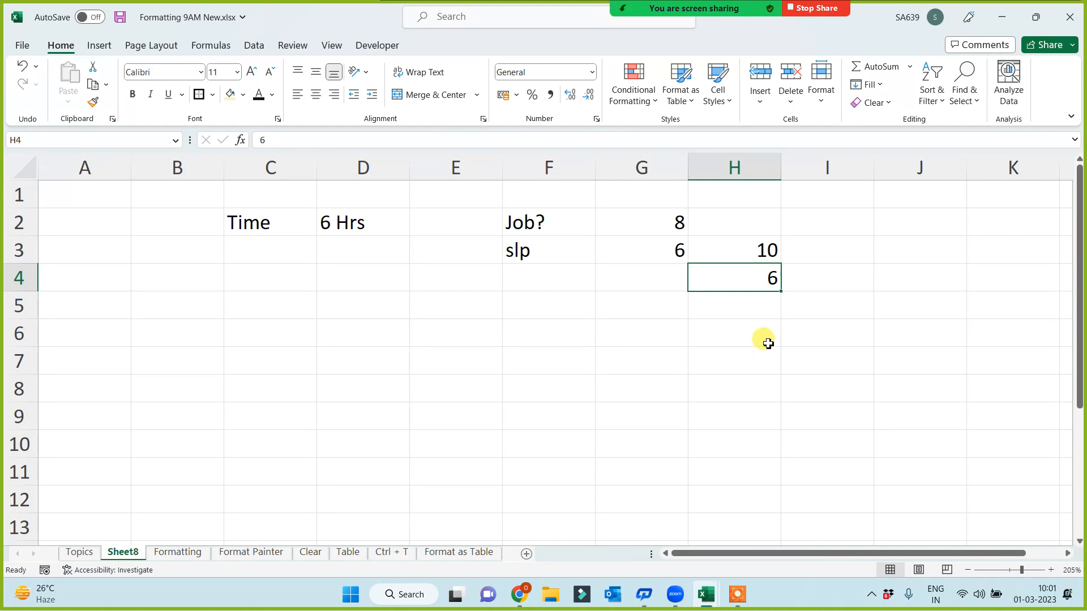
Step: Select the 10 and 6 in H3:H4 together to check their sum
{"action": "left_click", "coordinate": [759, 307]}
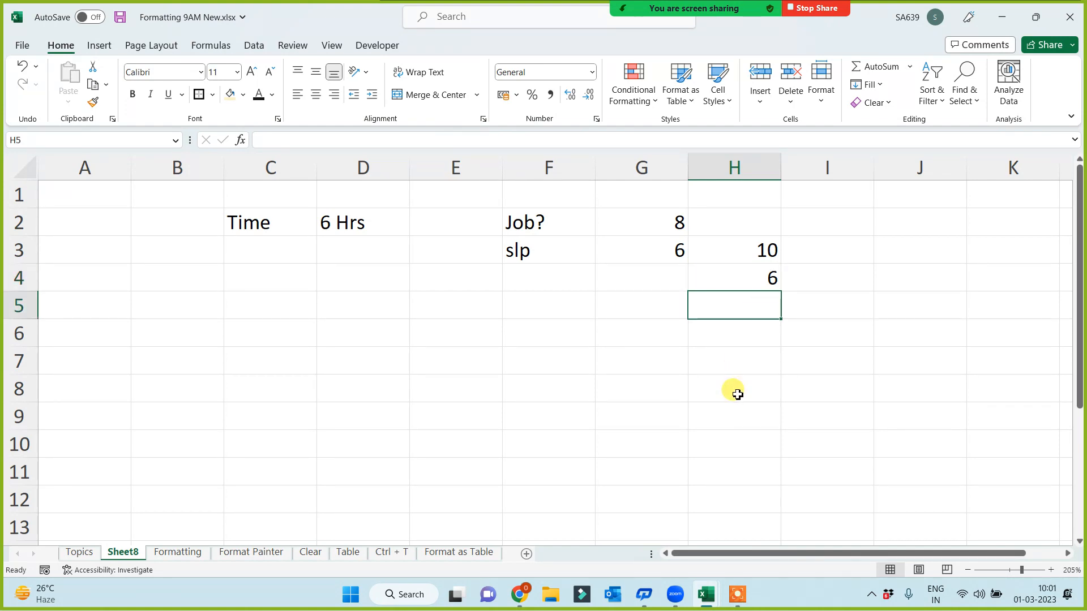
{"action": "left_click", "coordinate": [757, 253]}
{"action": "left_click", "coordinate": [747, 282]}
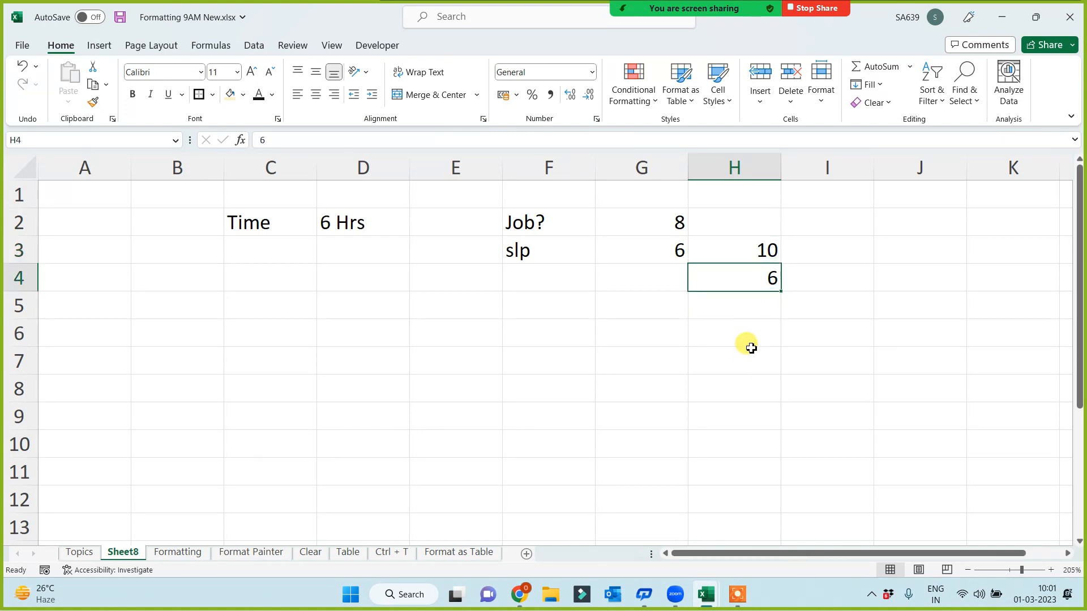
{"action": "left_click_drag", "start_coordinate": [742, 249], "coordinate": [747, 277]}
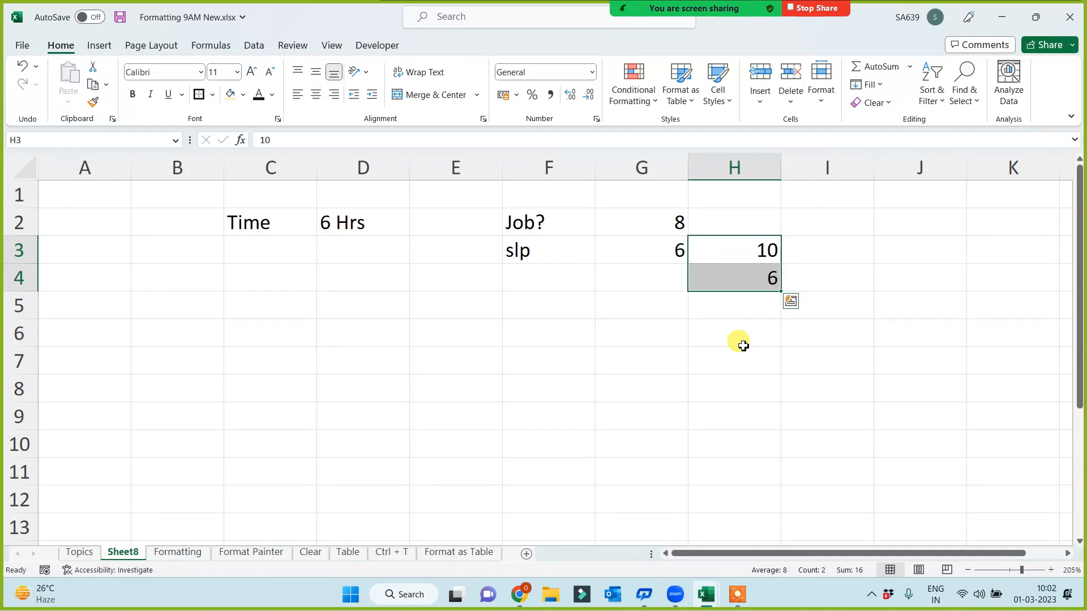
{"action": "left_click", "coordinate": [765, 250]}
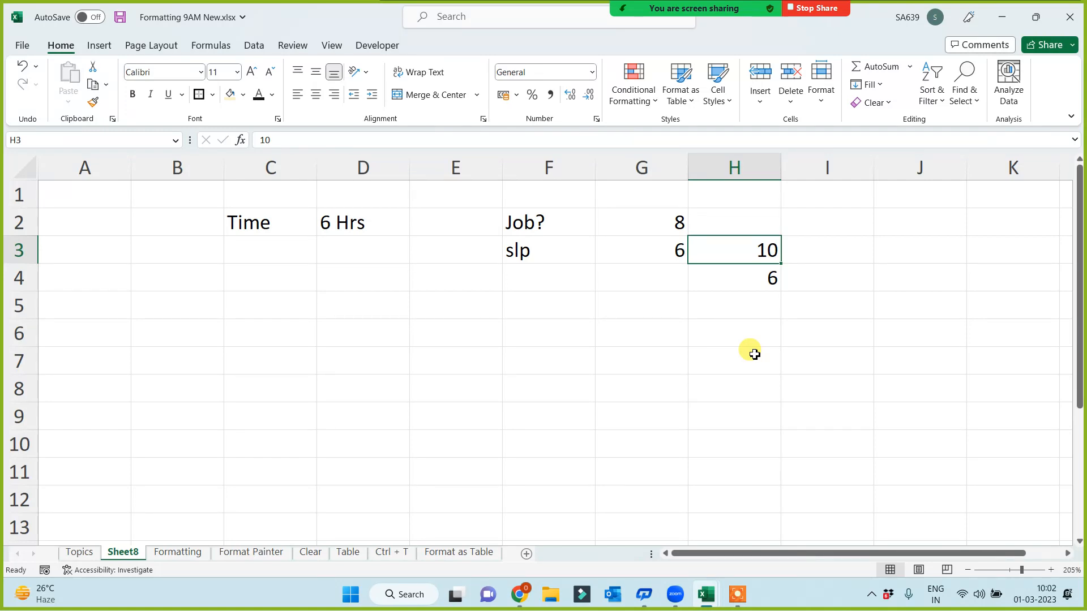
{"action": "left_click", "coordinate": [784, 360]}
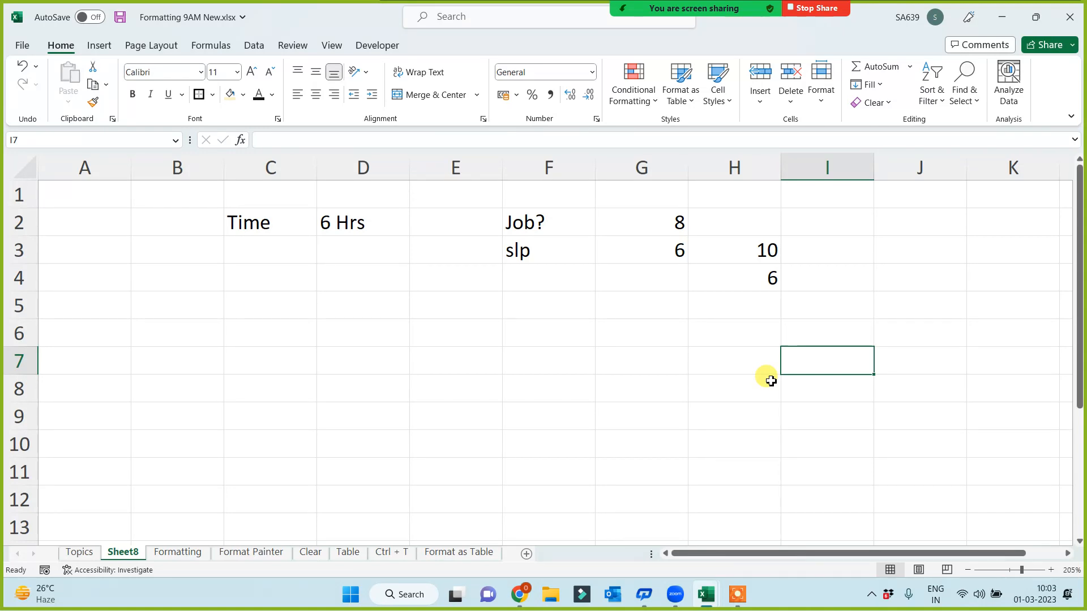
{"action": "left_click", "coordinate": [729, 312]}
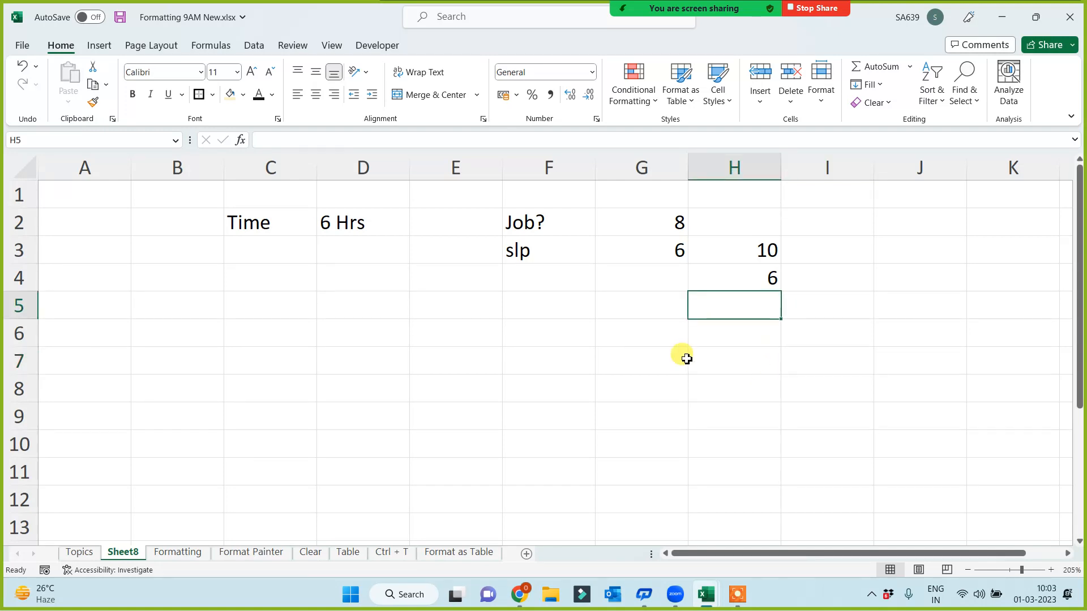
{"action": "left_click", "coordinate": [821, 248]}
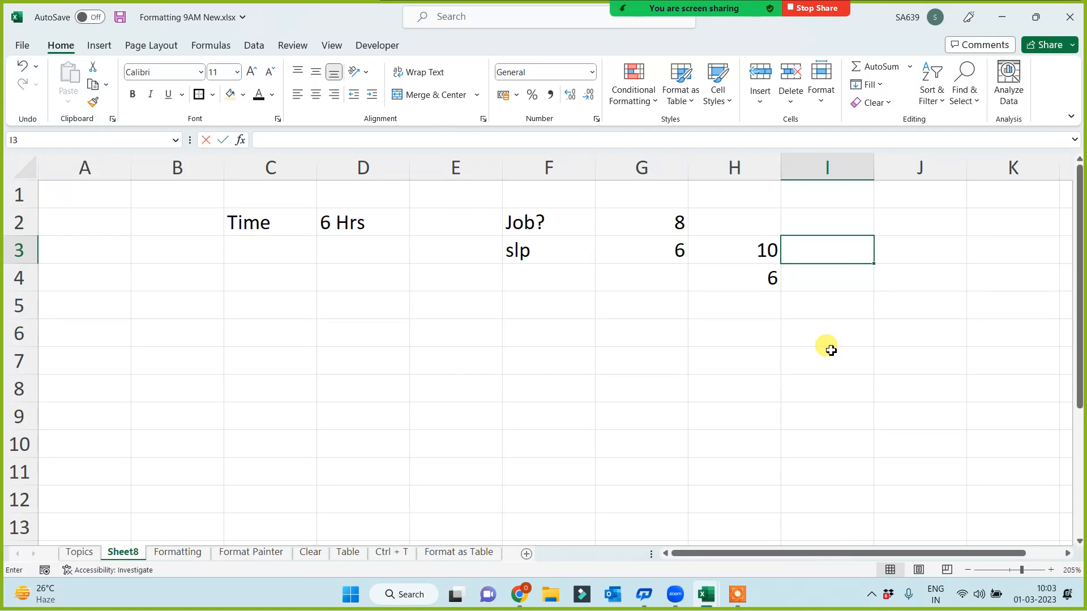
Step: Enter 9 in I3, undoing an accidental overwrite with 2
{"action": "type", "text": "9"}
{"action": "left_click", "coordinate": [829, 349]}
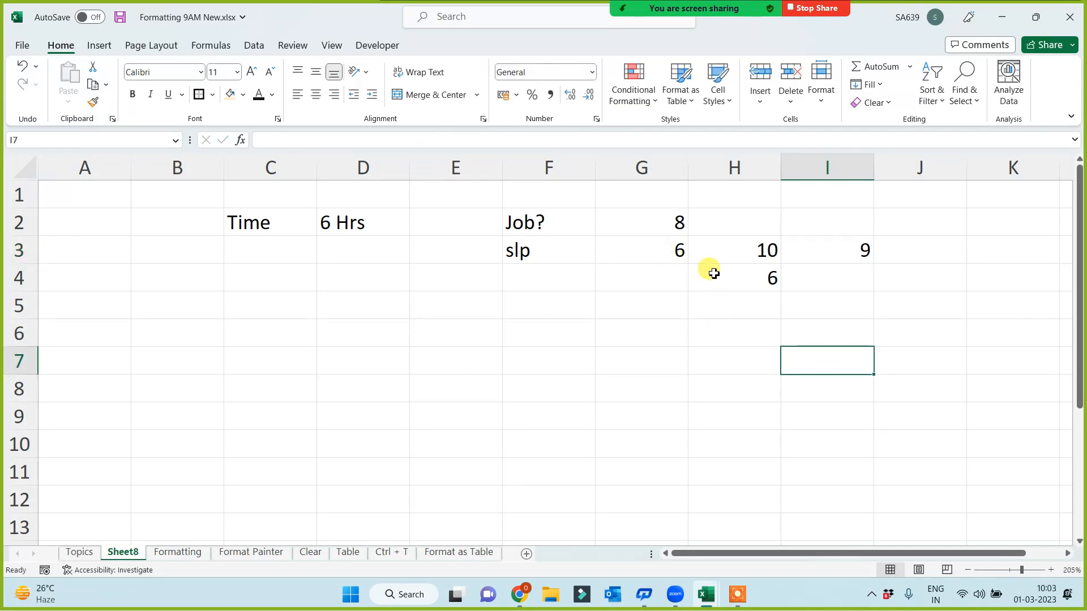
{"action": "left_click", "coordinate": [836, 252]}
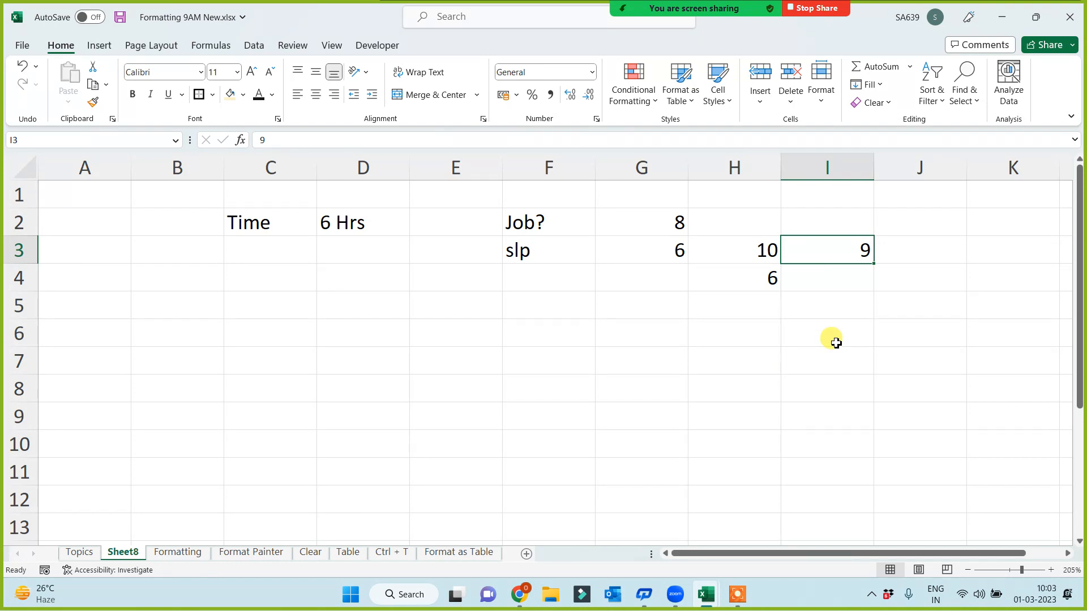
{"action": "type", "text": "2"}
{"action": "left_click", "coordinate": [833, 348]}
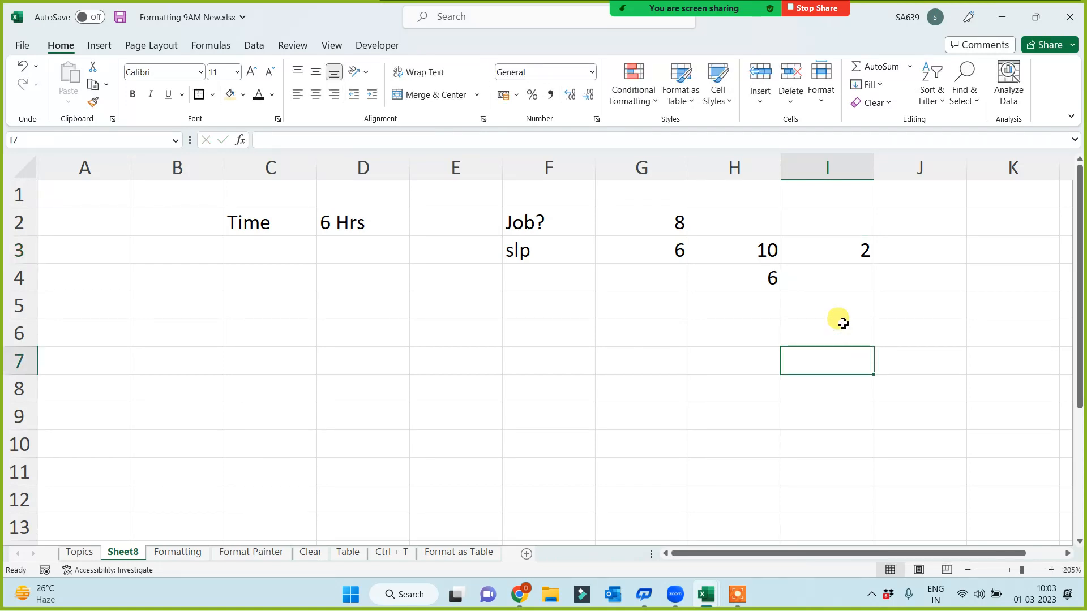
{"action": "key", "text": "ctrl+z"}
Step: Enter 2 in I4 and 6 in I5, and give I5 a light orange fill
{"action": "left_click", "coordinate": [859, 281]}
{"action": "type", "text": "2"}
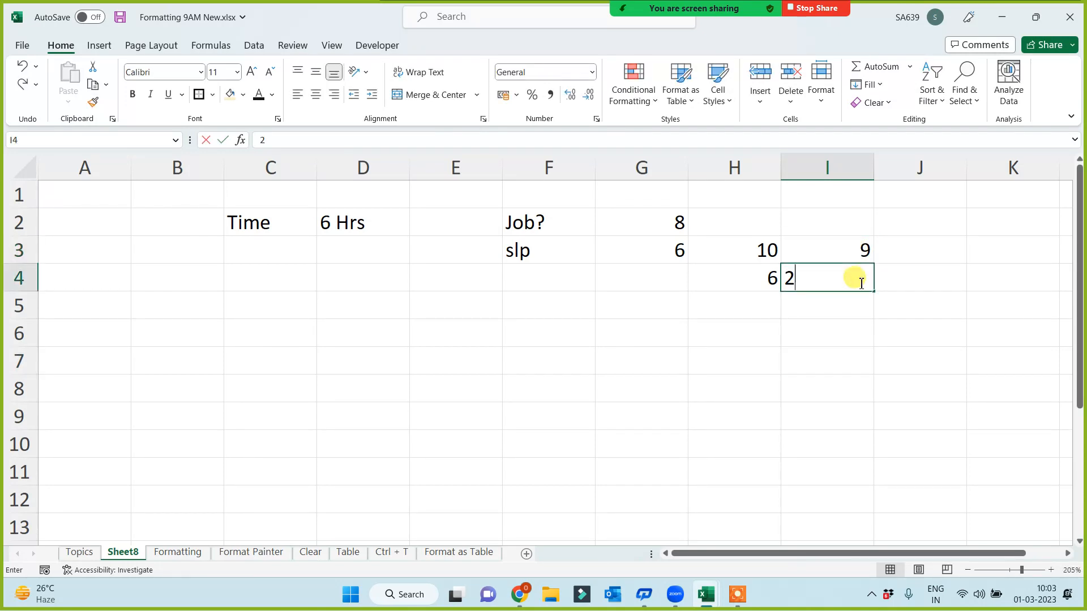
{"action": "key", "text": "Return"}
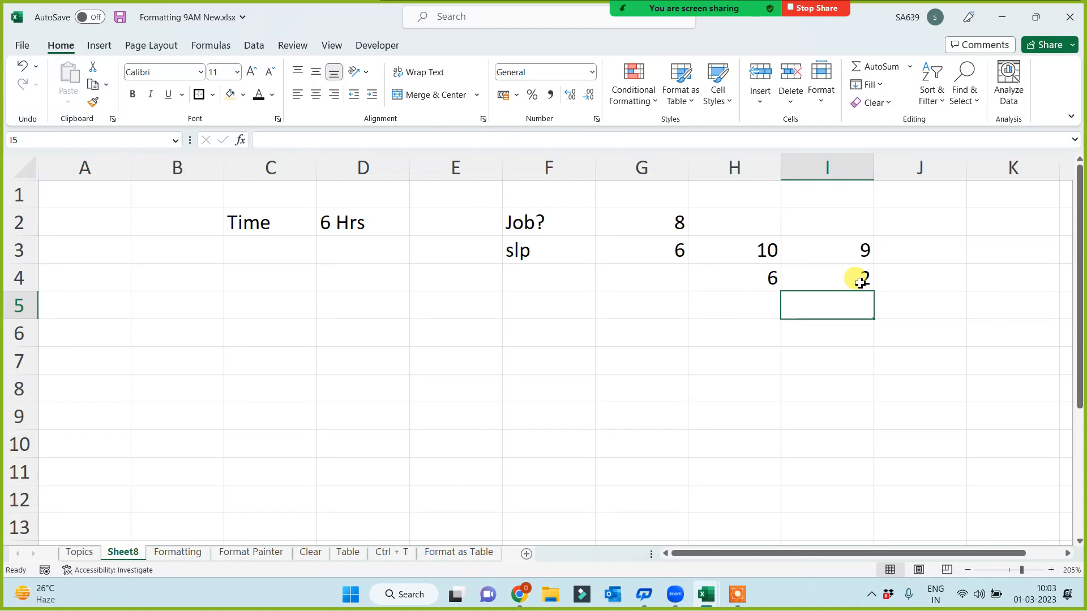
{"action": "type", "text": "6"}
{"action": "left_click", "coordinate": [849, 378]}
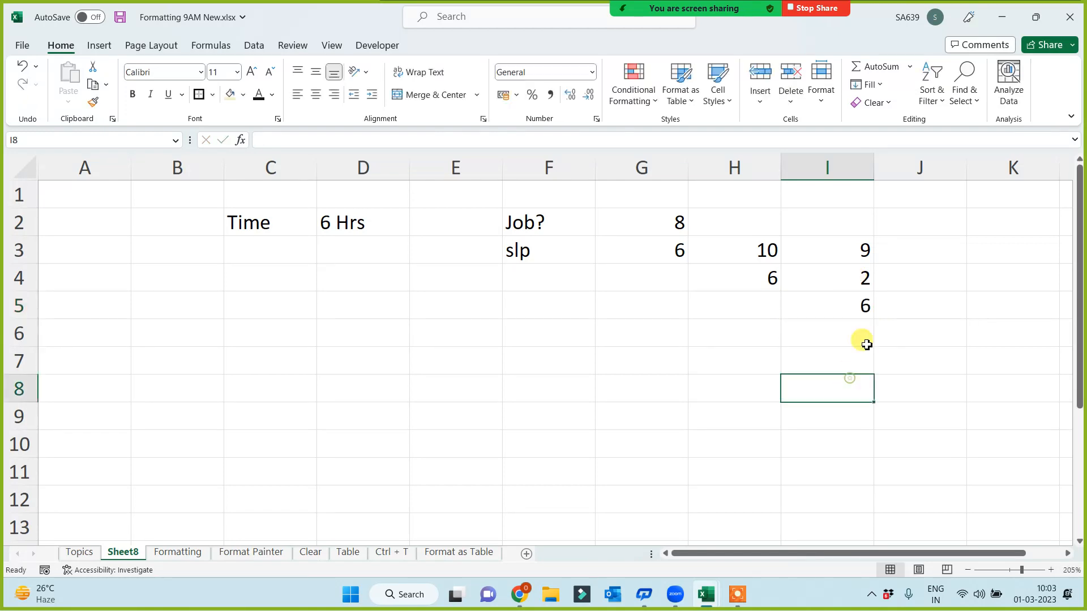
{"action": "left_click", "coordinate": [854, 306]}
{"action": "left_click", "coordinate": [231, 94]}
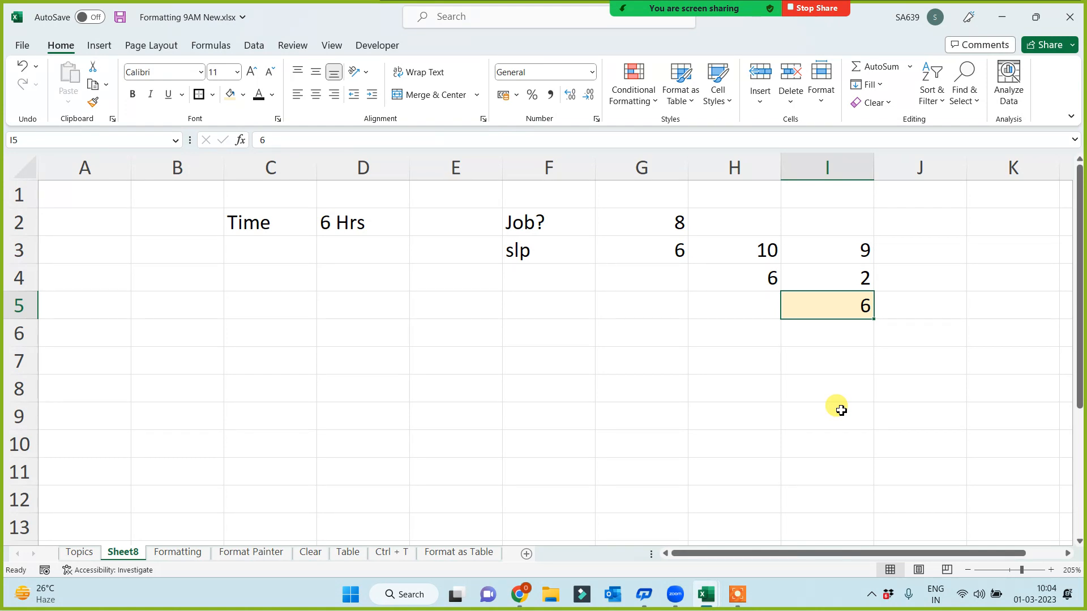
Step: Clear the numbers in G2:I6 and the Job?/slp labels in column F
{"action": "left_click", "coordinate": [842, 390]}
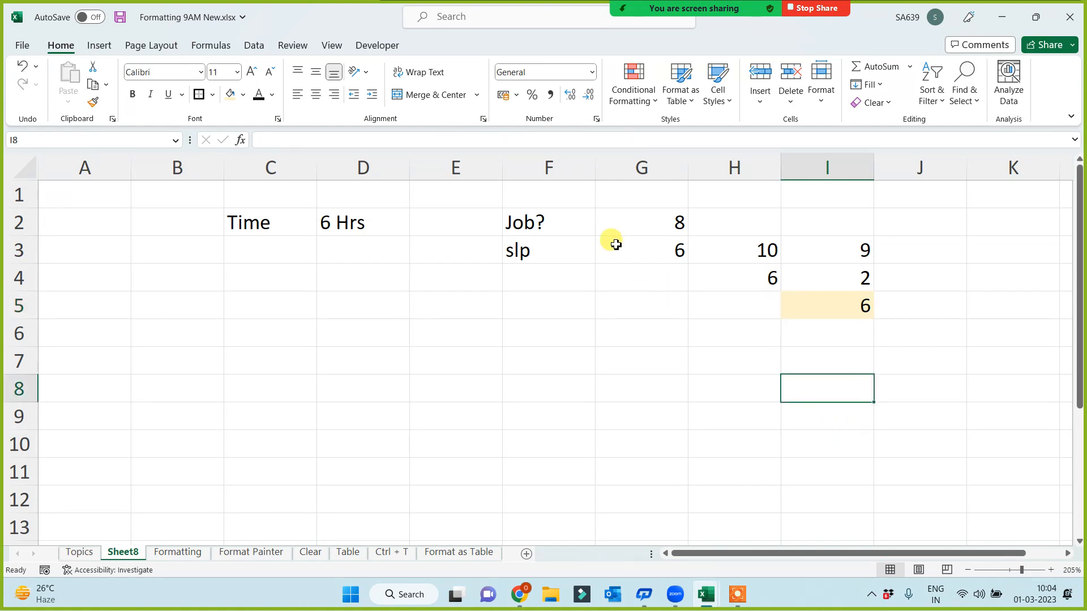
{"action": "left_click_drag", "start_coordinate": [606, 215], "coordinate": [861, 342]}
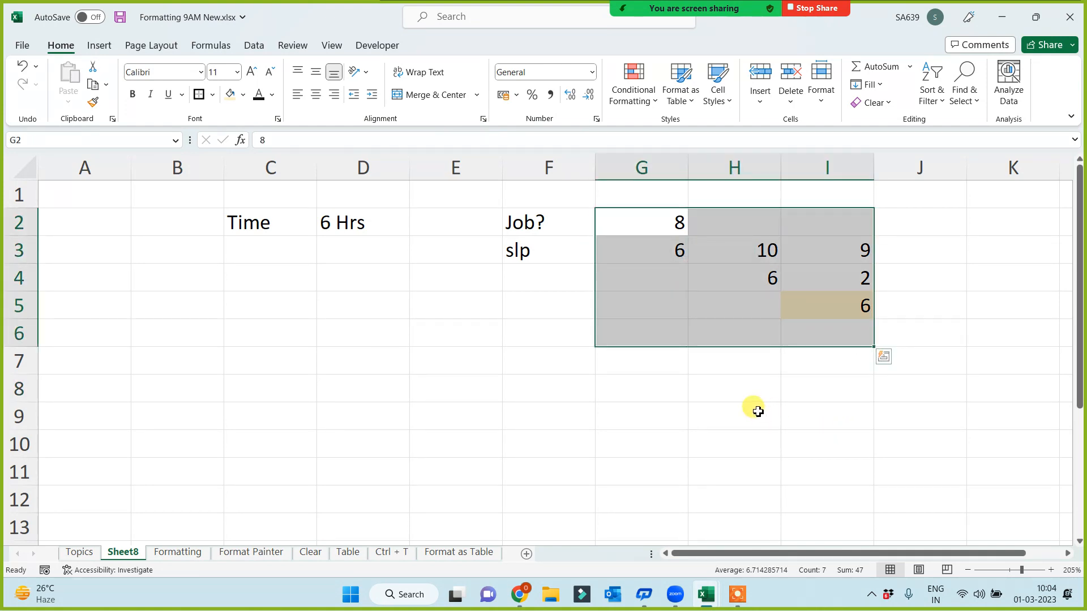
{"action": "key", "text": "Delete"}
{"action": "left_click", "coordinate": [682, 415]}
{"action": "left_click_drag", "start_coordinate": [505, 207], "coordinate": [564, 301]}
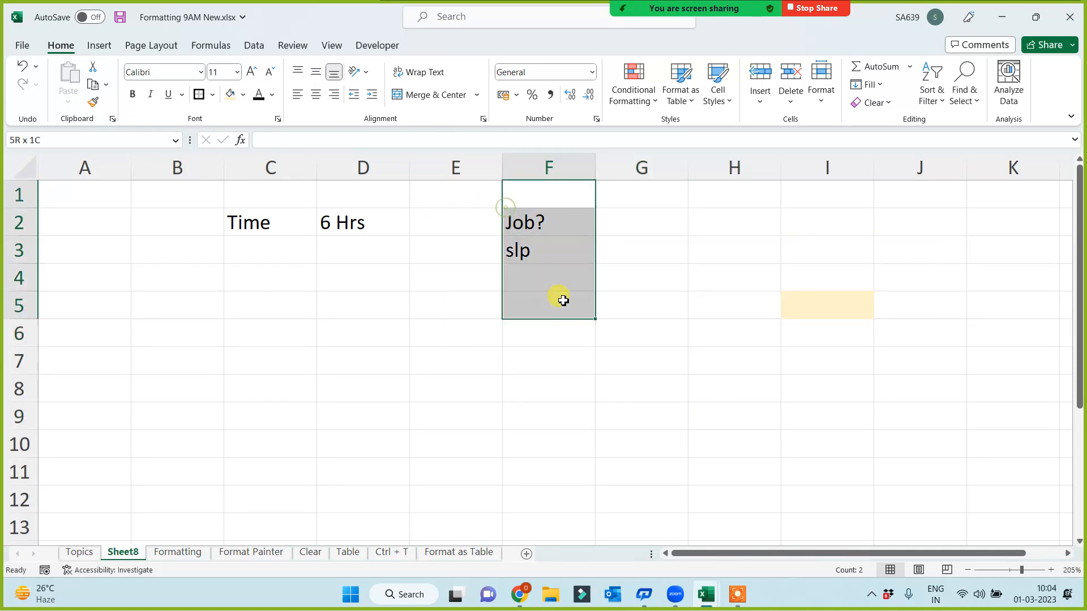
{"action": "key", "text": "Delete"}
{"action": "left_click", "coordinate": [517, 365]}
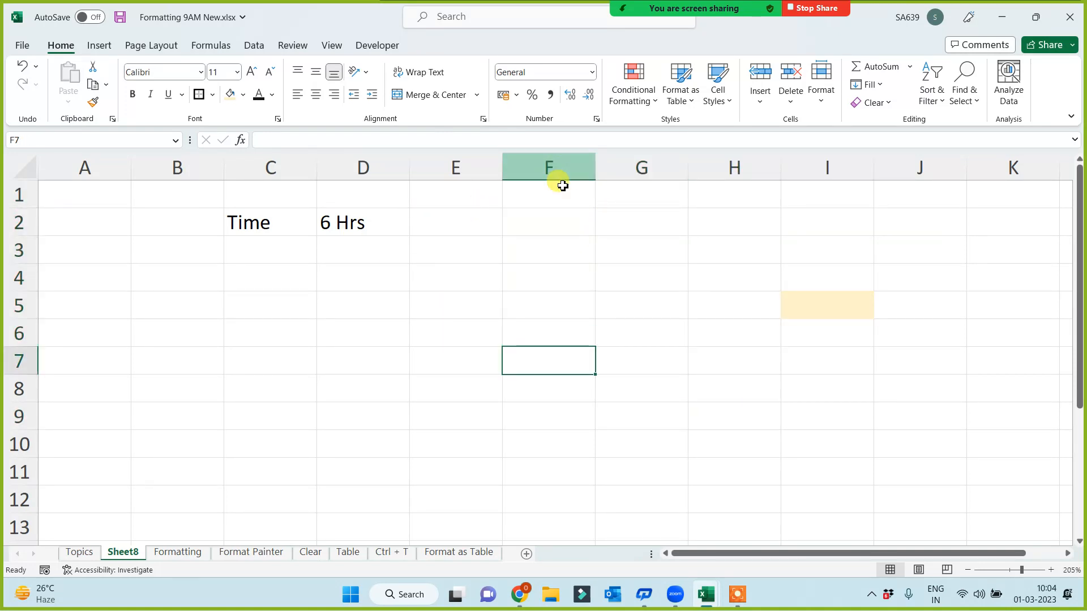
Step: Add the headings 'Job' in F1 and 'No' in H1
{"action": "left_click", "coordinate": [562, 185]}
{"action": "type", "text": "Job"}
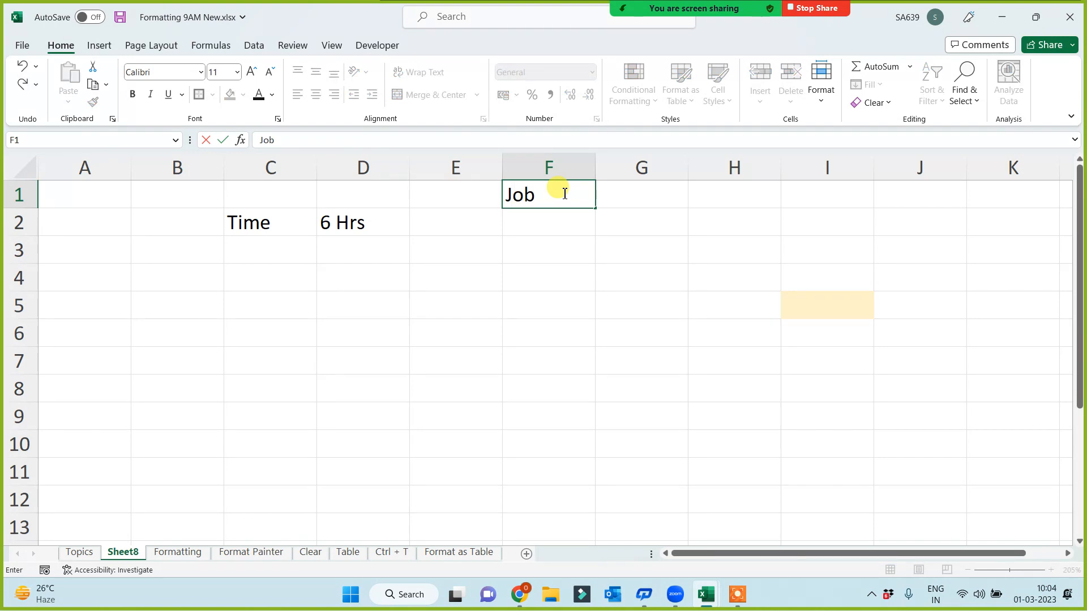
{"action": "left_click", "coordinate": [716, 198]}
{"action": "type", "text": "No"}
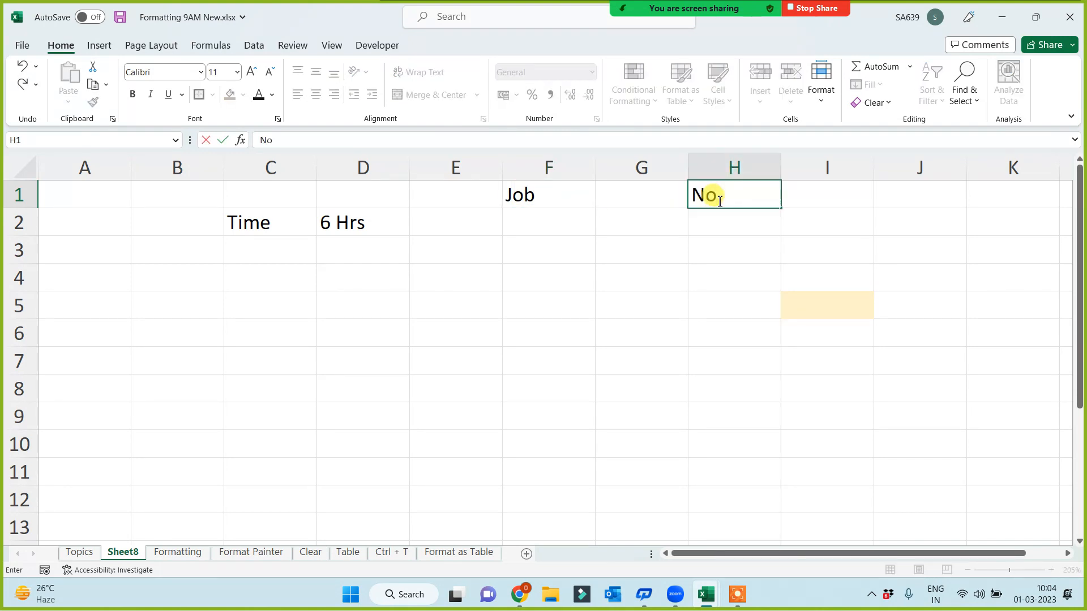
{"action": "left_click", "coordinate": [708, 293]}
{"action": "left_click", "coordinate": [715, 192]}
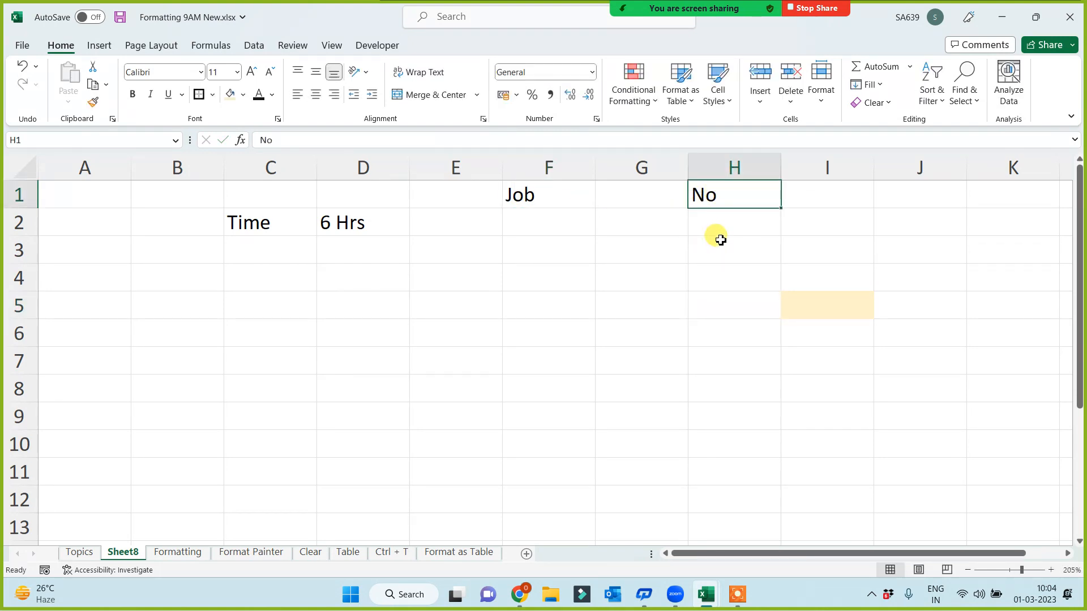
{"action": "left_click", "coordinate": [718, 227]}
Step: Enter '4 Hrs' in H3 under No and '2 Hr' in F3 under Job
{"action": "left_click", "coordinate": [705, 250]}
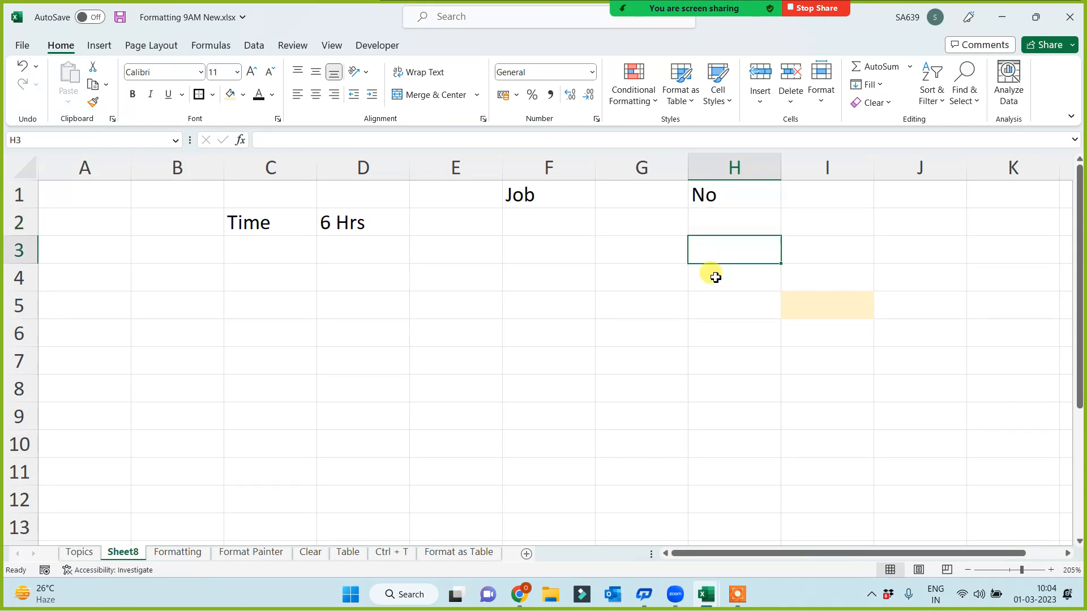
{"action": "type", "text": "4 Hrs"}
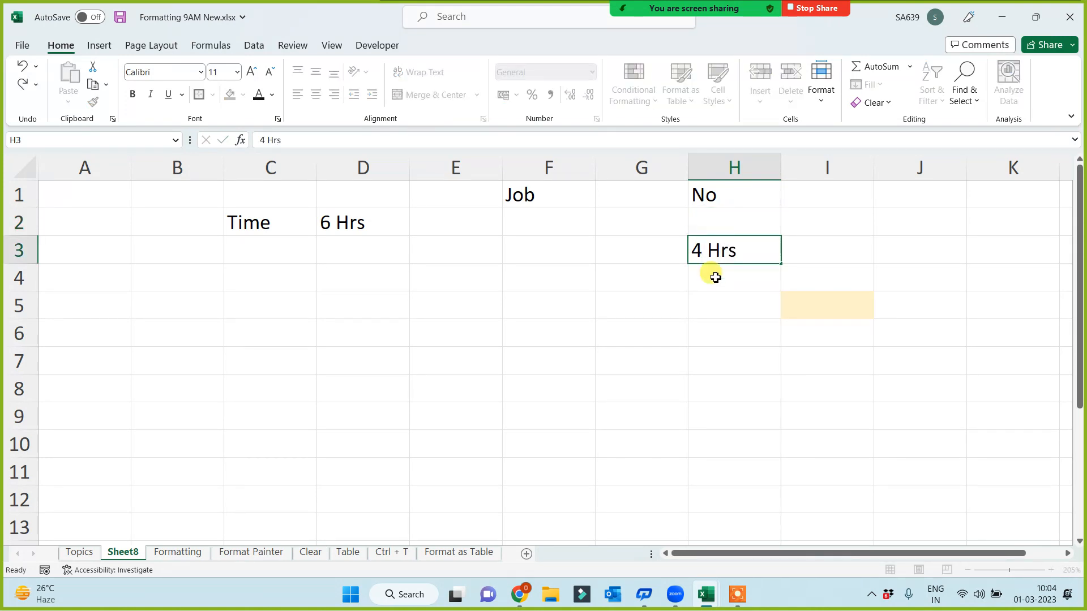
{"action": "left_click", "coordinate": [715, 277]}
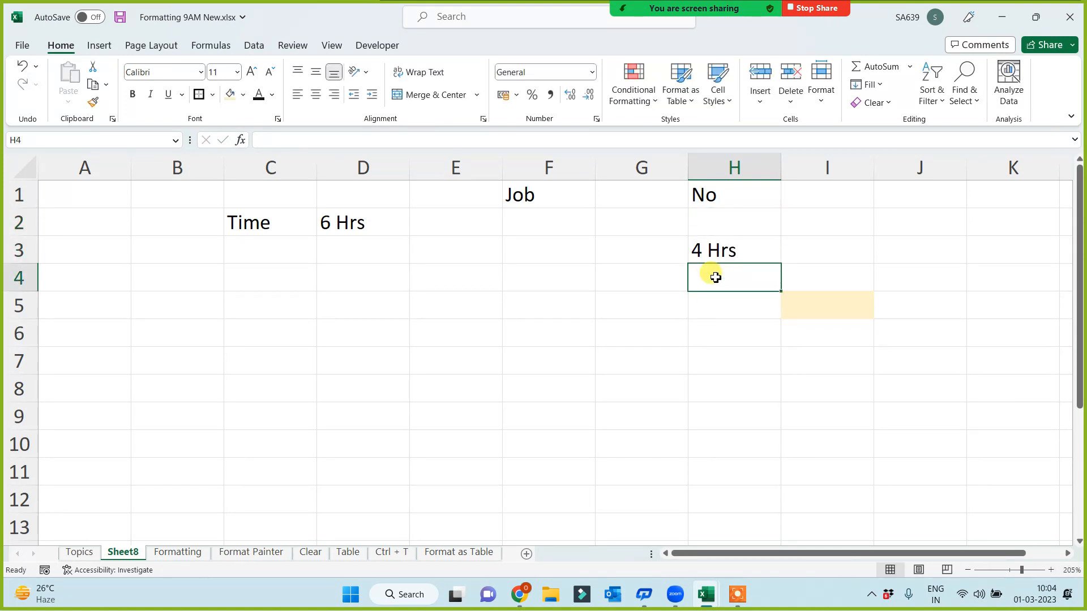
{"action": "left_click", "coordinate": [548, 256]}
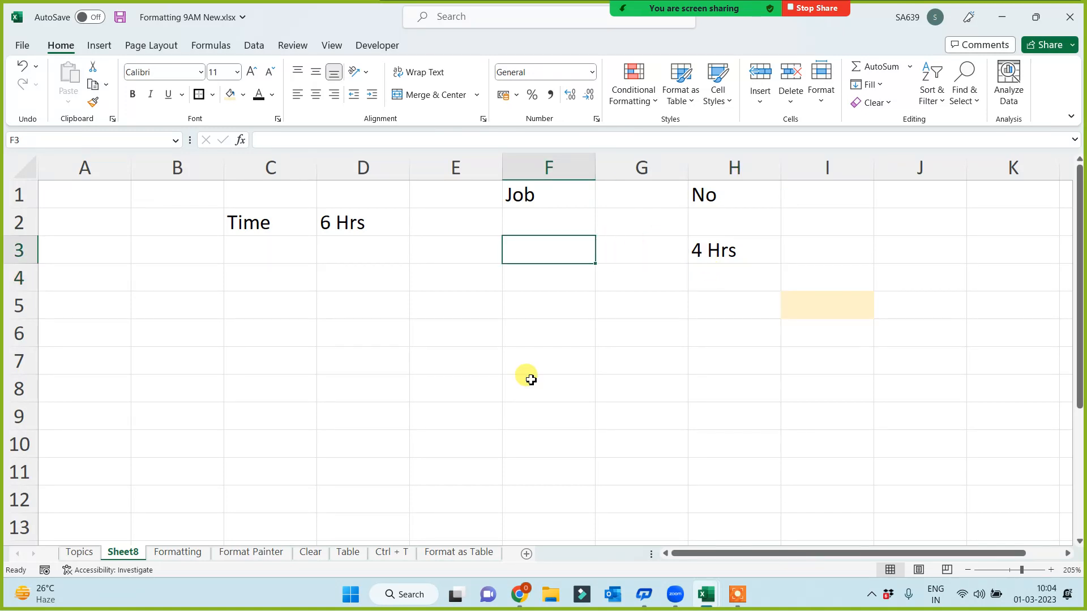
{"action": "type", "text": "2 Hr"}
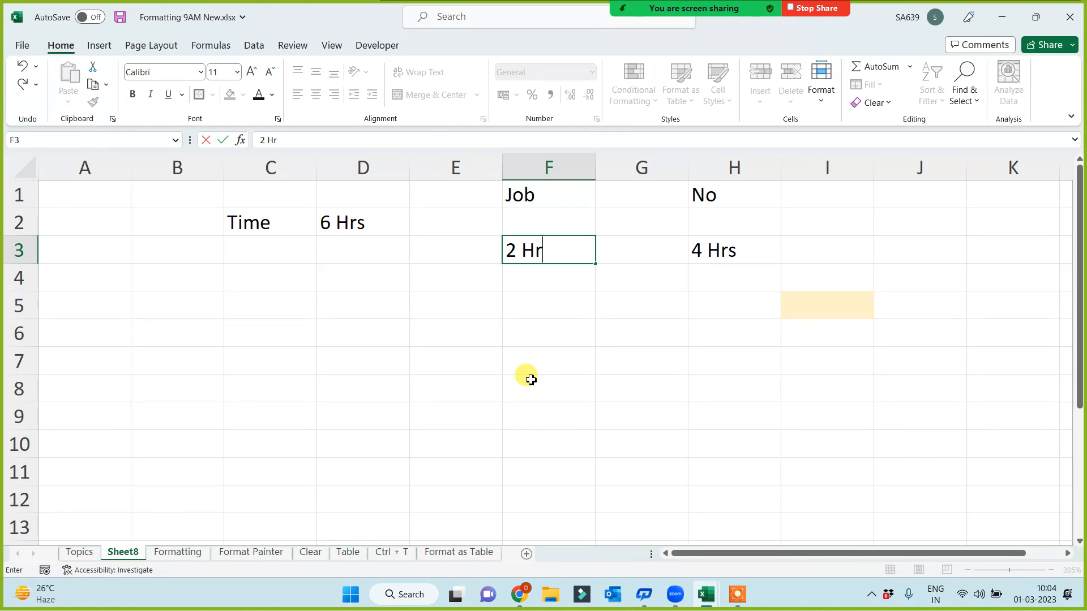
{"action": "left_click", "coordinate": [531, 382]}
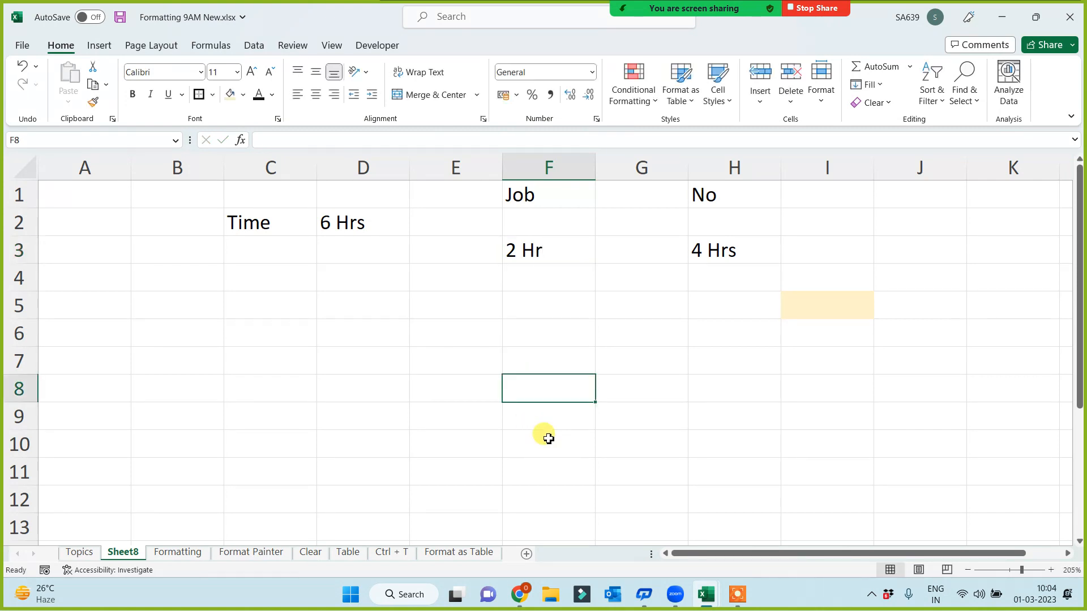
{"action": "left_click", "coordinate": [531, 260]}
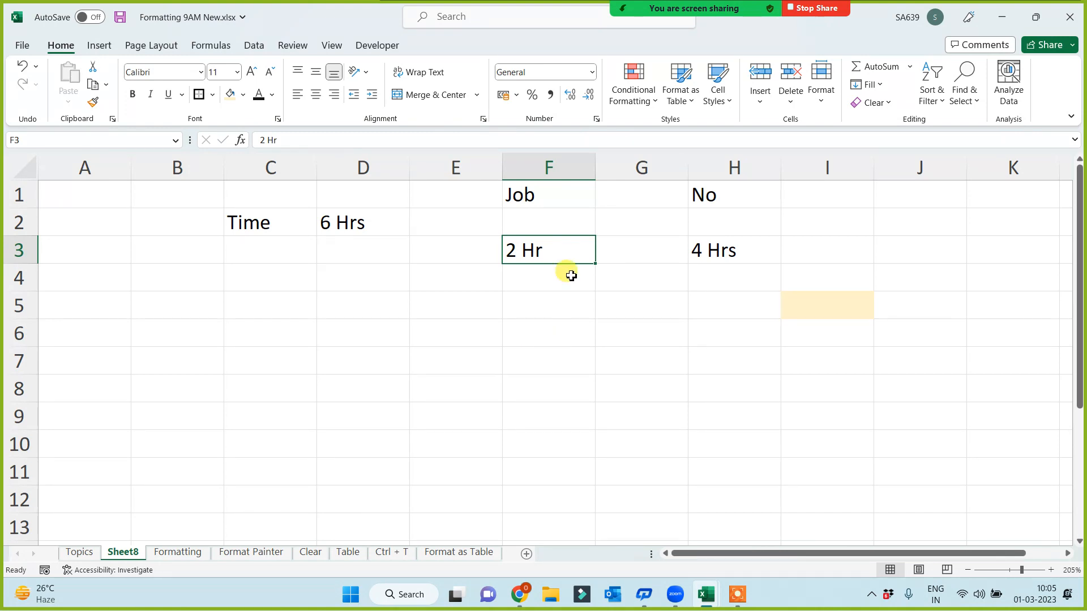
Step: Select the Job column F1:F5 and row F2:H2 to review the layout
{"action": "left_click_drag", "start_coordinate": [546, 193], "coordinate": [538, 312]}
{"action": "left_click", "coordinate": [535, 241]}
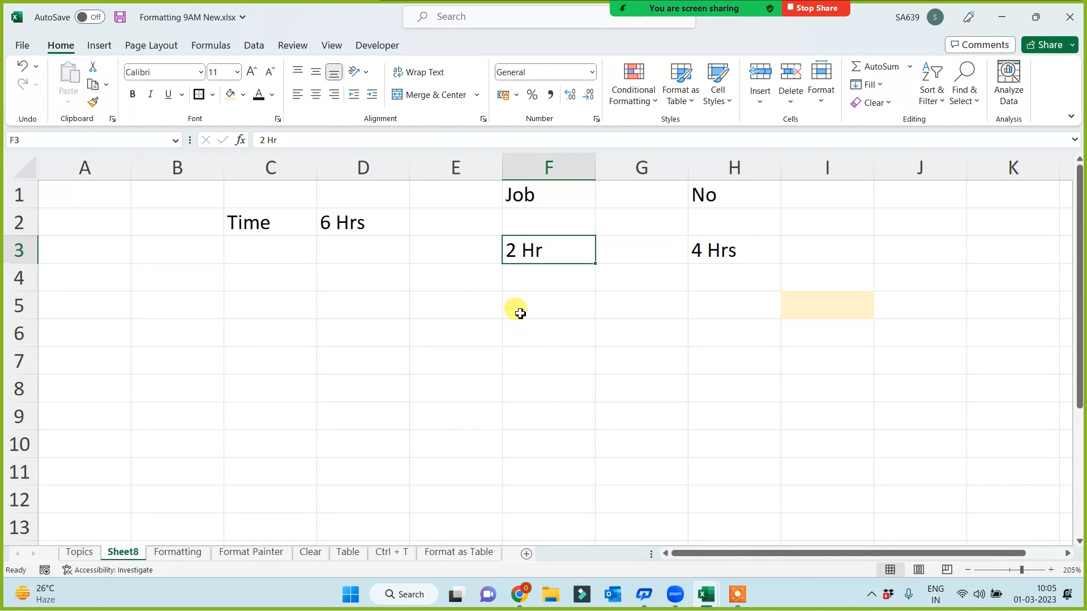
{"action": "left_click_drag", "start_coordinate": [529, 194], "coordinate": [524, 326]}
{"action": "left_click", "coordinate": [501, 428]}
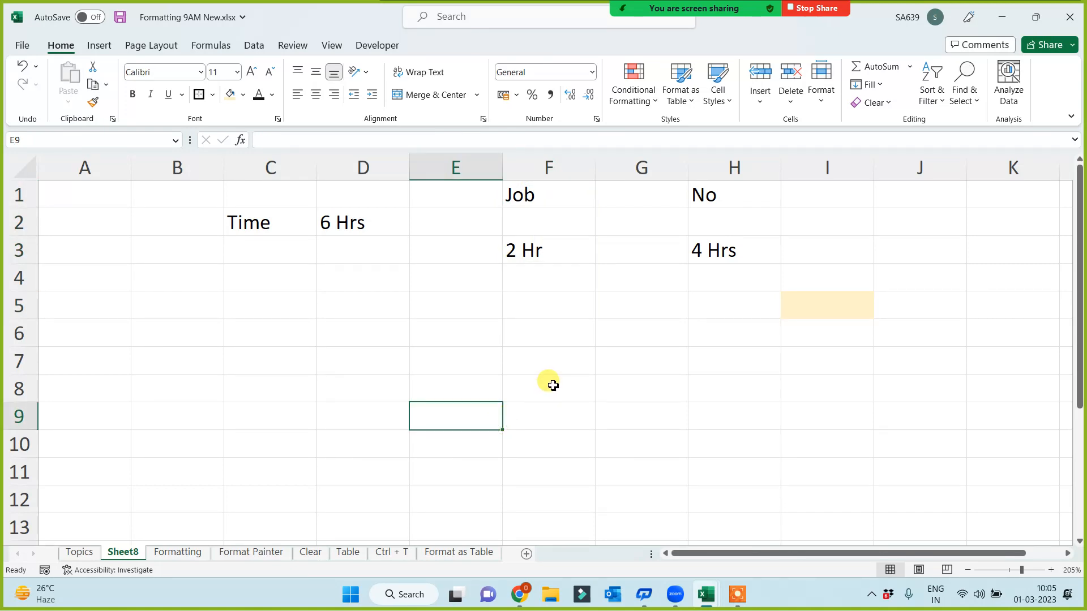
{"action": "left_click", "coordinate": [587, 407]}
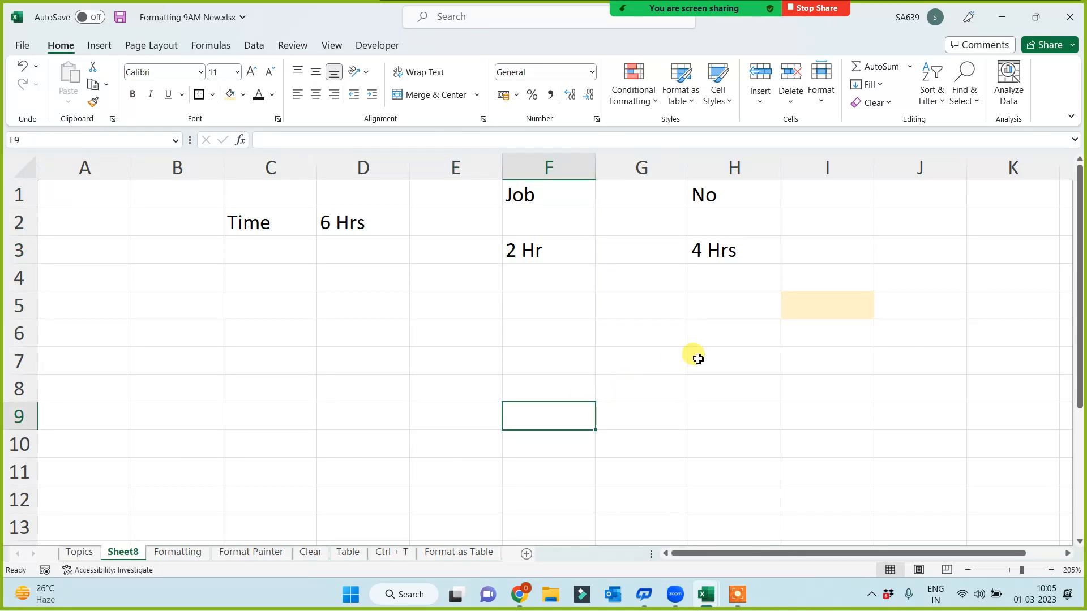
{"action": "left_click_drag", "start_coordinate": [518, 217], "coordinate": [749, 234]}
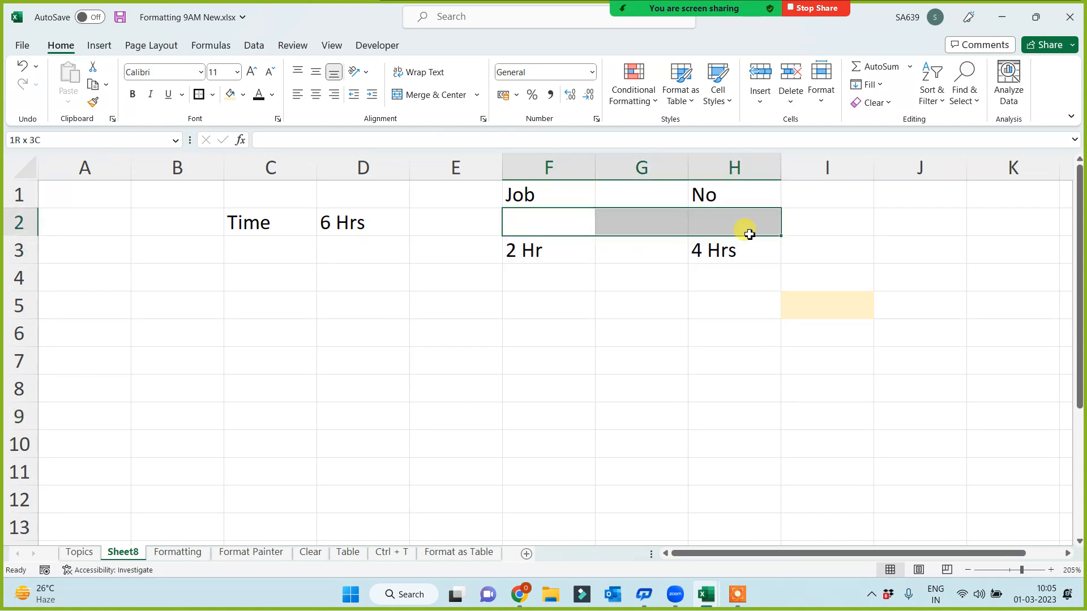
{"action": "left_click", "coordinate": [678, 342]}
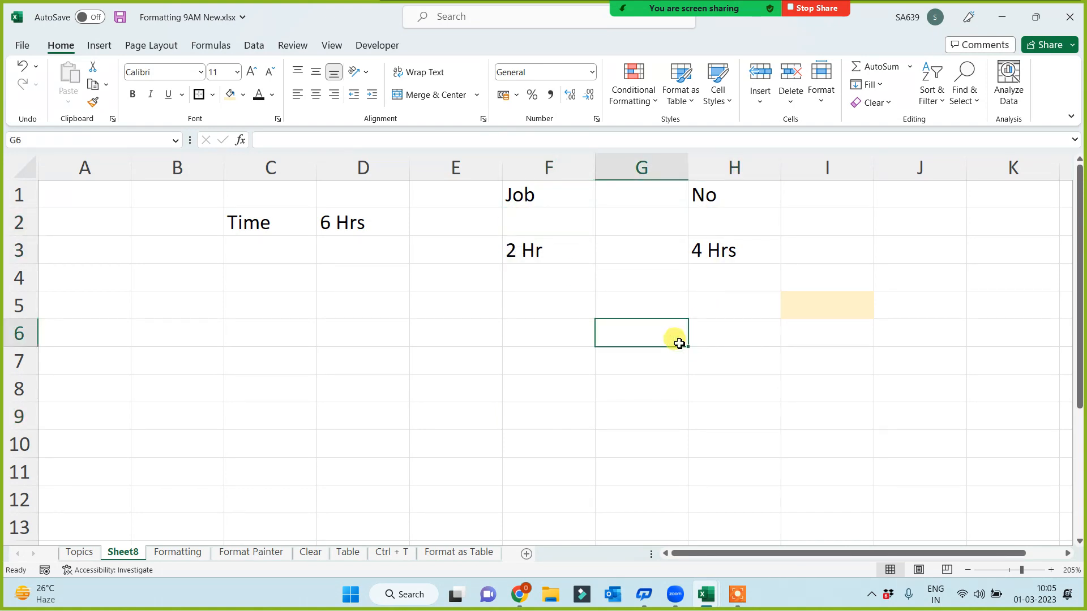
Step: Extend H3 to '4 Hrs -8 Hrs' and F3 to '2 Hr - 4 Hr'
{"action": "left_click", "coordinate": [724, 257]}
{"action": "double_click", "coordinate": [756, 255]}
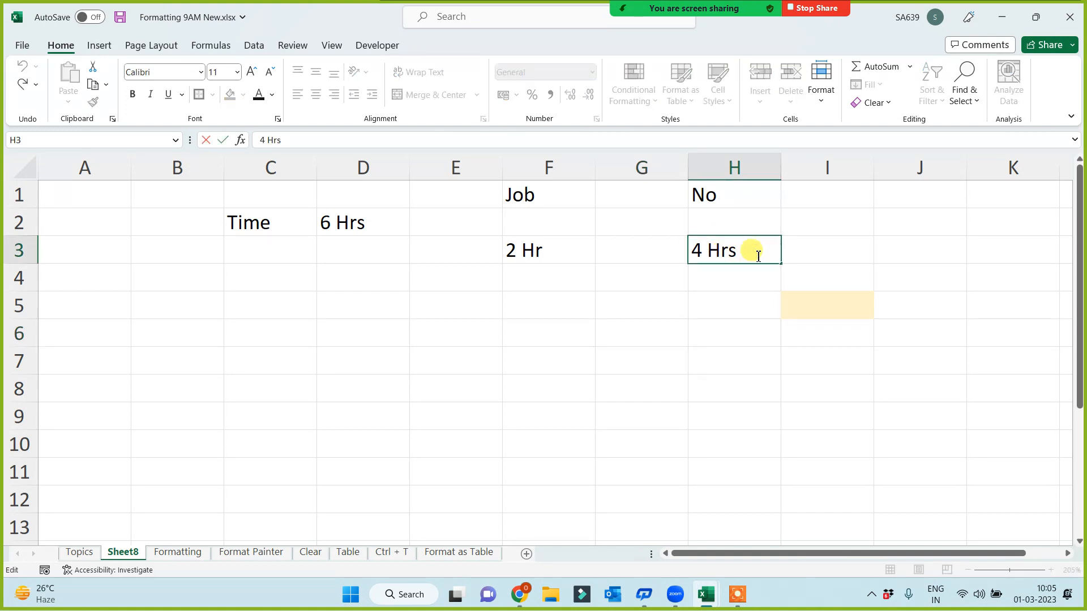
{"action": "type", "text": "-8 Hrs"}
{"action": "left_click", "coordinate": [731, 297]}
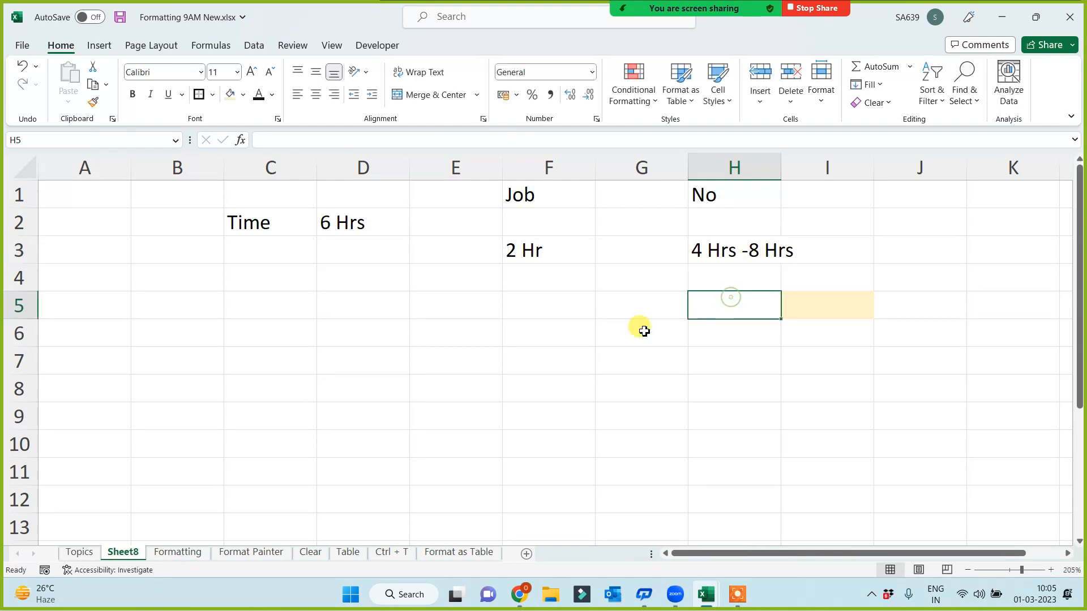
{"action": "left_click", "coordinate": [559, 250]}
{"action": "double_click", "coordinate": [559, 249]}
{"action": "type", "text": "-"}
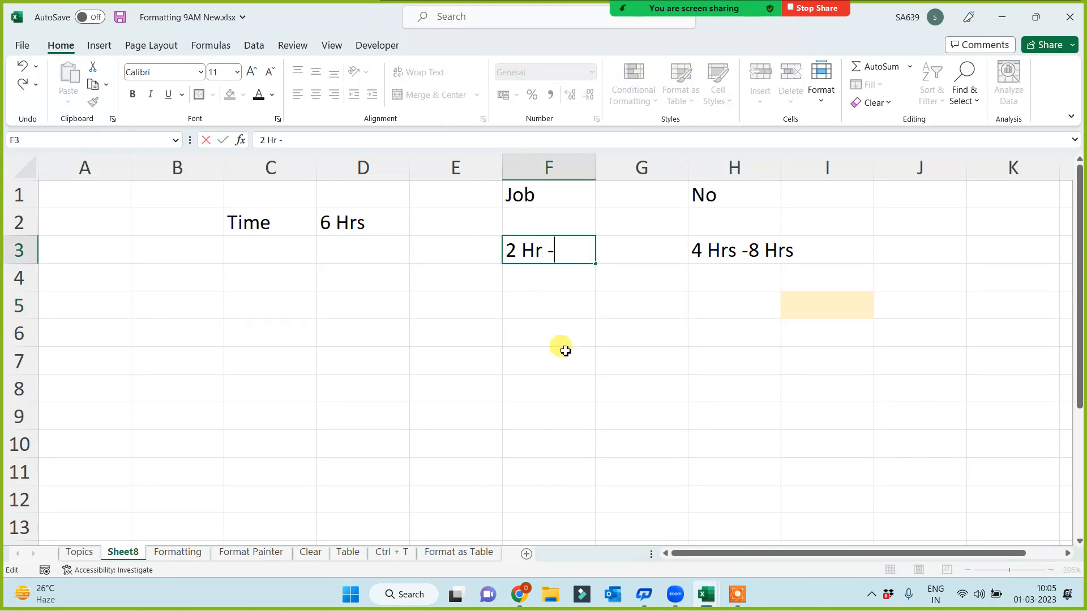
{"action": "type", "text": " 4 Hr"}
{"action": "left_click", "coordinate": [568, 354]}
Step: Widen column H so '4 Hrs -8 Hrs' fits in its cell
{"action": "left_click", "coordinate": [554, 249]}
{"action": "left_click", "coordinate": [772, 250]}
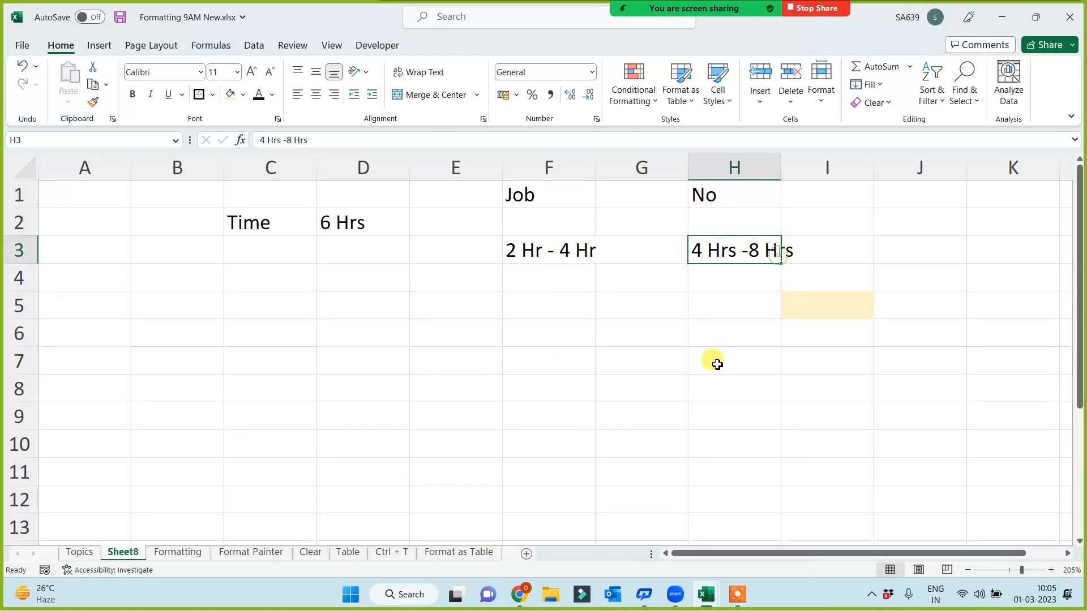
{"action": "left_click_drag", "start_coordinate": [781, 170], "coordinate": [821, 170]}
{"action": "left_click", "coordinate": [513, 328]}
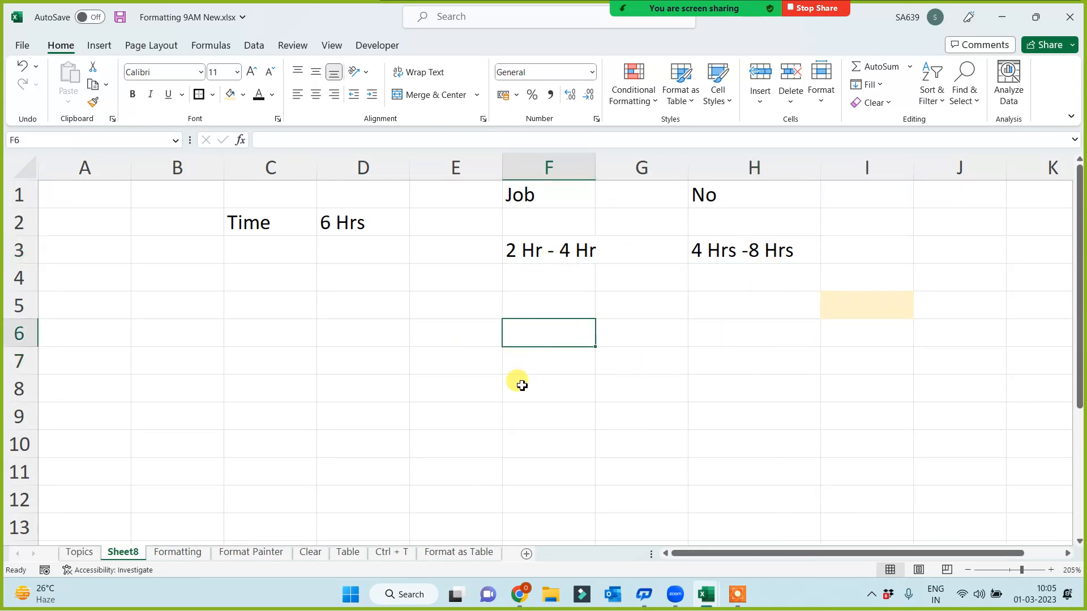
{"action": "left_click", "coordinate": [453, 359]}
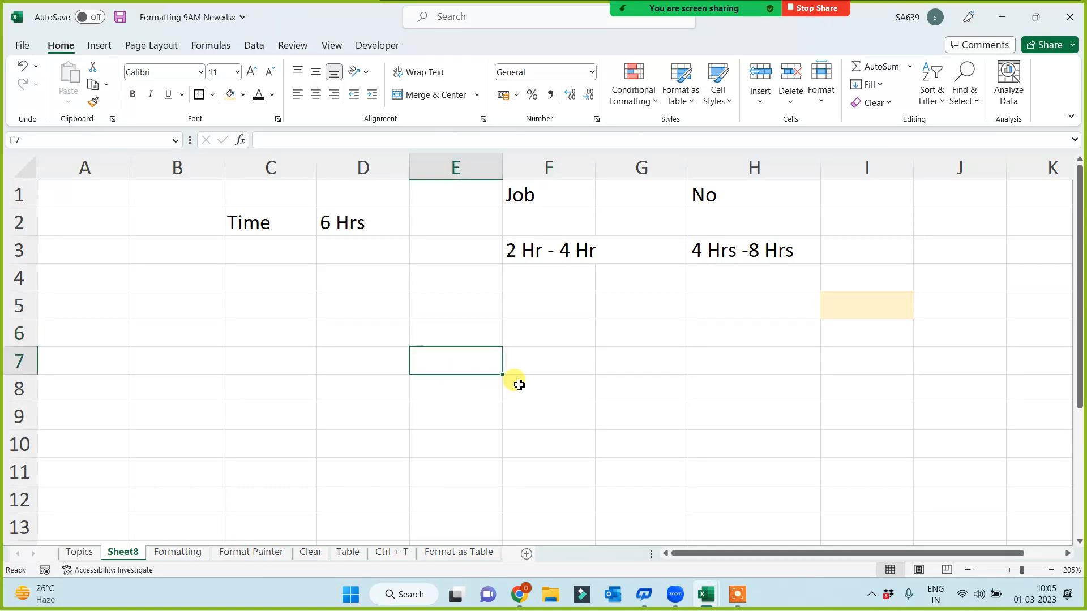
{"action": "left_click", "coordinate": [531, 331]}
{"action": "left_click", "coordinate": [531, 260]}
{"action": "left_click", "coordinate": [535, 312]}
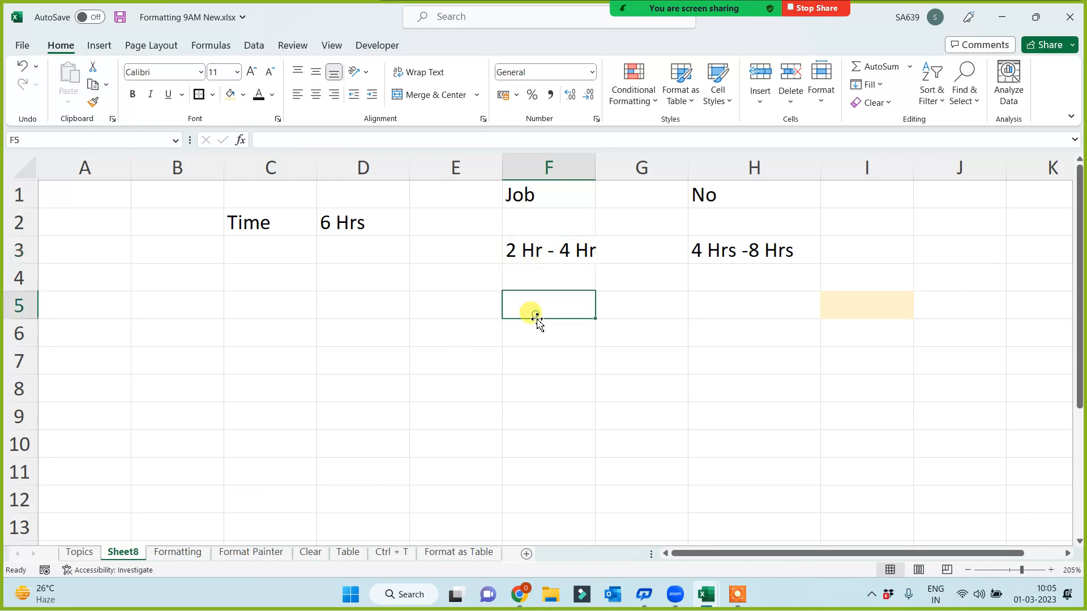
Step: Enter '1 hr' in F5 and '1 past top' in F6 under the Job range
{"action": "type", "text": "1 hr"}
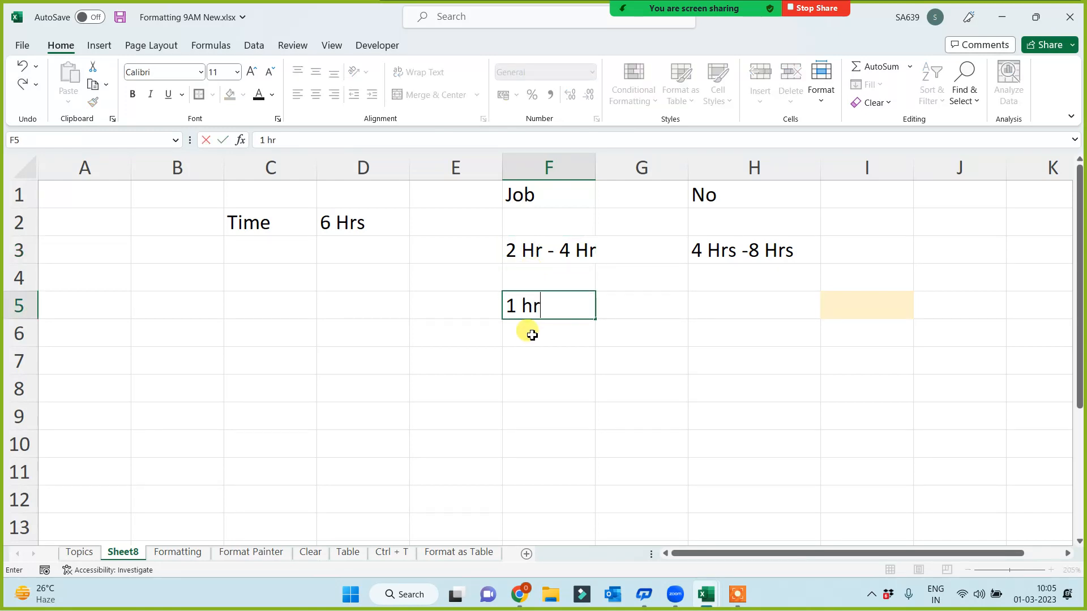
{"action": "key", "text": "Return"}
{"action": "type", "text": "1 "}
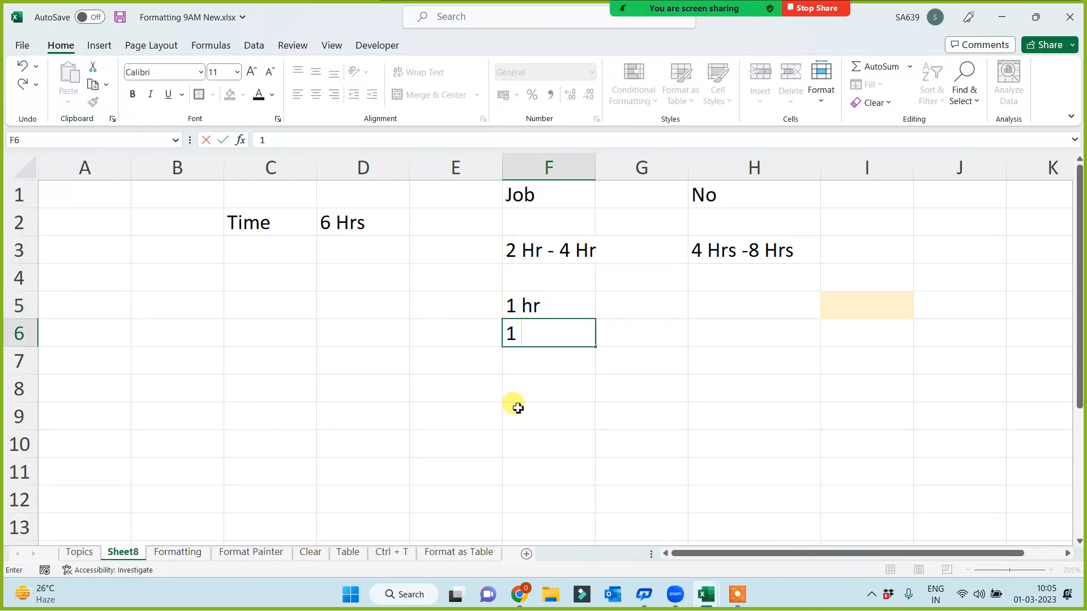
{"action": "type", "text": "past top"}
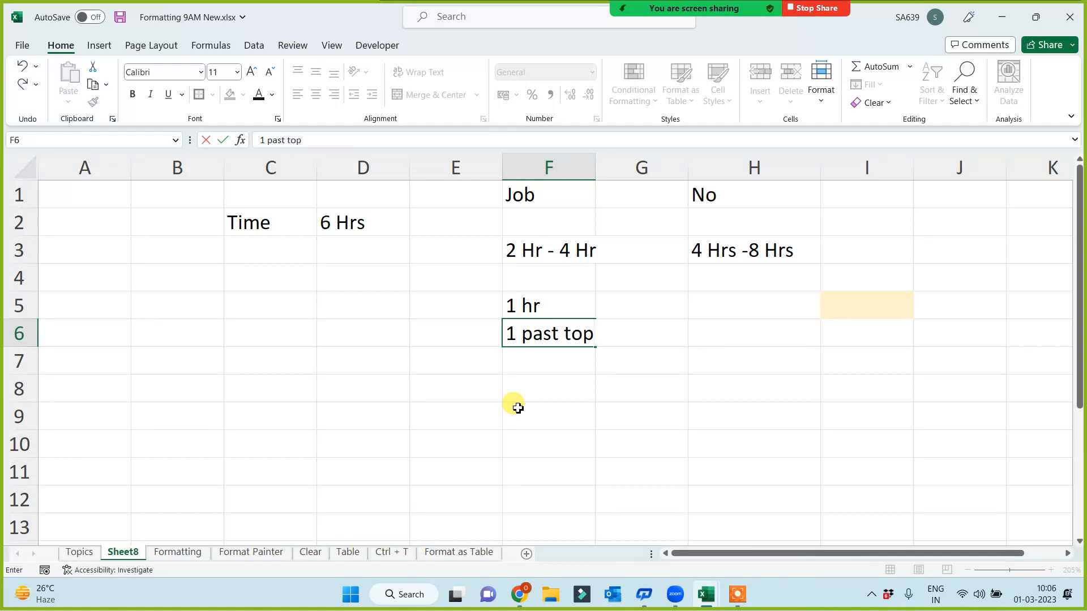
{"action": "left_click", "coordinate": [508, 481]}
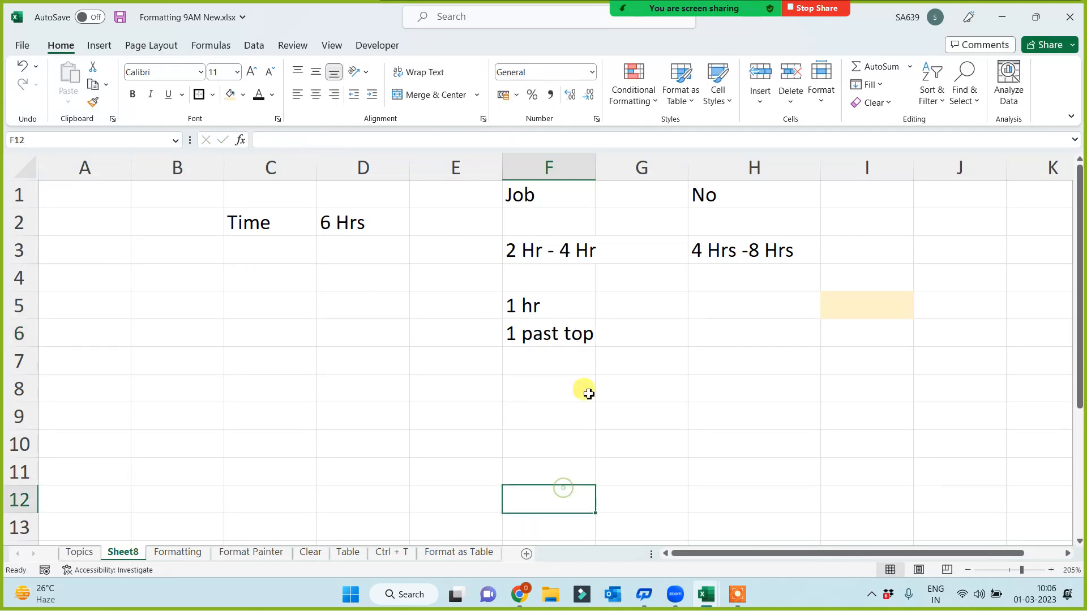
{"action": "left_click_drag", "start_coordinate": [553, 309], "coordinate": [552, 336]}
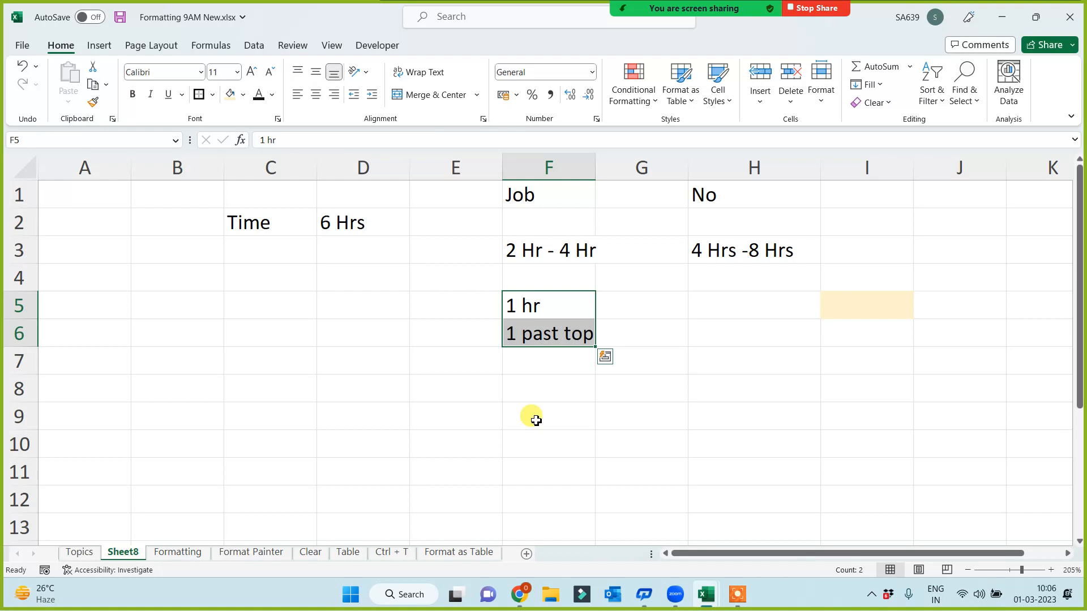
{"action": "left_click", "coordinate": [537, 418]}
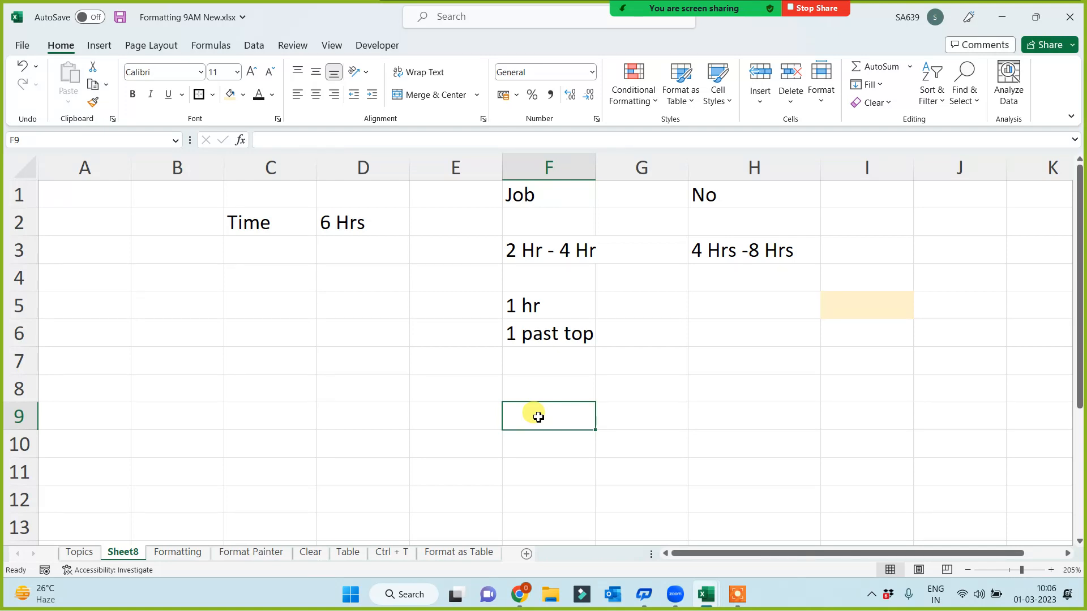
{"action": "left_click_drag", "start_coordinate": [583, 297], "coordinate": [555, 354]}
{"action": "left_click", "coordinate": [542, 463]}
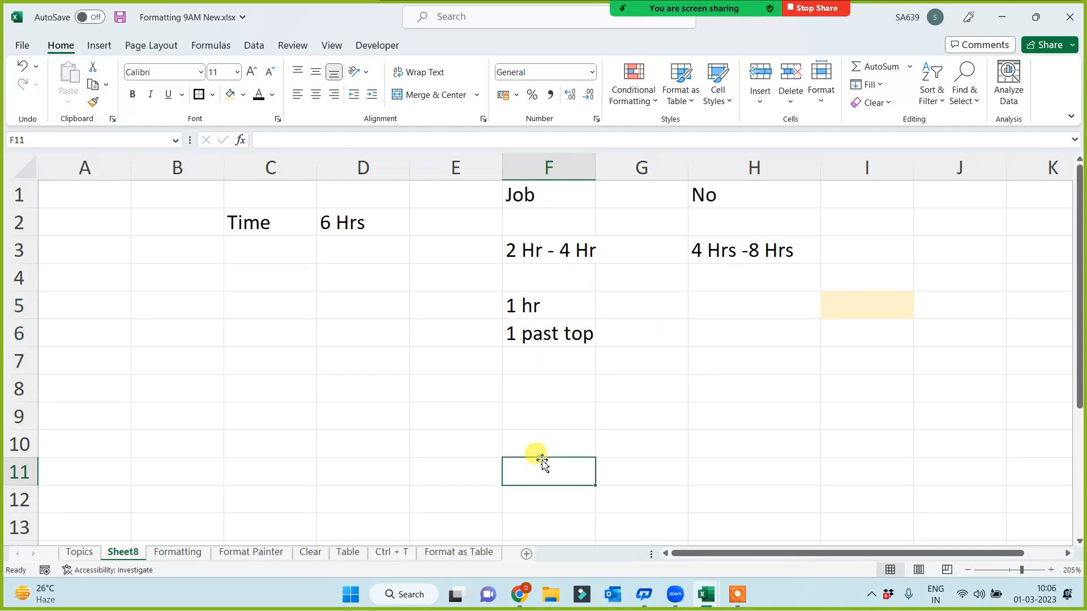
{"action": "left_click_drag", "start_coordinate": [546, 314], "coordinate": [553, 335]}
{"action": "key", "text": "Delete"}
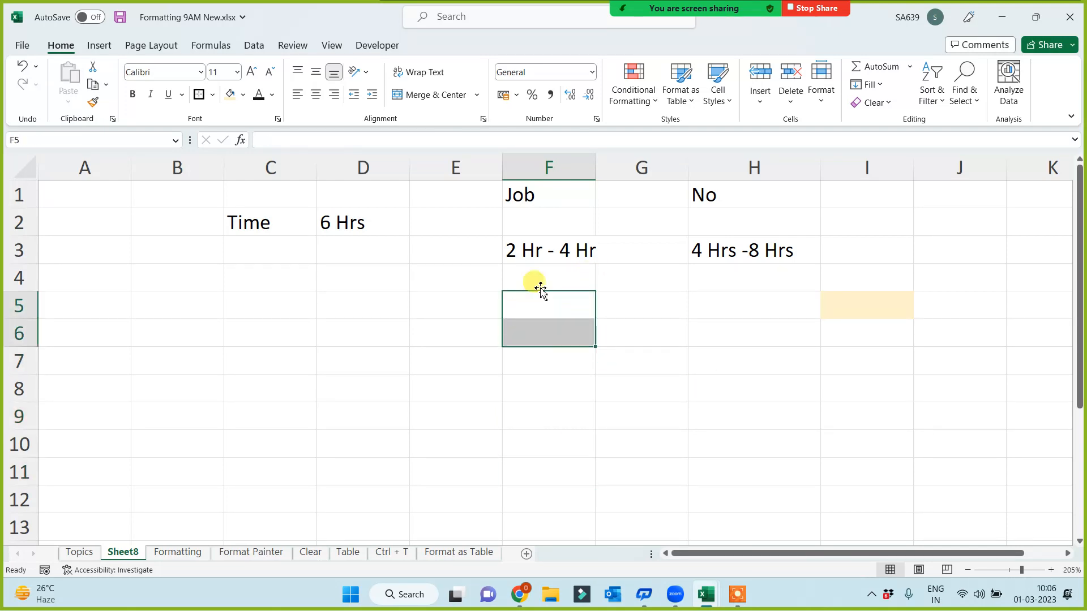
{"action": "left_click", "coordinate": [523, 262]}
{"action": "left_click", "coordinate": [534, 300]}
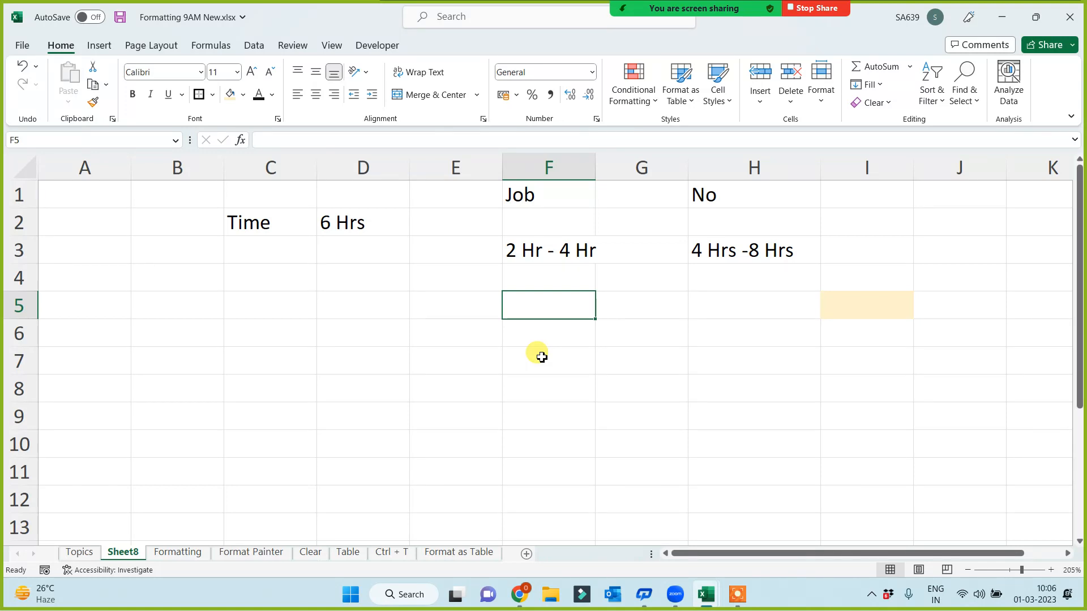
{"action": "left_click", "coordinate": [539, 340]}
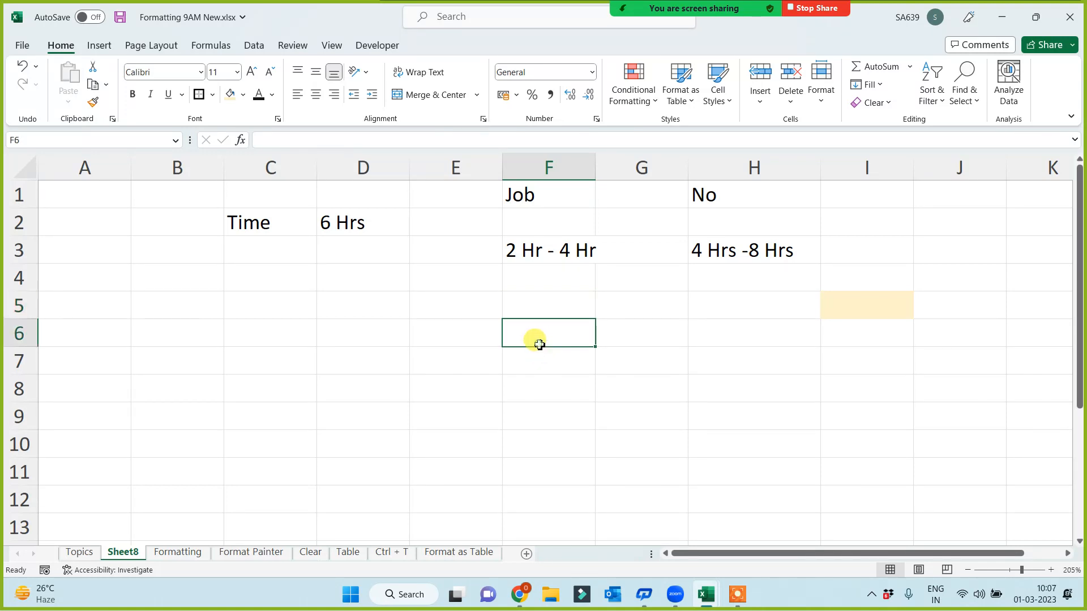
{"action": "left_click", "coordinate": [537, 303]}
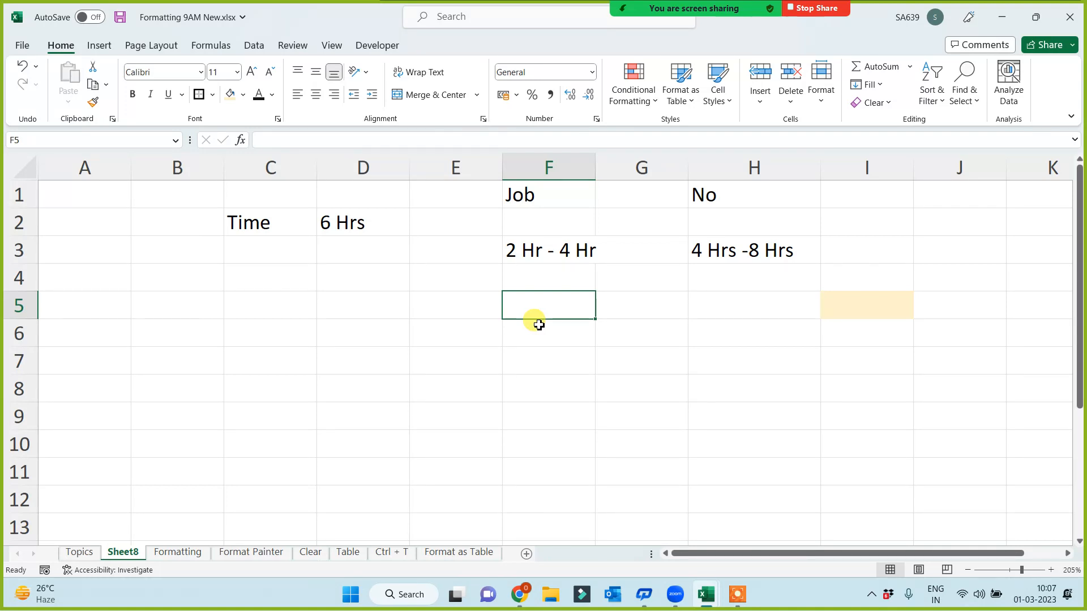
{"action": "left_click", "coordinate": [545, 254]}
{"action": "left_click", "coordinate": [552, 332]}
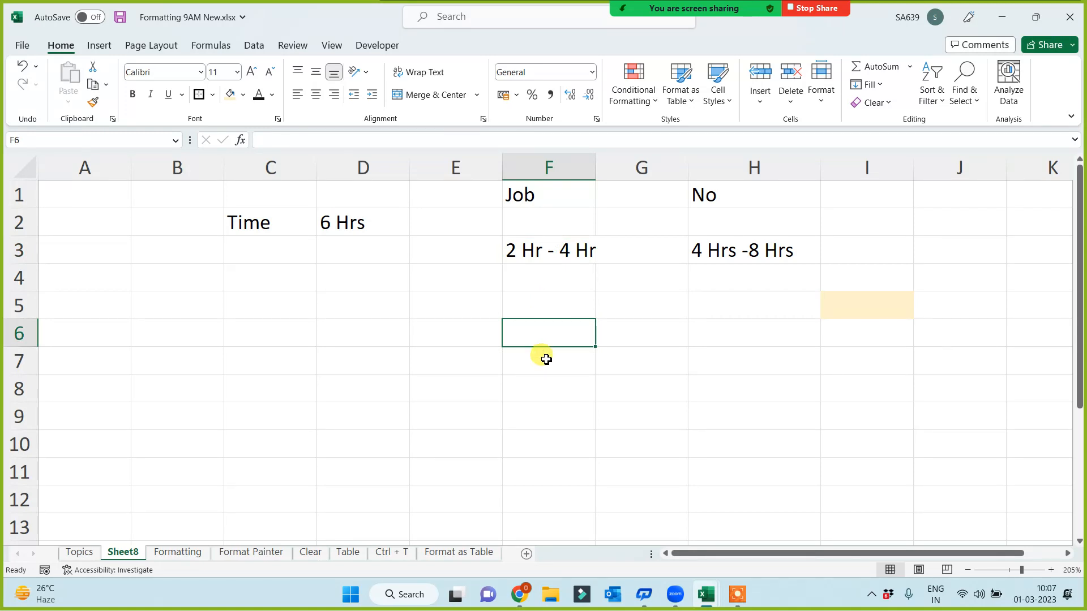
{"action": "type", "text": "1.5"}
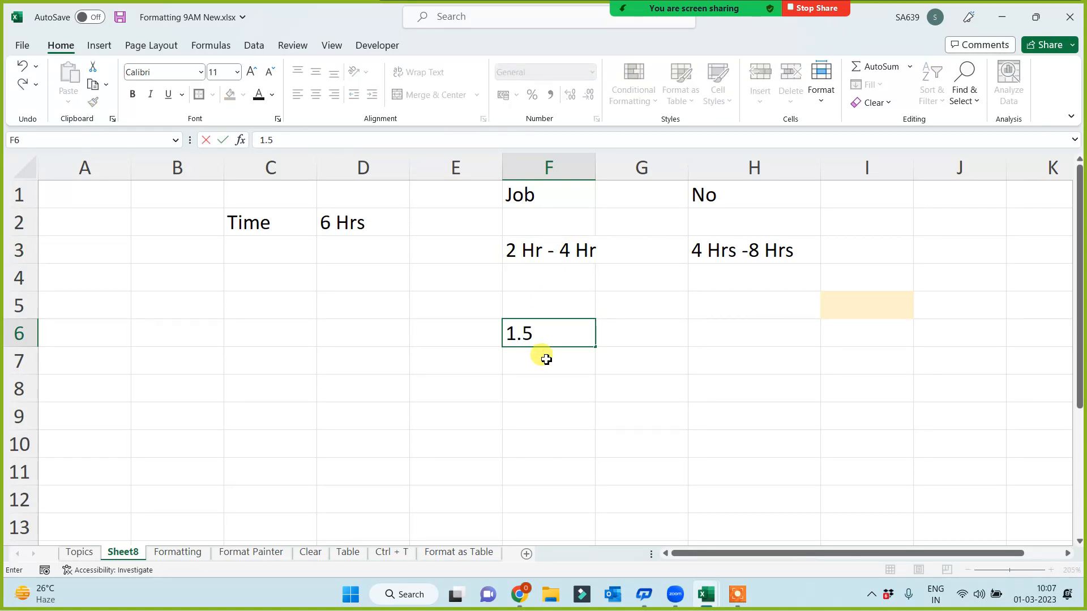
{"action": "type", "text": " hrs"}
{"action": "left_click", "coordinate": [545, 377]}
{"action": "left_click", "coordinate": [547, 371]}
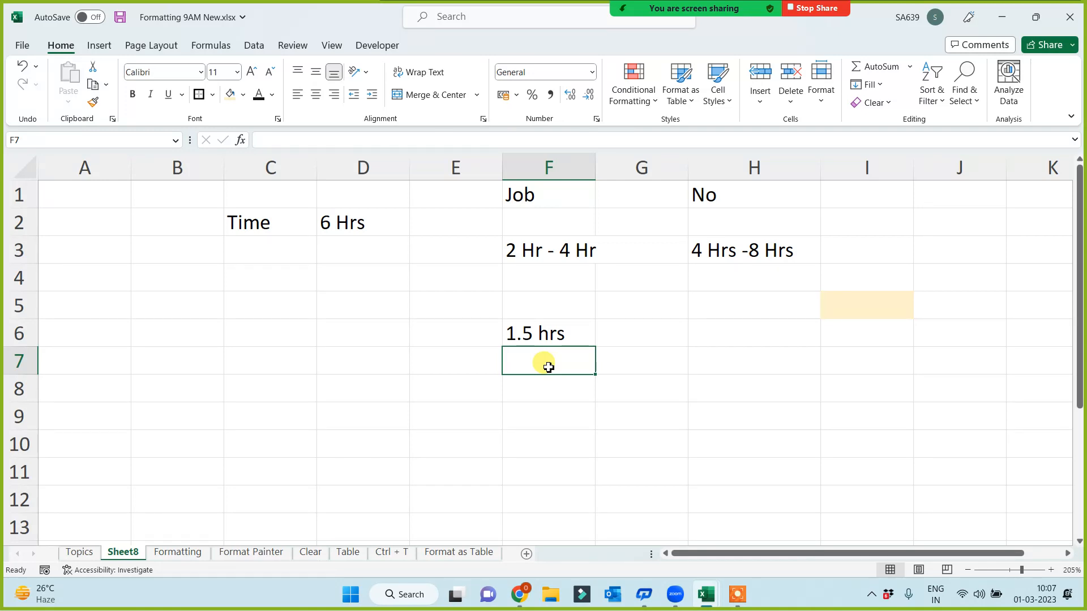
{"action": "type", "text": "1"}
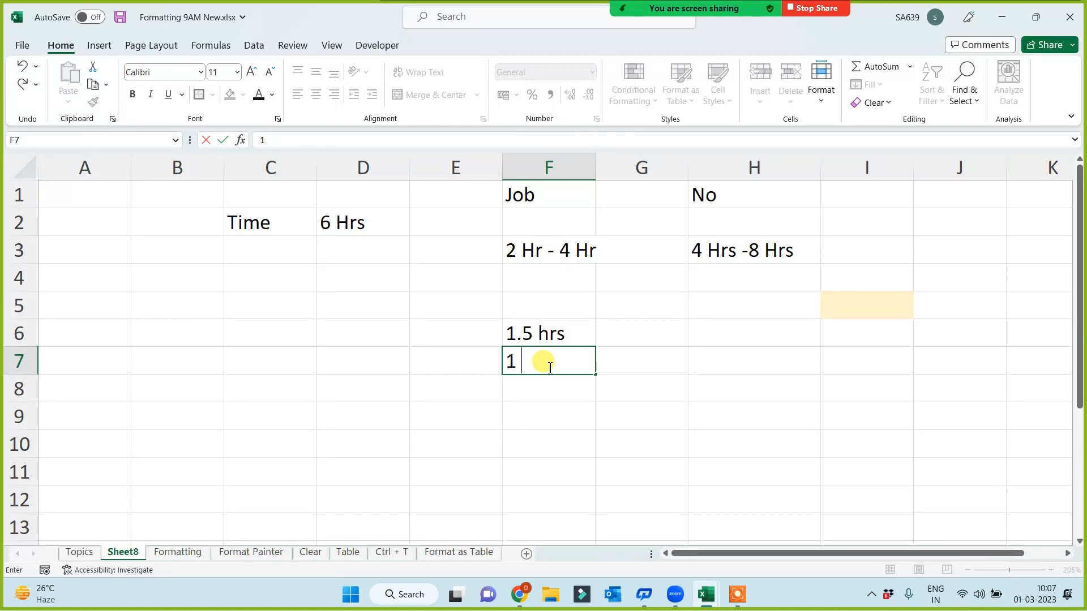
{"action": "left_click_drag", "start_coordinate": [534, 311], "coordinate": [545, 395]}
{"action": "key", "text": "Delete"}
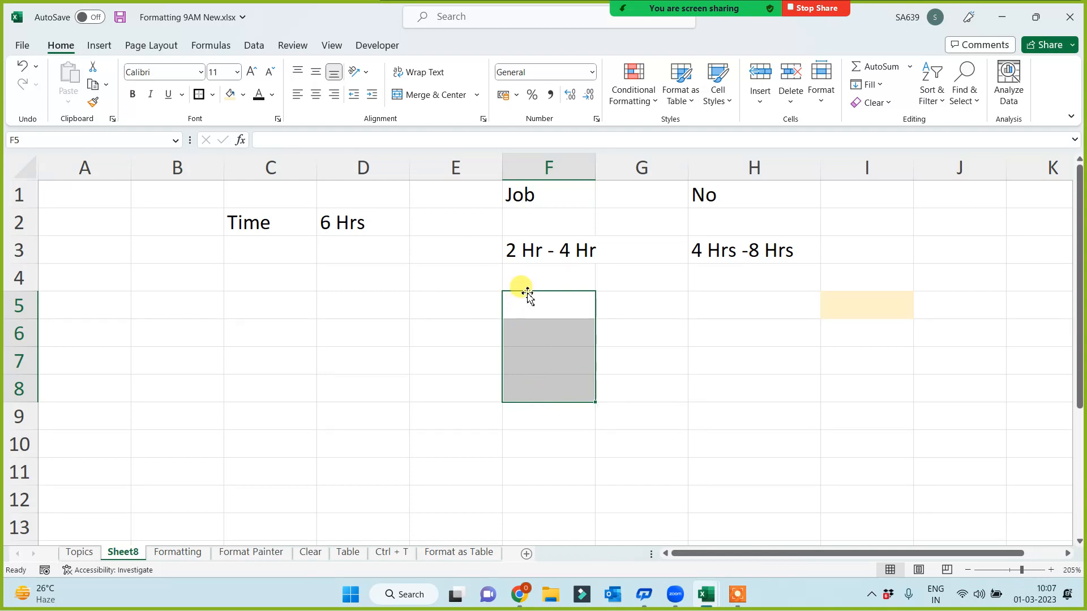
Step: Point out the No and Job range cells, then switch to WhatsApp Web in Chrome
{"action": "left_click", "coordinate": [559, 453]}
{"action": "left_click", "coordinate": [723, 256]}
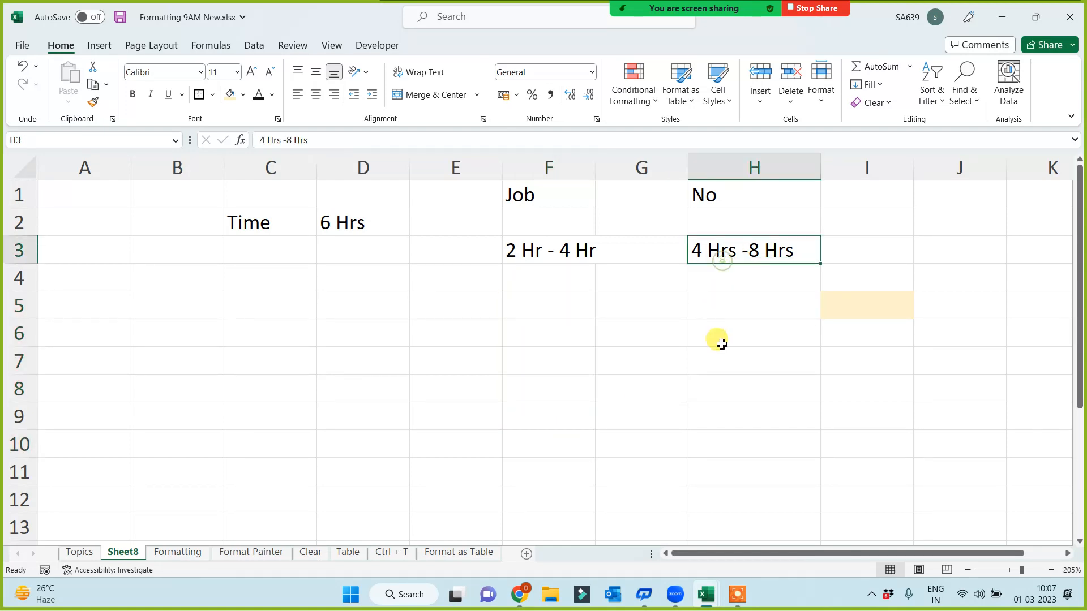
{"action": "left_click", "coordinate": [721, 343]}
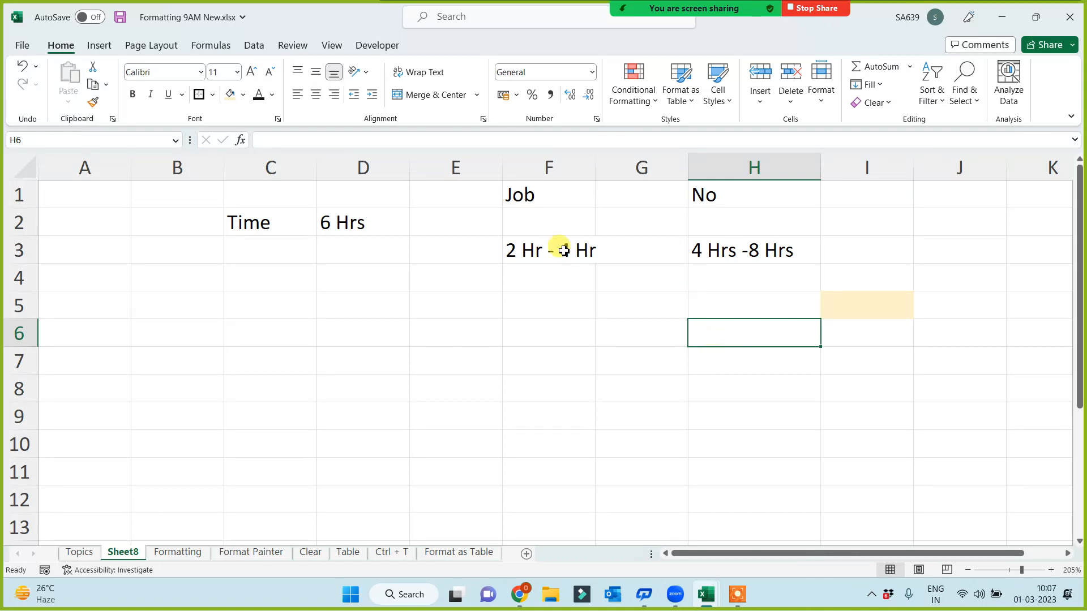
{"action": "left_click", "coordinate": [562, 249]}
{"action": "left_click", "coordinate": [750, 247]}
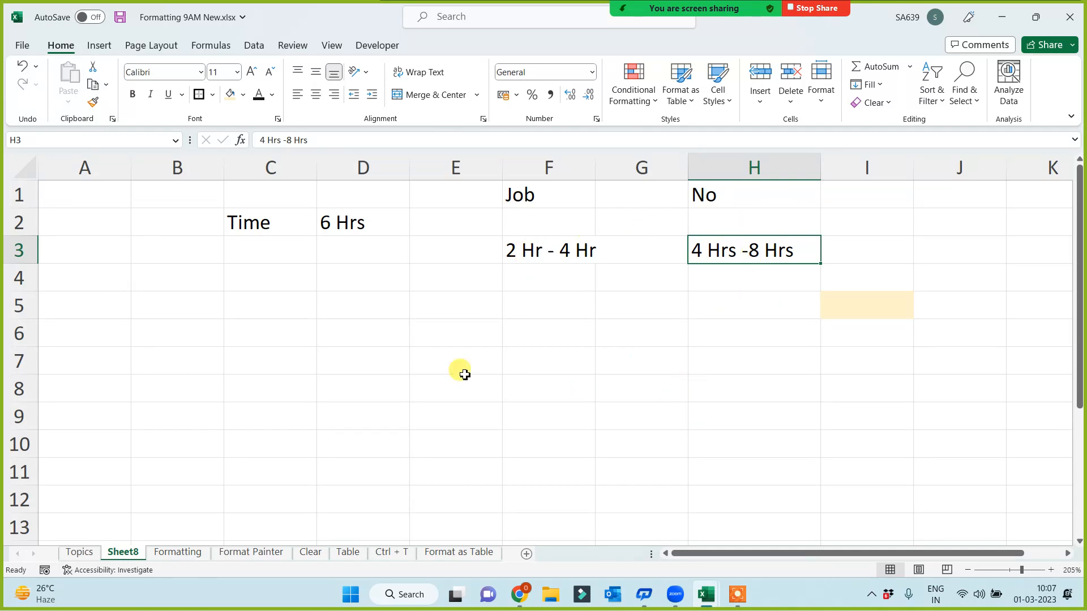
{"action": "left_click", "coordinate": [363, 303]}
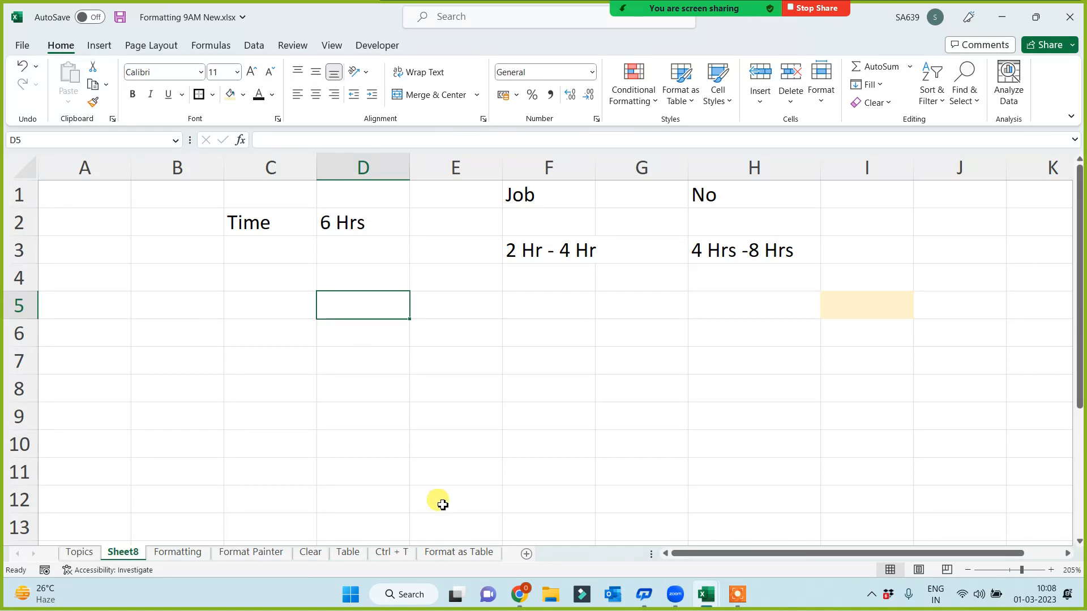
{"action": "left_click", "coordinate": [519, 595]}
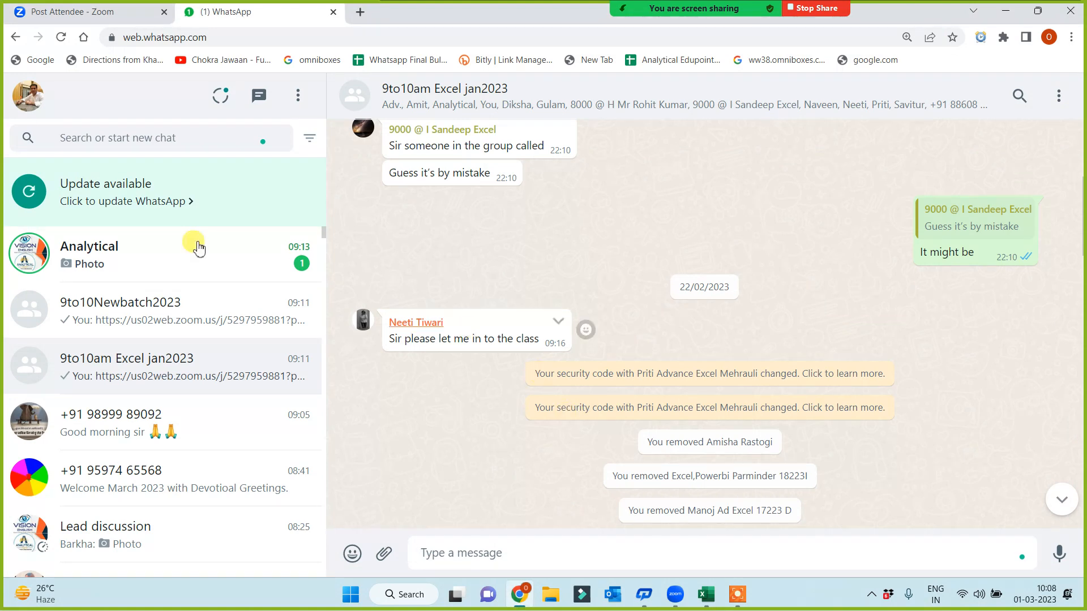
Step: Search the chats for the student's name, trying a few spellings
{"action": "left_click", "coordinate": [129, 138]}
{"action": "type", "text": "vini"}
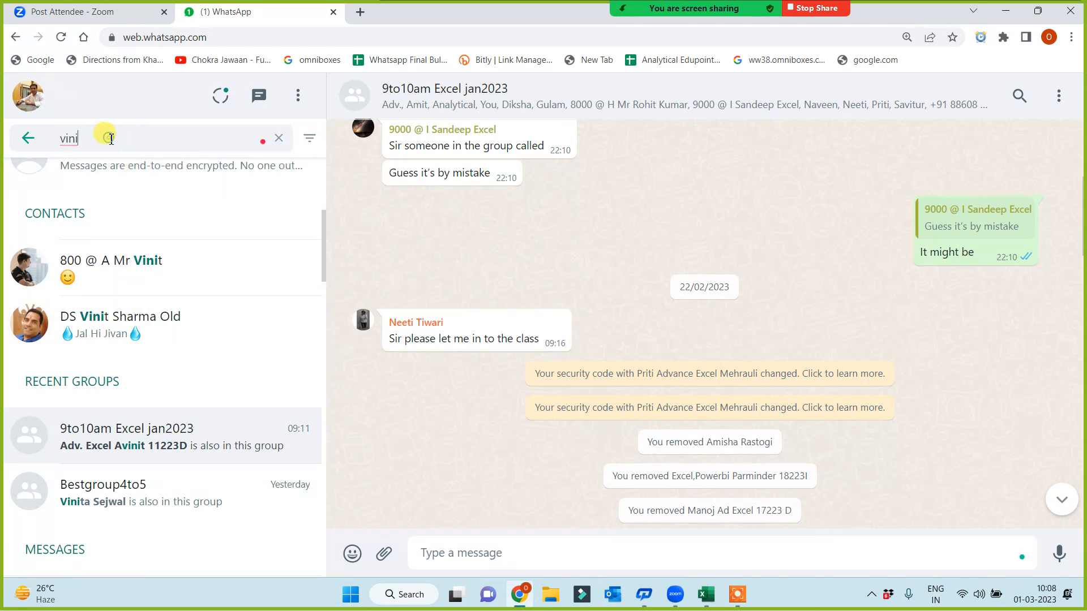
{"action": "key", "text": "BackSpace"}
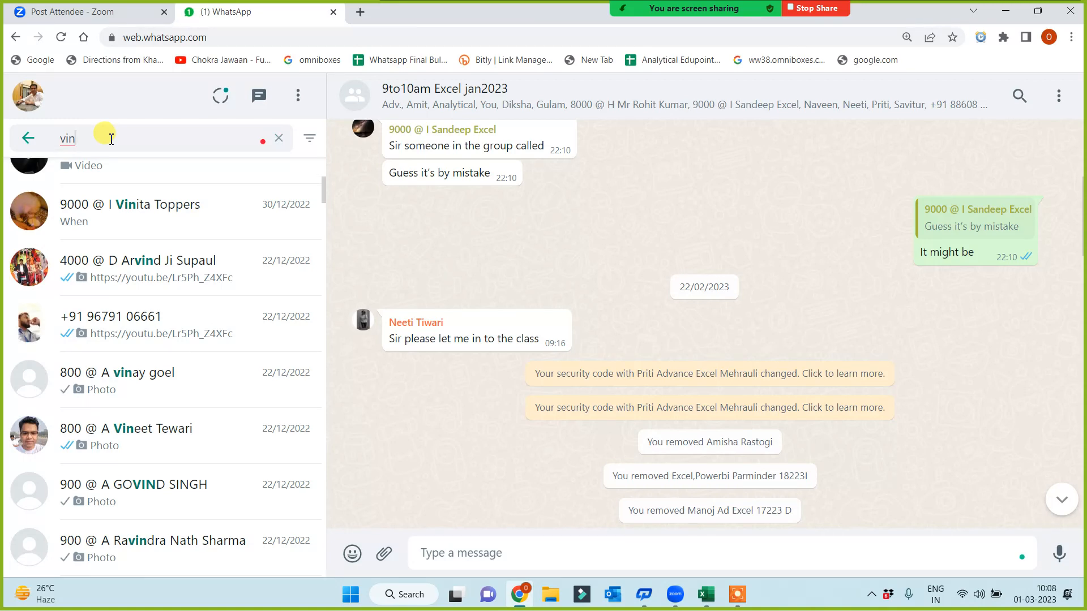
{"action": "type", "text": "iti"}
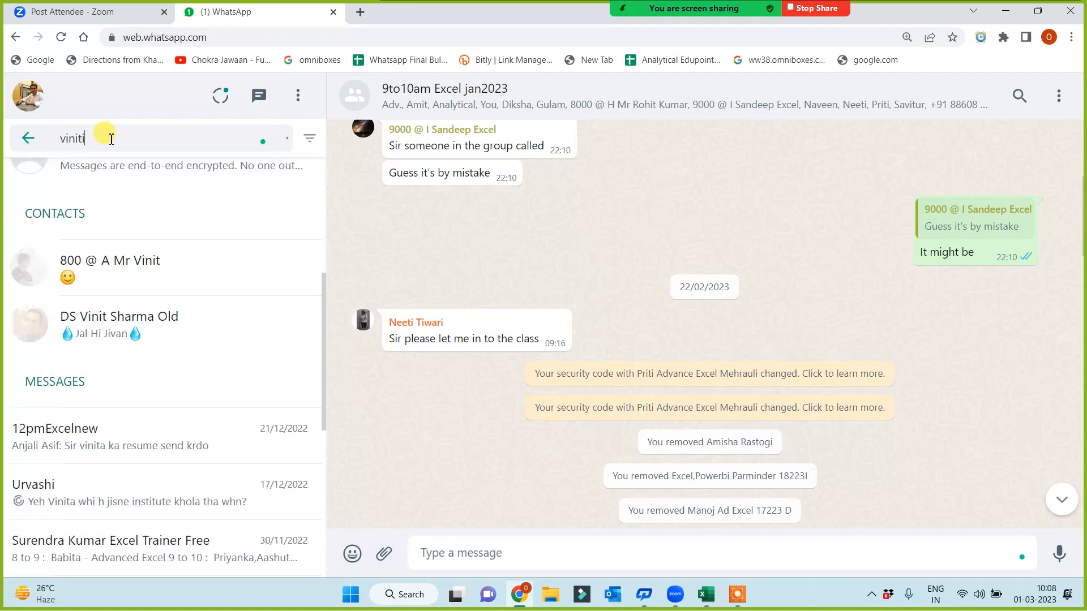
{"action": "key", "text": "BackSpace"}
{"action": "key", "text": "BackSpace"}
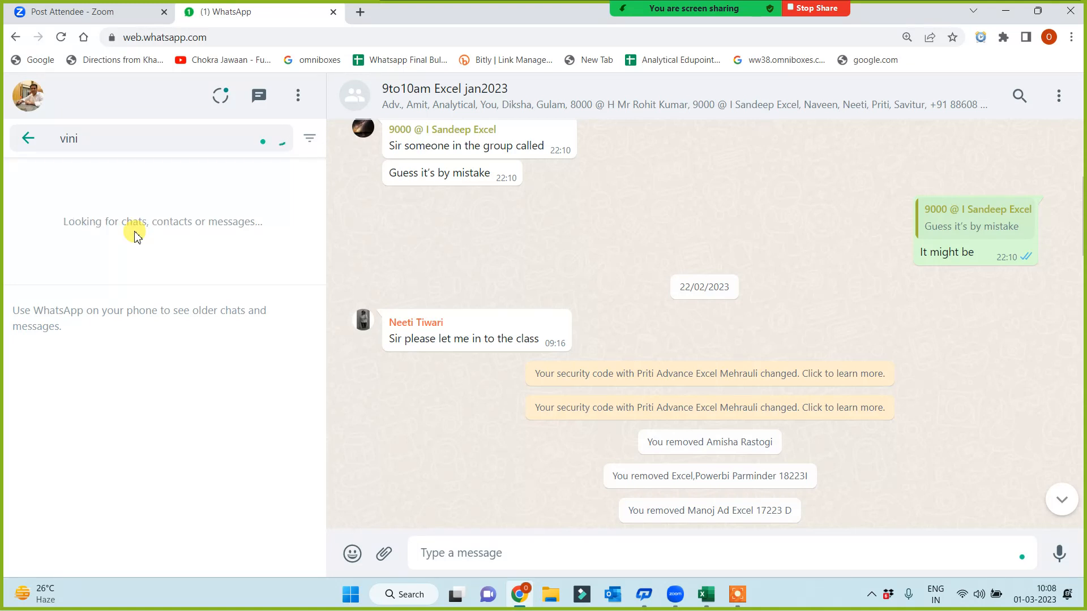
{"action": "key", "text": "BackSpace"}
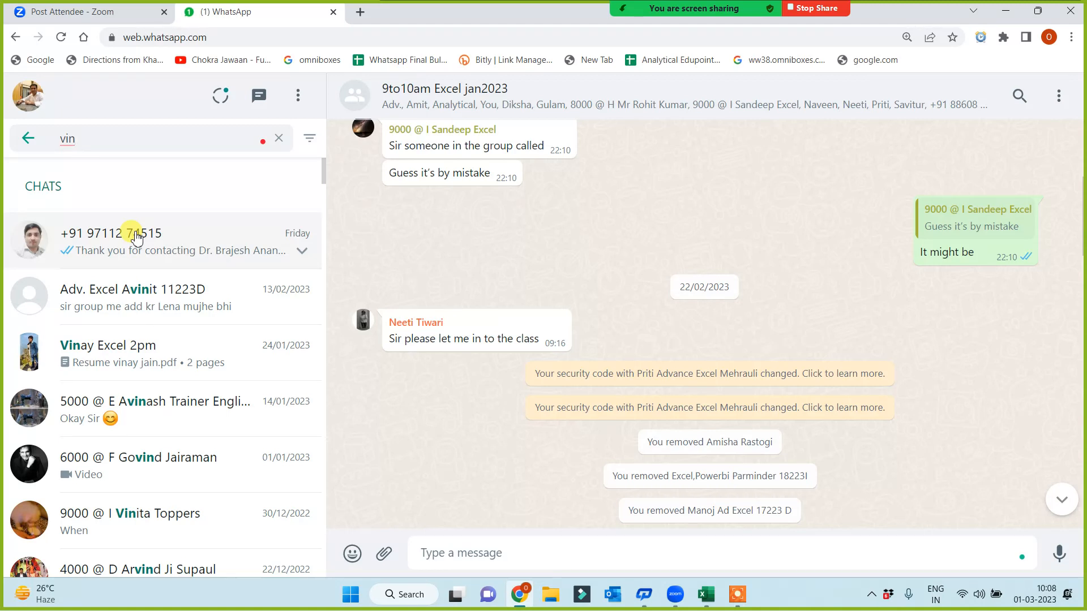
{"action": "key", "text": "BackSpace"}
{"action": "key", "text": "BackSpace"}
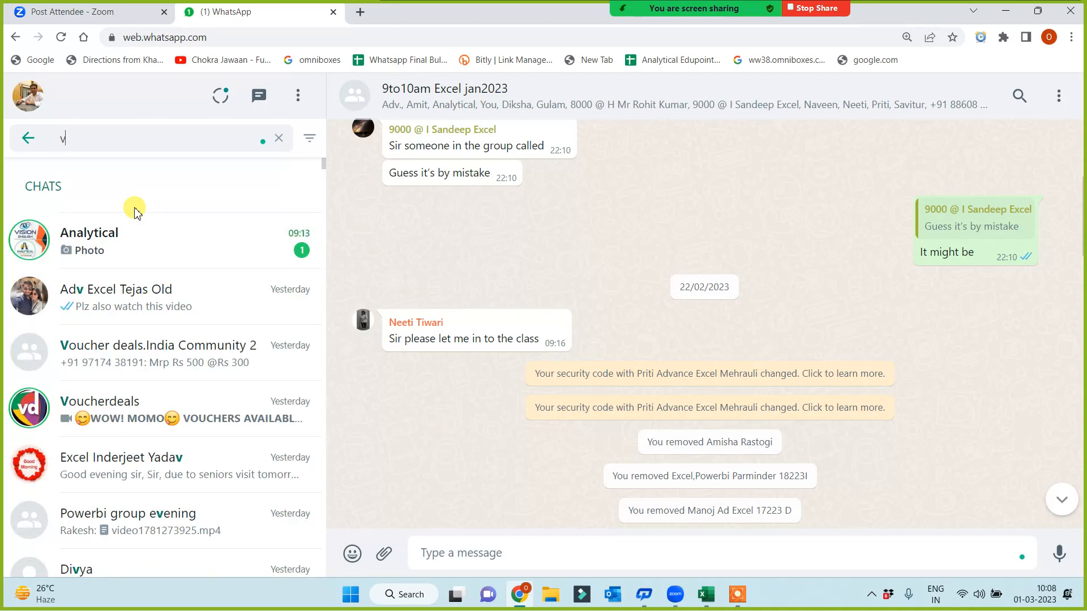
{"action": "type", "text": "init"}
{"action": "scroll", "coordinate": [136, 212], "scroll_direction": "down", "scroll_amount": 5}
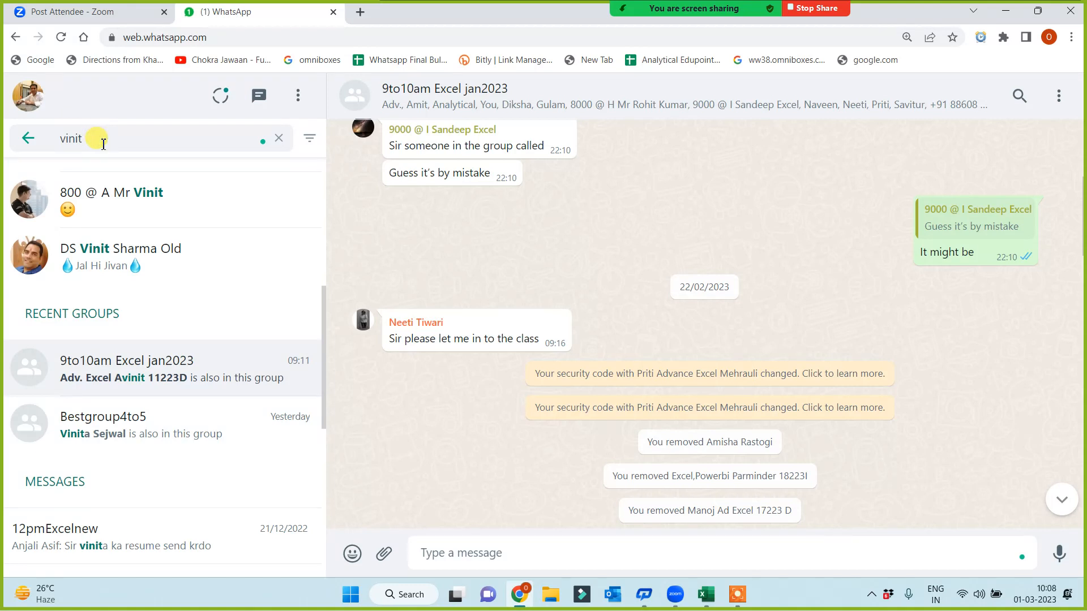
Step: Clear the search, re-enter the student's partial name and scroll to the Messages results
{"action": "key", "text": "BackSpace"}
{"action": "key", "text": "BackSpace"}
{"action": "key", "text": "BackSpace"}
{"action": "key", "text": "BackSpace"}
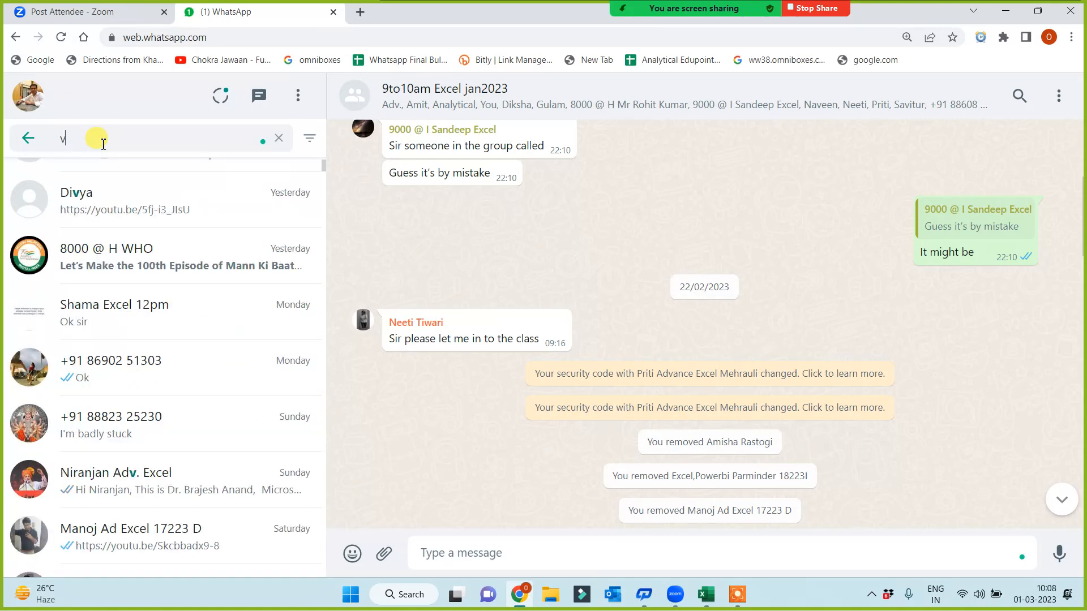
{"action": "type", "text": "v"}
{"action": "key", "text": "BackSpace"}
{"action": "key", "text": "BackSpace"}
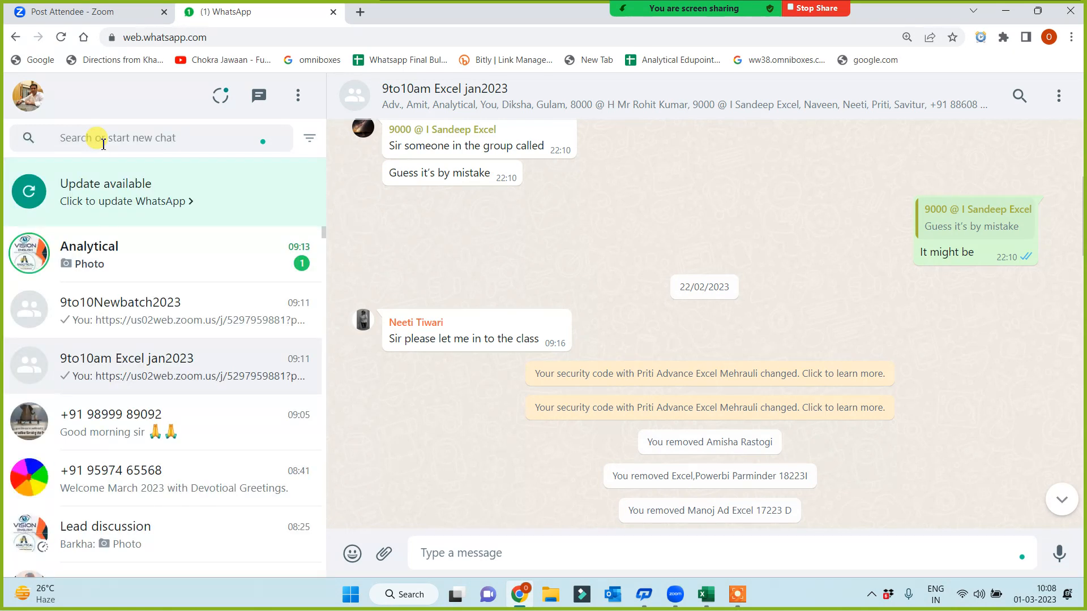
{"action": "left_click", "coordinate": [103, 144]}
{"action": "type", "text": "vin"}
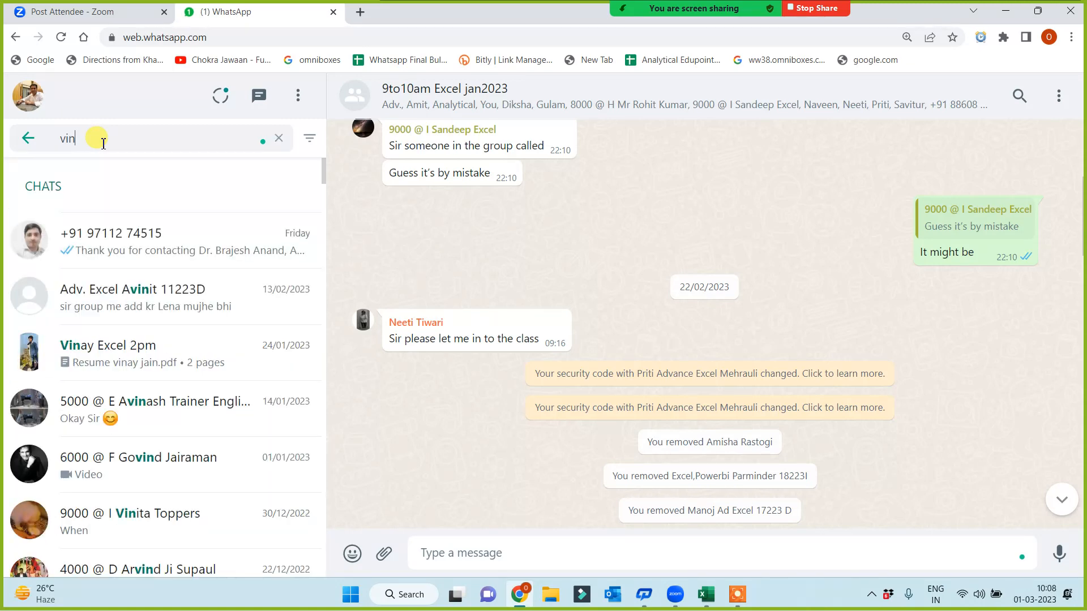
{"action": "type", "text": "i"}
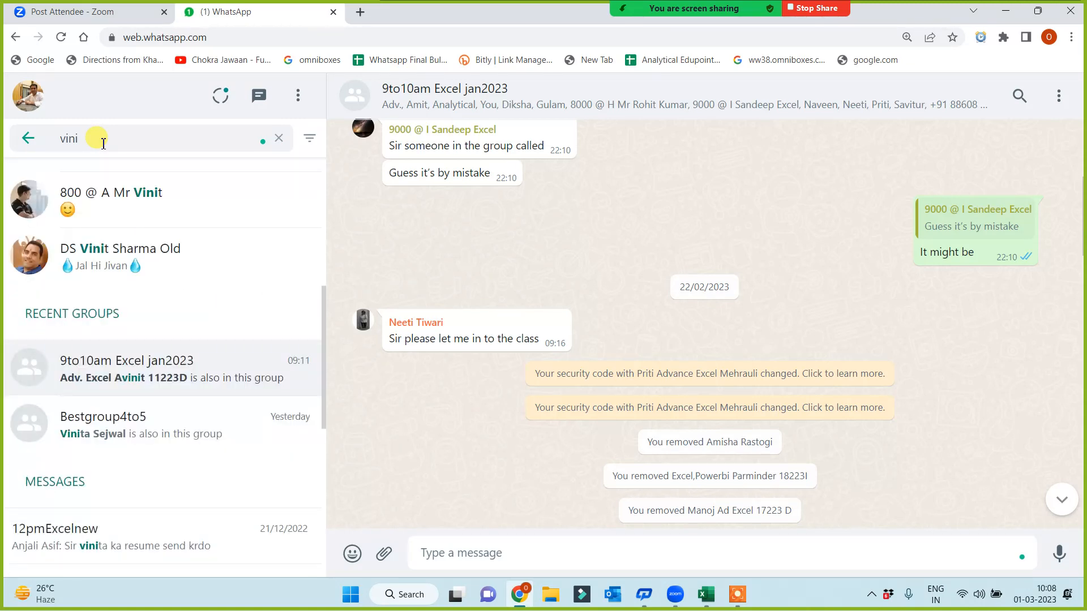
{"action": "scroll", "coordinate": [141, 323], "scroll_direction": "down", "scroll_amount": 5}
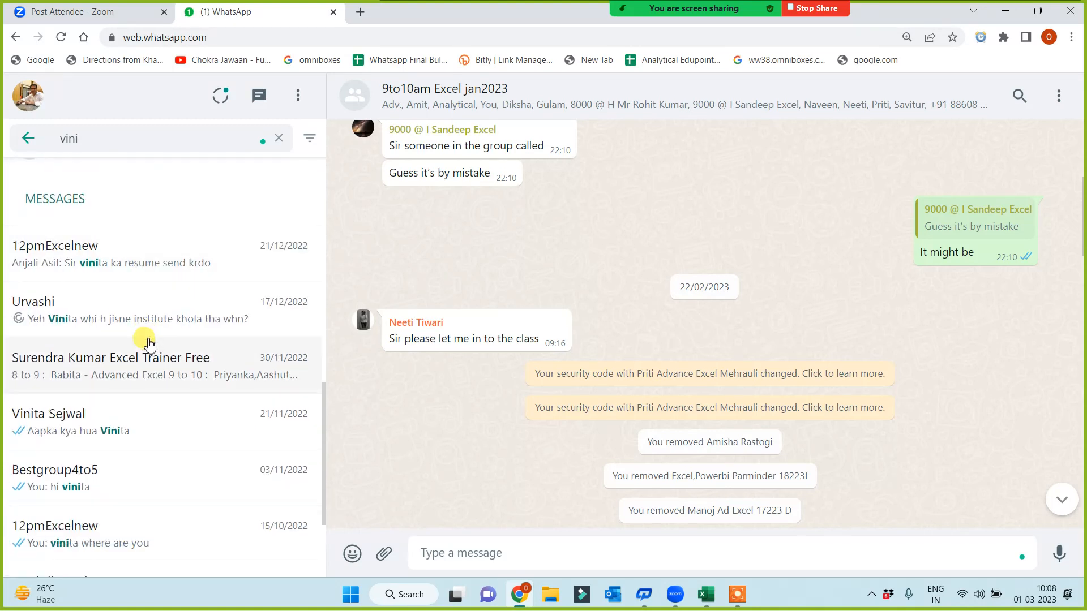
{"action": "left_click", "coordinate": [68, 435]}
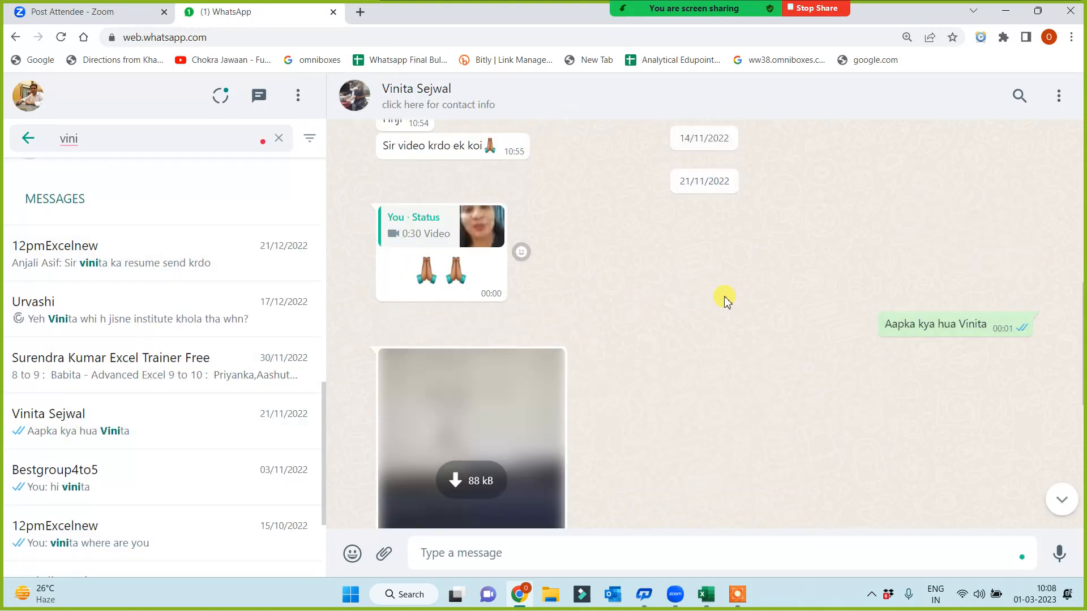
{"action": "scroll", "coordinate": [939, 227], "scroll_direction": "up", "scroll_amount": 15}
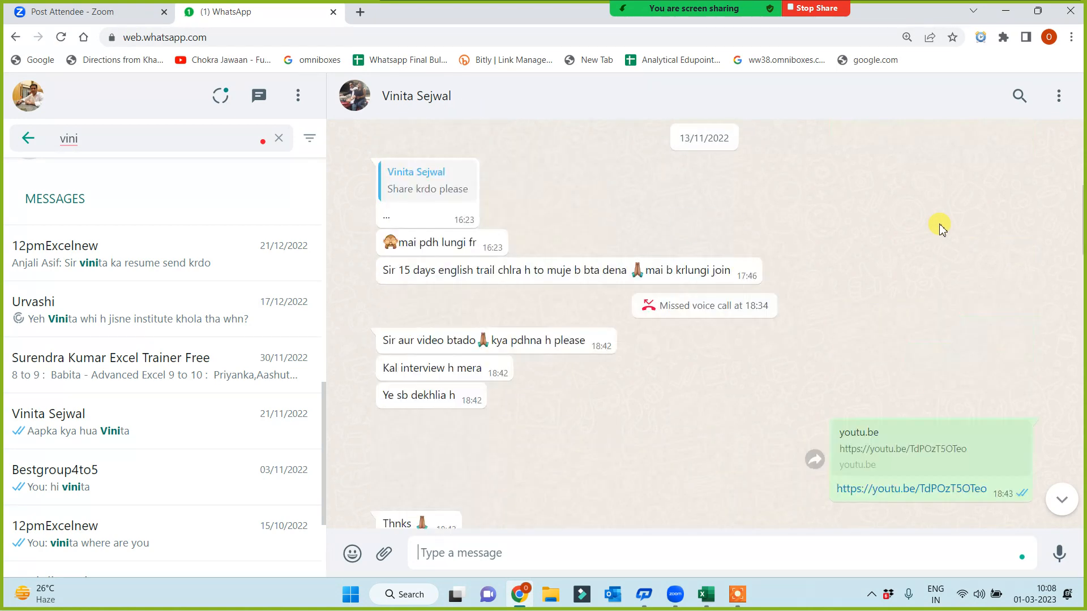
{"action": "scroll", "coordinate": [840, 182], "scroll_direction": "up", "scroll_amount": 1}
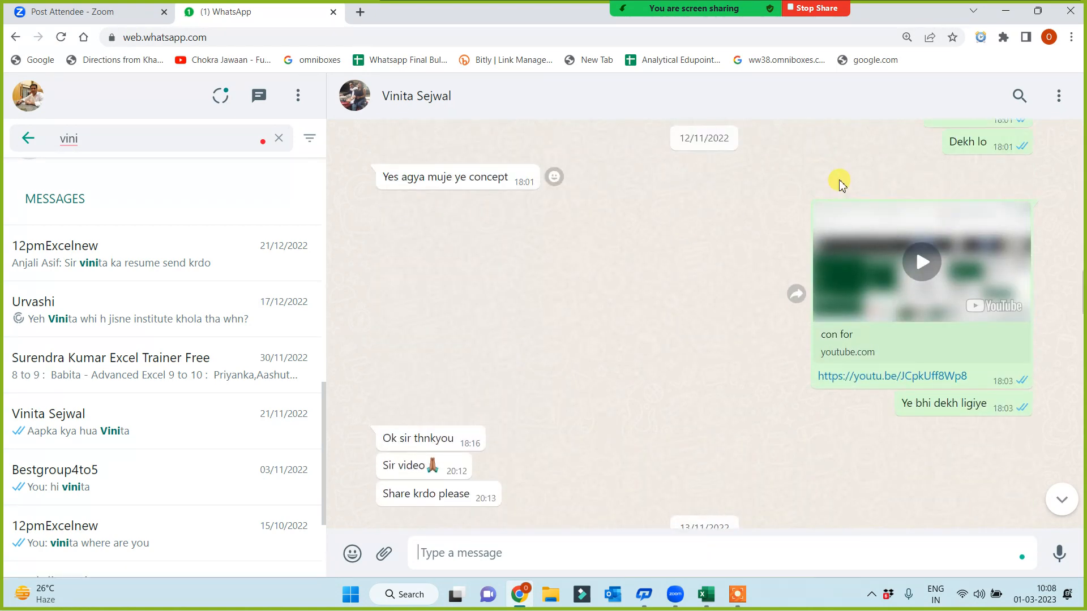
{"action": "scroll", "coordinate": [682, 201], "scroll_direction": "up", "scroll_amount": 2}
{"action": "scroll", "coordinate": [757, 186], "scroll_direction": "up", "scroll_amount": 20}
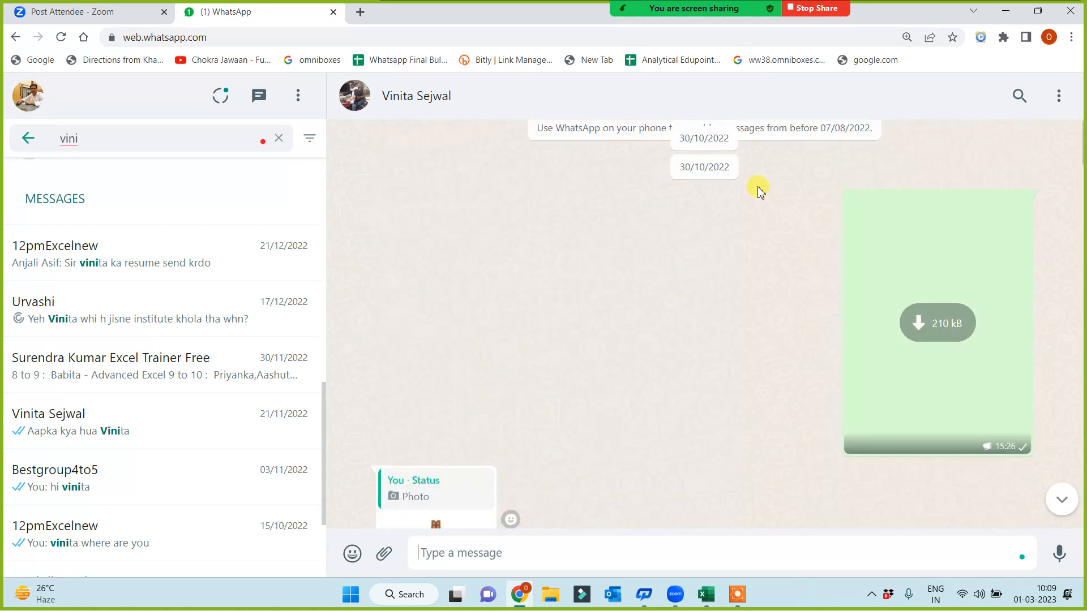
{"action": "scroll", "coordinate": [747, 175], "scroll_direction": "up", "scroll_amount": 12}
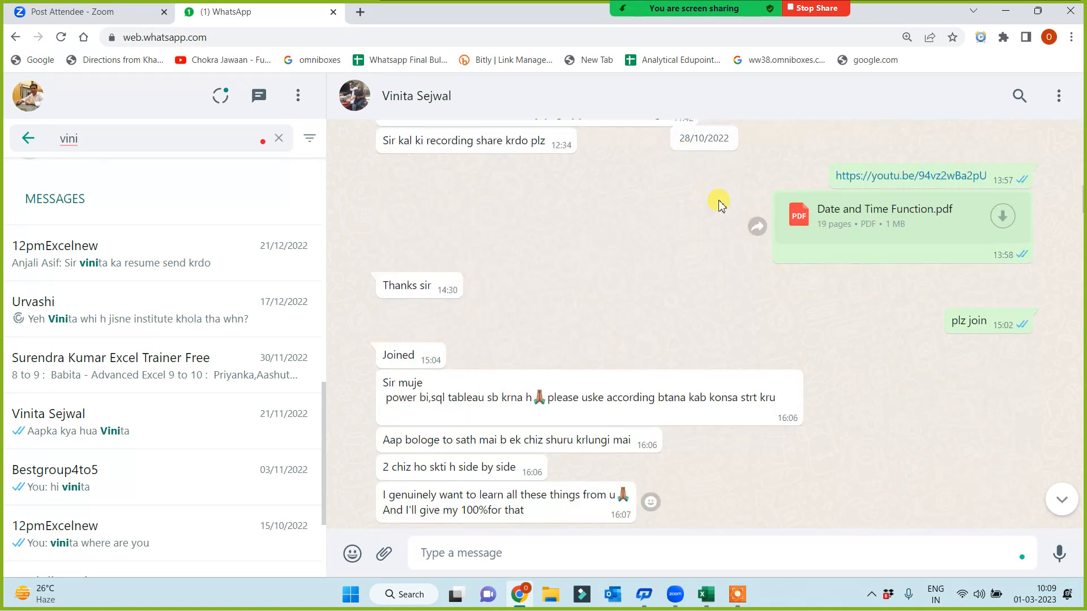
{"action": "scroll", "coordinate": [736, 266], "scroll_direction": "up", "scroll_amount": 10}
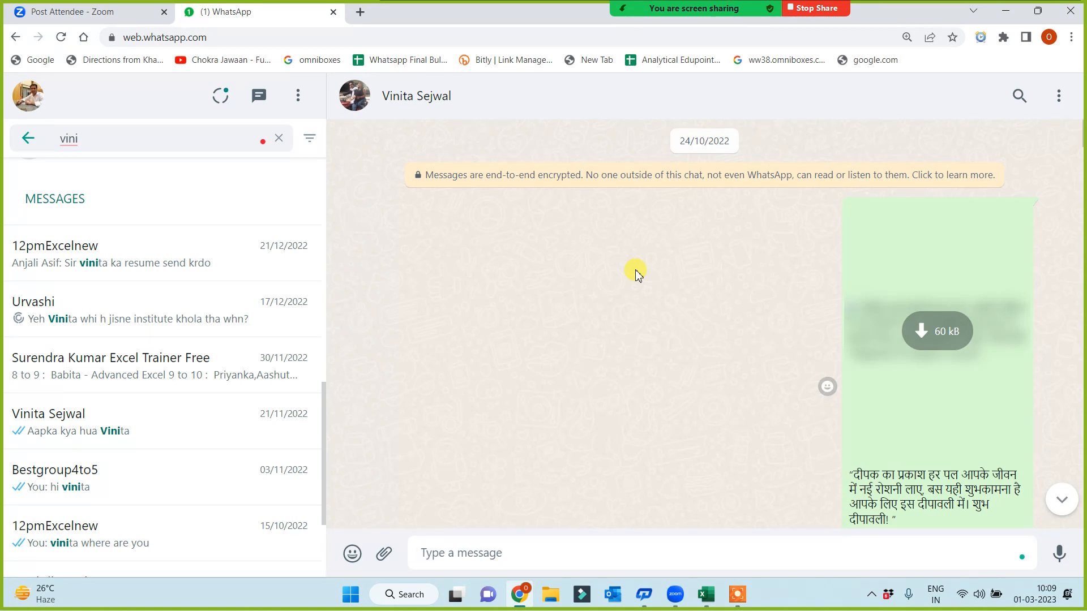
{"action": "scroll", "coordinate": [613, 351], "scroll_direction": "down", "scroll_amount": 10}
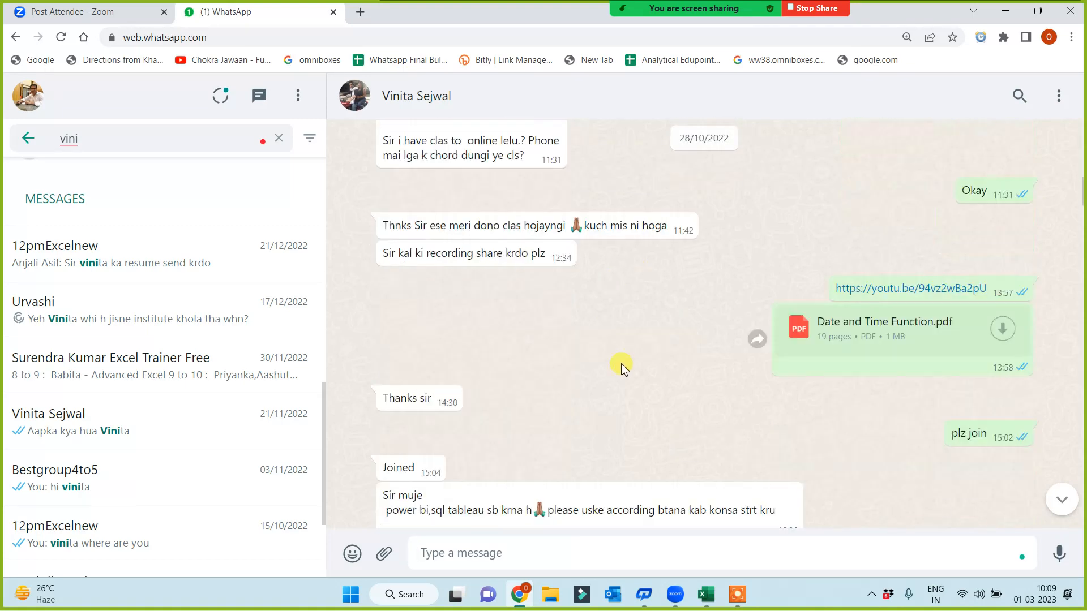
{"action": "scroll", "coordinate": [623, 369], "scroll_direction": "down", "scroll_amount": 6}
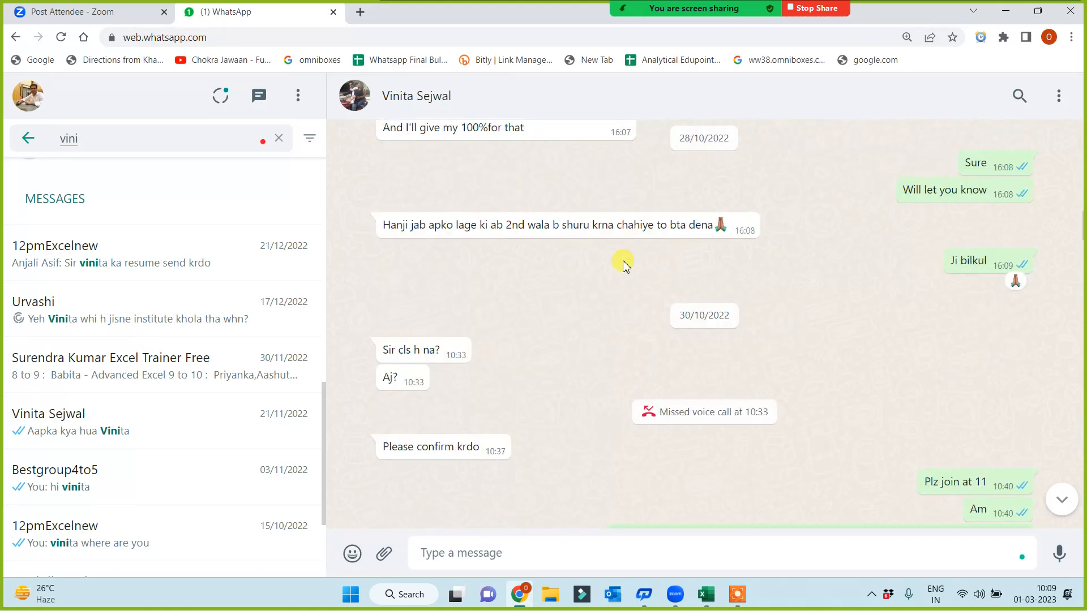
{"action": "scroll", "coordinate": [595, 372], "scroll_direction": "down", "scroll_amount": 10}
{"action": "scroll", "coordinate": [602, 407], "scroll_direction": "down", "scroll_amount": 10}
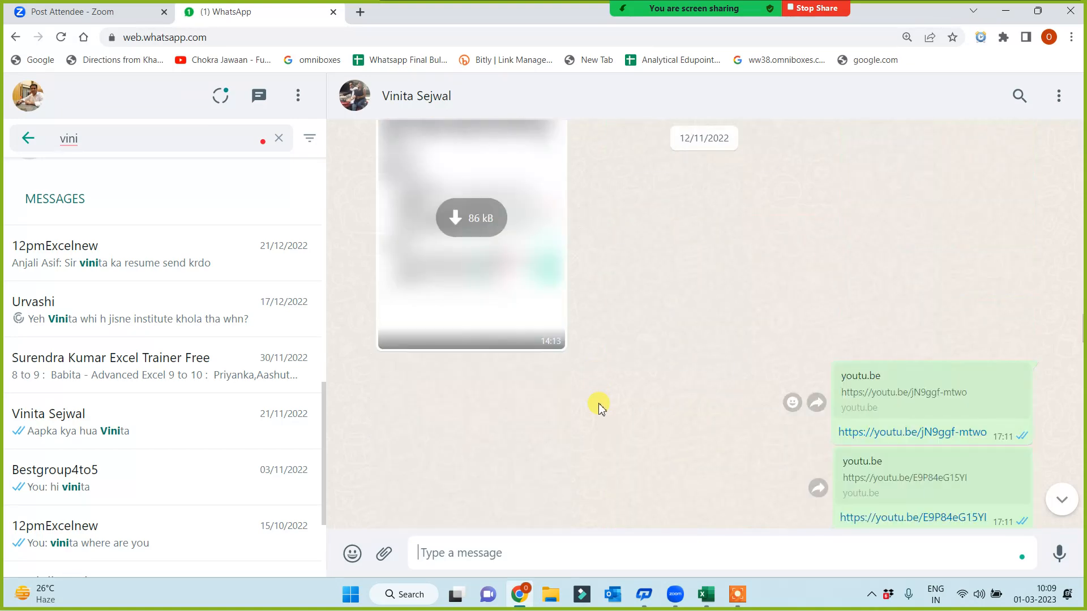
{"action": "scroll", "coordinate": [567, 405], "scroll_direction": "down", "scroll_amount": 2}
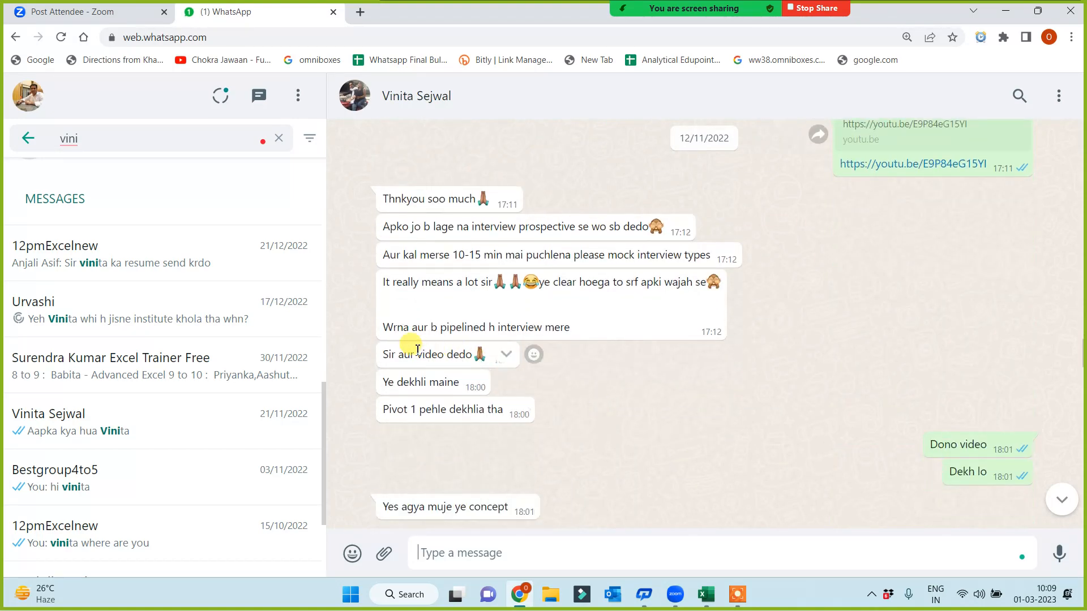
{"action": "scroll", "coordinate": [487, 396], "scroll_direction": "down", "scroll_amount": 5}
{"action": "scroll", "coordinate": [502, 408], "scroll_direction": "down", "scroll_amount": 15}
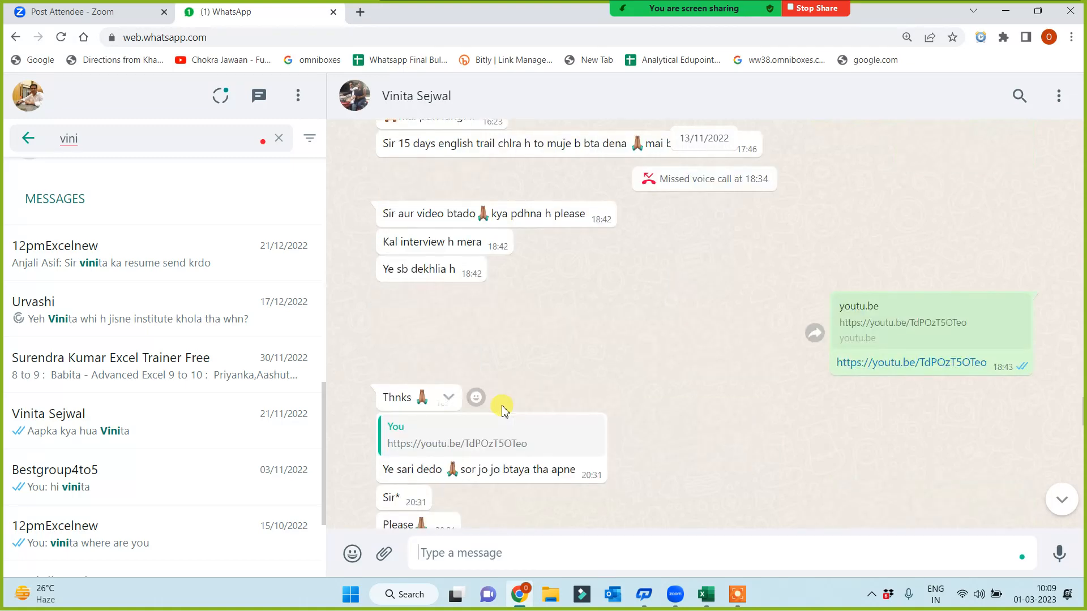
{"action": "scroll", "coordinate": [530, 402], "scroll_direction": "down", "scroll_amount": 15}
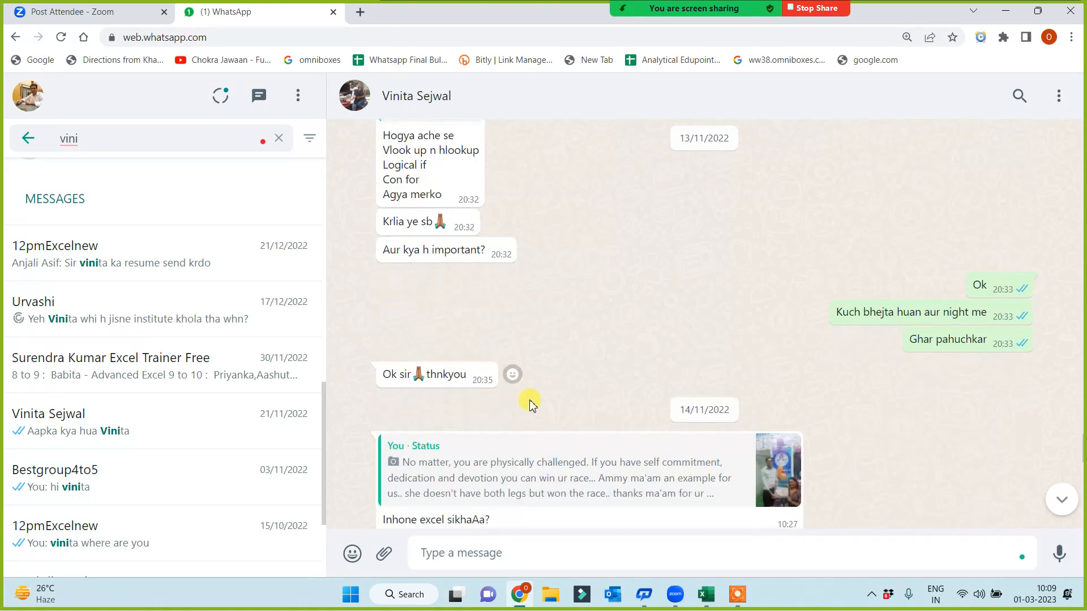
{"action": "scroll", "coordinate": [534, 417], "scroll_direction": "down", "scroll_amount": 2}
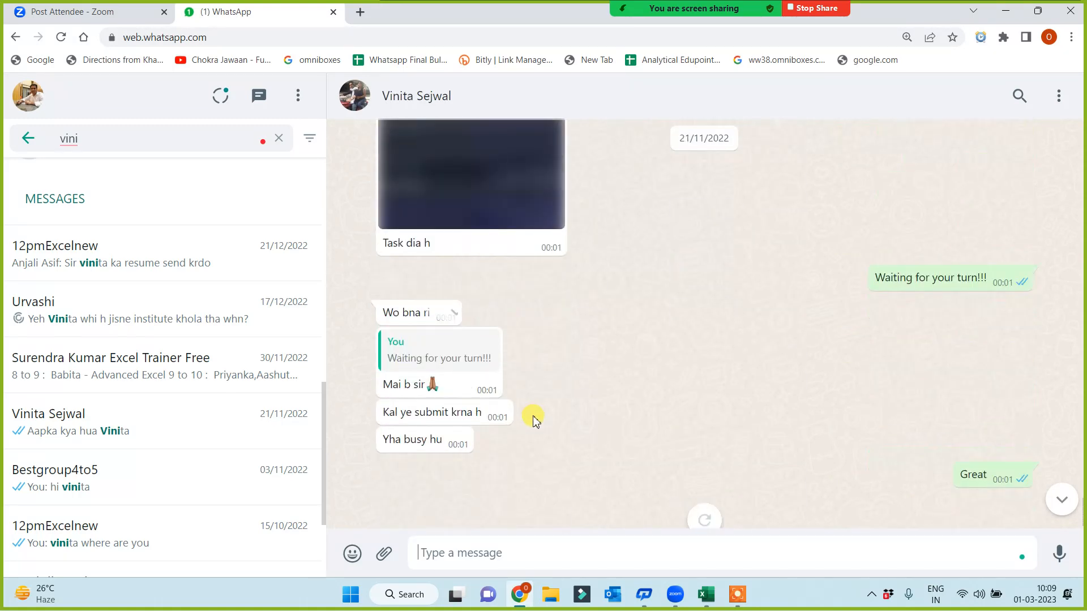
{"action": "scroll", "coordinate": [536, 425], "scroll_direction": "down", "scroll_amount": 1}
{"action": "scroll", "coordinate": [543, 413], "scroll_direction": "up", "scroll_amount": 12}
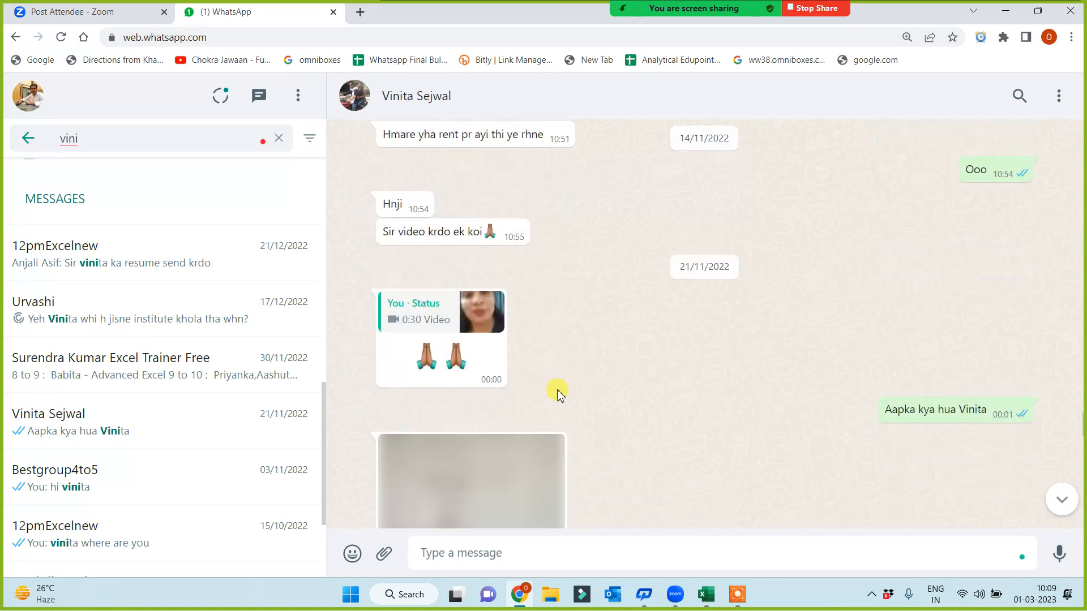
{"action": "scroll", "coordinate": [560, 374], "scroll_direction": "up", "scroll_amount": 14}
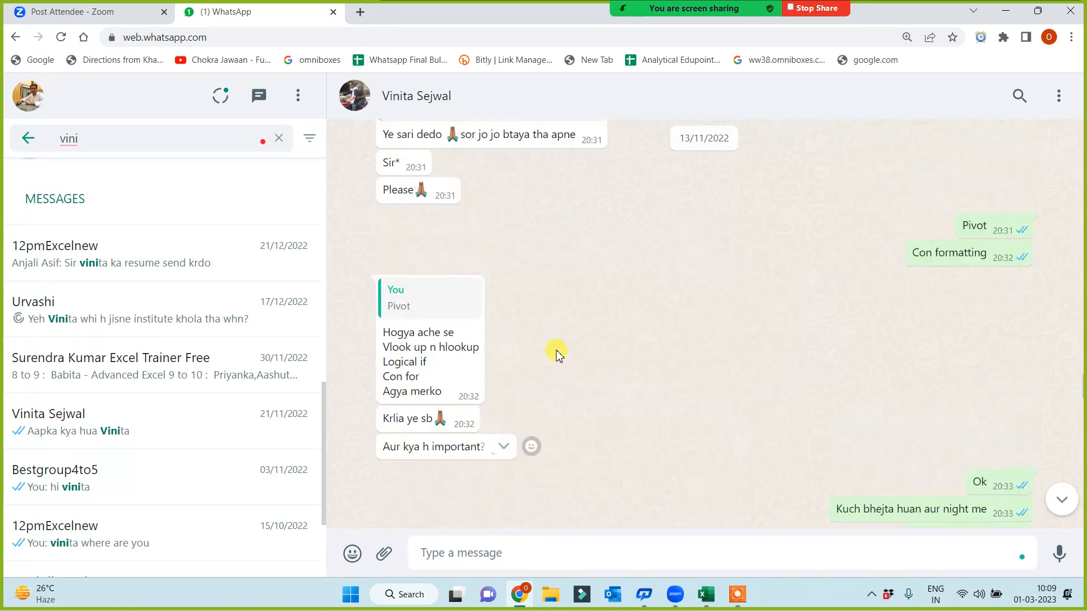
{"action": "scroll", "coordinate": [557, 354], "scroll_direction": "up", "scroll_amount": 10}
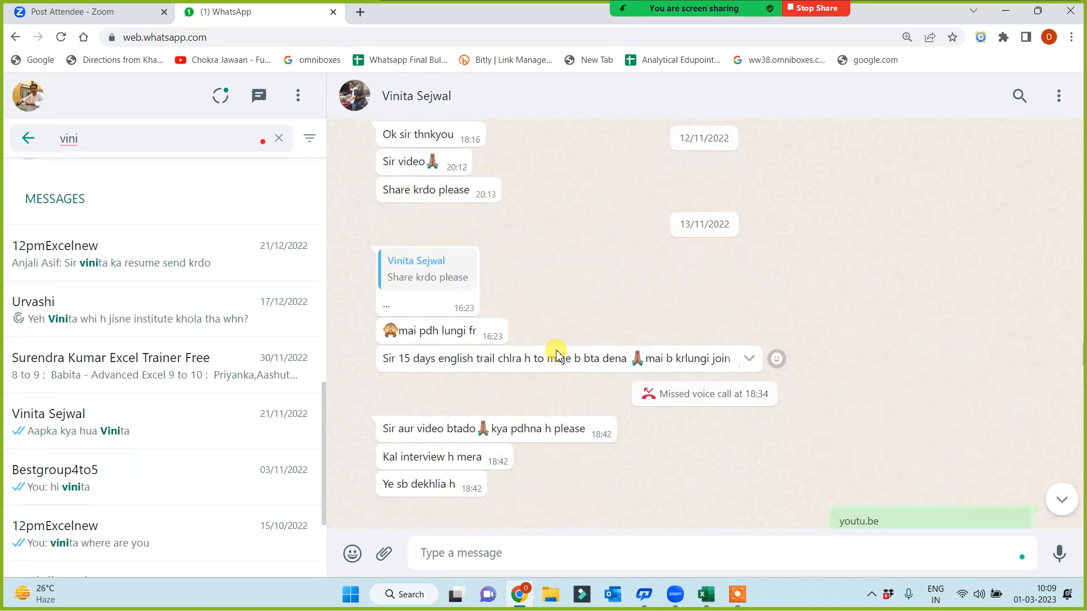
{"action": "scroll", "coordinate": [558, 354], "scroll_direction": "up", "scroll_amount": 10}
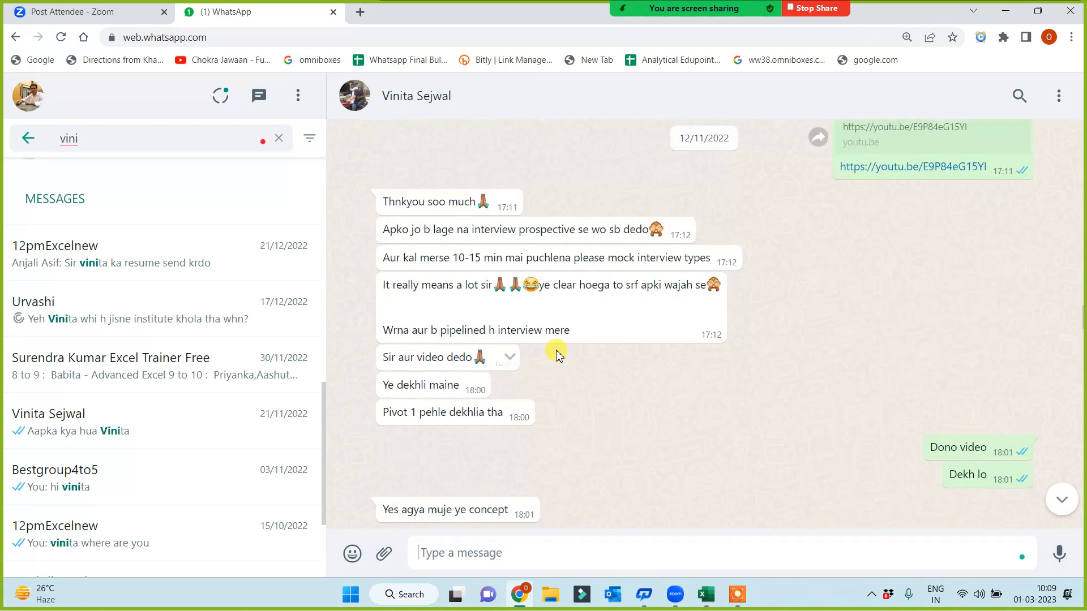
{"action": "scroll", "coordinate": [557, 355], "scroll_direction": "up", "scroll_amount": 15}
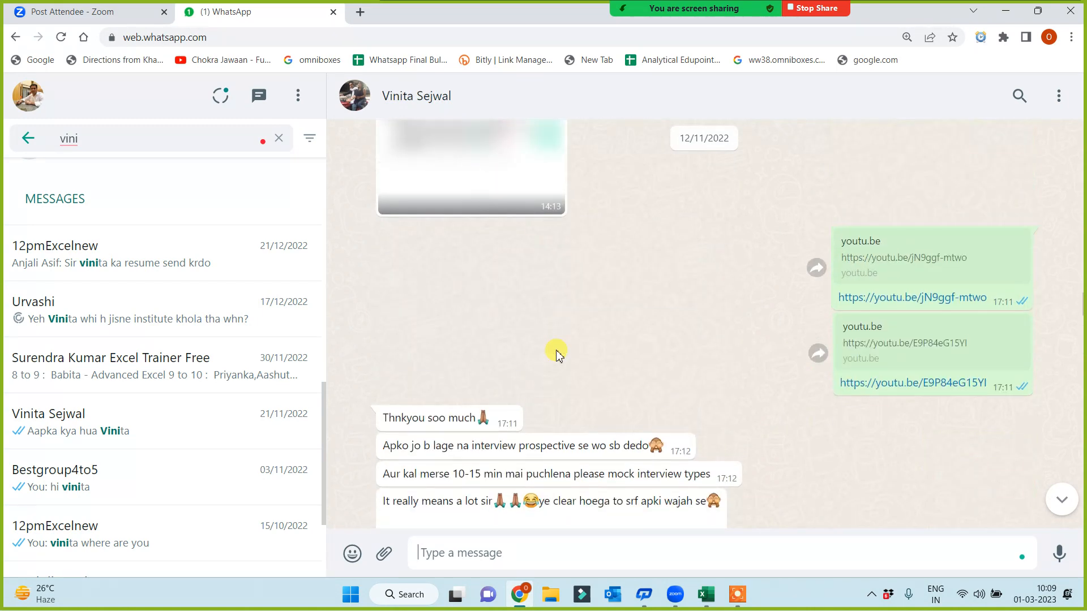
{"action": "scroll", "coordinate": [558, 355], "scroll_direction": "up", "scroll_amount": 15}
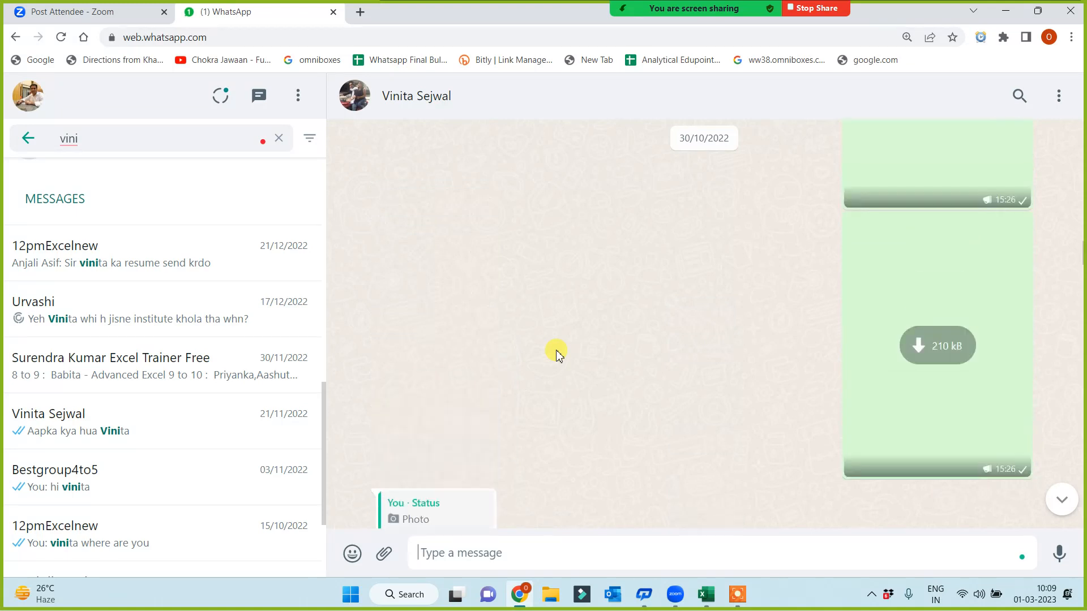
{"action": "scroll", "coordinate": [558, 353], "scroll_direction": "up", "scroll_amount": 15}
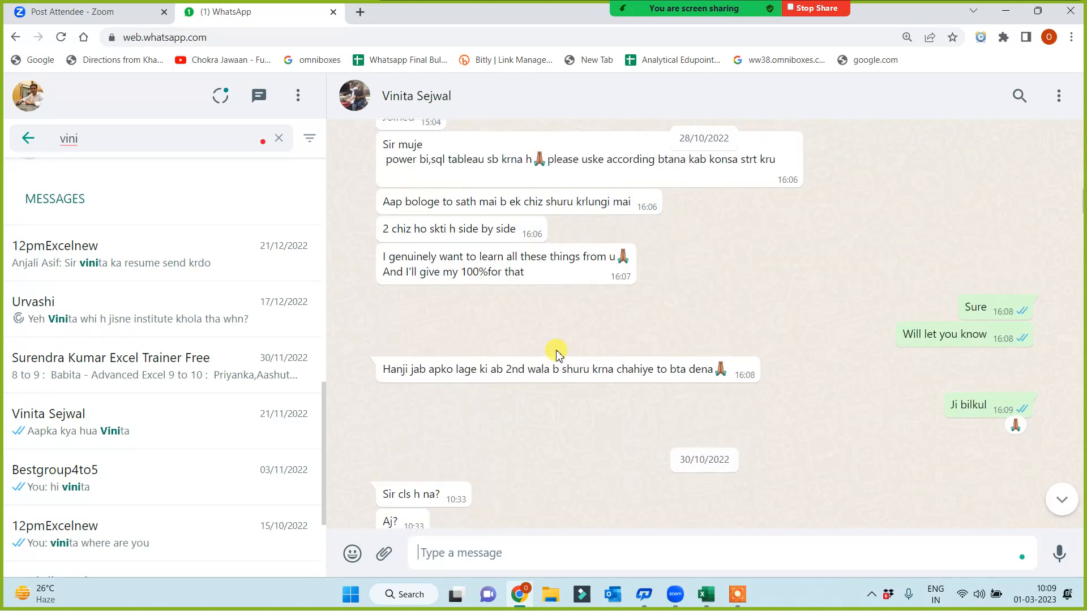
{"action": "scroll", "coordinate": [557, 351], "scroll_direction": "up", "scroll_amount": 4}
{"action": "scroll", "coordinate": [558, 400], "scroll_direction": "down", "scroll_amount": 15}
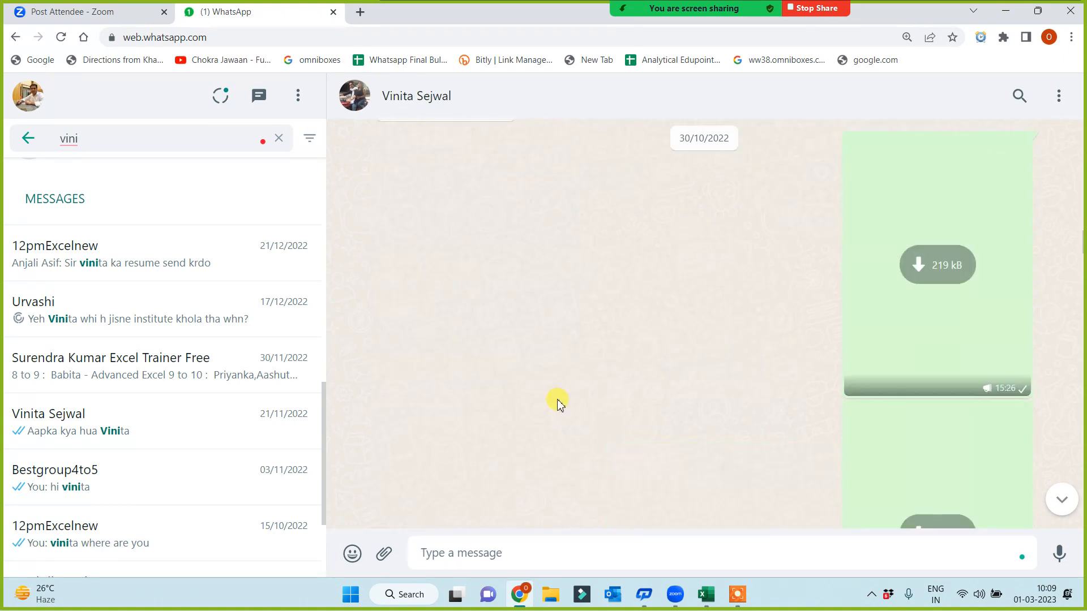
{"action": "scroll", "coordinate": [558, 403], "scroll_direction": "down", "scroll_amount": 15}
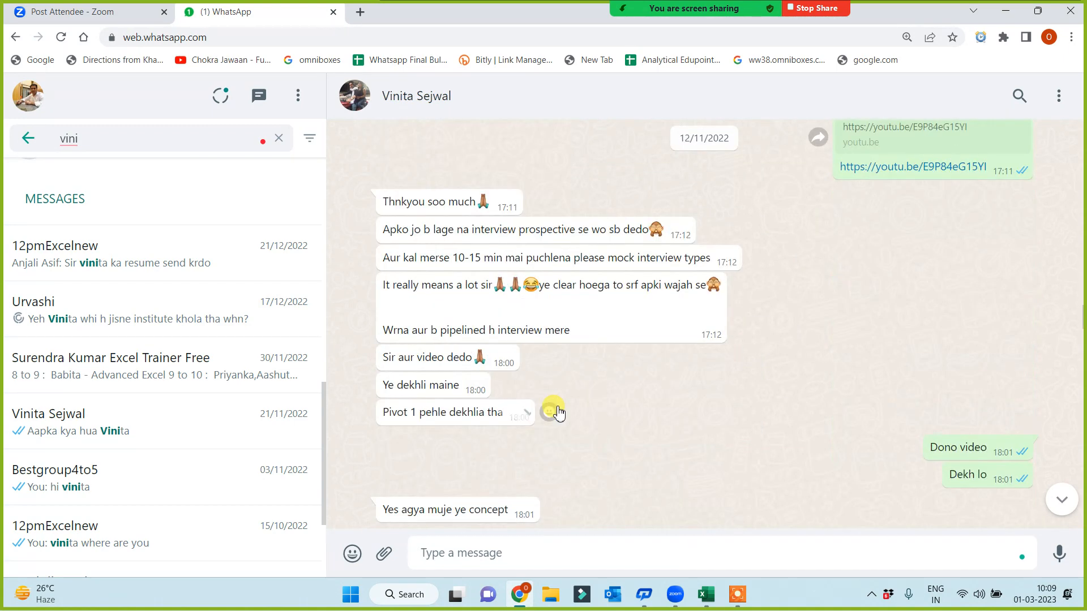
{"action": "scroll", "coordinate": [559, 412], "scroll_direction": "down", "scroll_amount": 15}
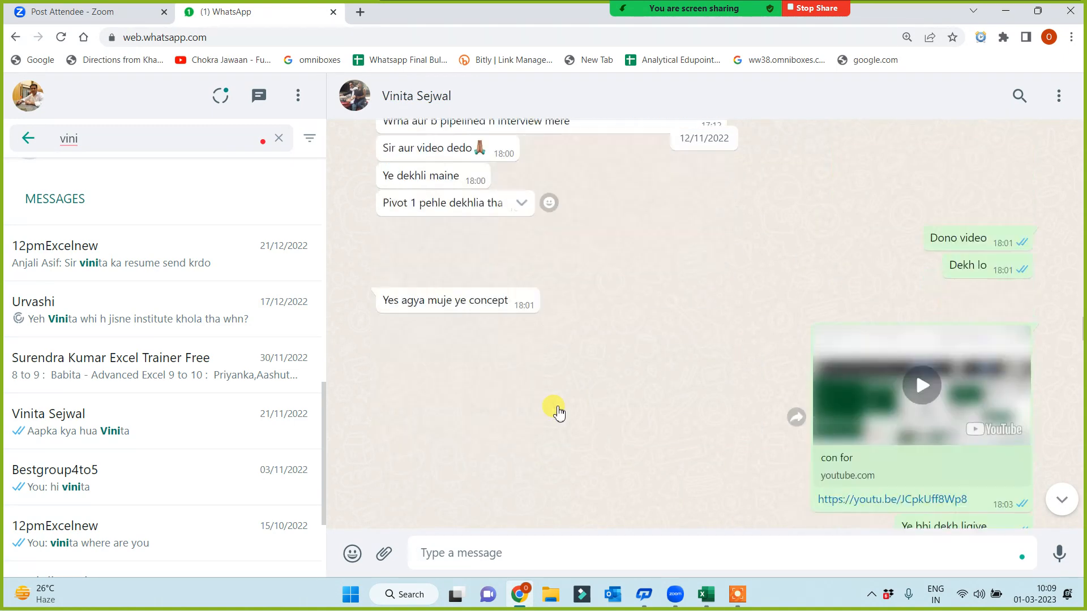
{"action": "scroll", "coordinate": [559, 412], "scroll_direction": "down", "scroll_amount": 15}
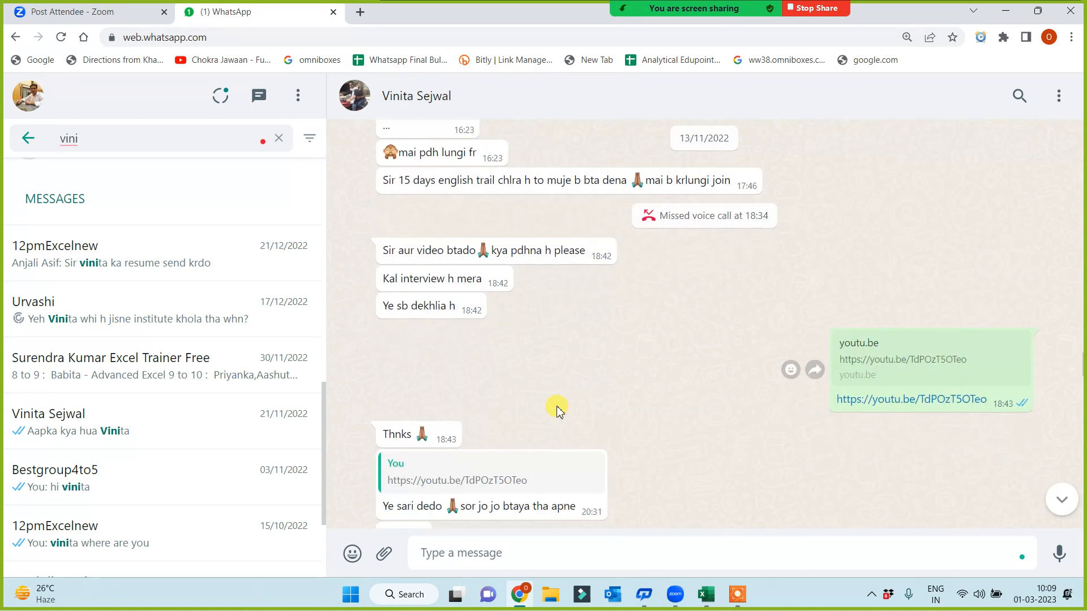
{"action": "scroll", "coordinate": [558, 409], "scroll_direction": "down", "scroll_amount": 15}
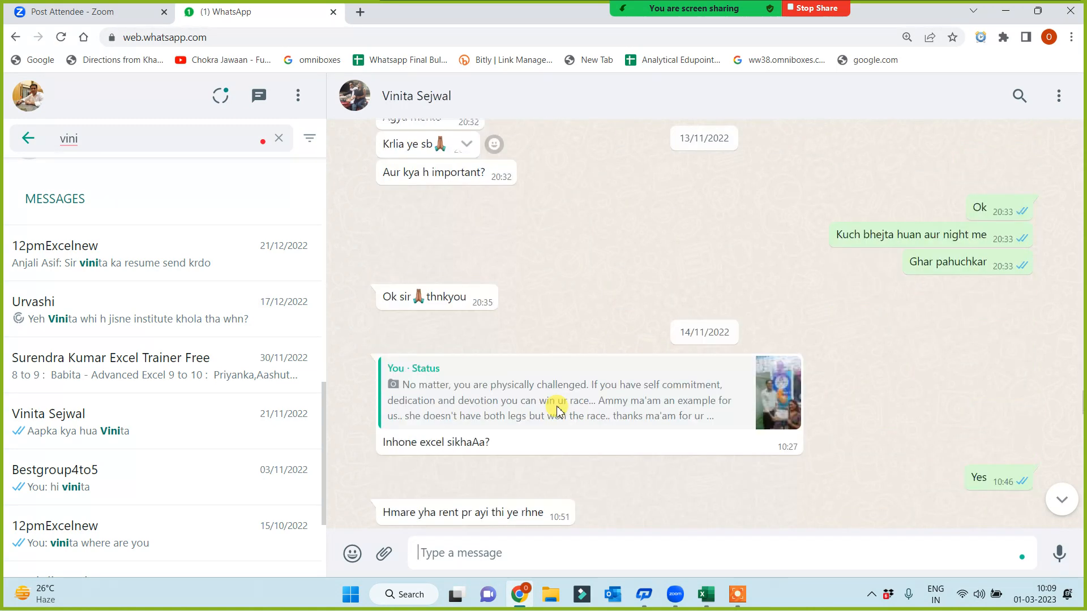
{"action": "scroll", "coordinate": [558, 428], "scroll_direction": "down", "scroll_amount": 15}
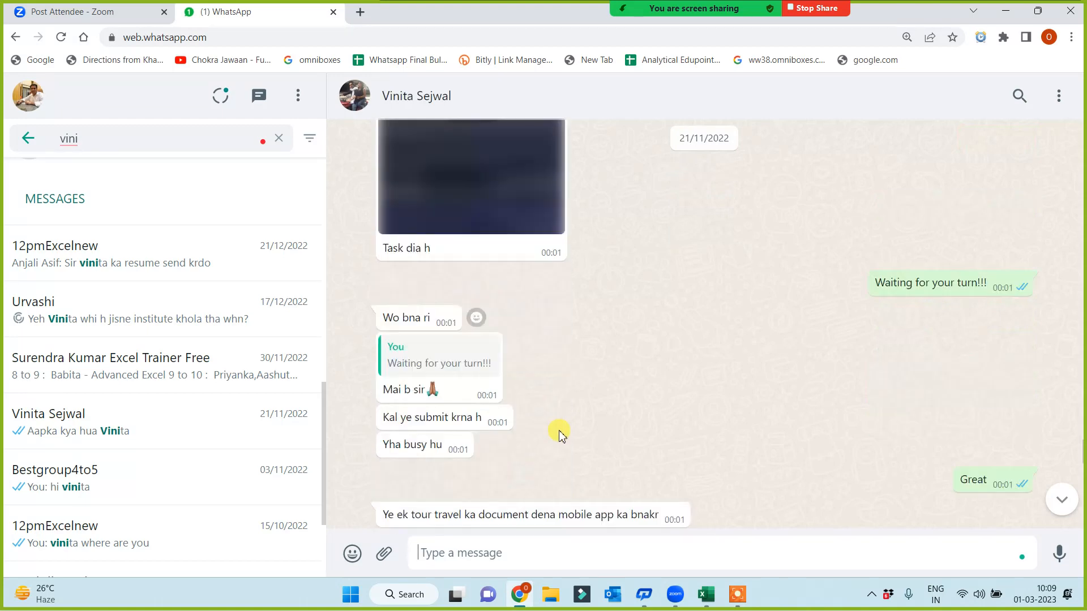
{"action": "scroll", "coordinate": [561, 436], "scroll_direction": "down", "scroll_amount": 5}
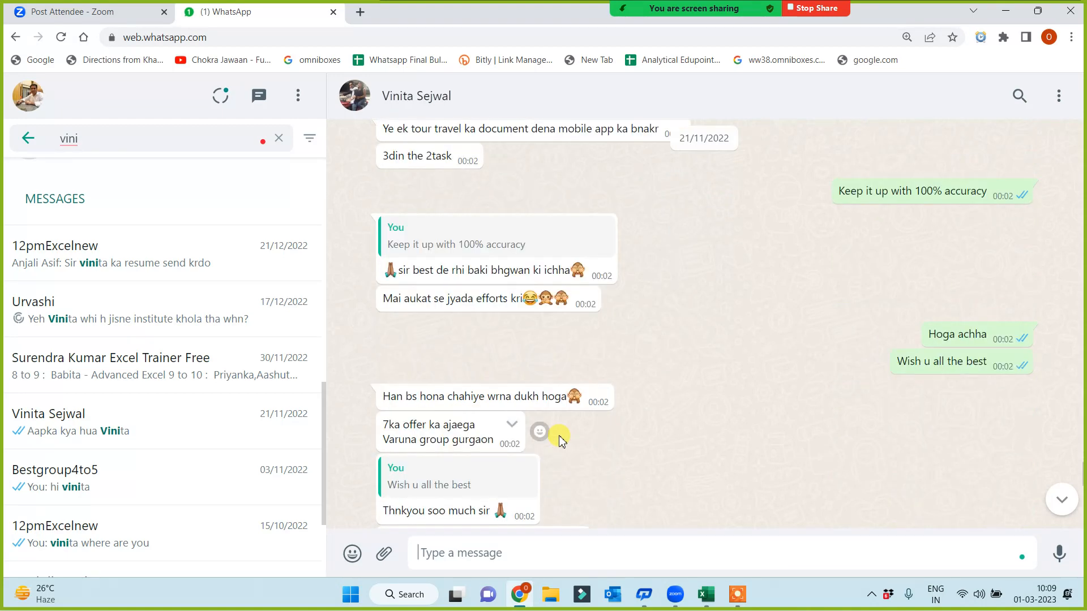
{"action": "scroll", "coordinate": [566, 448], "scroll_direction": "down", "scroll_amount": 4}
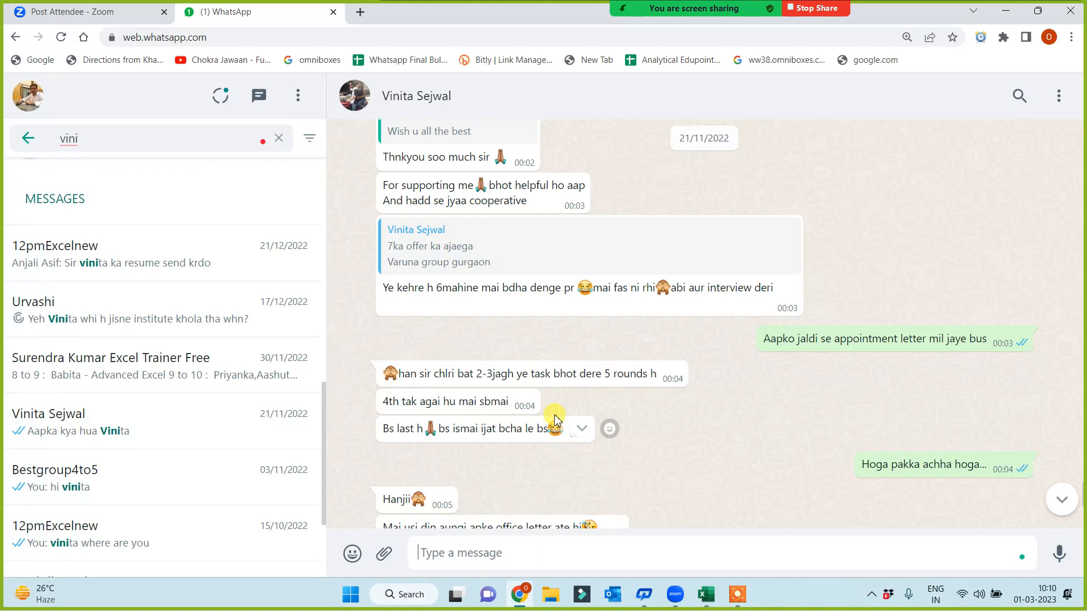
{"action": "scroll", "coordinate": [558, 439], "scroll_direction": "down", "scroll_amount": 3}
{"action": "scroll", "coordinate": [552, 432], "scroll_direction": "down", "scroll_amount": 2}
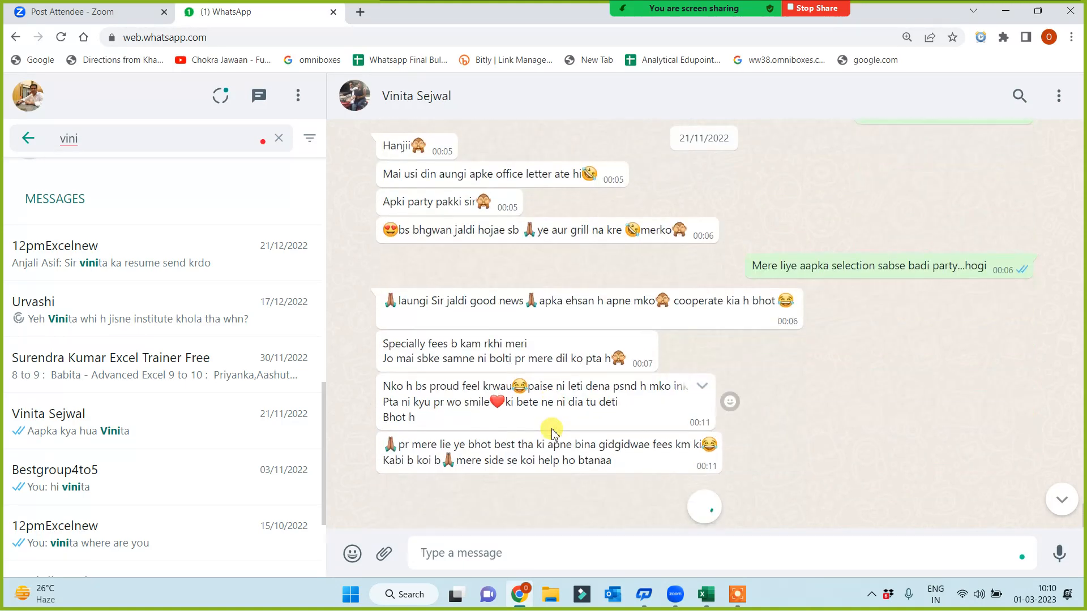
{"action": "scroll", "coordinate": [565, 406], "scroll_direction": "down", "scroll_amount": 6}
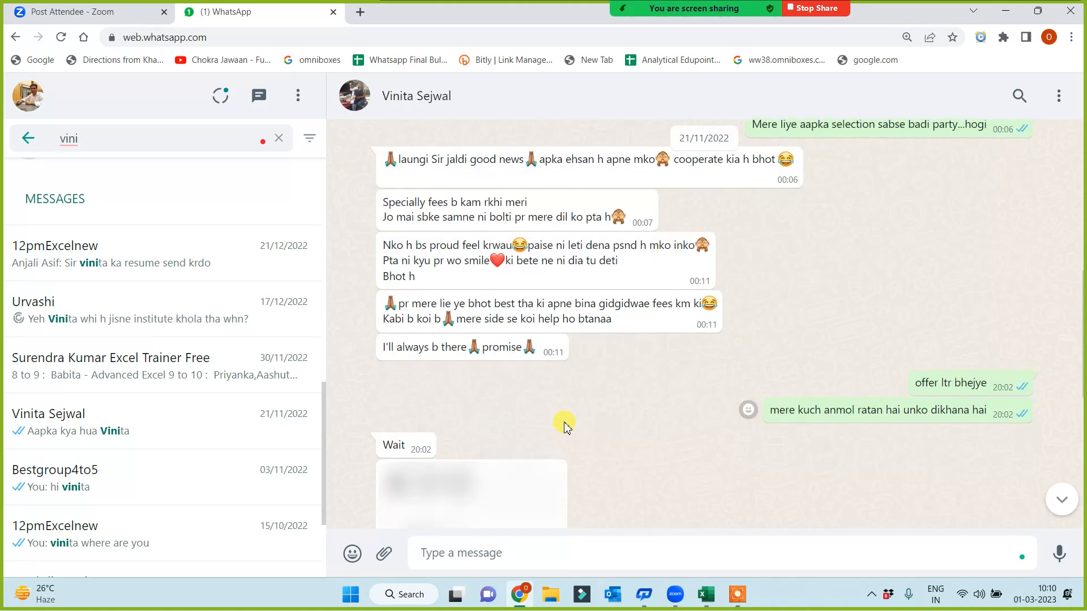
{"action": "scroll", "coordinate": [565, 426], "scroll_direction": "down", "scroll_amount": 5}
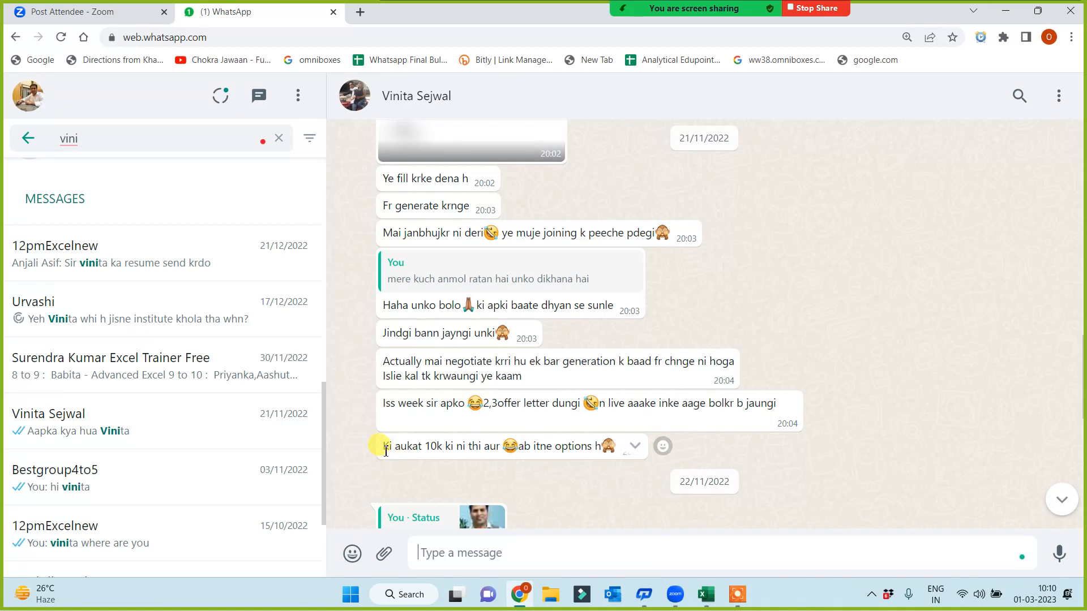
{"action": "left_click_drag", "start_coordinate": [383, 450], "coordinate": [612, 457]}
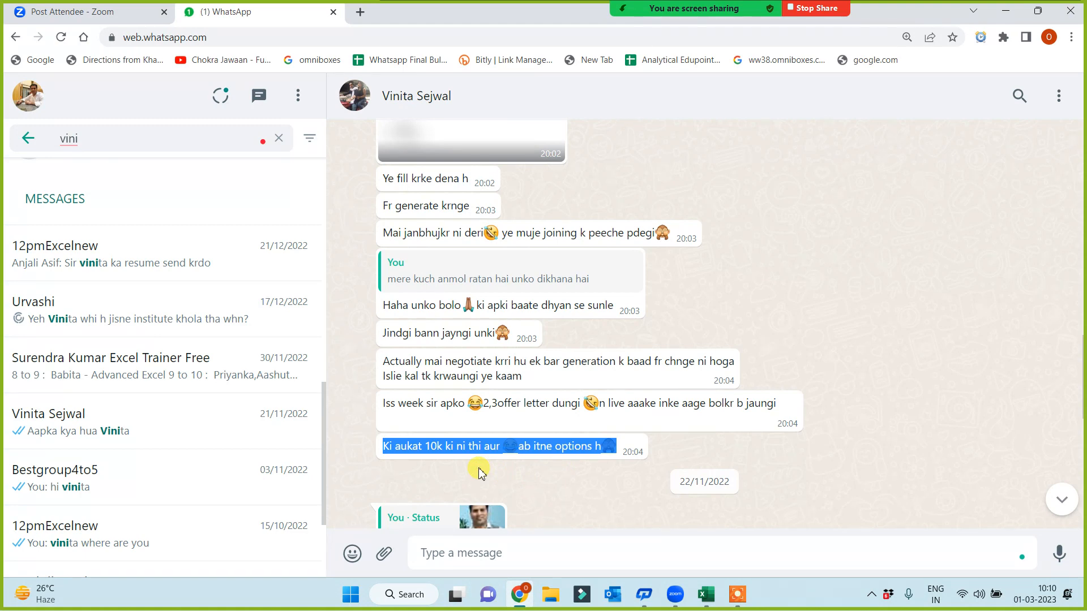
{"action": "scroll", "coordinate": [735, 283], "scroll_direction": "up", "scroll_amount": 3}
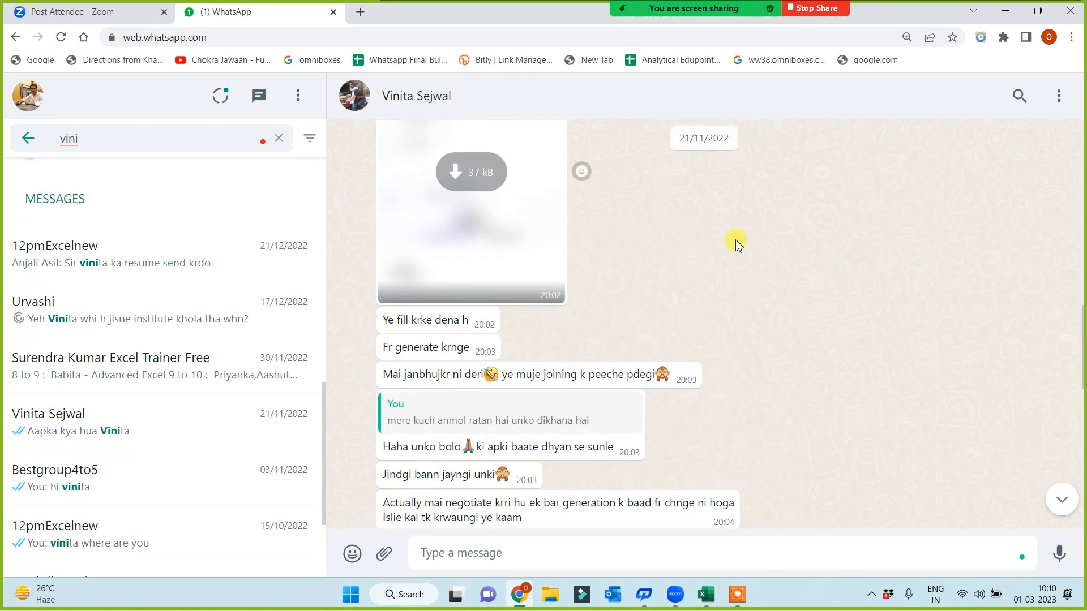
{"action": "scroll", "coordinate": [623, 396], "scroll_direction": "down", "scroll_amount": 3}
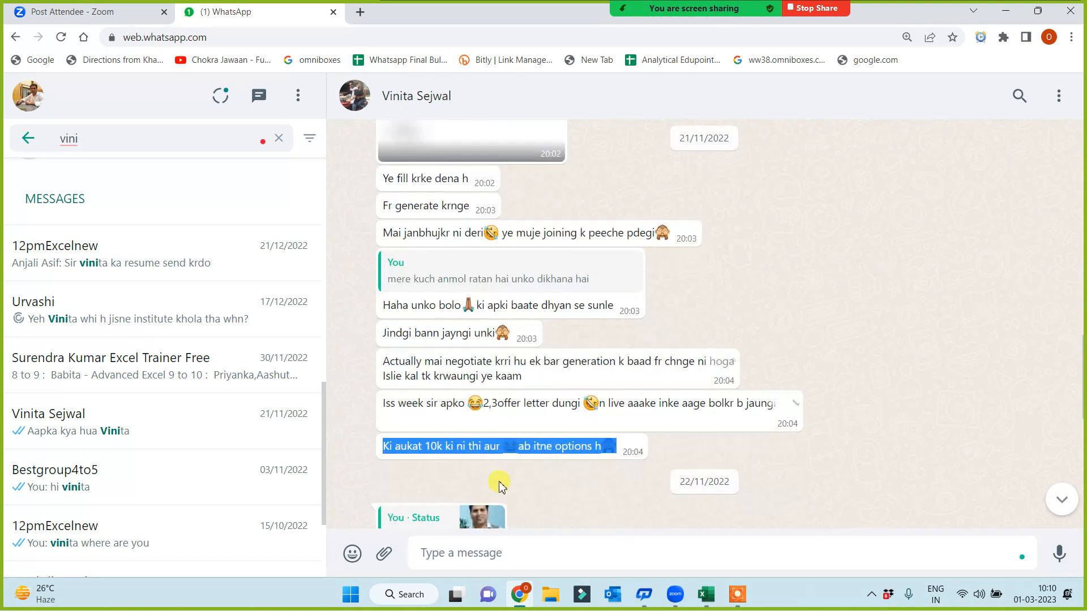
{"action": "left_click", "coordinate": [447, 444]}
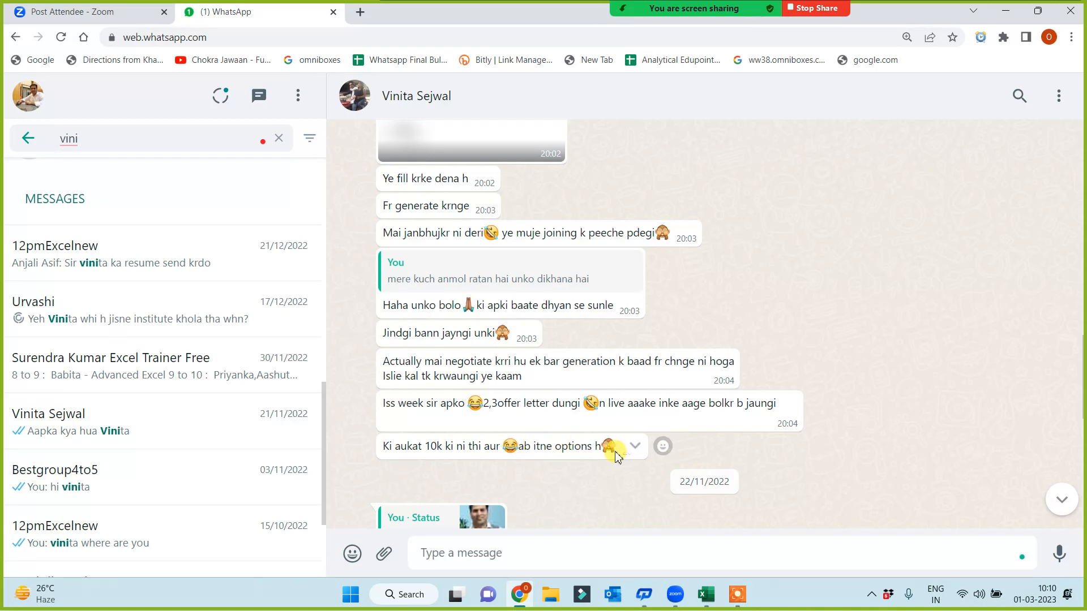
{"action": "scroll", "coordinate": [466, 293], "scroll_direction": "up", "scroll_amount": 3}
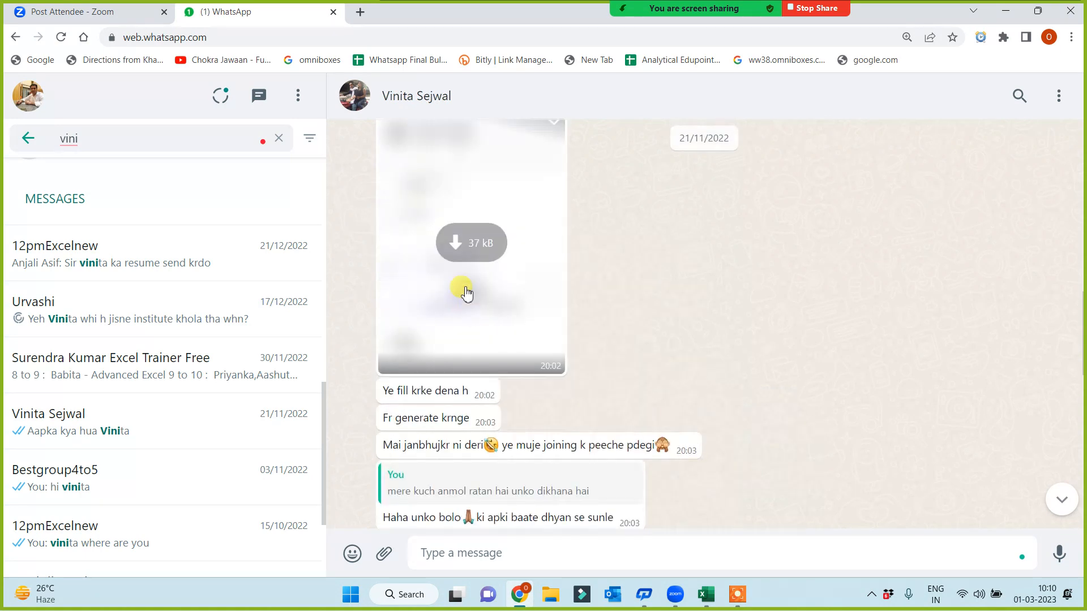
{"action": "scroll", "coordinate": [424, 242], "scroll_direction": "up", "scroll_amount": 2}
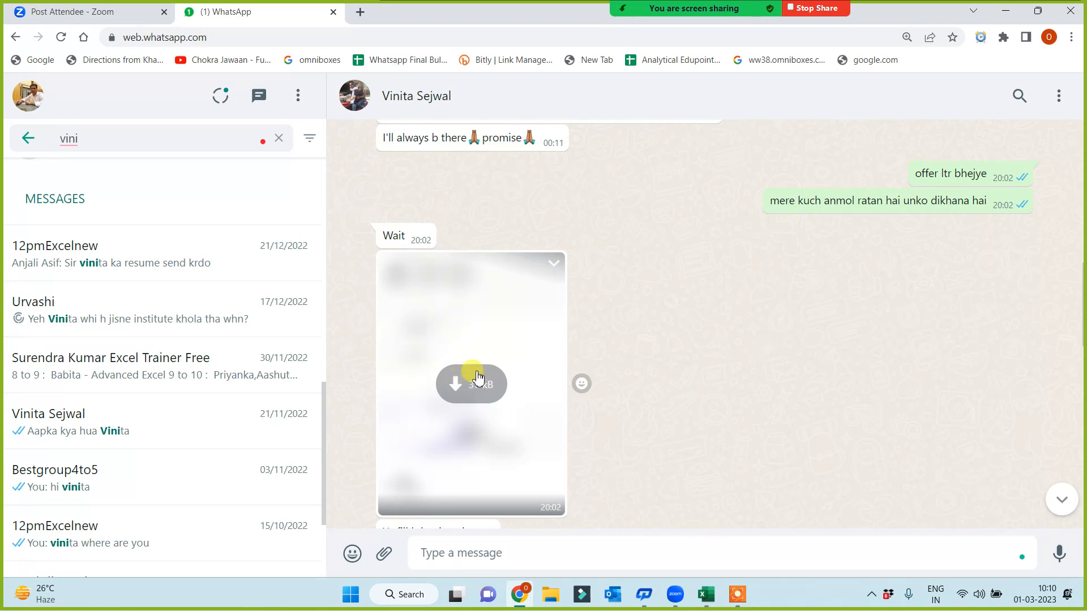
{"action": "scroll", "coordinate": [555, 425], "scroll_direction": "down", "scroll_amount": 10}
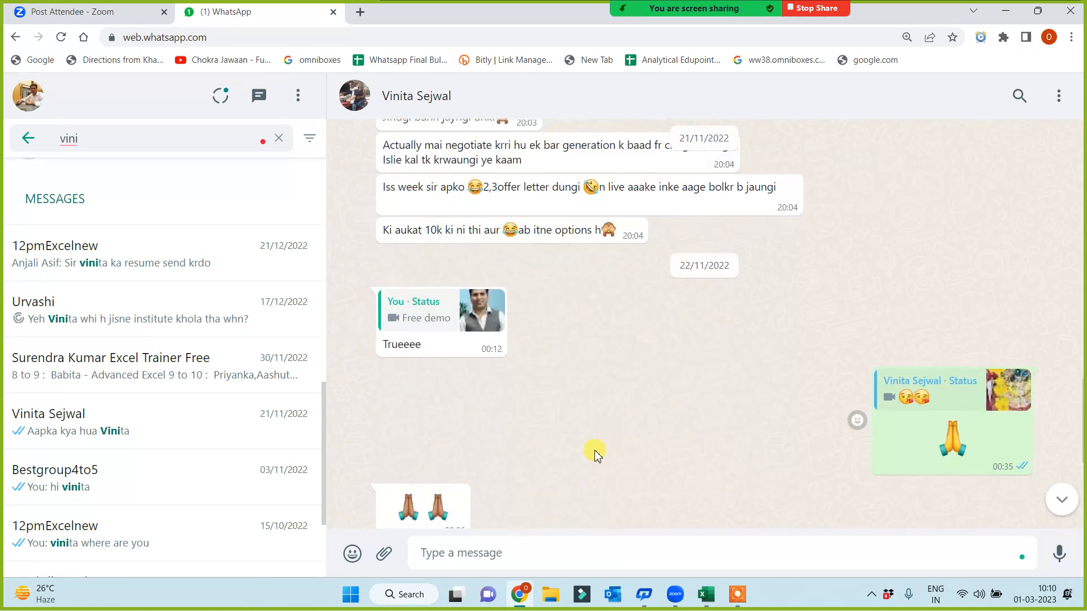
{"action": "scroll", "coordinate": [592, 459], "scroll_direction": "down", "scroll_amount": 5}
{"action": "scroll", "coordinate": [606, 448], "scroll_direction": "up", "scroll_amount": 7}
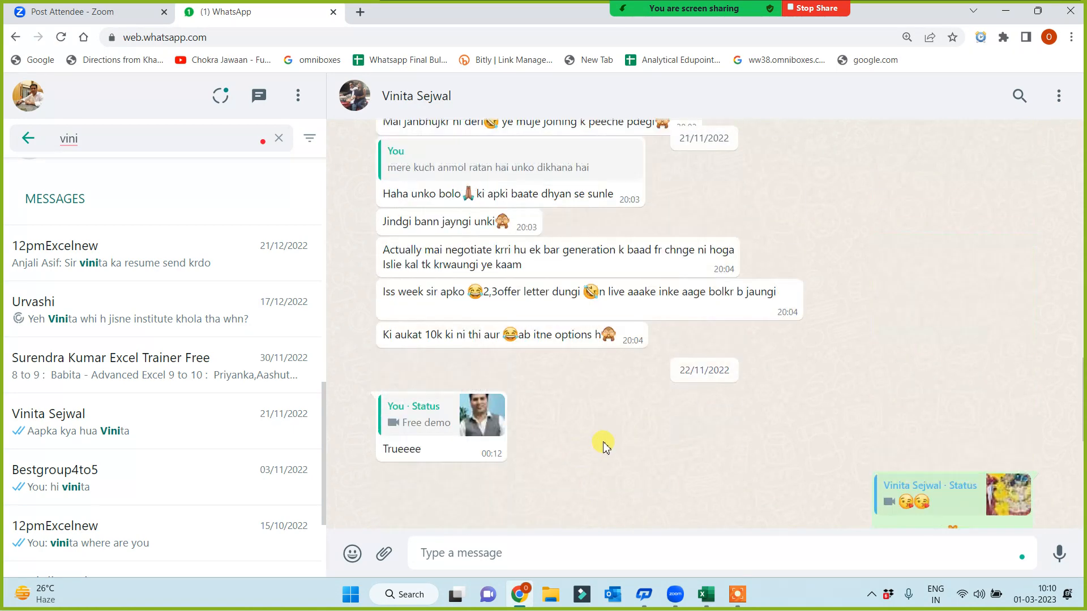
{"action": "scroll", "coordinate": [605, 446], "scroll_direction": "up", "scroll_amount": 3}
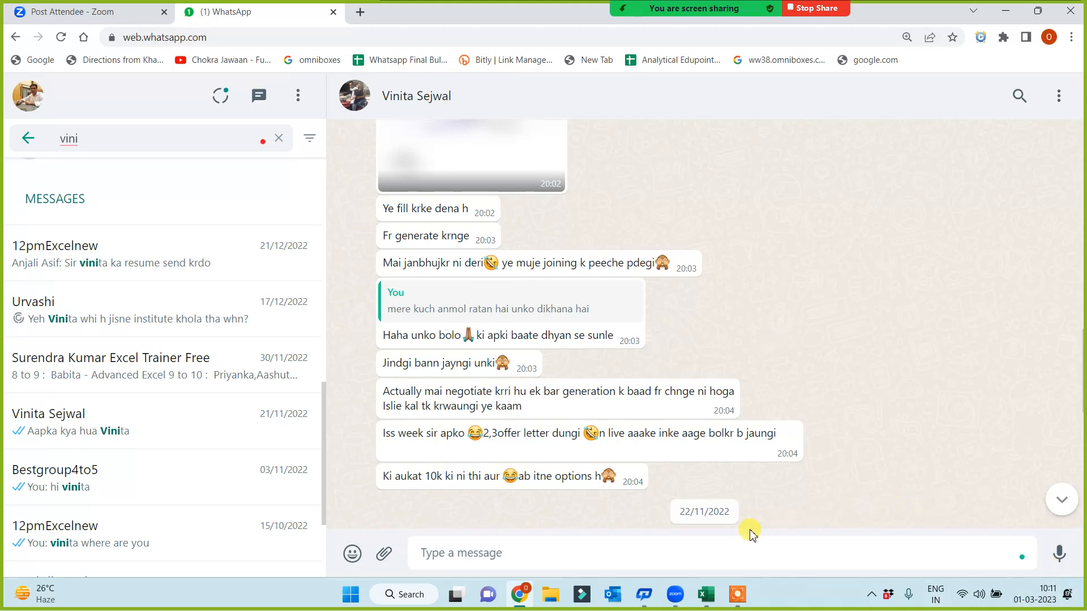
{"action": "scroll", "coordinate": [696, 510], "scroll_direction": "down", "scroll_amount": 7}
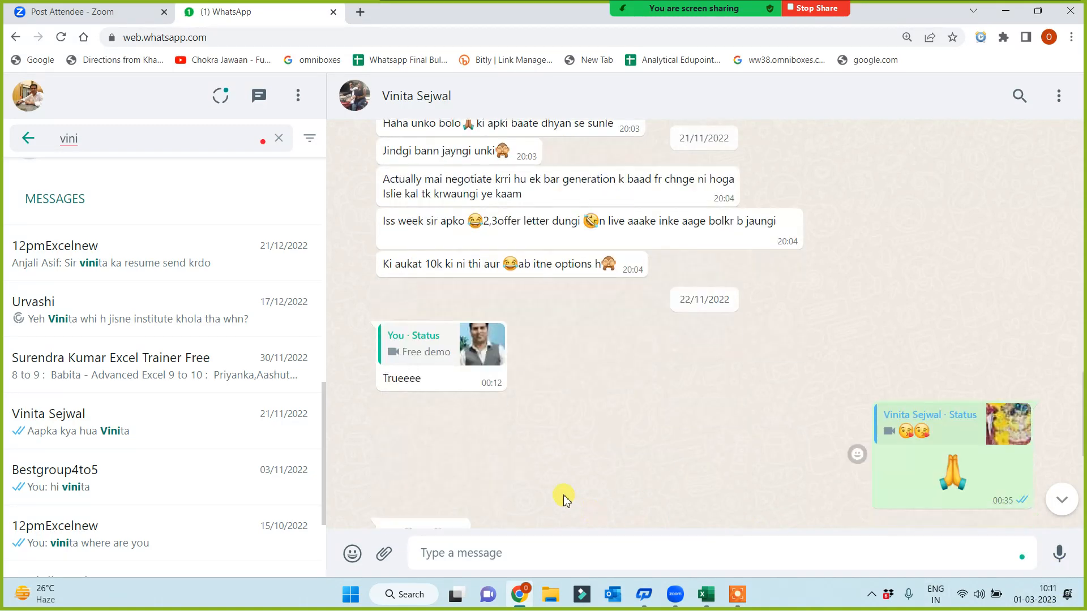
{"action": "scroll", "coordinate": [613, 456], "scroll_direction": "down", "scroll_amount": 3}
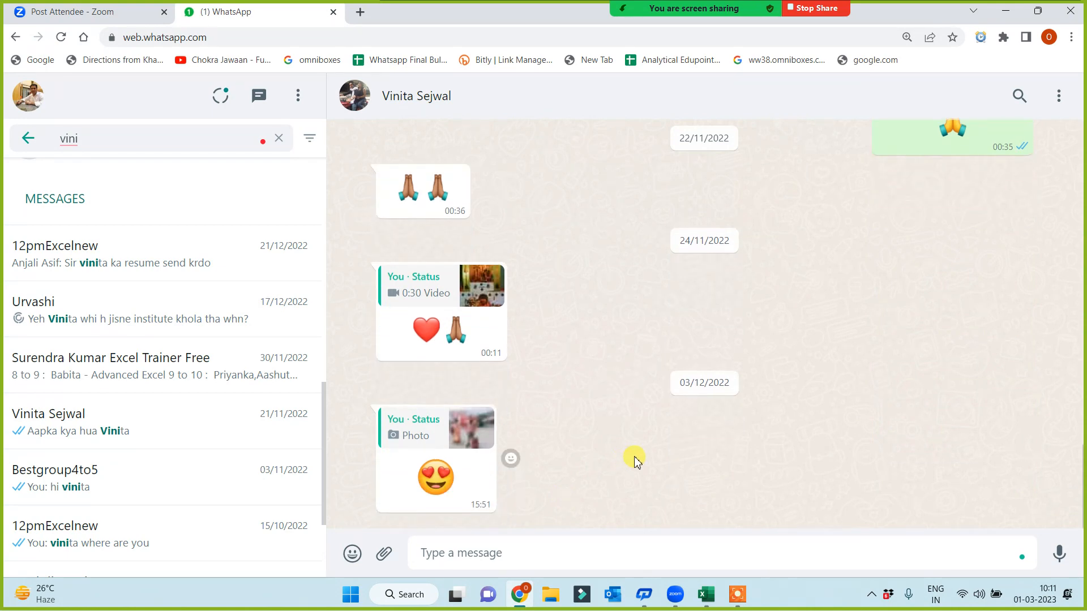
{"action": "scroll", "coordinate": [635, 459], "scroll_direction": "up", "scroll_amount": 4}
{"action": "scroll", "coordinate": [643, 456], "scroll_direction": "up", "scroll_amount": 4}
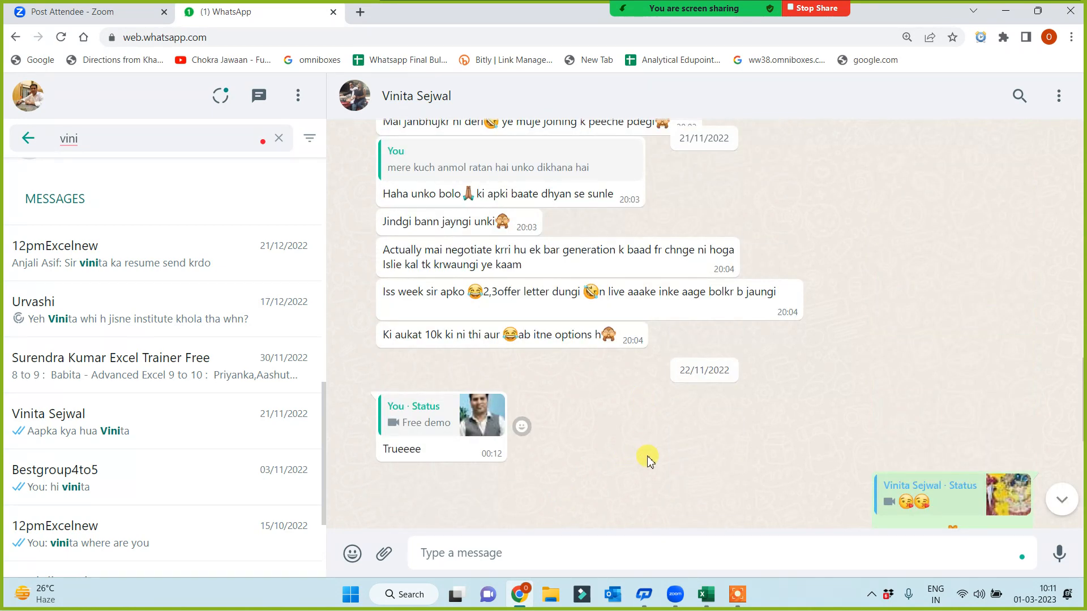
{"action": "scroll", "coordinate": [654, 470], "scroll_direction": "up", "scroll_amount": 1}
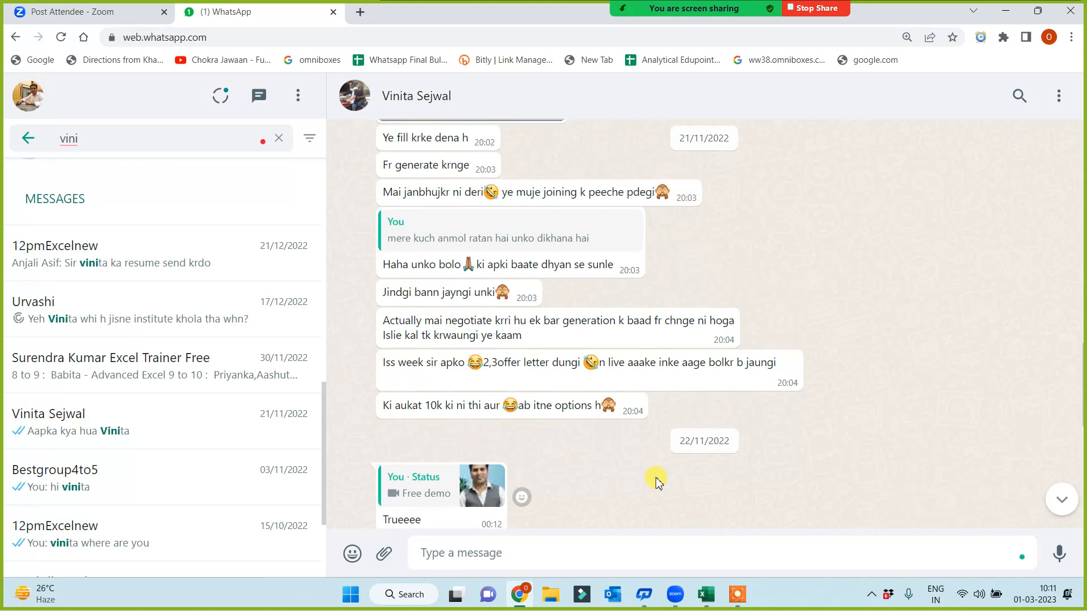
{"action": "scroll", "coordinate": [651, 483], "scroll_direction": "up", "scroll_amount": 3}
{"action": "scroll", "coordinate": [714, 475], "scroll_direction": "down", "scroll_amount": 3}
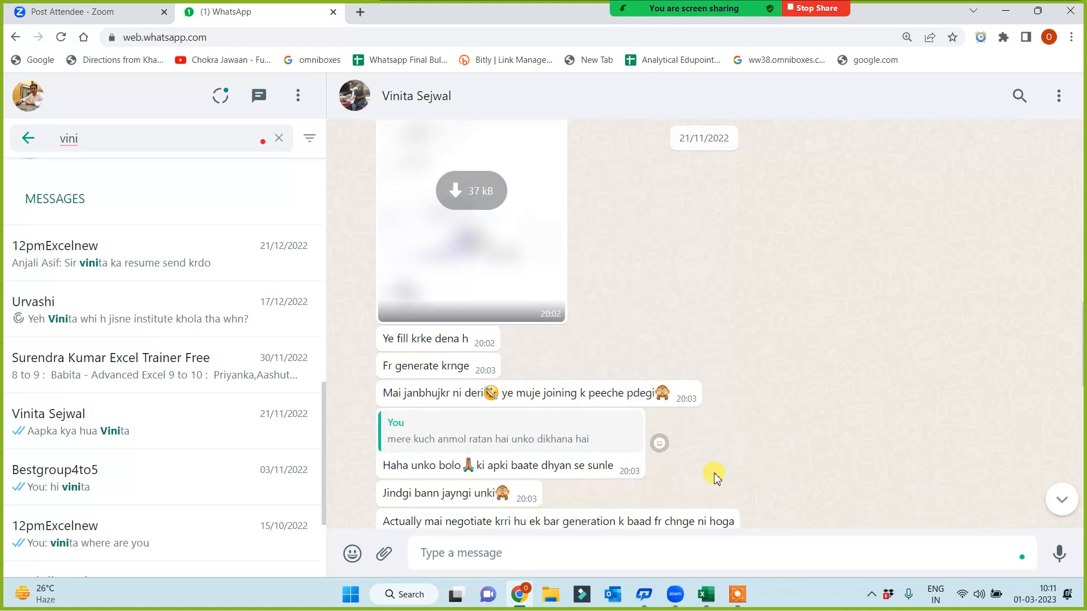
{"action": "scroll", "coordinate": [728, 418], "scroll_direction": "down", "scroll_amount": 2}
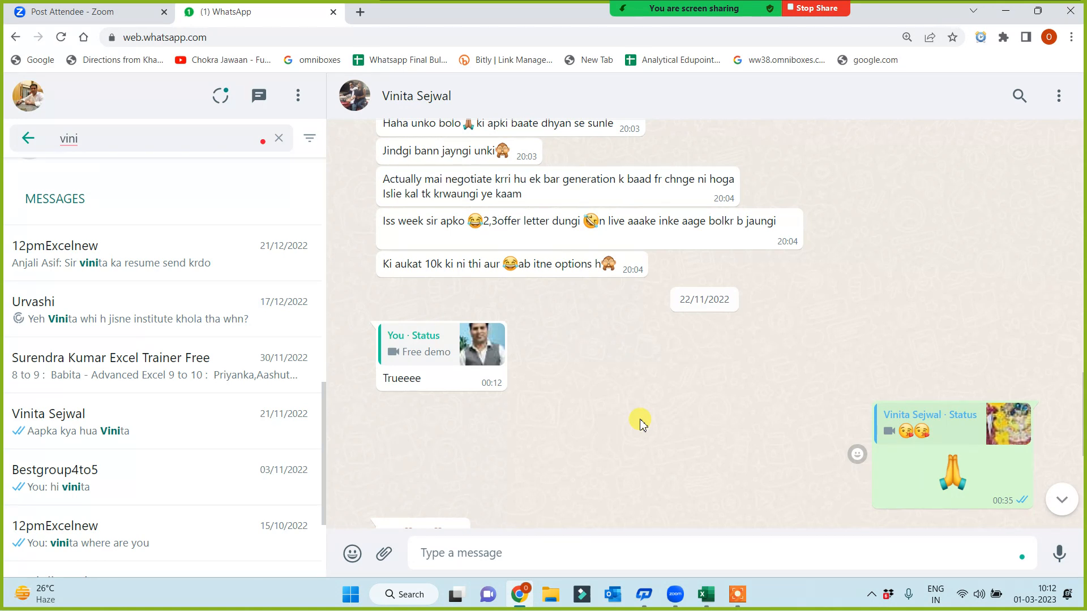
{"action": "scroll", "coordinate": [590, 448], "scroll_direction": "down", "scroll_amount": 2}
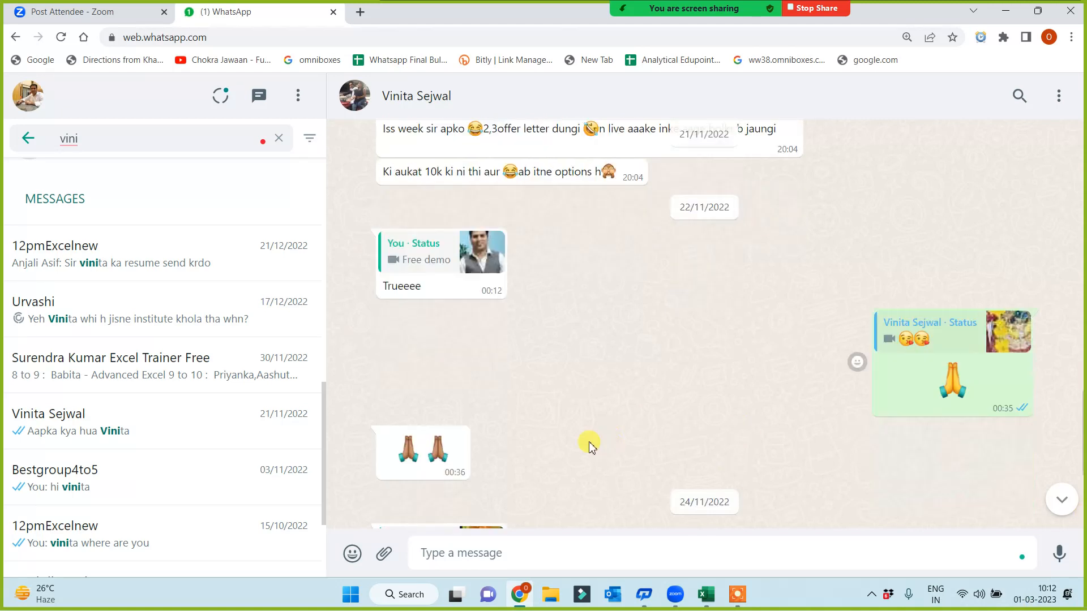
{"action": "scroll", "coordinate": [591, 448], "scroll_direction": "down", "scroll_amount": 1}
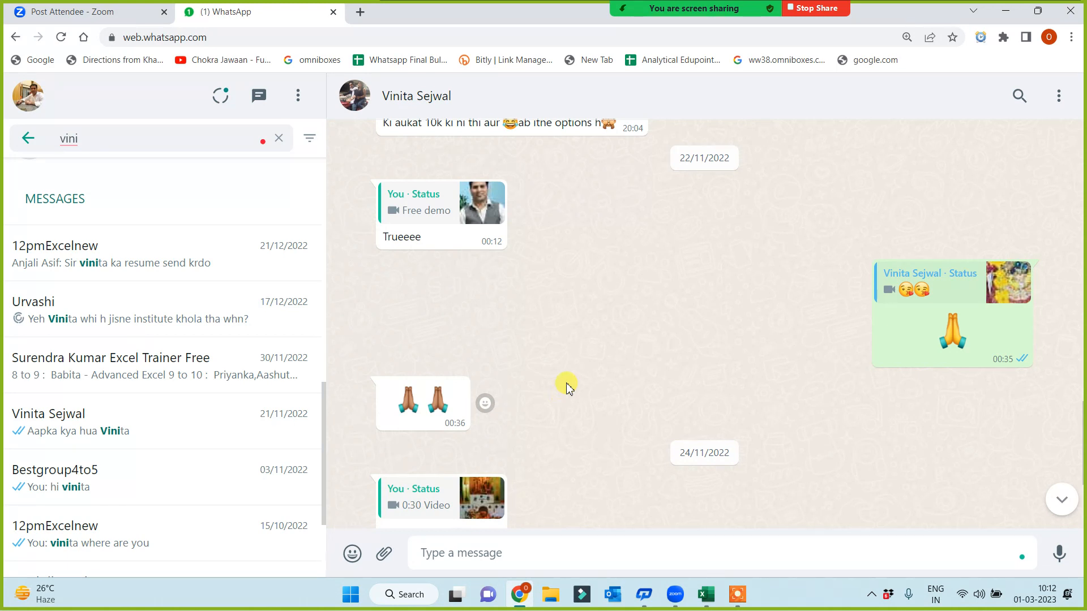
{"action": "scroll", "coordinate": [583, 391], "scroll_direction": "down", "scroll_amount": 4}
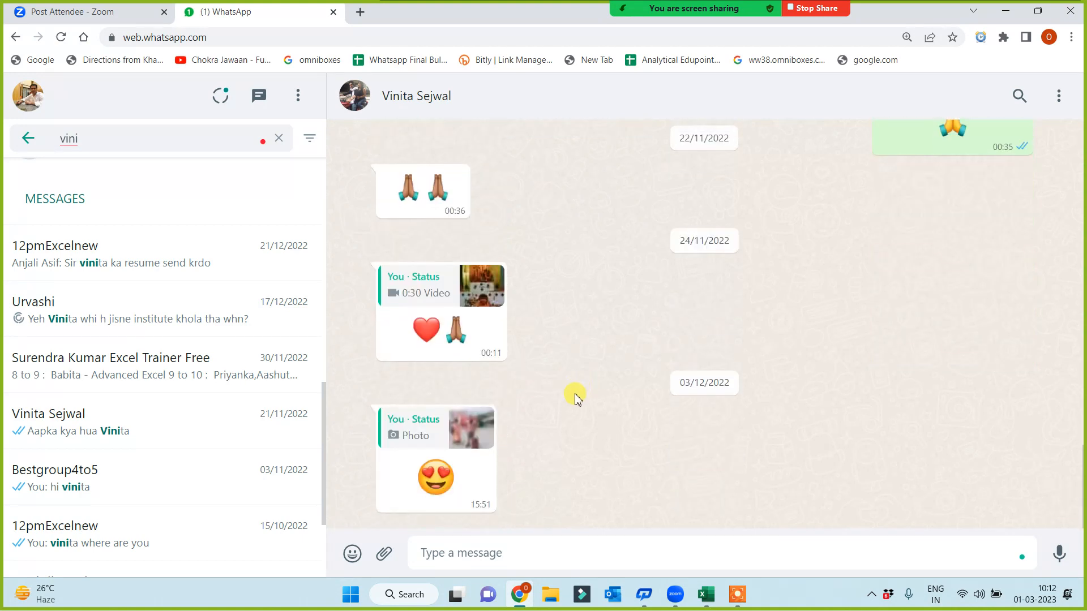
{"action": "scroll", "coordinate": [577, 398], "scroll_direction": "up", "scroll_amount": 5}
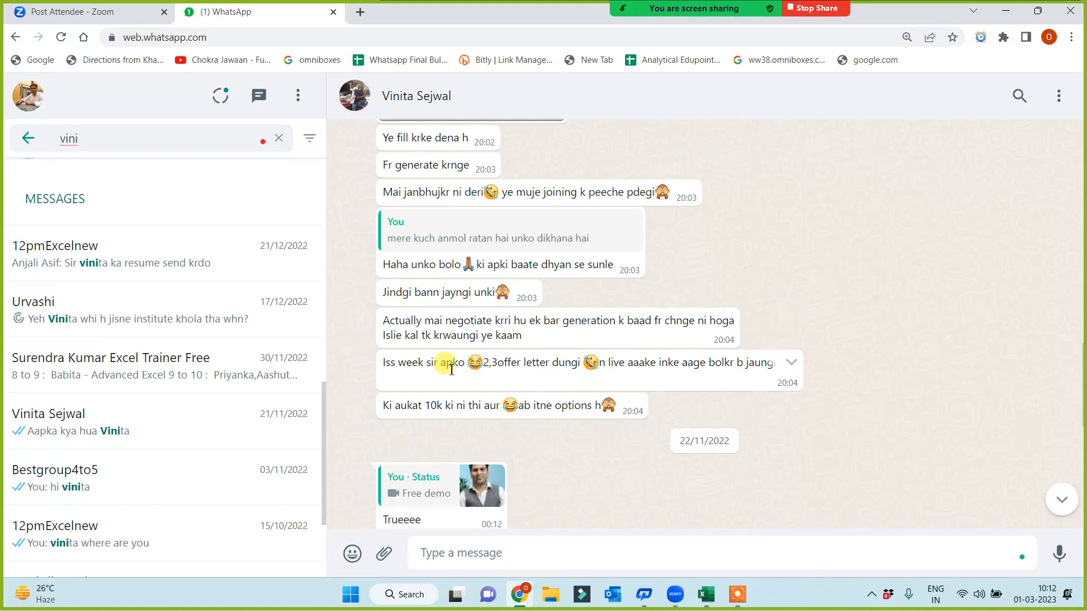
{"action": "scroll", "coordinate": [485, 311], "scroll_direction": "up", "scroll_amount": 1}
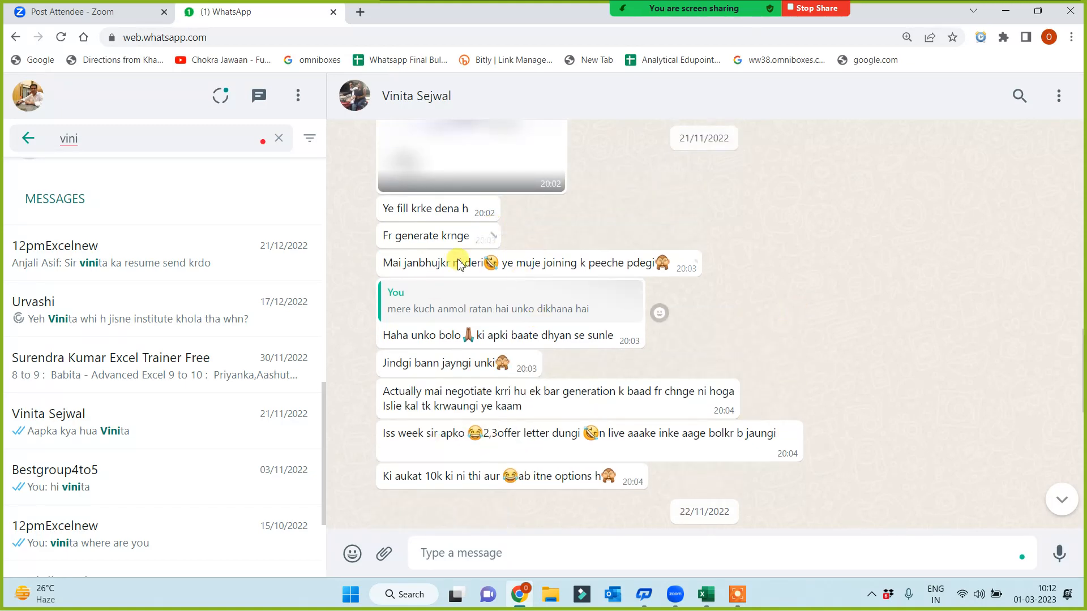
{"action": "scroll", "coordinate": [517, 281], "scroll_direction": "up", "scroll_amount": 2}
{"action": "scroll", "coordinate": [451, 302], "scroll_direction": "up", "scroll_amount": 1}
{"action": "scroll", "coordinate": [473, 395], "scroll_direction": "up", "scroll_amount": 3}
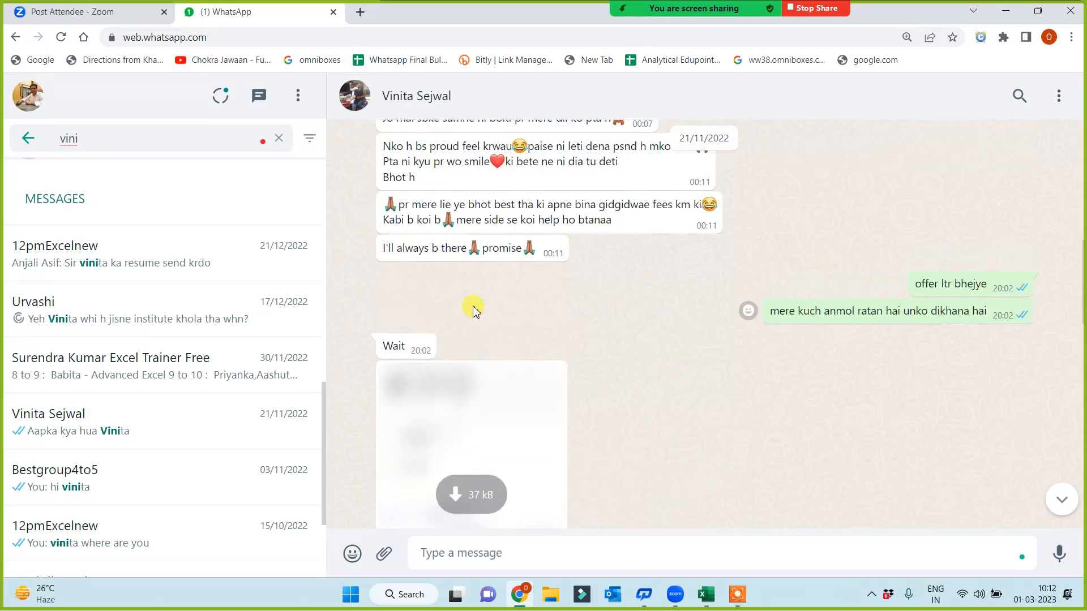
{"action": "scroll", "coordinate": [474, 308], "scroll_direction": "up", "scroll_amount": 2}
{"action": "scroll", "coordinate": [475, 306], "scroll_direction": "up", "scroll_amount": 1}
{"action": "scroll", "coordinate": [476, 300], "scroll_direction": "up", "scroll_amount": 4}
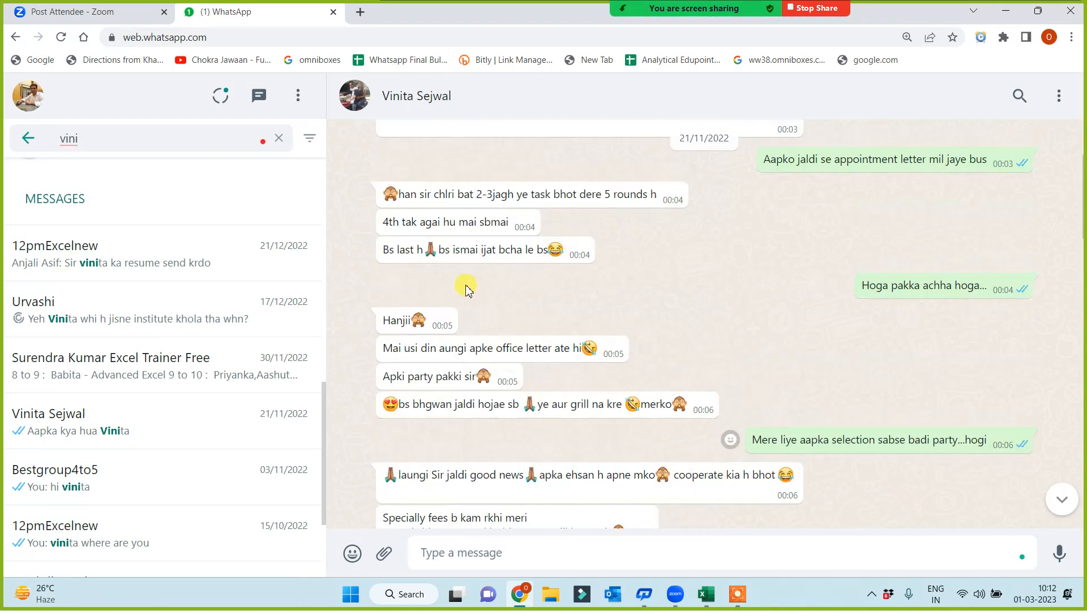
{"action": "scroll", "coordinate": [456, 275], "scroll_direction": "up", "scroll_amount": 2}
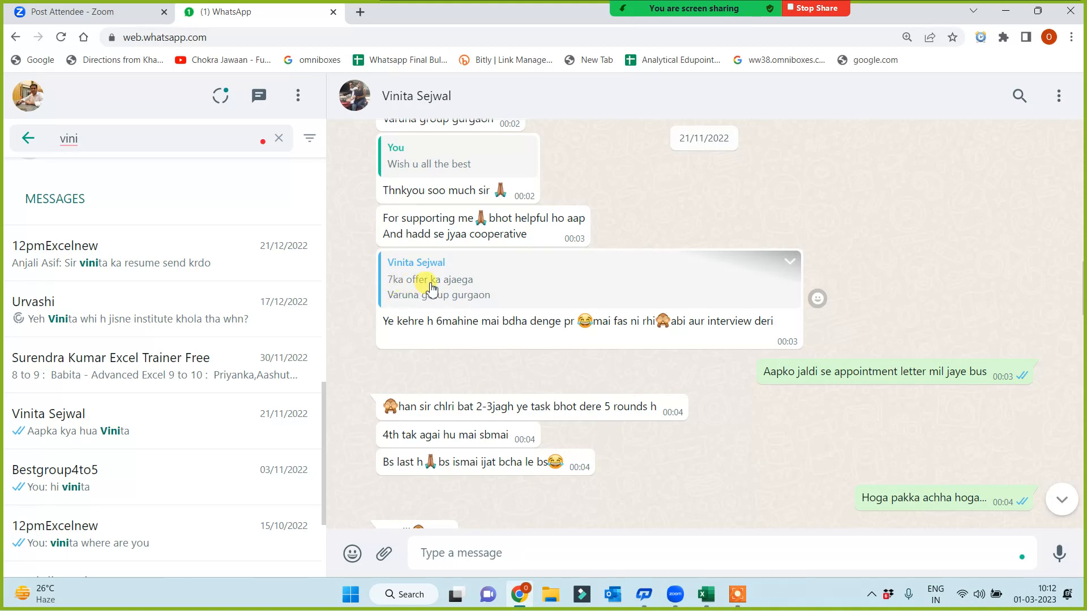
{"action": "scroll", "coordinate": [482, 335], "scroll_direction": "down", "scroll_amount": 10}
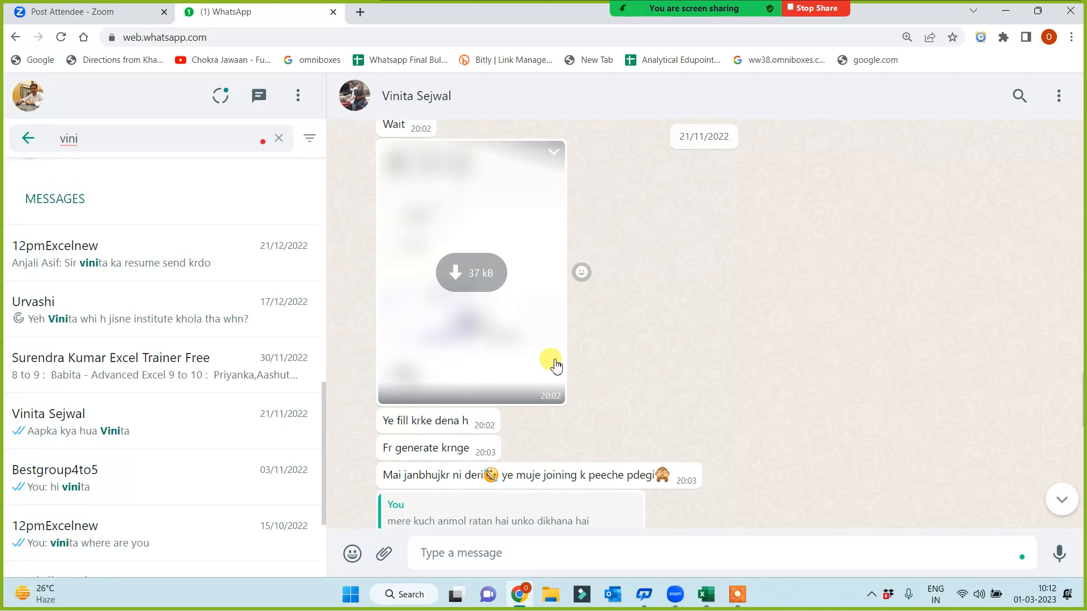
{"action": "scroll", "coordinate": [436, 306], "scroll_direction": "down", "scroll_amount": 1}
{"action": "scroll", "coordinate": [437, 305], "scroll_direction": "down", "scroll_amount": 3}
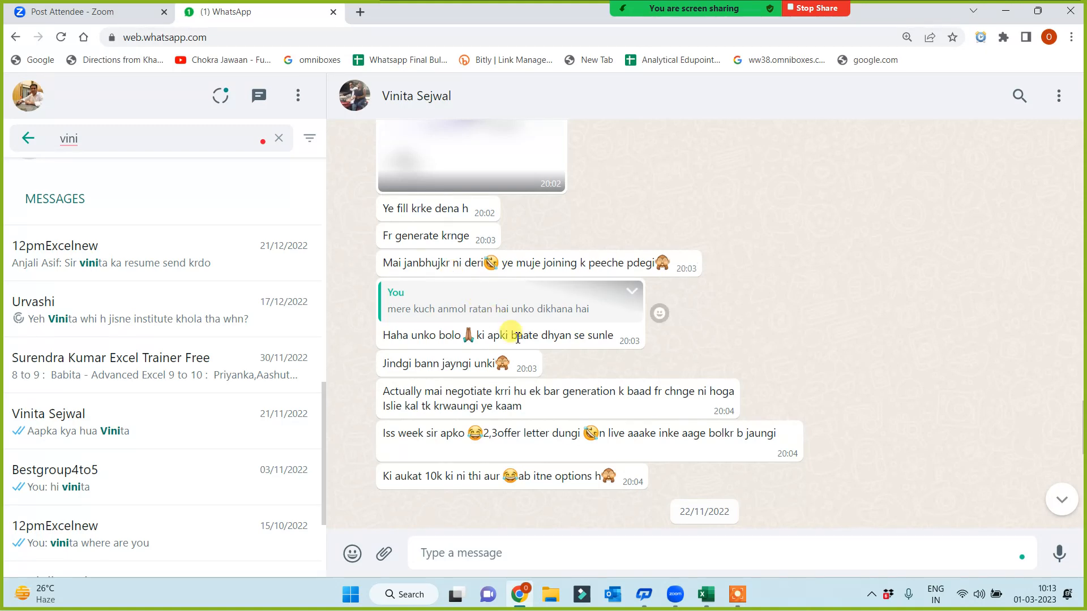
Step: Scroll to the chat's 24/11 and 03/12/2022 status replies, then bring up the recorder controls
{"action": "scroll", "coordinate": [784, 424], "scroll_direction": "down", "scroll_amount": 7}
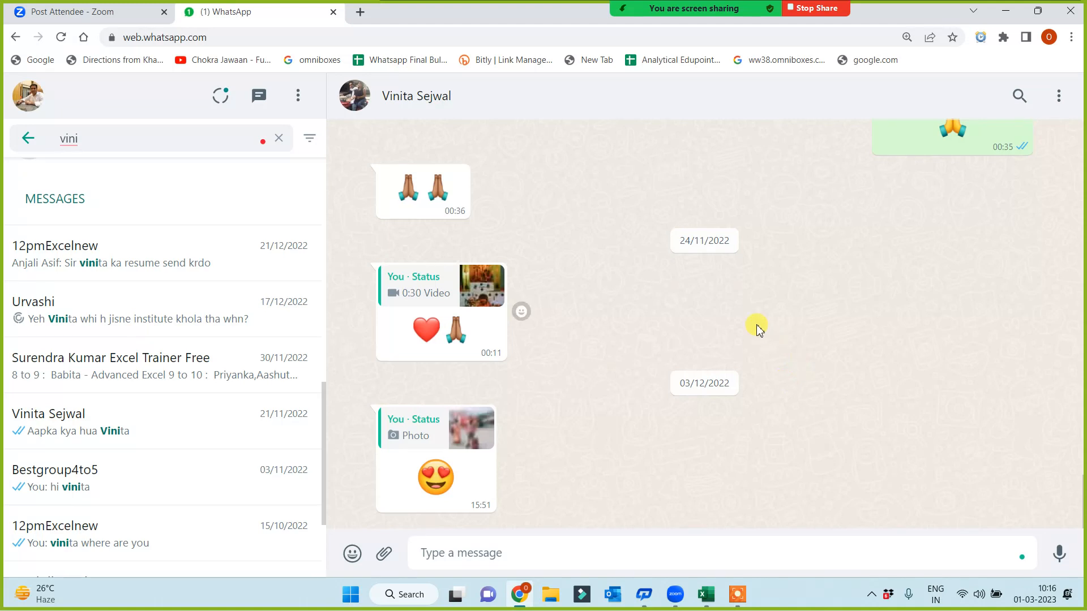
{"action": "left_click", "coordinate": [737, 595]}
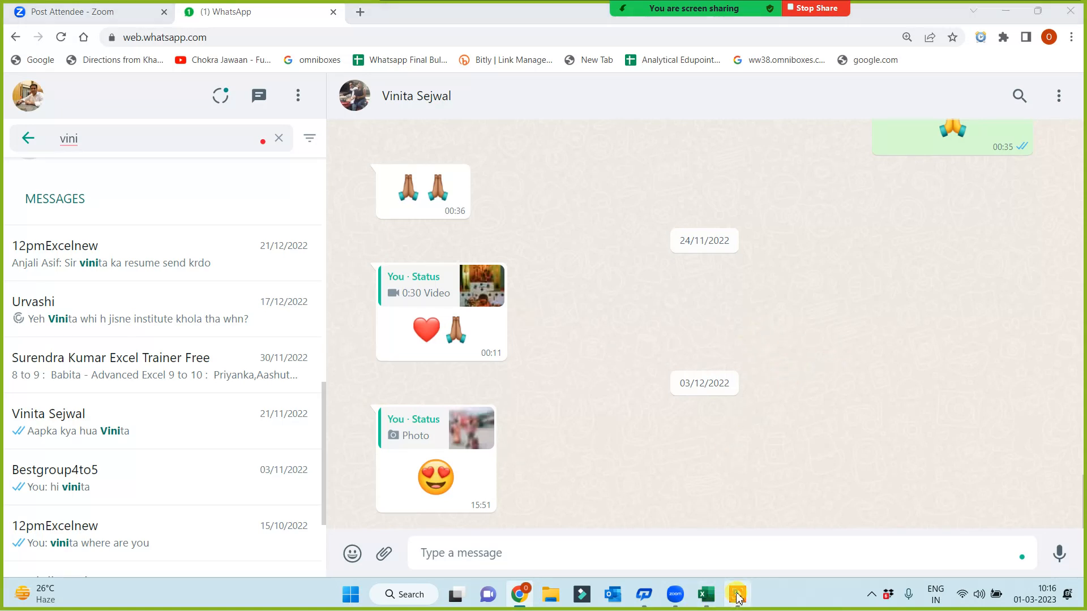